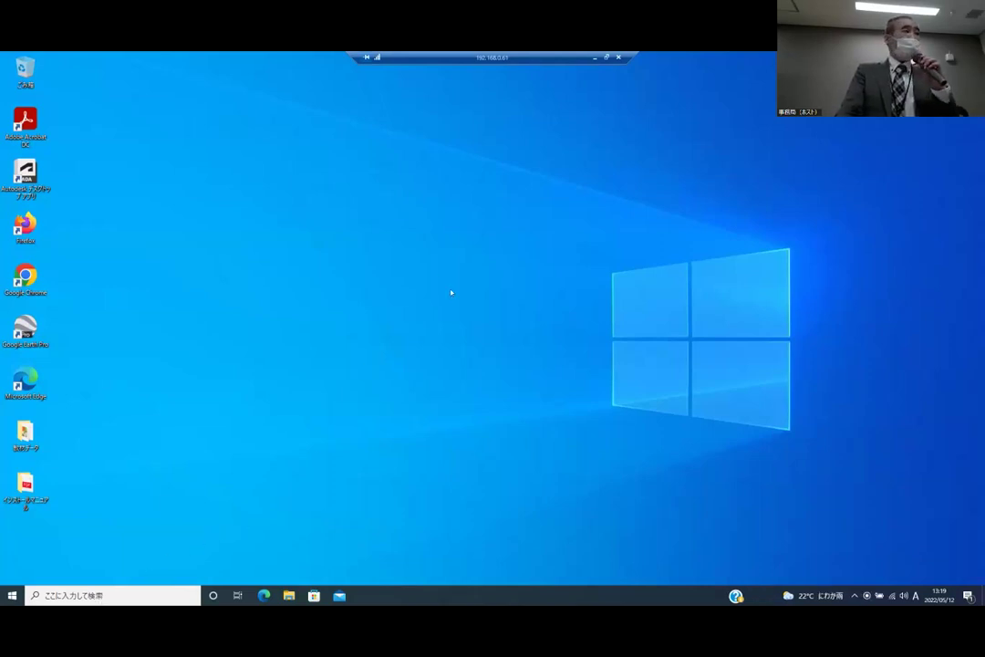
# Search for CloudCompare in Windows and launch it
pyautogui.click(77, 591)
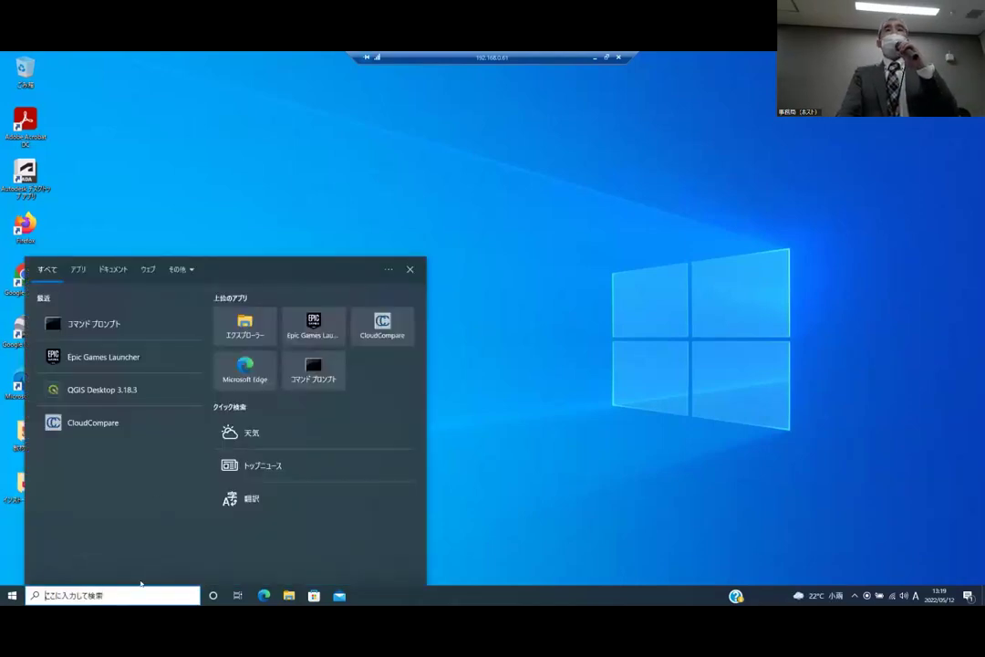
pyautogui.write('C')
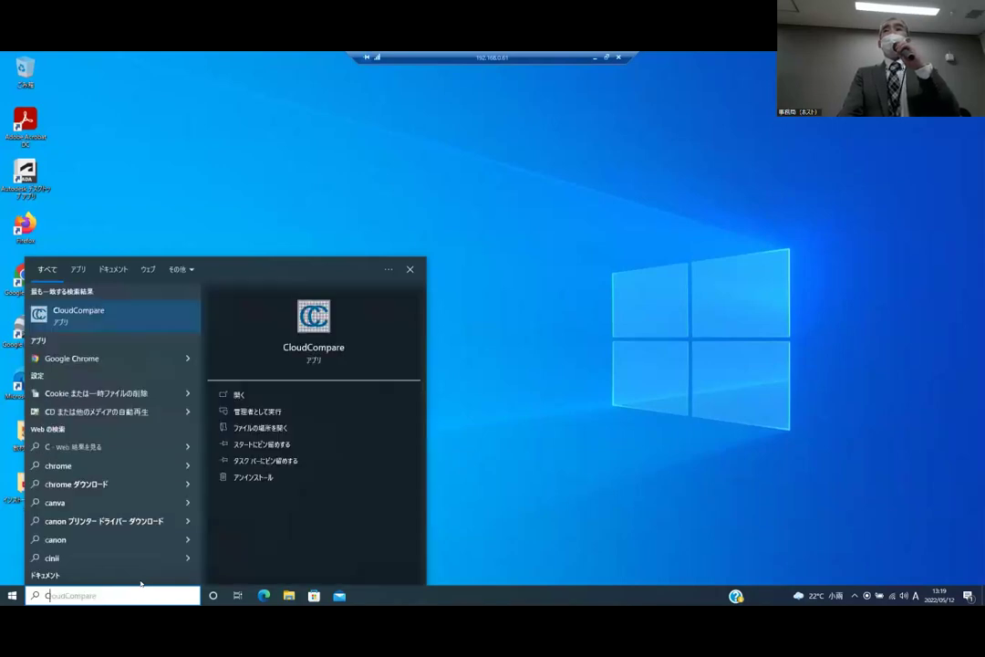
pyautogui.write('loud')
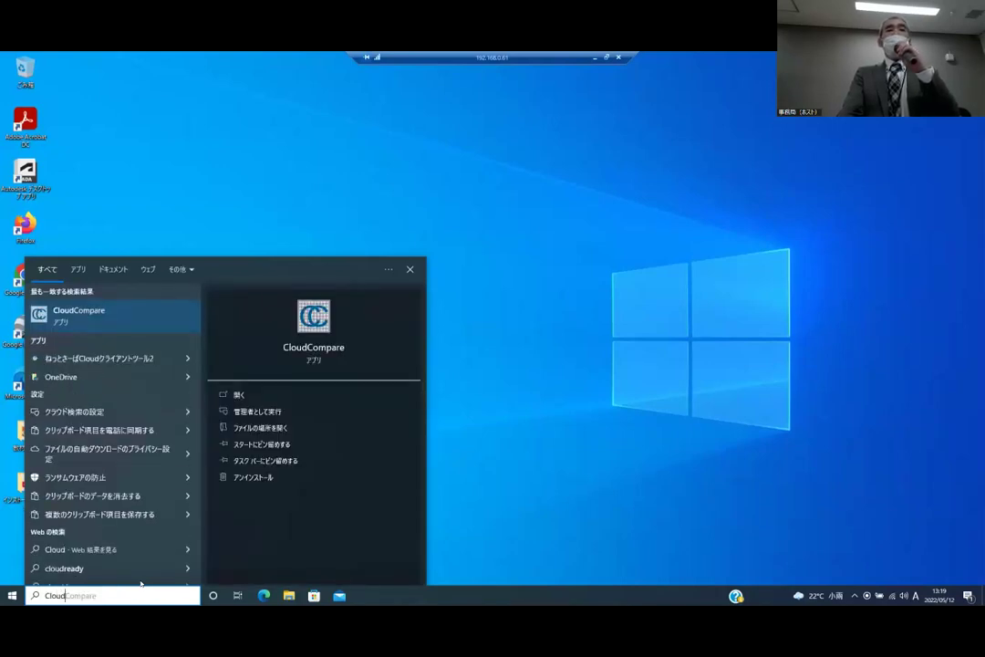
pyautogui.write('Com')
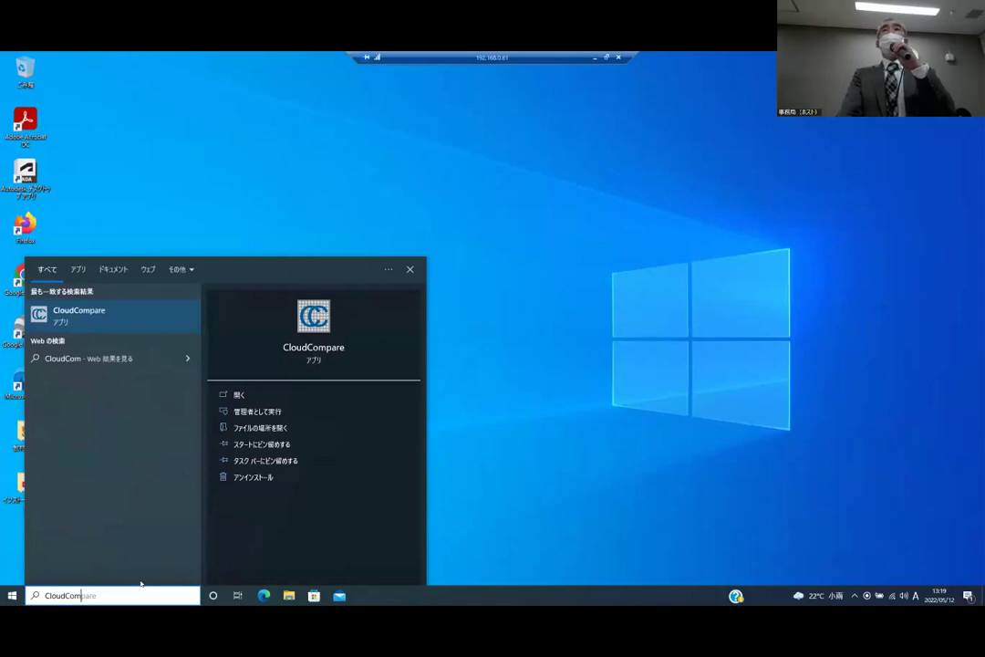
pyautogui.write('pare')
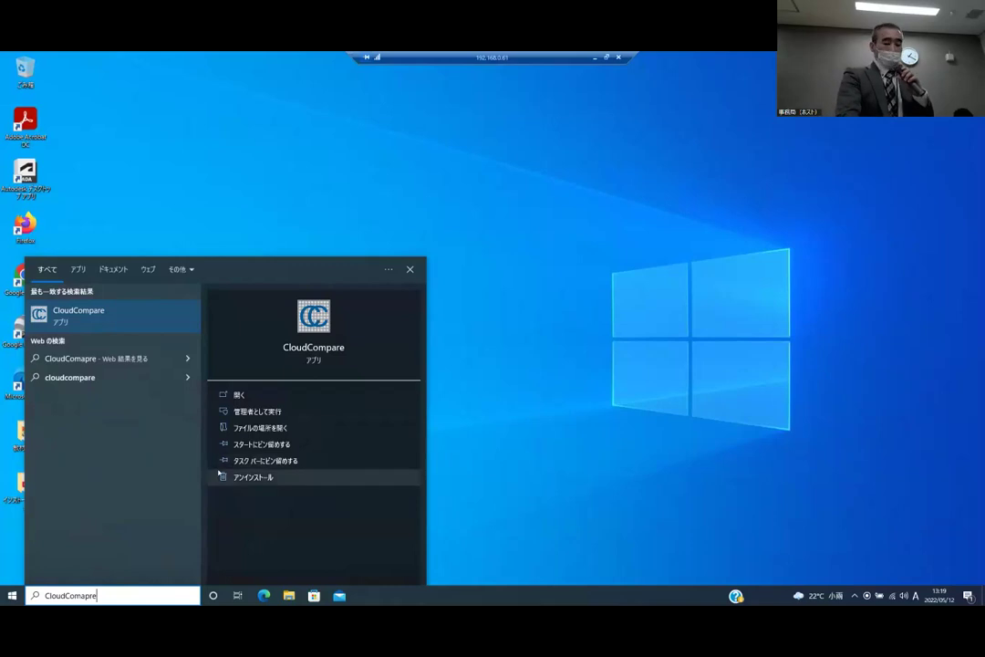
pyautogui.click(263, 392)
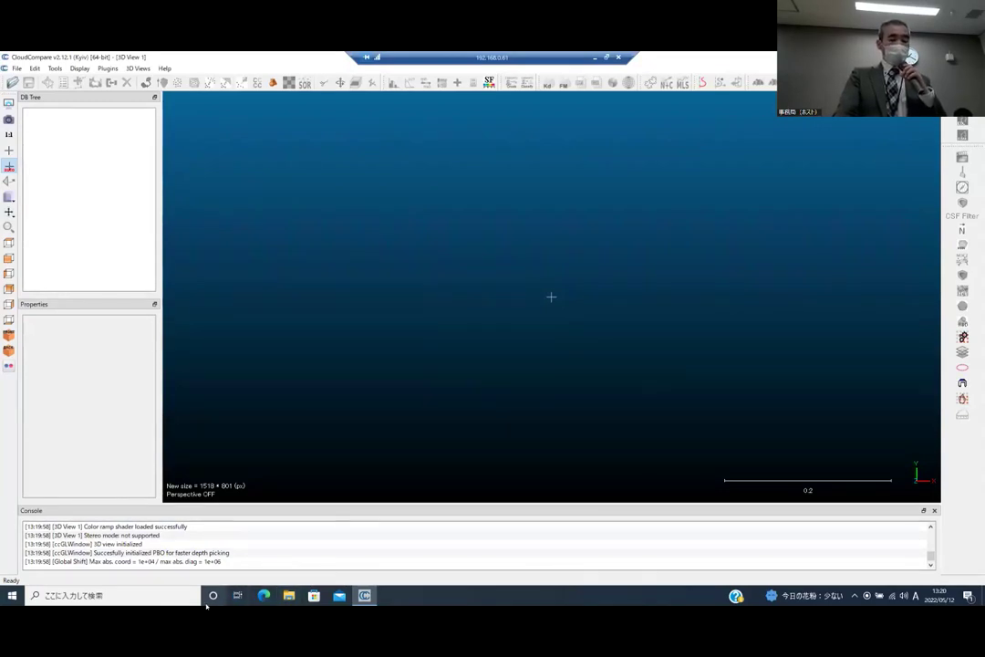
# In File Explorer, open the 01_LPgrid0.5m folder inside 教材データ on the desktop
pyautogui.click(289, 598)
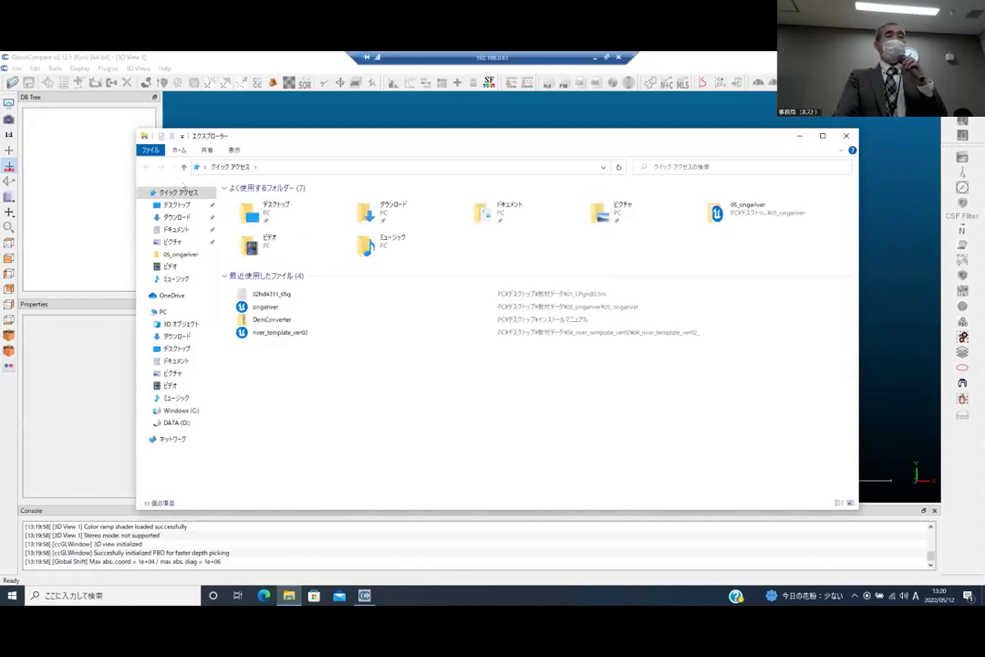
pyautogui.doubleClick(255, 213)
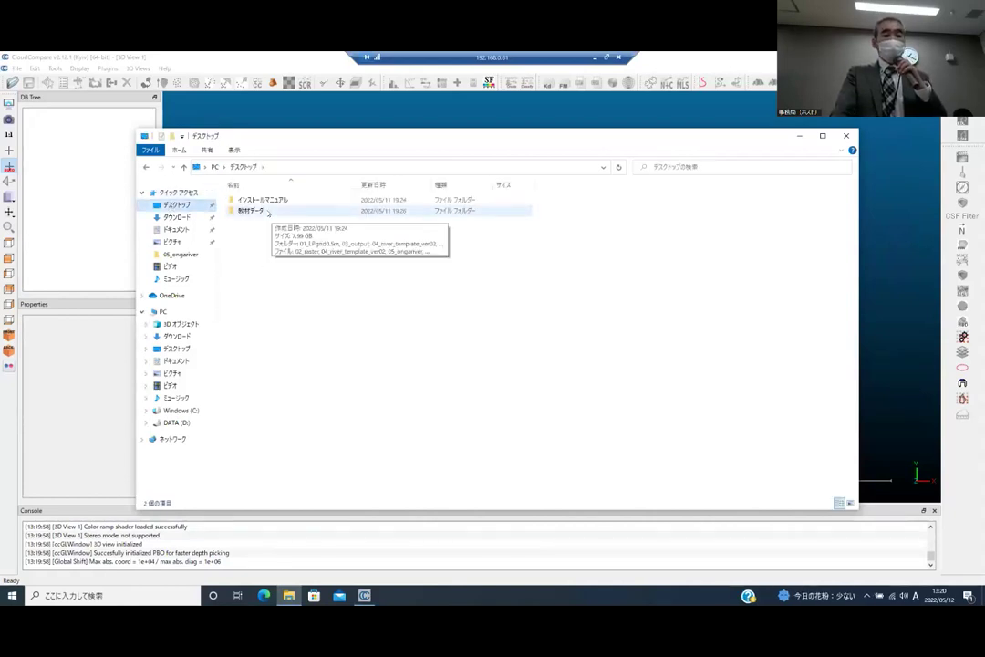
pyautogui.doubleClick(269, 213)
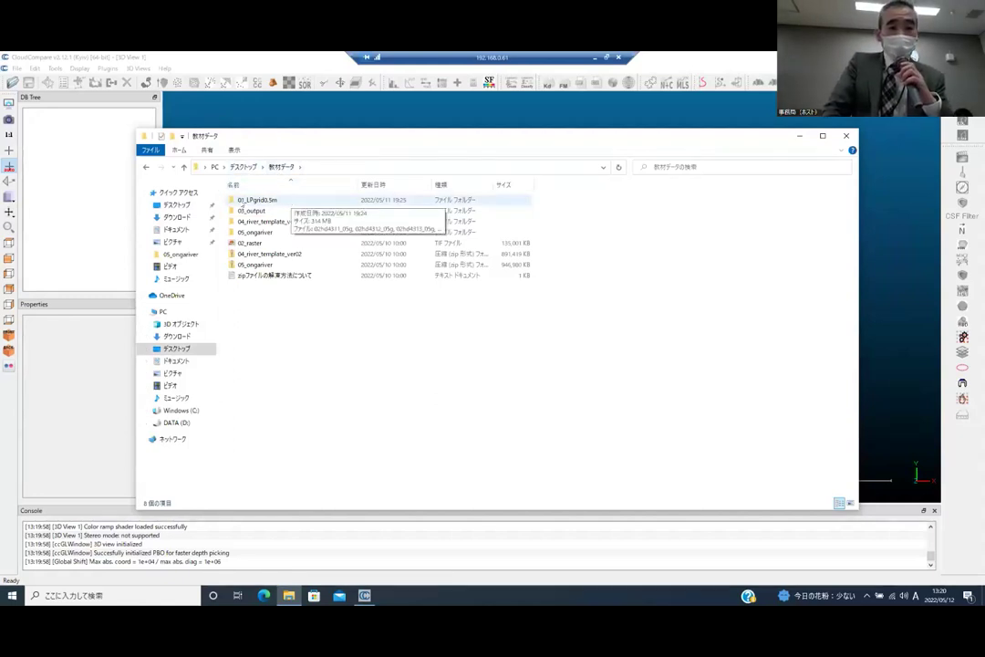
pyautogui.click(271, 201)
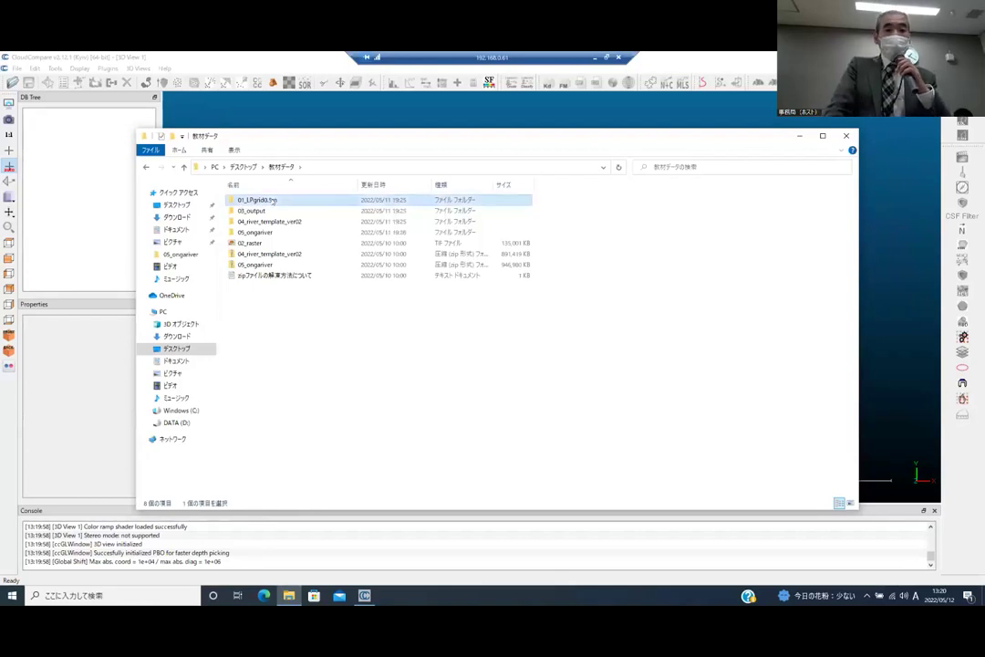
pyautogui.doubleClick(271, 200)
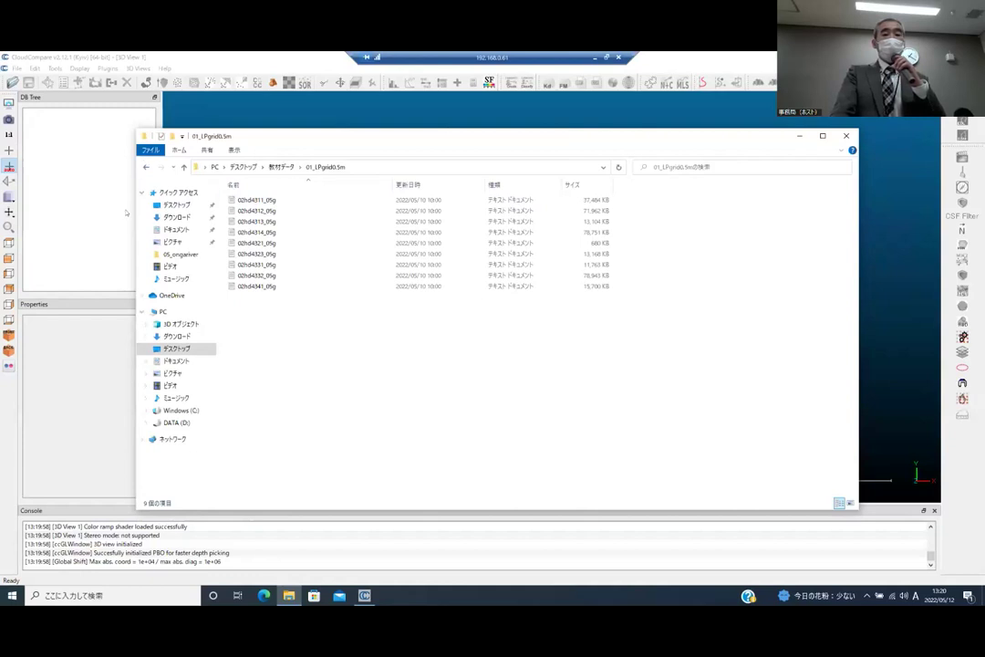
# Load all the text files of the 01_LPgrid0.5m folder into CloudCompare's 3D view and minimize the folder window
pyautogui.moveTo(136, 180); pyautogui.dragTo(352, 210)
pyautogui.moveTo(529, 333); pyautogui.dragTo(583, 195)
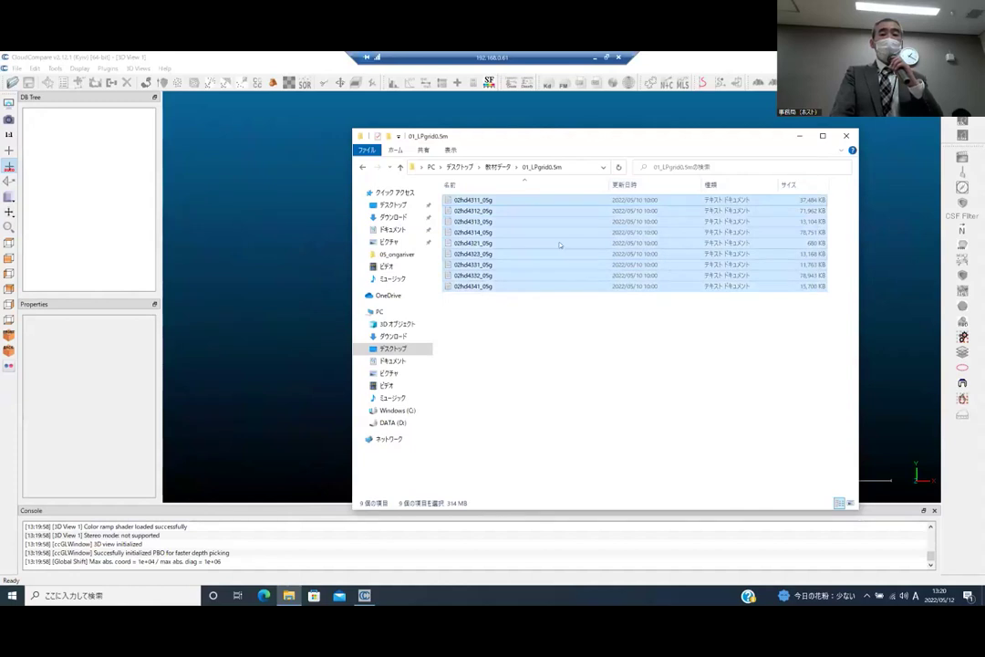
pyautogui.moveTo(462, 202); pyautogui.dragTo(274, 214)
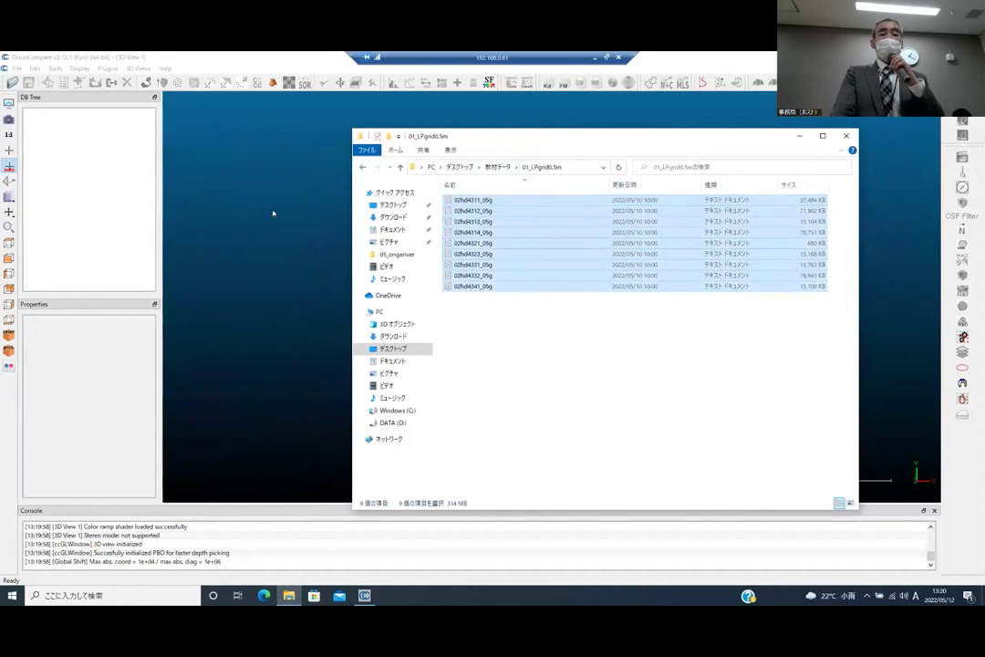
pyautogui.click(798, 136)
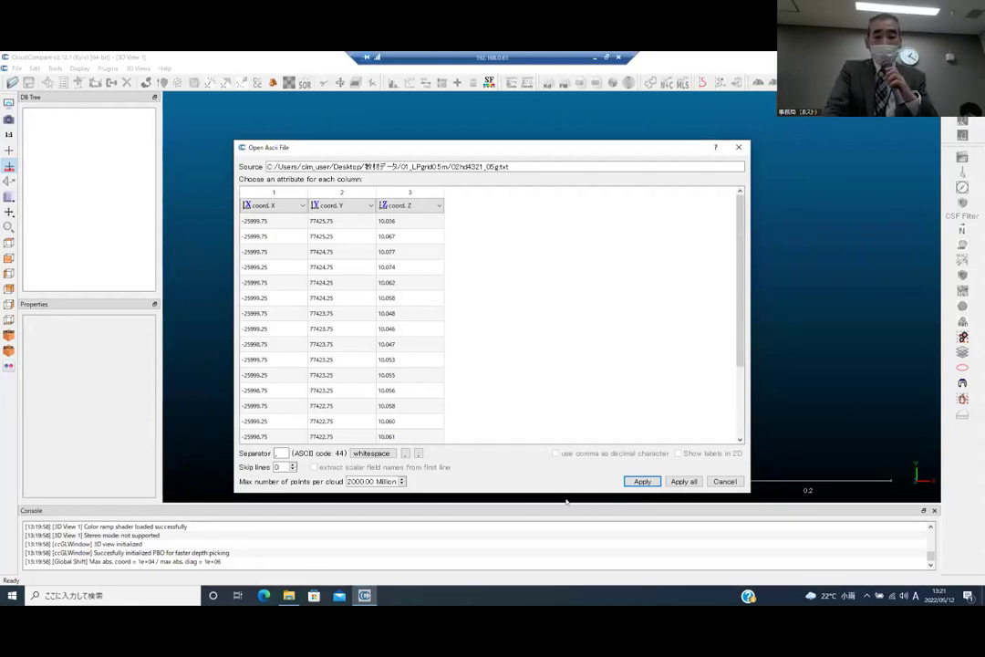
# Import the files with columns 1 to 3 as X, Y and Z coordinates, declining the suggested global shift for every cloud
pyautogui.click(641, 482)
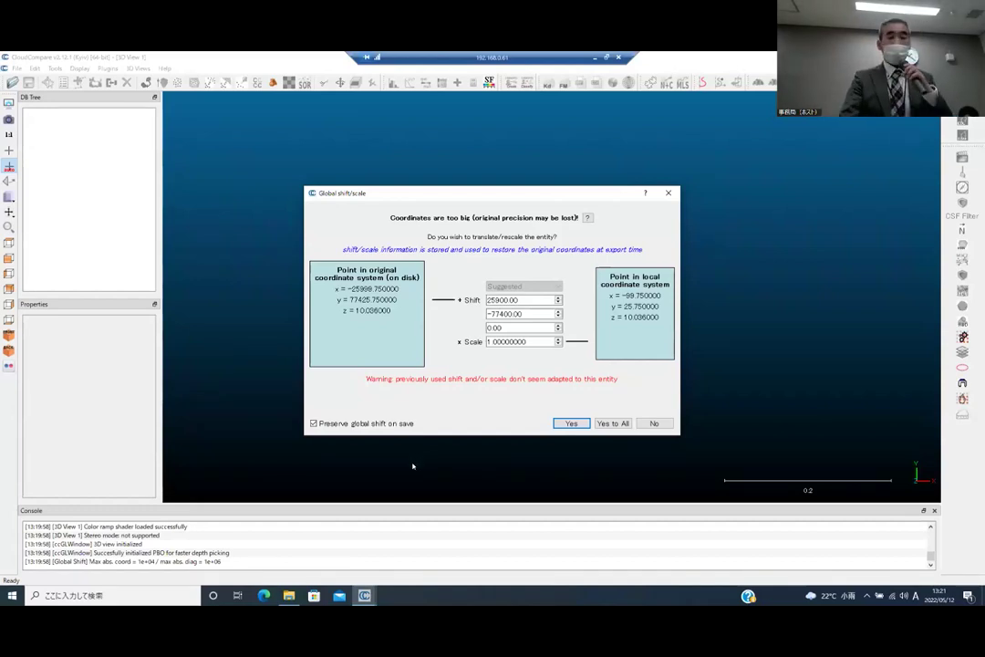
pyautogui.click(664, 426)
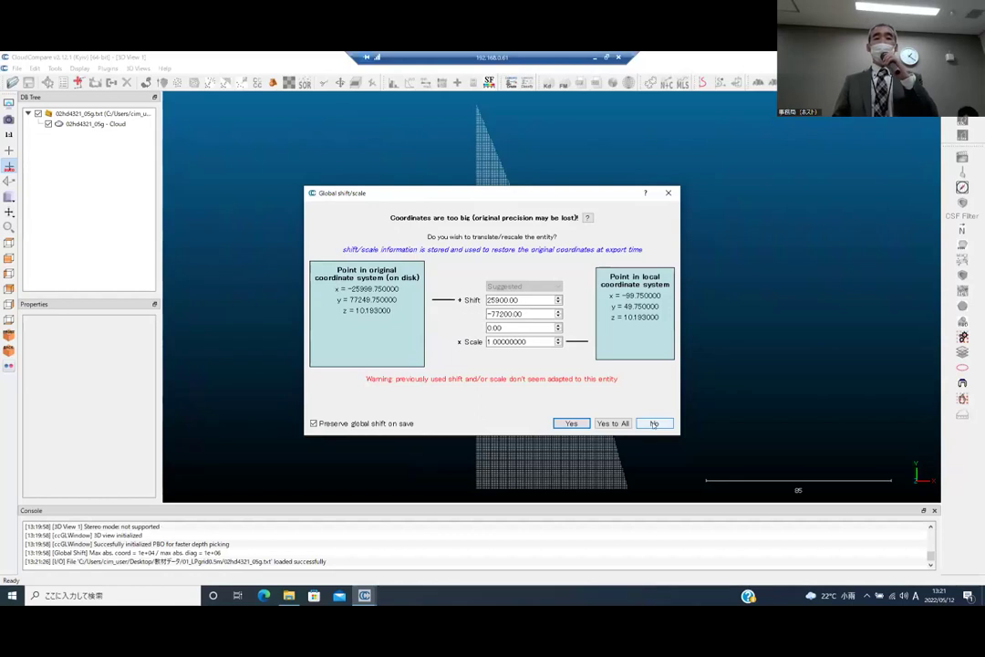
pyautogui.click(654, 423)
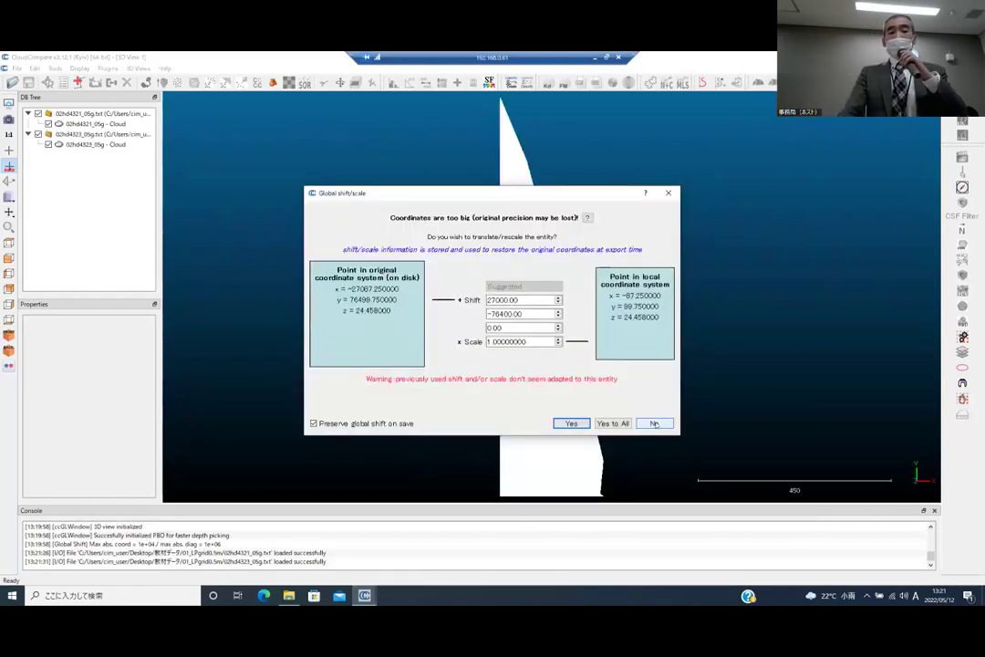
pyautogui.click(654, 423)
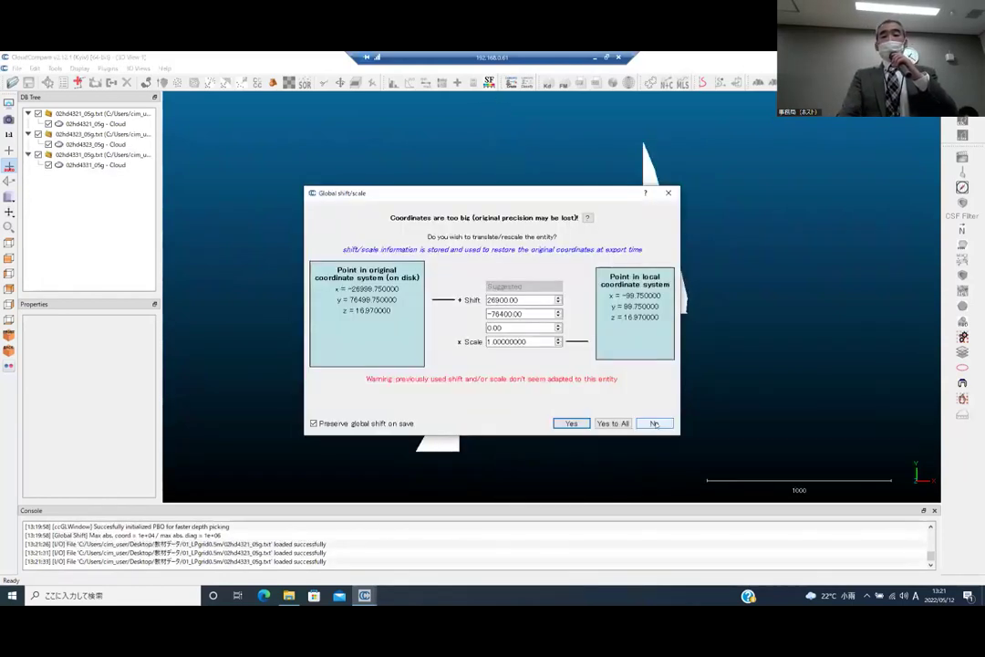
pyautogui.click(655, 423)
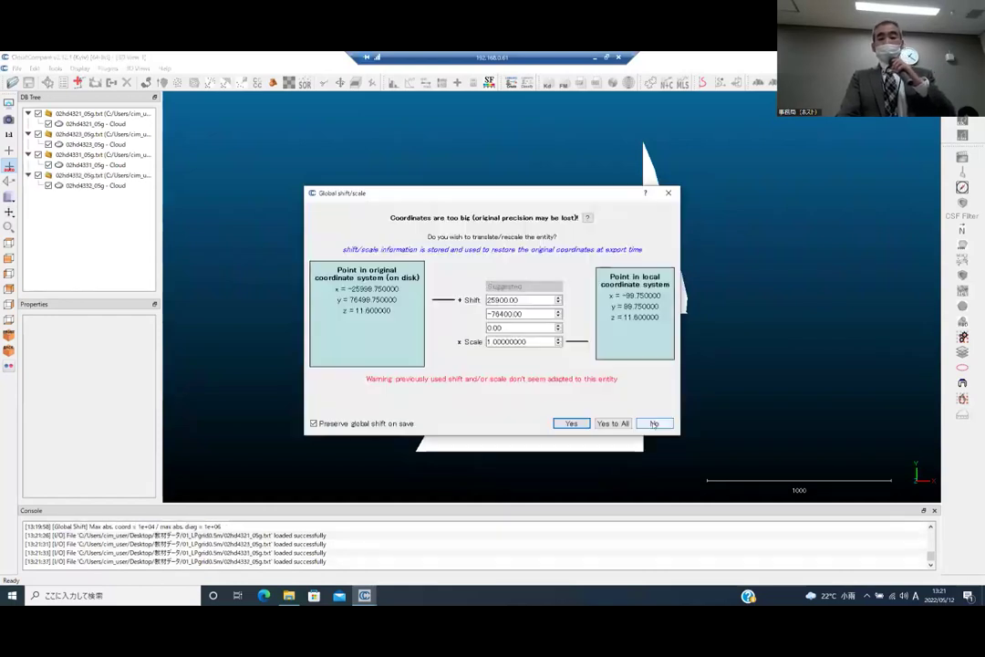
pyautogui.click(653, 423)
pyautogui.click(654, 423)
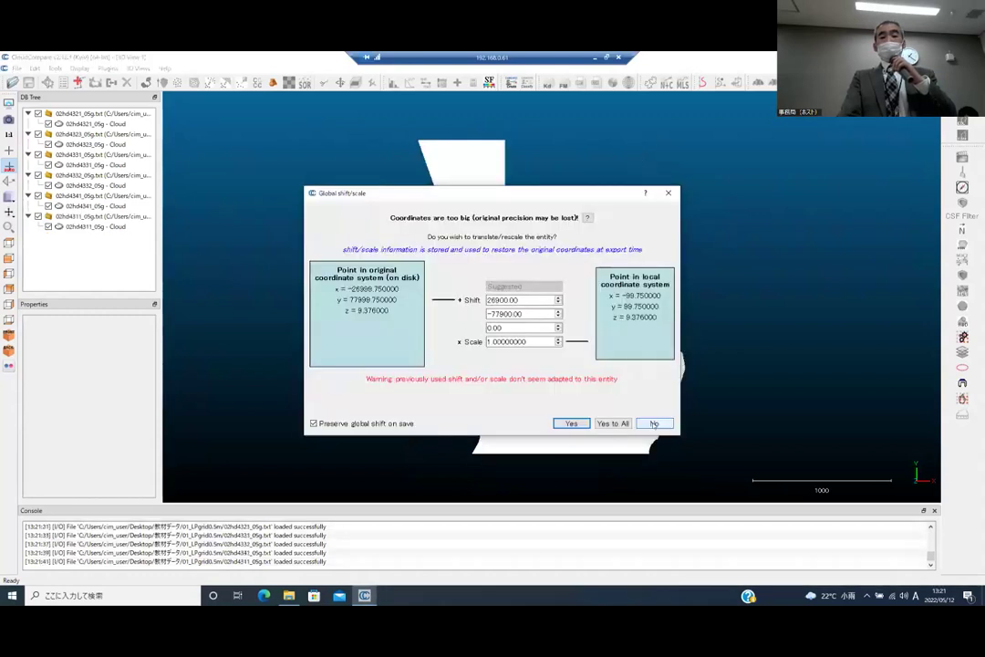
pyautogui.click(654, 423)
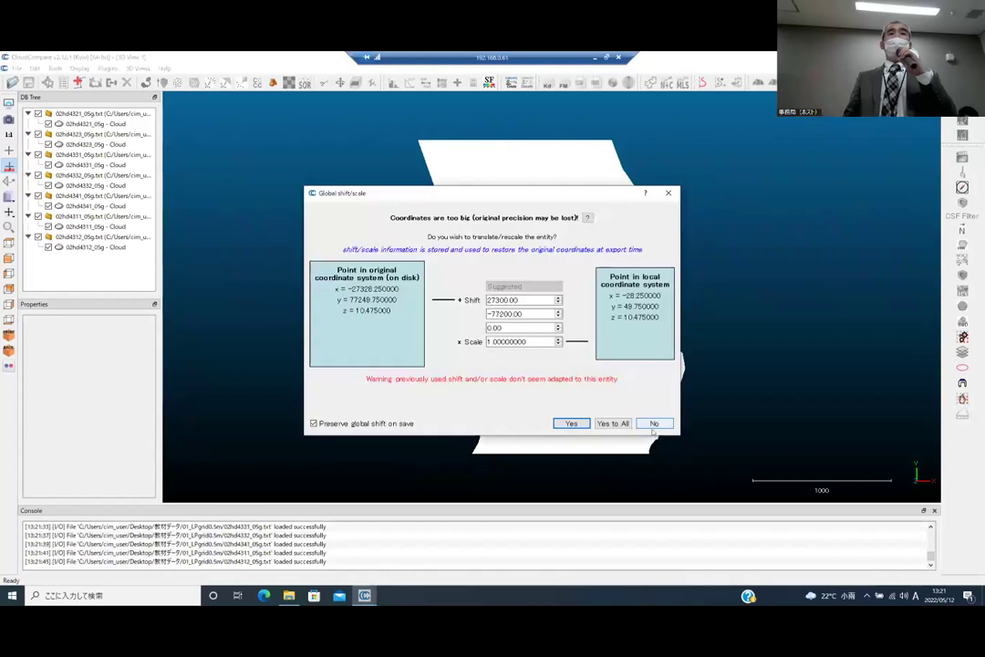
pyautogui.click(654, 423)
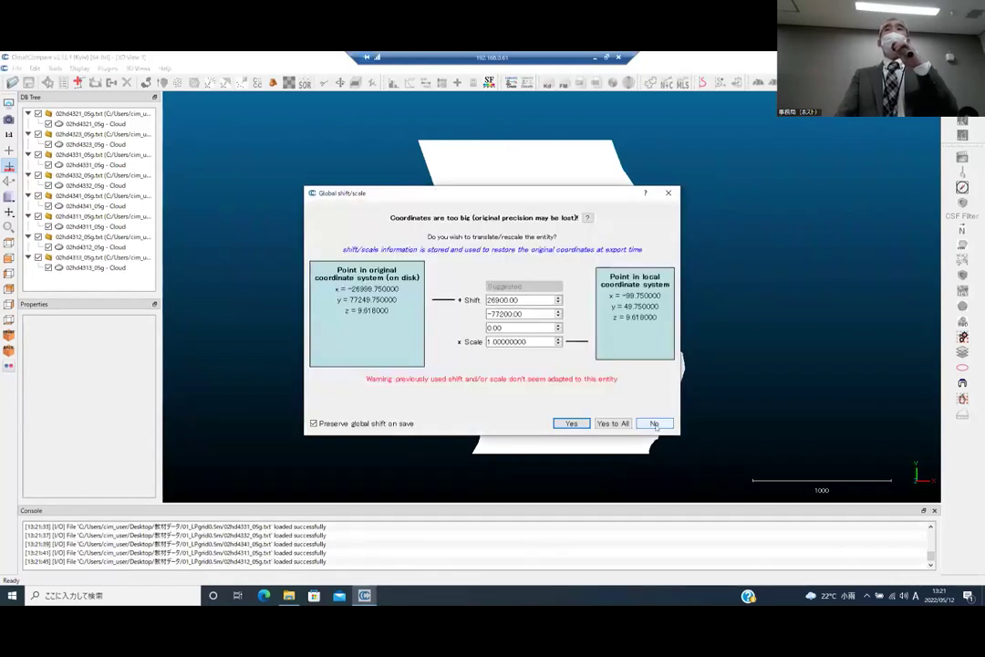
pyautogui.click(654, 423)
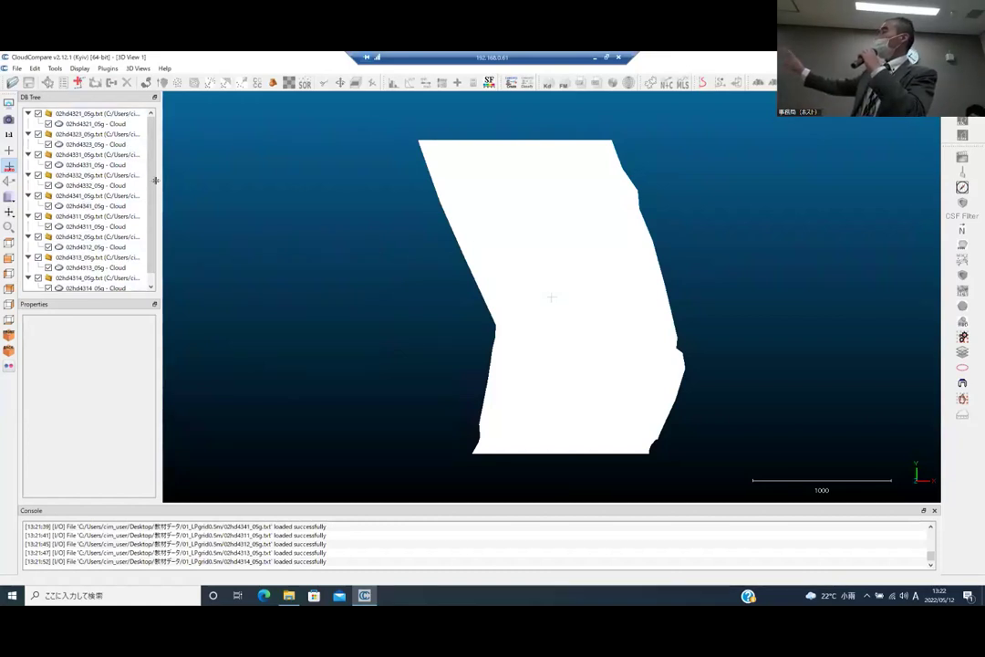
# Merge all the loaded clouds, 02hd4321_05g through 02hd4314_05g, into one and generate a scalar field with the original cloud index
pyautogui.moveTo(262, 180); pyautogui.dragTo(264, 181)
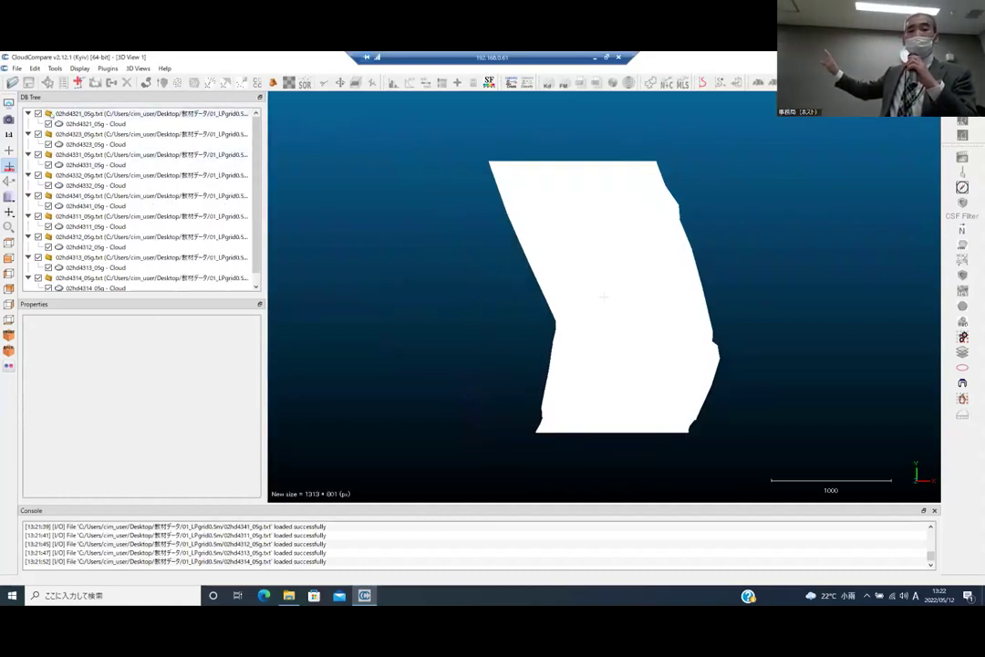
pyautogui.click(55, 112)
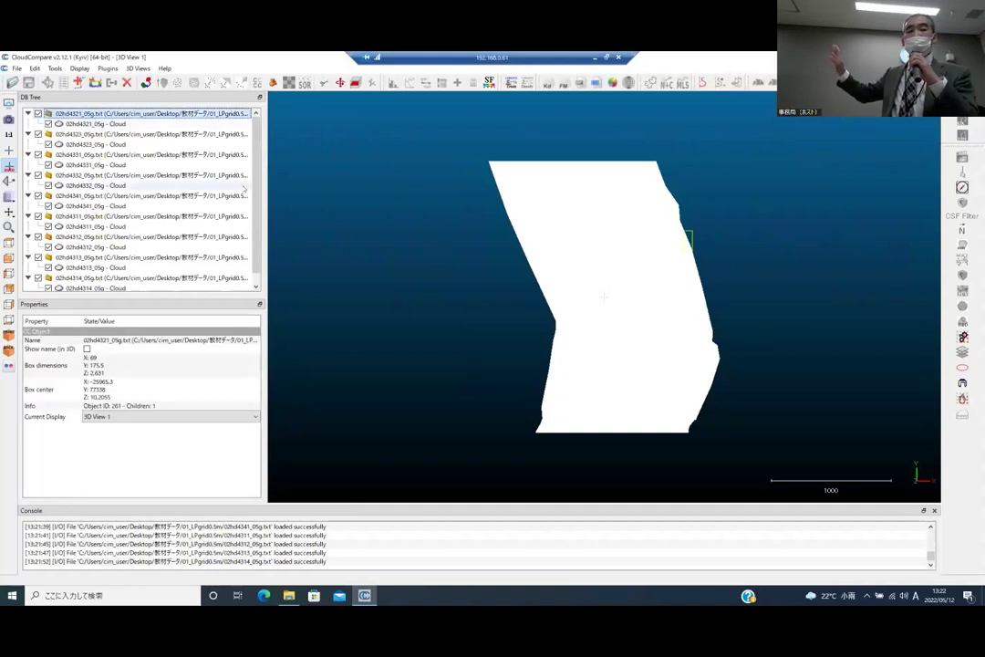
pyautogui.scroll(-1, 252, 189)
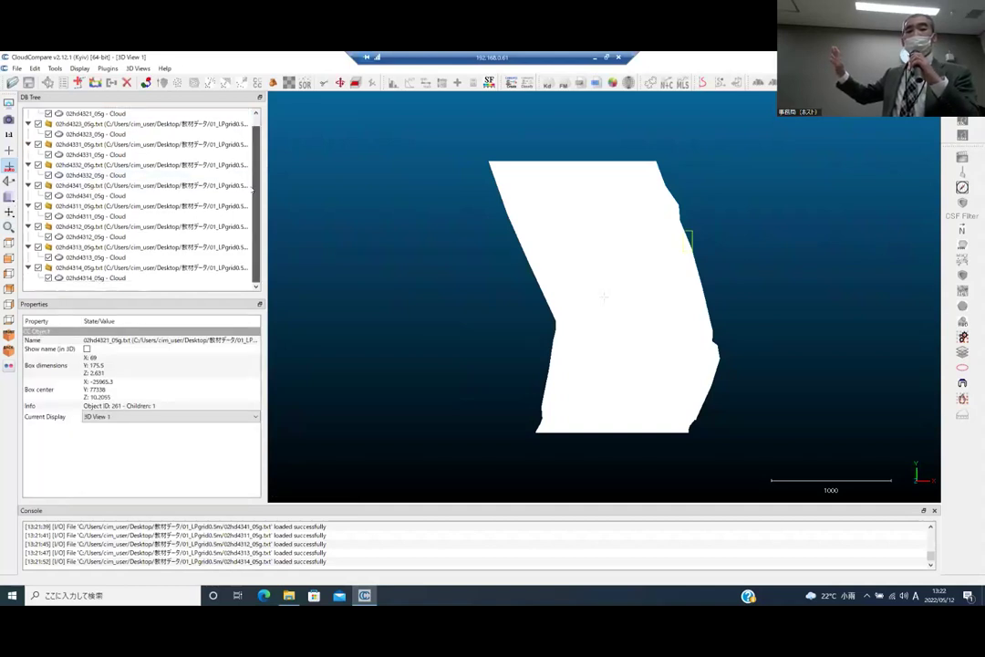
pyautogui.keyDown('shift'); pyautogui.click(150, 278); pyautogui.keyUp('shift')
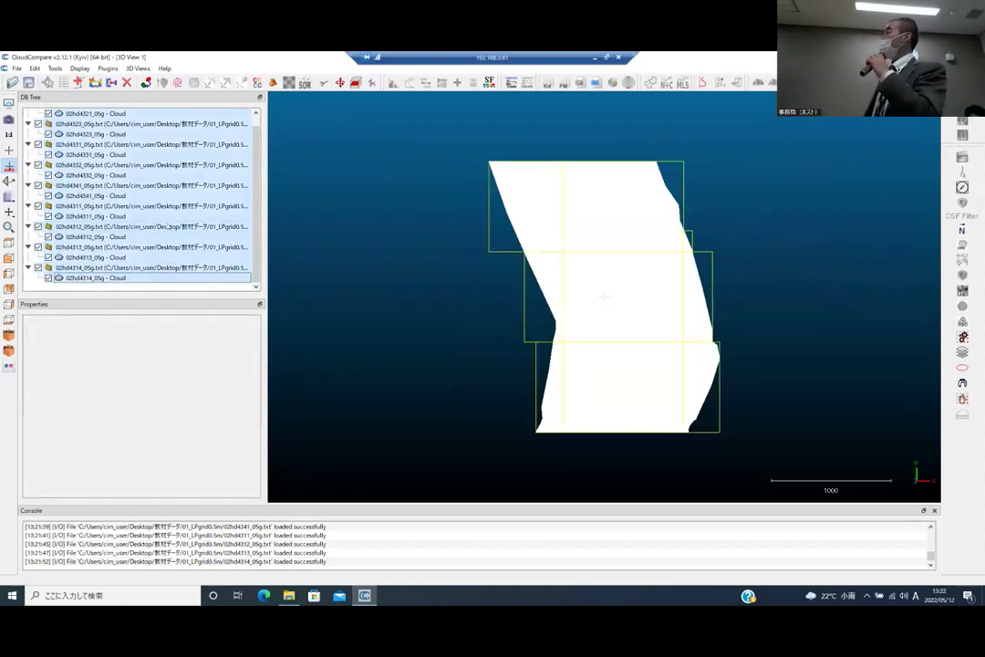
pyautogui.scroll(1, 156, 230)
pyautogui.scroll(-1, 167, 256)
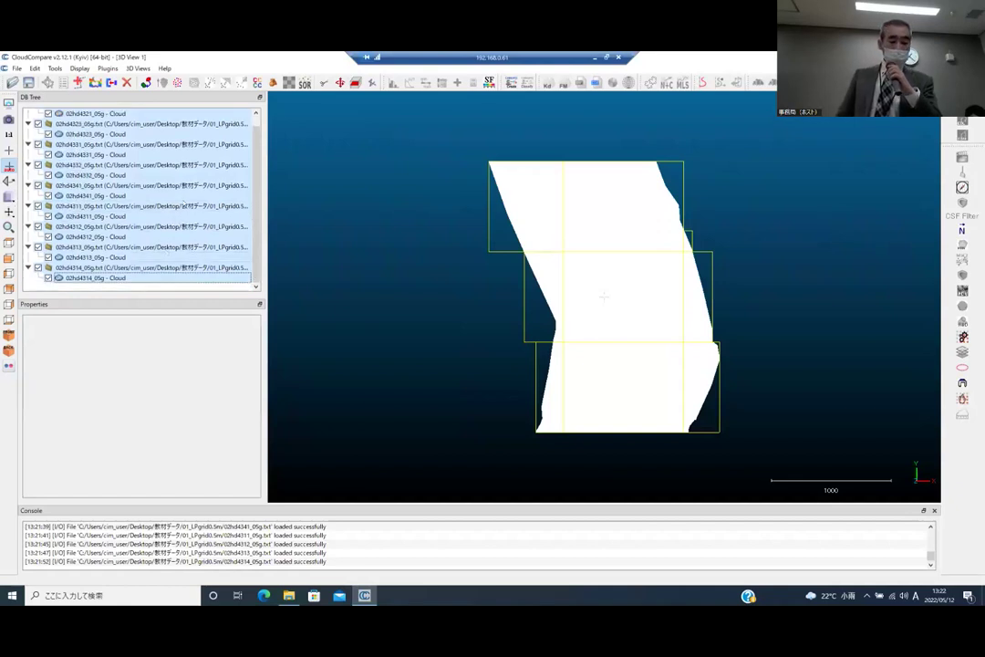
pyautogui.scroll(1, 182, 219)
pyautogui.scroll(-1, 182, 228)
pyautogui.scroll(1, 183, 236)
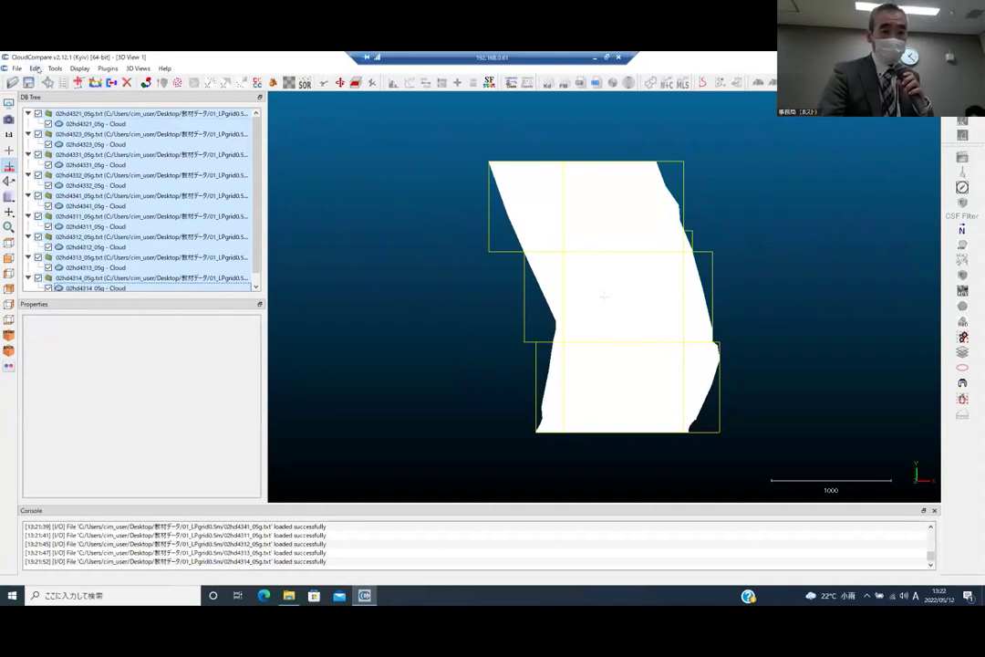
pyautogui.click(36, 68)
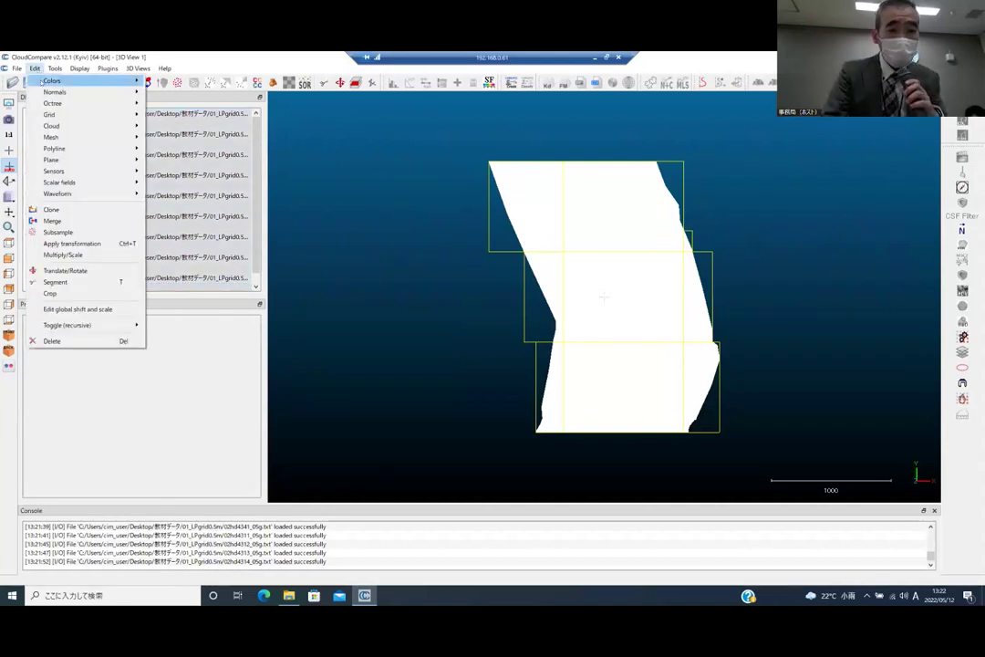
pyautogui.click(57, 220)
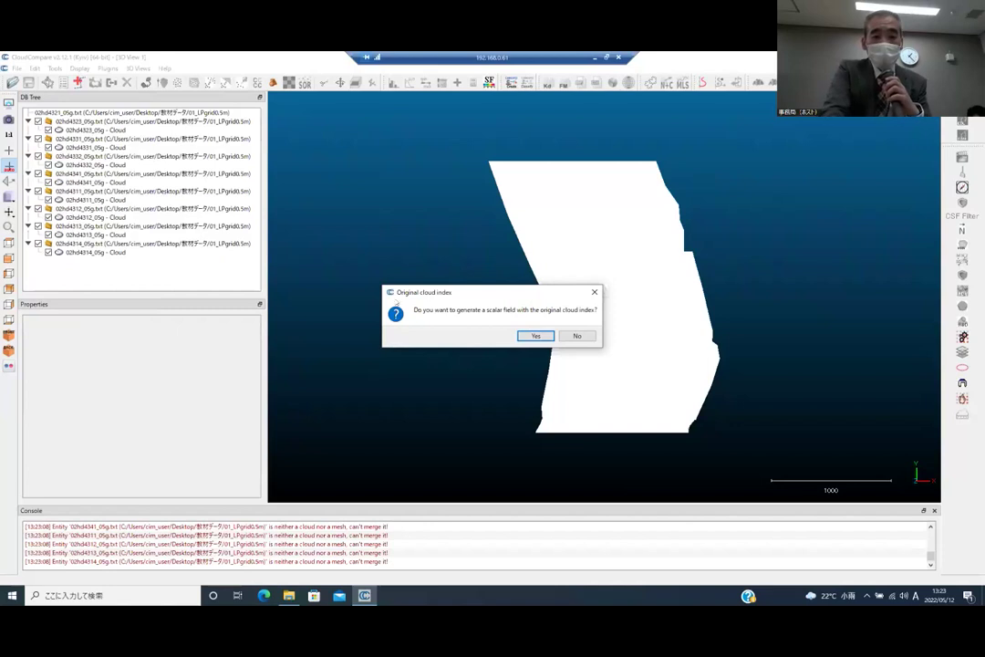
pyautogui.click(536, 336)
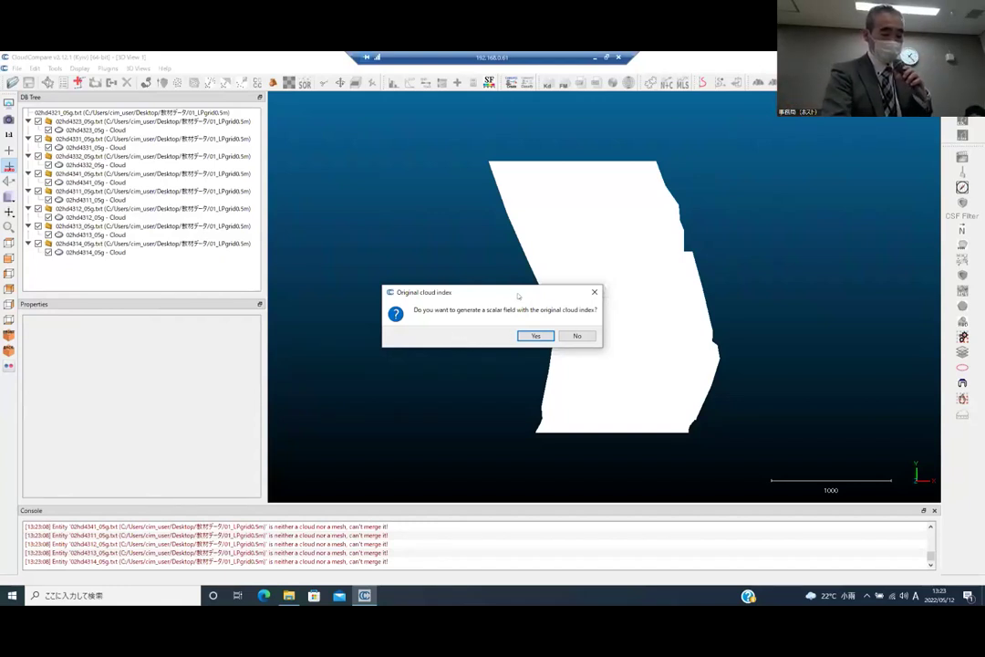
pyautogui.click(535, 335)
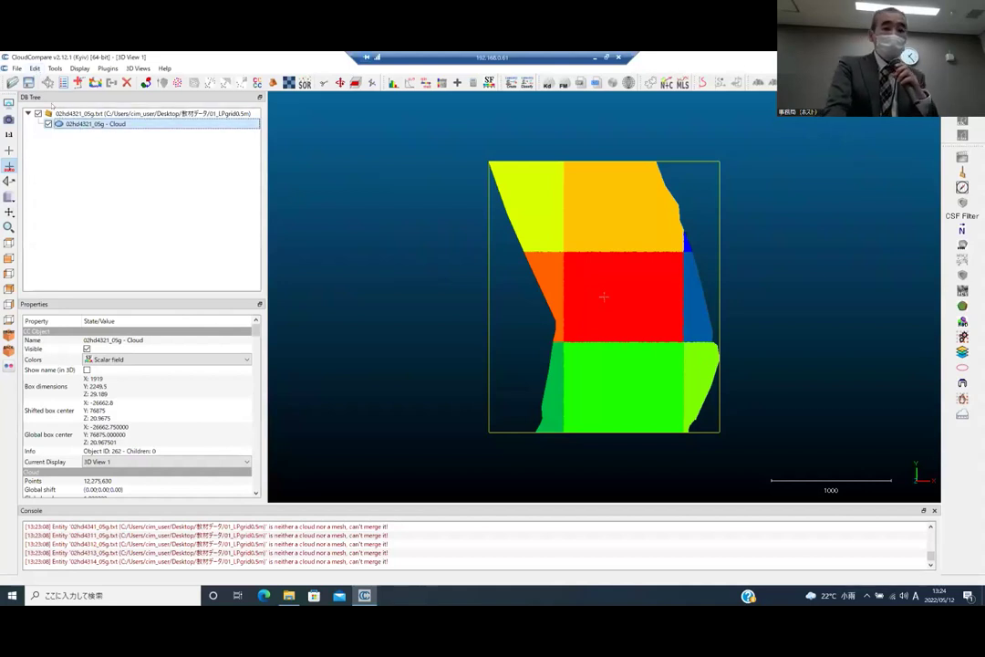
# Color the merged cloud with a height ramp, using the default color ramp along the Z direction
pyautogui.click(36, 69)
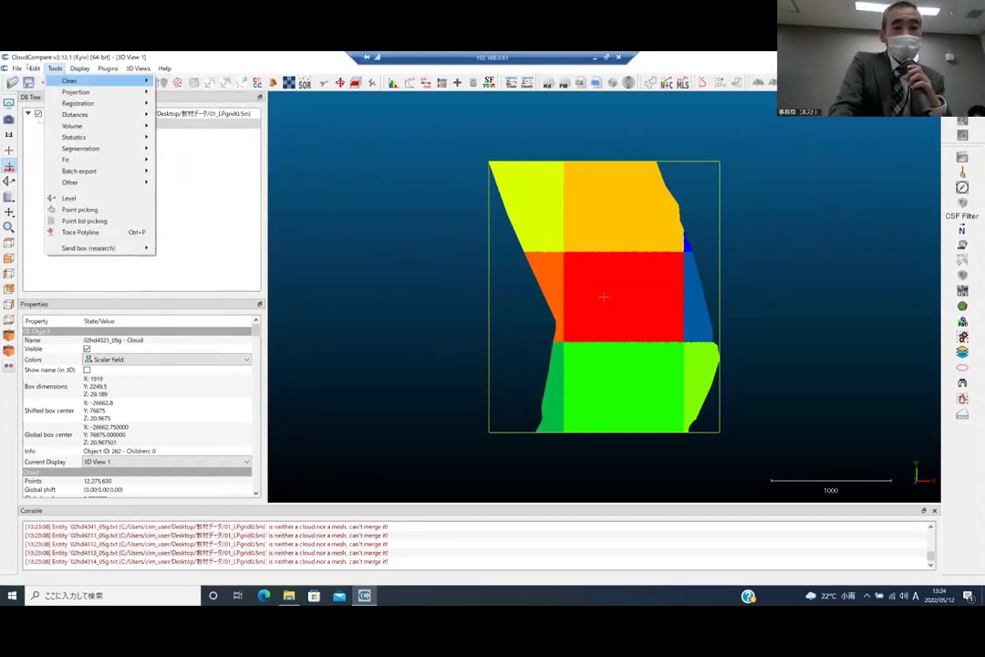
pyautogui.moveTo(58, 82)
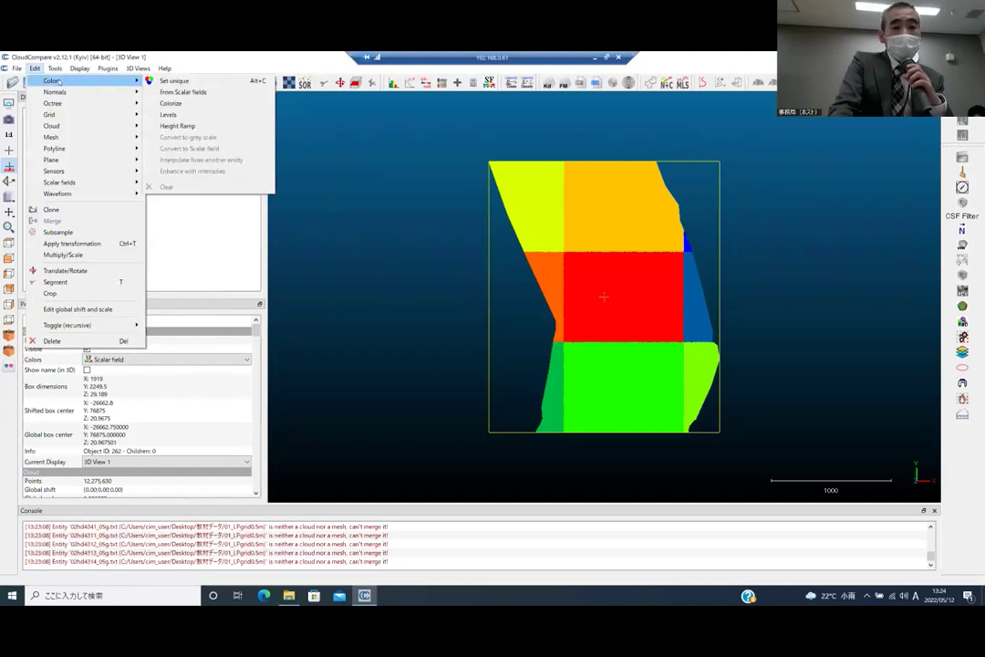
pyautogui.click(178, 125)
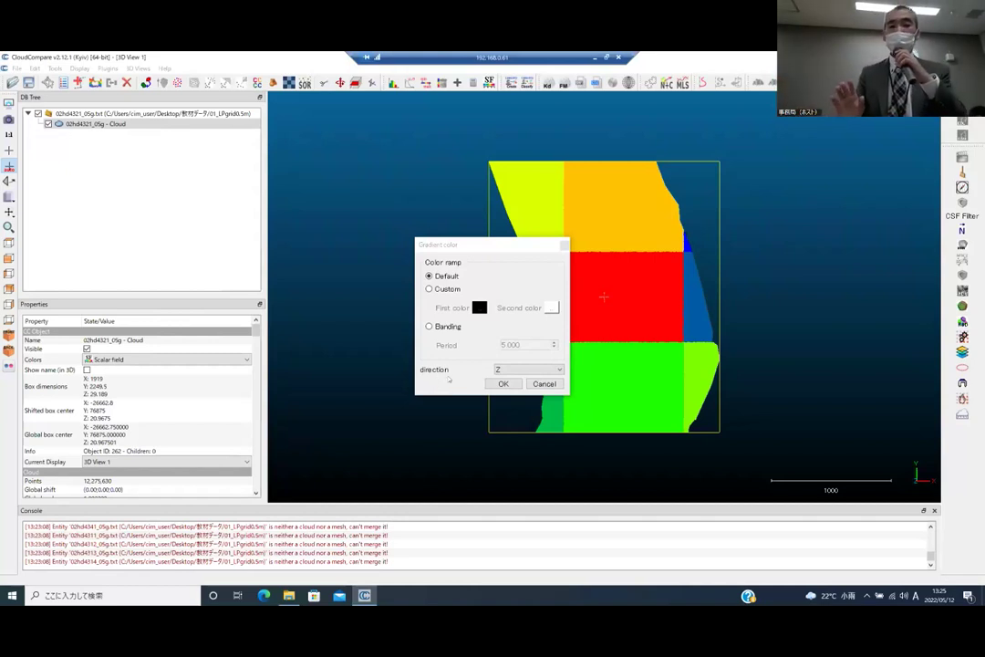
pyautogui.click(501, 384)
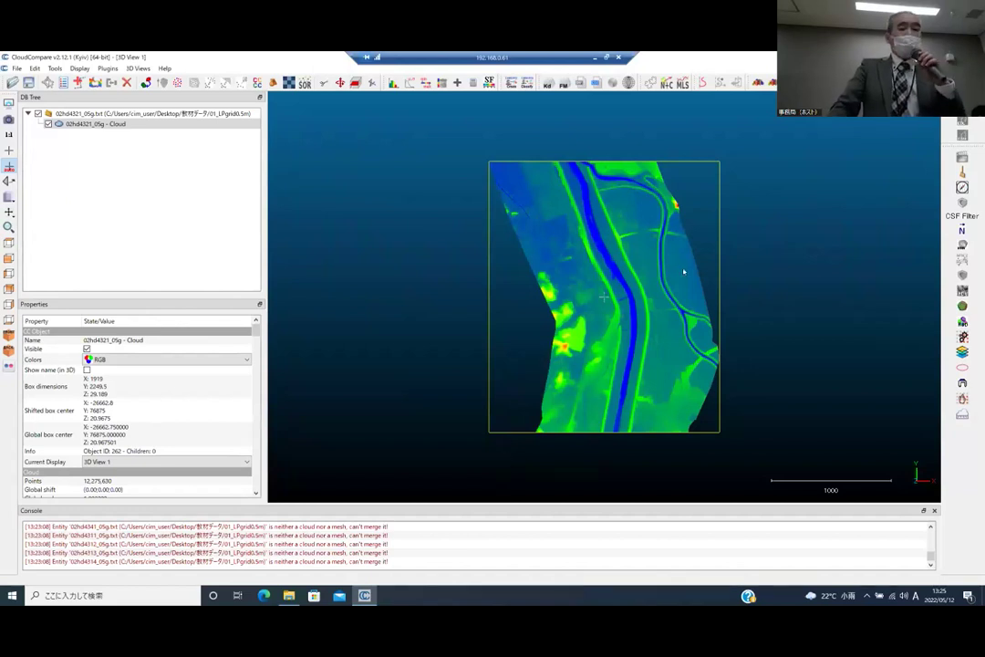
# Examine the height-colored cloud up close to see the spacing of its grid points, ending with the whole river area in view
pyautogui.scroll(5, 648, 301)
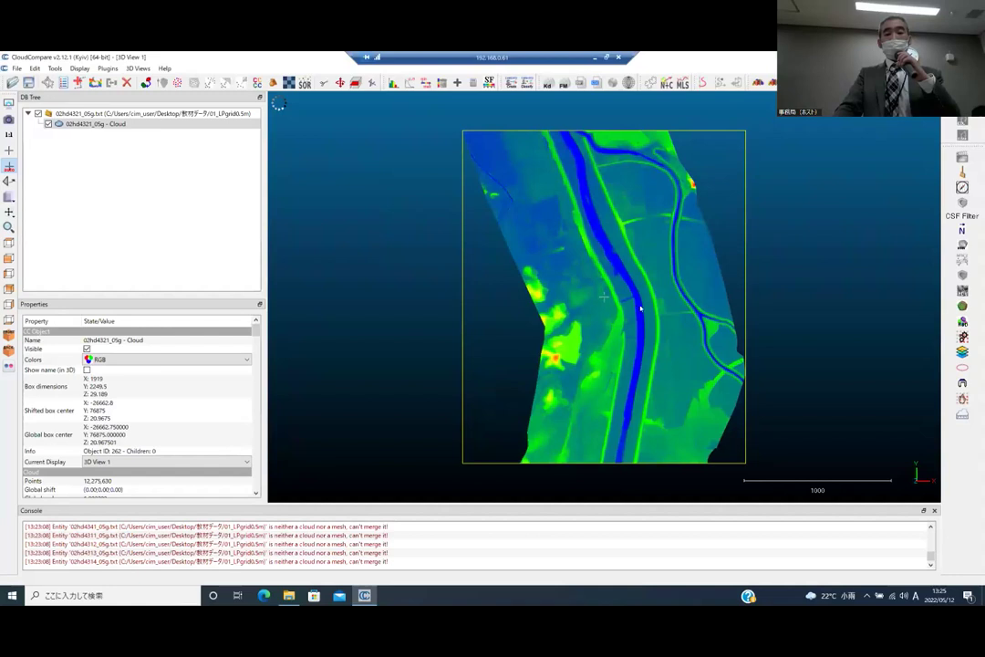
pyautogui.scroll(5, 642, 303)
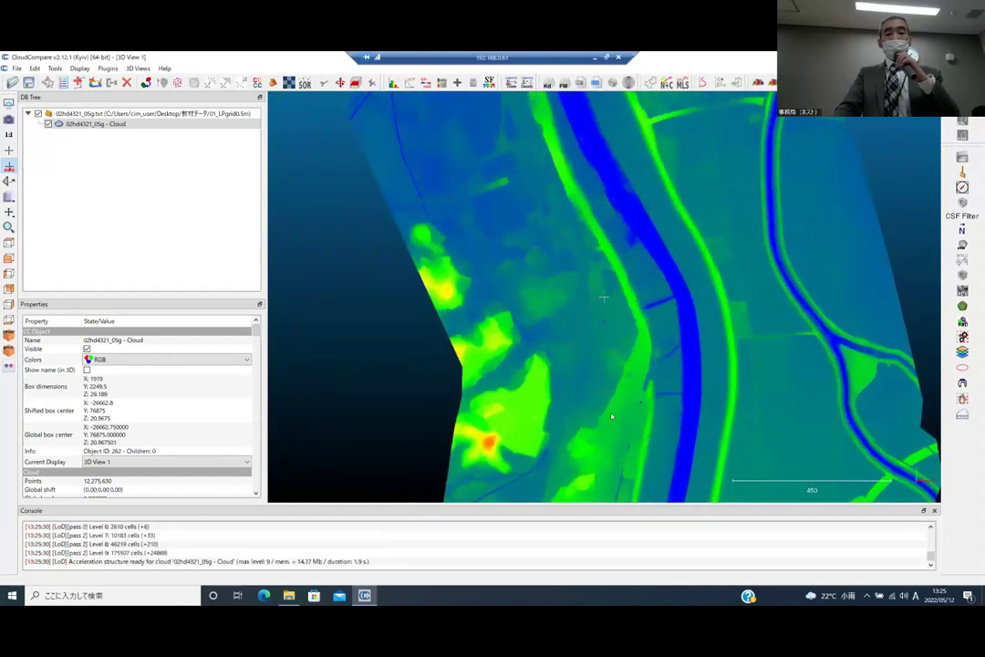
pyautogui.scroll(1, 611, 325)
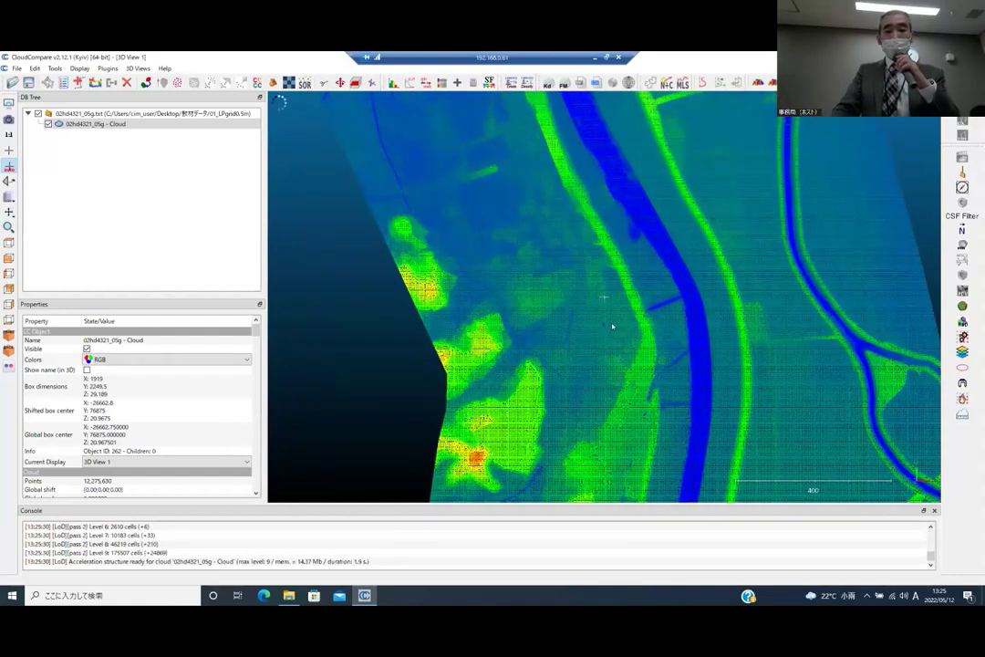
pyautogui.scroll(5, 610, 330)
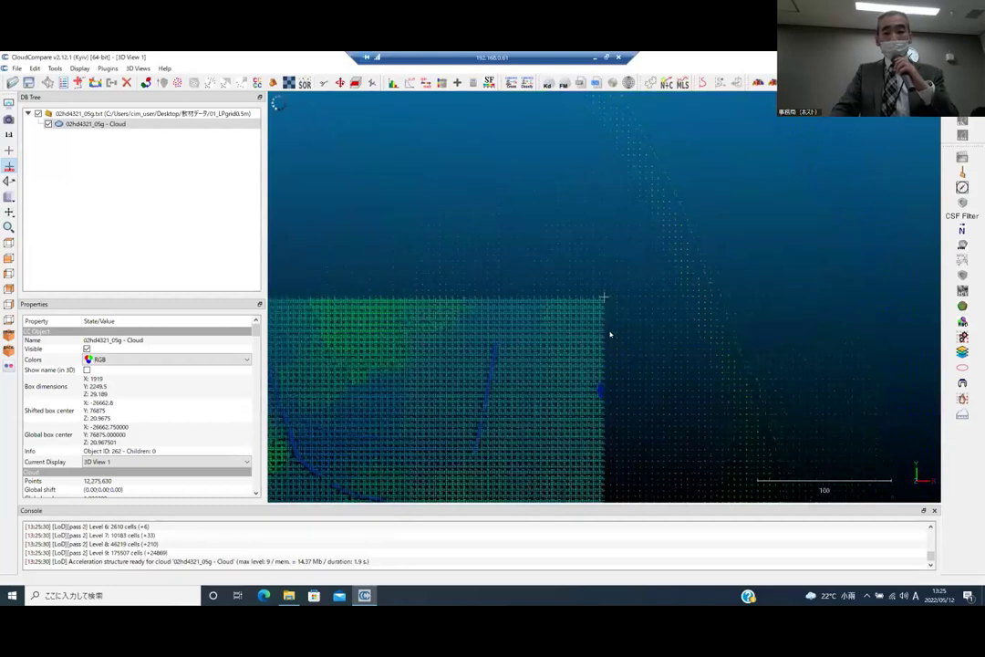
pyautogui.scroll(3, 629, 337)
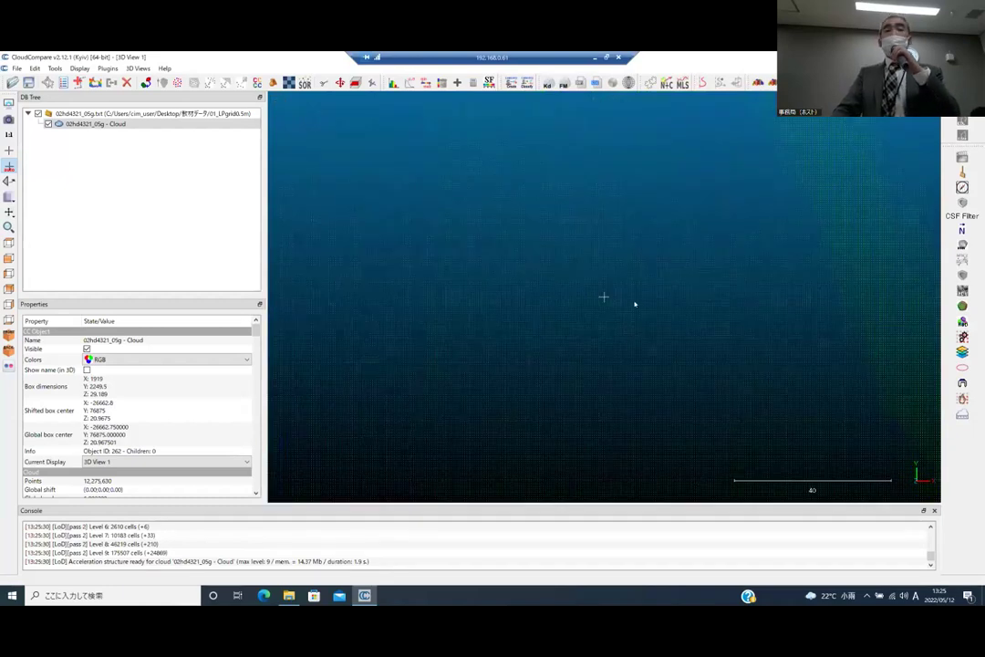
pyautogui.scroll(1, 632, 304)
pyautogui.scroll(-1, 635, 316)
pyautogui.scroll(3, 635, 317)
pyautogui.scroll(-1, 637, 317)
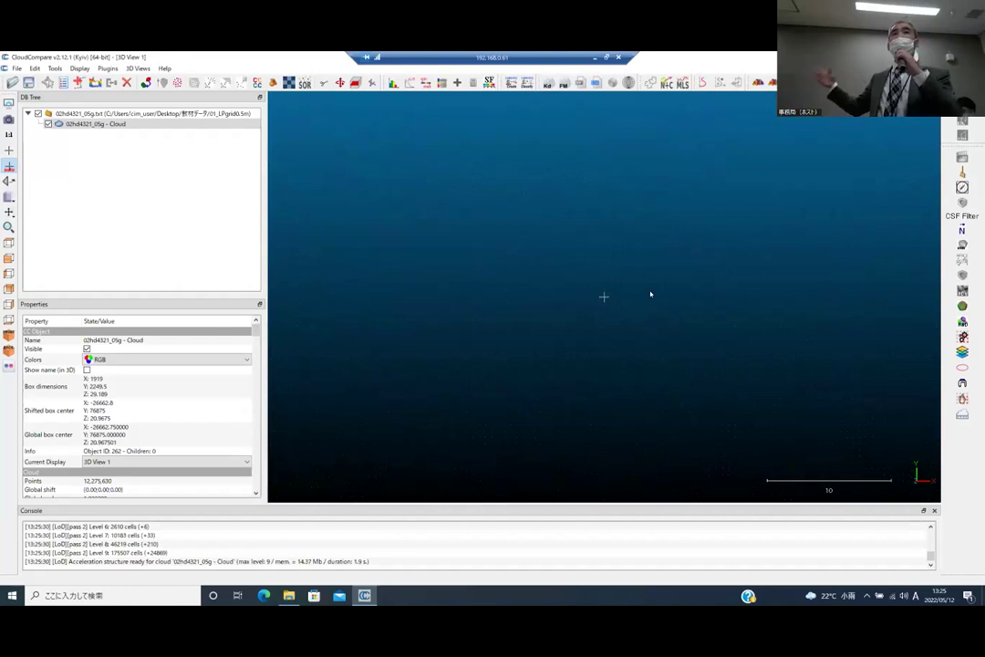
pyautogui.scroll(-1, 650, 295)
pyautogui.scroll(-1, 657, 292)
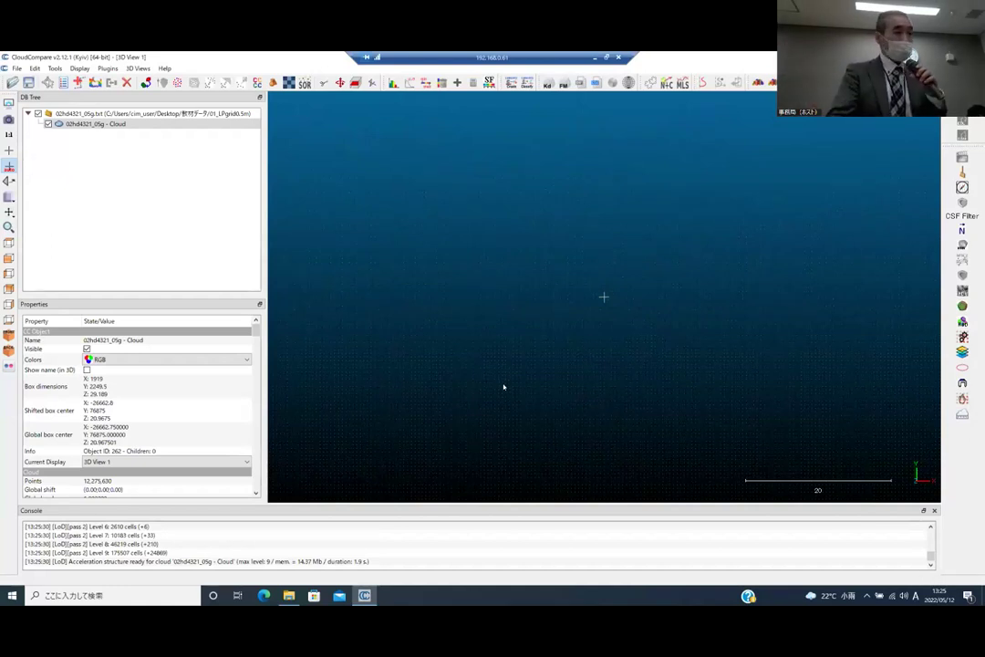
pyautogui.scroll(-1, 611, 268)
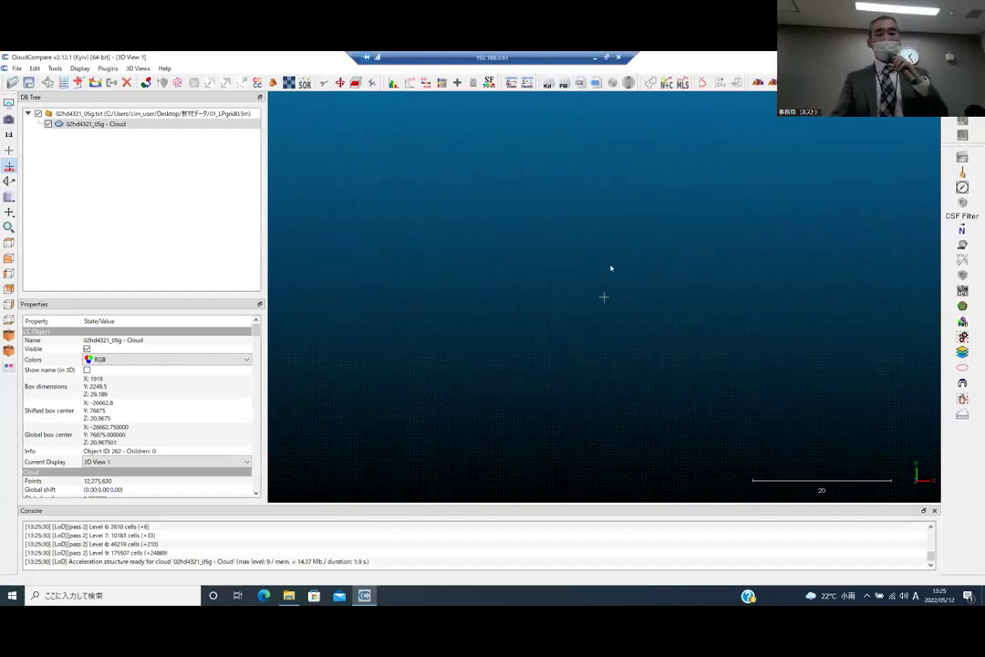
pyautogui.scroll(-5, 636, 369)
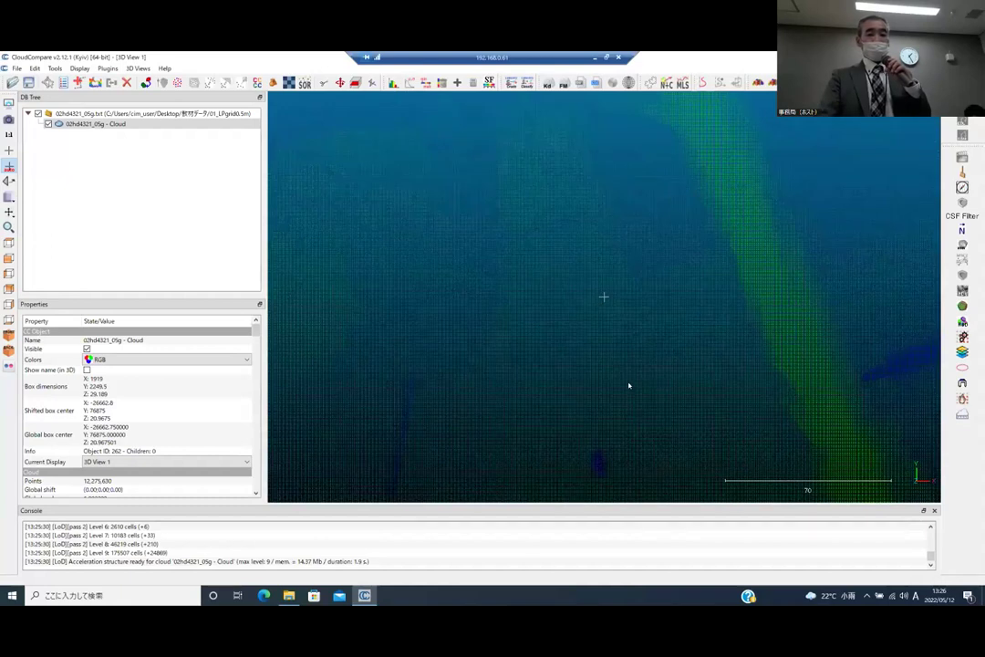
pyautogui.scroll(-3, 630, 369)
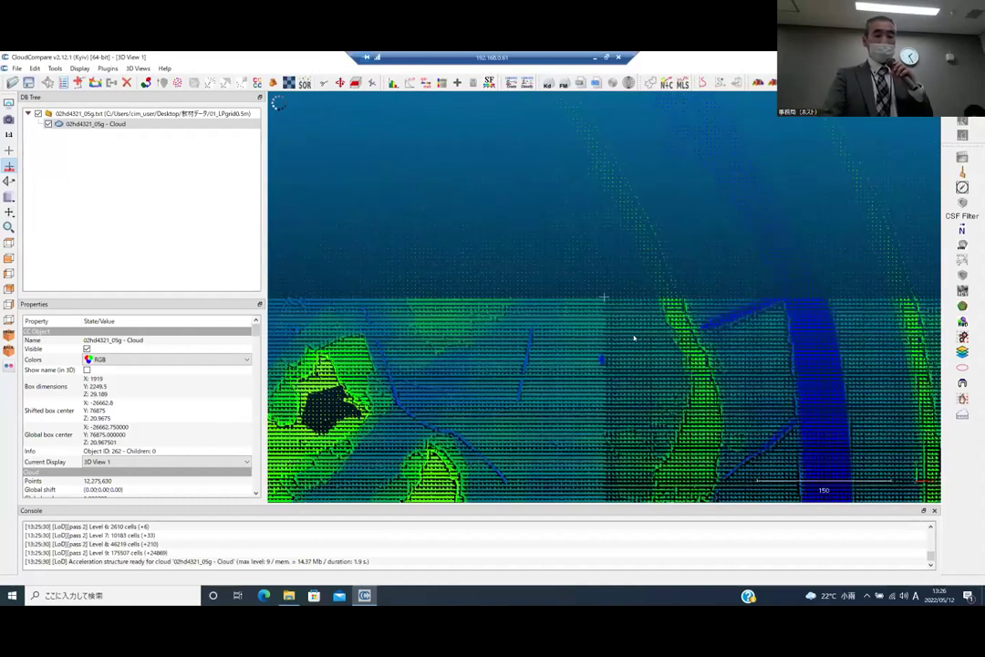
pyautogui.scroll(-6, 634, 338)
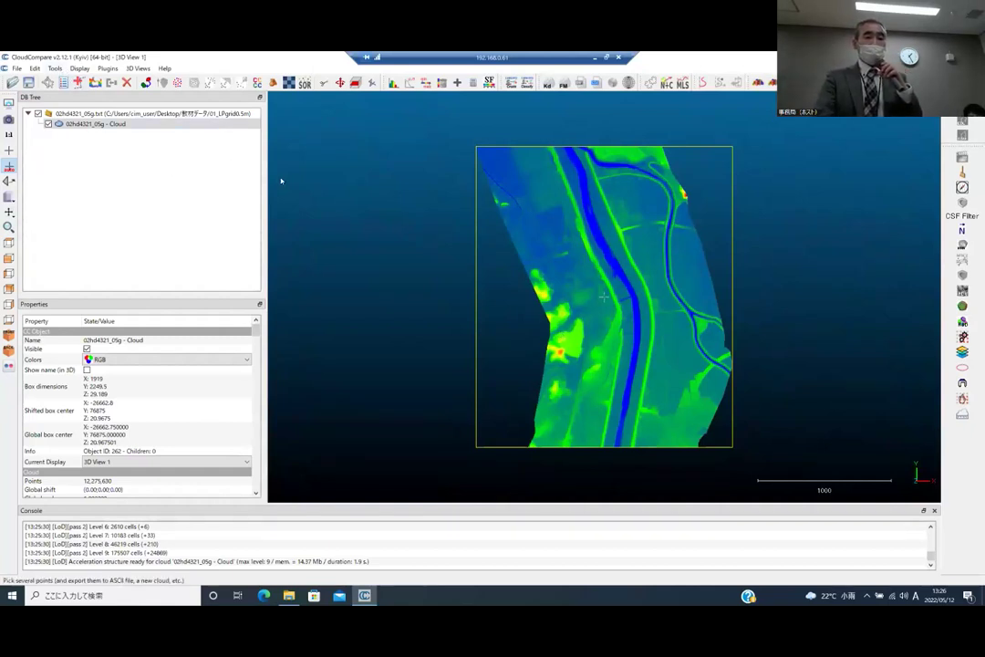
# Open the Rasterize tool for the merged cloud and set the grid step to 0.5
pyautogui.click(143, 124)
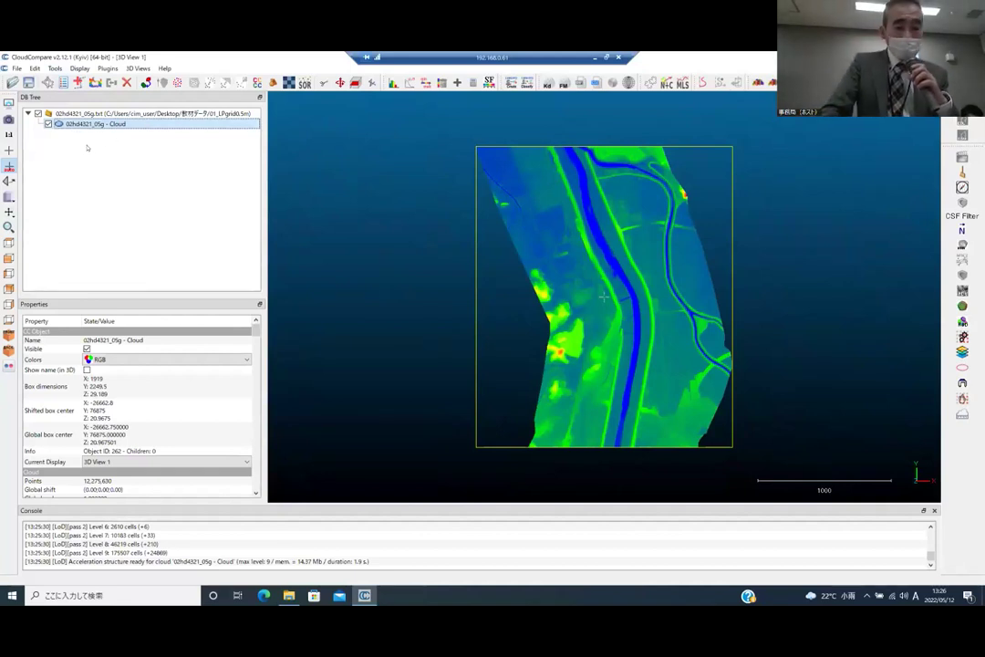
pyautogui.click(56, 68)
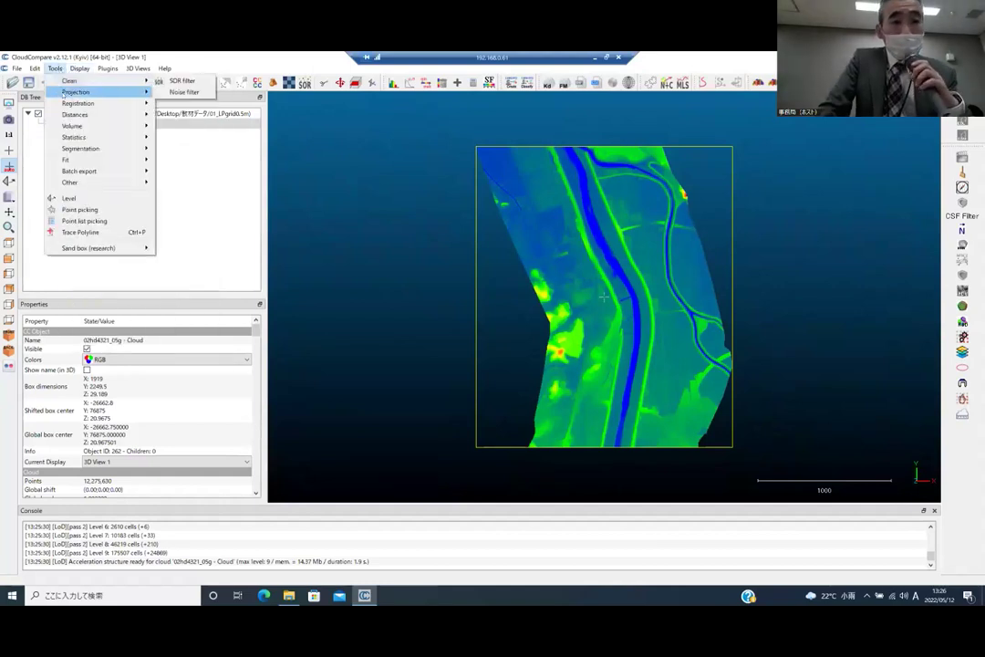
pyautogui.moveTo(71, 93)
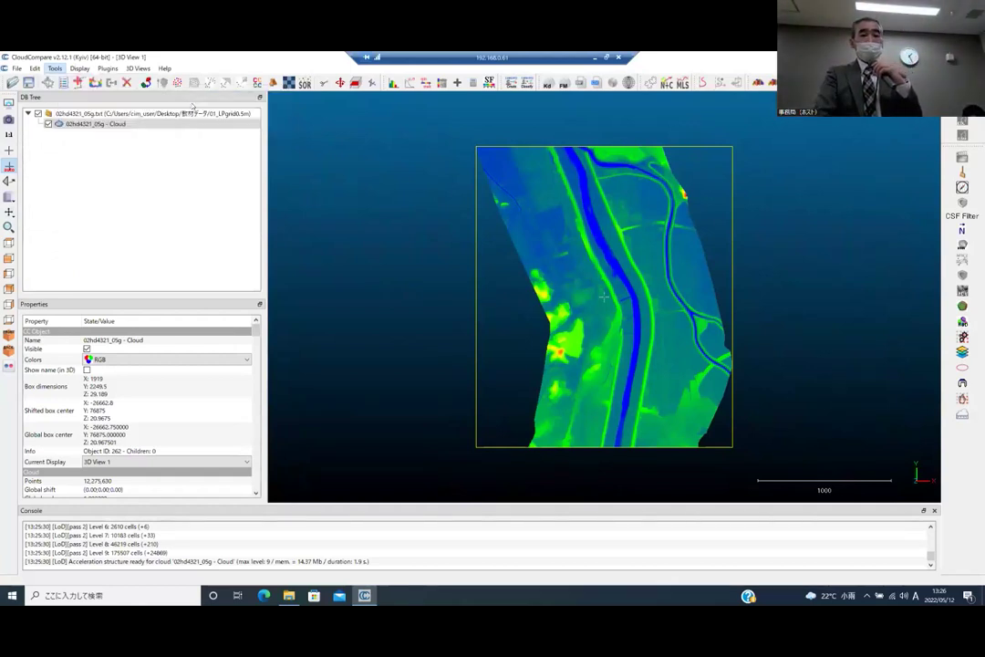
pyautogui.click(193, 103)
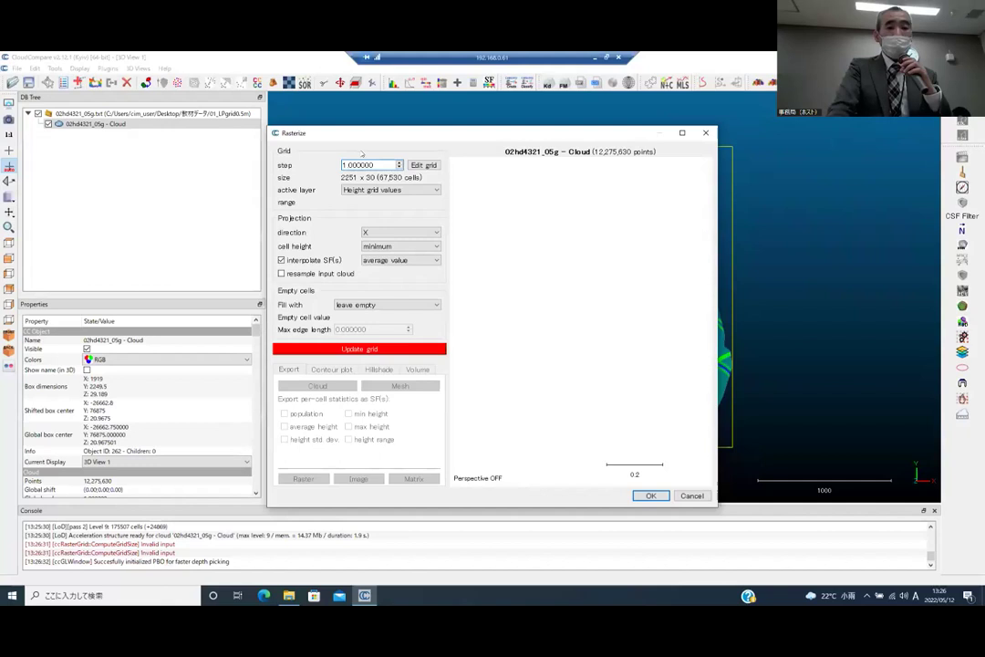
pyautogui.moveTo(374, 165); pyautogui.dragTo(341, 164)
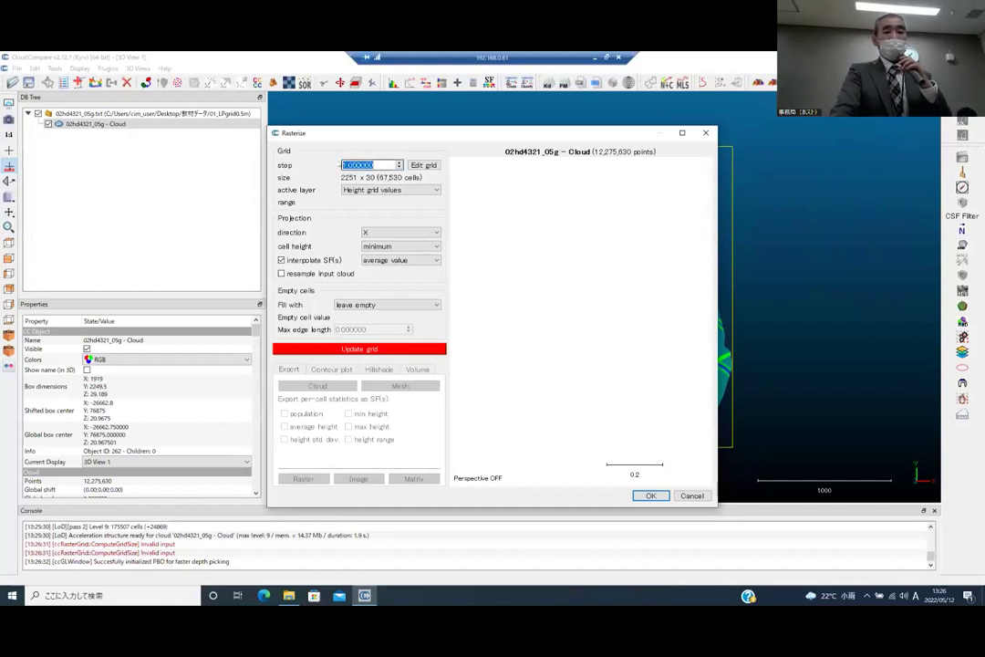
pyautogui.press('BackSpace')
pyautogui.write('0')
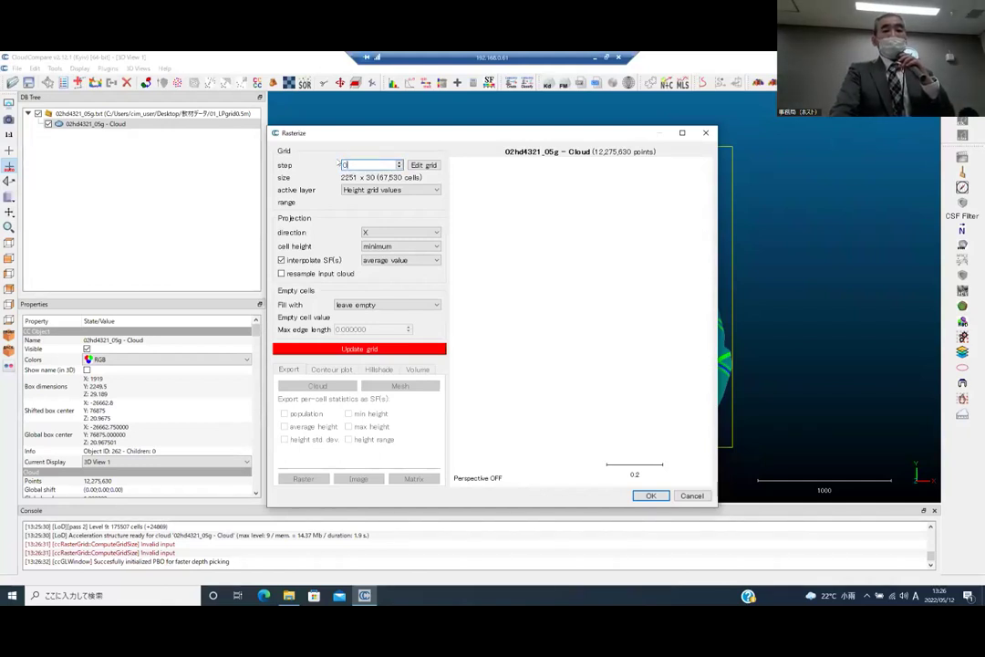
pyautogui.write('.5')
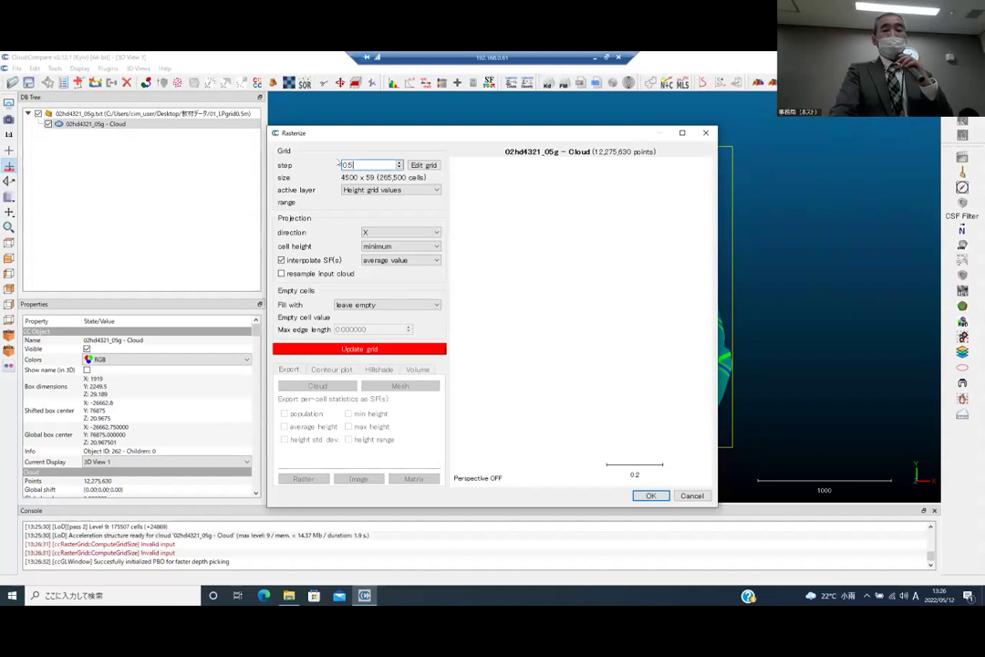
# Choose Height grid values as the active layer of the raster grid
pyautogui.click(374, 189)
pyautogui.click(372, 189)
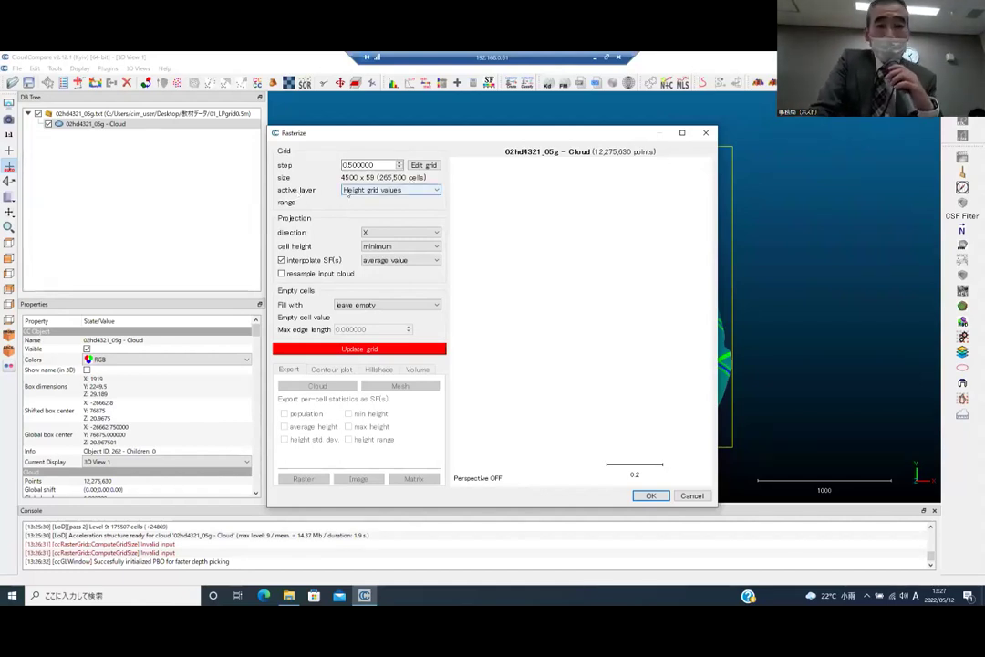
pyautogui.click(390, 190)
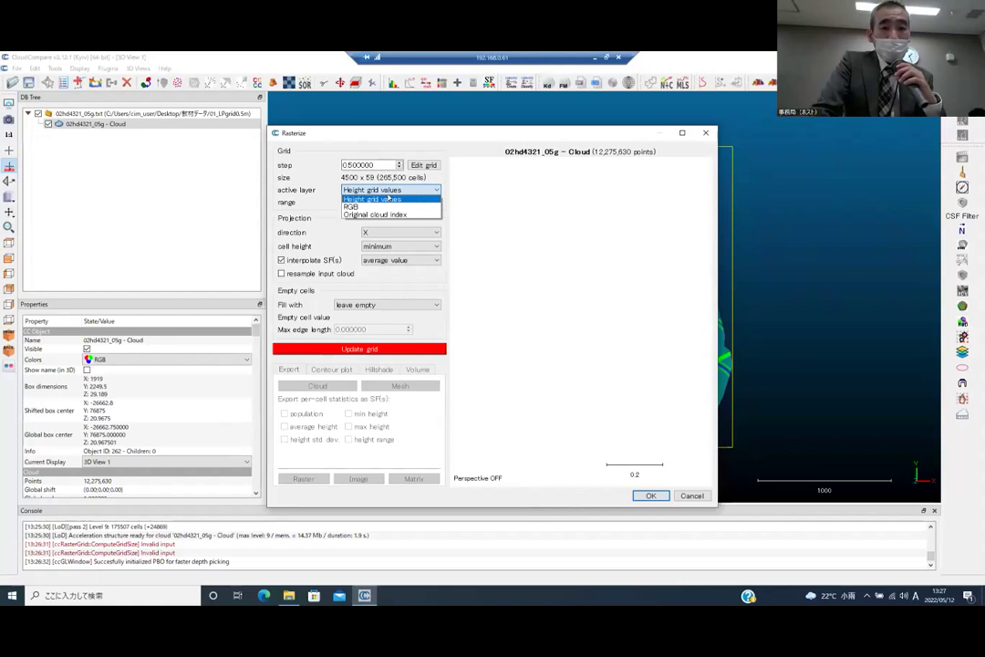
pyautogui.click(384, 198)
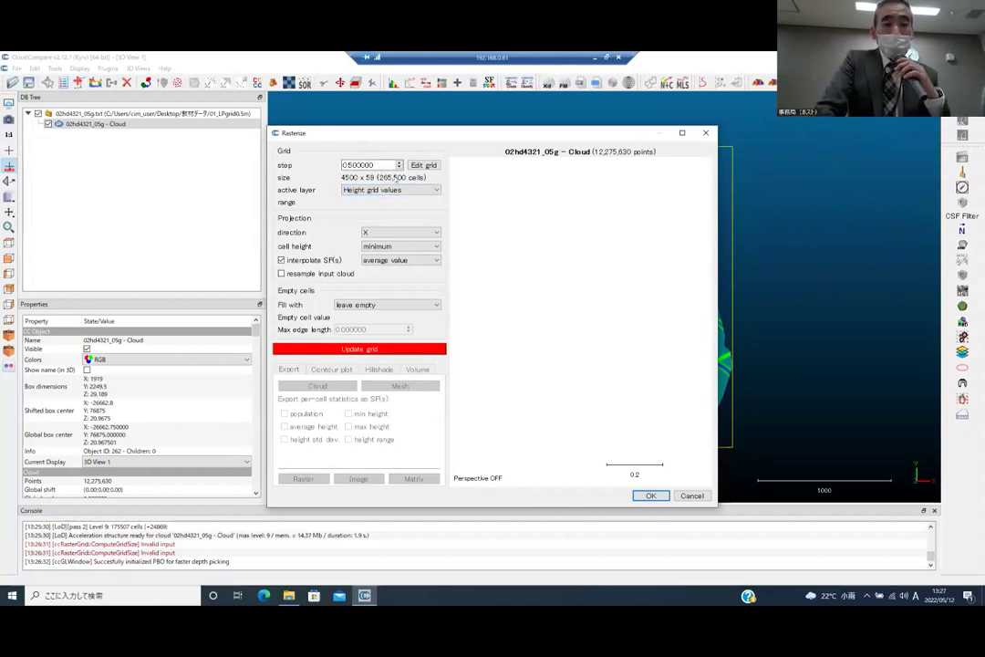
pyautogui.click(405, 190)
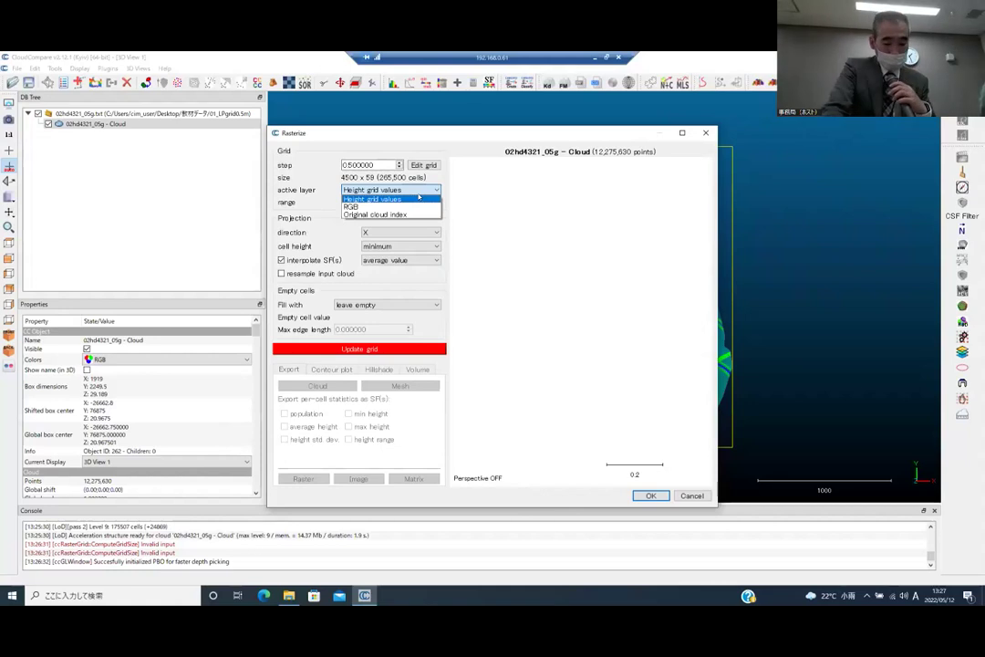
pyautogui.click(417, 197)
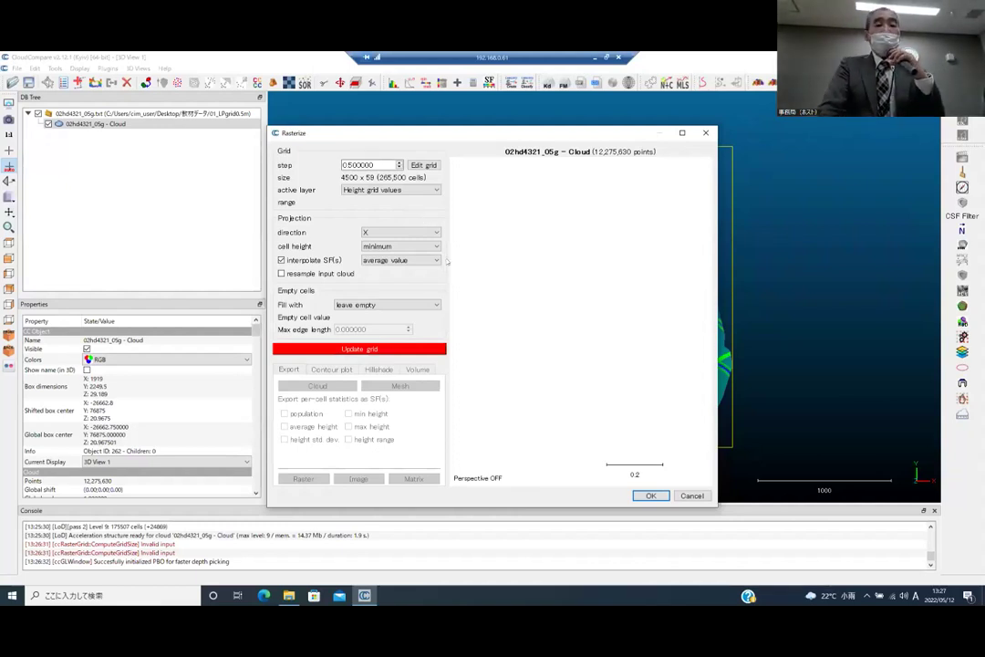
# Set the raster projection to direction Z with average cell height, and turn off scalar field interpolation
pyautogui.click(391, 231)
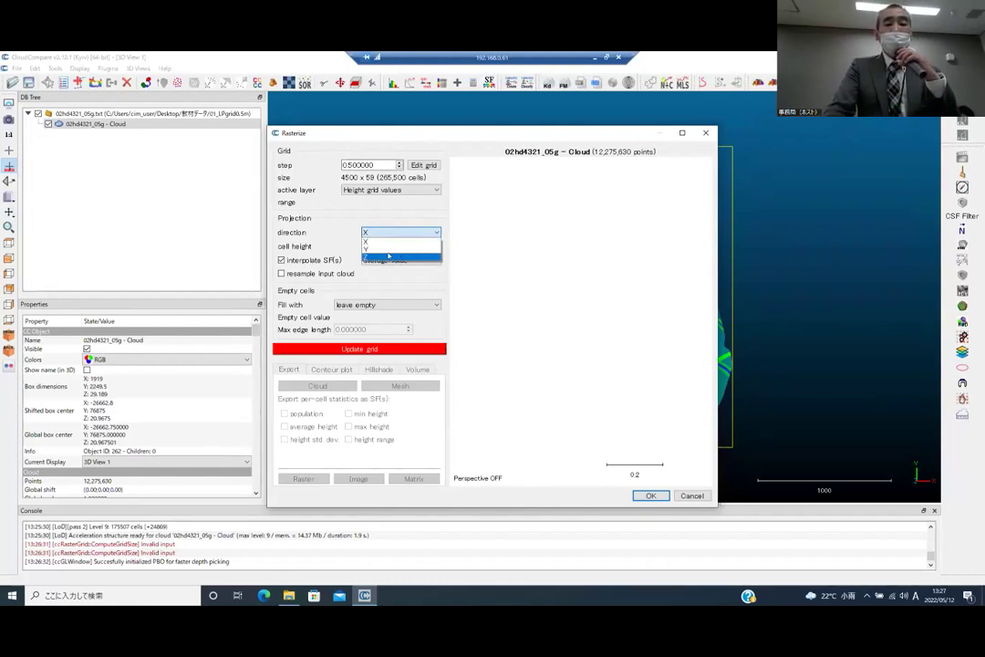
pyautogui.click(388, 257)
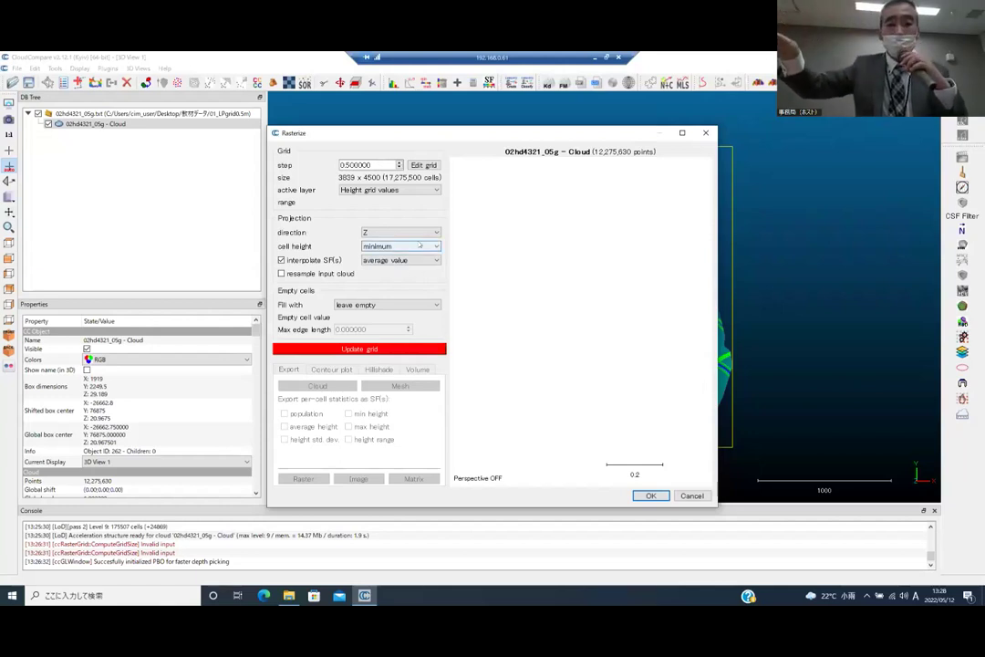
pyautogui.click(412, 247)
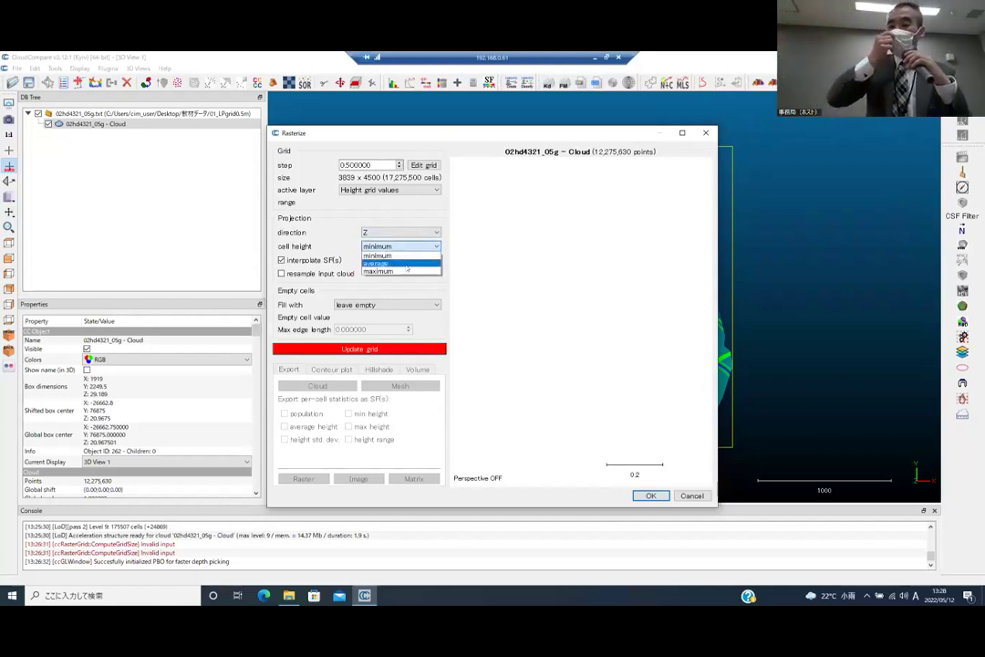
pyautogui.click(422, 259)
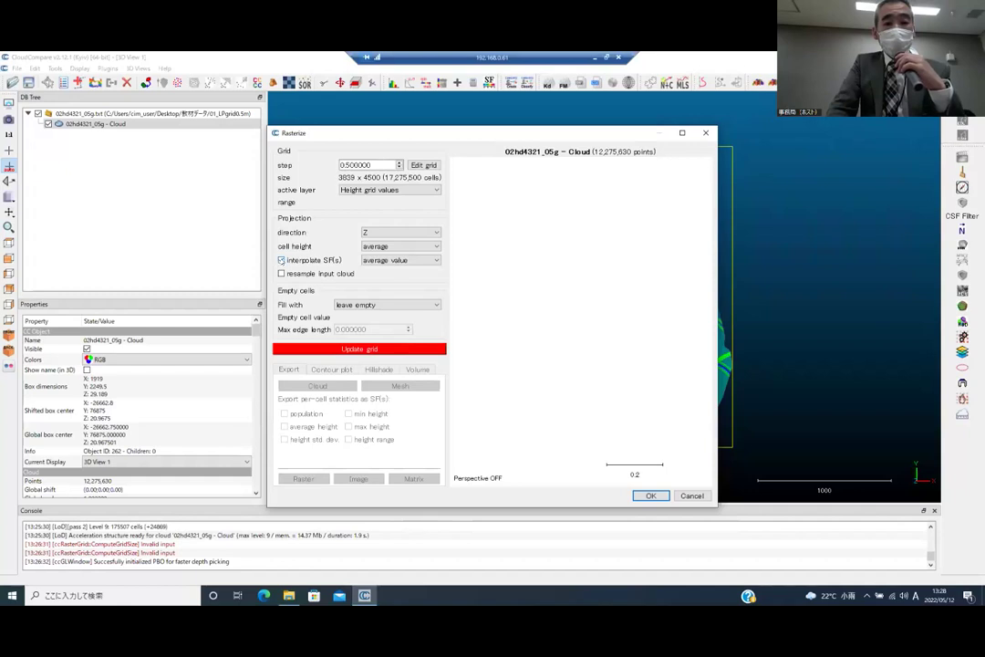
pyautogui.click(282, 260)
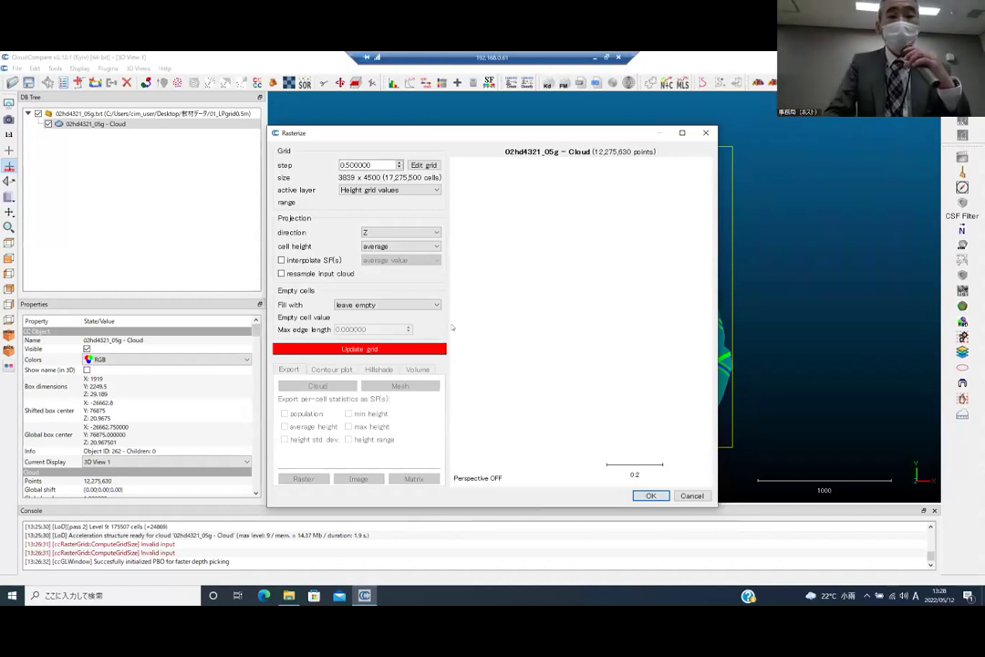
# Keep empty cells set to leave empty and generate the raster grid, accepting the large grid size
pyautogui.click(430, 309)
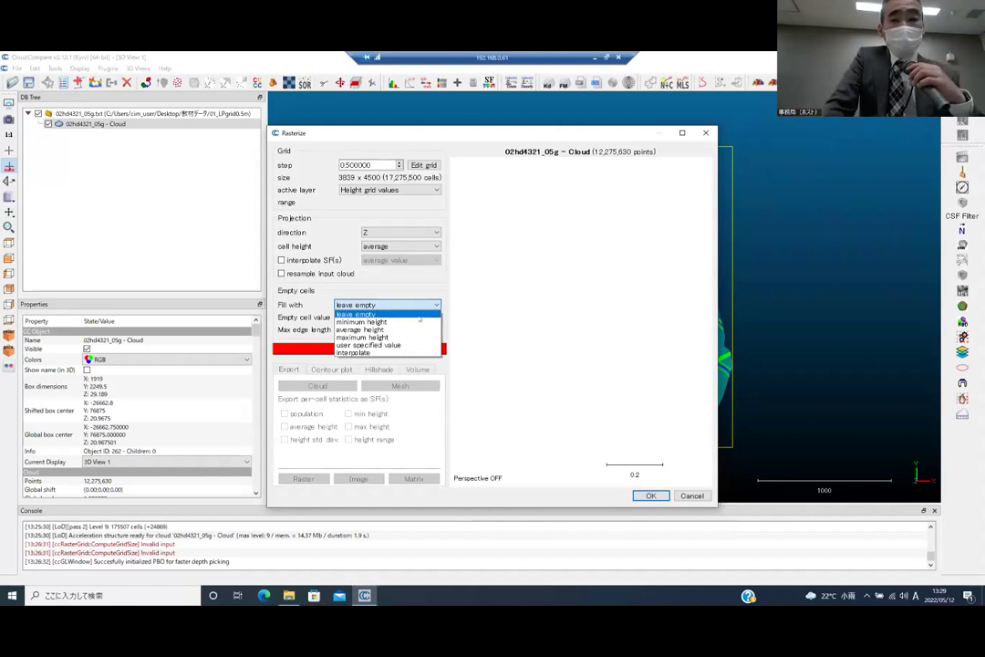
pyautogui.click(419, 314)
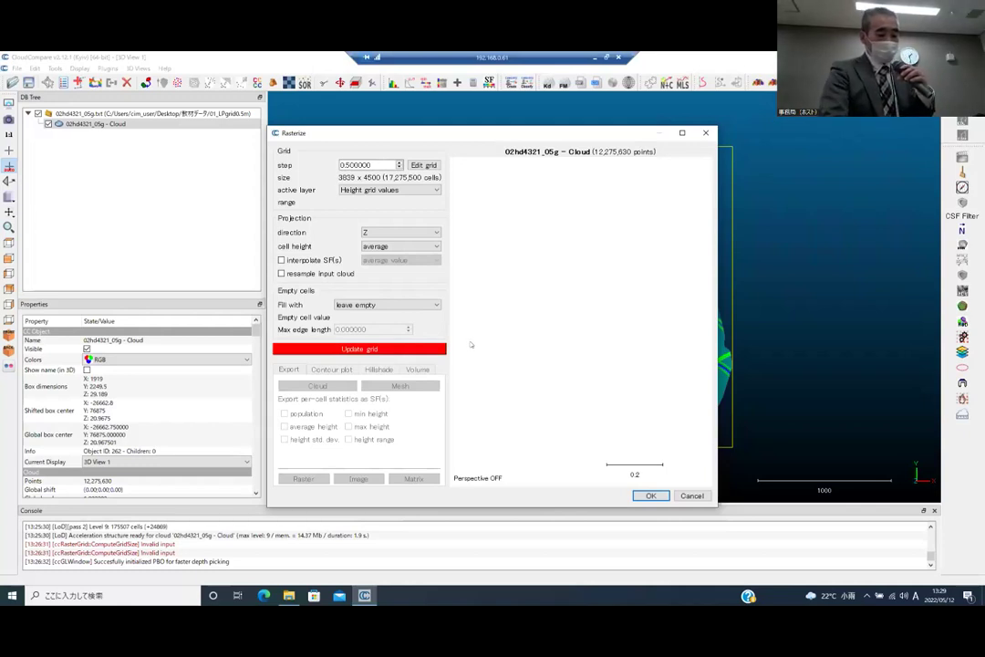
pyautogui.click(366, 348)
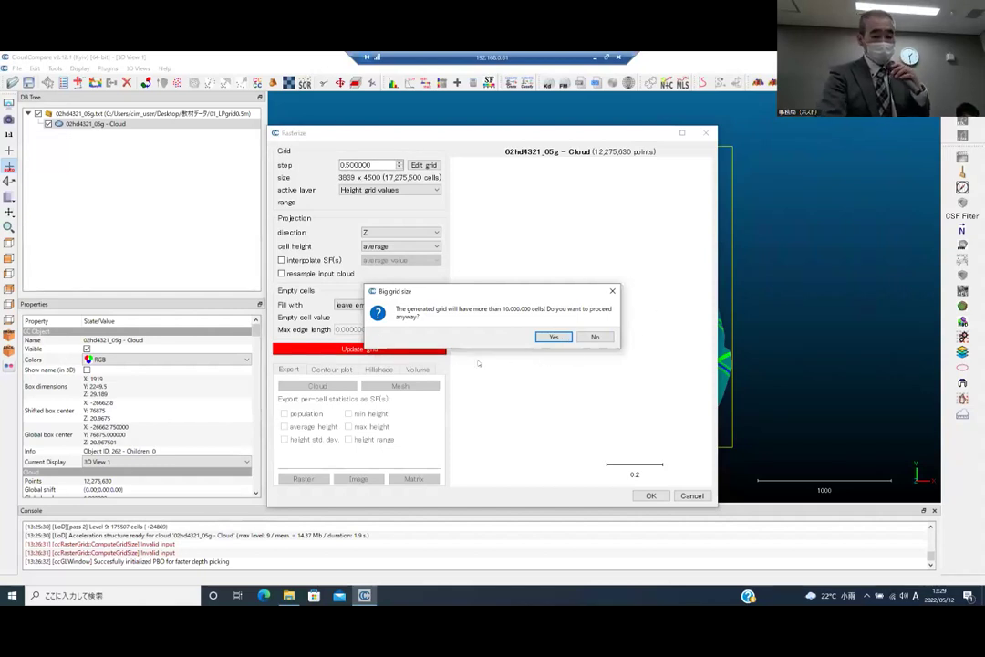
pyautogui.click(553, 336)
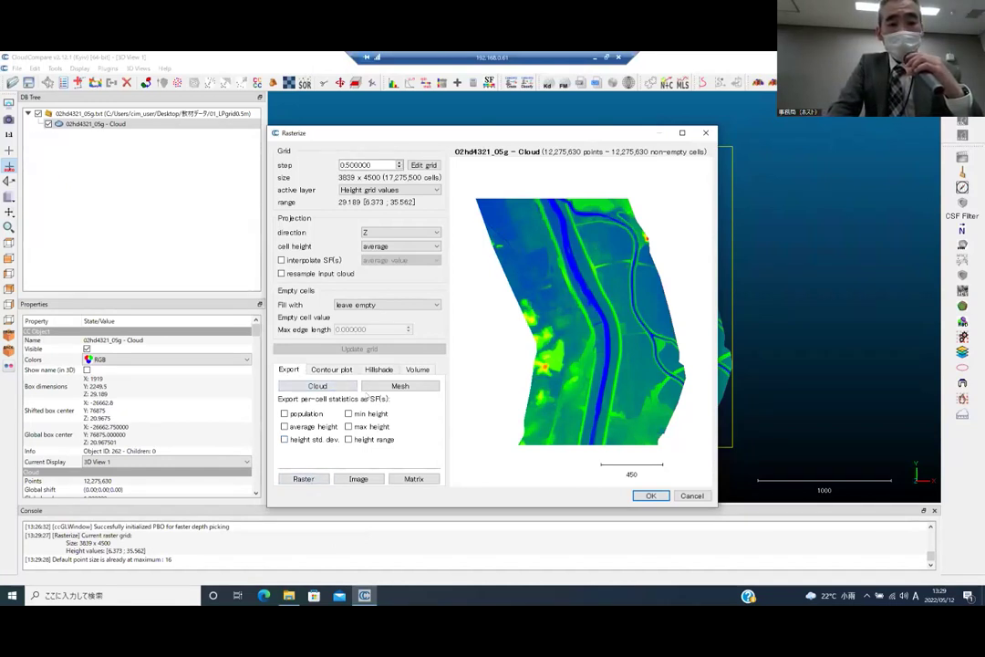
# Export the grid heights as the GeoTIFF file raster in the 教材データ folder on the desktop
pyautogui.click(304, 478)
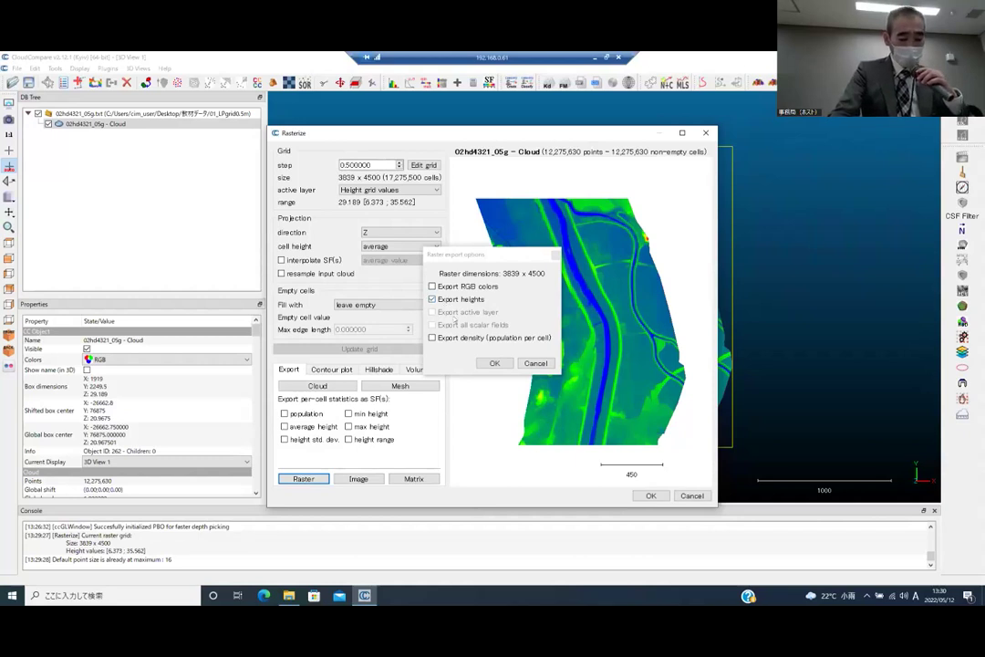
pyautogui.click(490, 362)
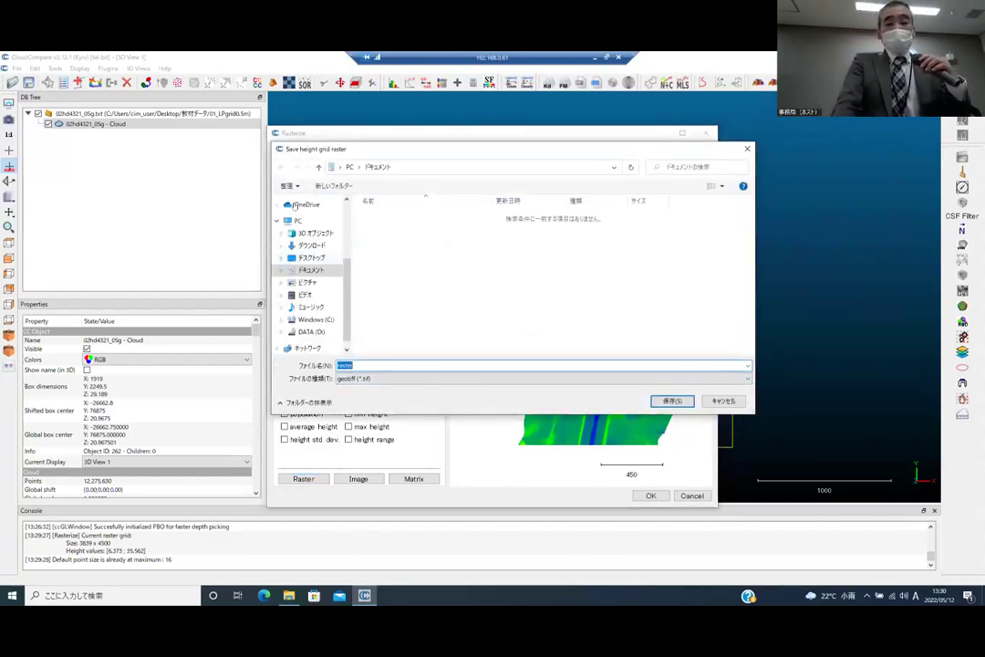
pyautogui.scroll(3, 307, 284)
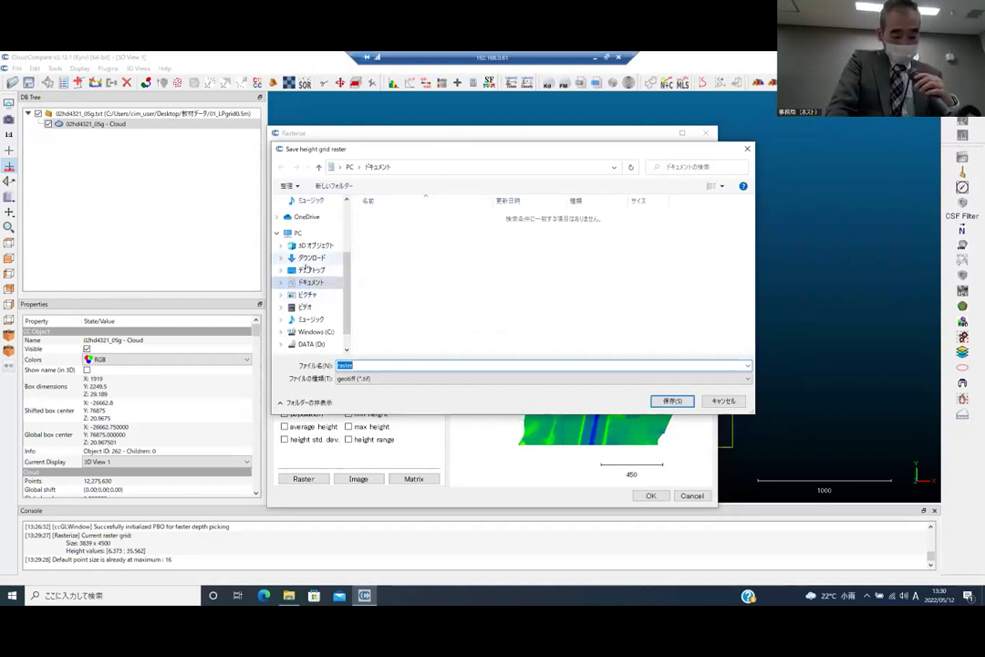
pyautogui.scroll(2, 319, 273)
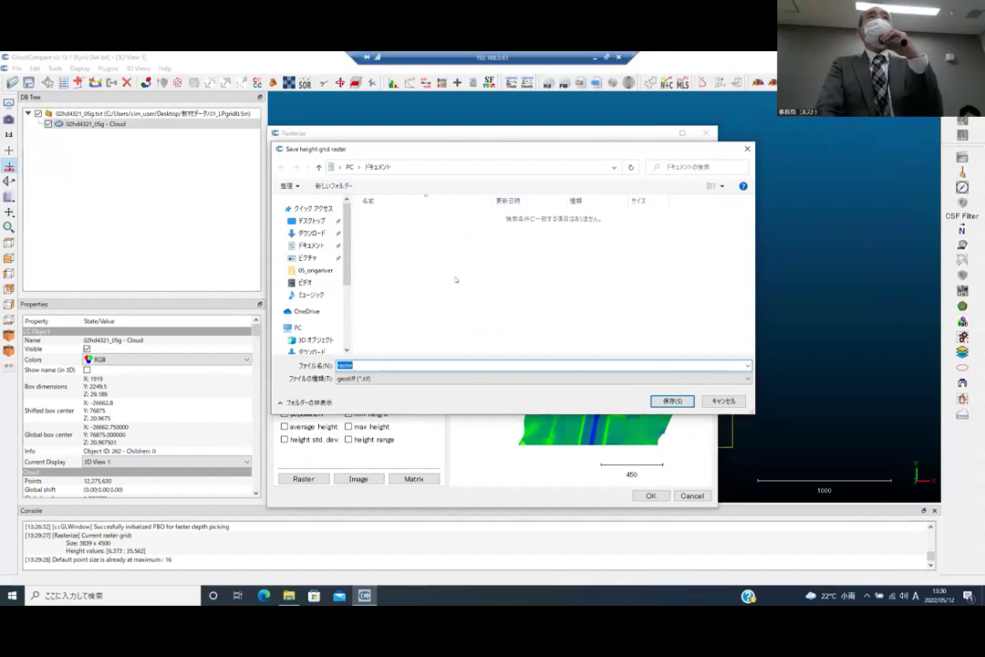
pyautogui.click(312, 220)
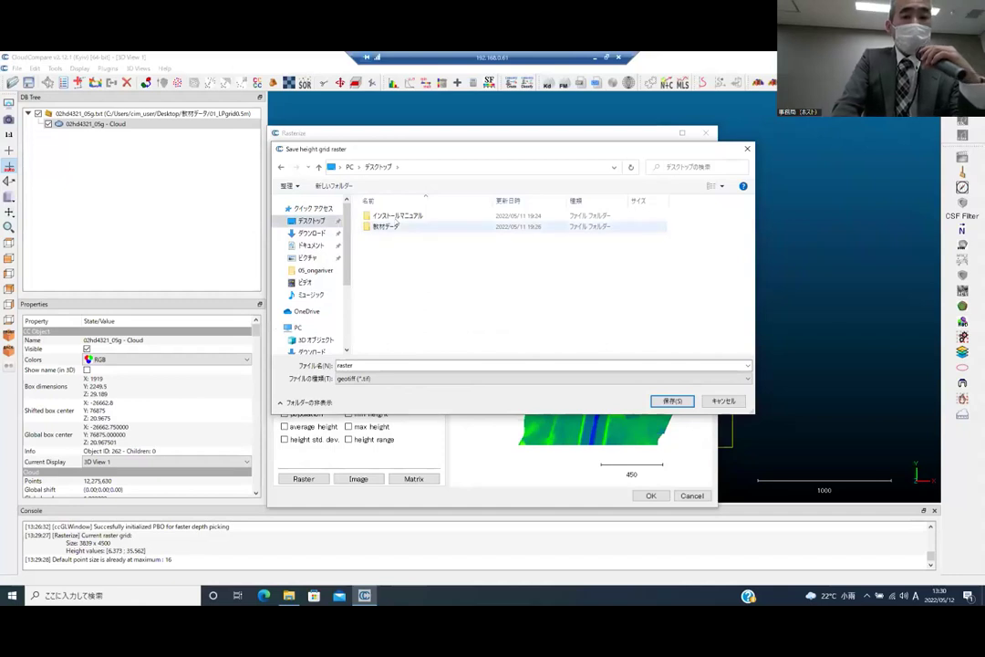
pyautogui.doubleClick(395, 228)
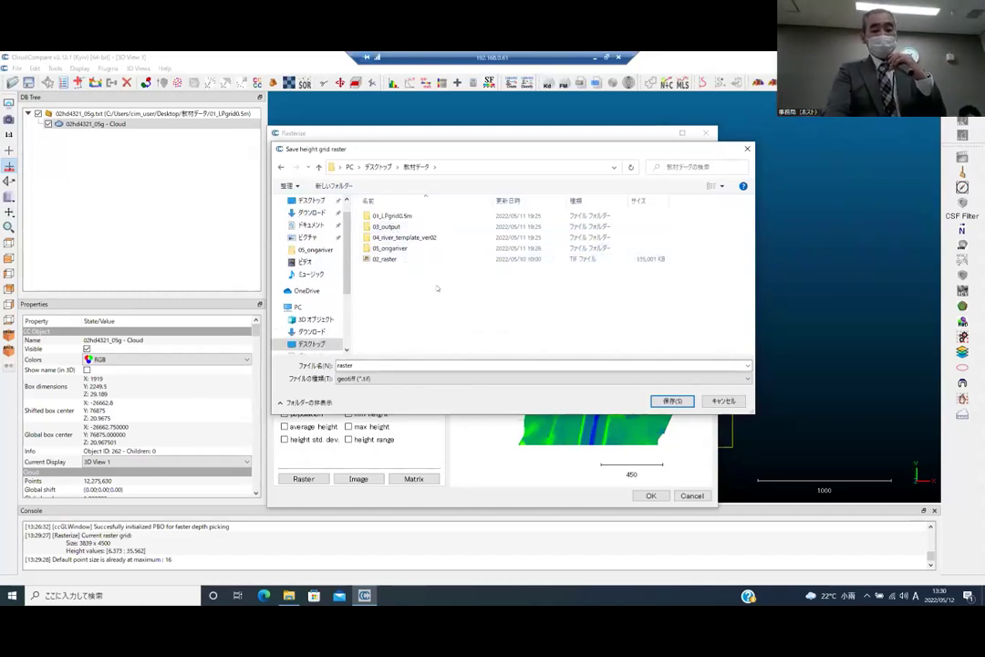
pyautogui.click(670, 401)
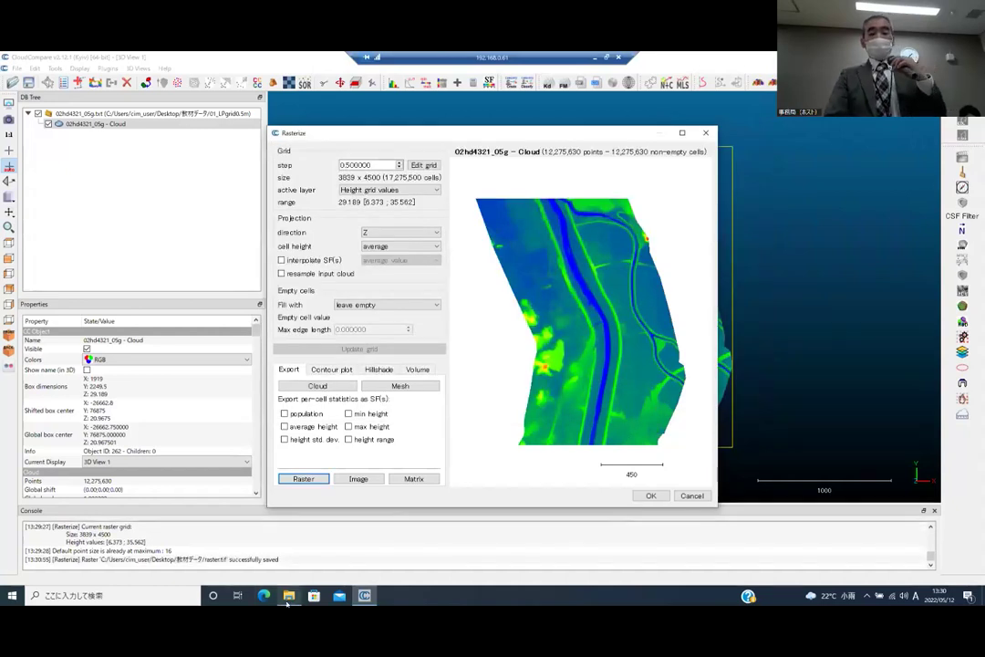
# Check the 教材データ folder in File Explorer for the exported raster file
pyautogui.moveTo(287, 602)
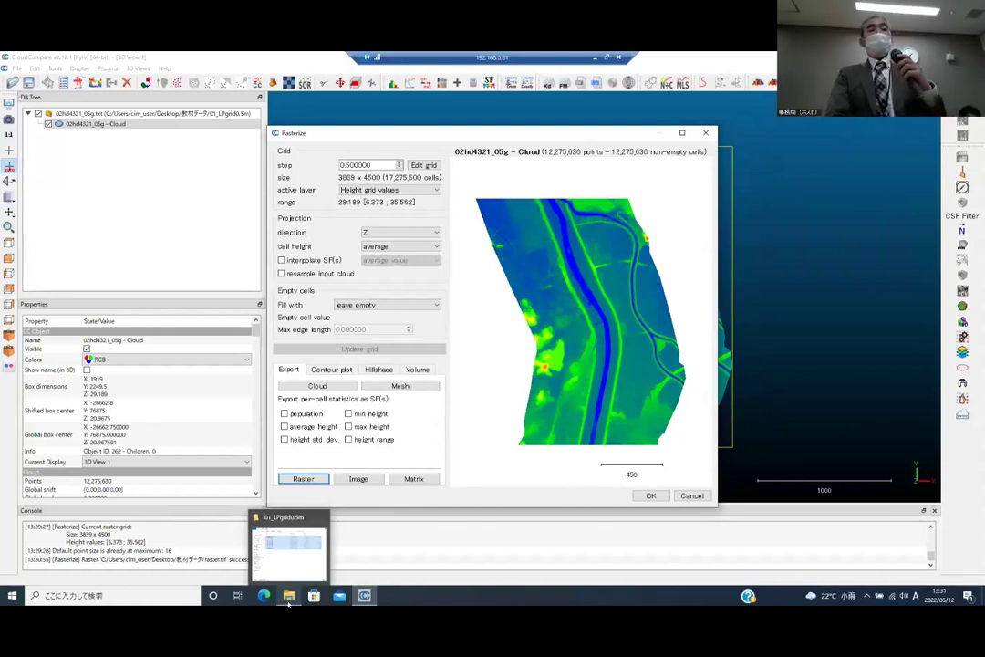
pyautogui.click(289, 596)
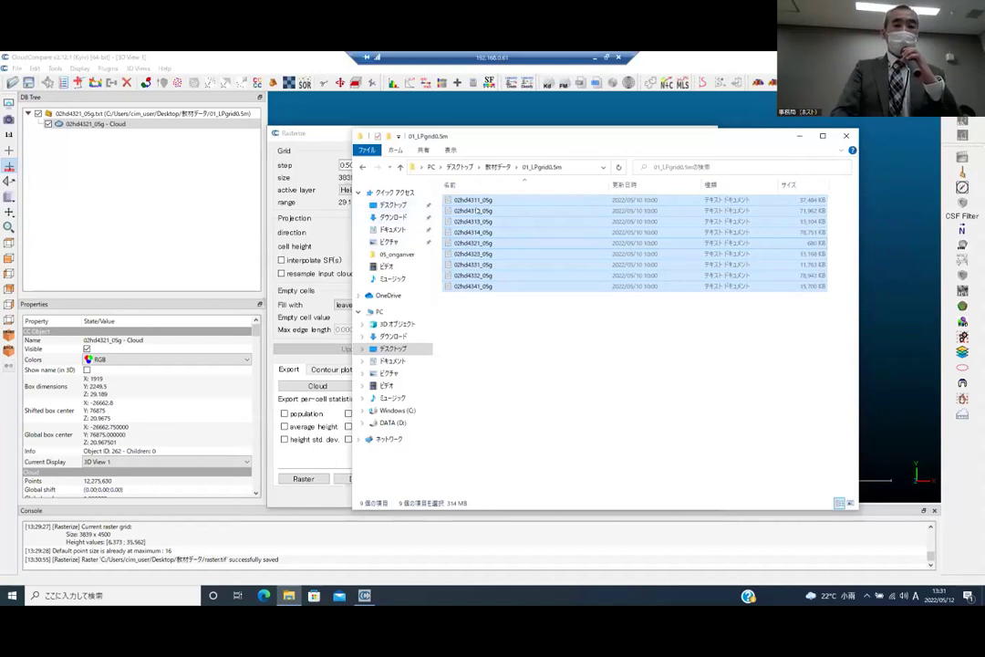
pyautogui.click(496, 169)
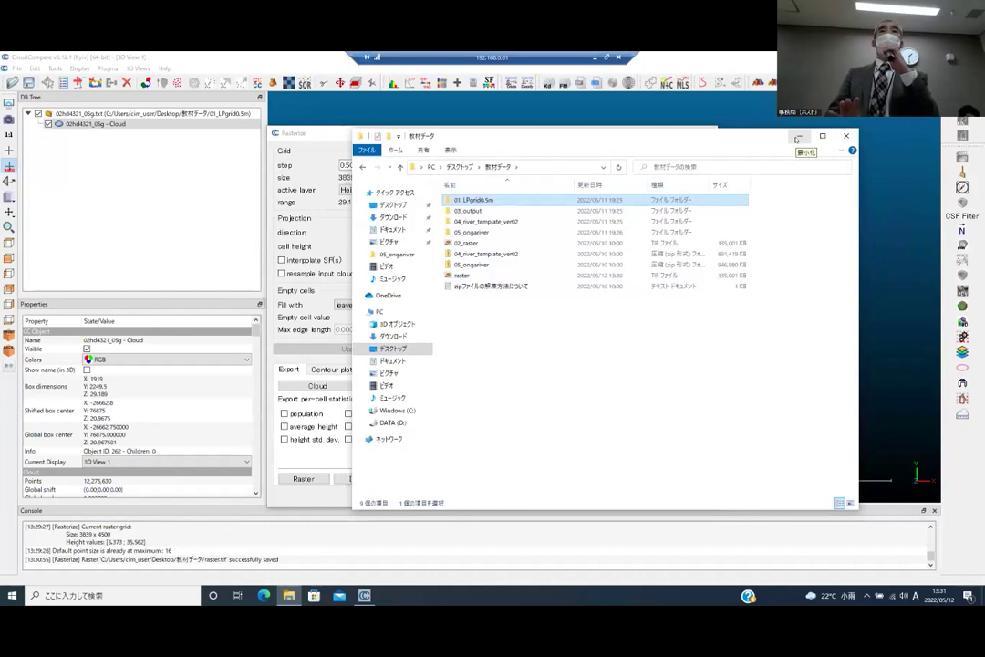
pyautogui.click(797, 138)
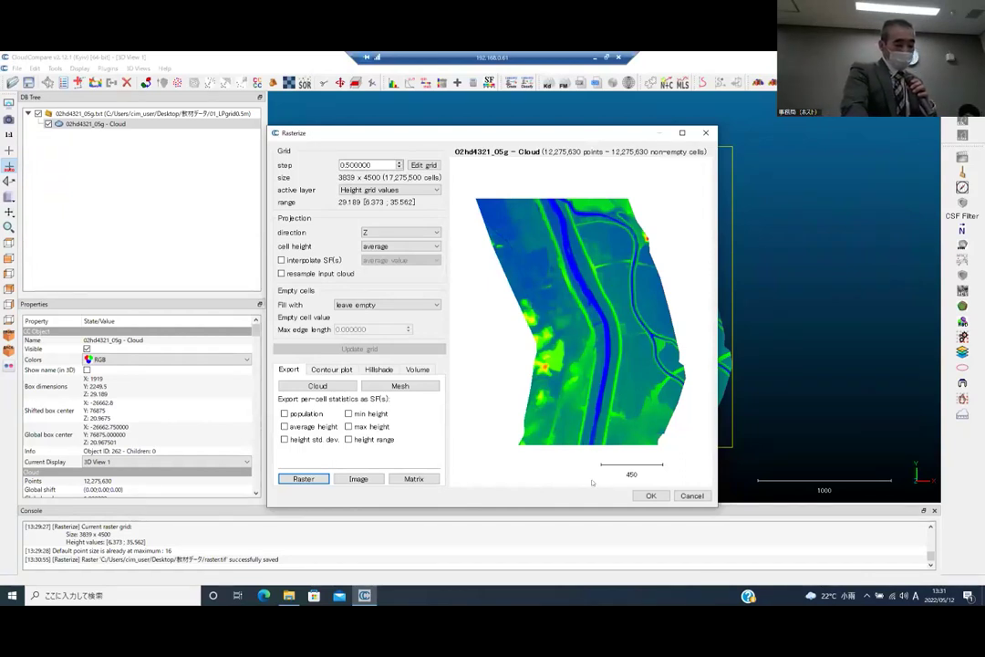
pyautogui.moveTo(290, 602)
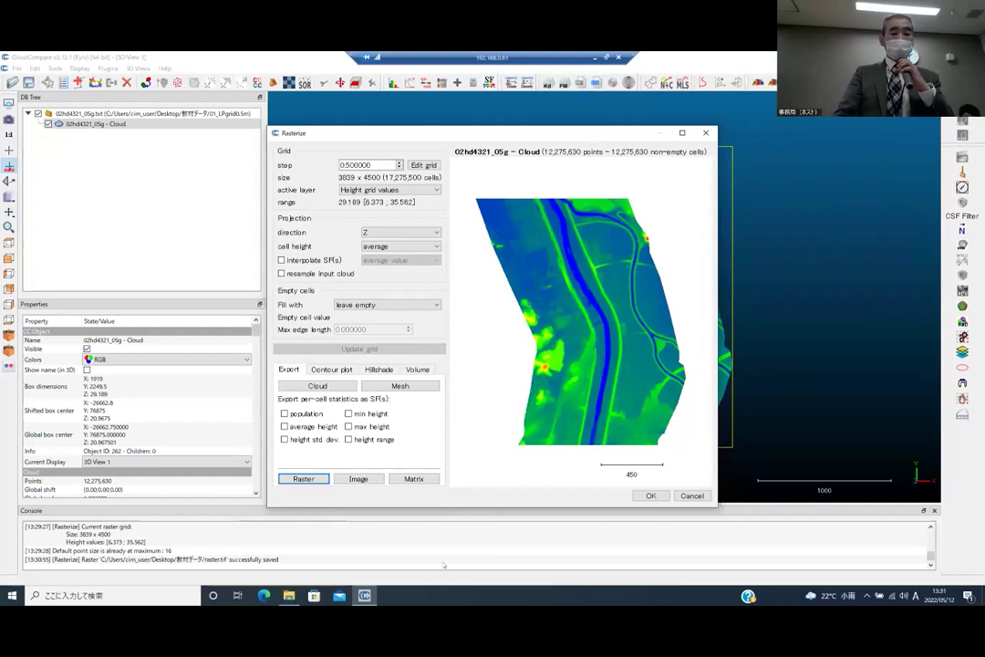
pyautogui.click(289, 595)
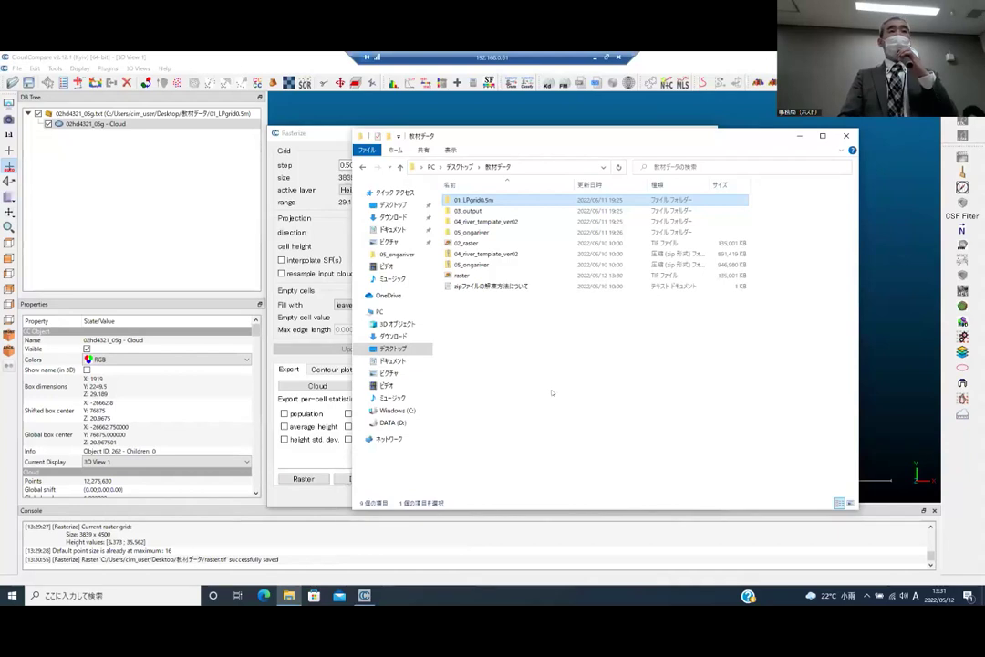
pyautogui.click(799, 136)
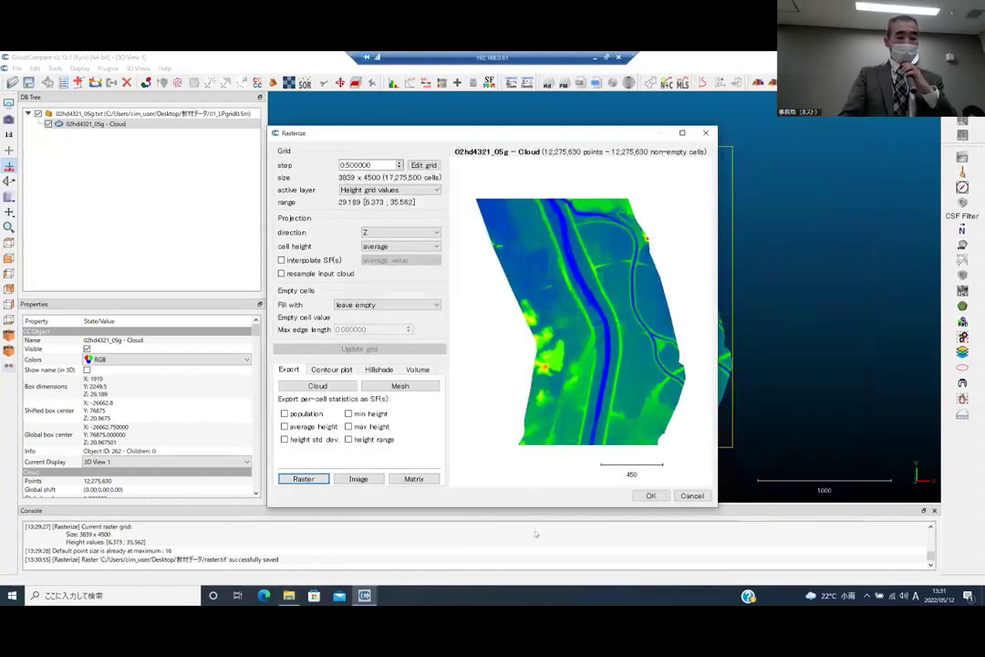
# Finish the Rasterize tool, minimize CloudCompare and launch QGIS Desktop 3.18.3
pyautogui.click(650, 496)
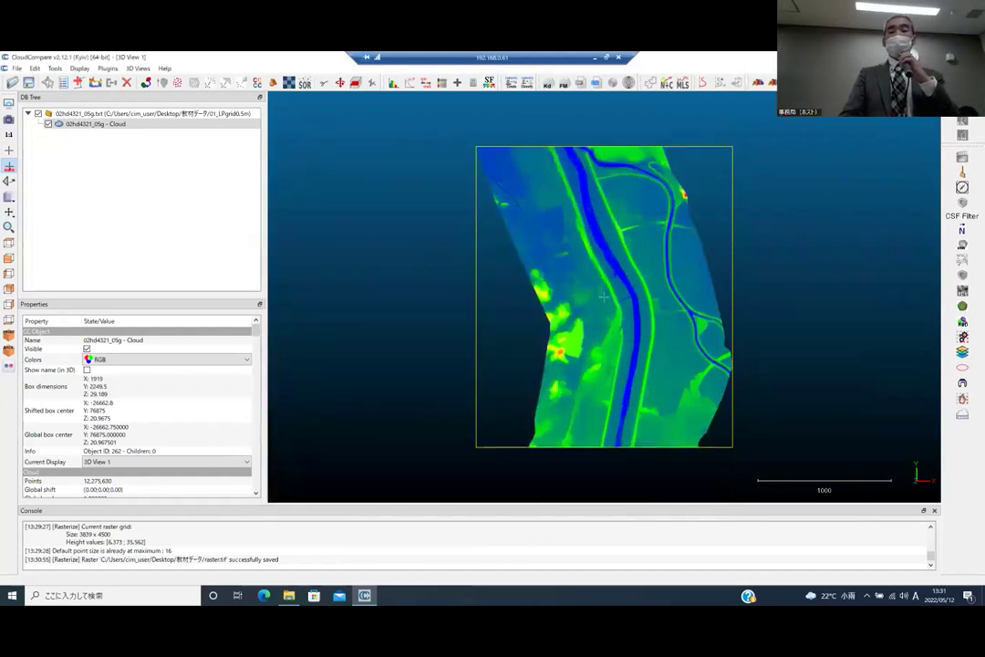
pyautogui.click(364, 595)
pyautogui.click(42, 598)
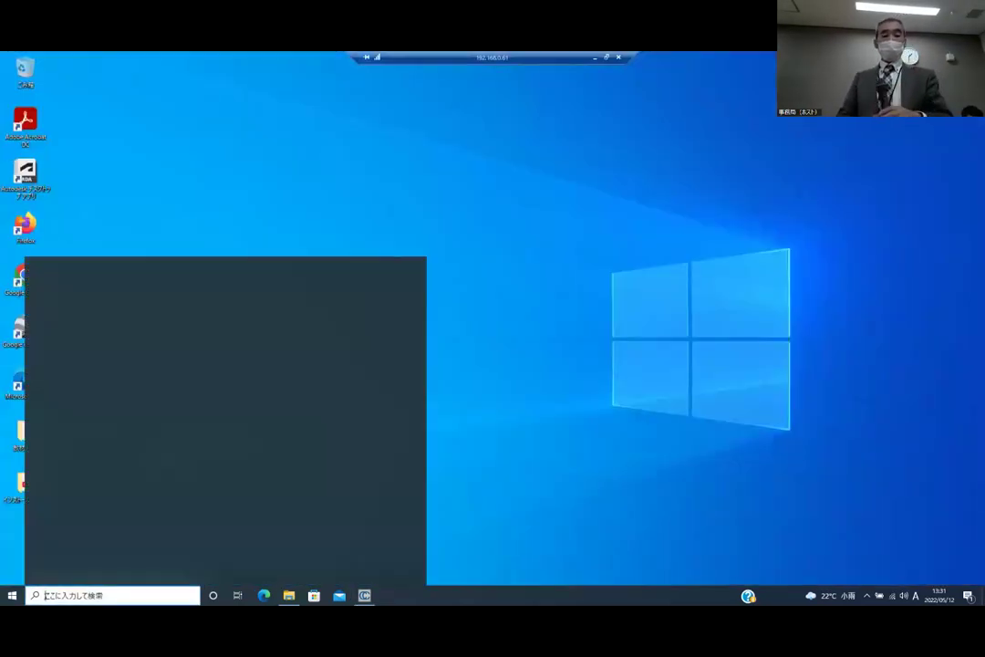
pyautogui.write('qgis')
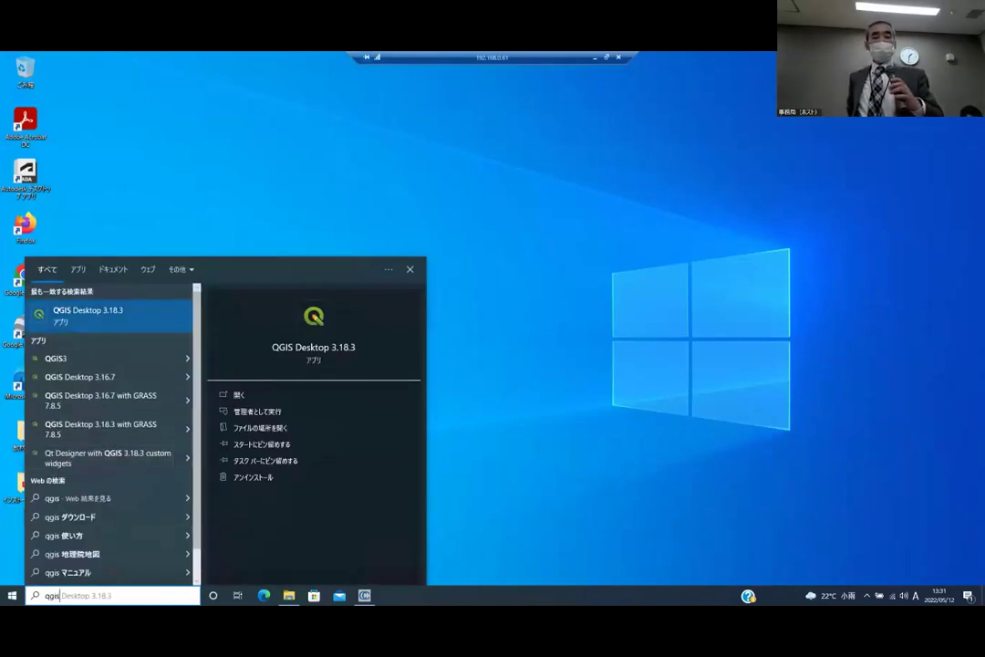
pyautogui.click(109, 317)
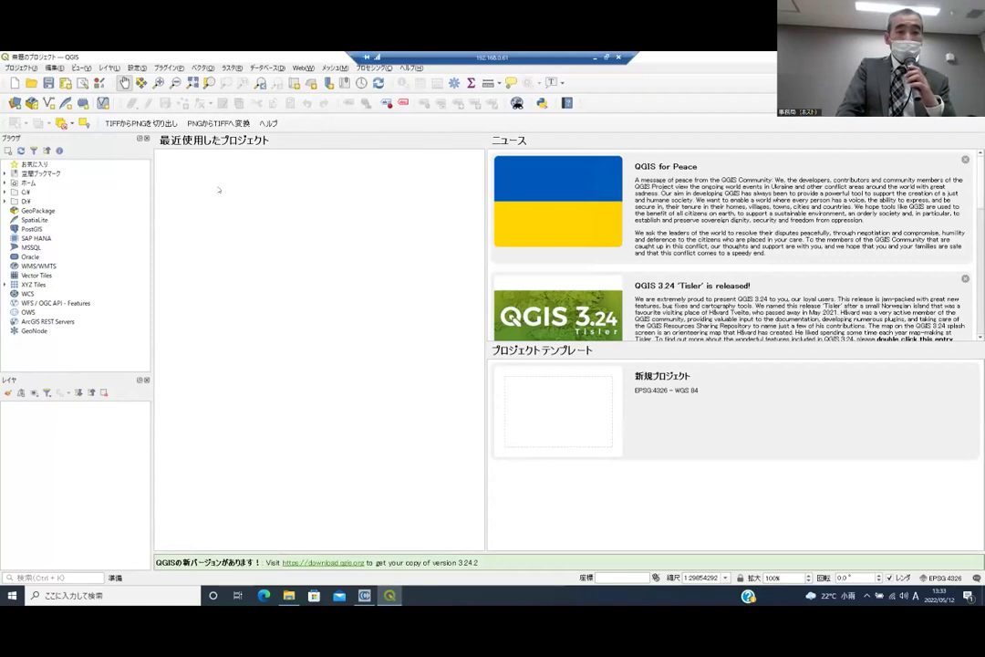
# Start adding a raster layer and choose raster.tif from the desktop folder 教材データ as its dataset
pyautogui.click(109, 68)
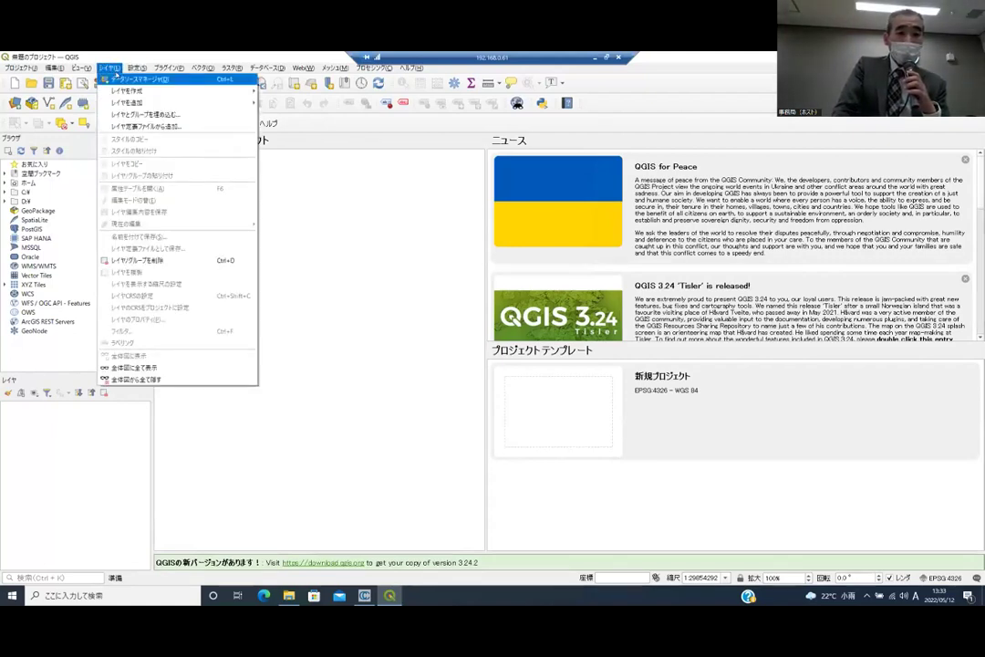
pyautogui.moveTo(132, 104)
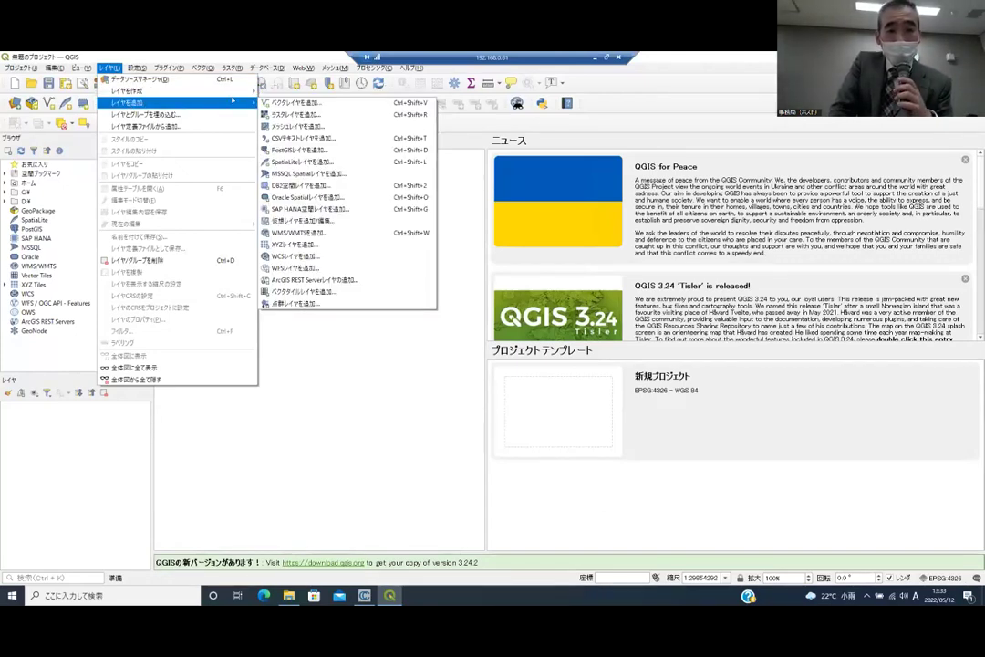
pyautogui.click(288, 115)
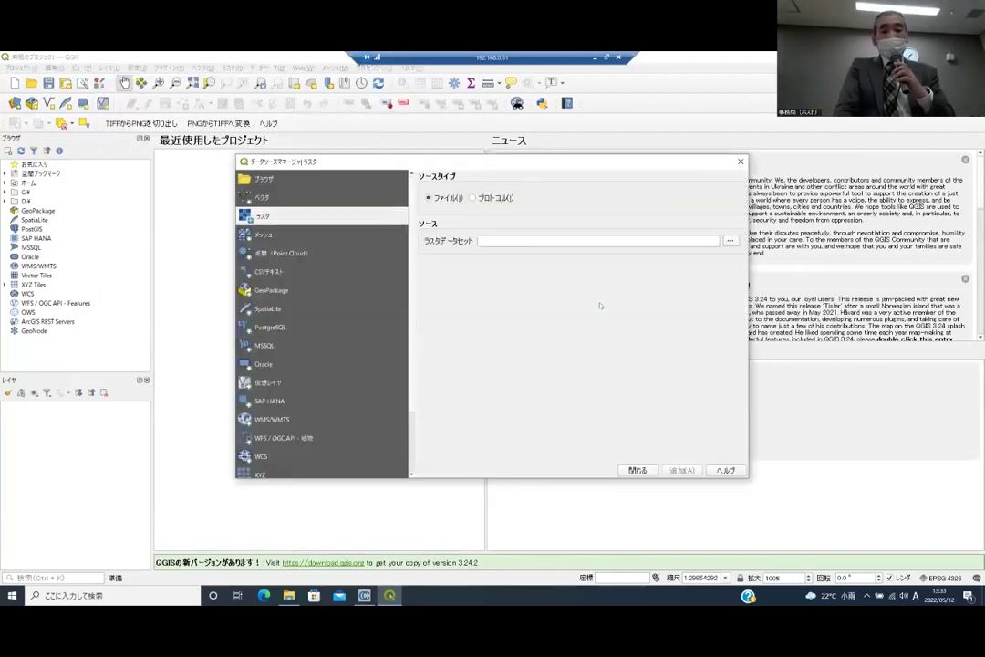
pyautogui.click(730, 241)
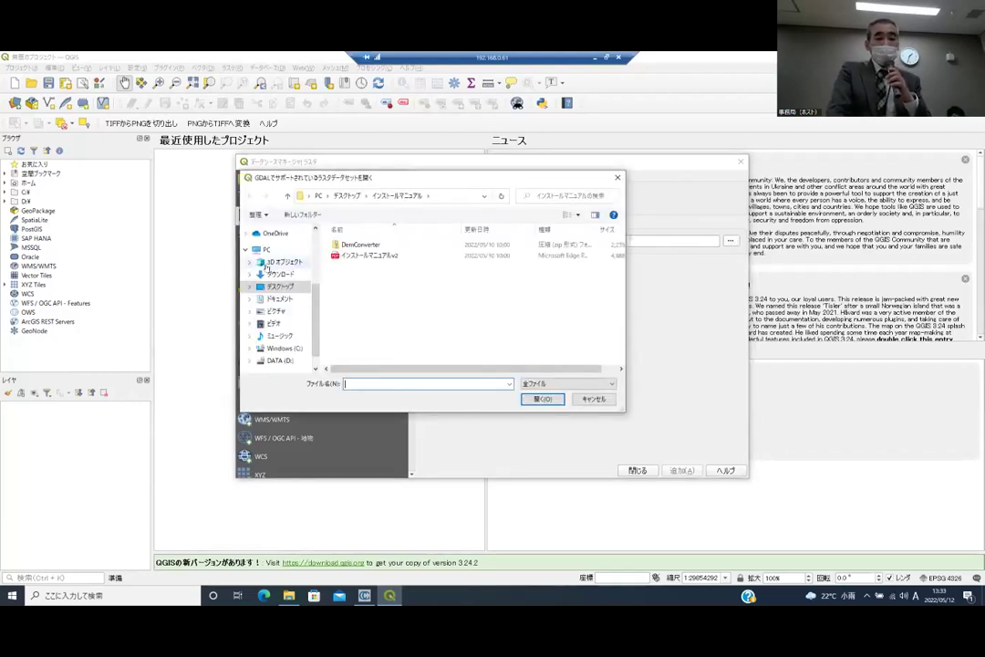
pyautogui.scroll(1, 267, 265)
pyautogui.scroll(3, 268, 265)
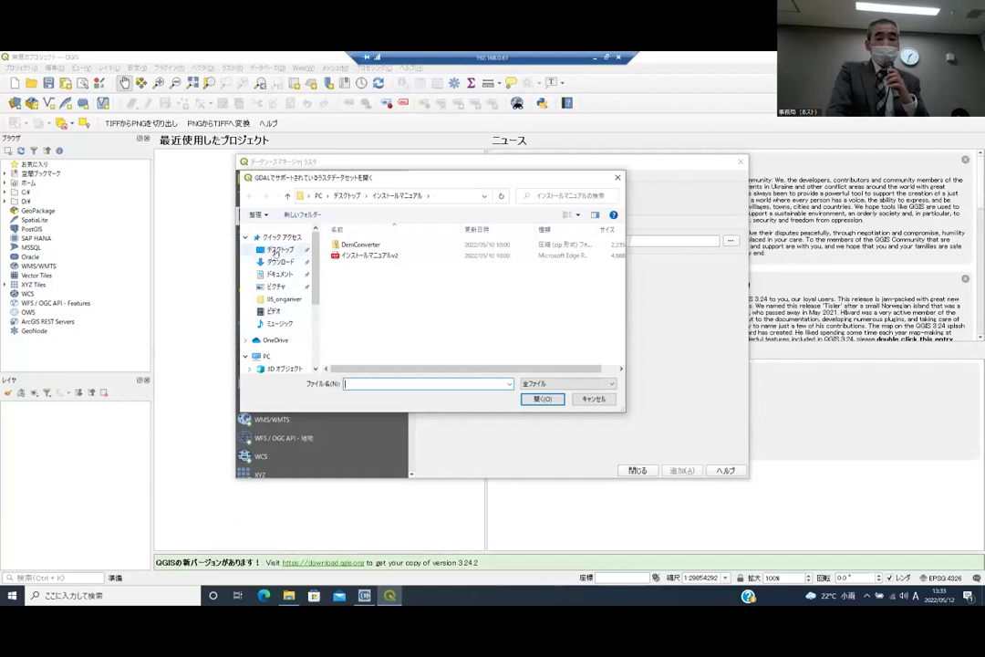
pyautogui.click(277, 250)
pyautogui.doubleClick(354, 255)
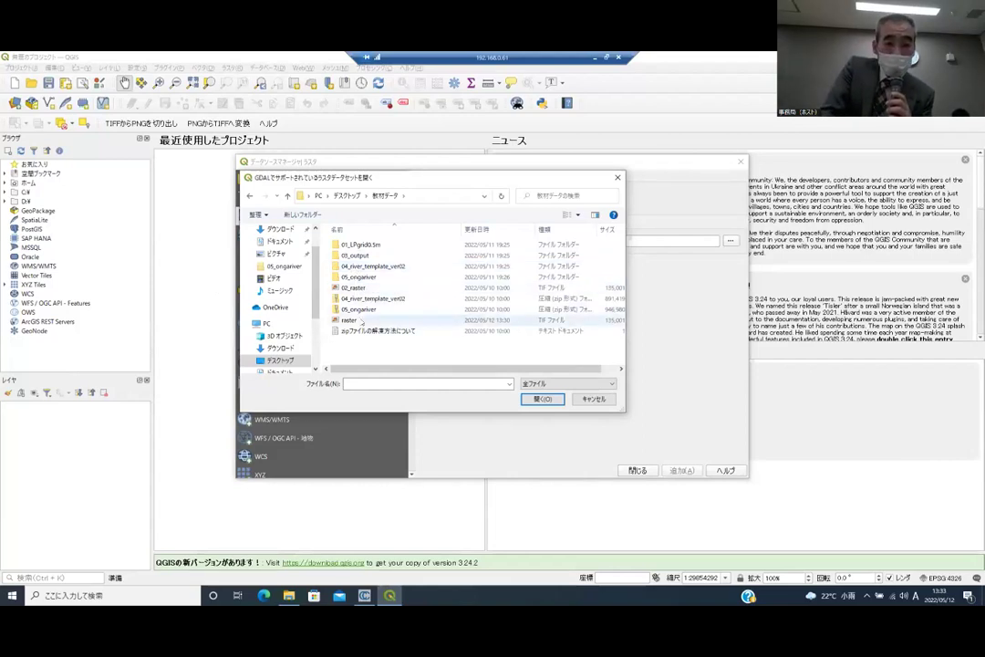
pyautogui.click(358, 321)
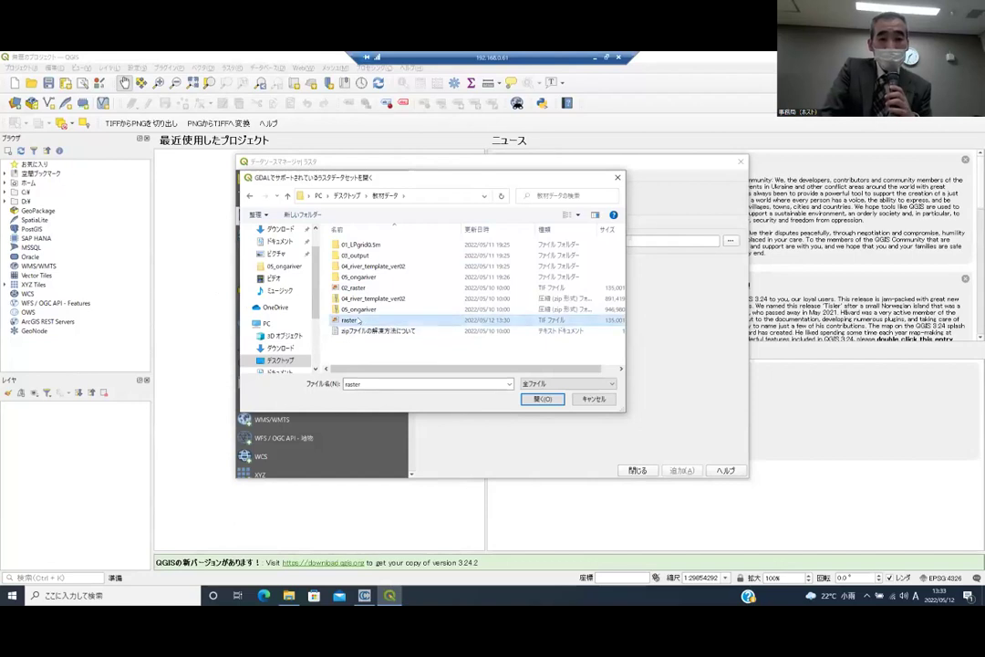
pyautogui.click(540, 399)
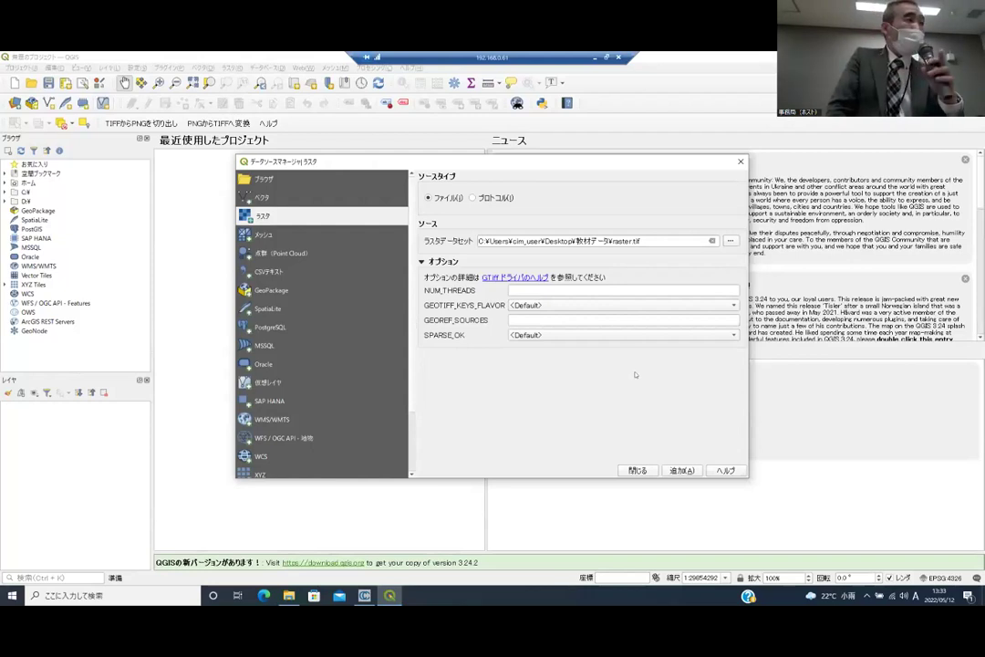
# Reselect raster.tif as the dataset and add it to the map as a raster layer
pyautogui.click(729, 241)
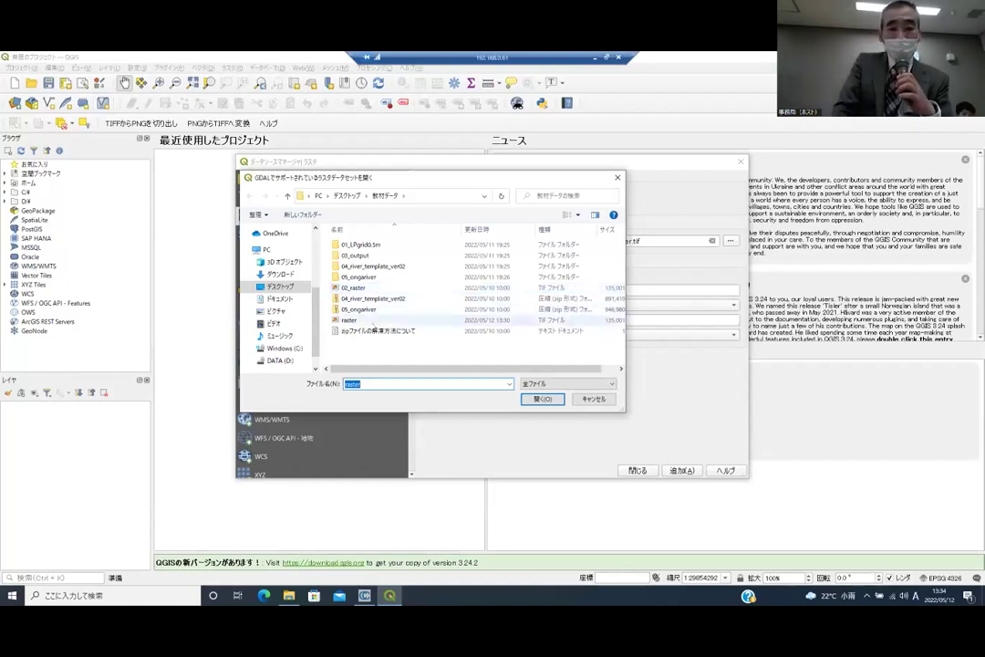
pyautogui.click(439, 321)
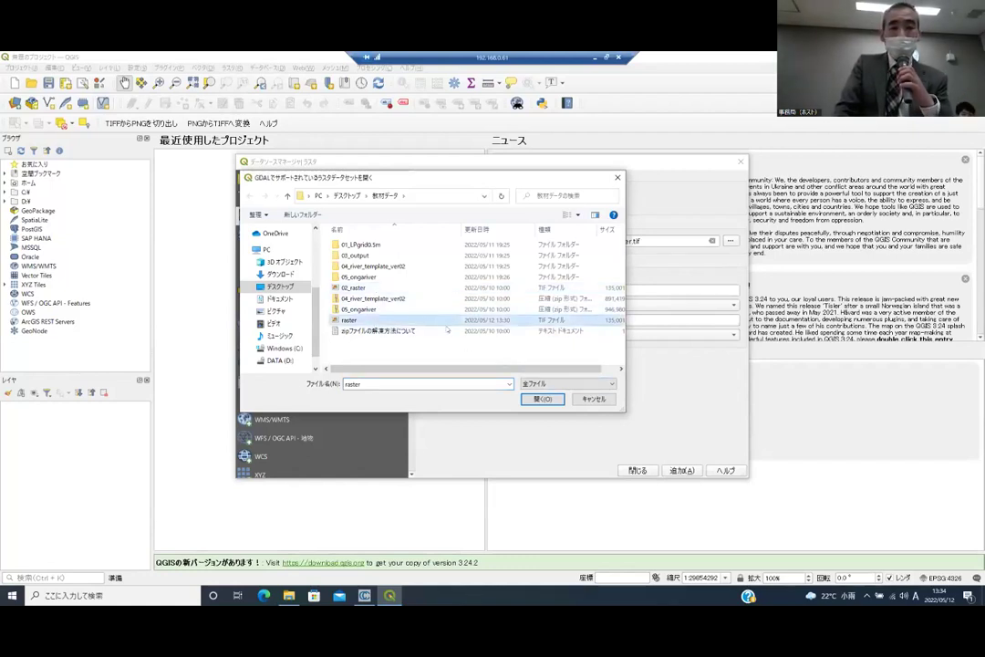
pyautogui.click(551, 399)
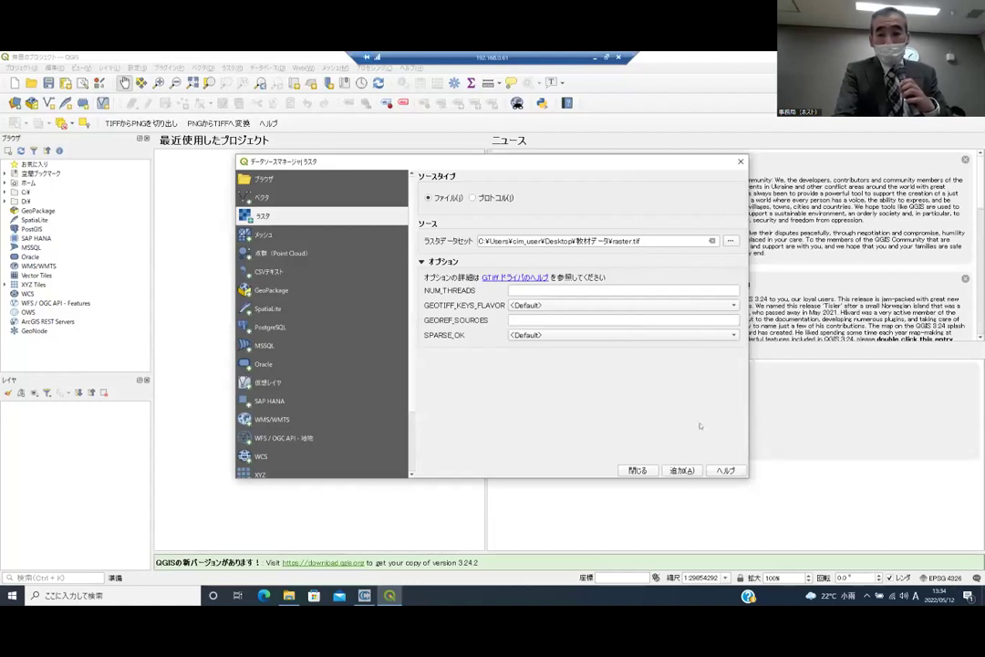
pyautogui.click(685, 471)
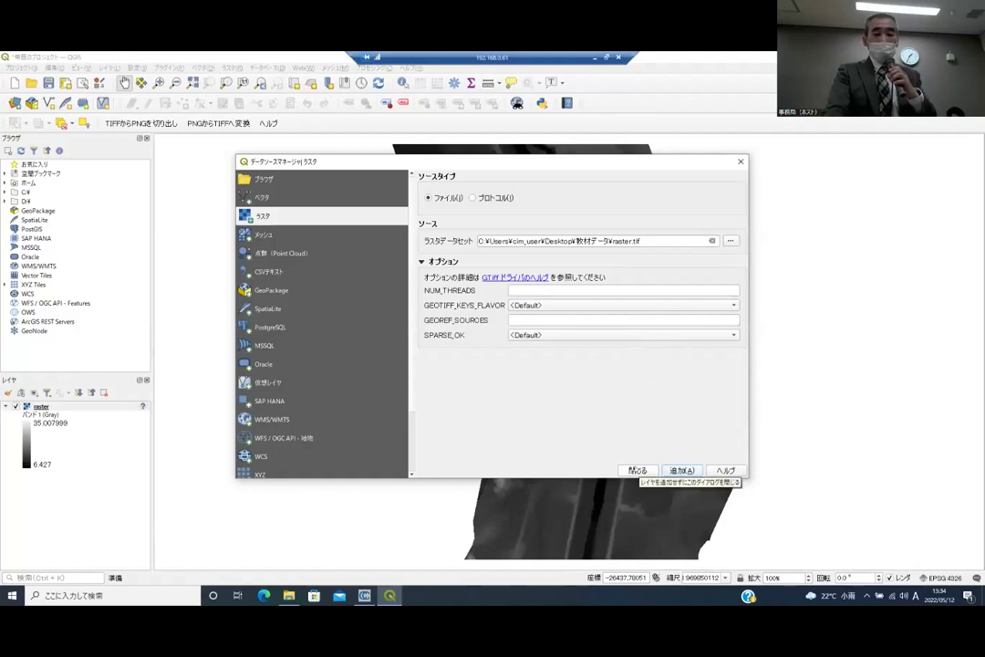
pyautogui.click(636, 470)
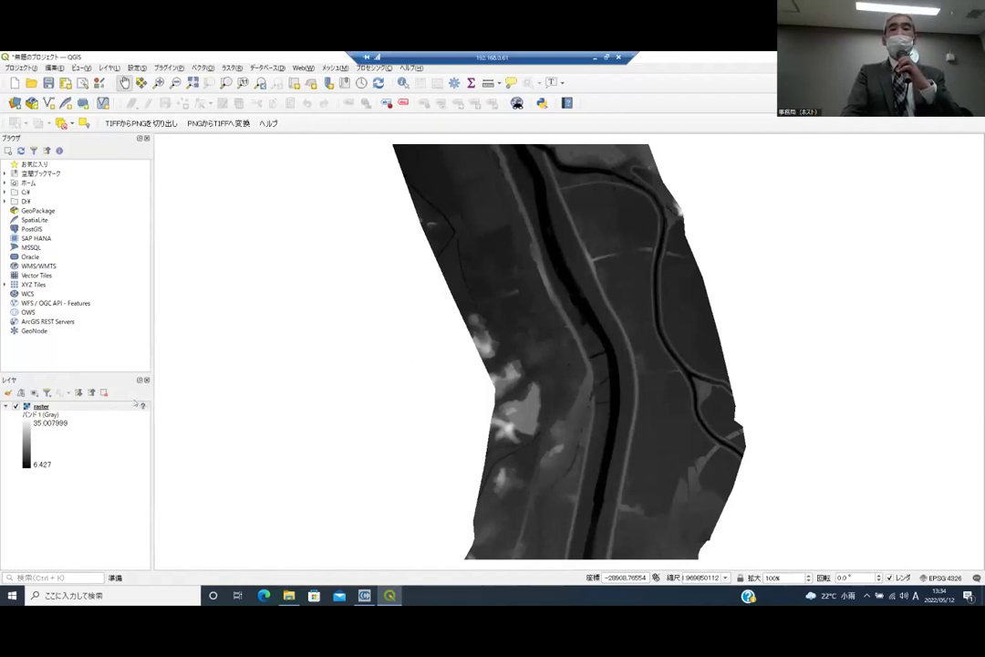
# Open the raster layer's coordinate reference system selection and filter the available systems by JGD2011
pyautogui.click(142, 406)
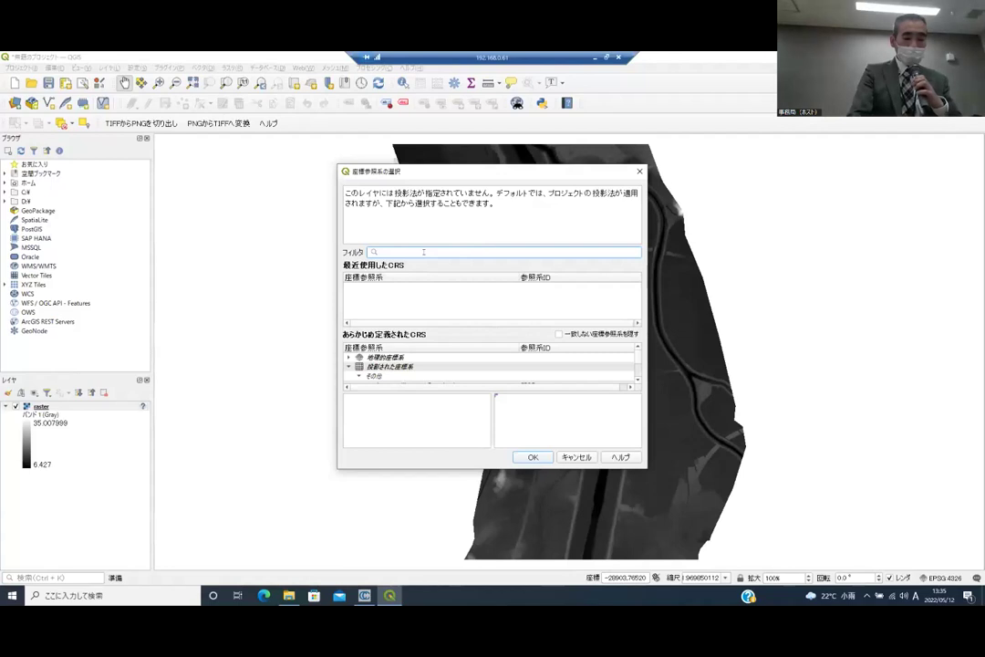
pyautogui.write('J')
pyautogui.write('GD')
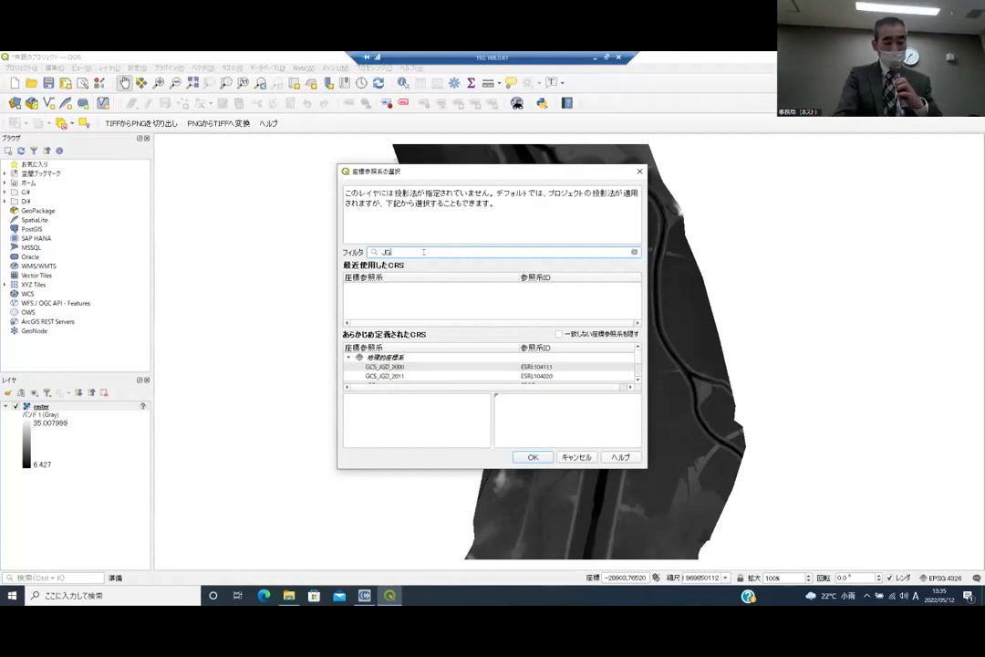
pyautogui.write('2011')
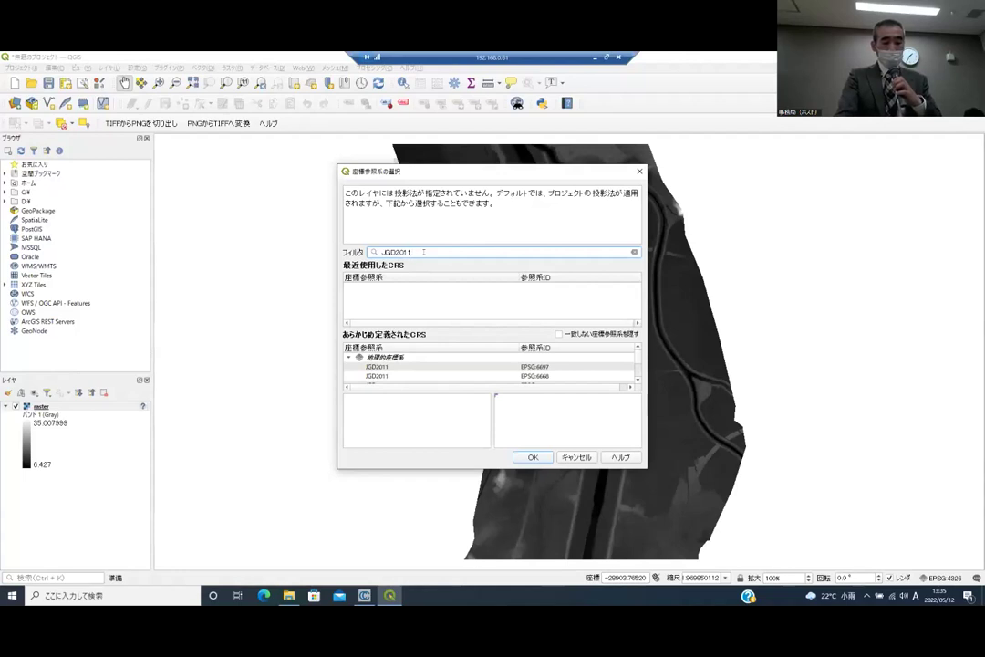
pyautogui.write(' / Ja')
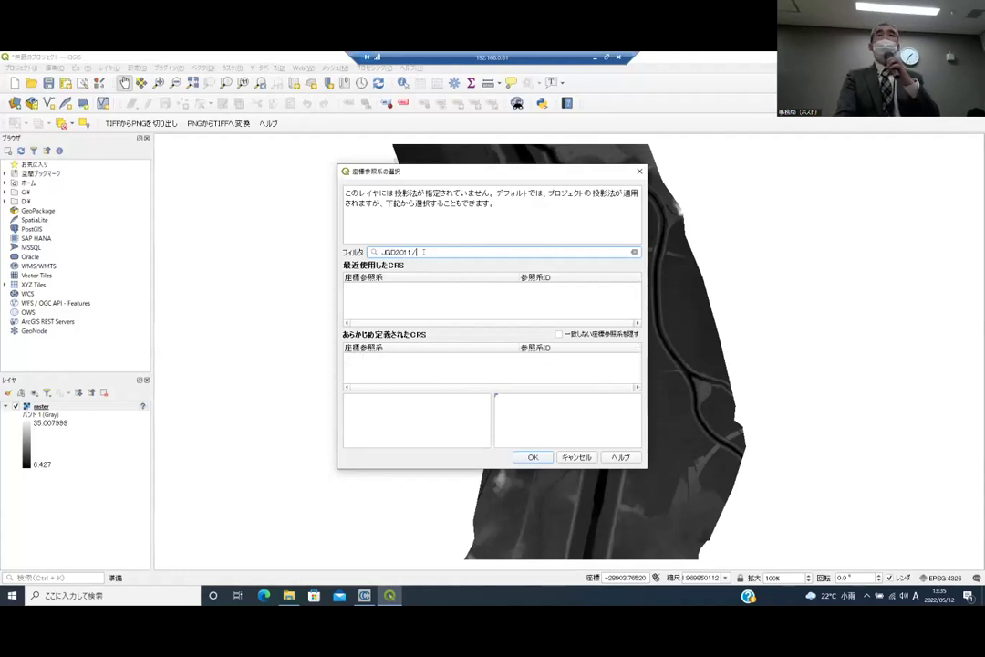
pyautogui.press('BackSpace')
pyautogui.press('BackSpace')
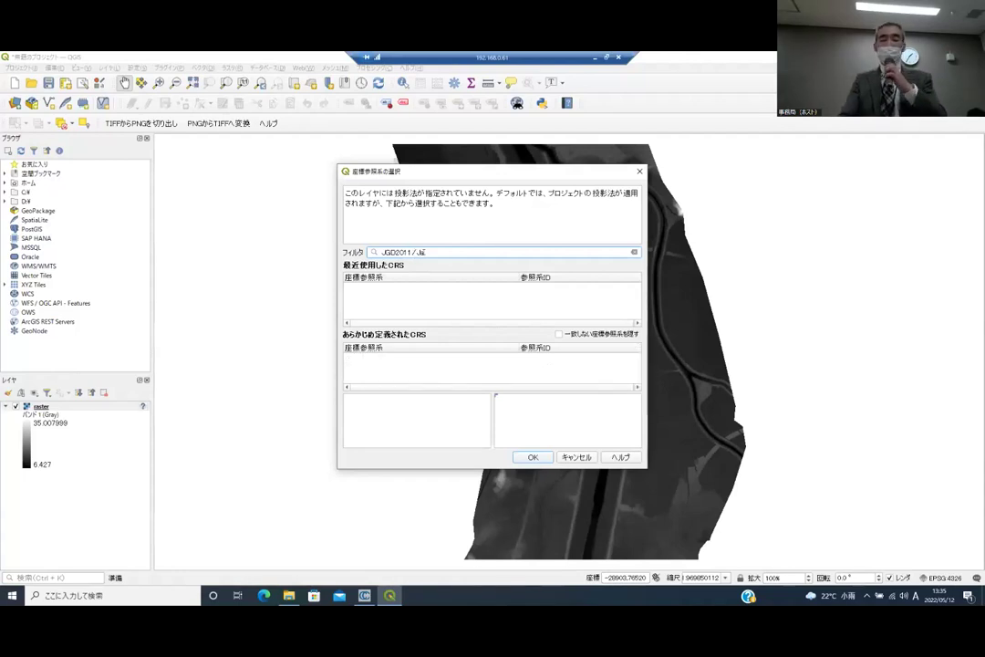
pyautogui.press('BackSpace')
pyautogui.press('BackSpace')
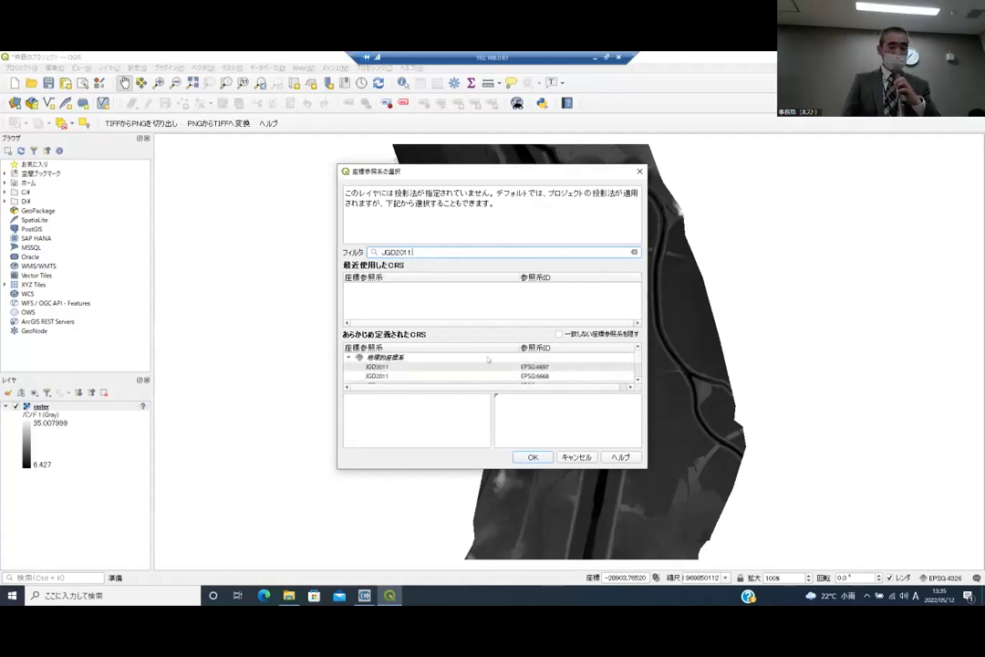
# Assign JGD2011 / Japan Plane Rectangular CS II (EPSG:6670) to the raster layer and zoom the map to the layer's extent
pyautogui.scroll(-3, 488, 376)
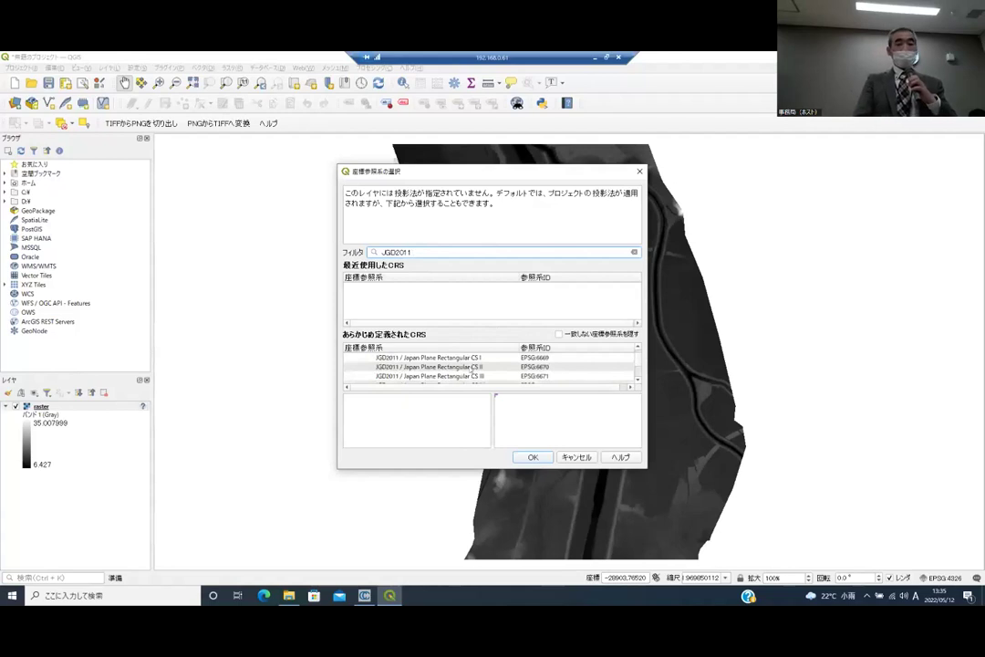
pyautogui.click(473, 366)
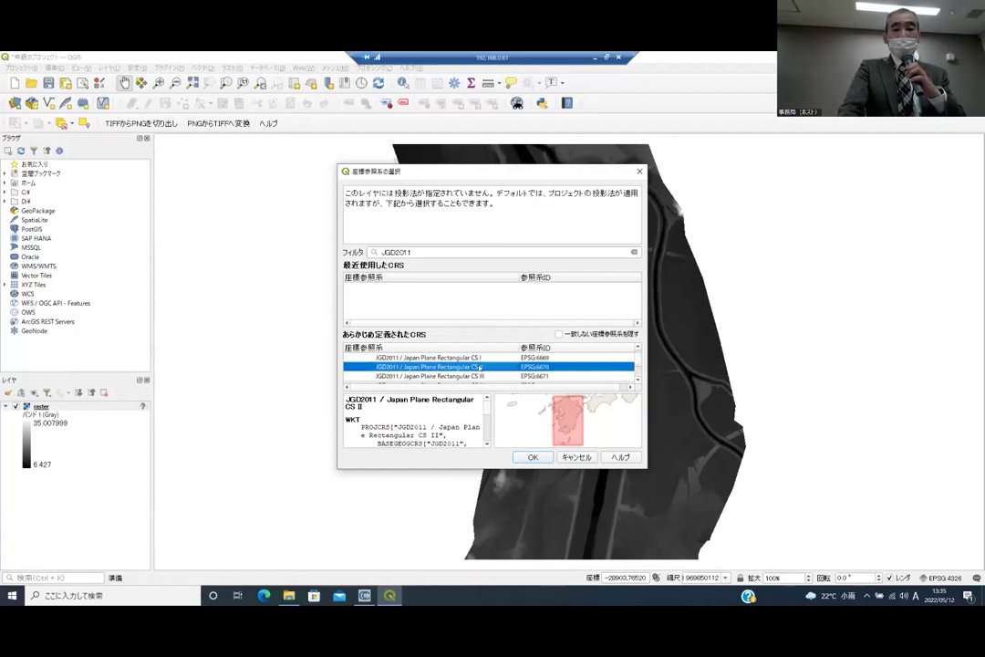
pyautogui.click(531, 457)
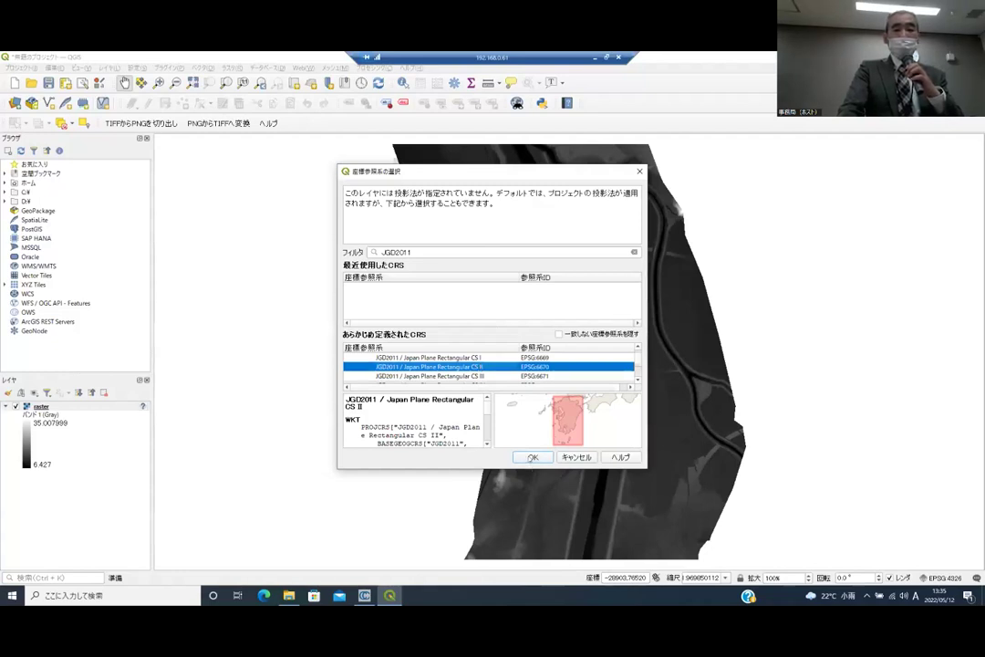
pyautogui.click(531, 457)
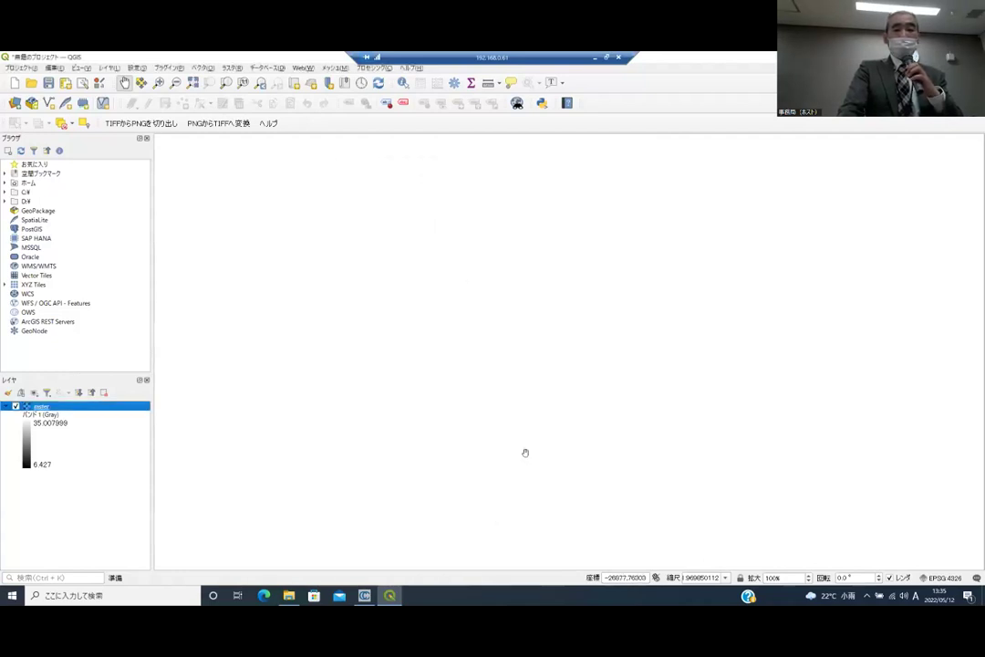
pyautogui.rightClick(111, 406)
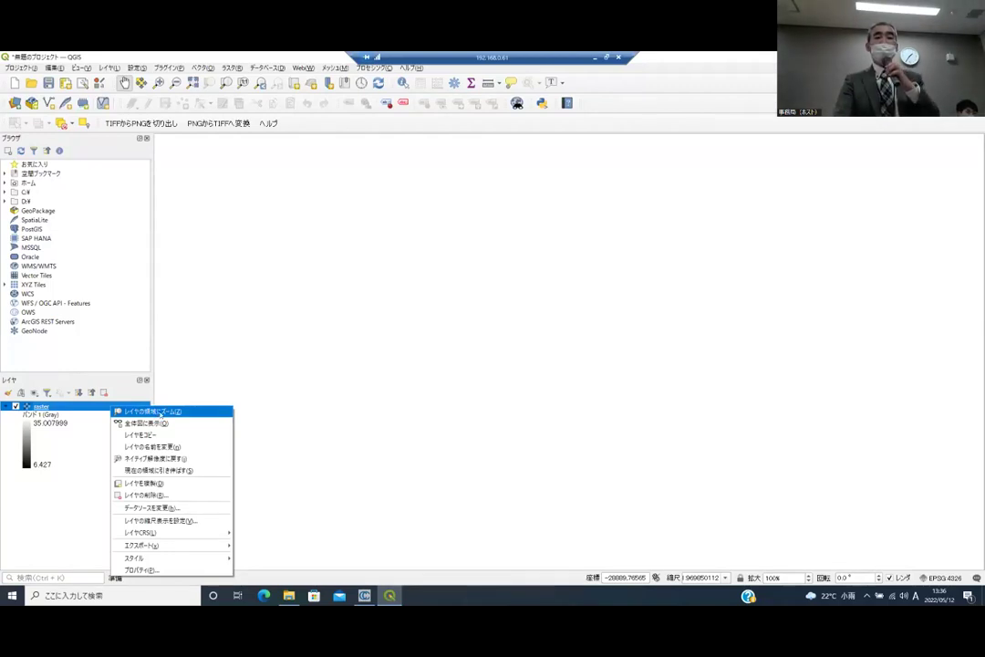
pyautogui.click(161, 411)
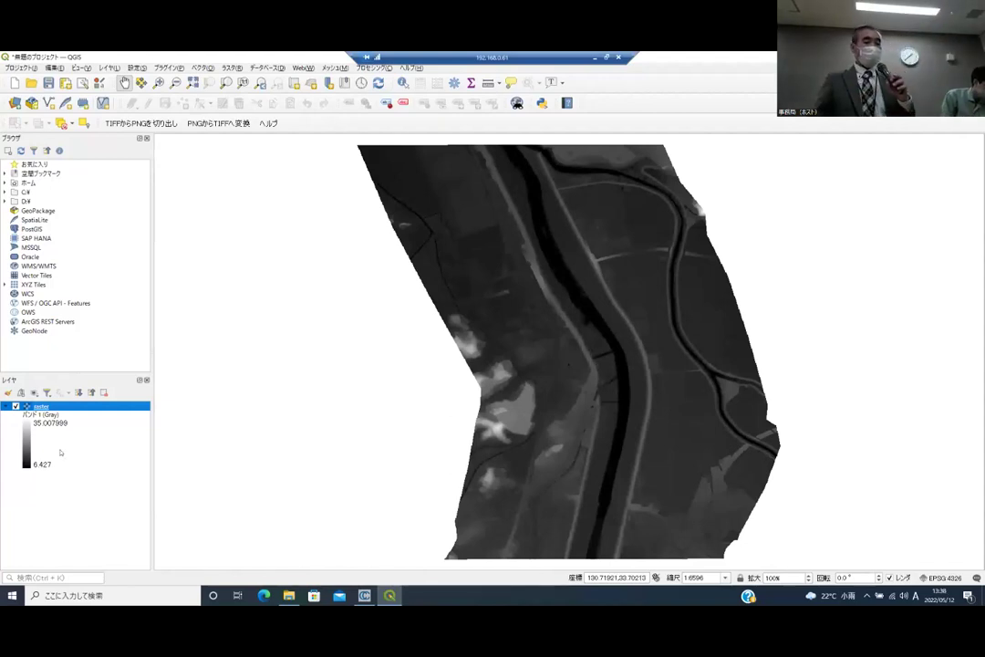
# Accept the preselected transformation from EPSG:6670 to WGS 84 and review the raster layer's general information in its properties
pyautogui.rightClick(70, 408)
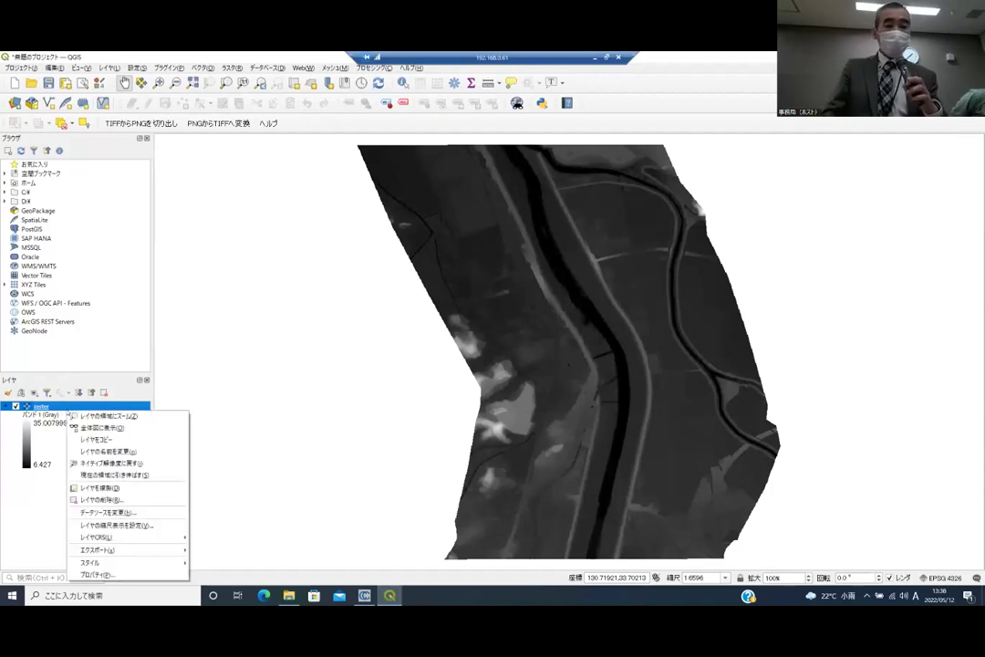
pyautogui.moveTo(119, 538)
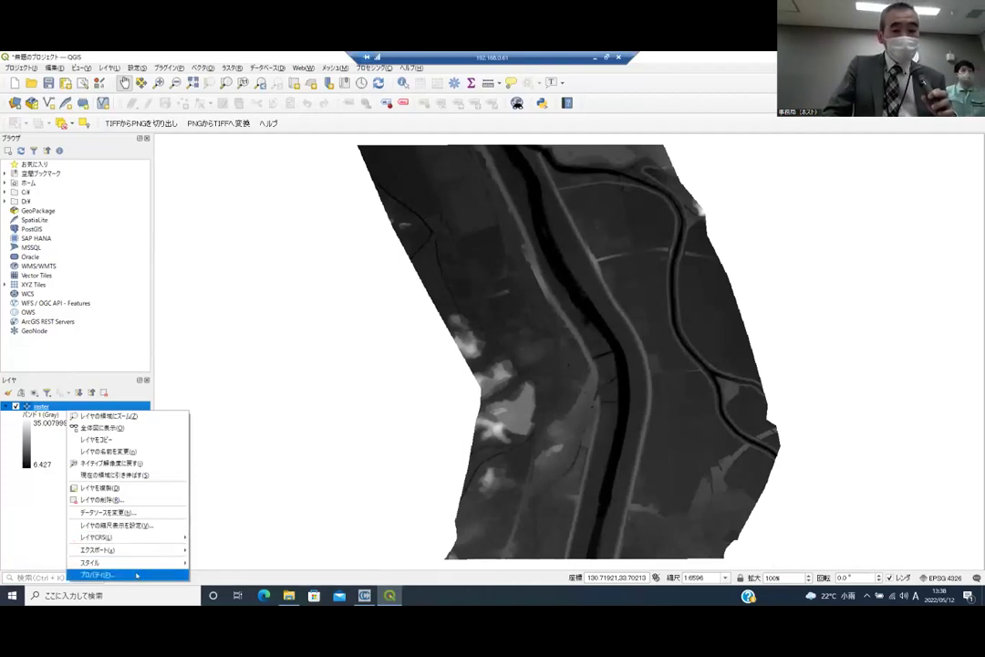
pyautogui.click(134, 575)
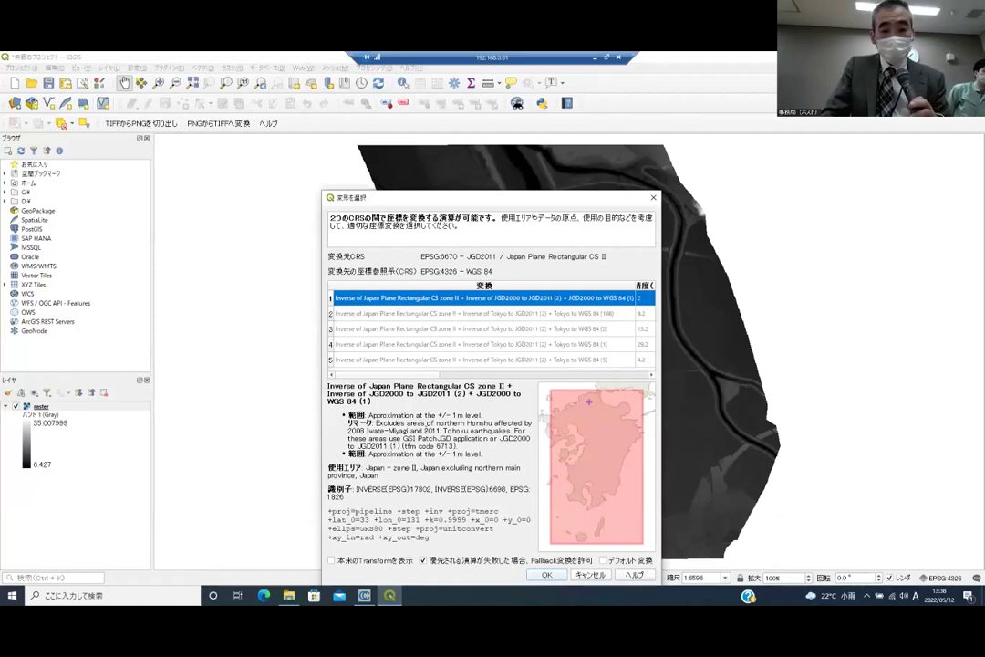
pyautogui.moveTo(529, 201); pyautogui.dragTo(528, 153)
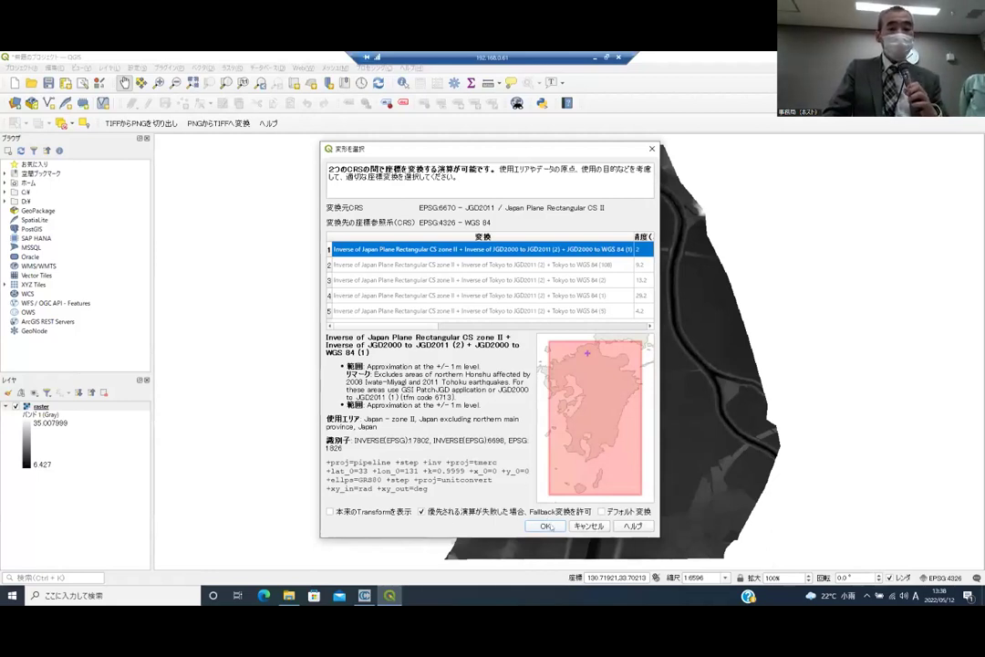
pyautogui.click(544, 526)
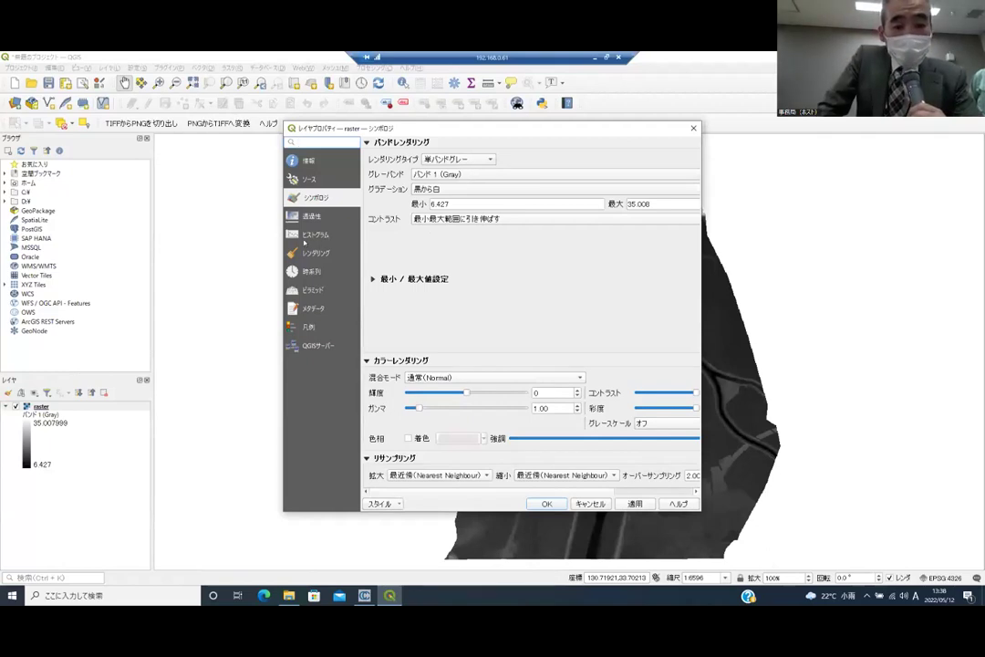
pyautogui.click(316, 162)
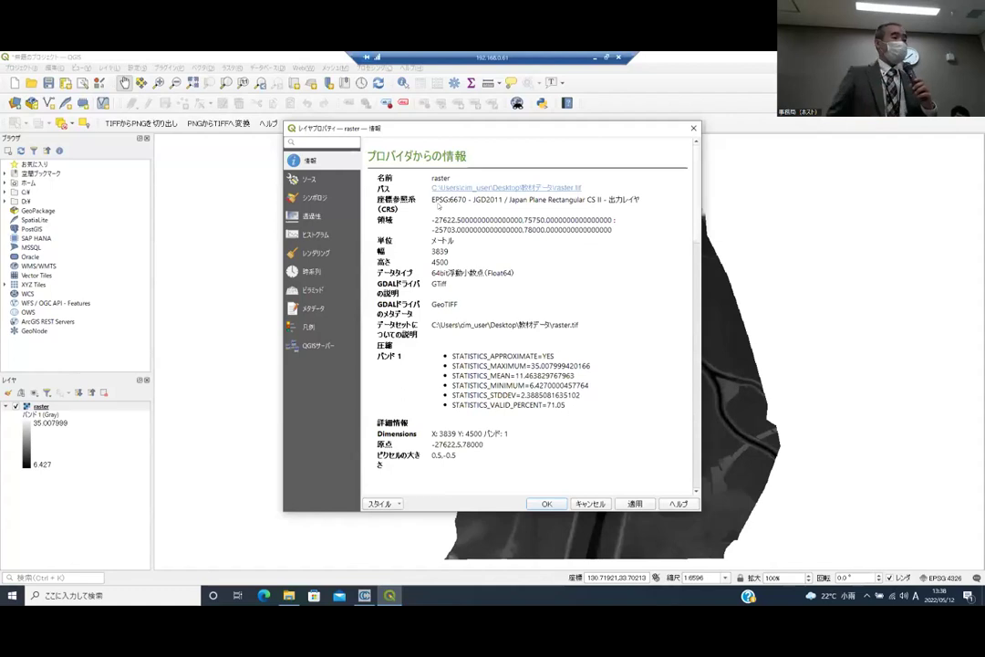
pyautogui.click(586, 505)
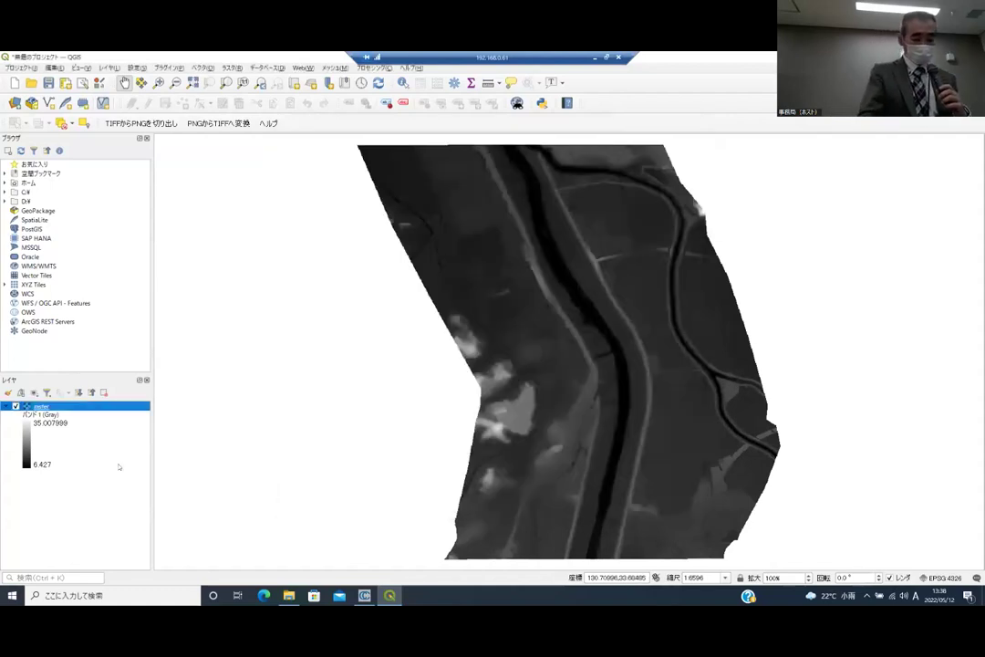
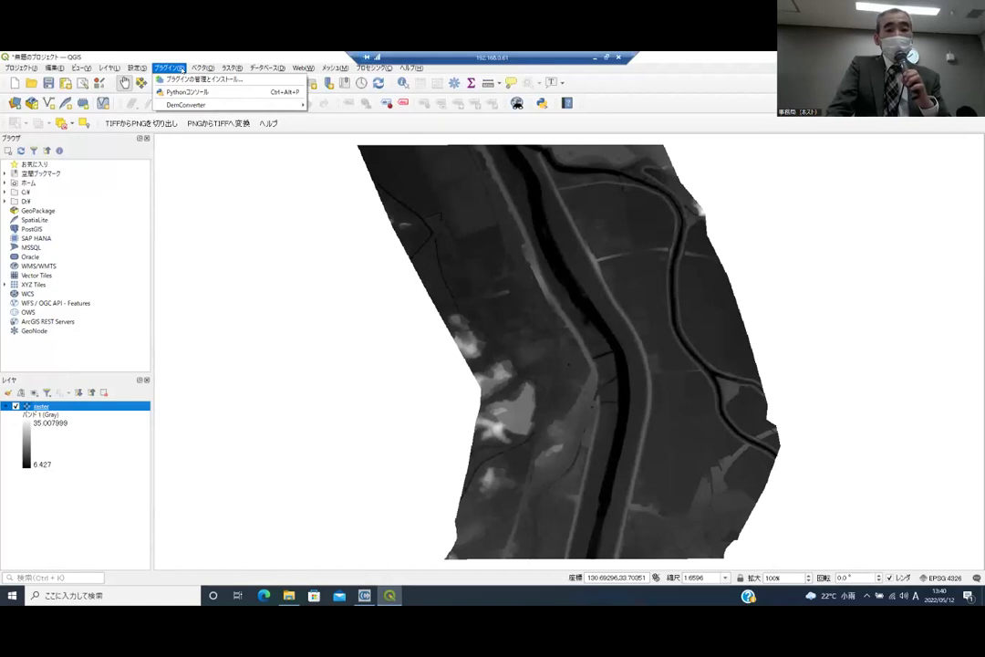
# Open DemConverter's TIFFからPNGを切り出し tool and choose raster [EPSG:6670] as the input DEM
pyautogui.moveTo(191, 105)
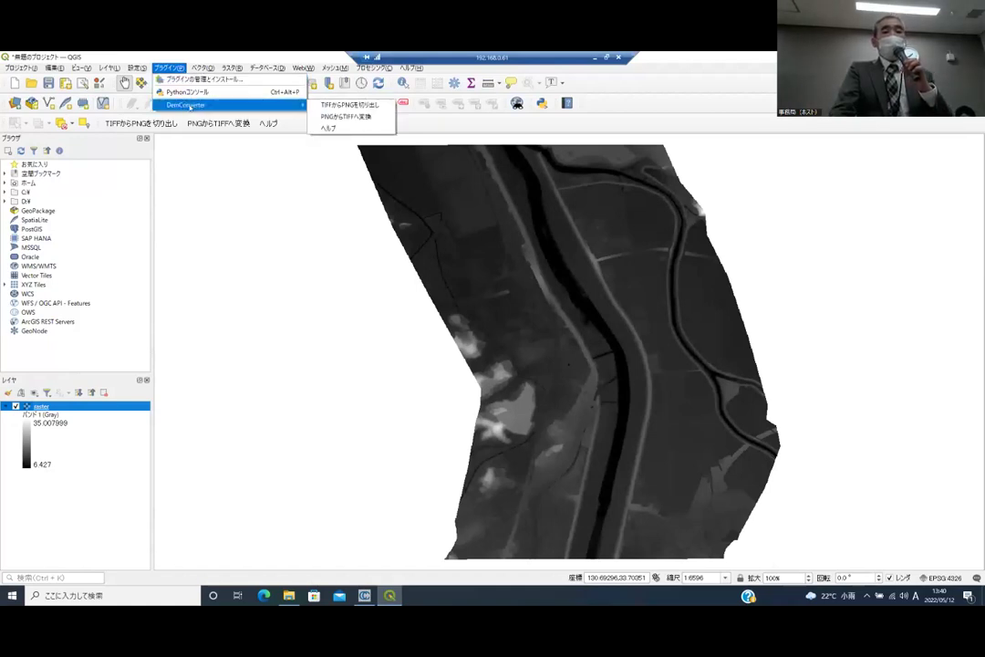
pyautogui.click(173, 68)
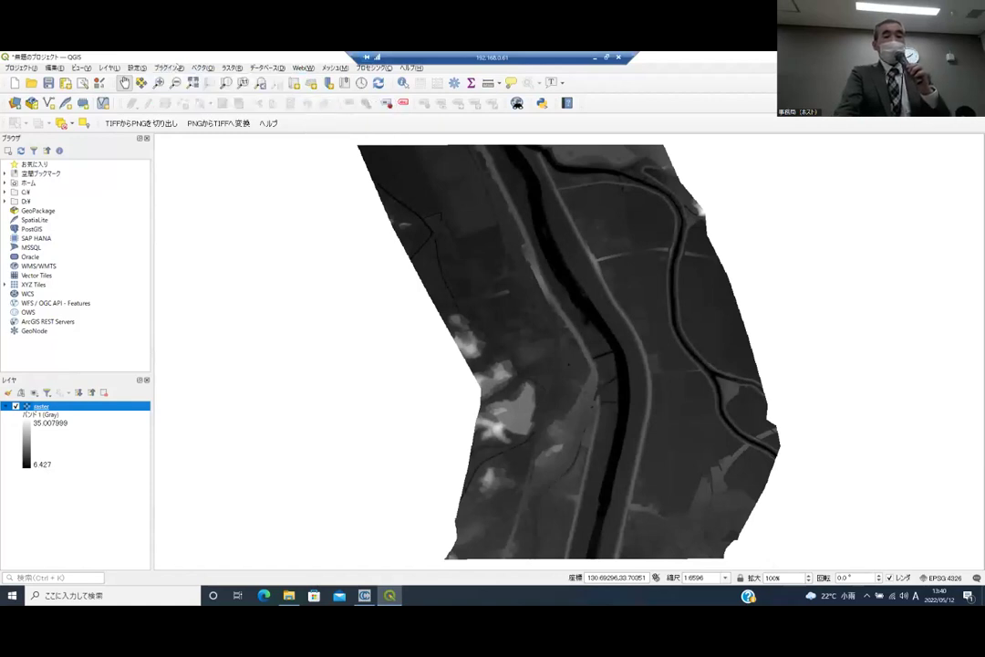
pyautogui.click(169, 68)
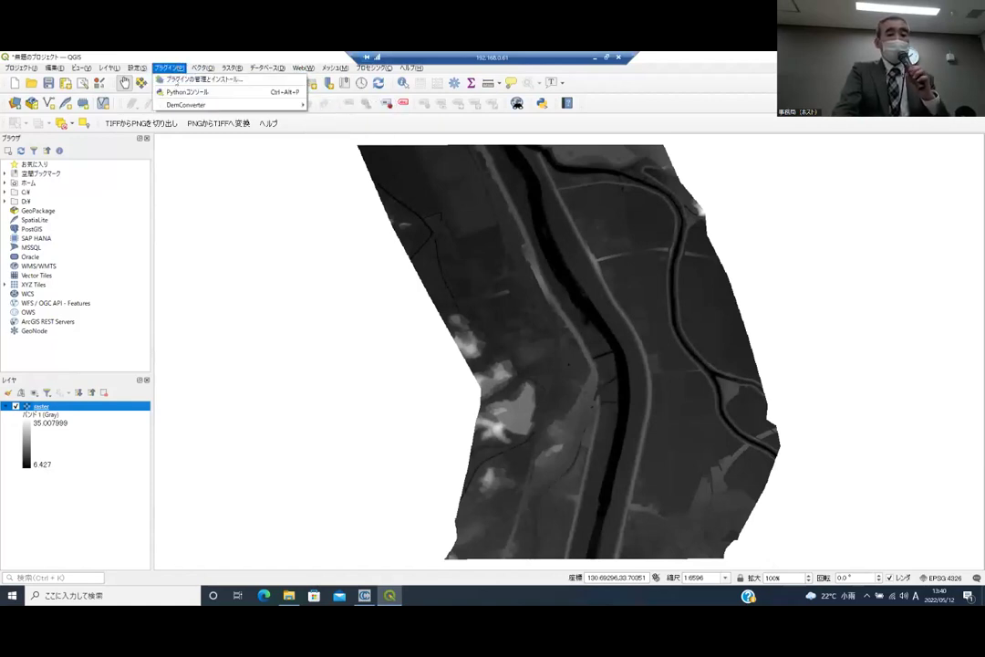
pyautogui.moveTo(221, 104)
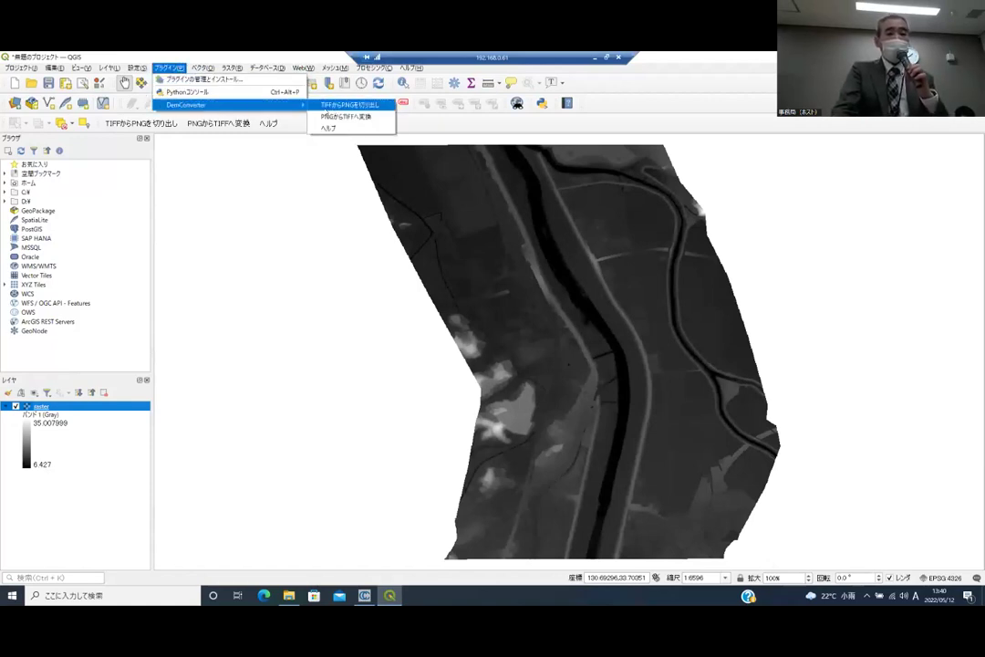
pyautogui.click(340, 107)
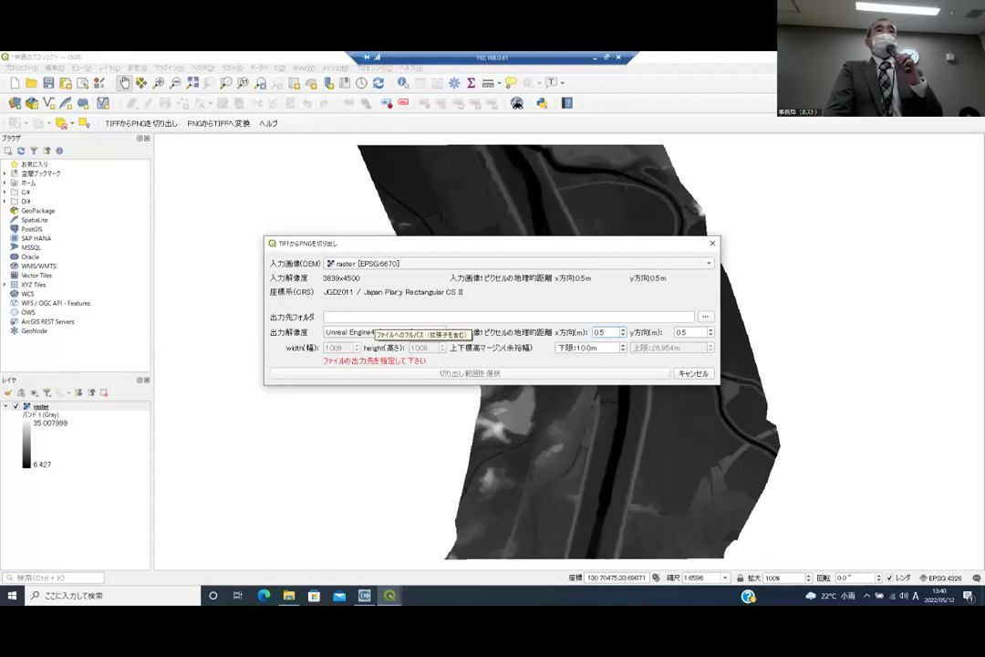
pyautogui.click(680, 264)
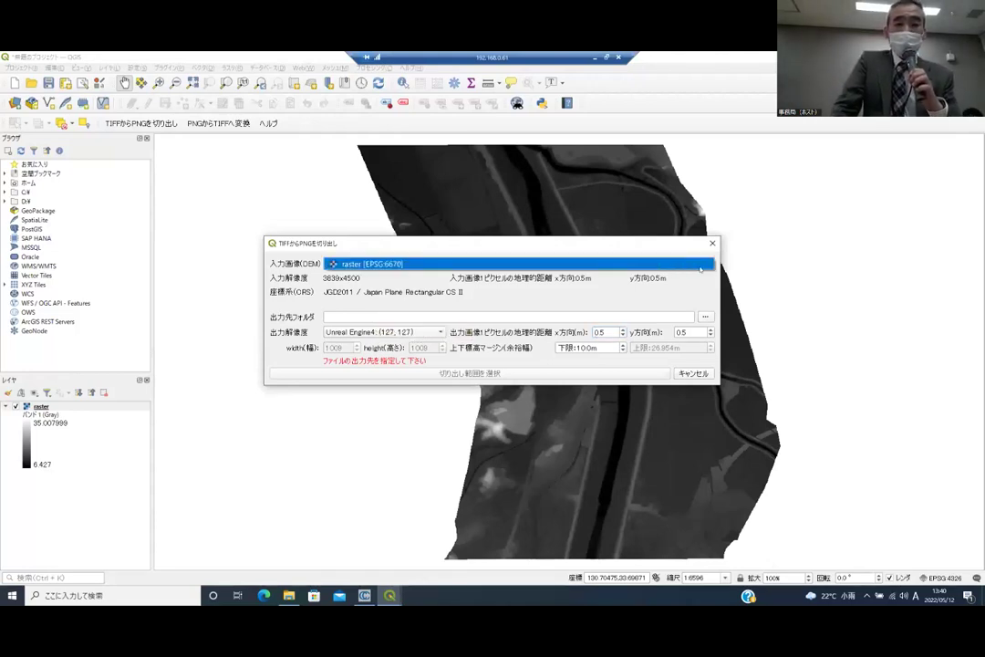
pyautogui.click(700, 269)
pyautogui.click(705, 264)
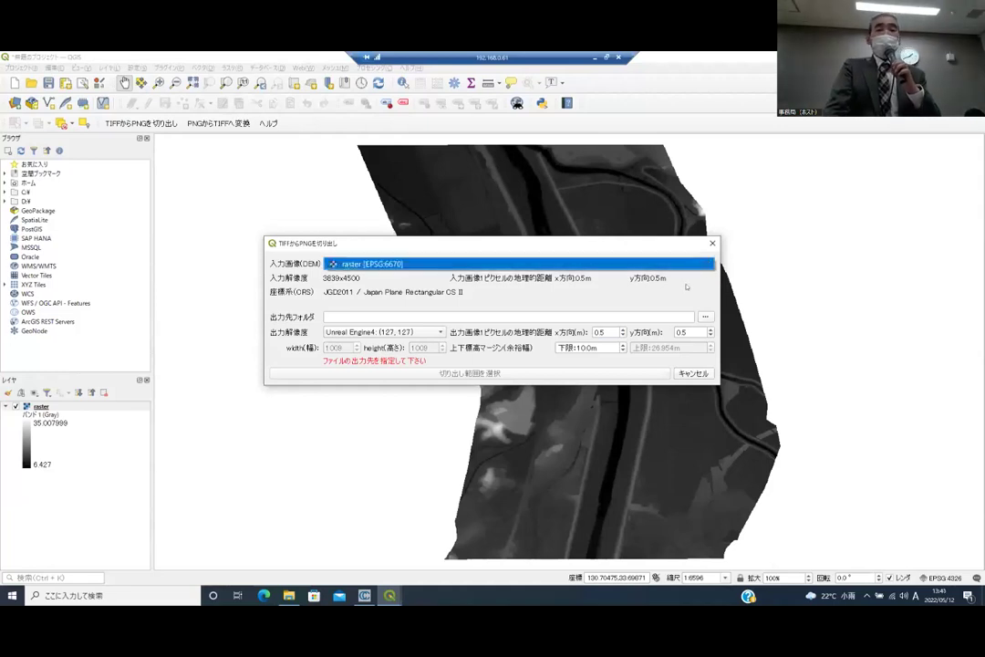
pyautogui.click(699, 263)
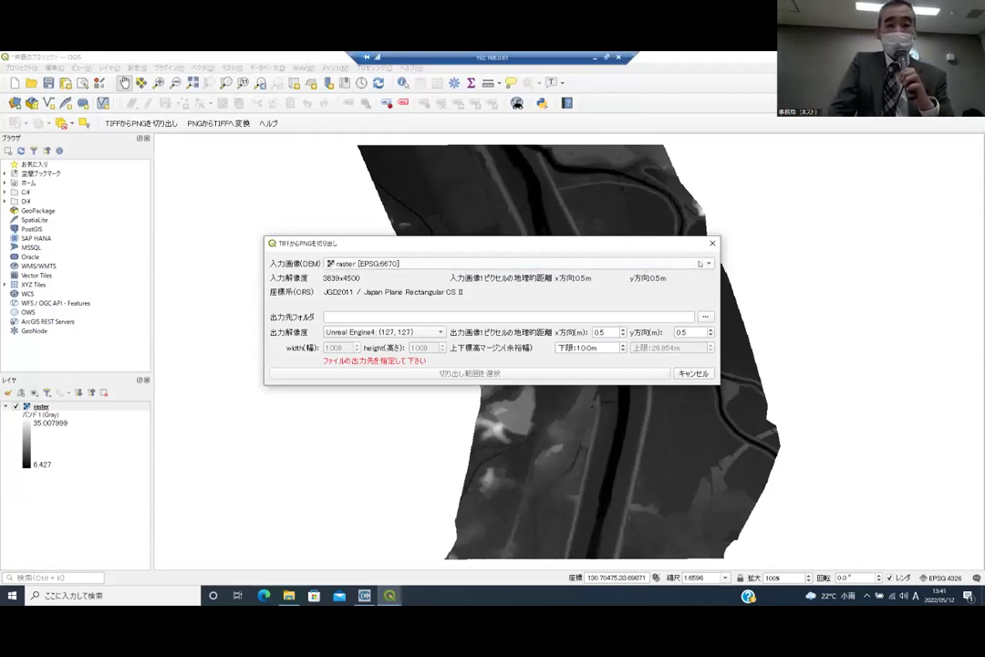
pyautogui.click(699, 264)
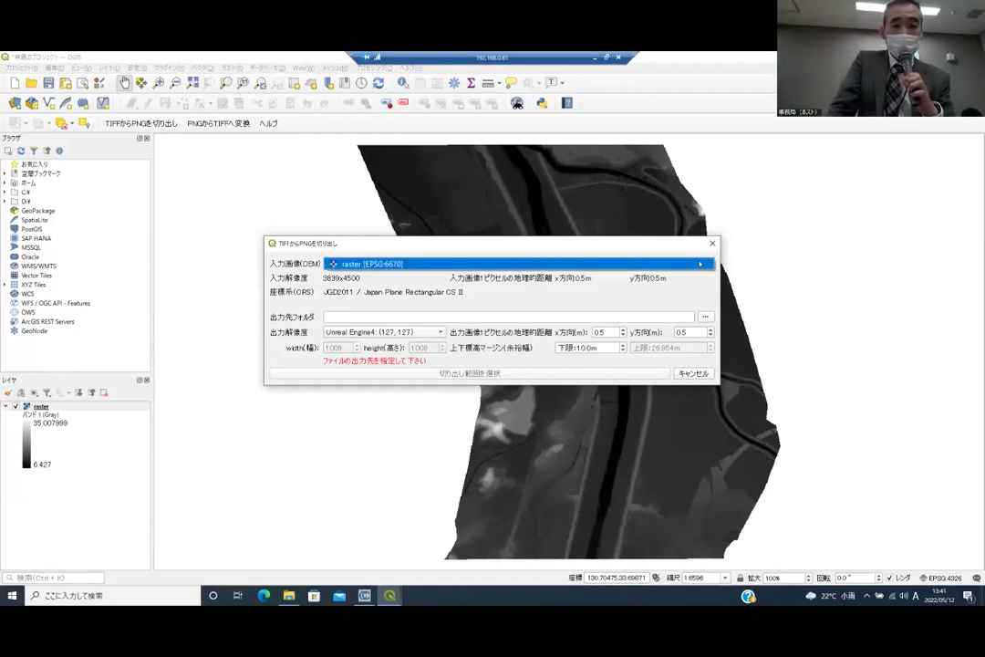
pyautogui.click(600, 265)
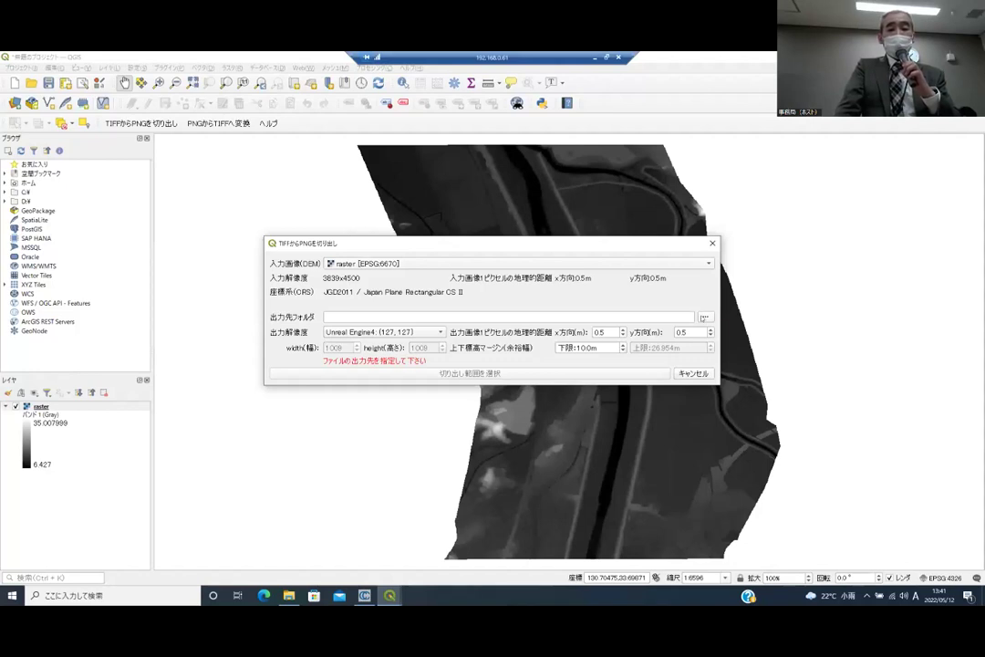
# Set the PNG clip's output folder to 教材データ and resolution to Unreal Engine4: (2017, 2017), and proceed to clip range selection
pyautogui.click(704, 316)
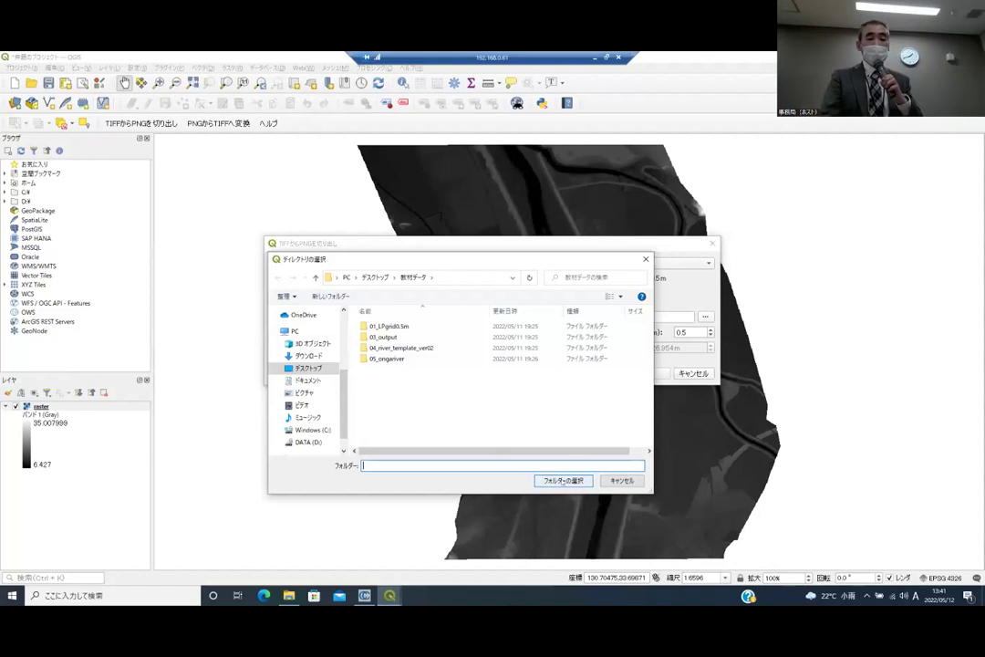
pyautogui.click(562, 480)
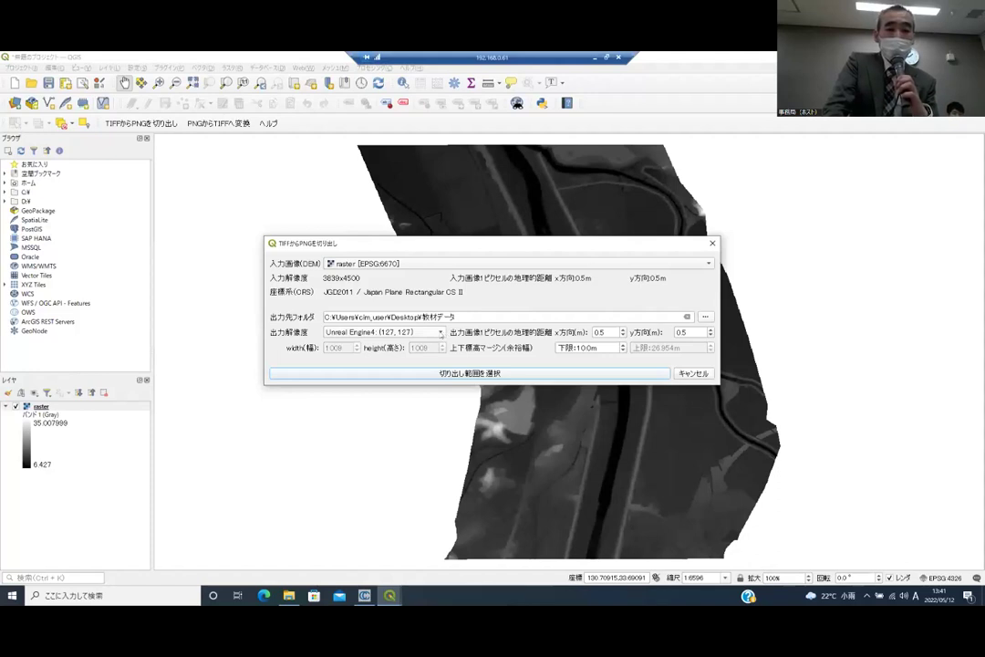
pyautogui.click(439, 334)
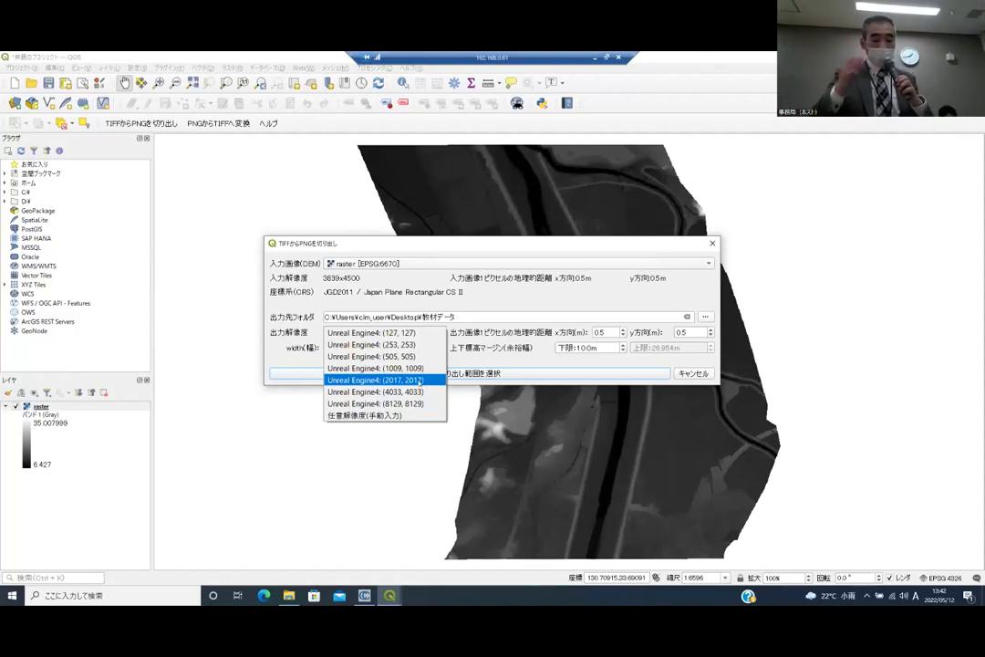
pyautogui.click(419, 380)
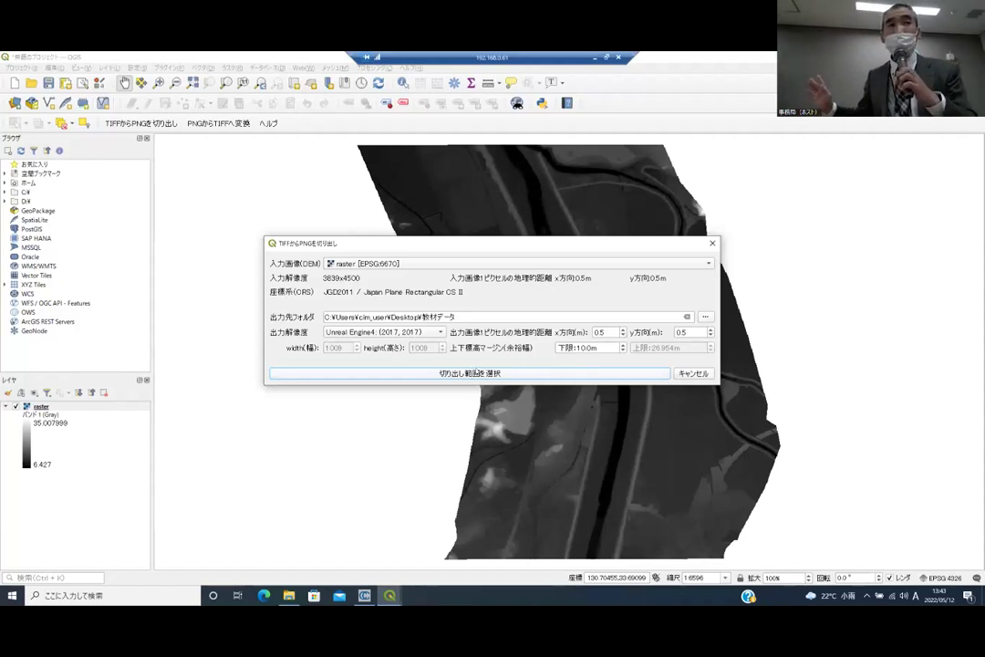
pyautogui.click(474, 372)
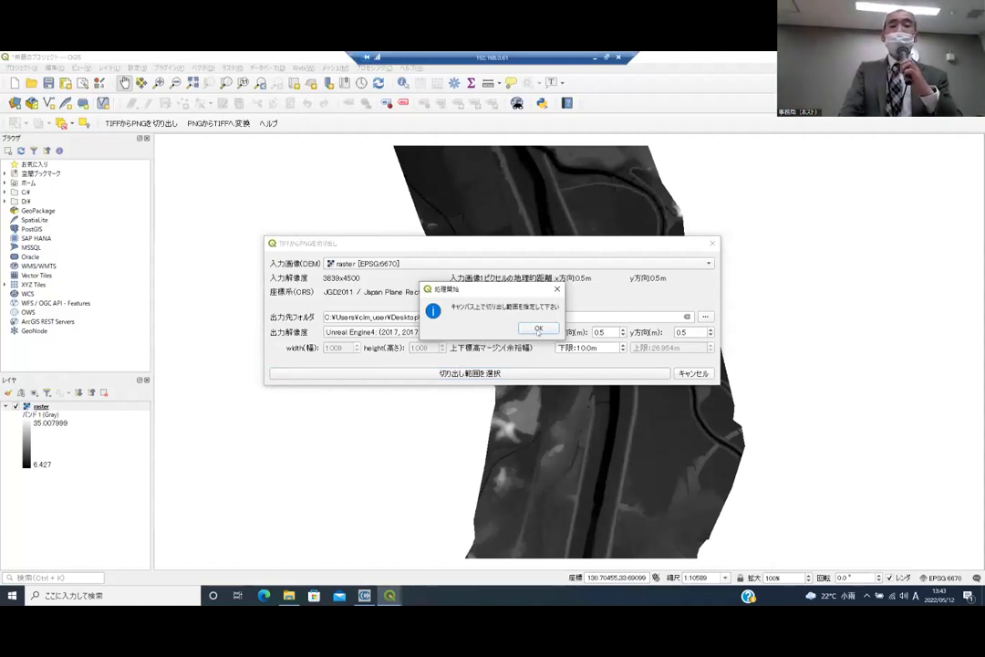
# Try to clip a range over the central river bend, shrinking the selection to less than one tile before finishing it
pyautogui.click(538, 328)
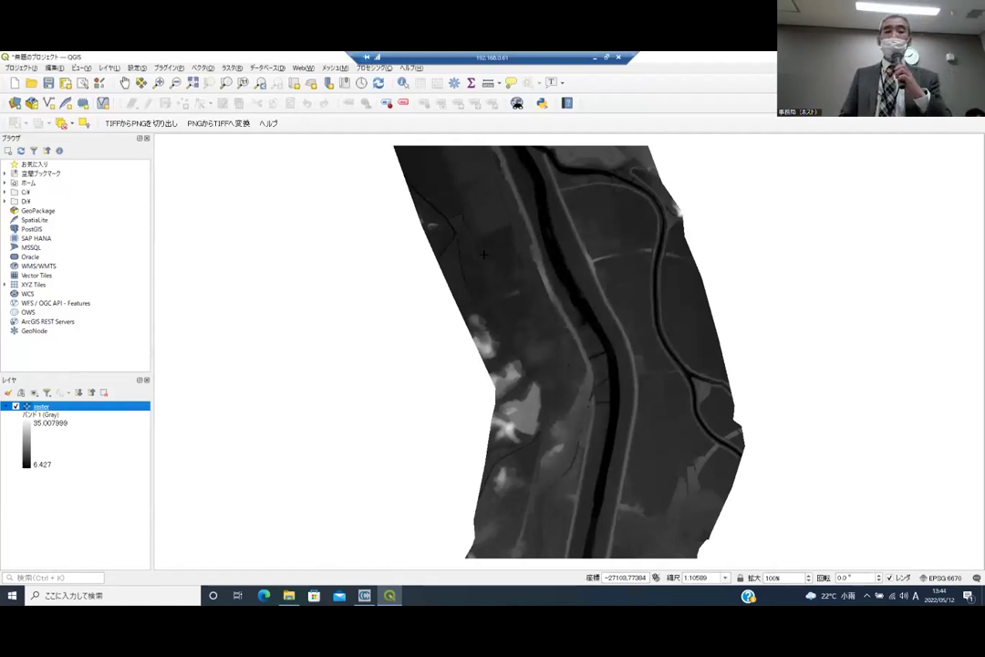
pyautogui.moveTo(493, 262); pyautogui.dragTo(708, 453)
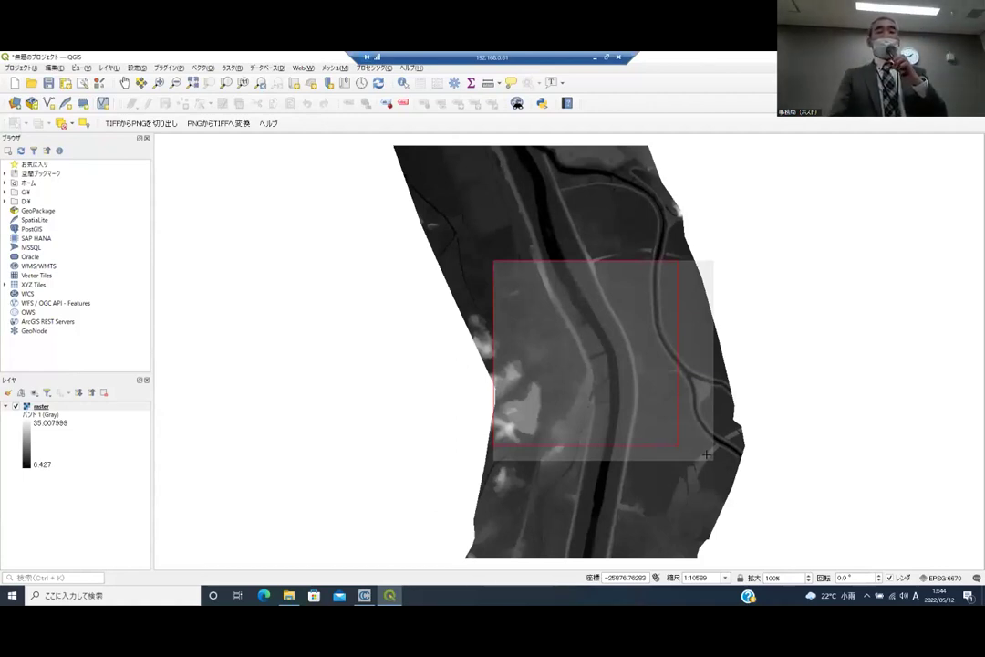
pyautogui.moveTo(707, 453); pyautogui.dragTo(699, 450)
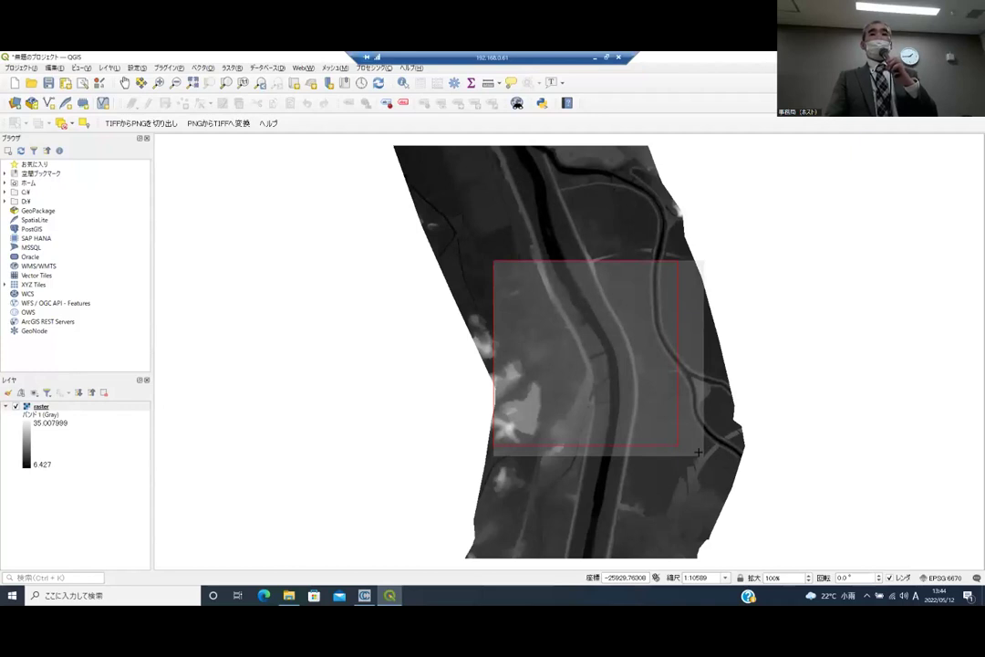
pyautogui.moveTo(698, 451); pyautogui.dragTo(695, 455)
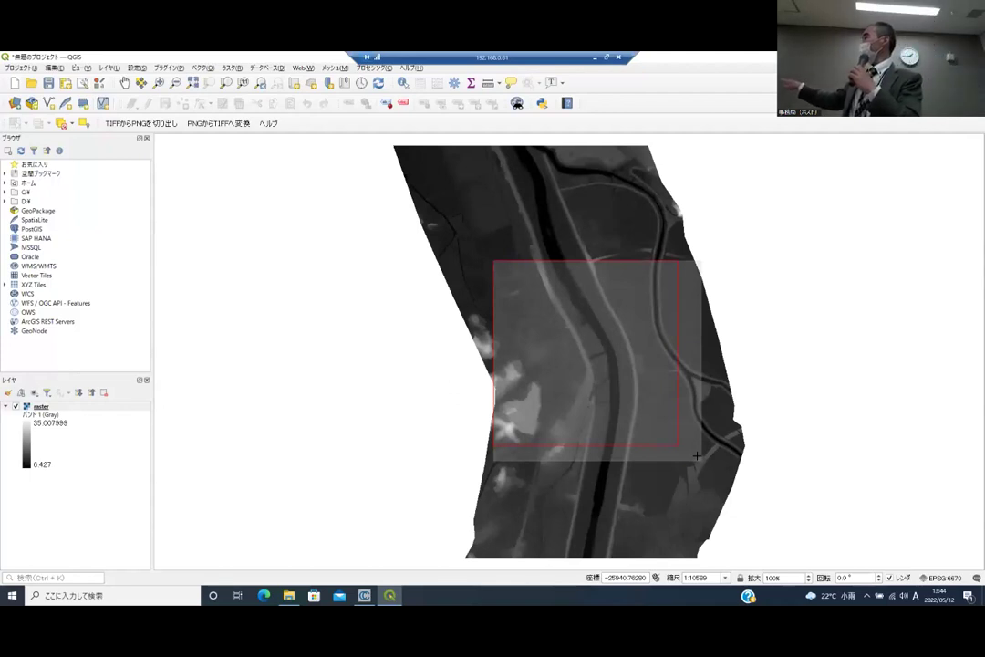
pyautogui.moveTo(696, 454); pyautogui.dragTo(579, 350)
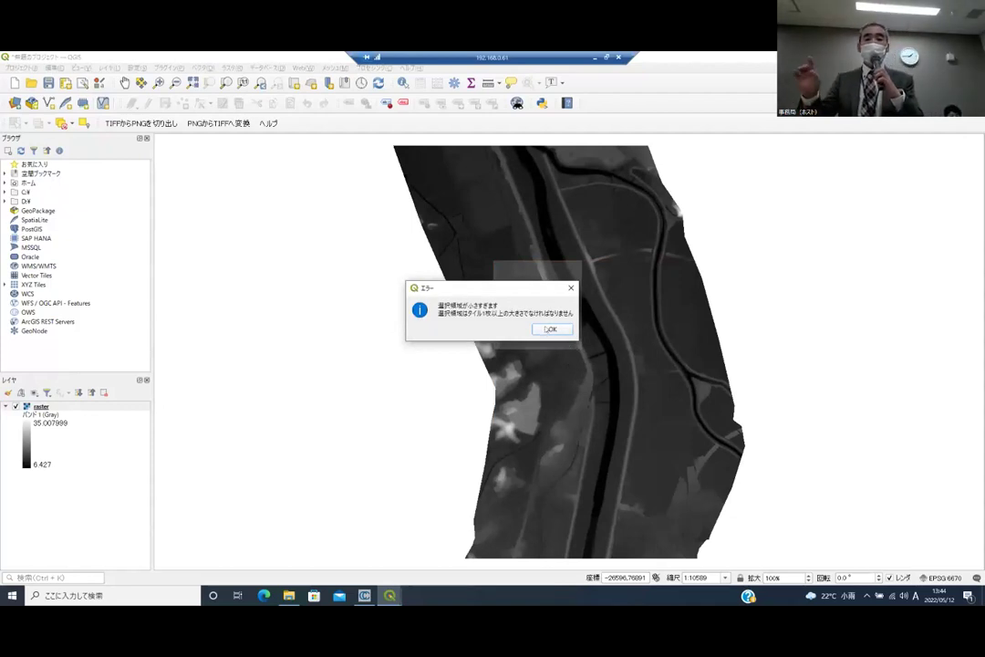
pyautogui.click(548, 329)
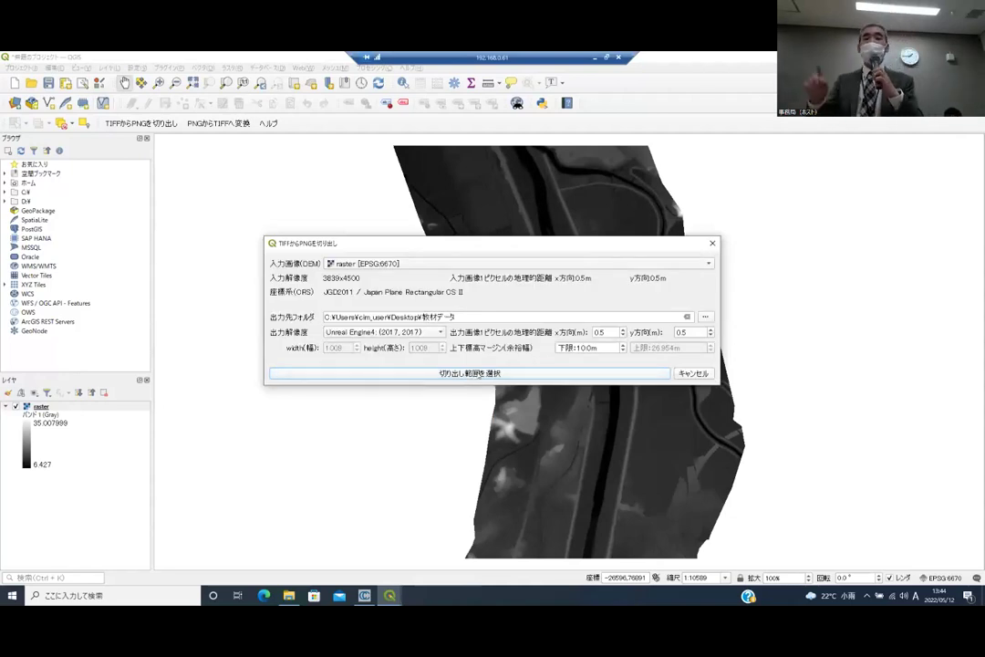
# Restart the clip range selection and export a one-tile PNG covering the central river bend and the tributary east of it
pyautogui.click(492, 374)
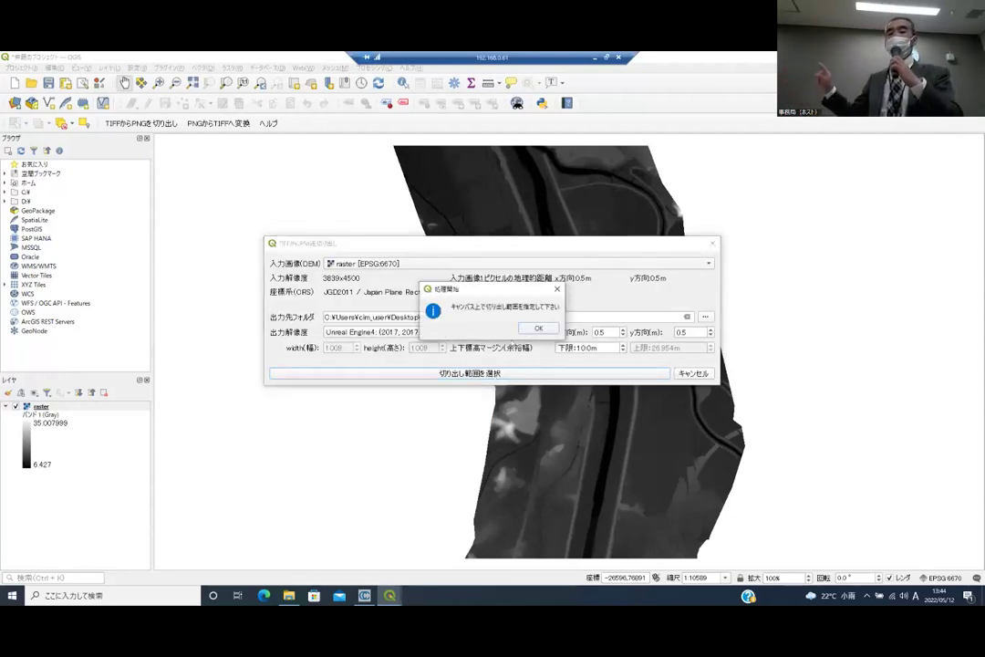
pyautogui.click(535, 327)
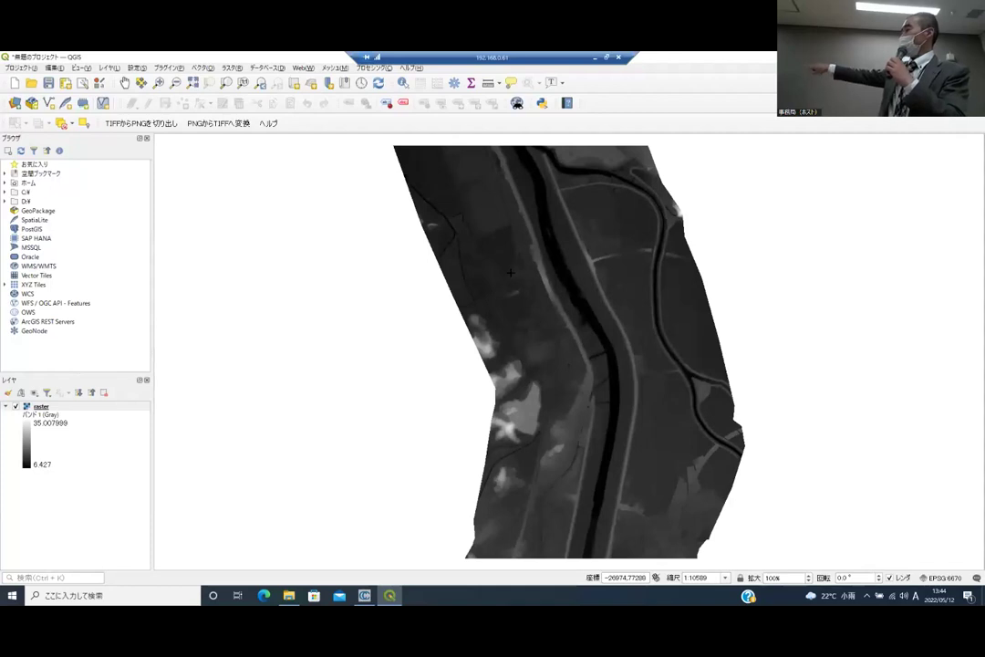
pyautogui.moveTo(513, 276); pyautogui.dragTo(721, 475)
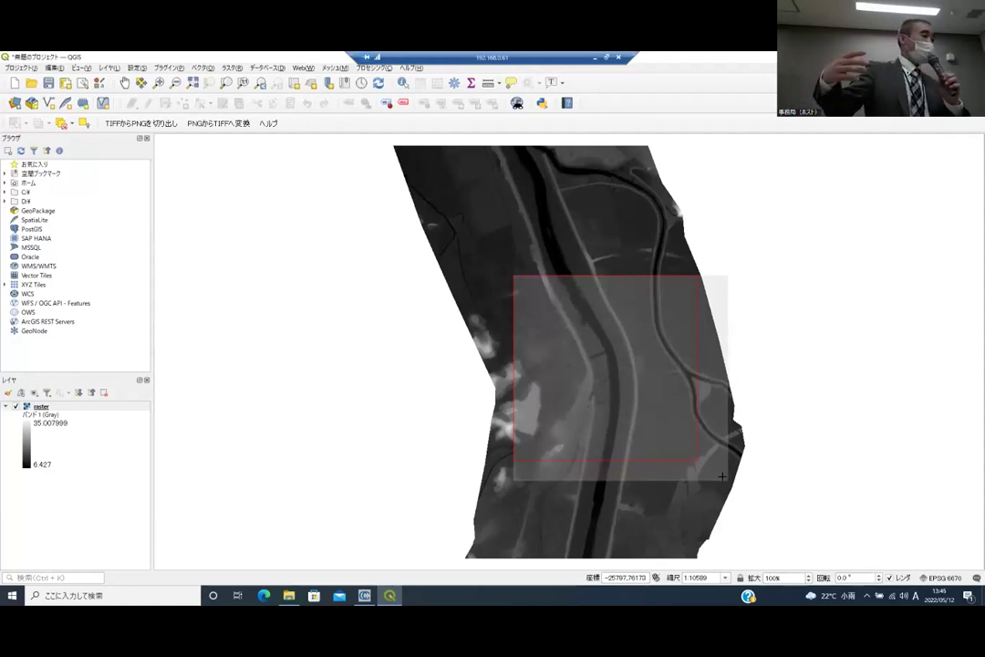
pyautogui.moveTo(721, 475); pyautogui.dragTo(721, 475)
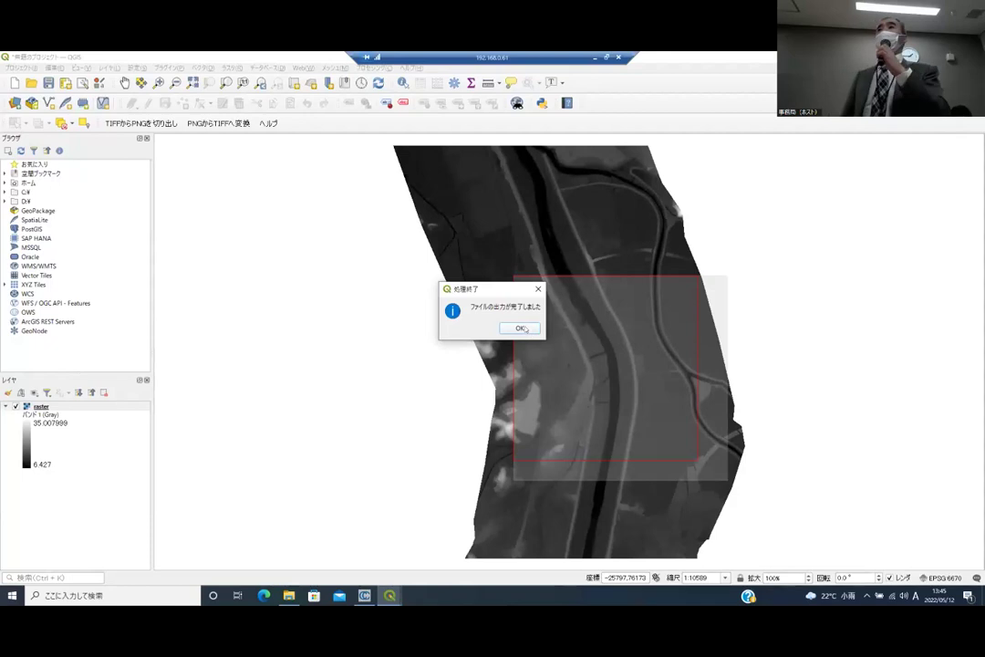
pyautogui.click(520, 329)
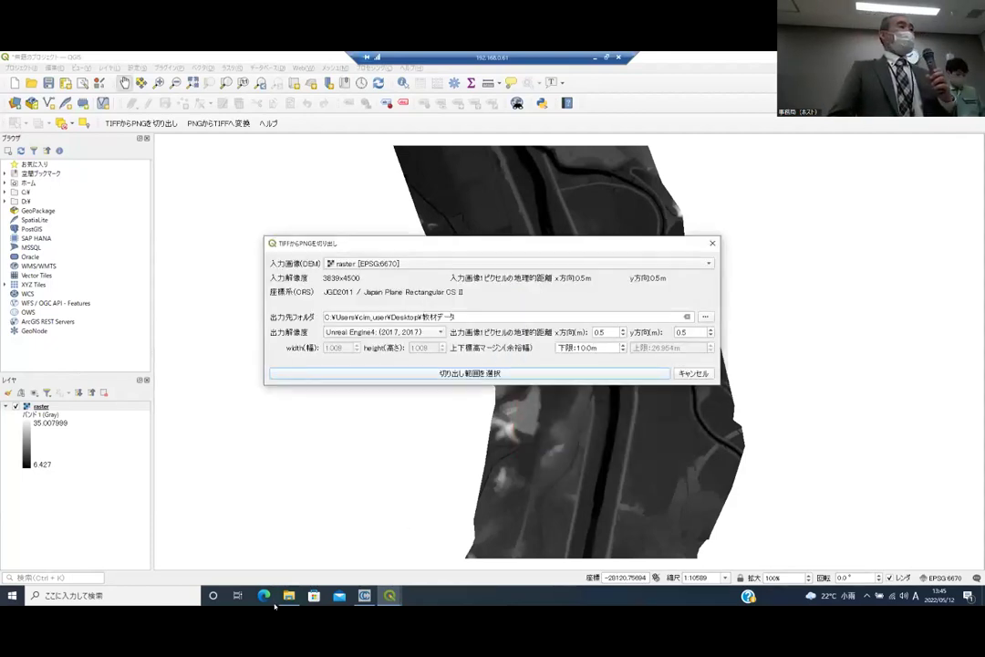
# Switch to File Explorer, open the output folder inside 教材データ and inspect the exported files as large thumbnails
pyautogui.moveTo(290, 597)
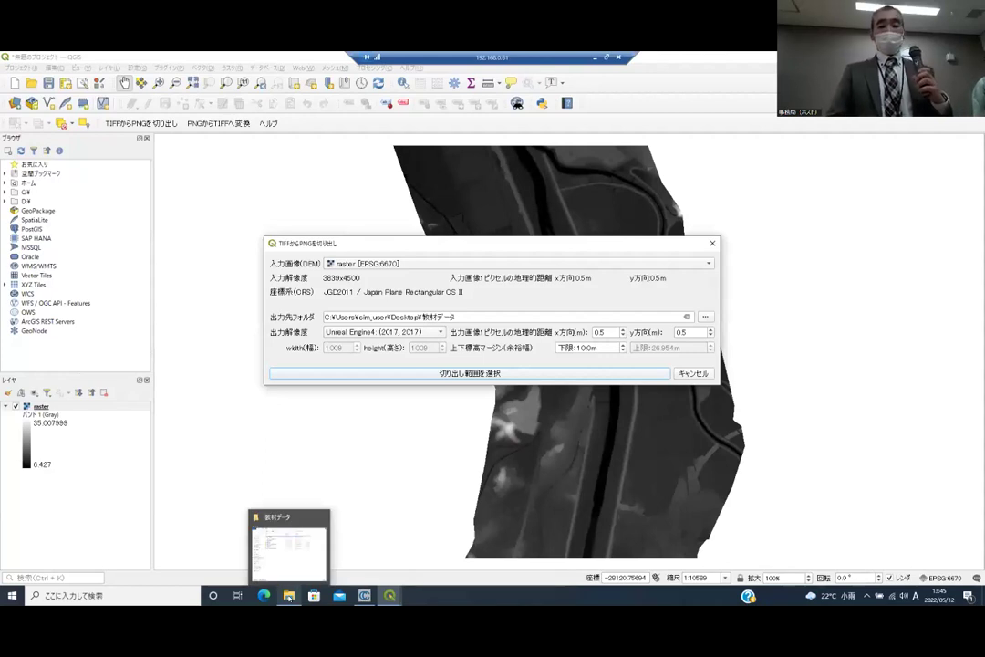
pyautogui.click(292, 549)
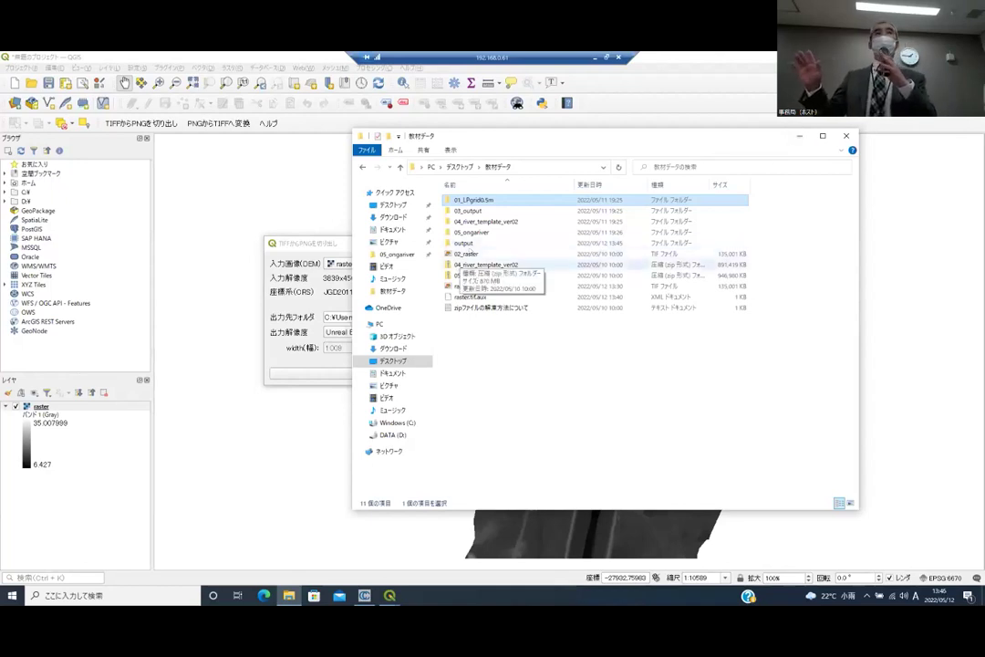
pyautogui.click(542, 239)
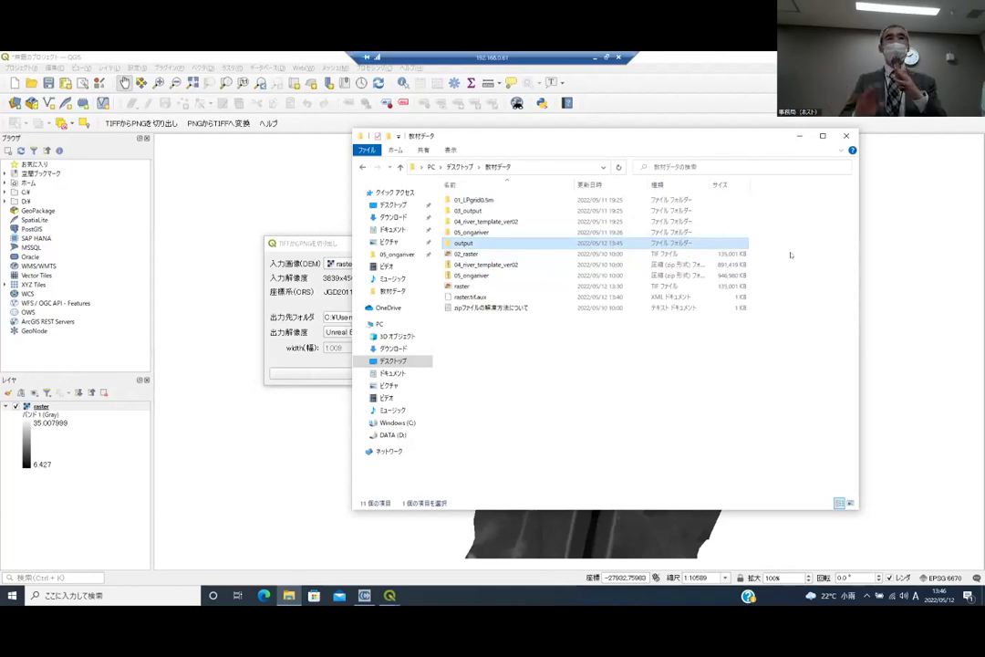
pyautogui.click(463, 210)
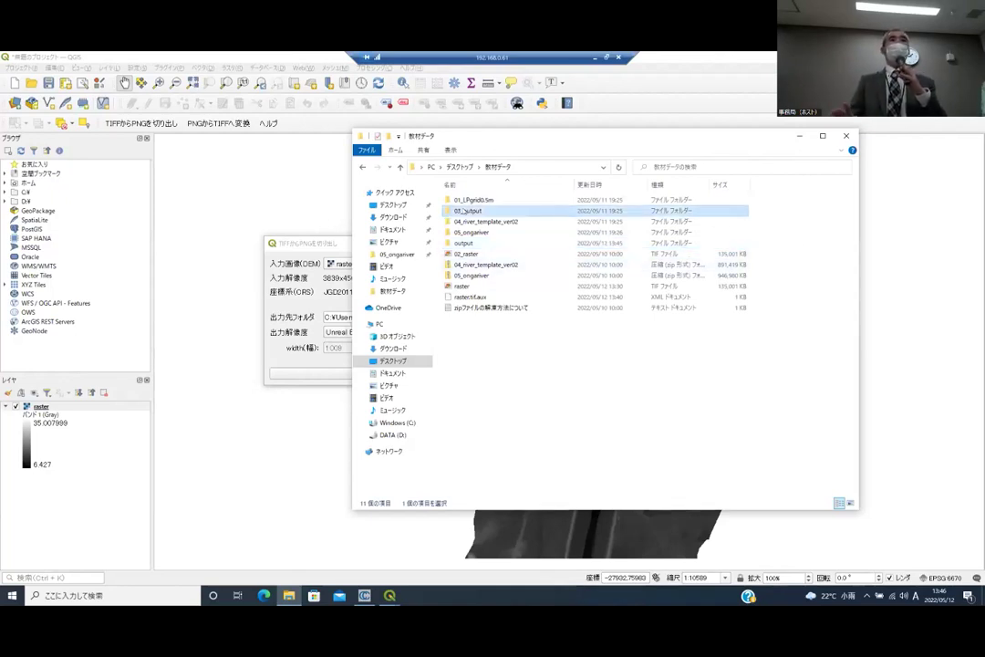
pyautogui.doubleClick(463, 211)
pyautogui.hotkey('alt', 'Left')
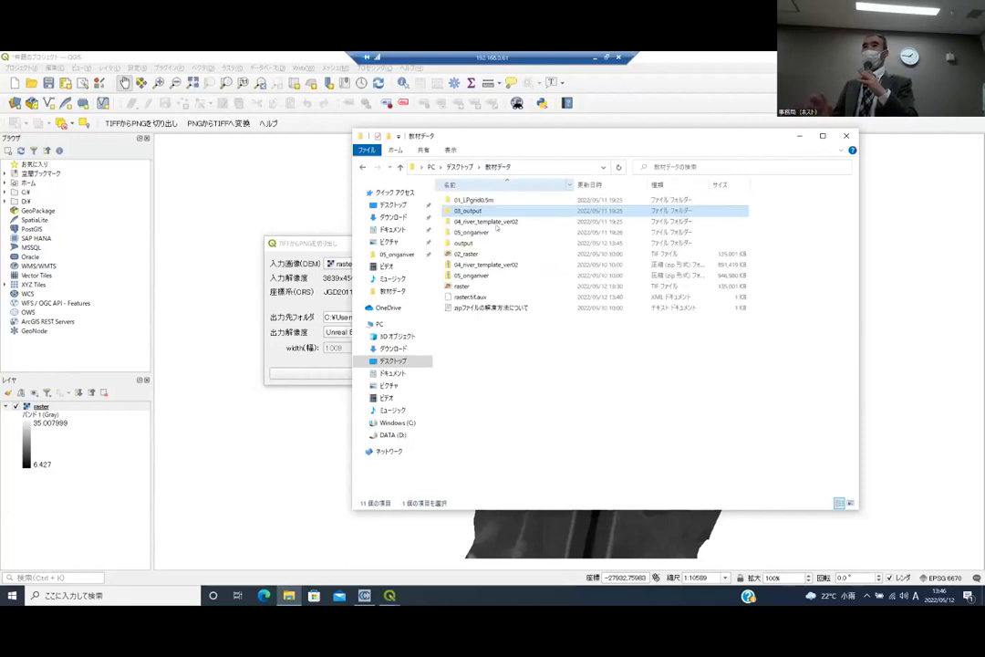
pyautogui.click(497, 241)
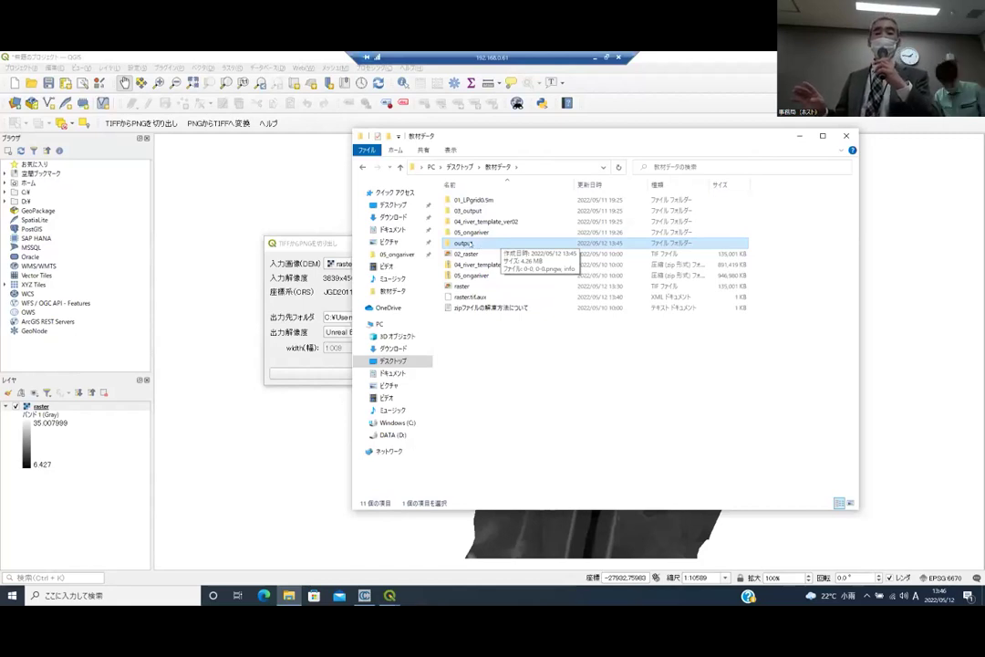
pyautogui.doubleClick(463, 244)
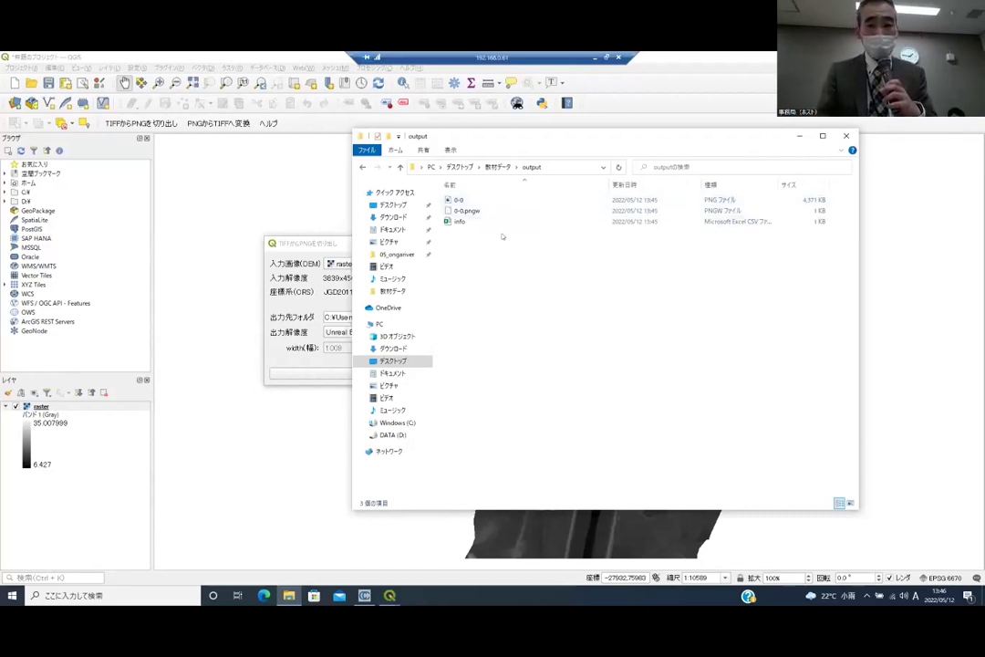
pyautogui.keyDown('ctrl'); pyautogui.scroll(2, 522, 254); pyautogui.keyUp('ctrl')
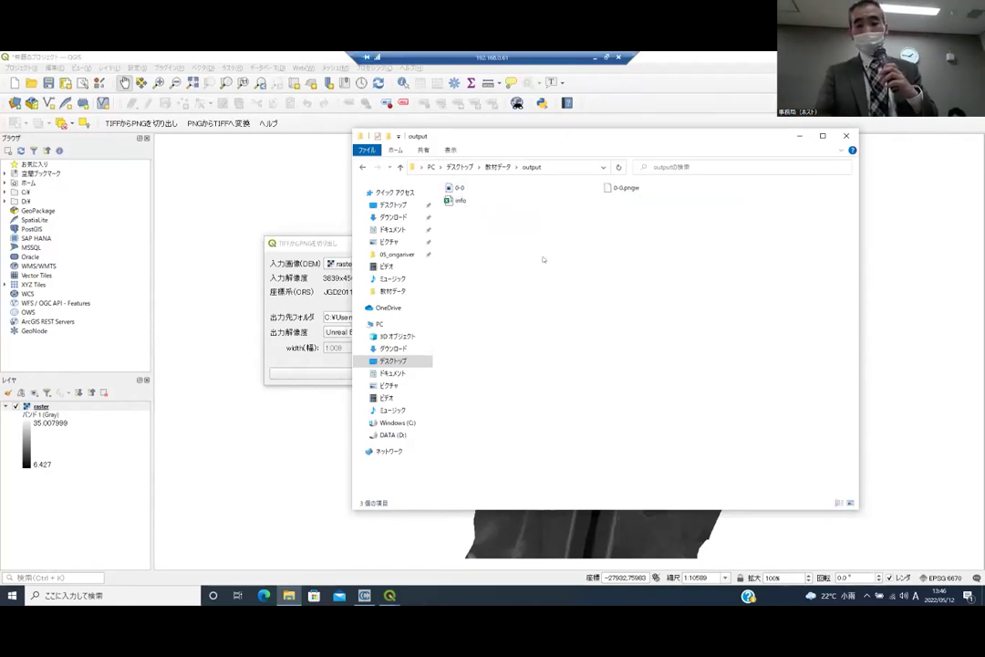
pyautogui.keyDown('ctrl'); pyautogui.scroll(4, 536, 261); pyautogui.keyUp('ctrl')
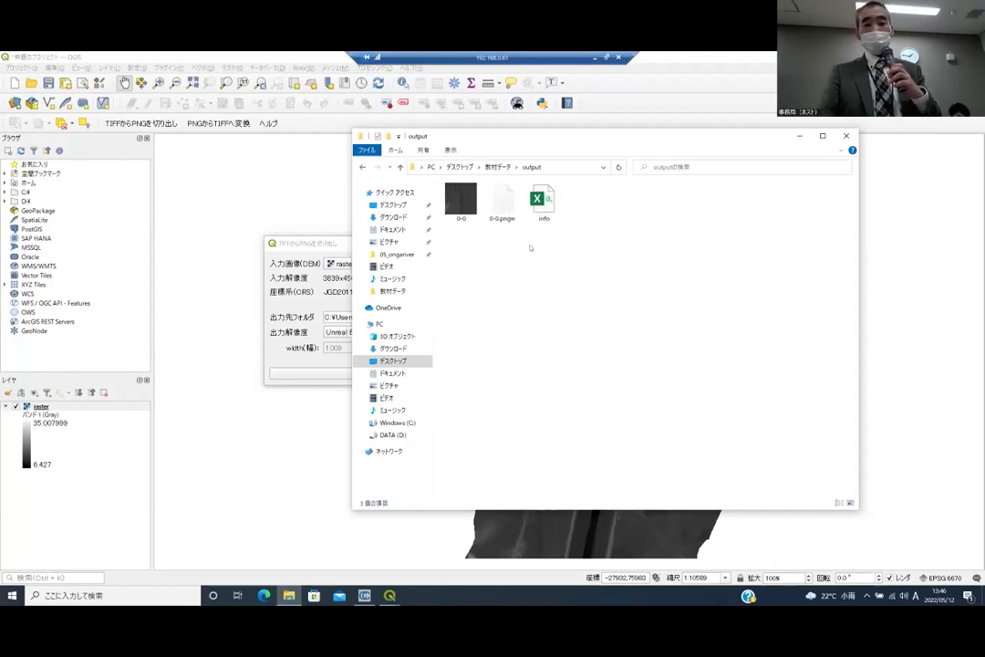
pyautogui.keyDown('ctrl'); pyautogui.scroll(2, 638, 332); pyautogui.keyUp('ctrl')
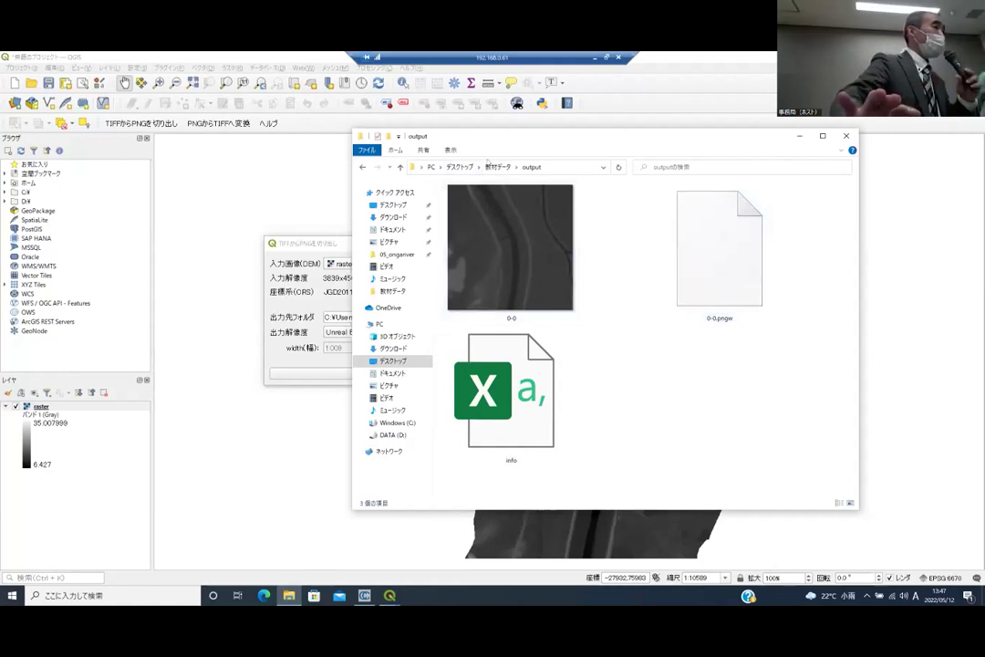
# Return to 教材データ, open the prepared 03_output folder and examine its PNG, PNGW and CSV files in different view sizes
pyautogui.click(514, 168)
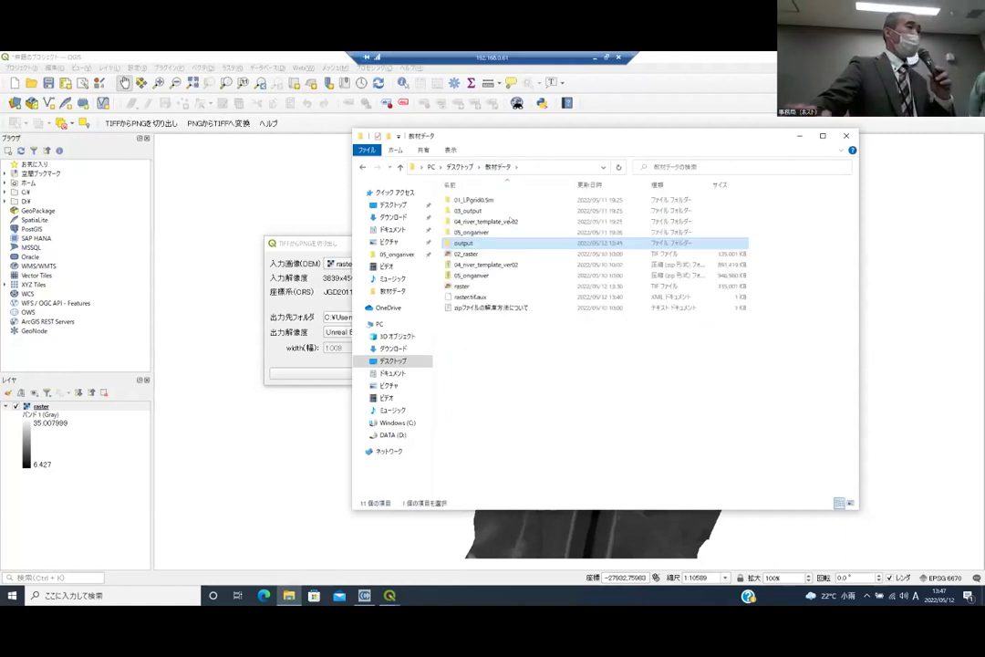
pyautogui.doubleClick(486, 212)
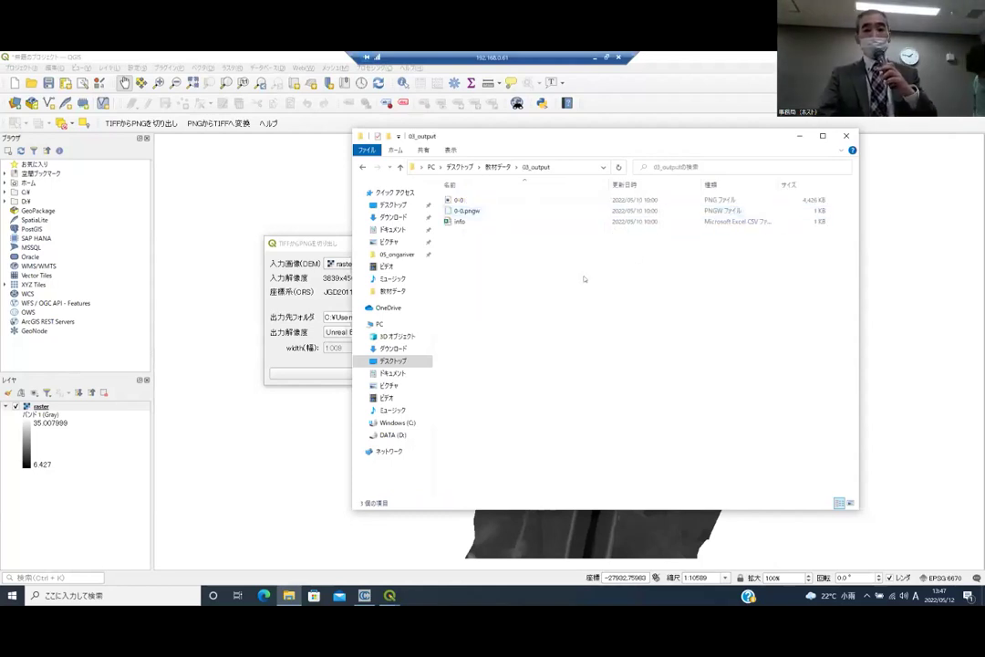
pyautogui.keyDown('ctrl'); pyautogui.scroll(-2, 579, 274); pyautogui.keyUp('ctrl')
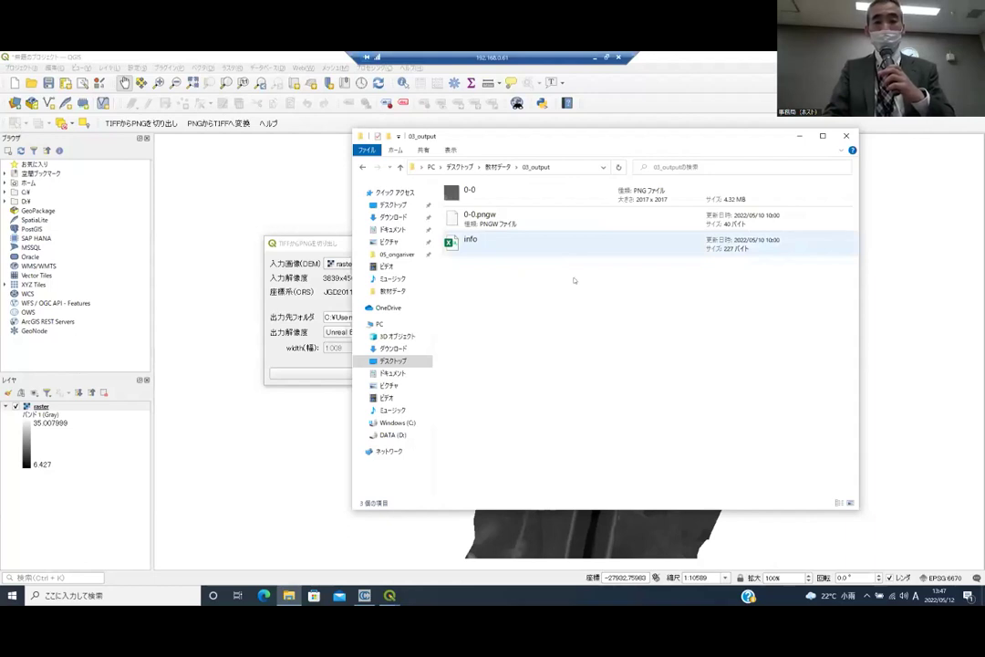
pyautogui.keyDown('ctrl'); pyautogui.scroll(4, 552, 270); pyautogui.keyUp('ctrl')
pyautogui.keyDown('ctrl'); pyautogui.scroll(2, 561, 288); pyautogui.keyUp('ctrl')
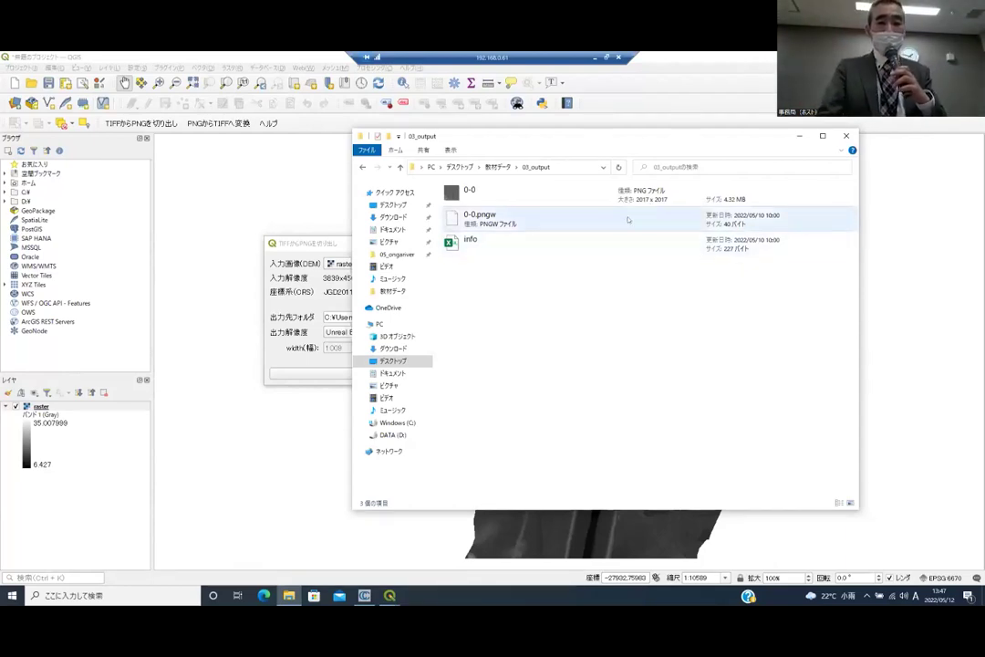
# Open the info CSV from 03_output in Excel to review the clip parameters, and close the folder window when done
pyautogui.click(472, 239)
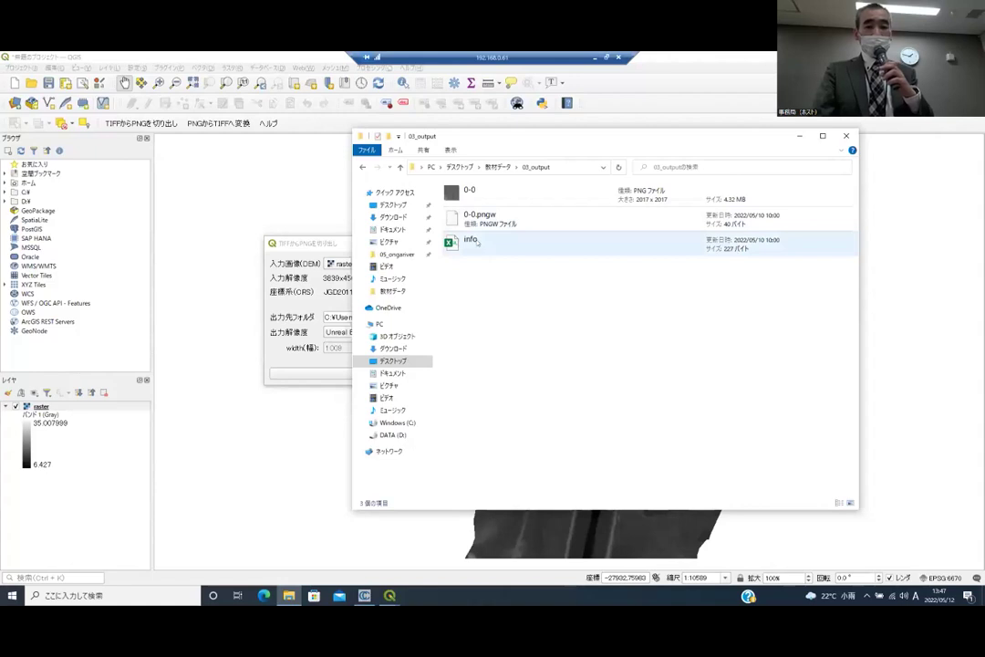
pyautogui.doubleClick(476, 239)
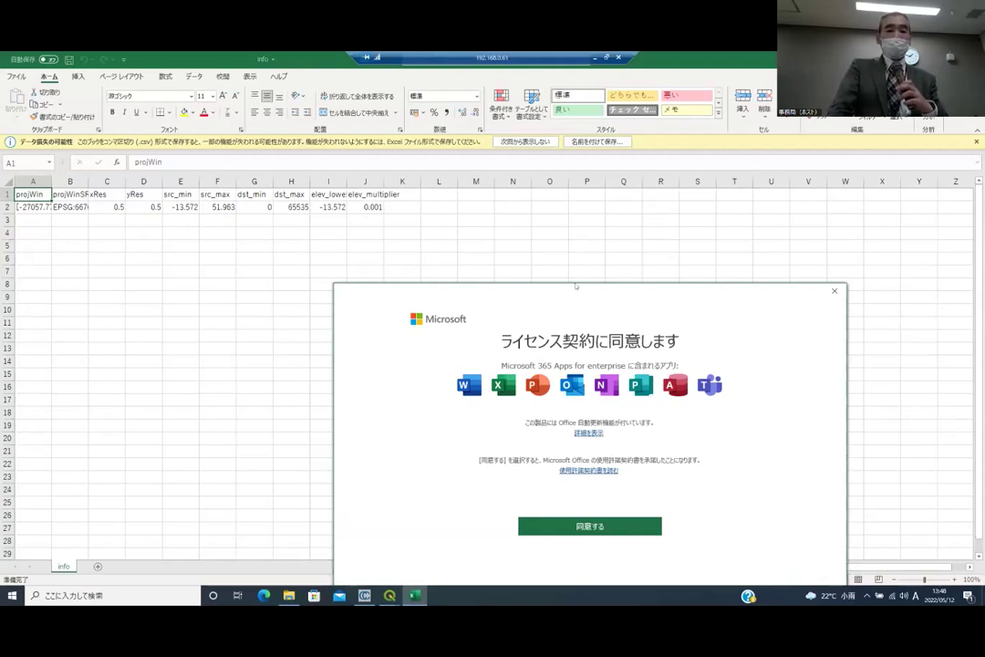
pyautogui.click(831, 290)
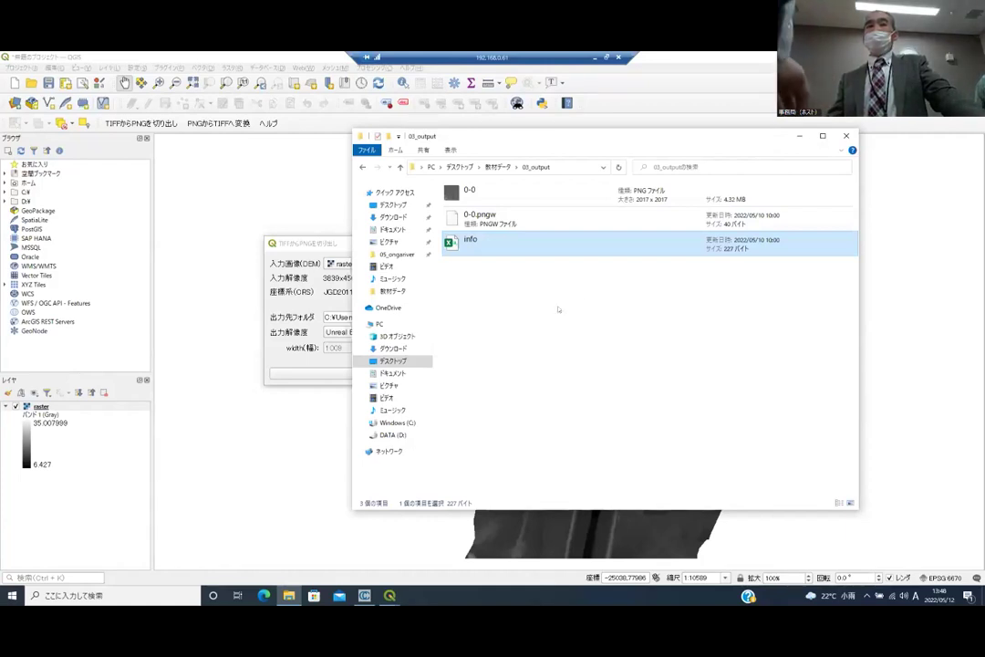
pyautogui.click(798, 139)
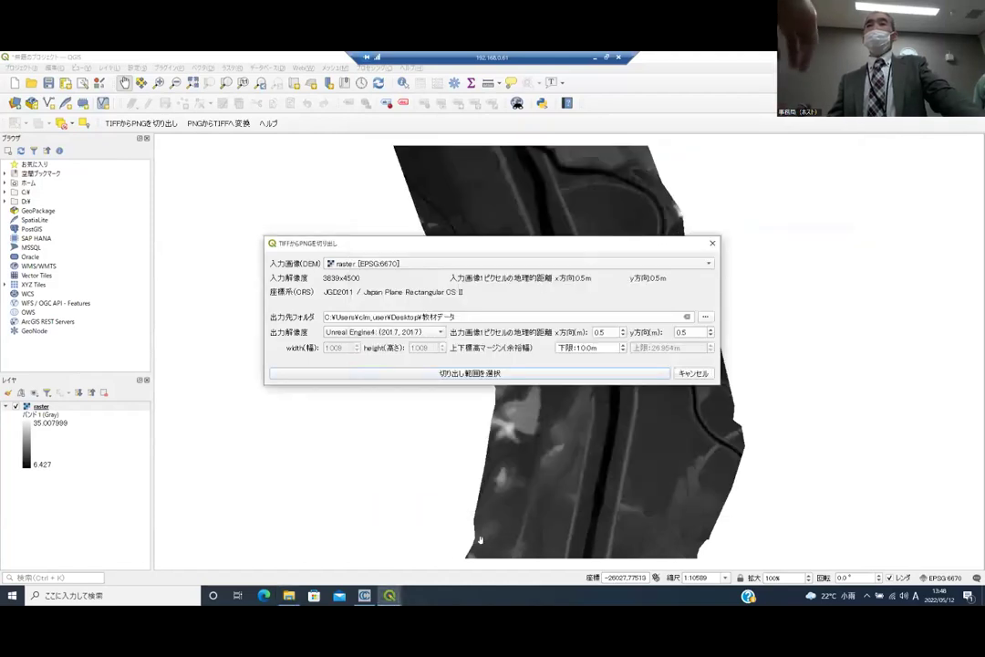
pyautogui.click(290, 596)
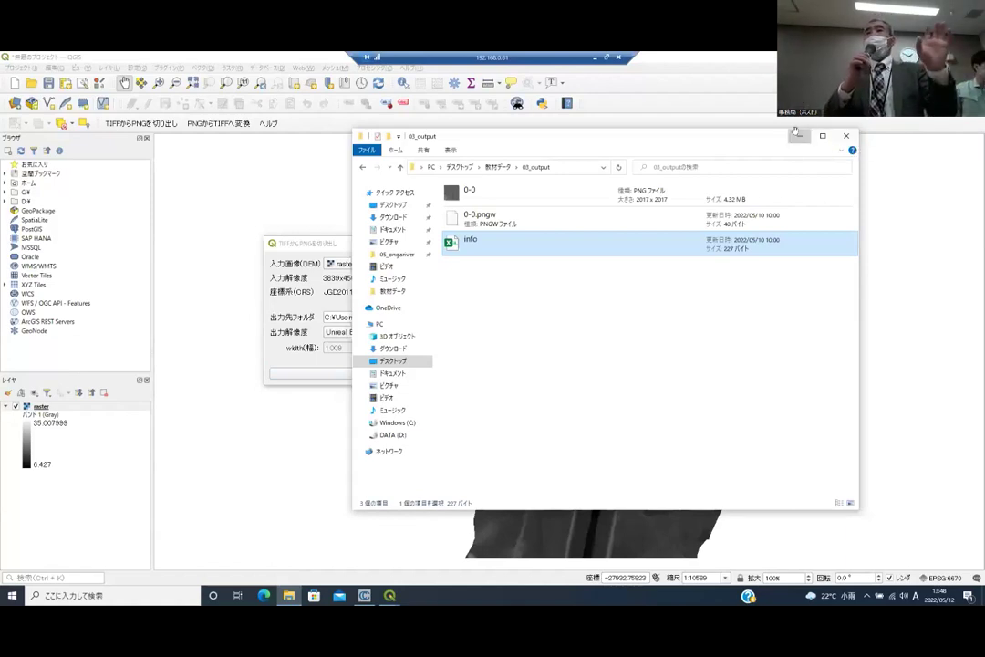
pyautogui.click(847, 137)
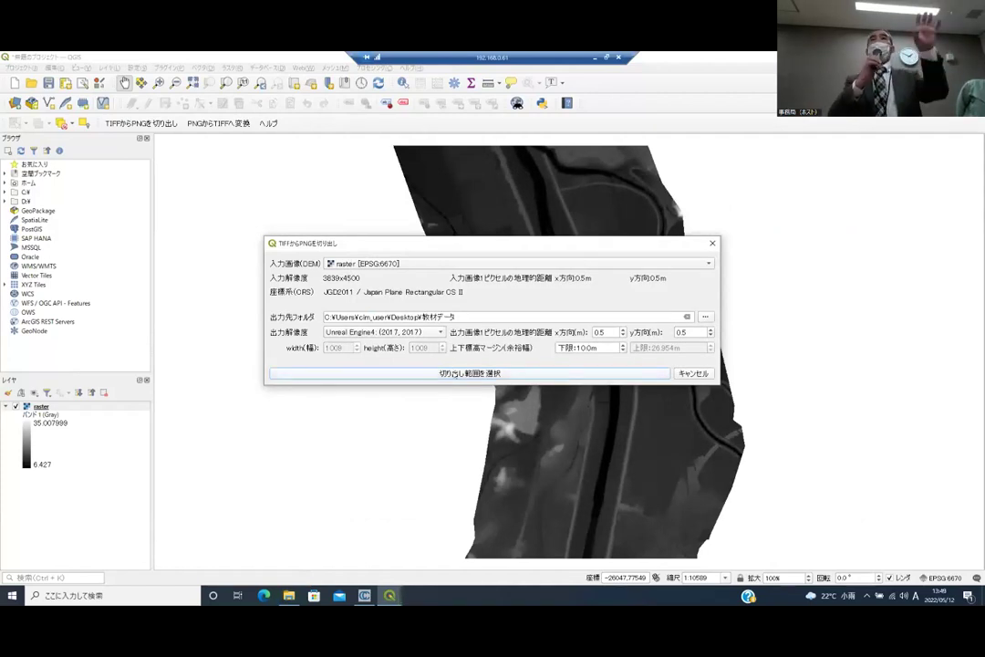
# Try a single point on the terrain raster as the PNG clip range
pyautogui.click(470, 373)
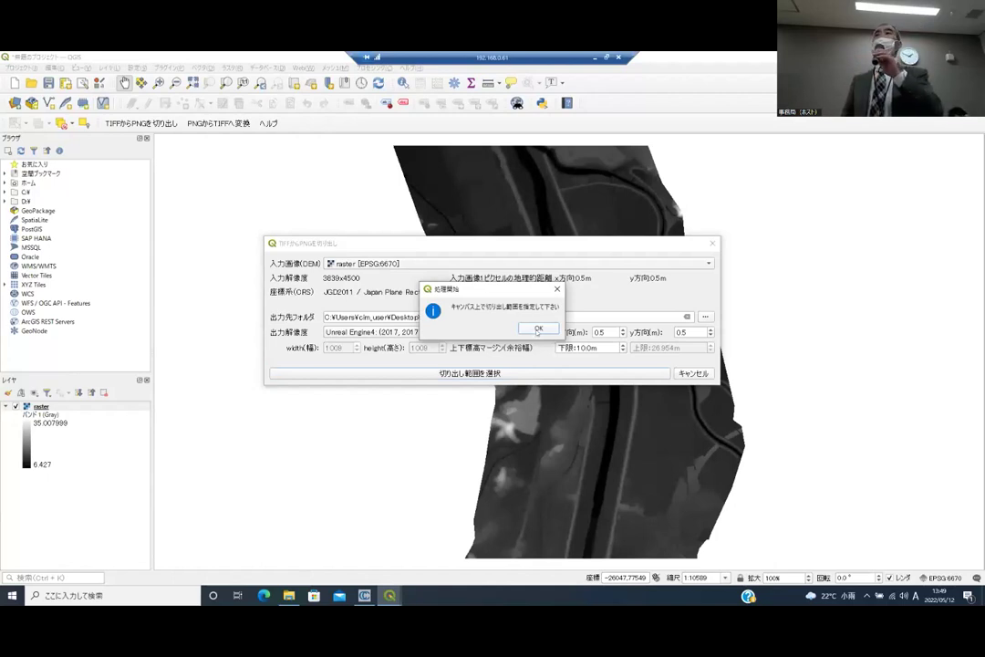
pyautogui.click(538, 329)
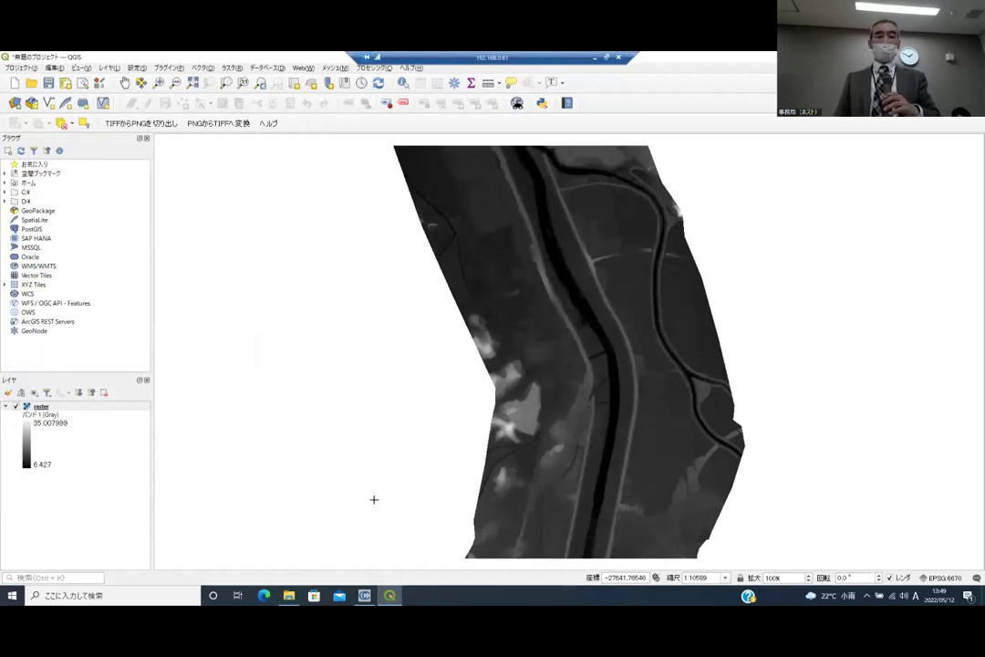
pyautogui.click(545, 341)
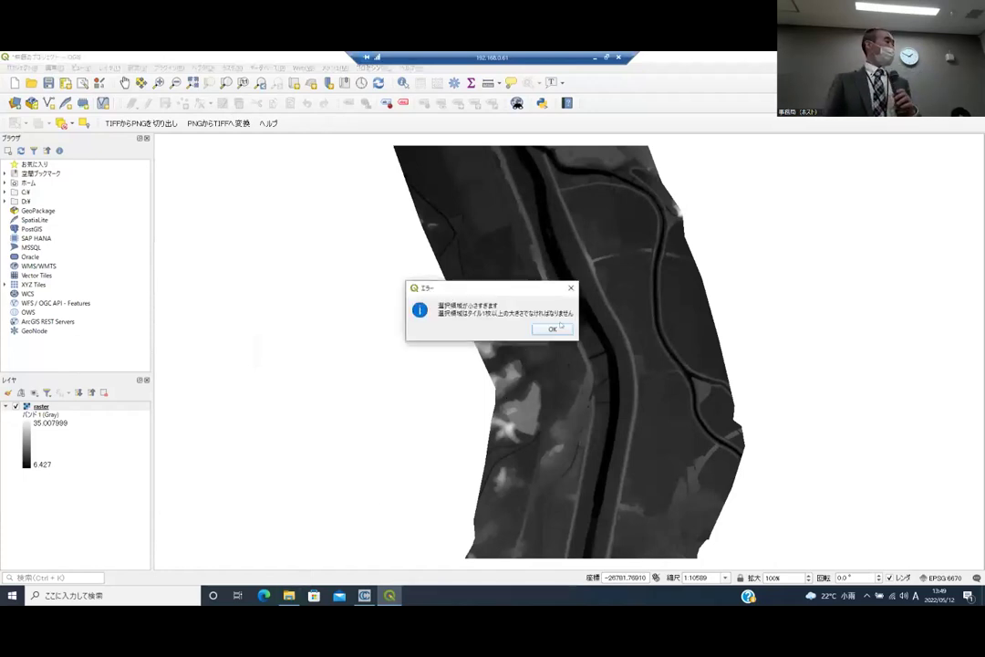
pyautogui.click(556, 331)
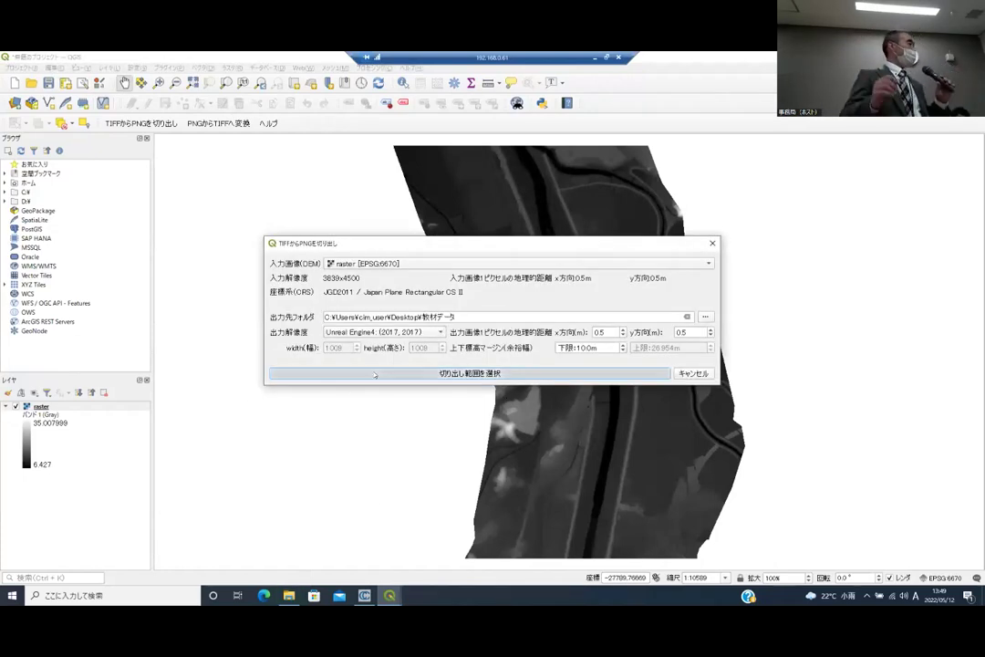
# Export a PNG clip of the terrain raster over a wide rectangle covering two side-by-side 2017 × 2017 Unreal Engine4 tiles
pyautogui.click(379, 373)
pyautogui.click(537, 327)
pyautogui.moveTo(473, 245); pyautogui.dragTo(854, 459)
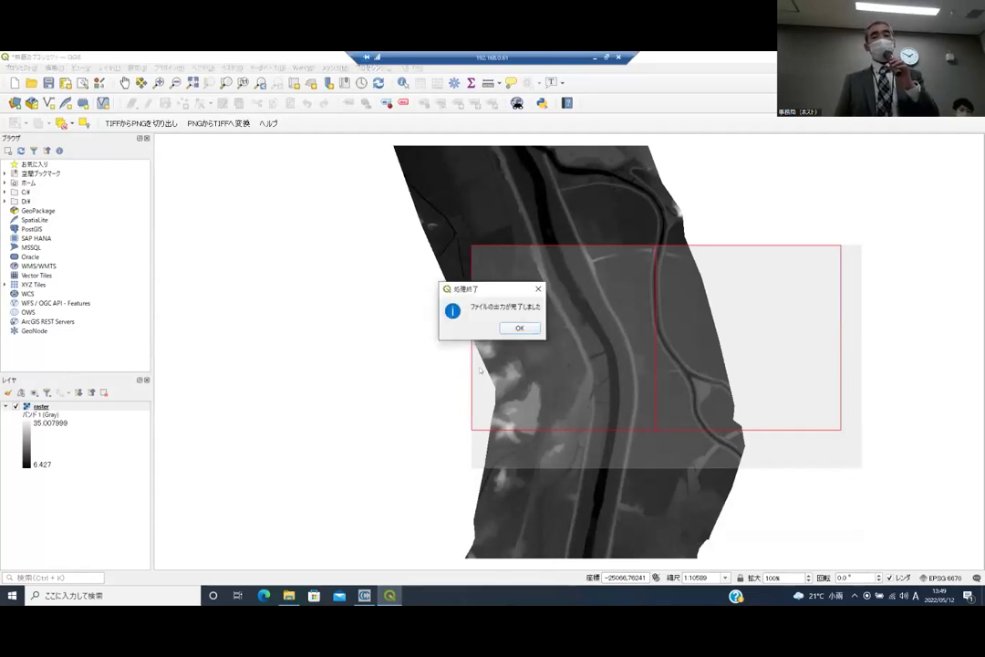
pyautogui.click(525, 331)
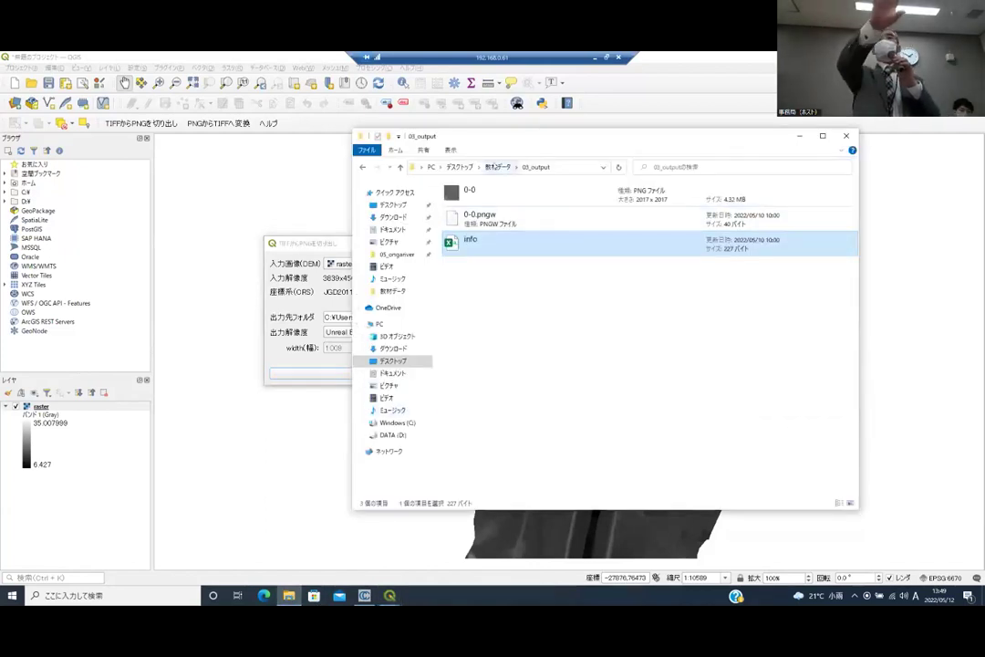
# Inspect the exported PNG, PNGW and CSV files in the output folder of 教材データ, and minimize the folder window when done
pyautogui.click(498, 167)
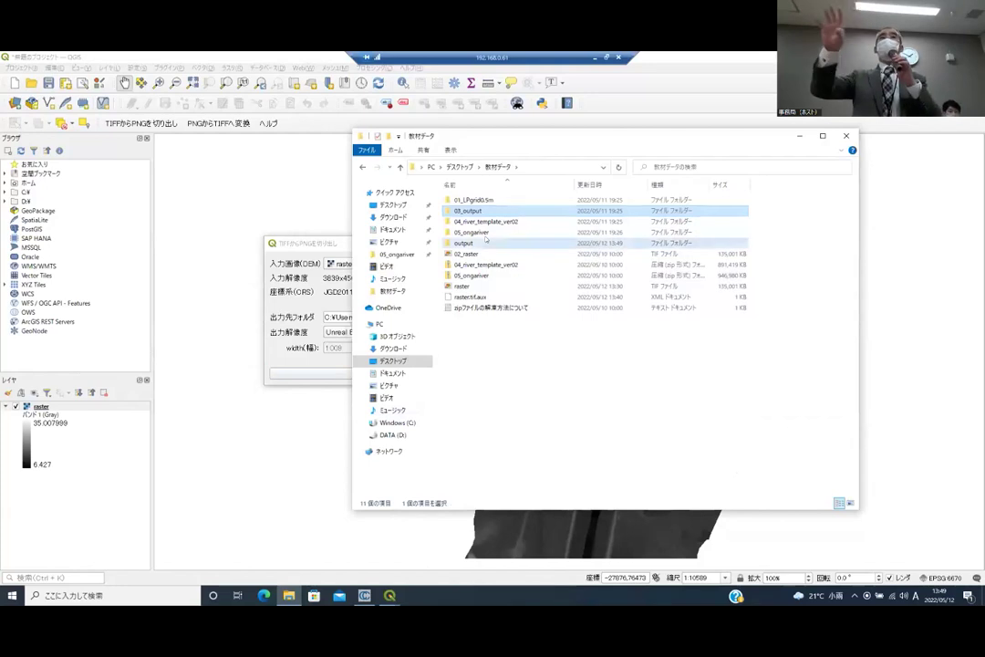
pyautogui.doubleClick(486, 241)
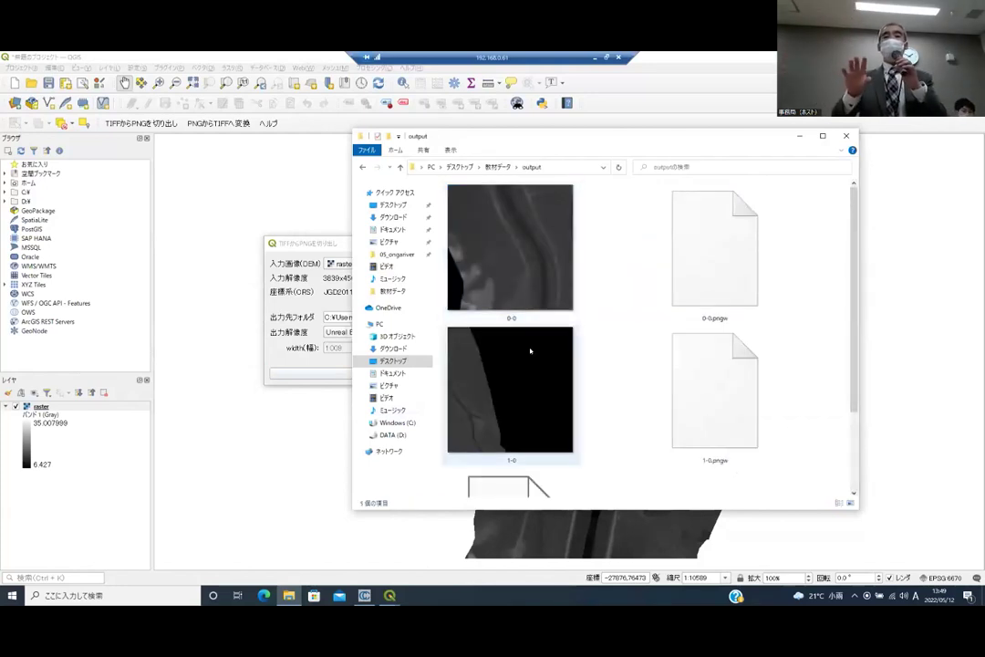
pyautogui.click(499, 167)
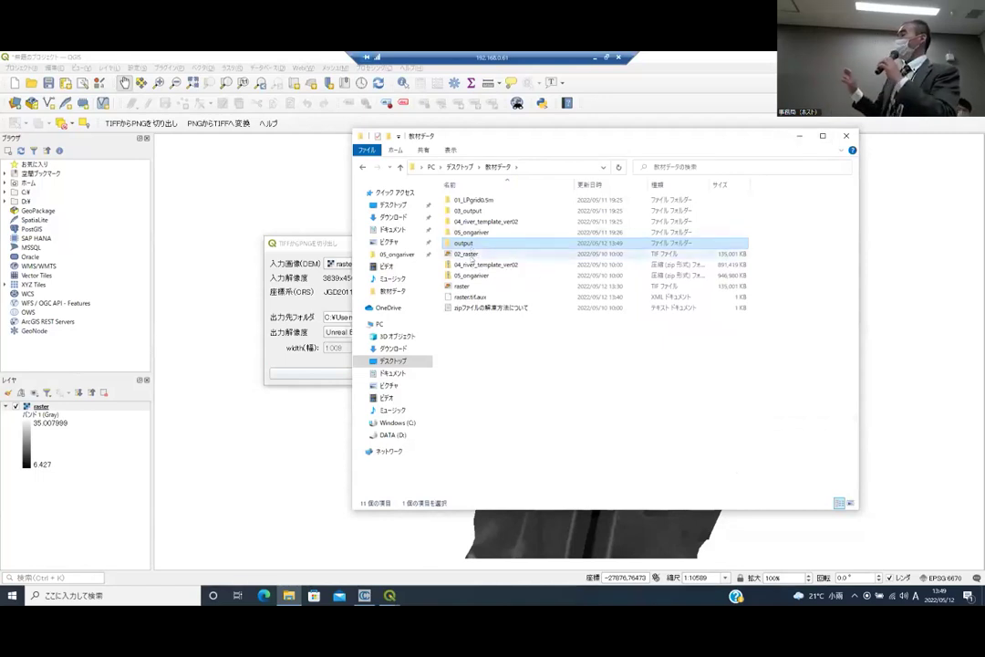
pyautogui.doubleClick(475, 244)
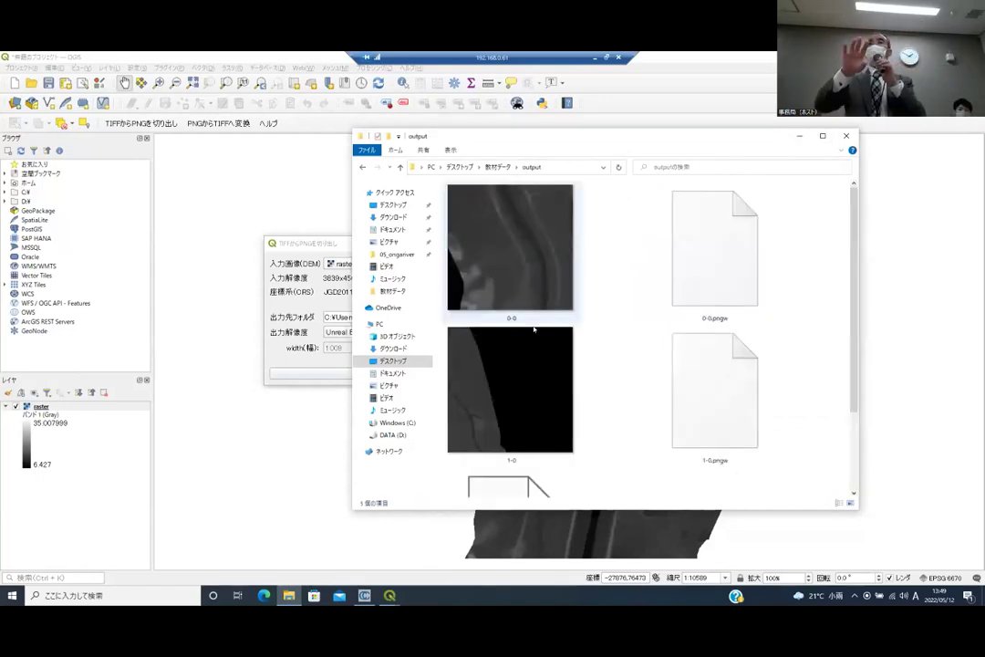
pyautogui.scroll(-3, 612, 292)
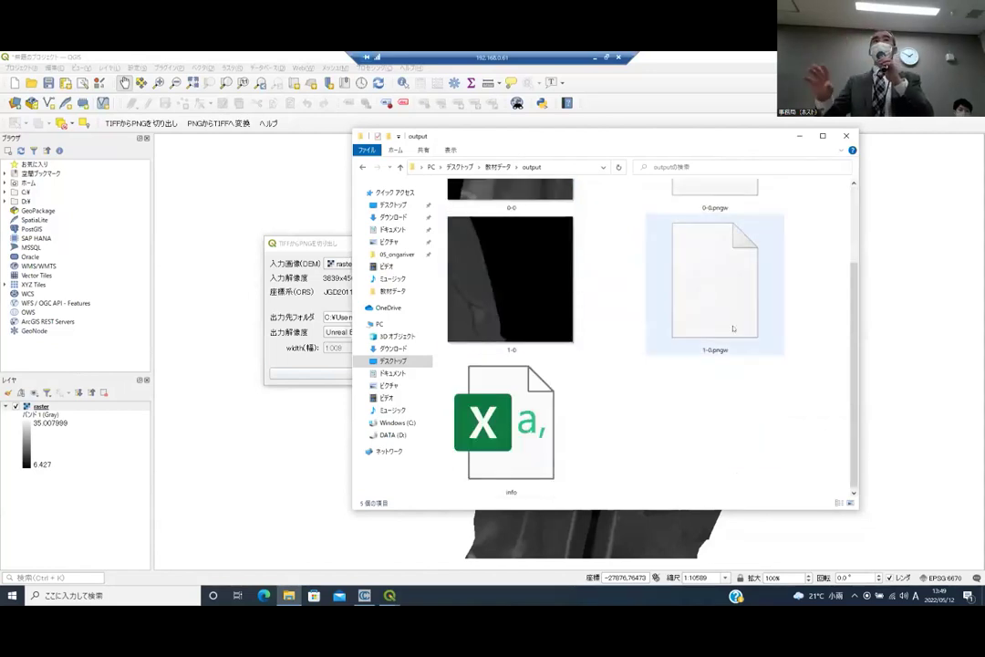
pyautogui.scroll(3, 503, 274)
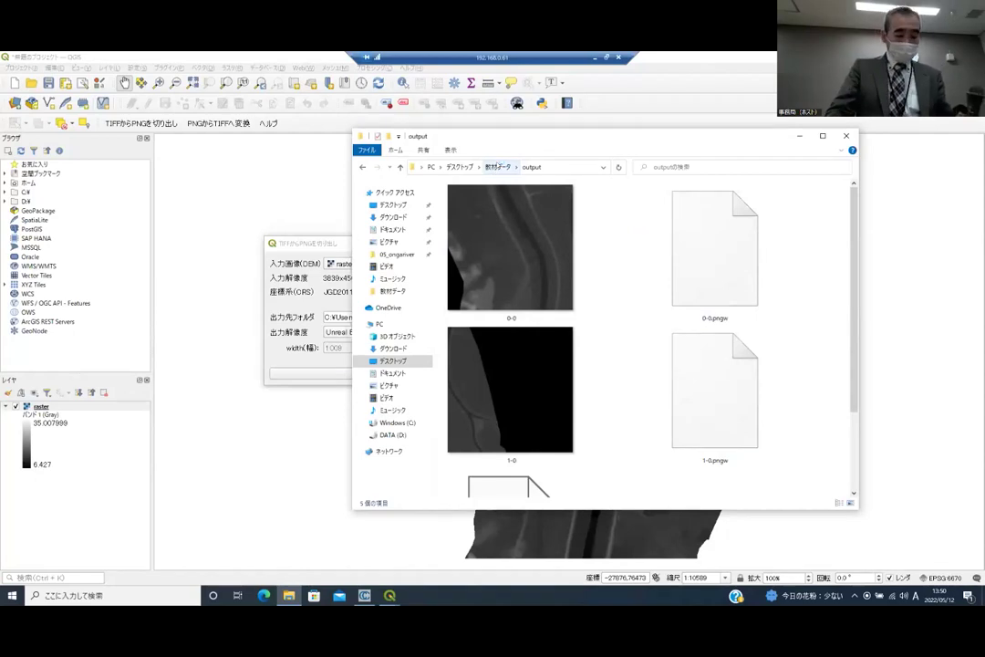
pyautogui.click(499, 167)
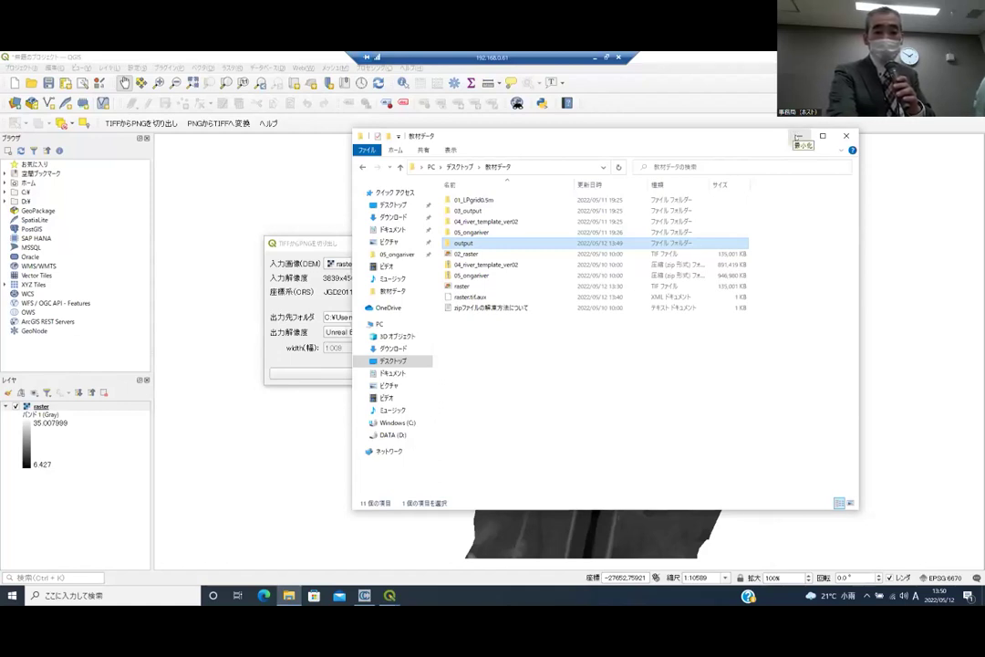
pyautogui.click(798, 136)
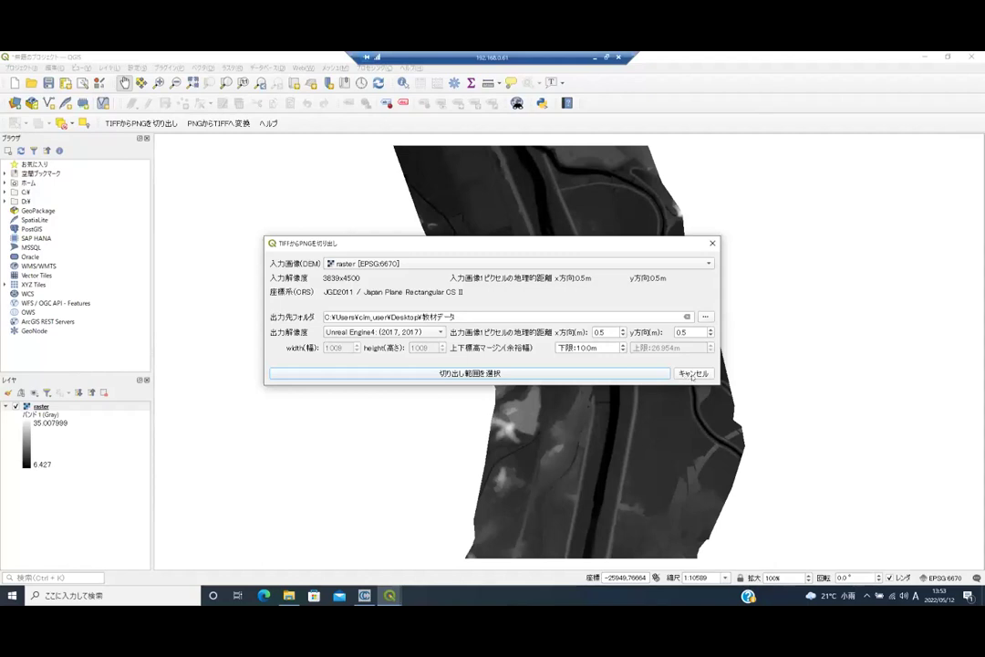
# Cancel the TIFF-to-PNG clipping dialog and quit QGIS without saving the project, then quit CloudCompare too
pyautogui.click(692, 374)
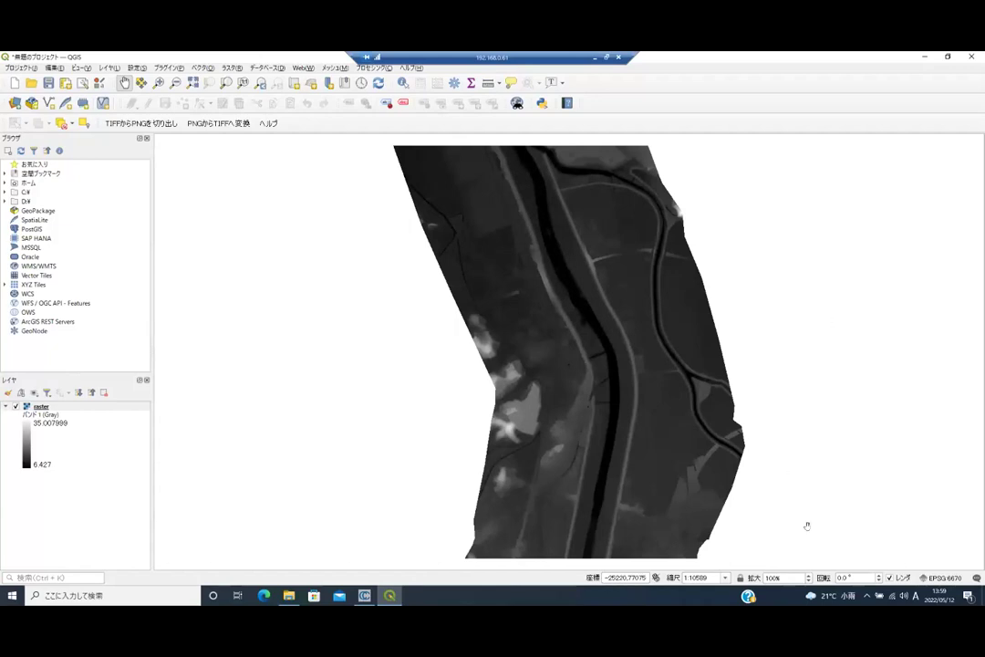
pyautogui.click(972, 57)
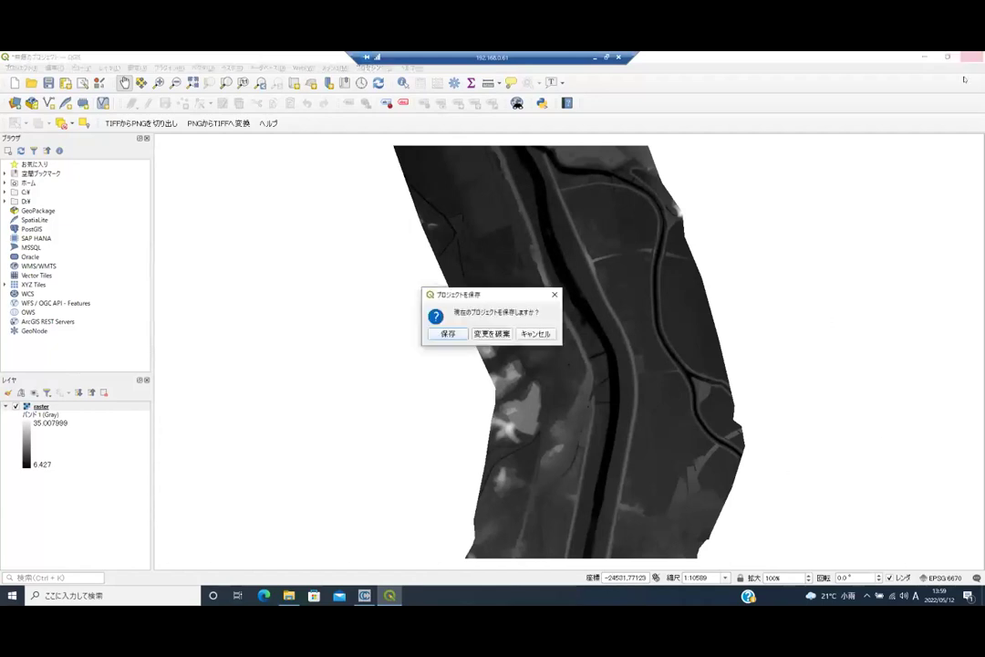
pyautogui.click(491, 334)
pyautogui.click(369, 591)
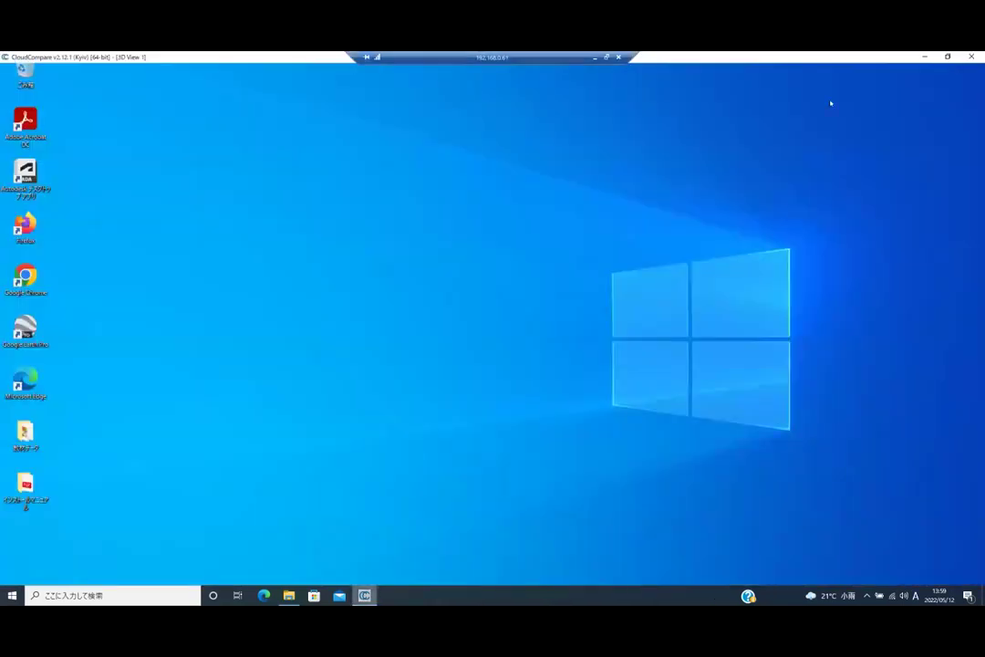
pyautogui.hotkey('alt', 'F4')
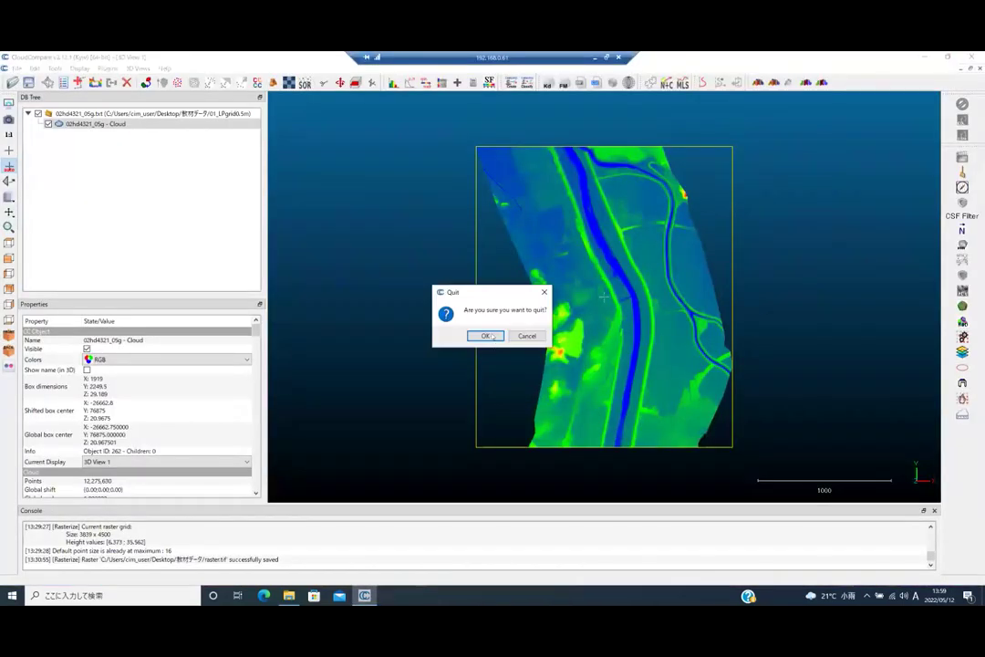
pyautogui.press('Return')
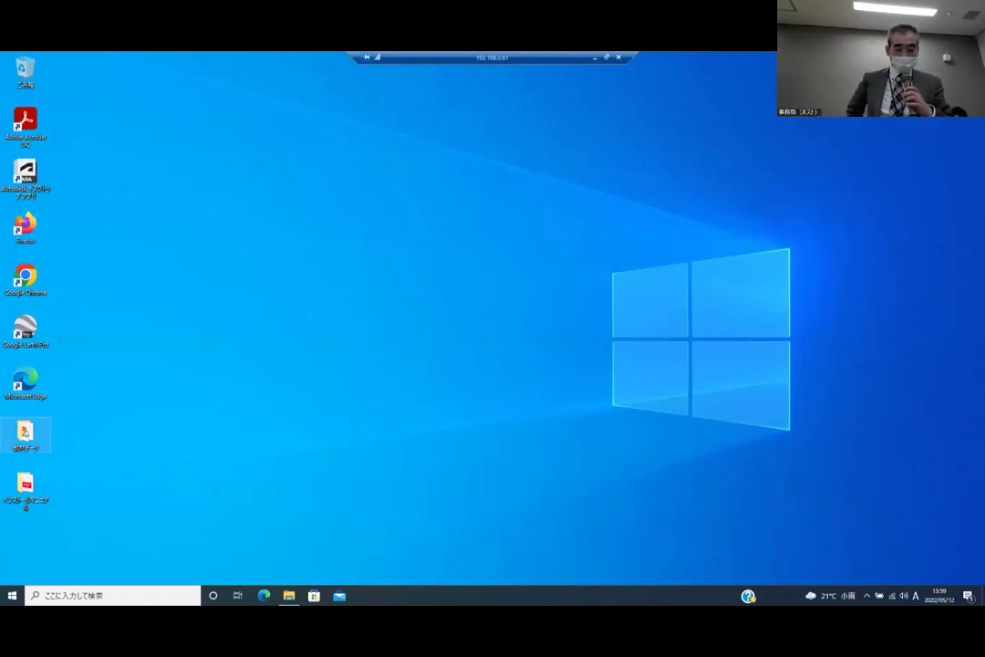
# Open the river_template_ver02 Unreal Engine project from the nested 04_river_template_ver02 folders inside 教材データ
pyautogui.doubleClick(42, 449)
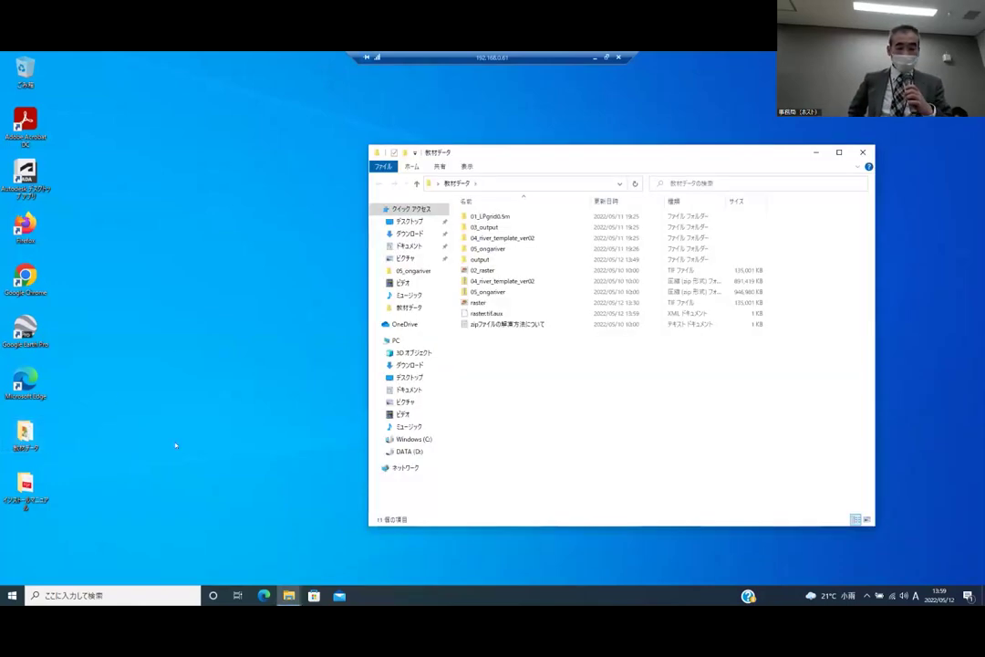
pyautogui.click(518, 238)
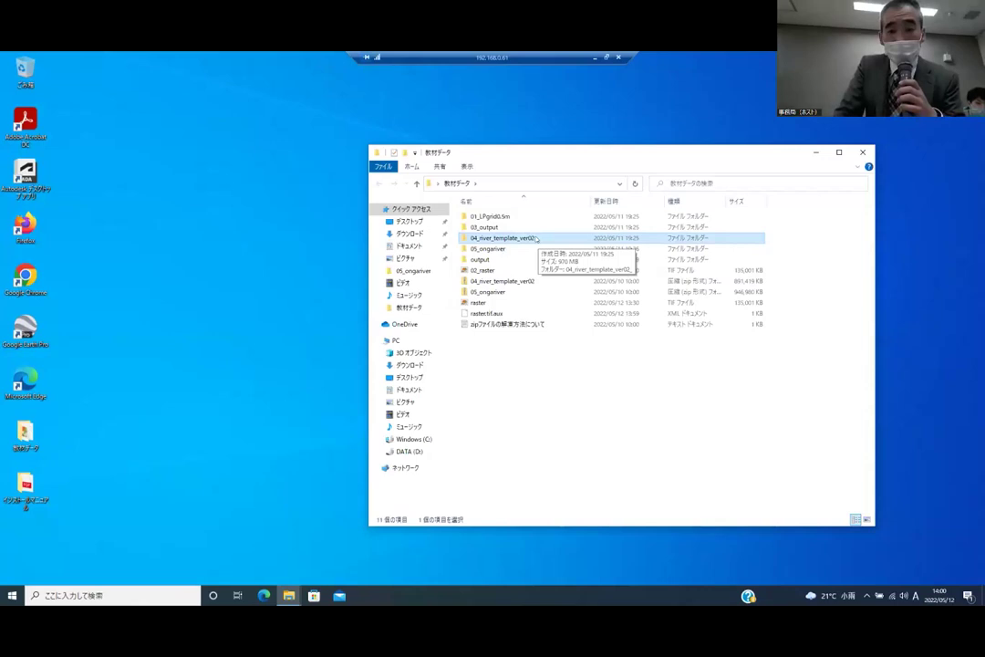
pyautogui.doubleClick(537, 238)
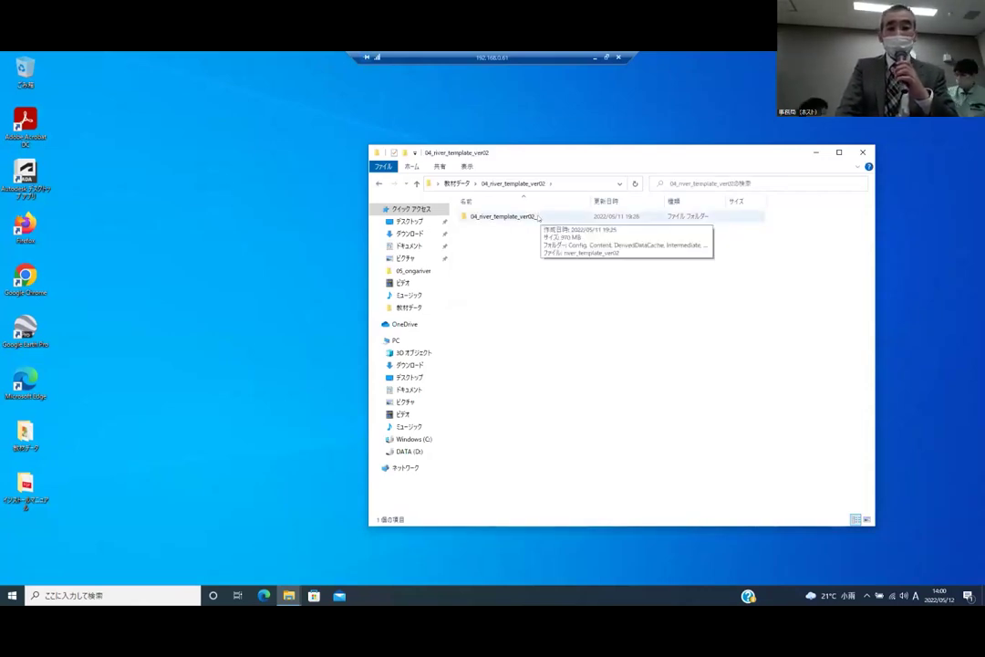
pyautogui.doubleClick(538, 218)
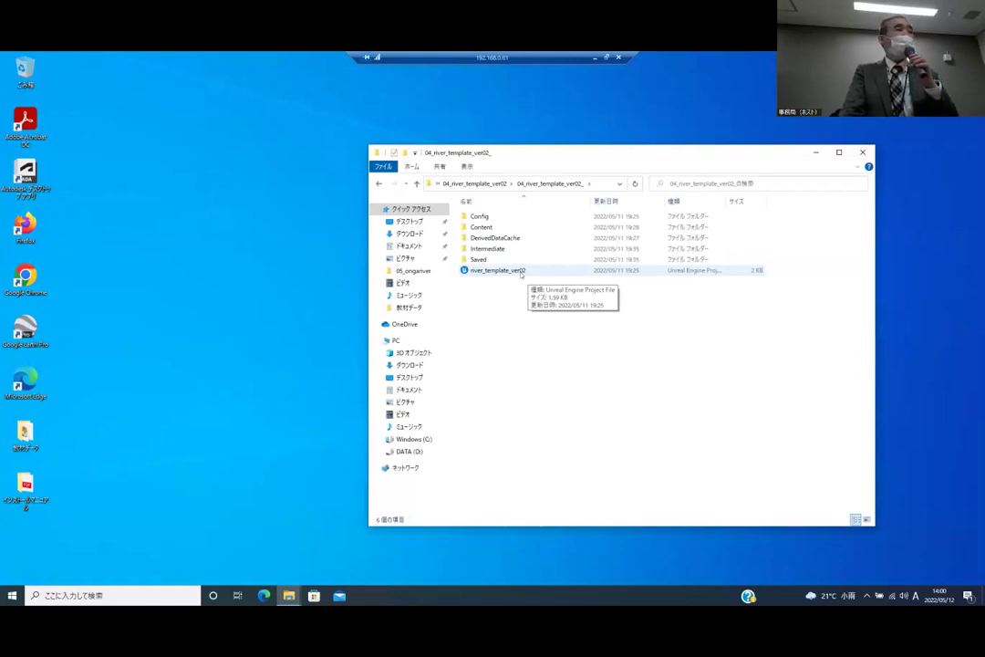
pyautogui.click(521, 272)
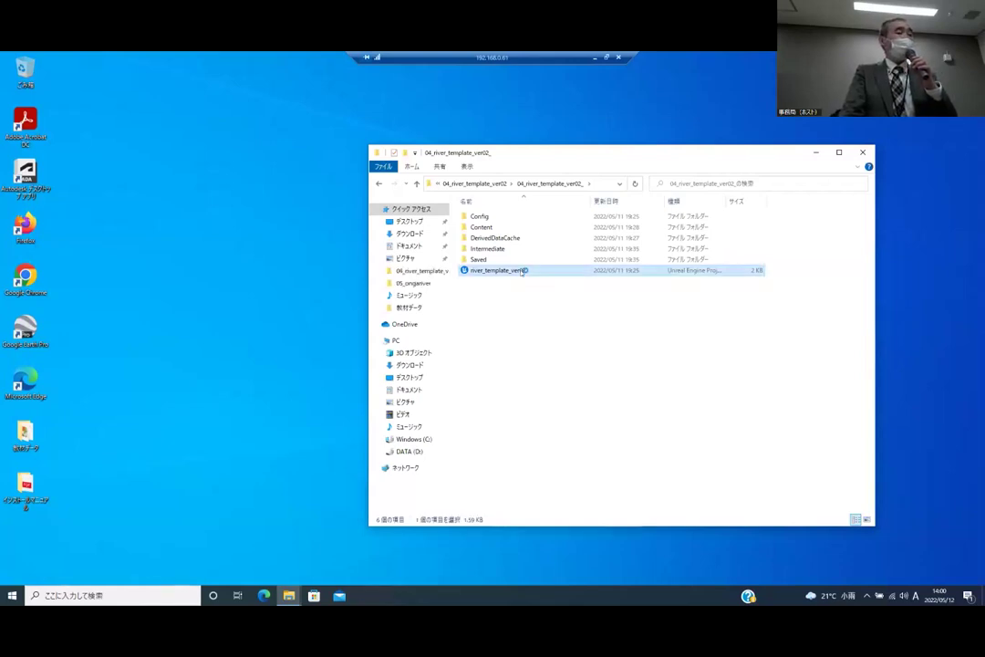
pyautogui.doubleClick(522, 271)
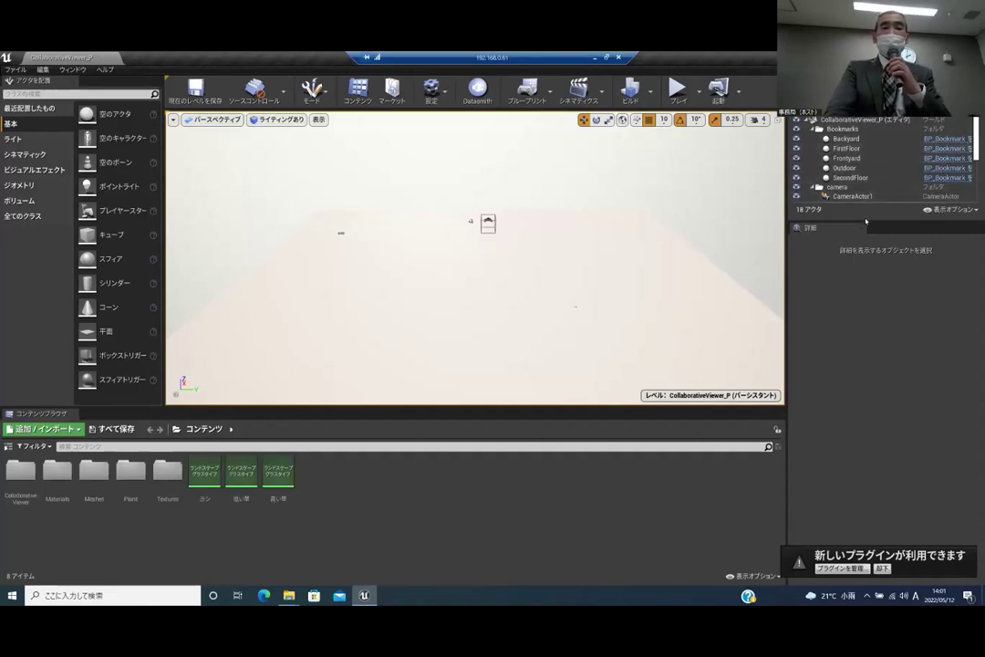
# Switch the editor to Landscape mode and enlarge the World Outliner and the viewport
pyautogui.moveTo(871, 218); pyautogui.dragTo(872, 355)
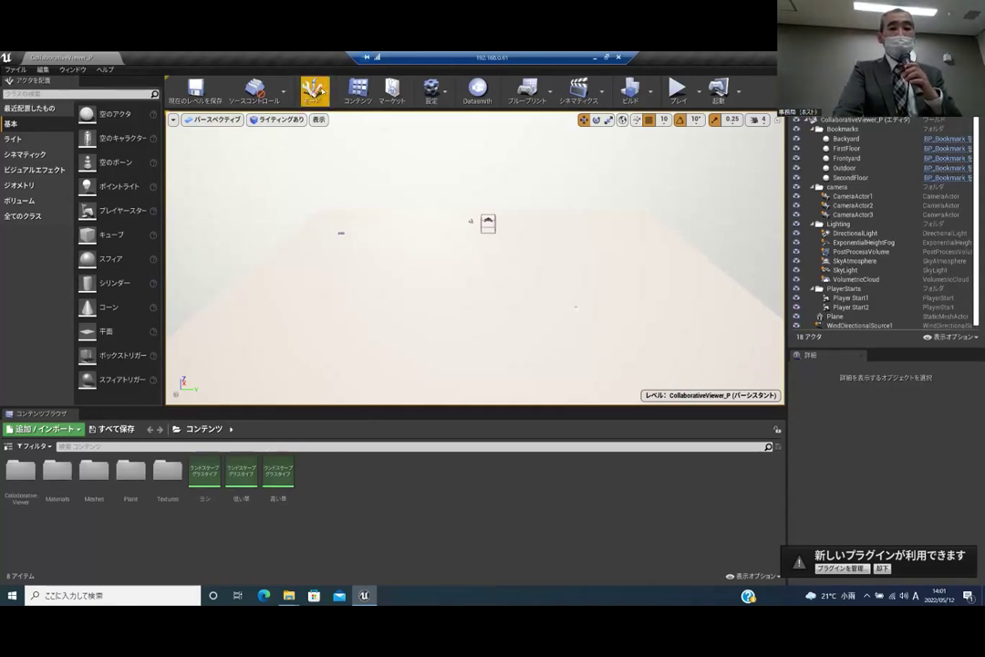
pyautogui.click(314, 88)
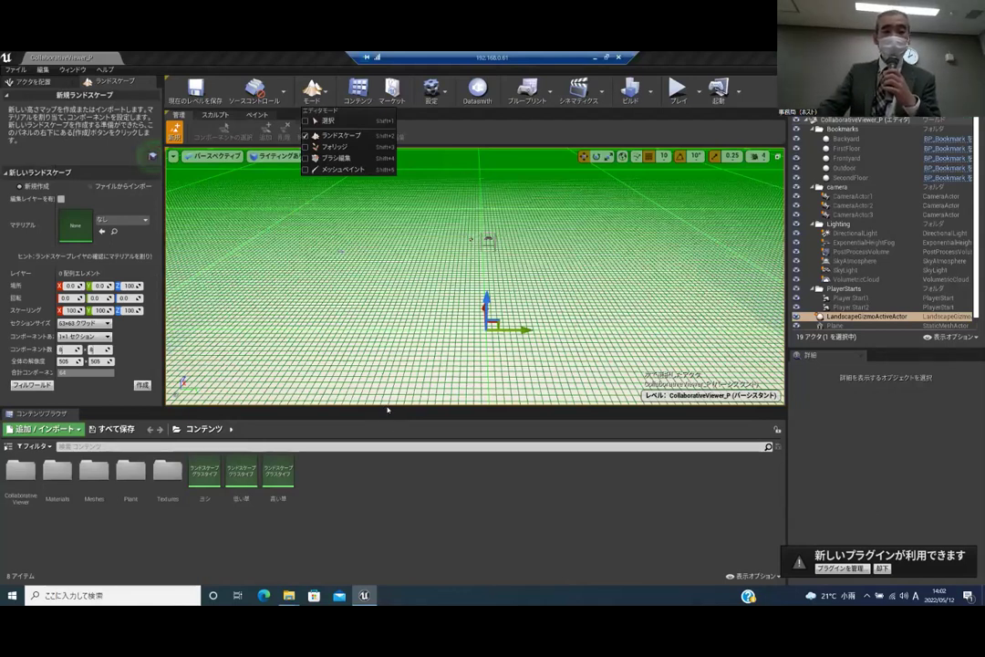
pyautogui.click(387, 425)
pyautogui.moveTo(386, 425); pyautogui.dragTo(386, 455)
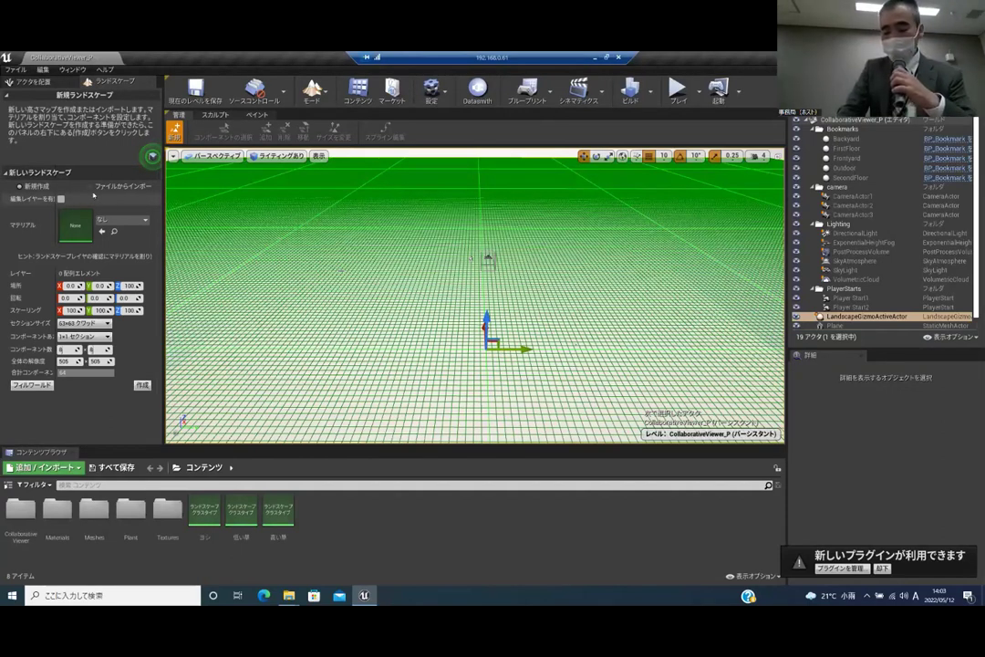
# Set the new landscape to import from file and load the 0-0 PNG from 教材データ/03_output as its heightmap
pyautogui.click(95, 185)
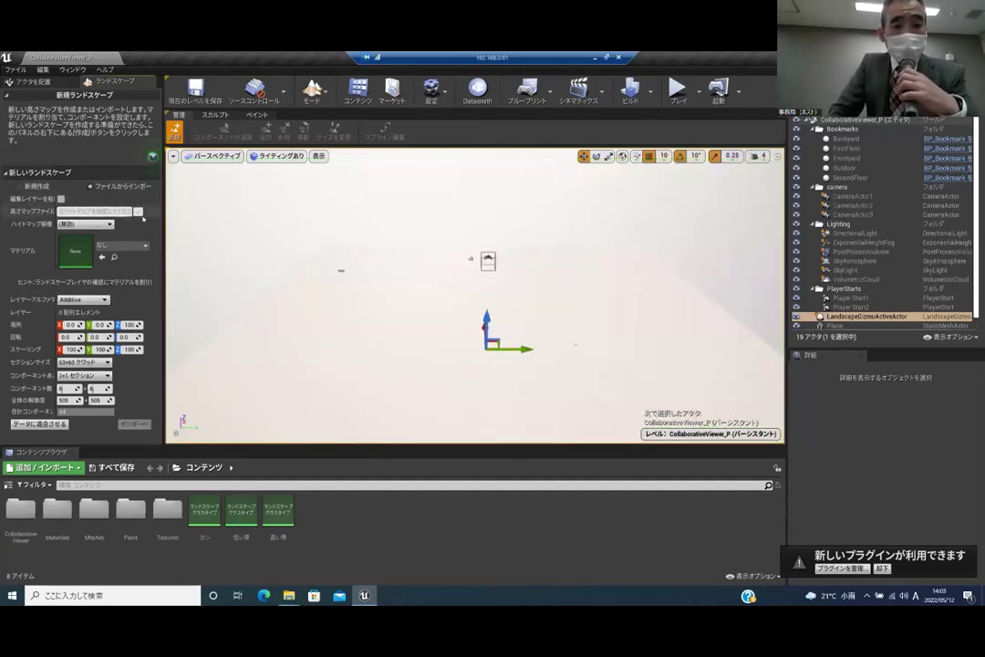
pyautogui.moveTo(160, 217); pyautogui.dragTo(209, 217)
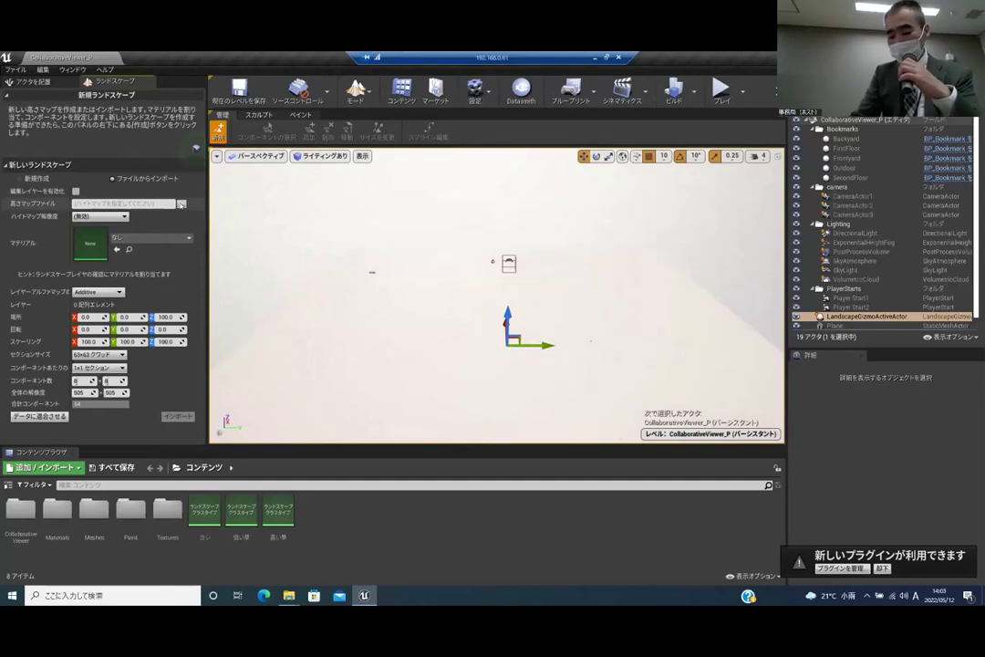
pyautogui.click(181, 204)
pyautogui.scroll(5, 40, 134)
pyautogui.click(42, 131)
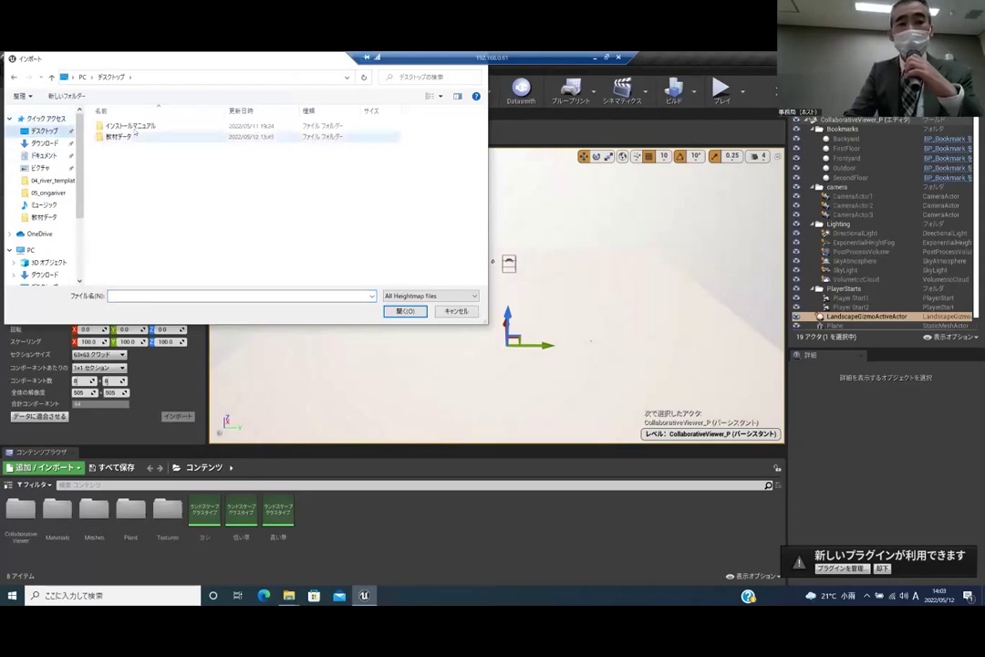
pyautogui.doubleClick(123, 136)
pyautogui.click(132, 137)
pyautogui.click(133, 136)
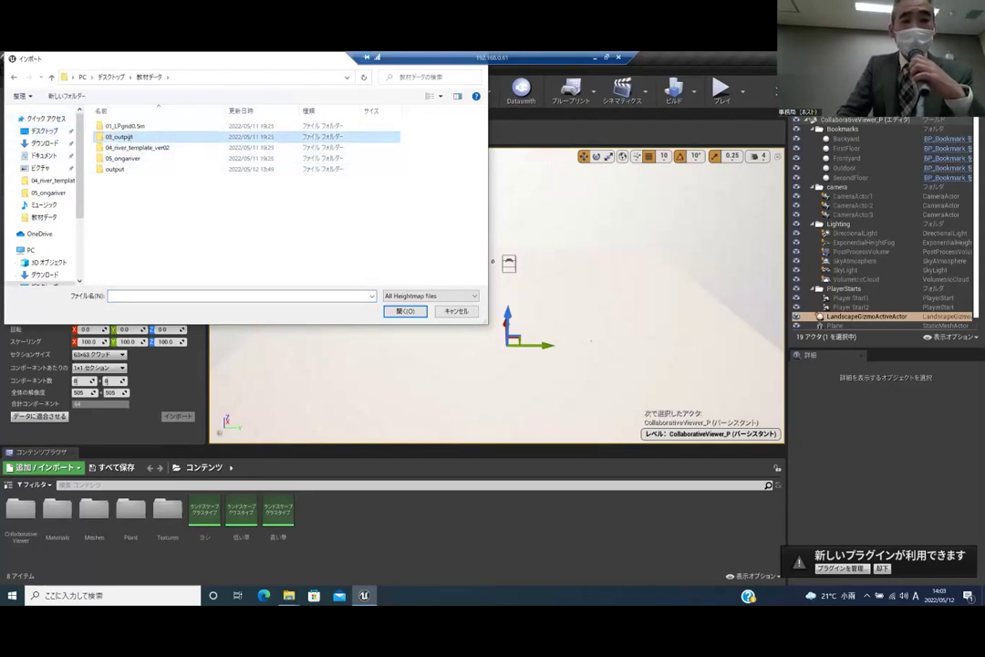
pyautogui.doubleClick(152, 137)
pyautogui.click(123, 136)
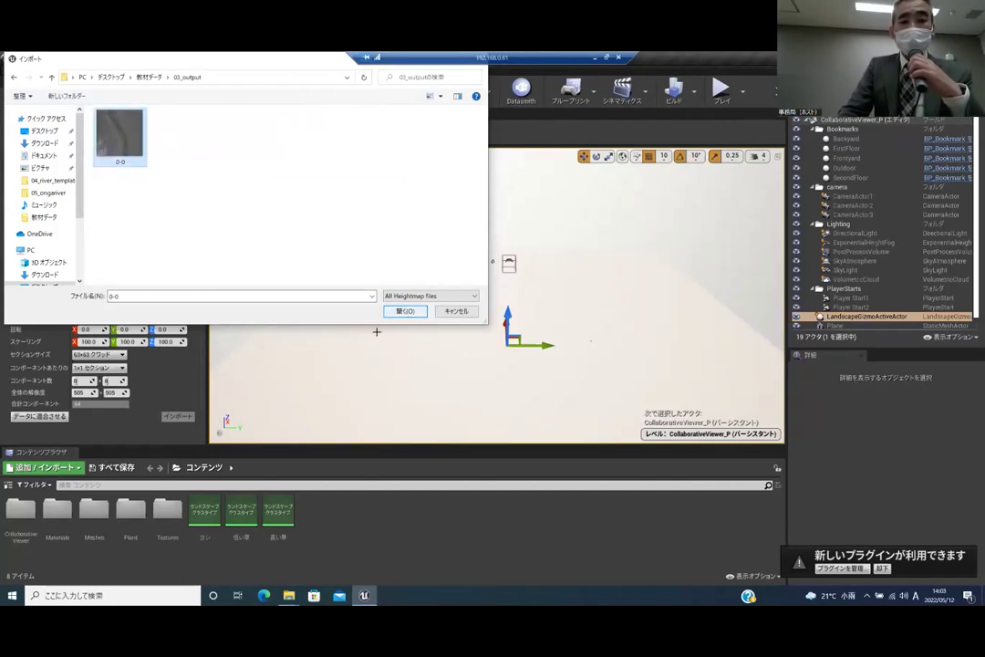
pyautogui.click(404, 311)
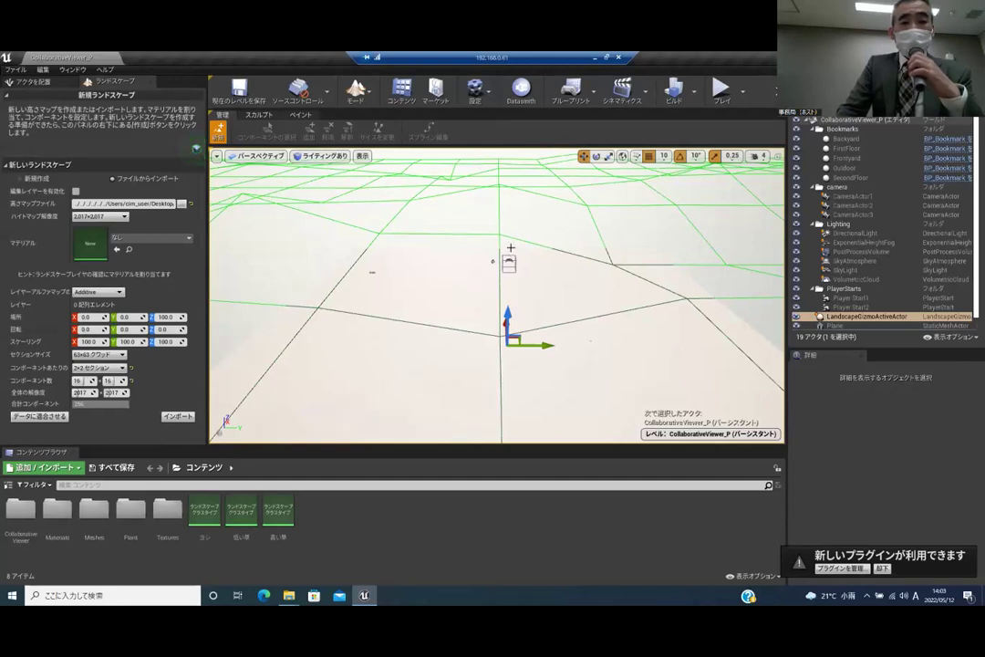
# Import the landscape from the loaded heightmap and look over the terrain around the white plane from several directions
pyautogui.moveTo(519, 248); pyautogui.dragTo(526, 211, button='right')
pyautogui.moveTo(501, 301); pyautogui.dragTo(501, 300, button='right')
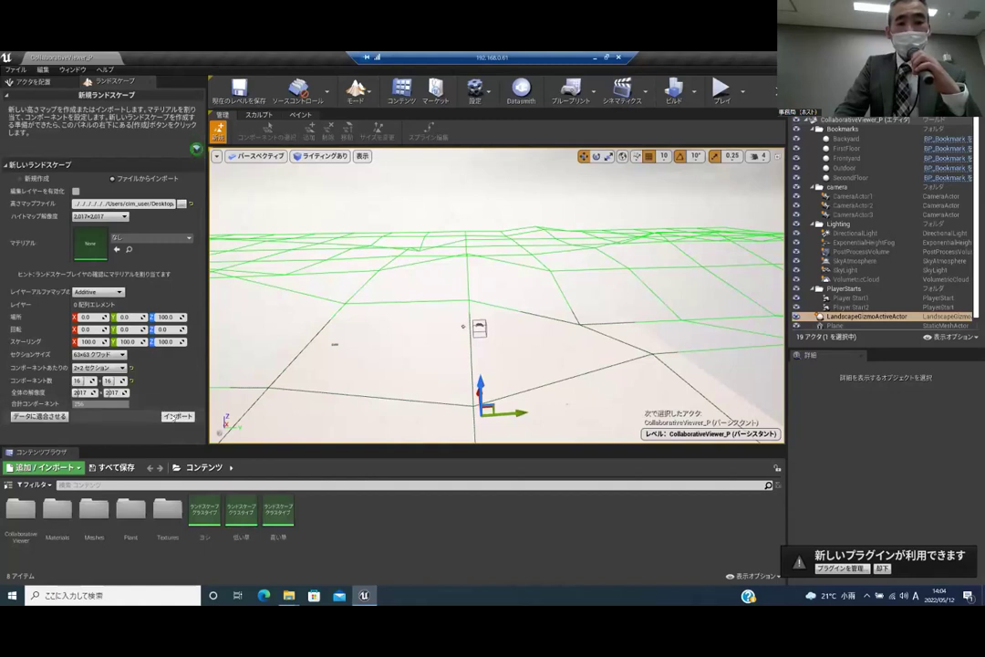
pyautogui.click(174, 417)
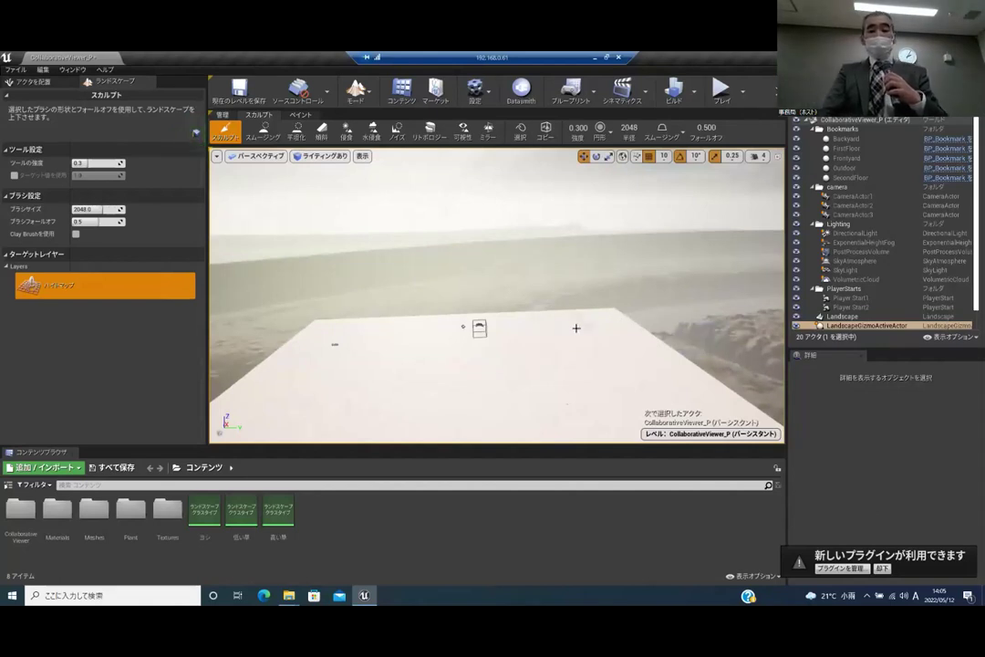
pyautogui.scroll(-1, 819, 310)
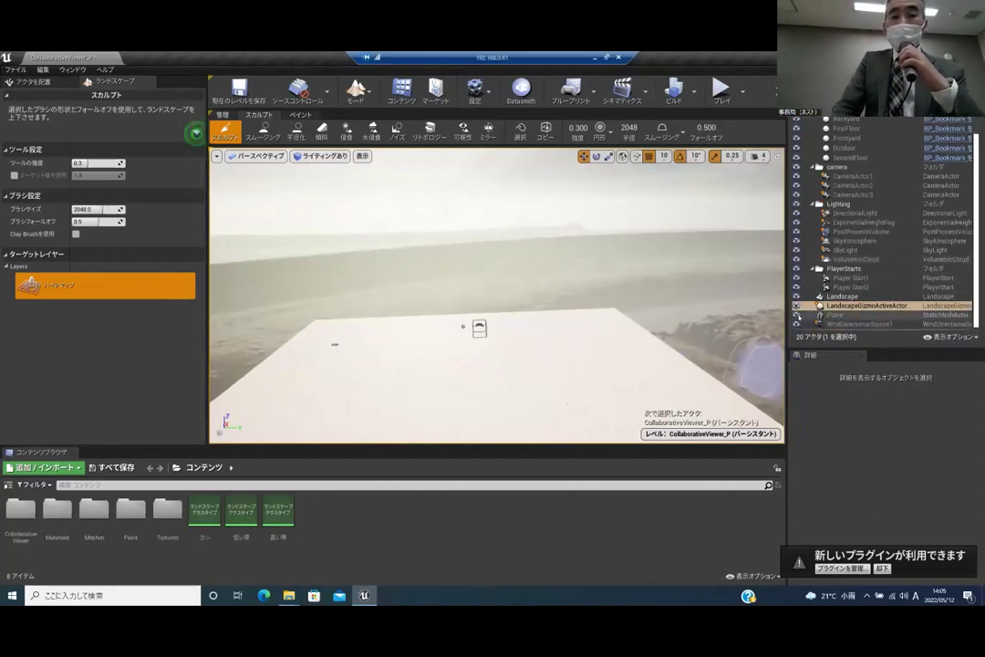
pyautogui.moveTo(462, 195); pyautogui.dragTo(267, 207, button='right')
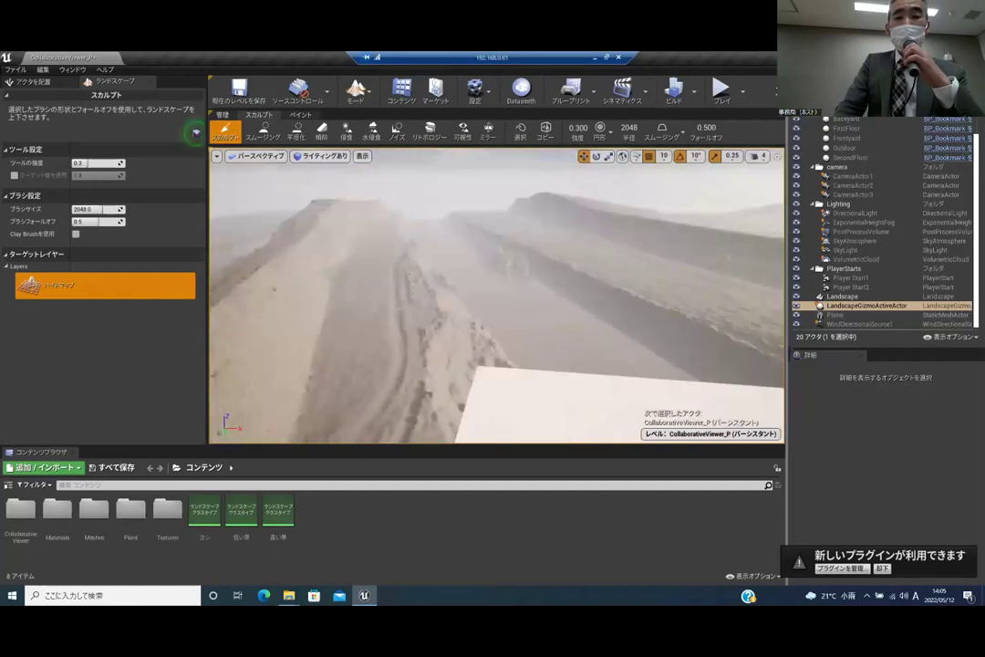
pyautogui.moveTo(533, 299); pyautogui.dragTo(492, 335, button='right')
pyautogui.moveTo(698, 311)
pyautogui.mouseDown(button='right')
pyautogui.moveTo(661, 300)
pyautogui.moveTo(688, 295)
pyautogui.moveTo(728, 345)
pyautogui.mouseUp(button='right')
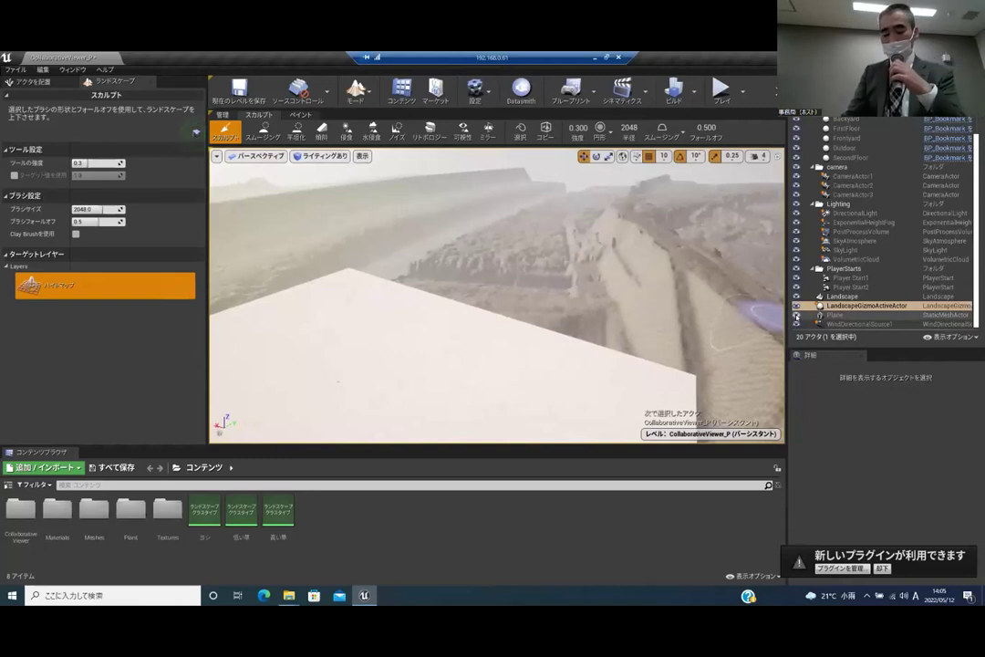
# Hide the white Plane in the World Outliner and look over the uncovered terrain
pyautogui.click(796, 315)
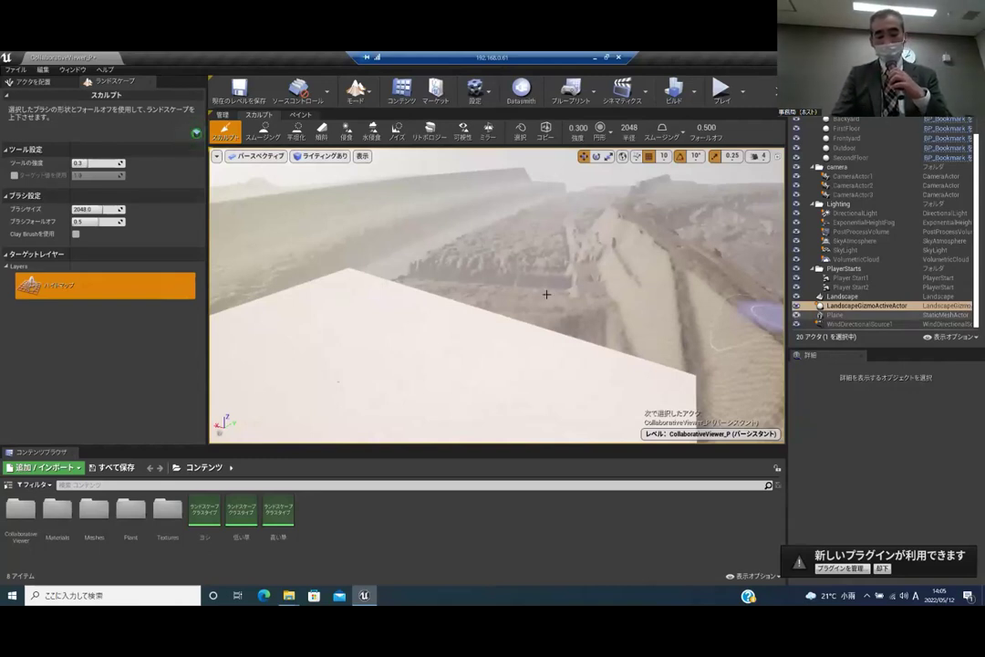
pyautogui.moveTo(521, 283); pyautogui.dragTo(479, 293, button='right')
pyautogui.moveTo(515, 332)
pyautogui.mouseDown(button='right')
pyautogui.moveTo(554, 377)
pyautogui.moveTo(515, 349)
pyautogui.moveTo(558, 336)
pyautogui.moveTo(589, 347)
pyautogui.mouseUp(button='right')
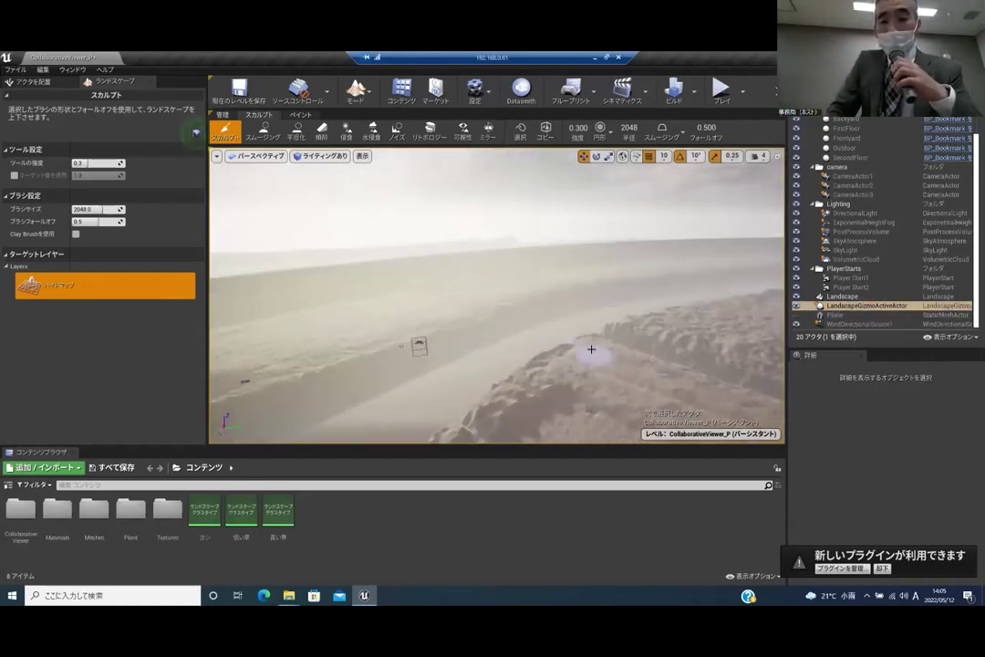
# Select the Landscape actor, enlarge the details area, and set its X and Y scale to 50
pyautogui.click(831, 297)
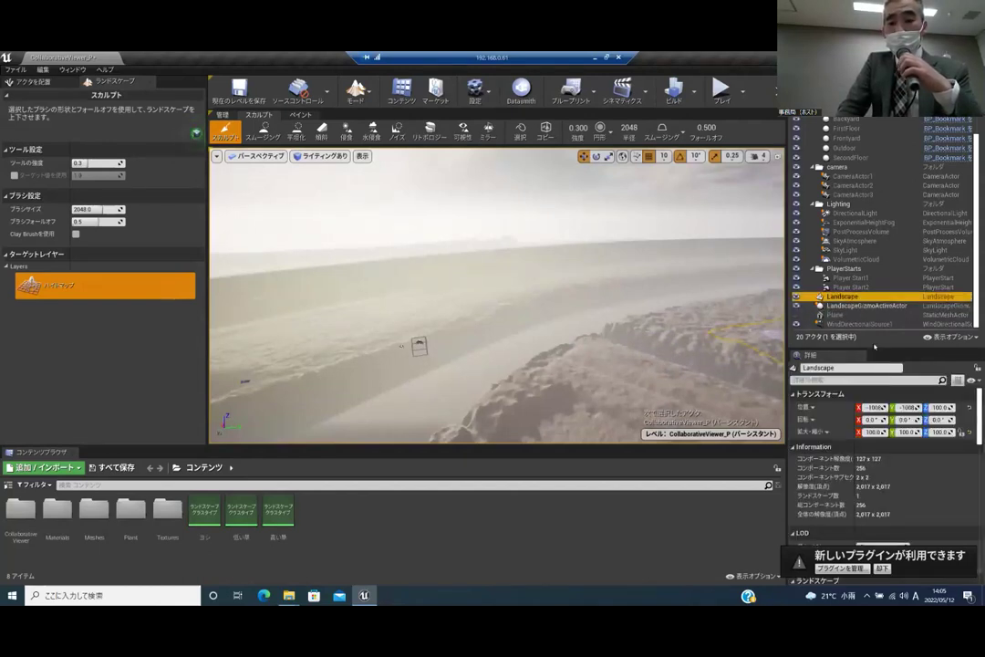
pyautogui.moveTo(880, 348); pyautogui.dragTo(886, 224)
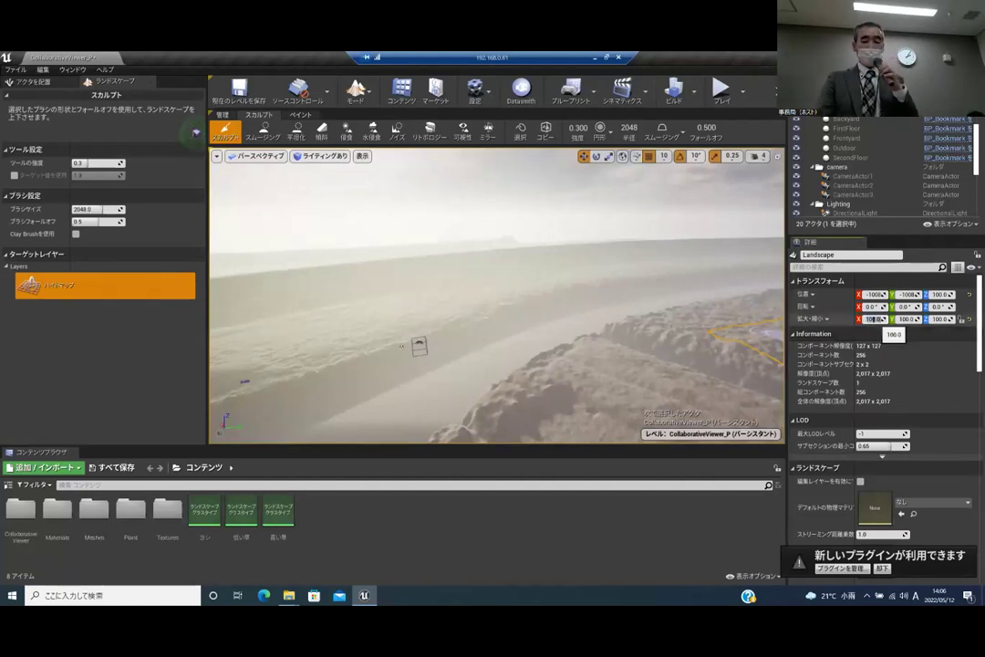
pyautogui.click(868, 319)
pyautogui.write('50')
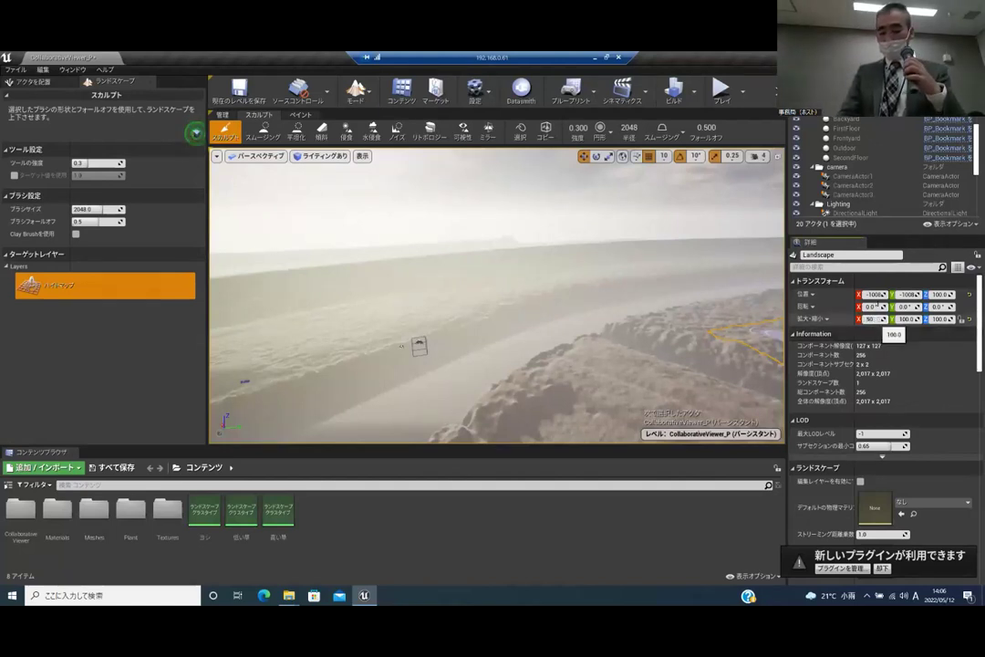
pyautogui.press('Return')
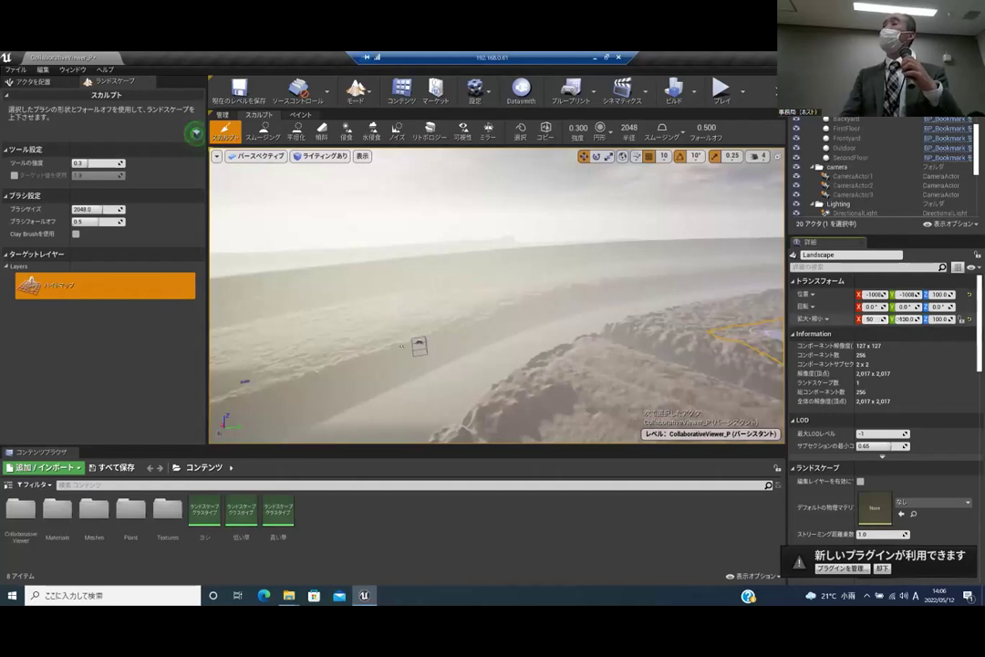
pyautogui.click(904, 319)
pyautogui.write('50')
pyautogui.press('Return')
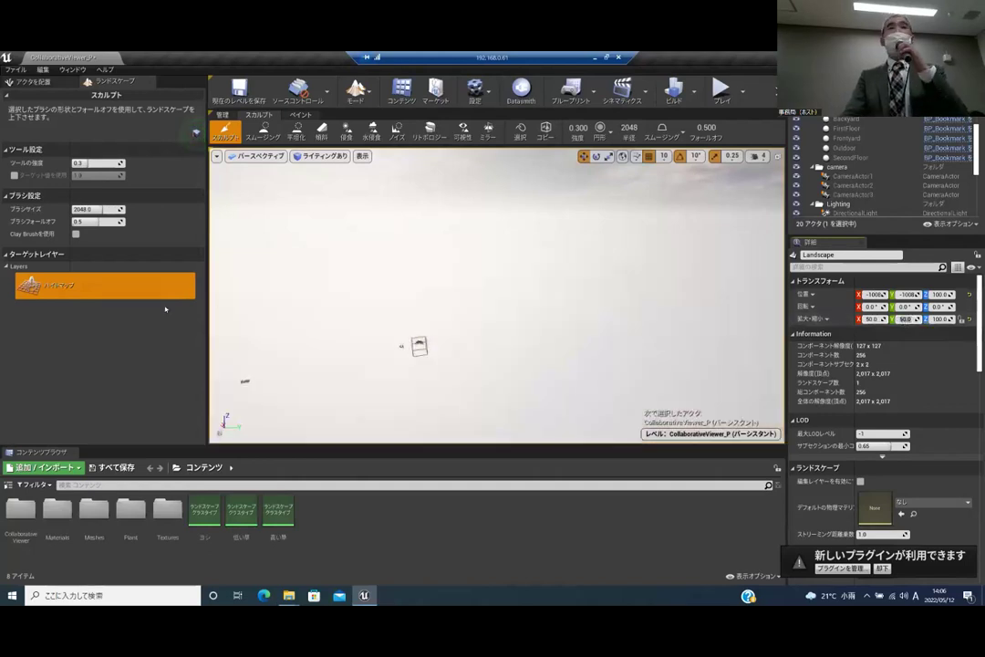
# Inspect the rescaled terrain from several directions and set the Landscape's Z scale to 12.8
pyautogui.moveTo(544, 312)
pyautogui.mouseDown(button='right')
pyautogui.moveTo(310, 388)
pyautogui.moveTo(217, 336)
pyautogui.mouseUp(button='right')
pyautogui.moveTo(326, 336); pyautogui.dragTo(210, 332, button='right')
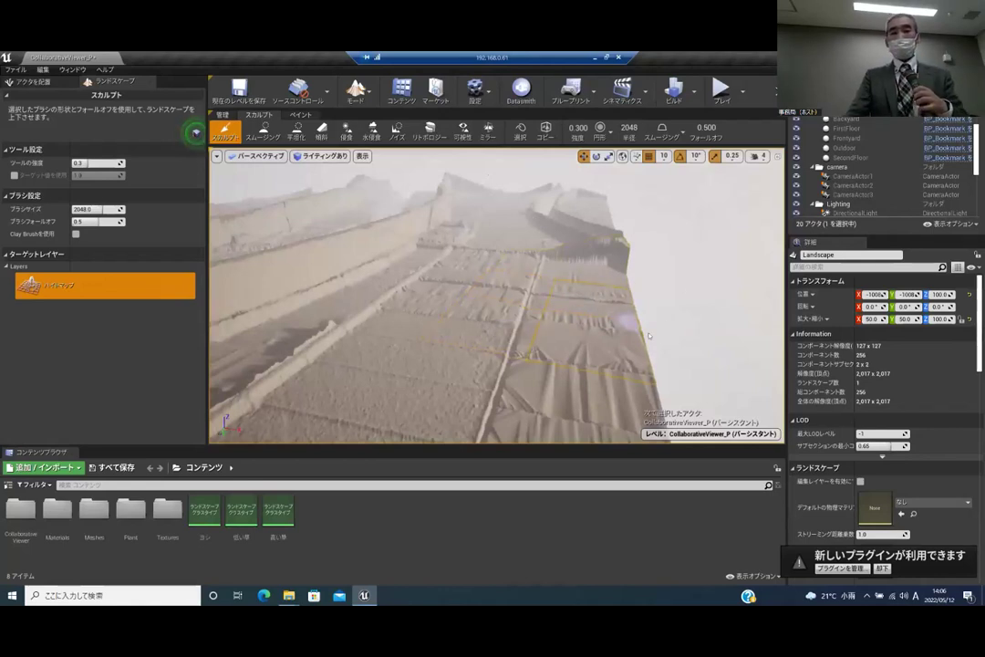
pyautogui.moveTo(626, 320)
pyautogui.mouseDown(button='right')
pyautogui.moveTo(511, 301)
pyautogui.moveTo(693, 351)
pyautogui.moveTo(590, 337)
pyautogui.moveTo(538, 273)
pyautogui.moveTo(547, 269)
pyautogui.moveTo(510, 260)
pyautogui.moveTo(525, 256)
pyautogui.moveTo(520, 274)
pyautogui.moveTo(506, 255)
pyautogui.moveTo(487, 269)
pyautogui.moveTo(483, 246)
pyautogui.mouseUp(button='right')
pyautogui.moveTo(570, 233)
pyautogui.mouseDown(button='right')
pyautogui.moveTo(575, 219)
pyautogui.moveTo(583, 246)
pyautogui.mouseUp(button='right')
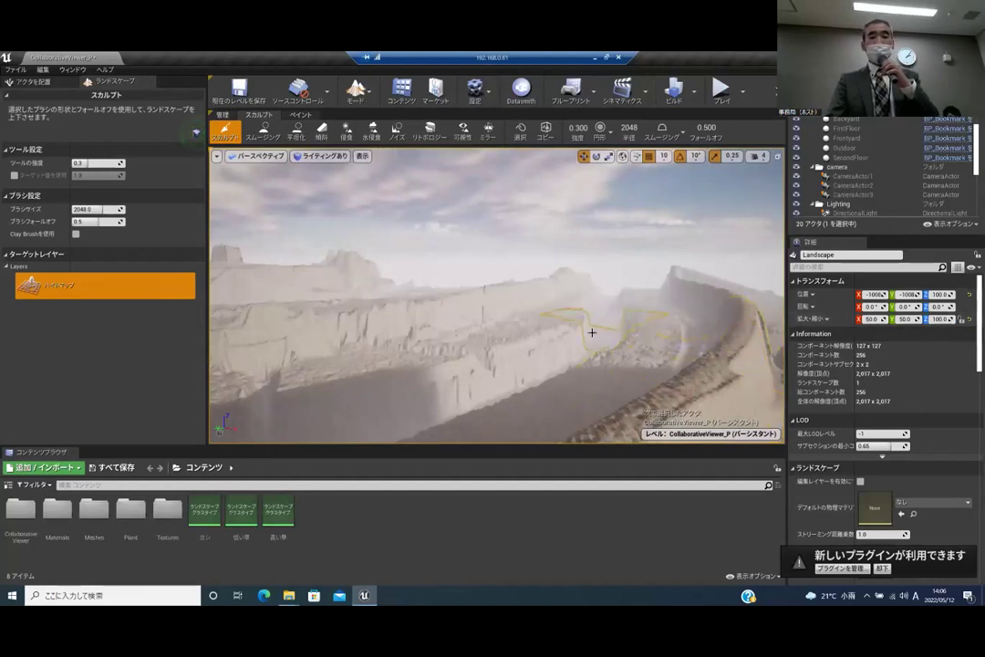
pyautogui.moveTo(600, 327); pyautogui.dragTo(600, 329, button='right')
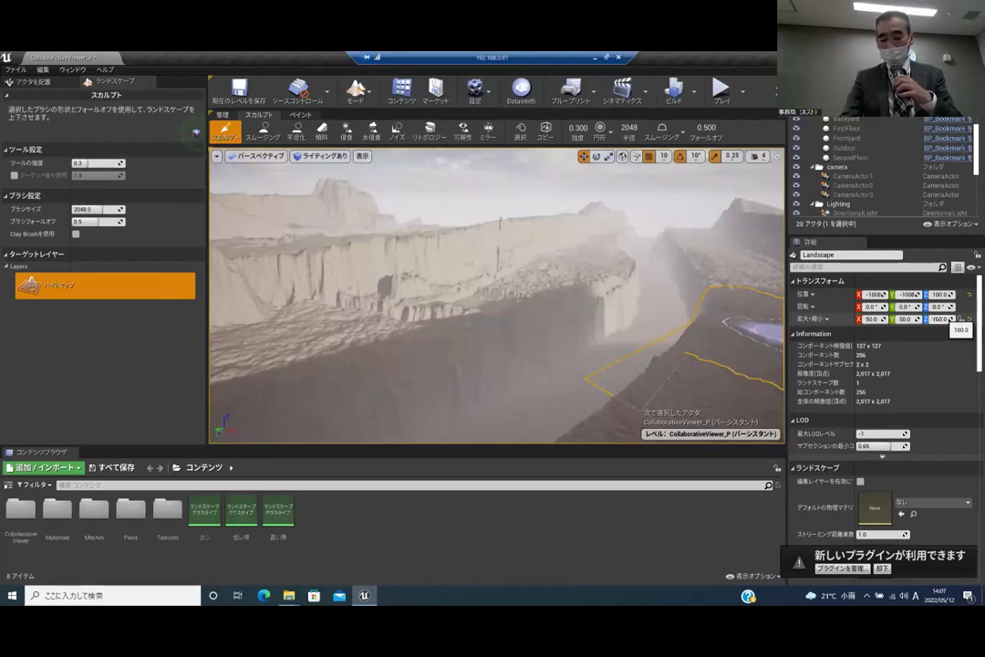
pyautogui.click(939, 320)
pyautogui.write('160')
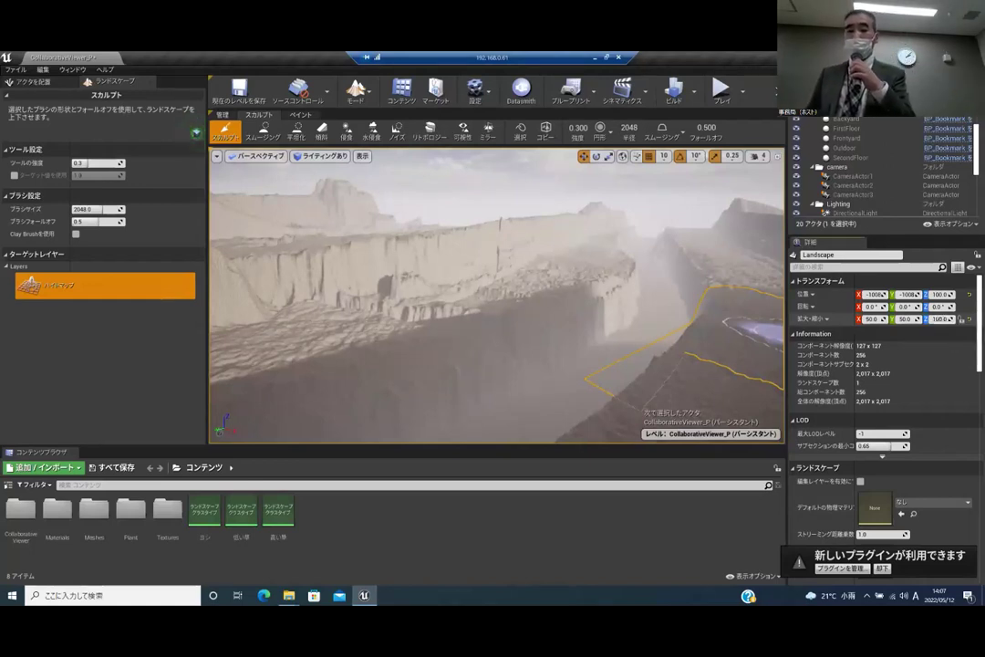
pyautogui.click(938, 318)
pyautogui.press('BackSpace')
pyautogui.write('12.8')
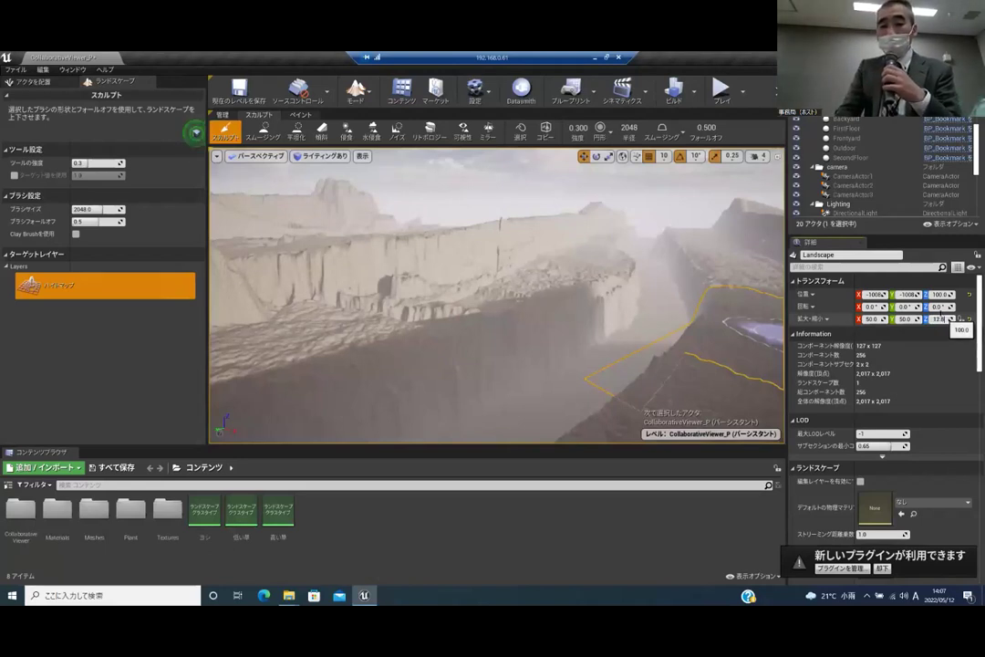
pyautogui.press('Return')
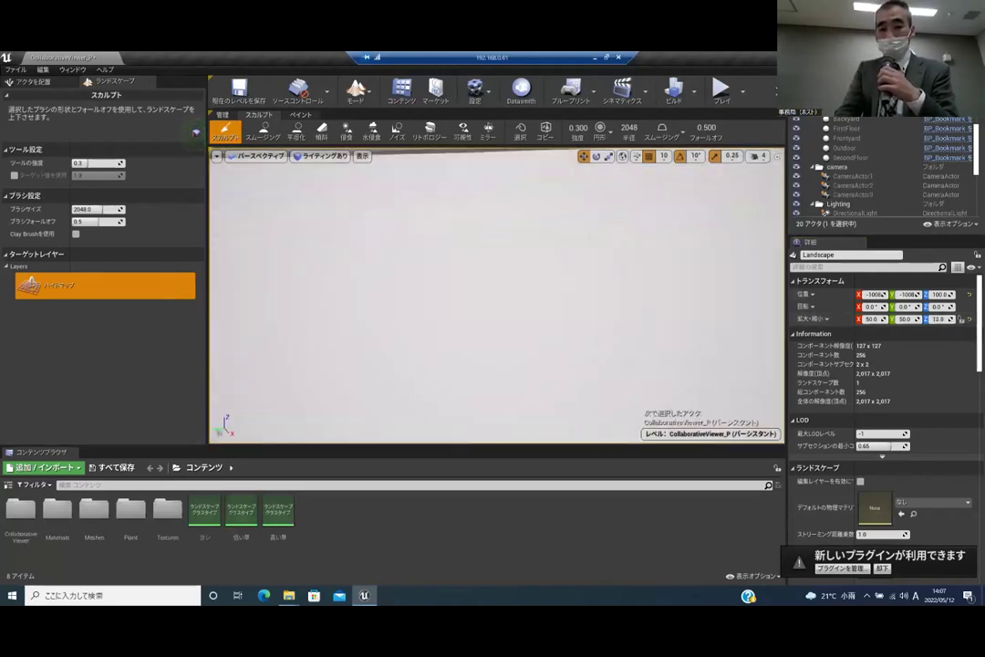
# Set the Landscape's Z location to 3276.8 and bring the river channel back into view
pyautogui.moveTo(550, 288); pyautogui.dragTo(547, 299, button='right')
pyautogui.scroll(-5, 547, 299)
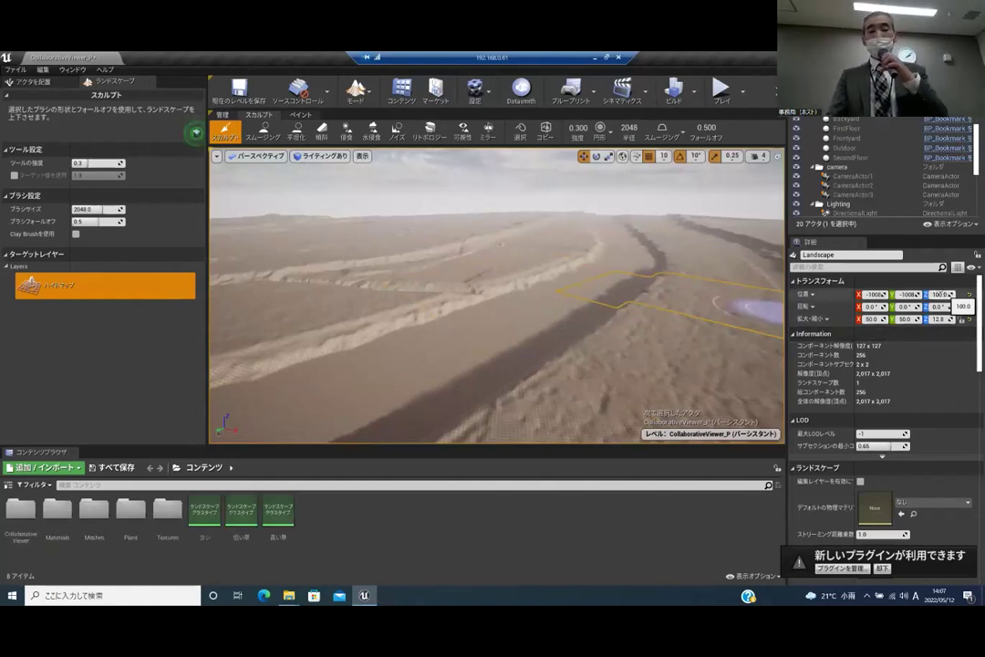
pyautogui.click(944, 295)
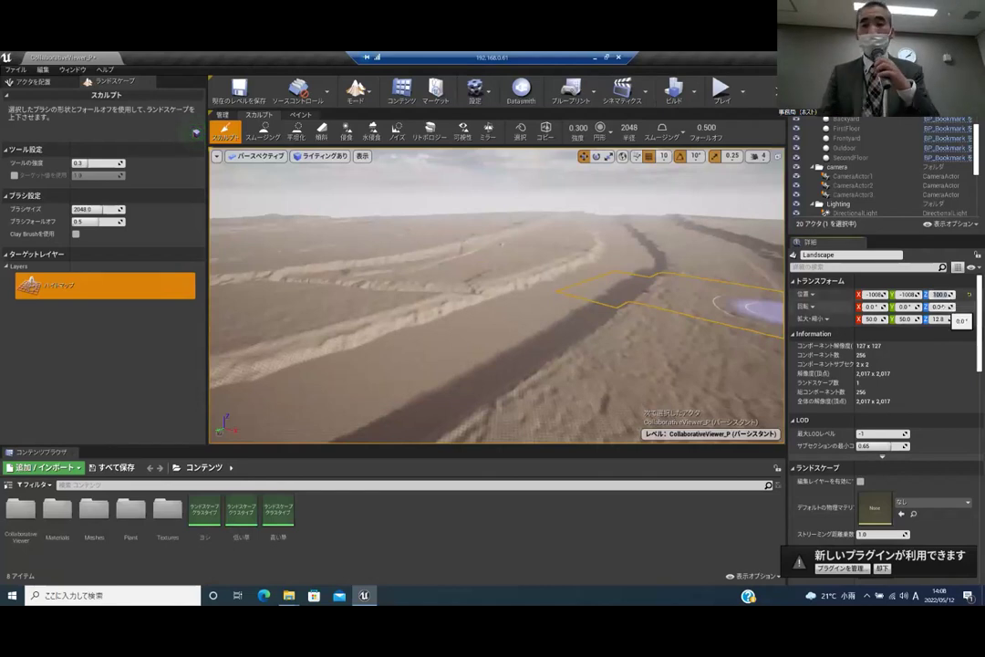
pyautogui.press('BackSpace')
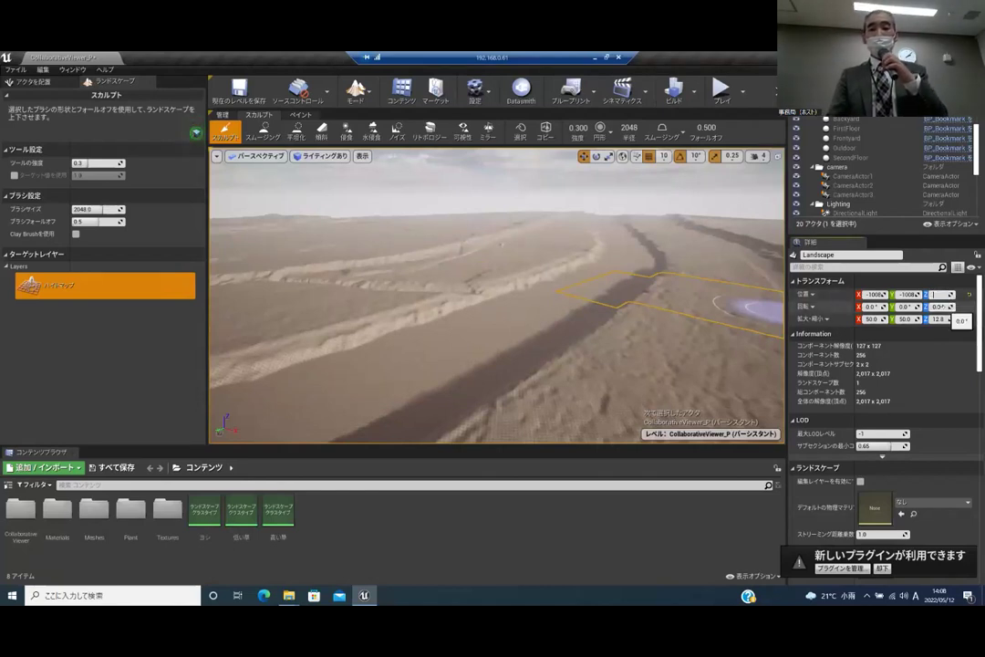
pyautogui.write('3276.8')
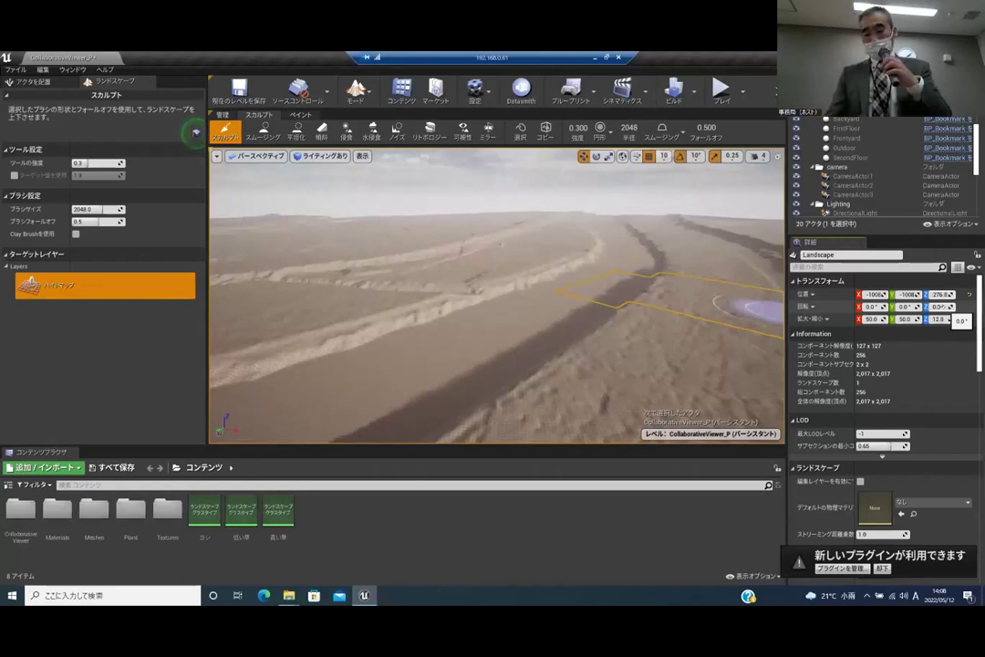
pyautogui.press('Return')
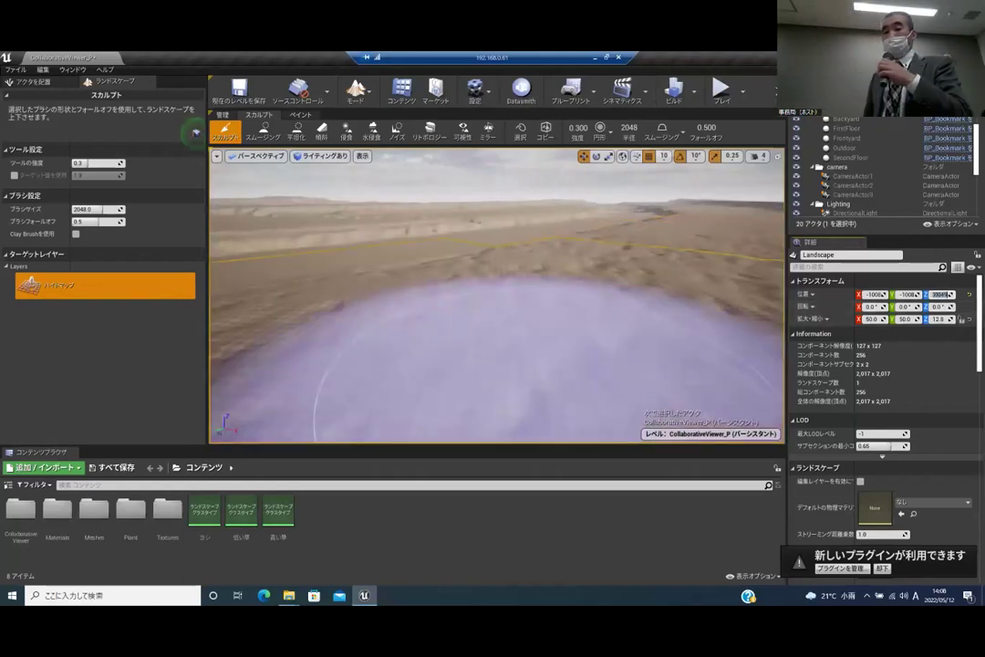
pyautogui.rightClick(527, 344)
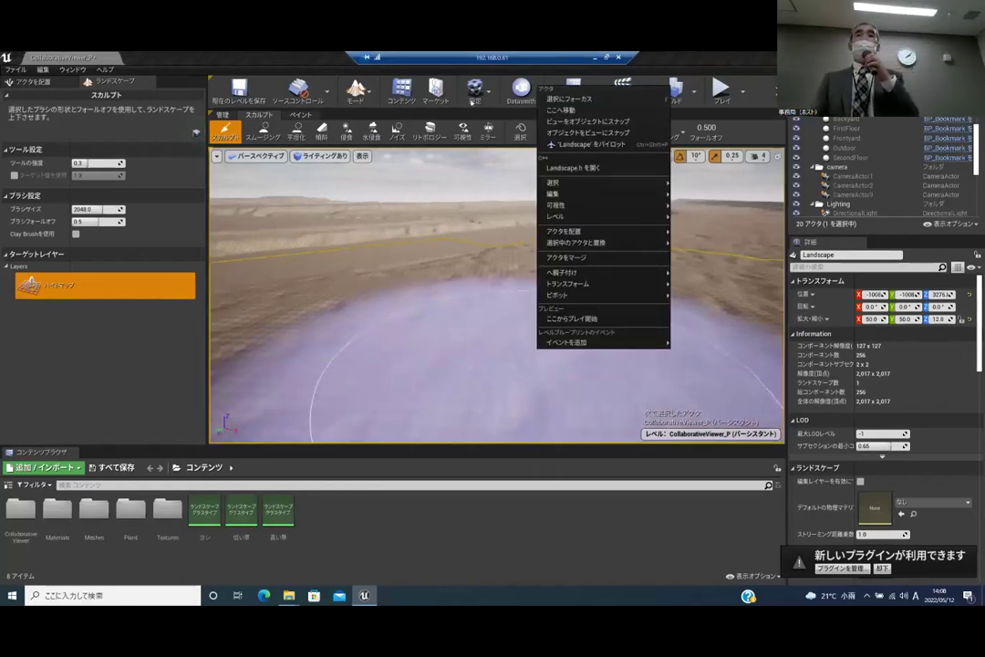
pyautogui.moveTo(455, 260)
pyautogui.mouseDown()
pyautogui.moveTo(478, 249)
pyautogui.moveTo(498, 258)
pyautogui.moveTo(476, 271)
pyautogui.mouseUp()
pyautogui.moveTo(478, 269)
pyautogui.mouseDown(button='right')
pyautogui.moveTo(487, 236)
pyautogui.moveTo(473, 239)
pyautogui.moveTo(479, 287)
pyautogui.moveTo(476, 237)
pyautogui.mouseUp(button='right')
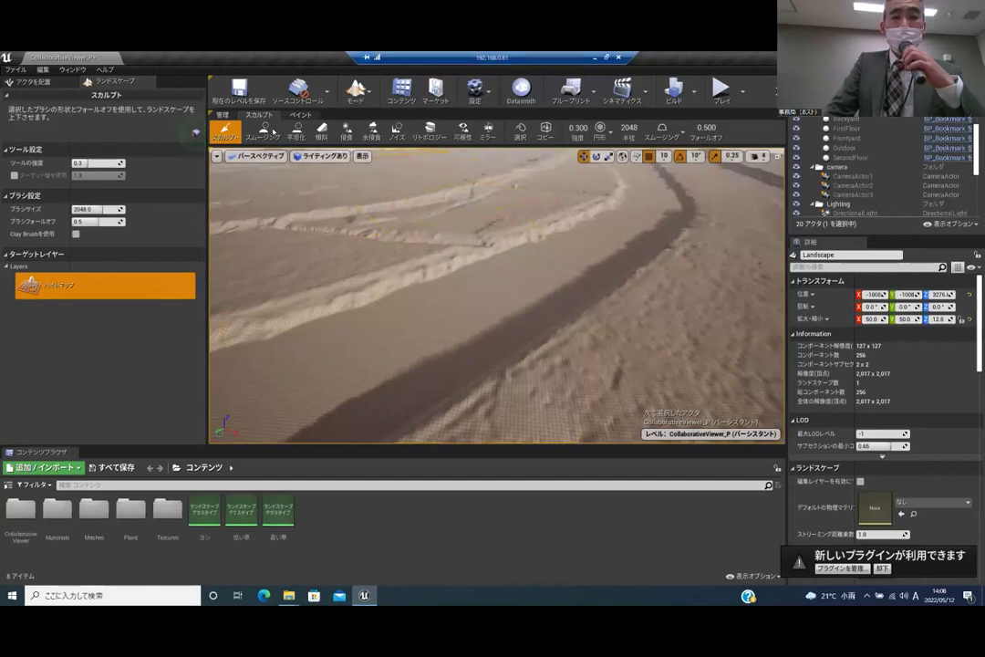
# Enable the Flatten tool's target height and use its picker to read the terrain elevation at several points beside the dark channel
pyautogui.click(296, 132)
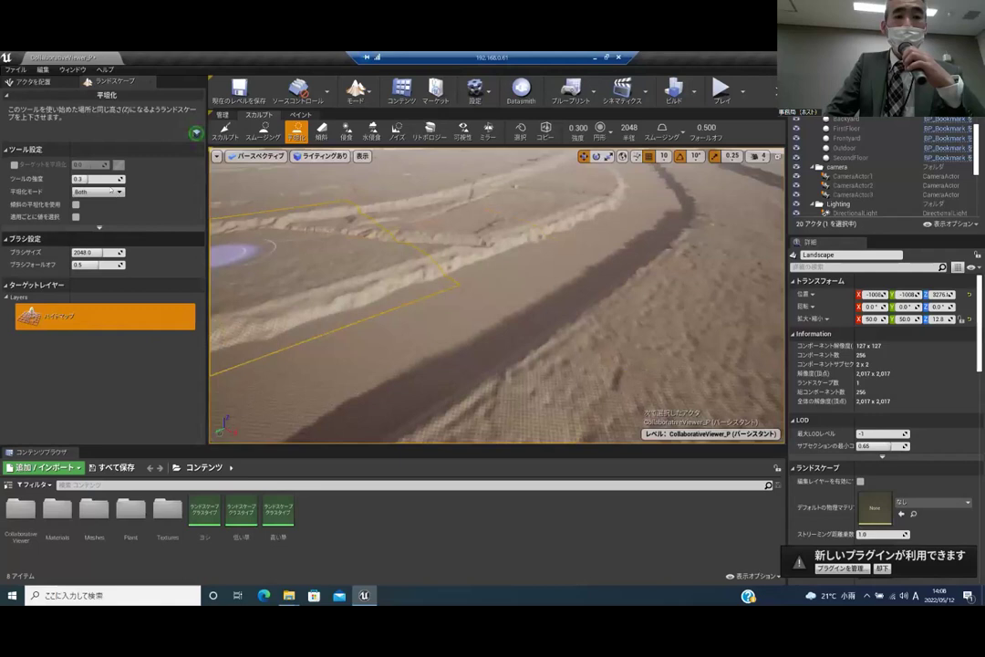
pyautogui.click(14, 164)
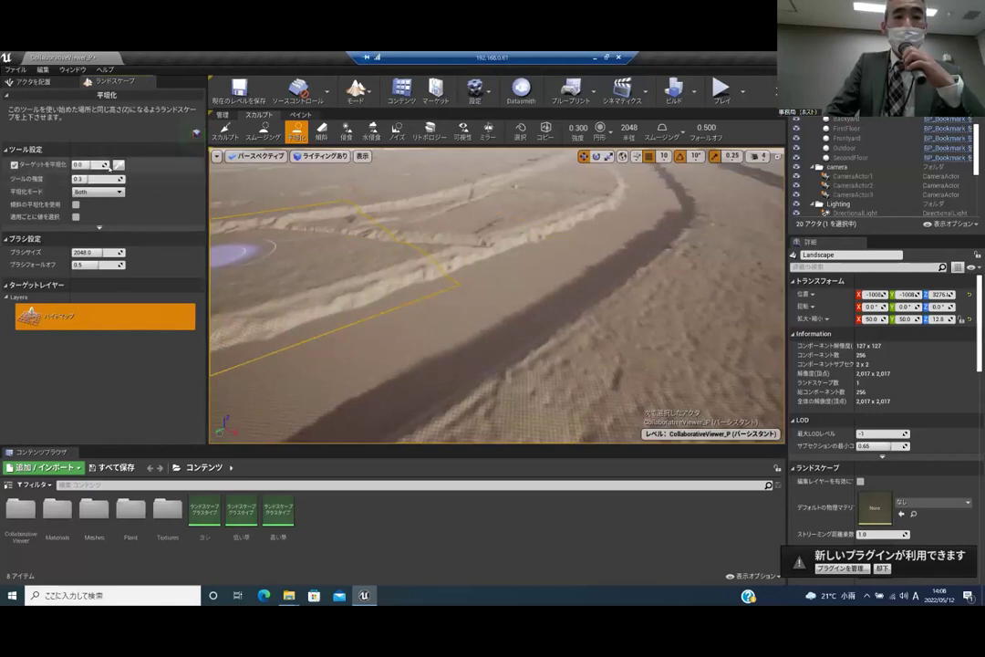
pyautogui.click(117, 166)
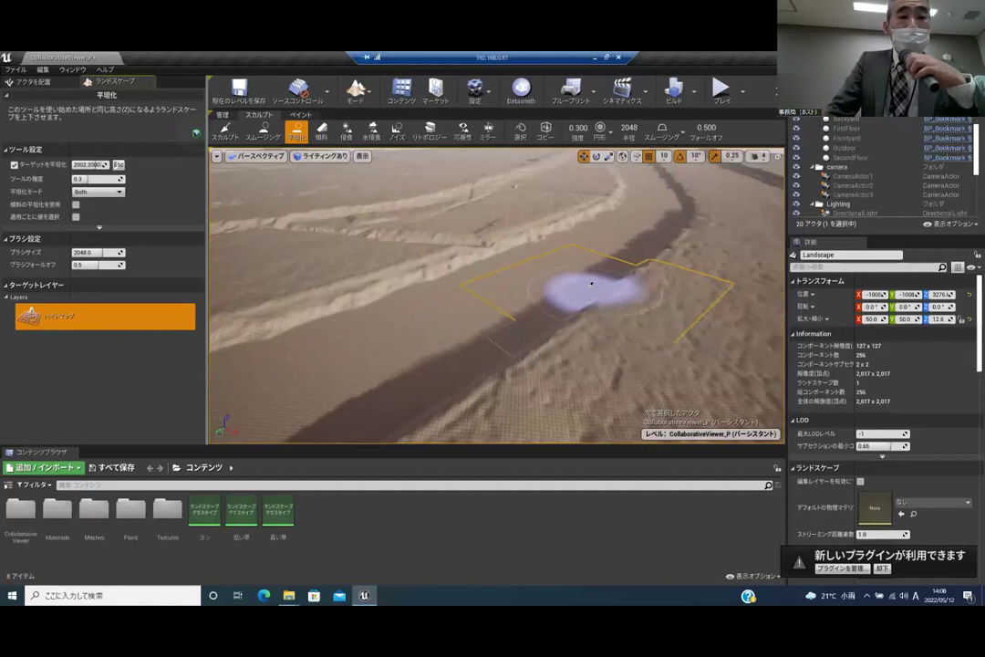
pyautogui.click(592, 278)
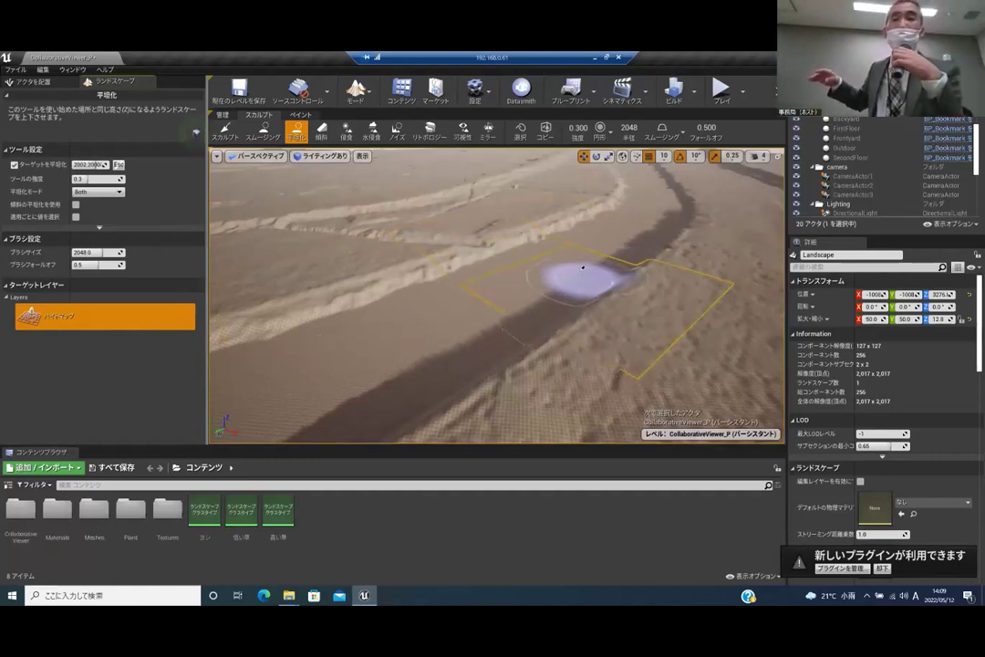
pyautogui.click(570, 261)
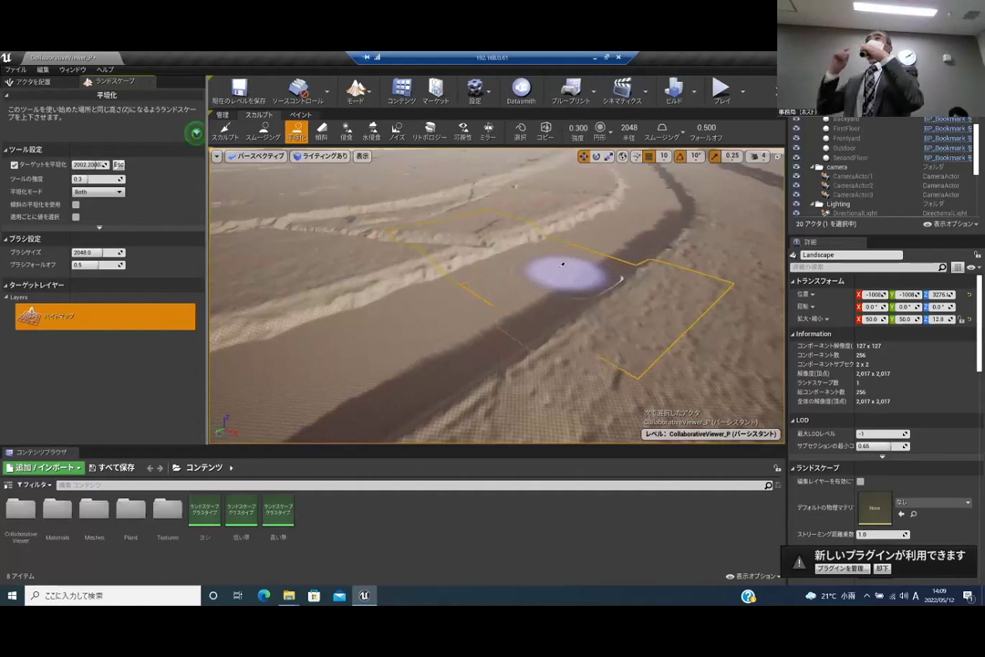
pyautogui.click(553, 265)
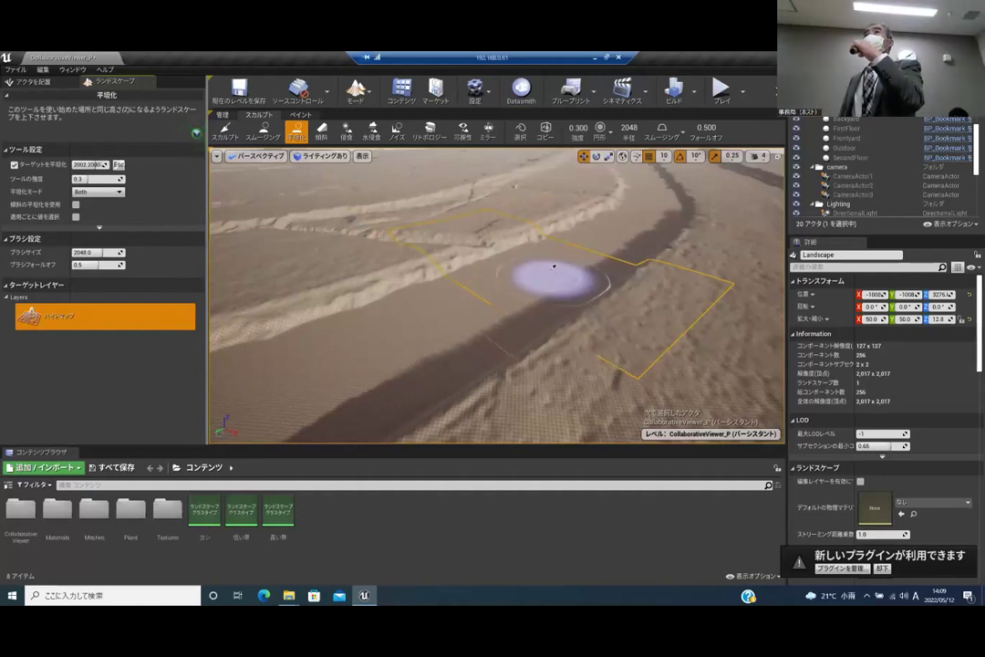
pyautogui.click(550, 266)
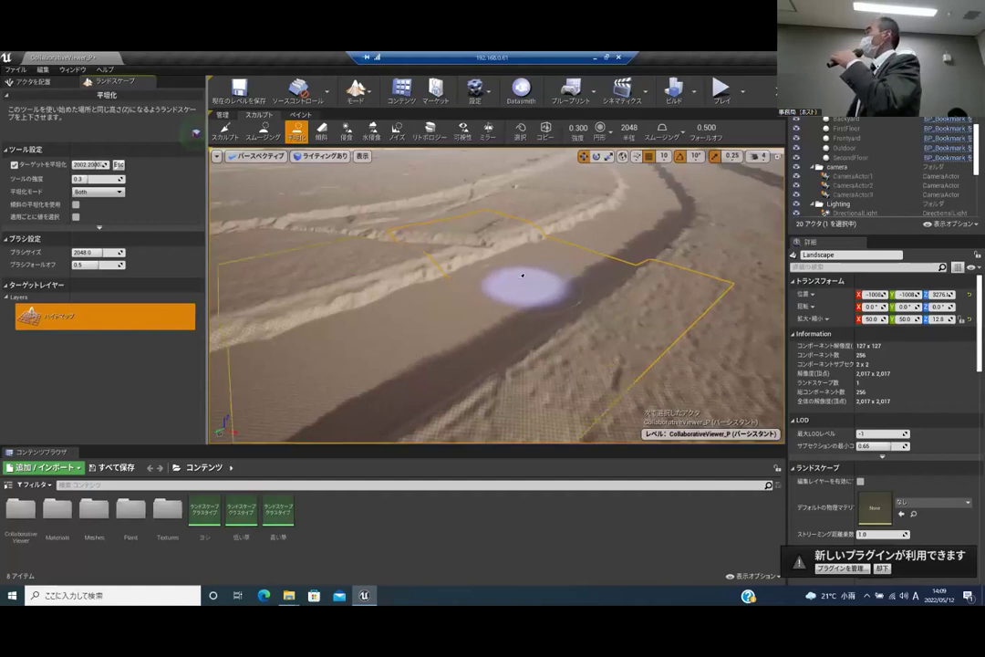
pyautogui.click(513, 284)
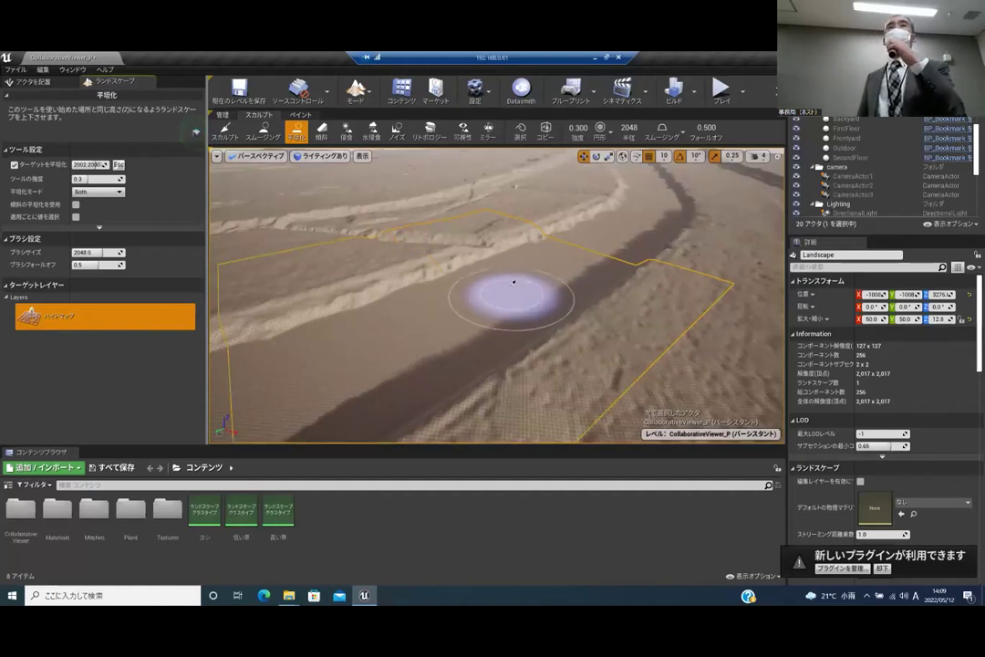
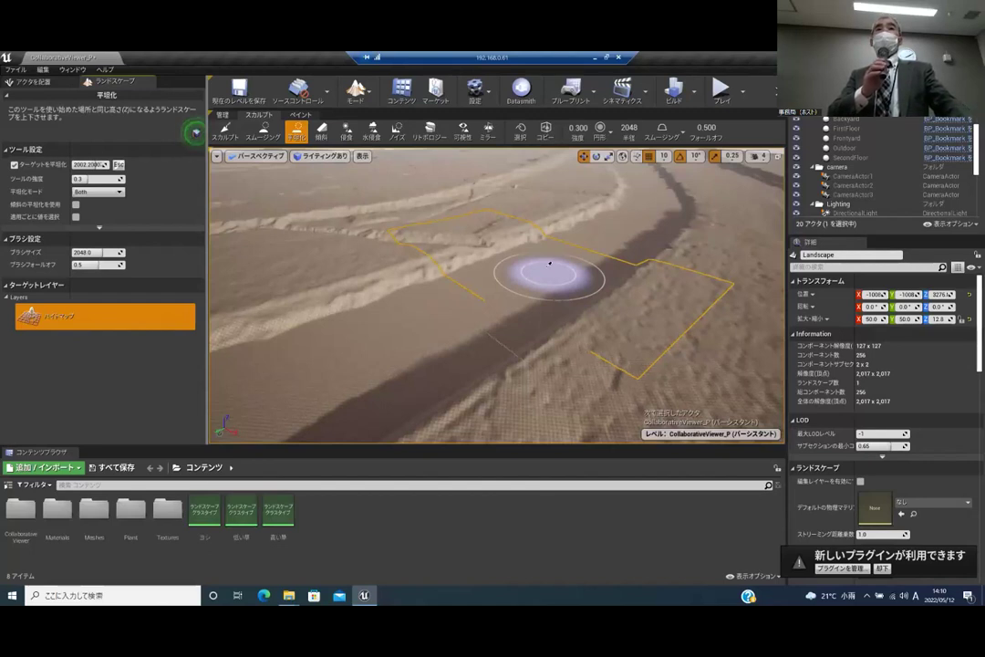
pyautogui.moveTo(549, 263); pyautogui.dragTo(549, 262, button='right')
pyautogui.rightClick(545, 272)
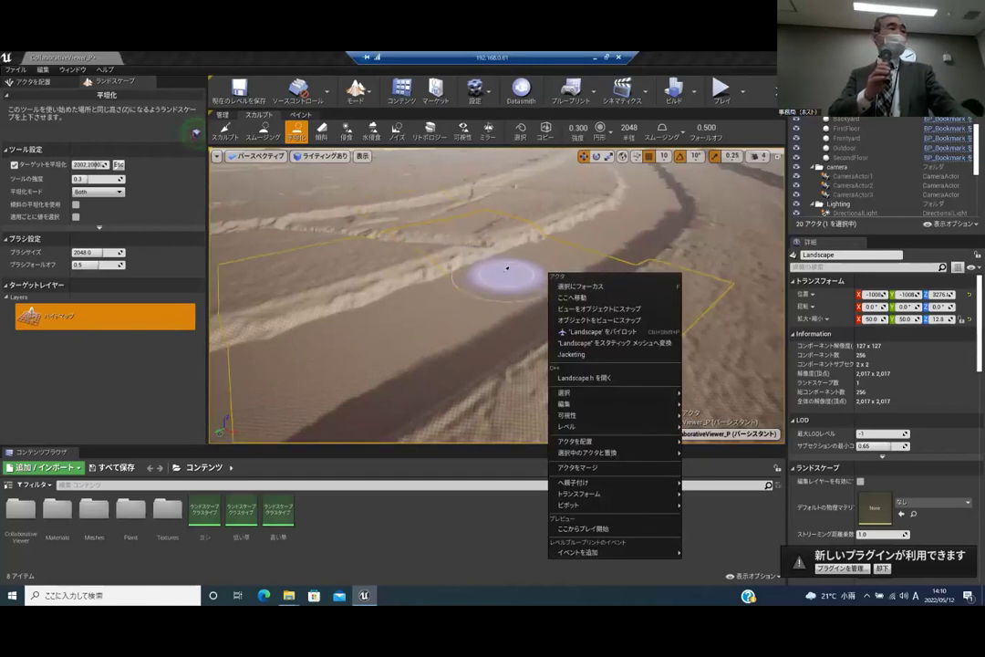
# Switch the editor from Landscape mode to Select mode and look along the river channel and banks
pyautogui.click(357, 91)
pyautogui.click(370, 121)
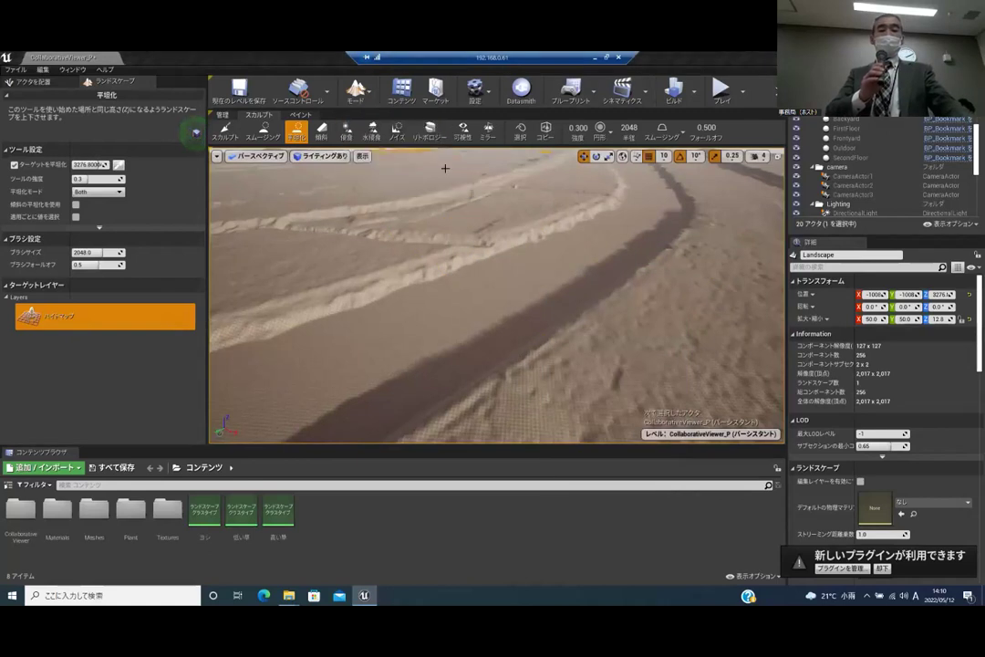
pyautogui.moveTo(469, 228); pyautogui.dragTo(541, 123, button='right')
pyautogui.press('w')
pyautogui.press('w')
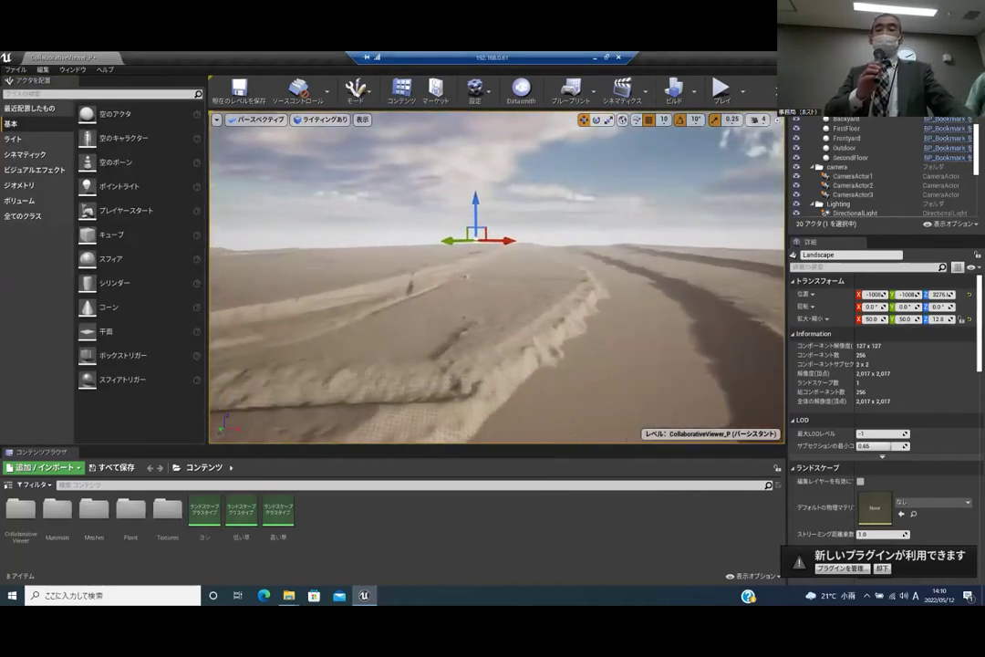
pyautogui.press('a')
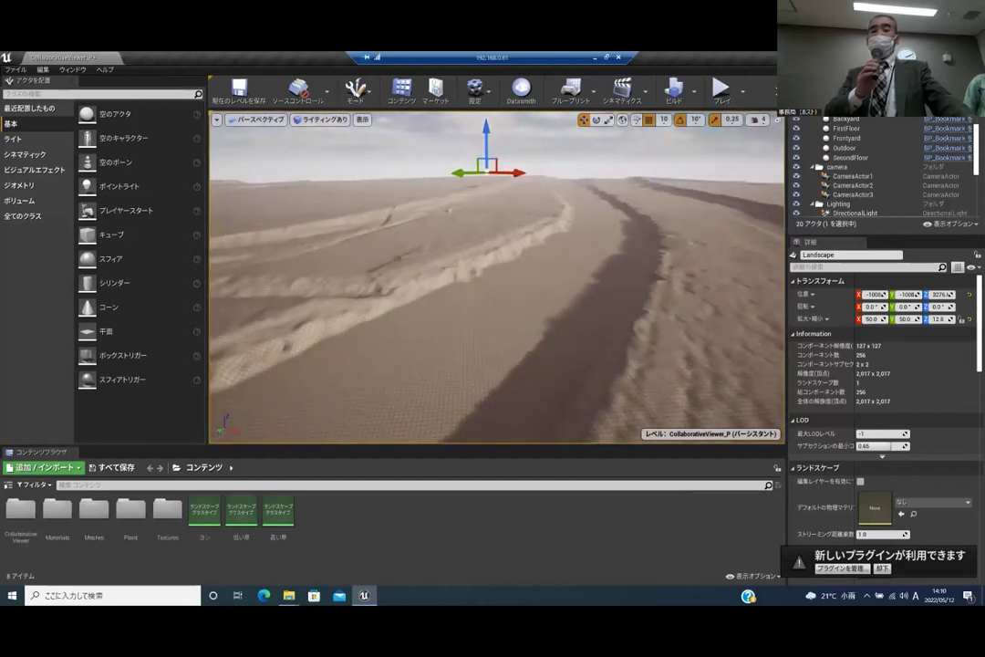
pyautogui.scroll(3, 506, 282)
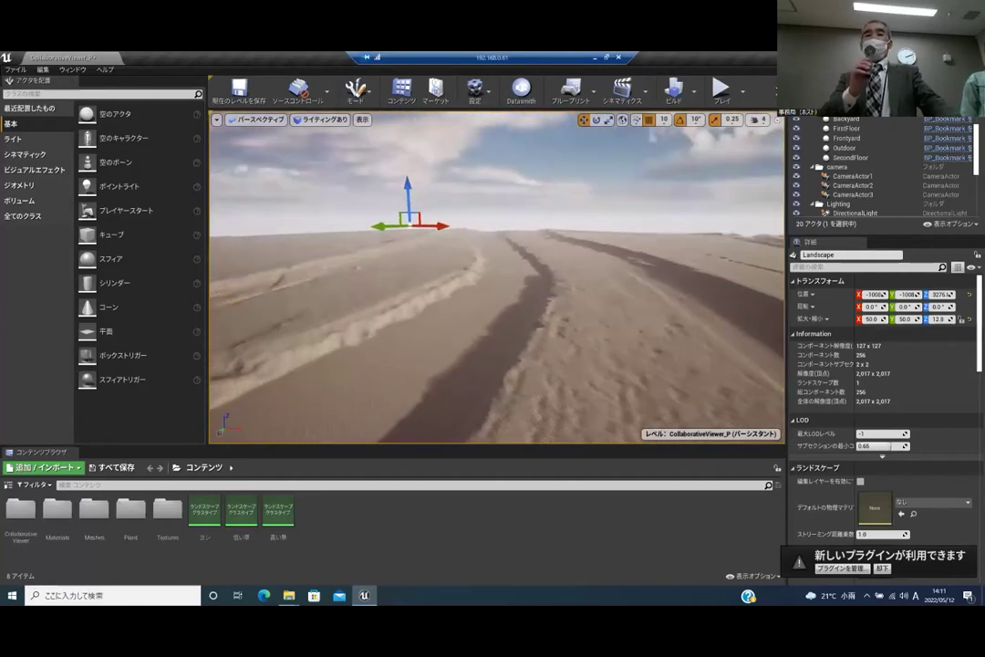
pyautogui.moveTo(439, 249); pyautogui.dragTo(528, 273, button='right')
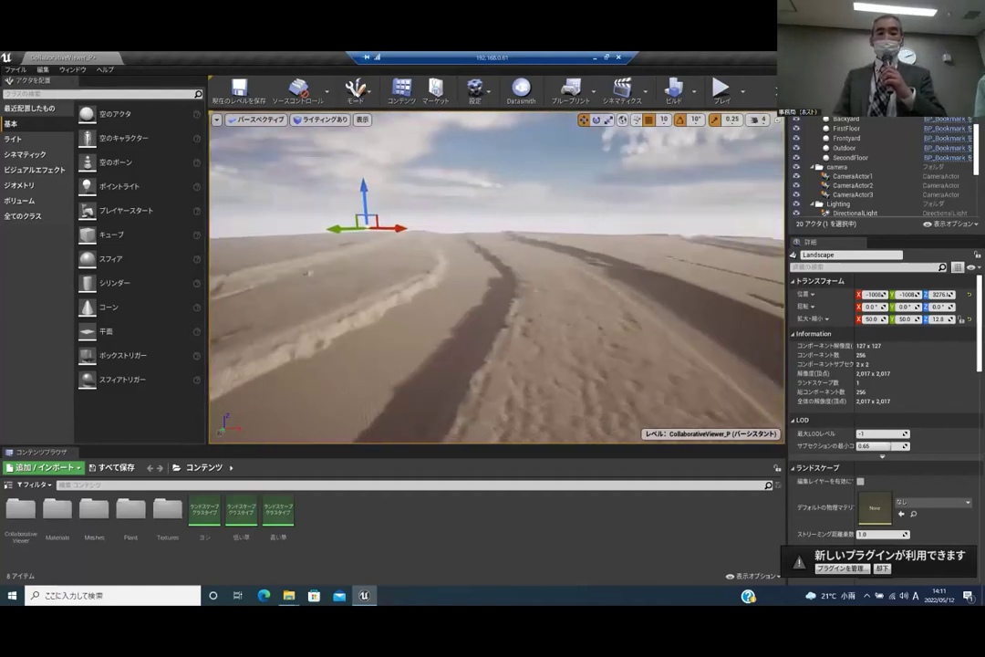
# Close the river_template_ver02 project and return to its project folder in File Explorer
pyautogui.moveTo(475, 263); pyautogui.dragTo(414, 310, button='right')
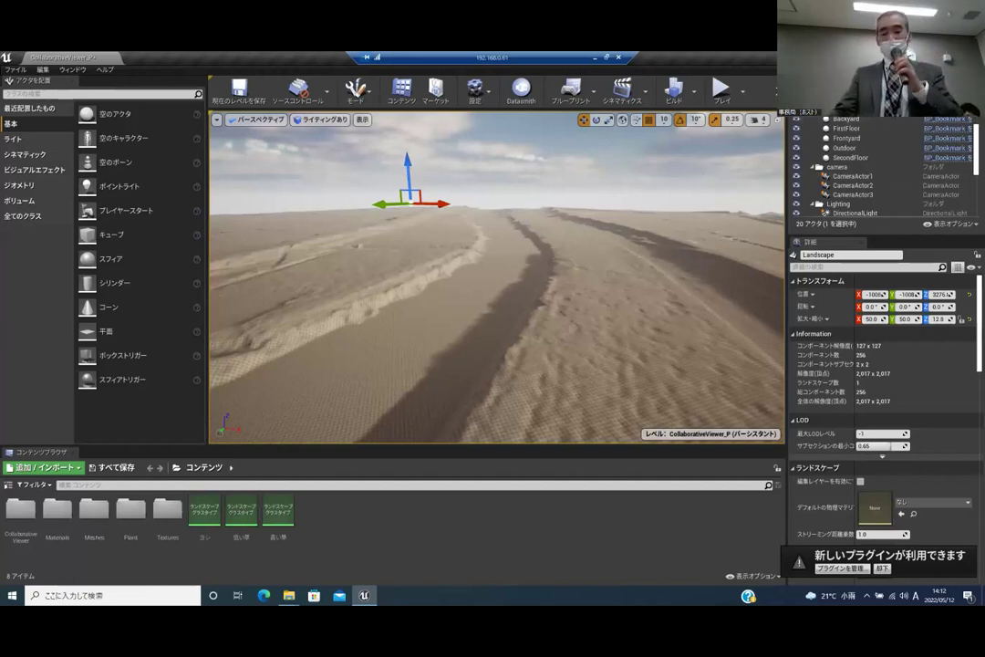
pyautogui.hotkey('ctrl', 'shift', 's')
pyautogui.click(577, 417)
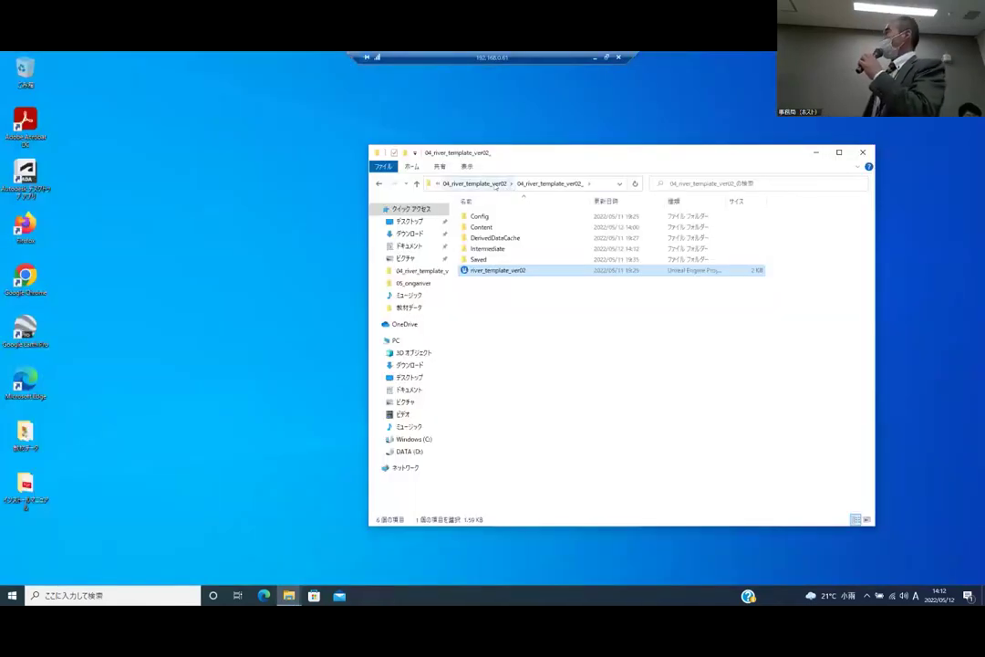
# Open the ongariver Unreal project from the inner 05_ongariver folder under 教材データ
pyautogui.click(470, 182)
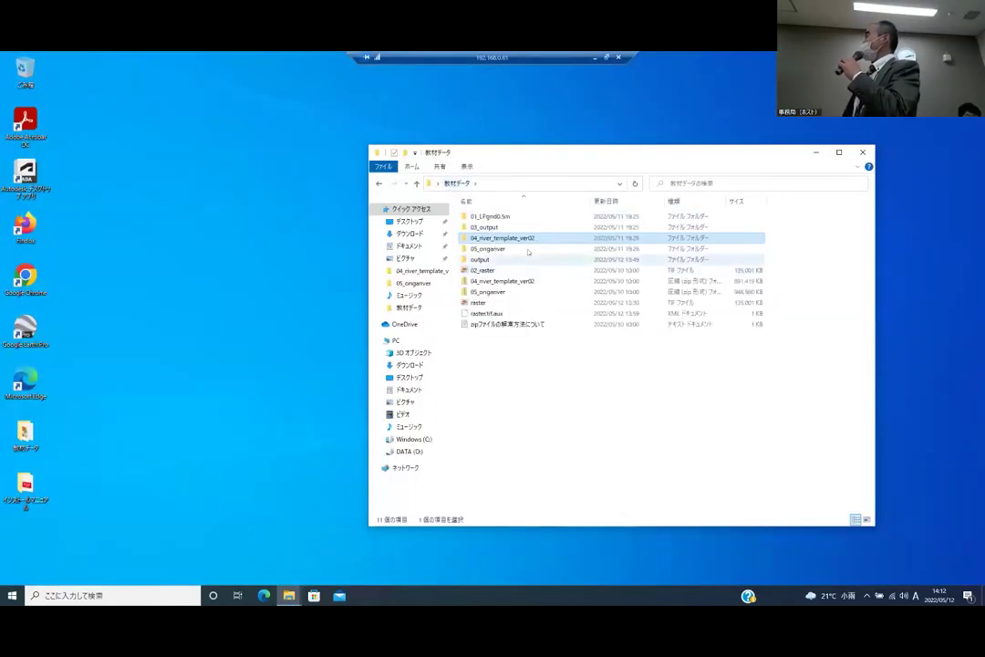
pyautogui.click(500, 249)
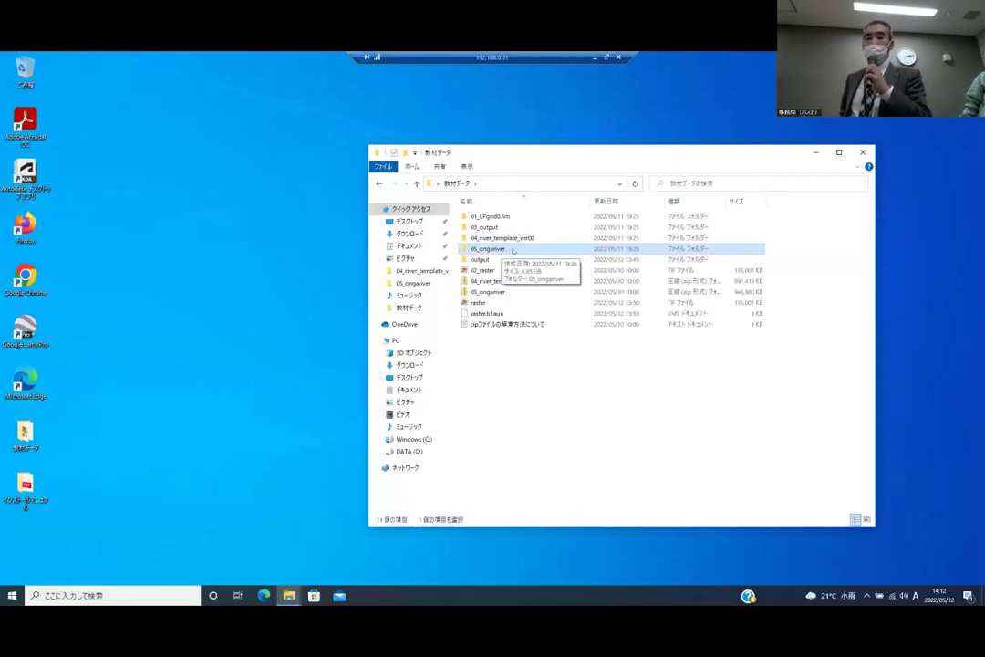
pyautogui.doubleClick(512, 251)
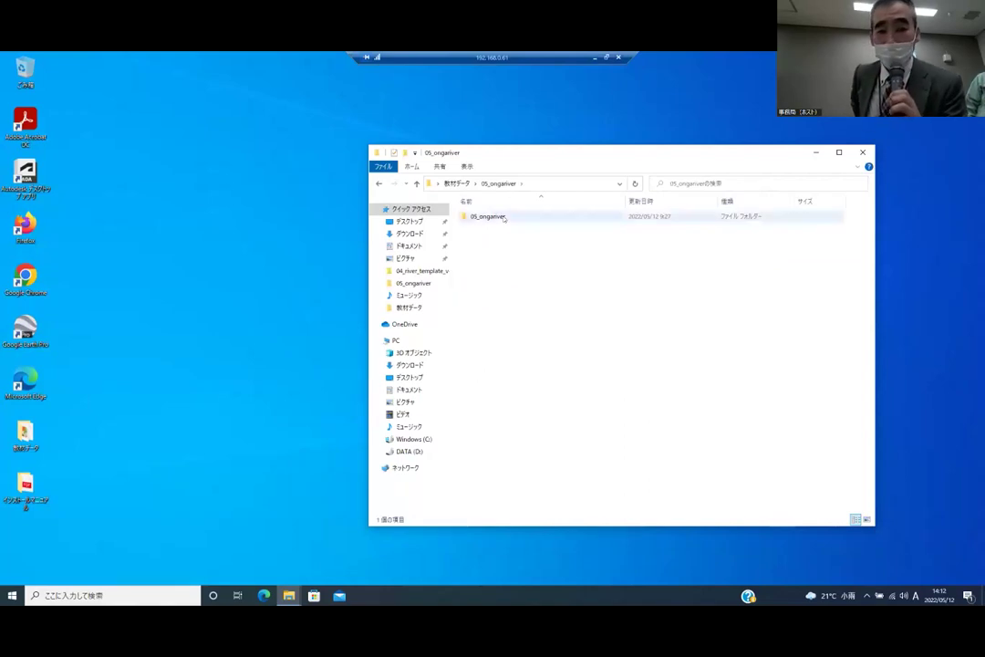
pyautogui.click(503, 218)
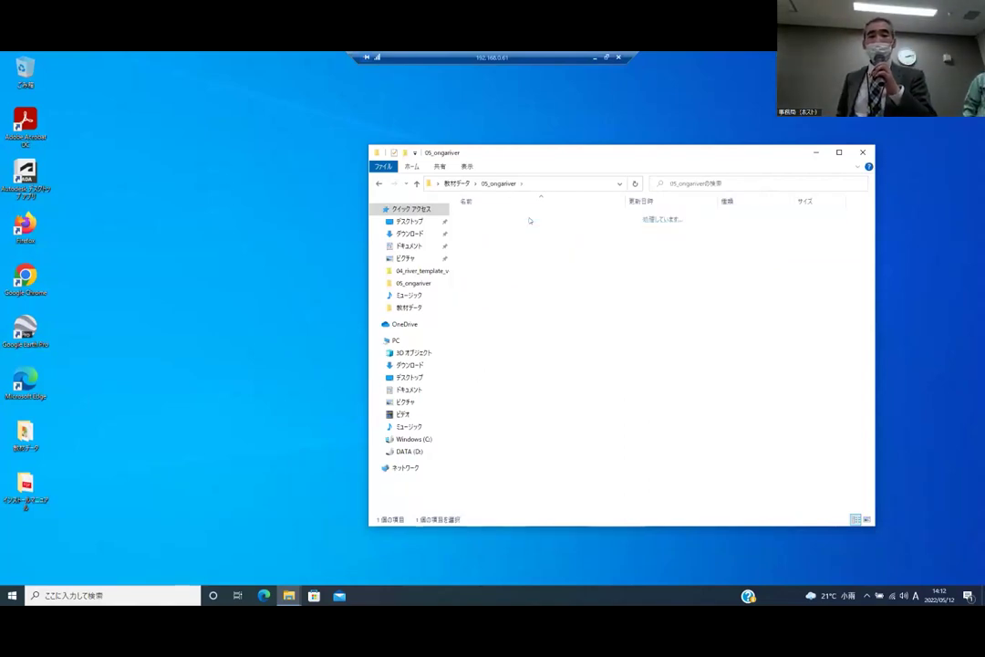
pyautogui.doubleClick(507, 217)
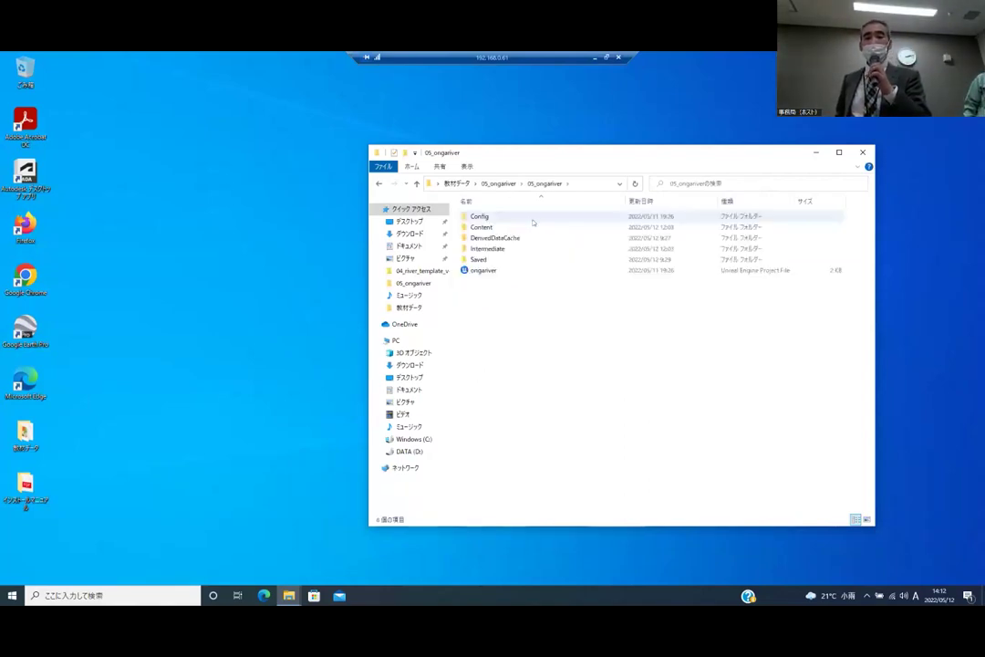
pyautogui.click(496, 273)
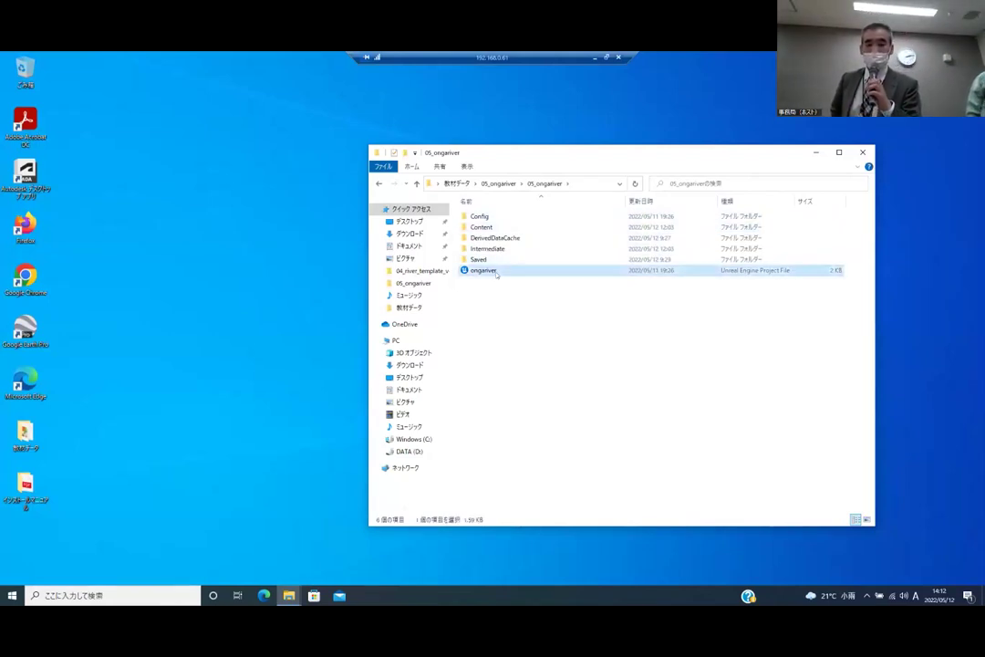
pyautogui.doubleClick(497, 271)
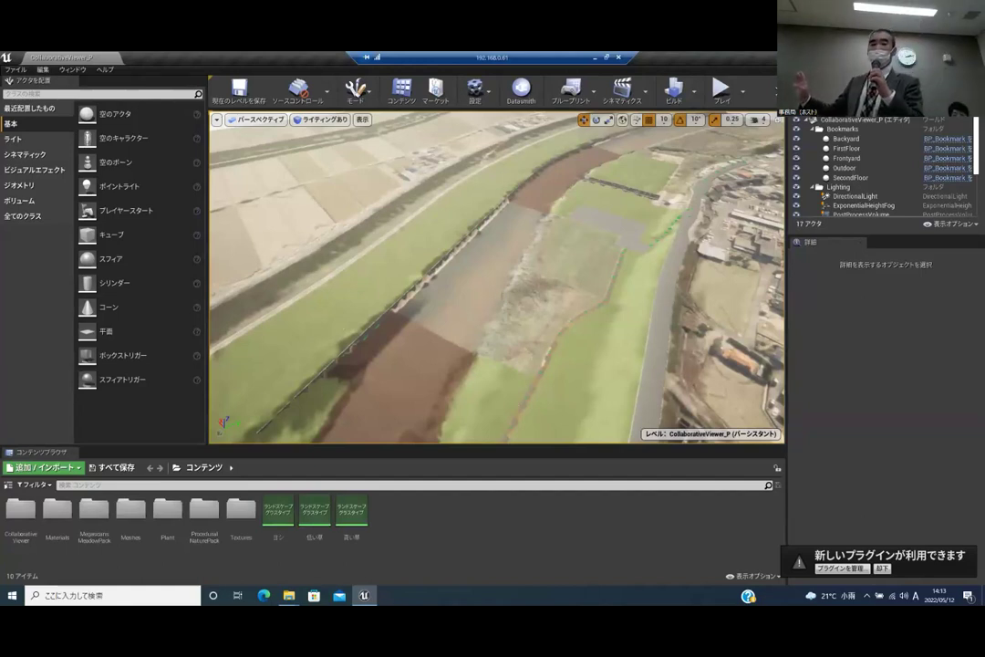
# Inspect the ongariver river scene at water level and from above the gravel bed and rocky bank
pyautogui.moveTo(496, 276); pyautogui.dragTo(546, 249, button='right')
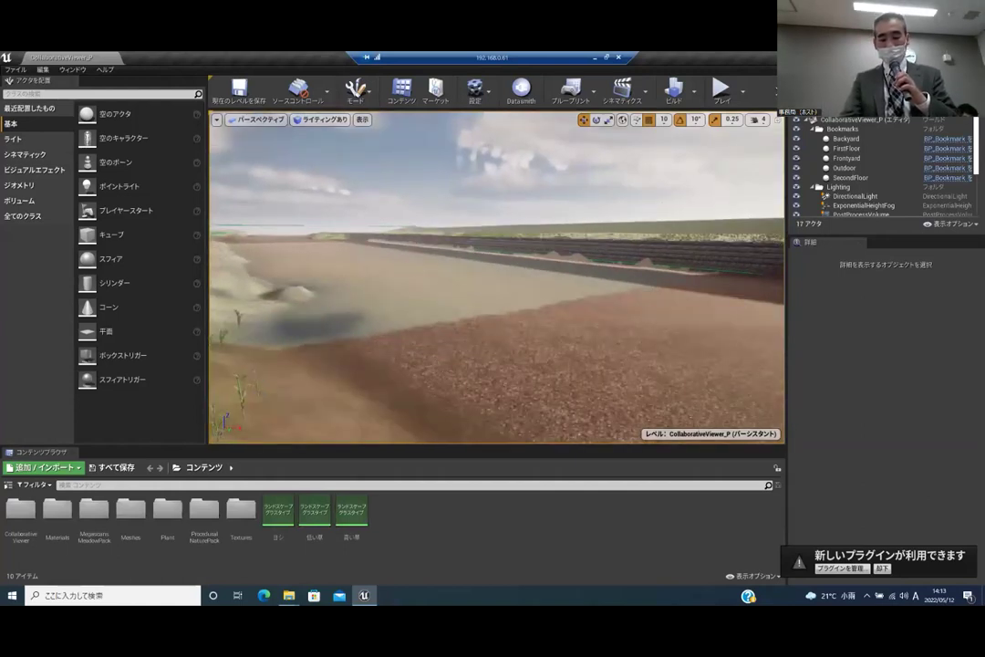
pyautogui.moveTo(496, 276); pyautogui.dragTo(496, 347, button='right')
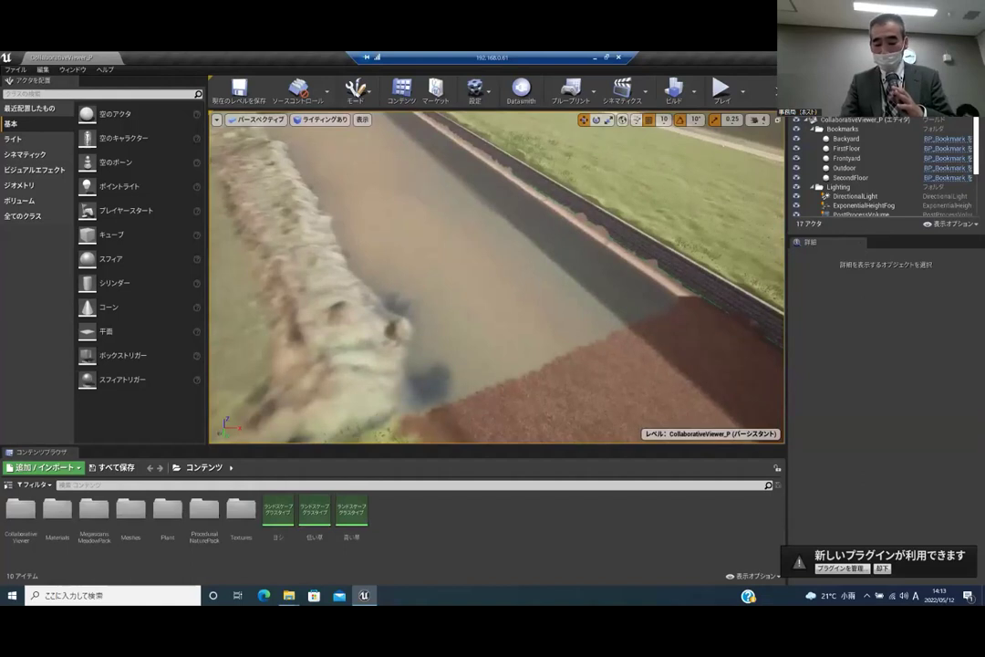
pyautogui.moveTo(406, 419); pyautogui.dragTo(416, 418, button='right')
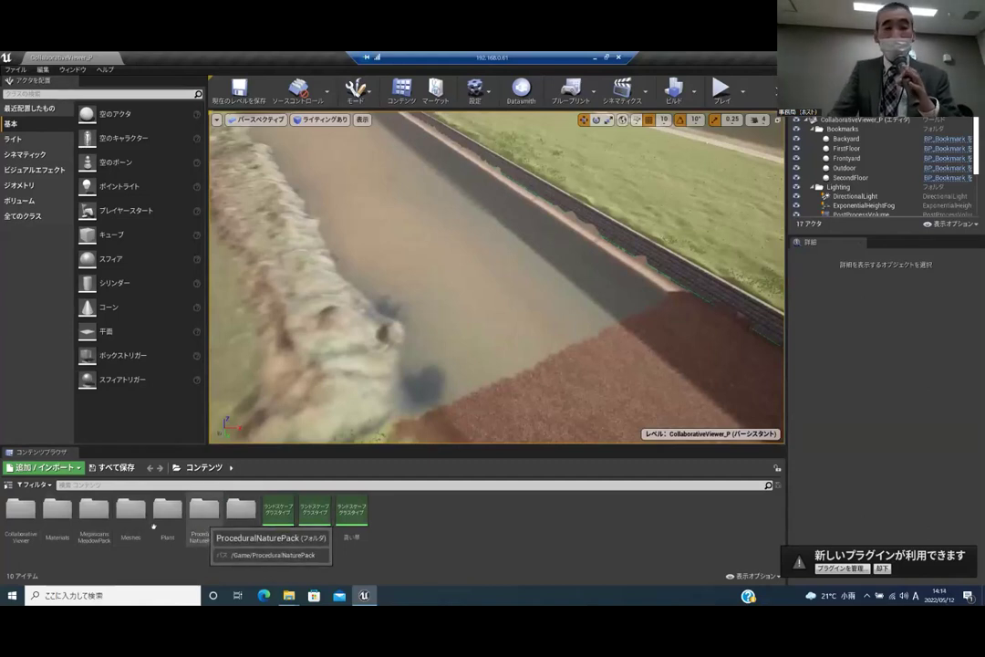
# Open the ProceduralNaturePack content folder and bring up Content Browser 1
pyautogui.doubleClick(211, 510)
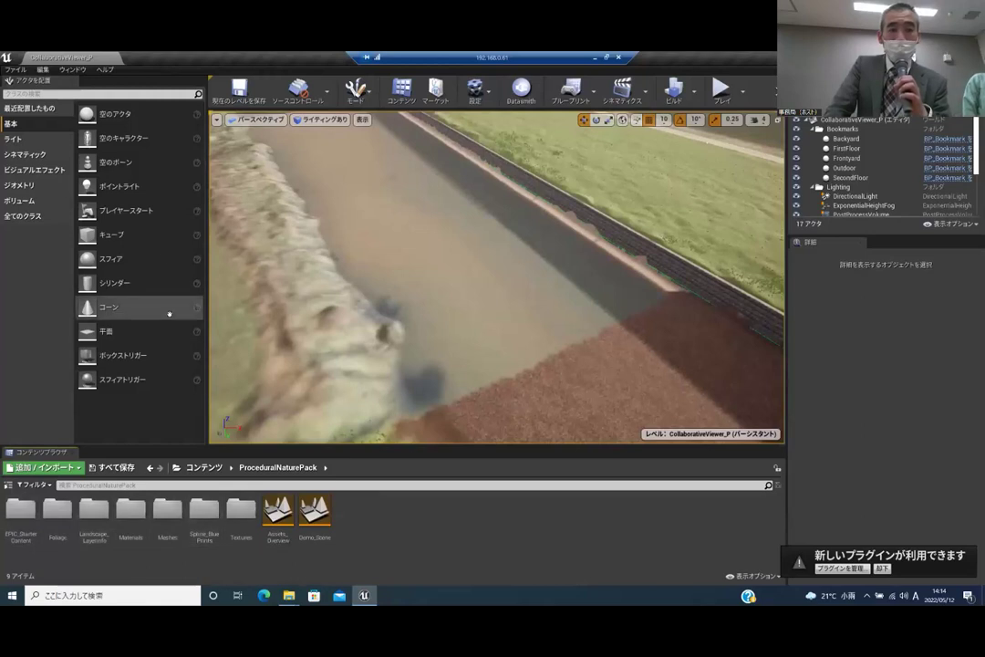
pyautogui.click(73, 69)
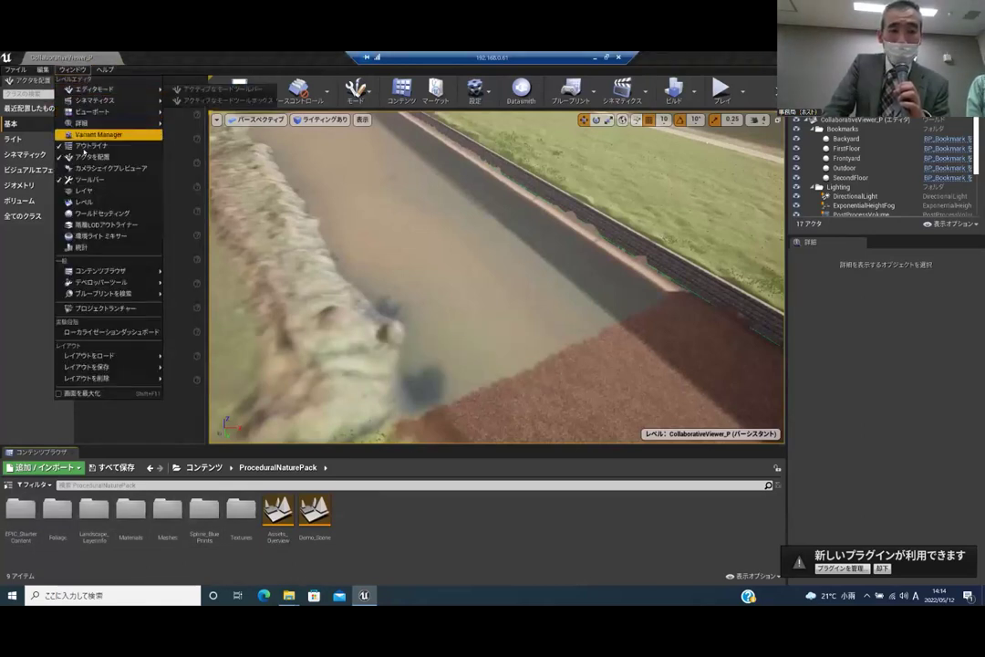
pyautogui.moveTo(95, 271)
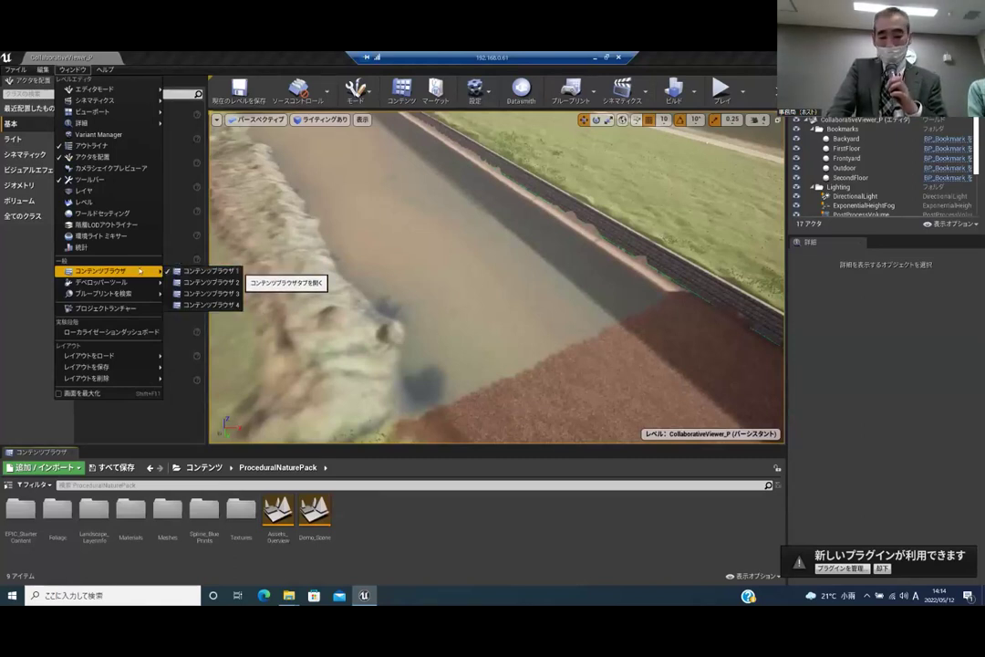
pyautogui.click(203, 271)
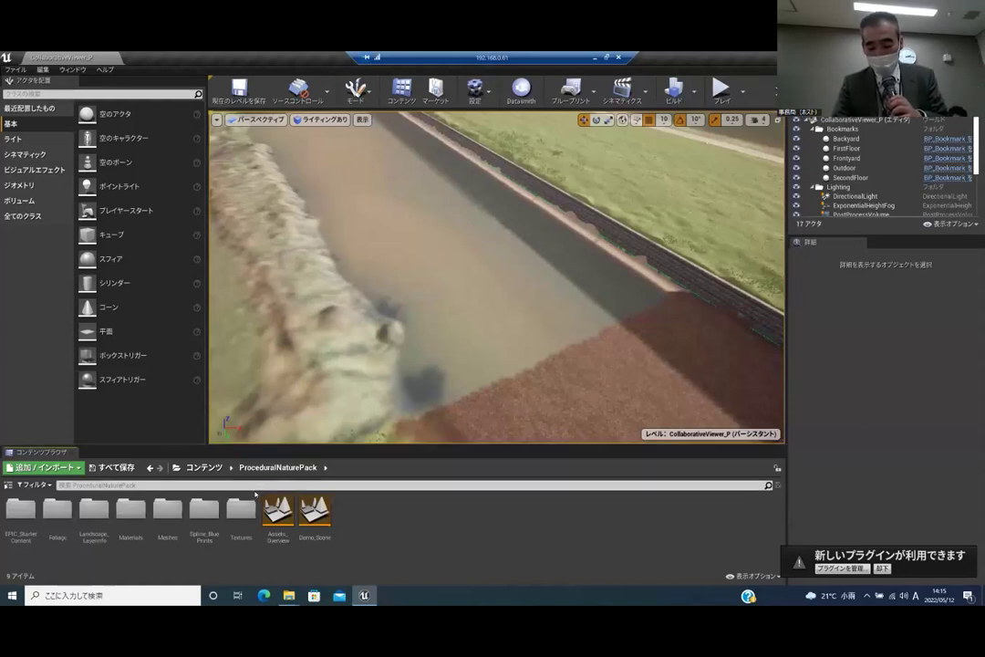
# Return to the content root and open the Spline_BluePrints folder inside ProceduralNaturePack
pyautogui.click(216, 468)
pyautogui.doubleClick(202, 509)
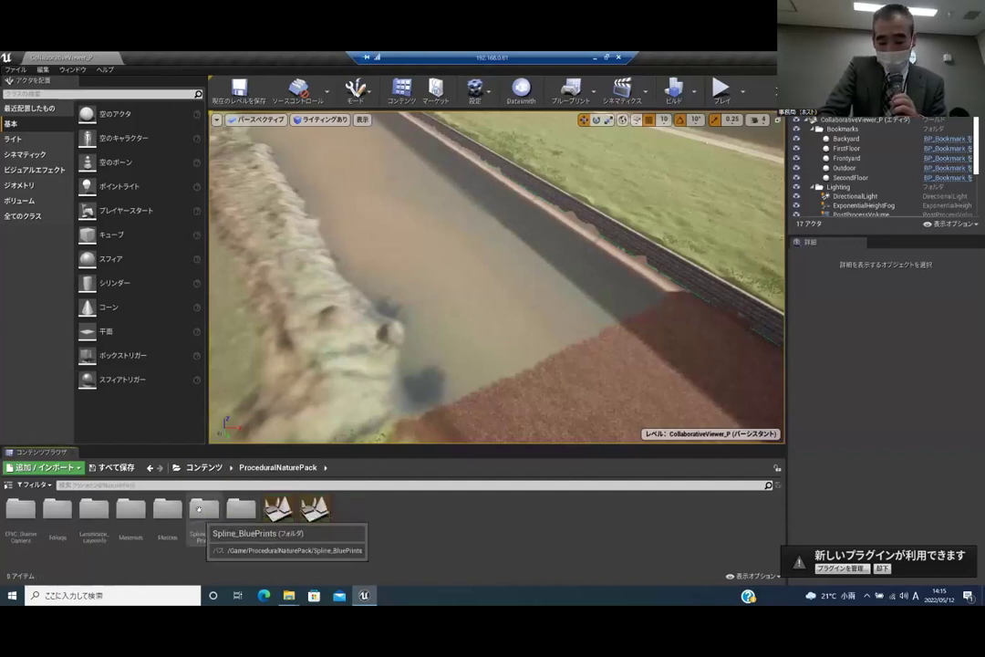
pyautogui.click(204, 467)
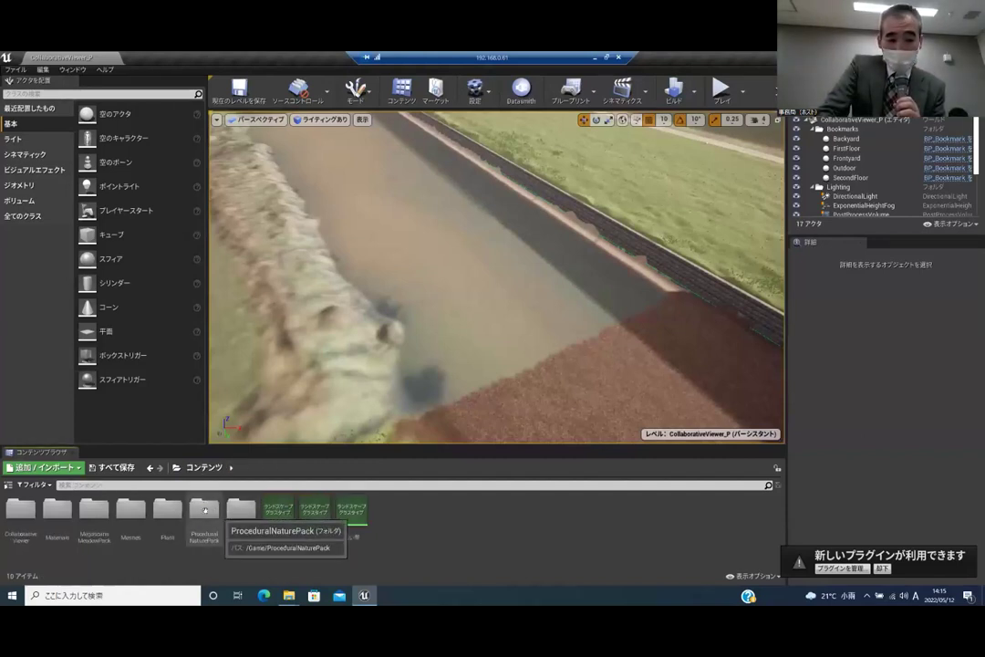
pyautogui.doubleClick(204, 509)
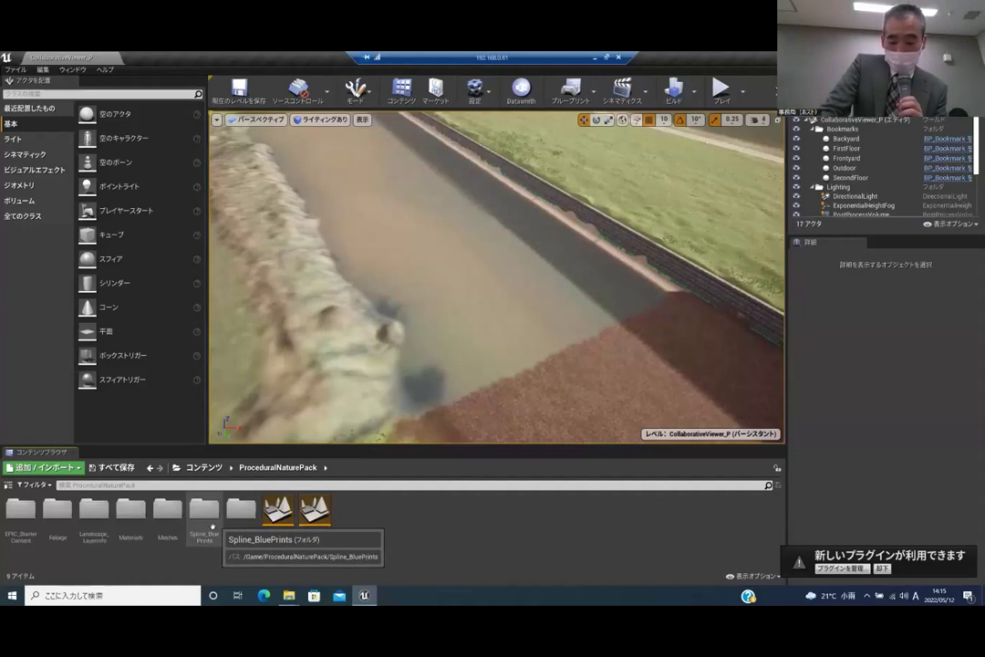
pyautogui.doubleClick(205, 510)
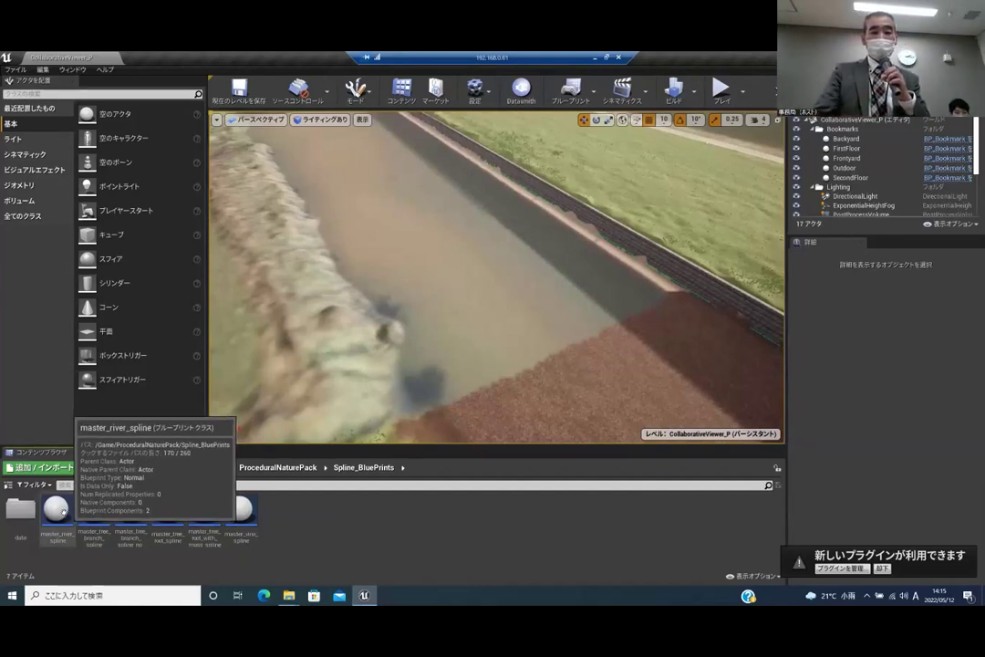
# Place a master_river_spline in the river channel near the gravel bed and raise its Z location to 740
pyautogui.click(56, 508)
pyautogui.moveTo(428, 344); pyautogui.dragTo(524, 292)
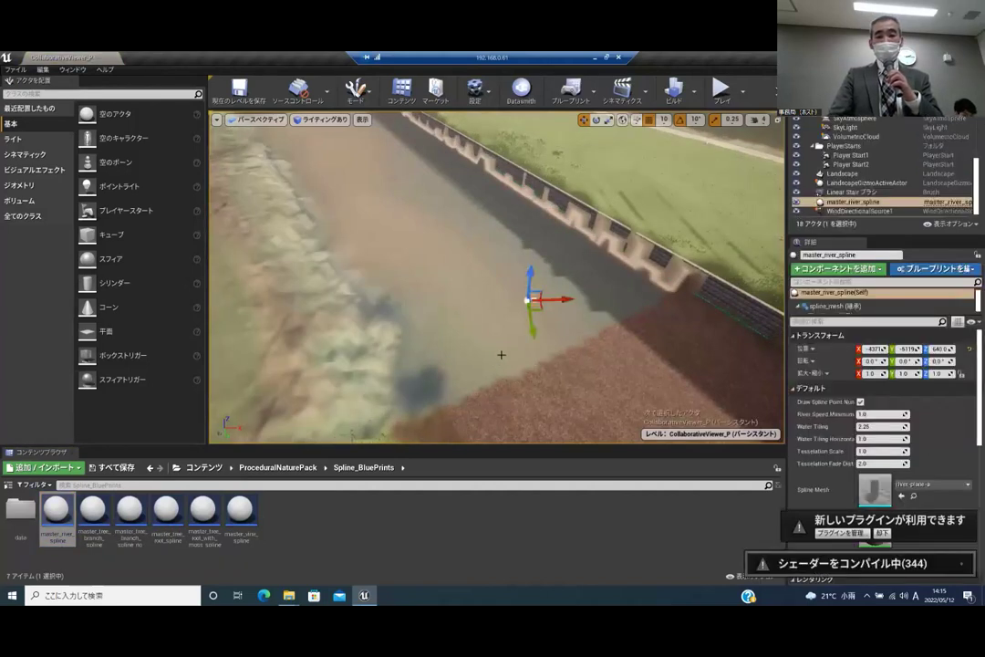
pyautogui.moveTo(524, 293); pyautogui.dragTo(591, 299, button='right')
pyautogui.press('w')
pyautogui.press('w')
pyautogui.moveTo(443, 308); pyautogui.dragTo(514, 343, button='right')
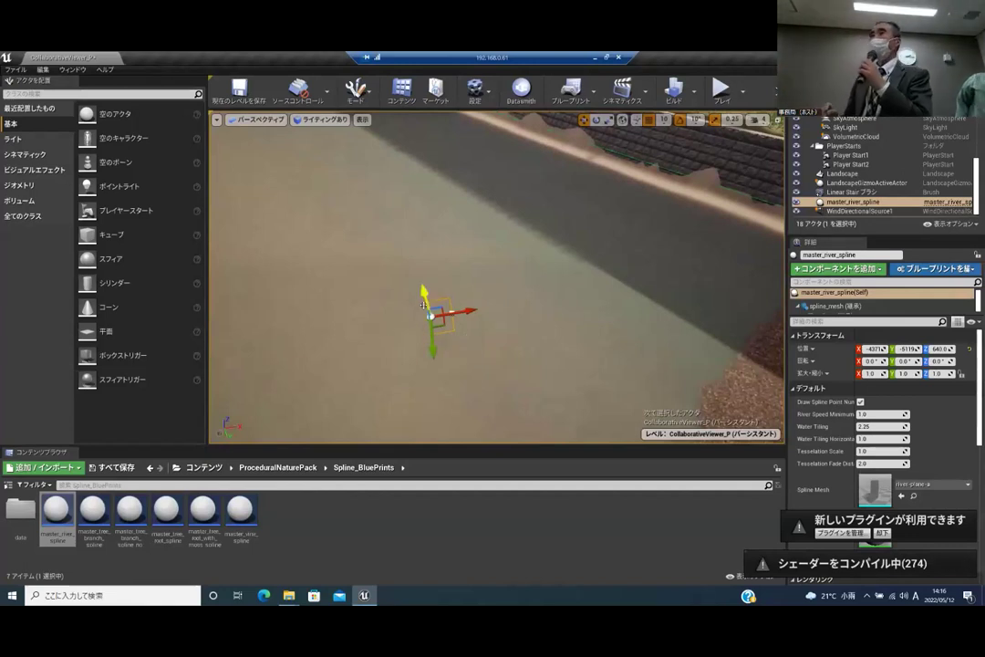
pyautogui.moveTo(430, 315); pyautogui.dragTo(418, 290)
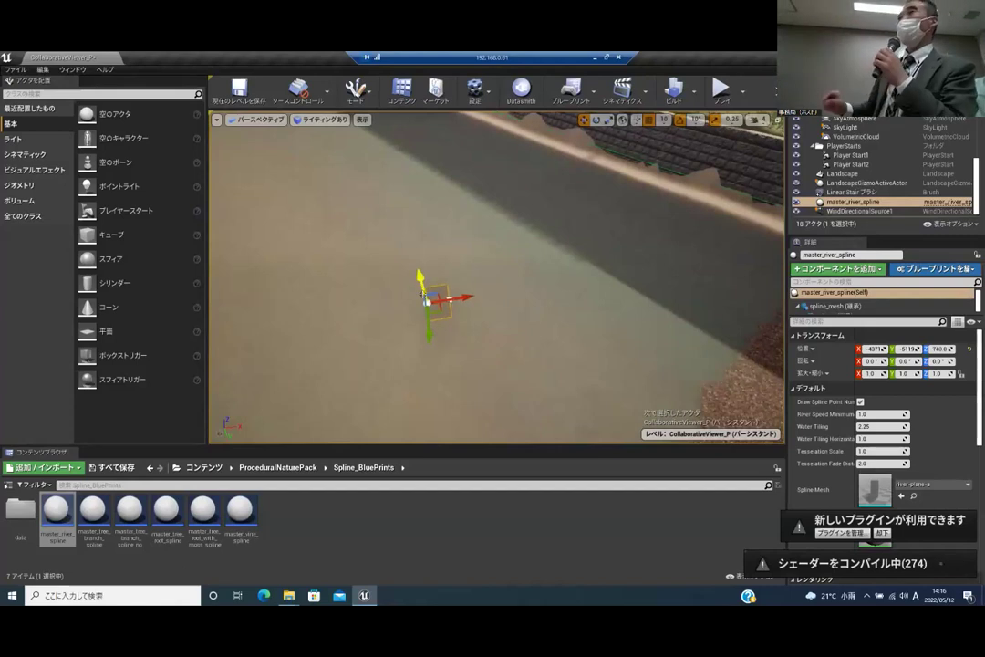
# Select the river spline's end point, followed by its start point
pyautogui.moveTo(441, 299)
pyautogui.mouseDown(button='right')
pyautogui.moveTo(386, 269)
pyautogui.moveTo(395, 332)
pyautogui.moveTo(437, 329)
pyautogui.moveTo(439, 319)
pyautogui.moveTo(439, 335)
pyautogui.moveTo(424, 292)
pyautogui.mouseUp(button='right')
pyautogui.press('w')
pyautogui.press('s')
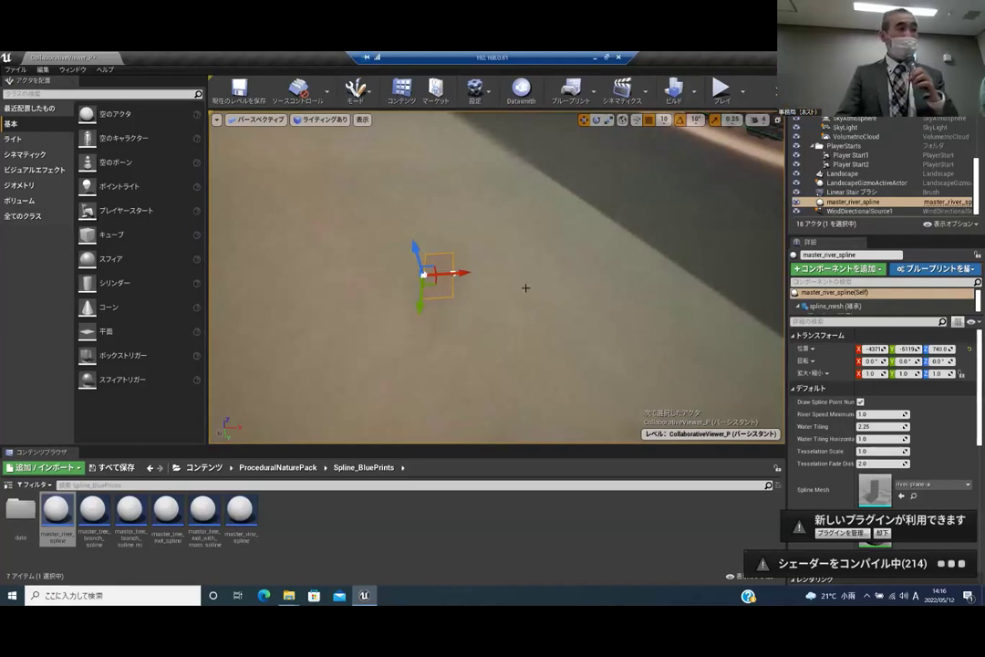
pyautogui.moveTo(509, 201); pyautogui.dragTo(491, 228)
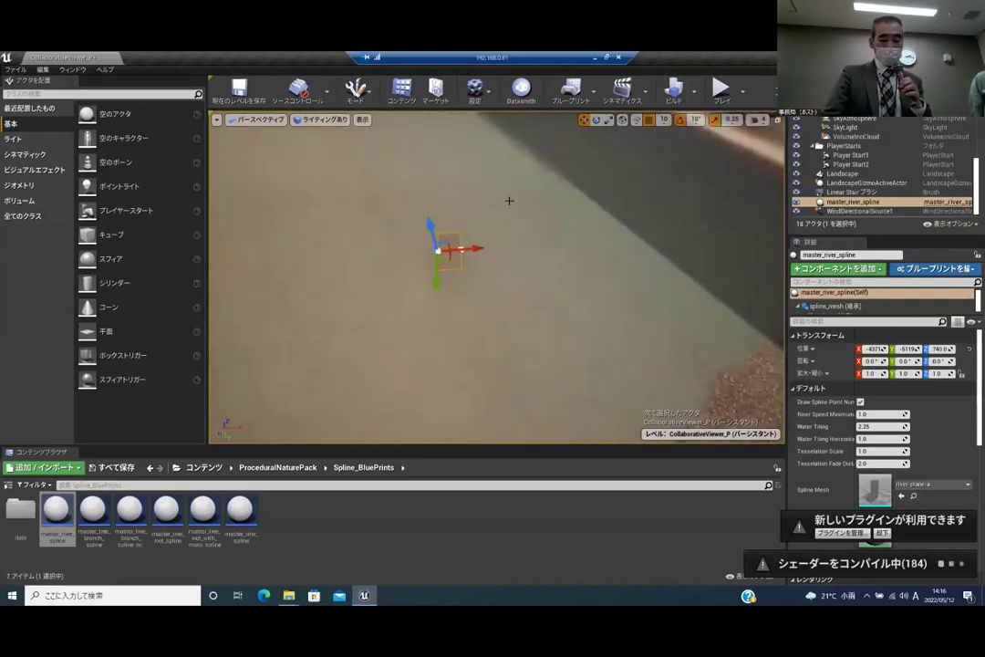
pyautogui.scroll(-2, 496, 185)
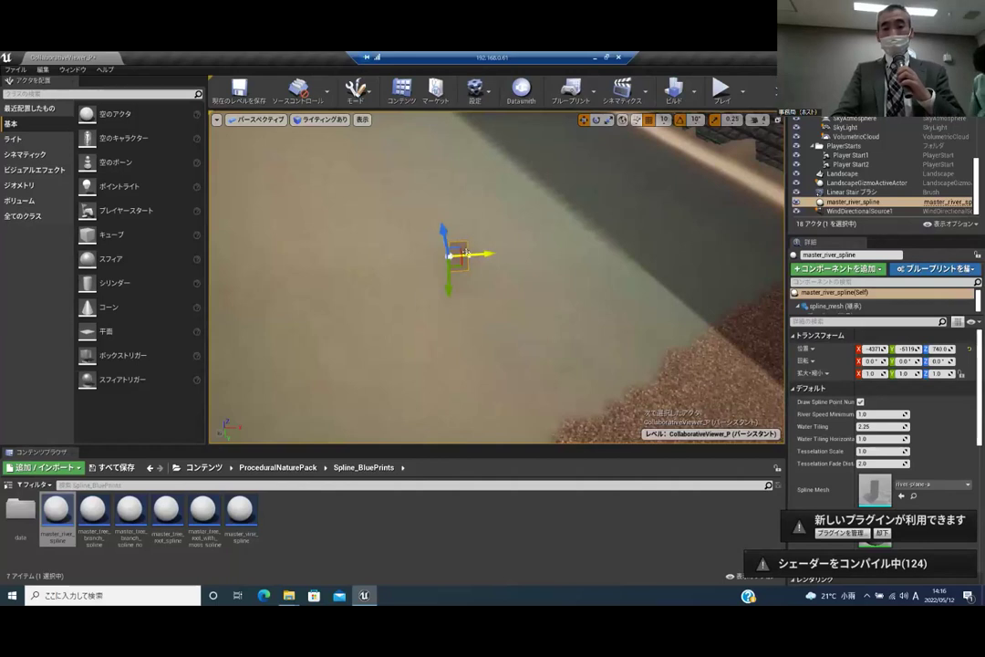
pyautogui.moveTo(474, 254); pyautogui.dragTo(491, 254)
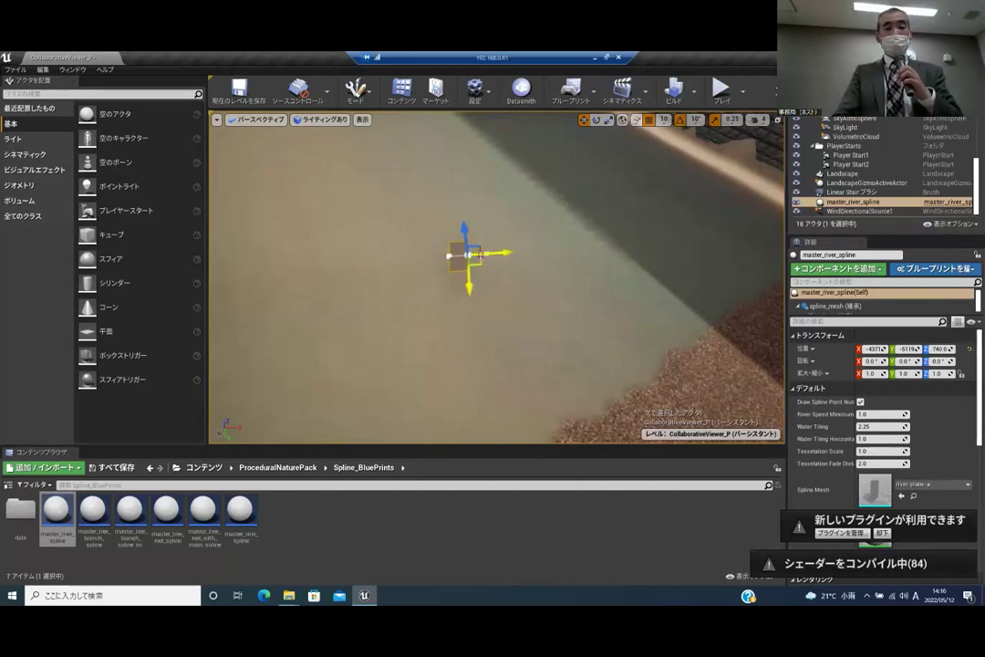
pyautogui.click(448, 256)
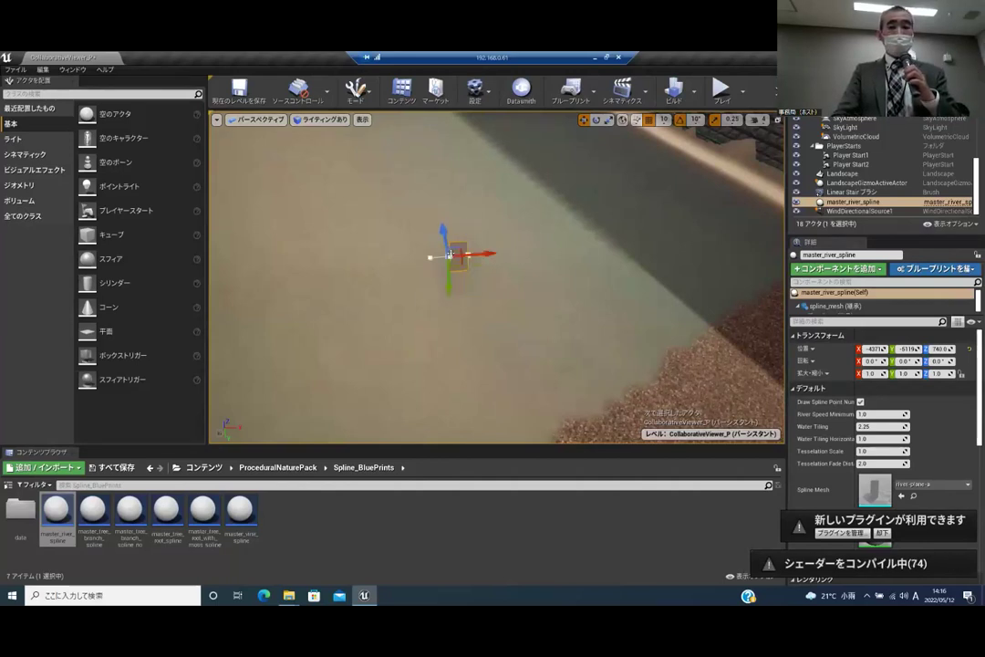
# Try to rotate the river spline actor about its vertical axis and undo the rotation
pyautogui.click(596, 119)
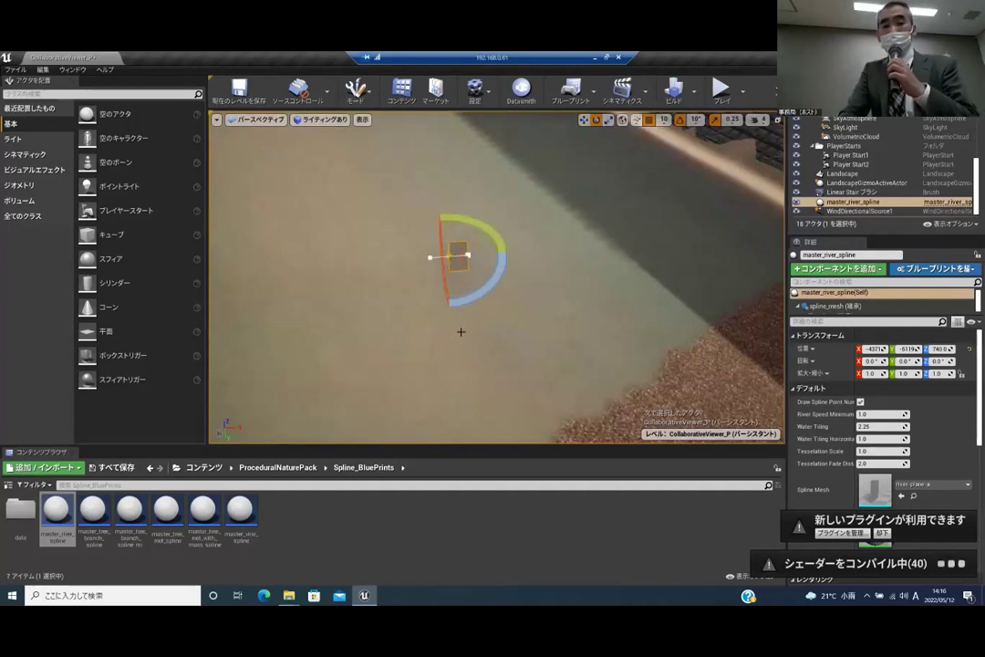
pyautogui.moveTo(502, 268); pyautogui.dragTo(523, 376)
pyautogui.hotkey('ctrl', 'z')
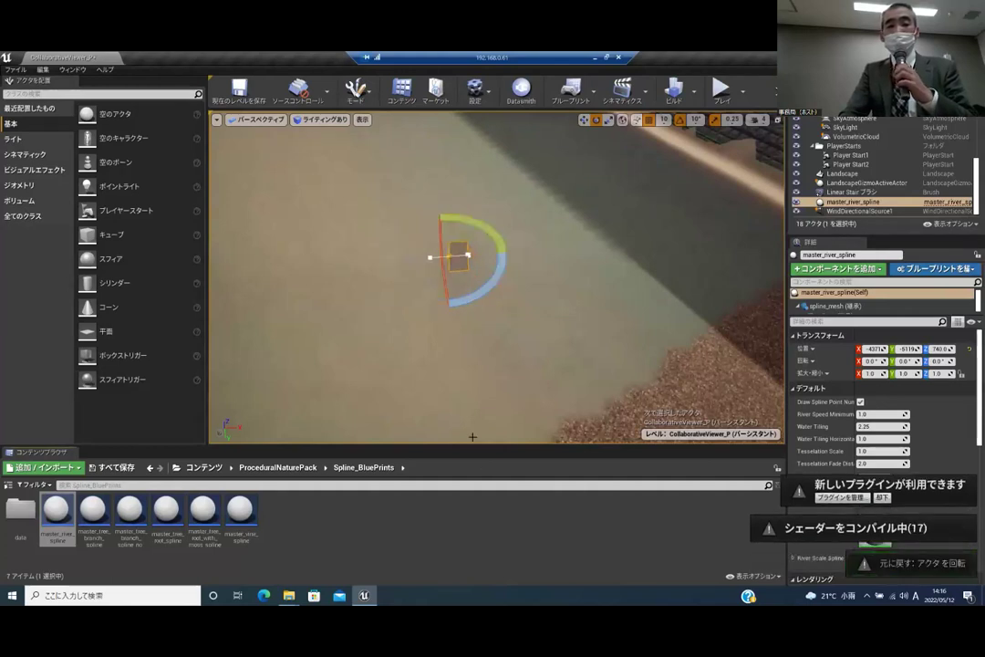
# Reselect the master_river_spline in the channel and switch back to the Move tool
pyautogui.click(493, 360)
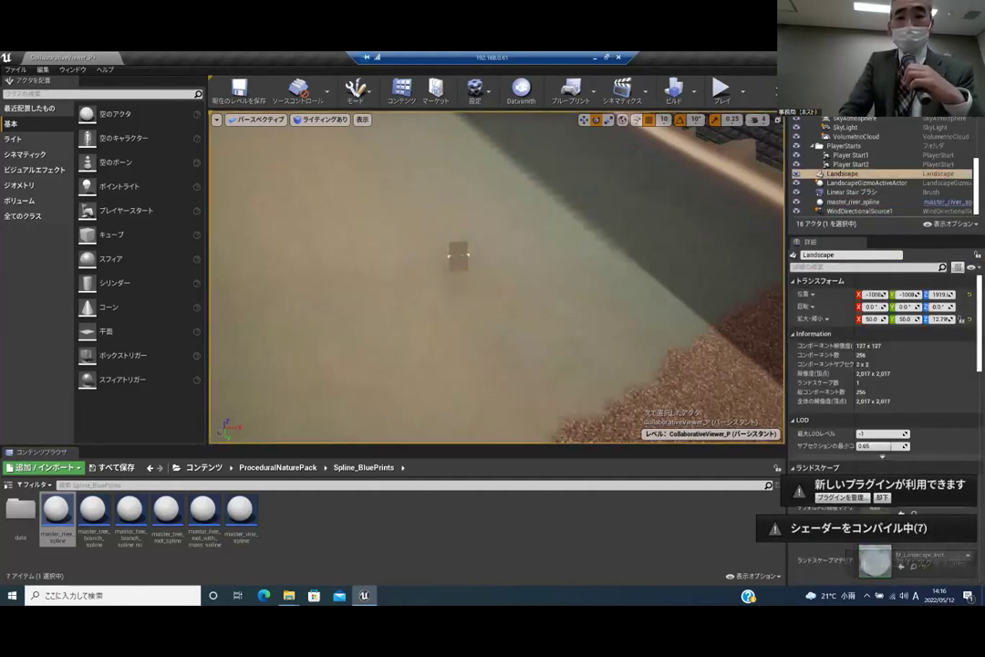
pyautogui.click(458, 253)
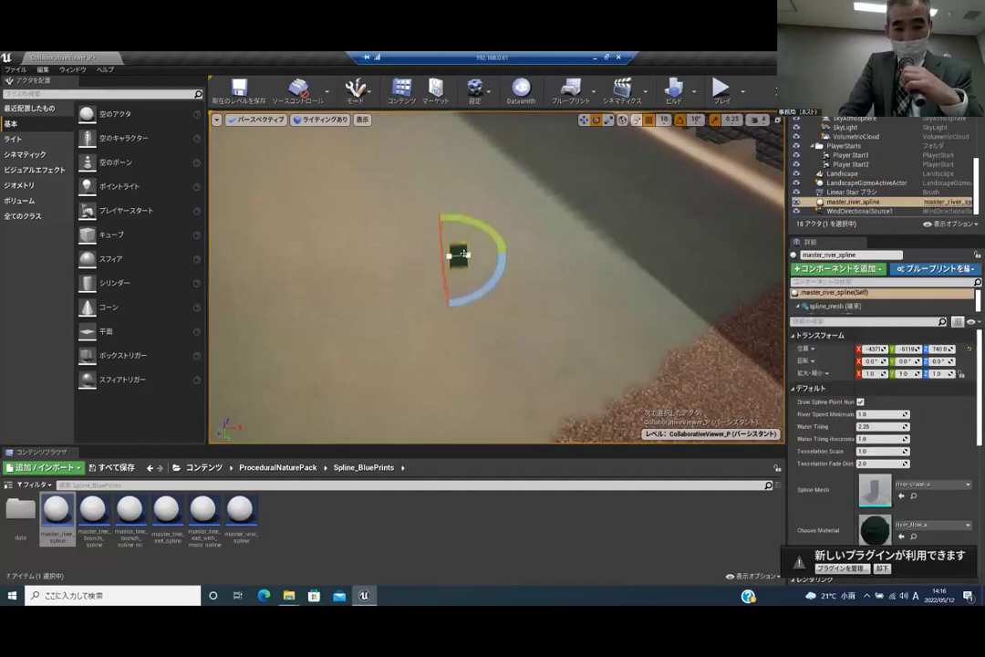
pyautogui.click(532, 271)
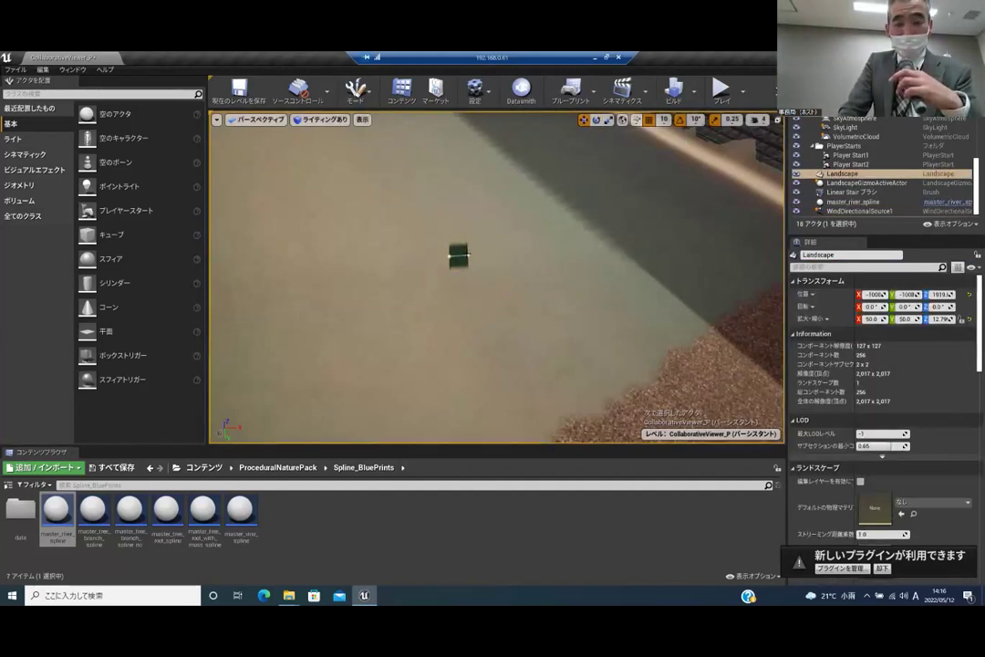
pyautogui.click(464, 252)
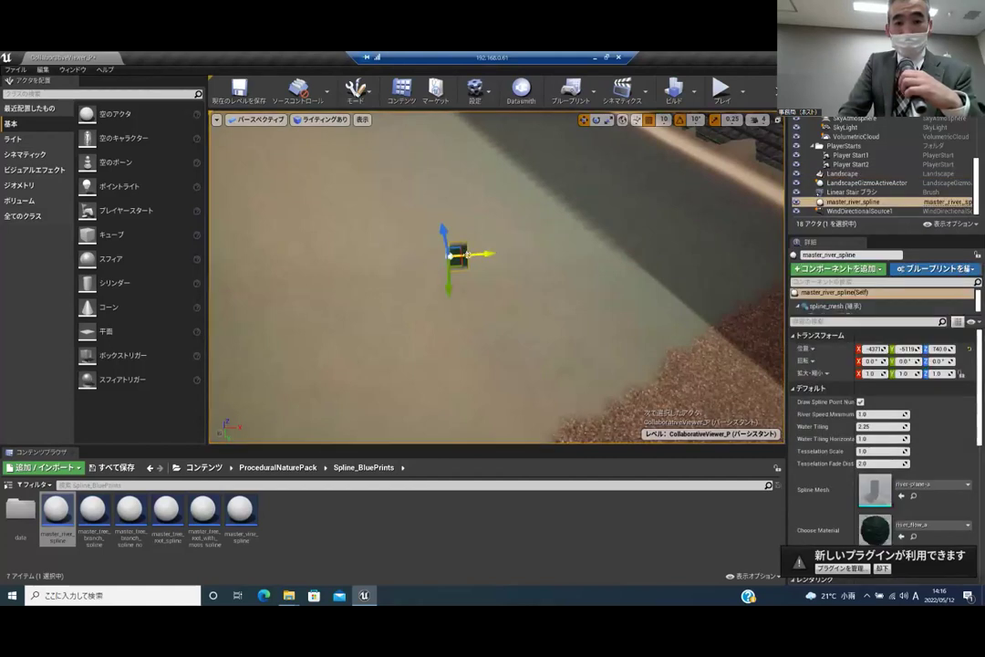
pyautogui.moveTo(488, 246); pyautogui.dragTo(481, 248, button='right')
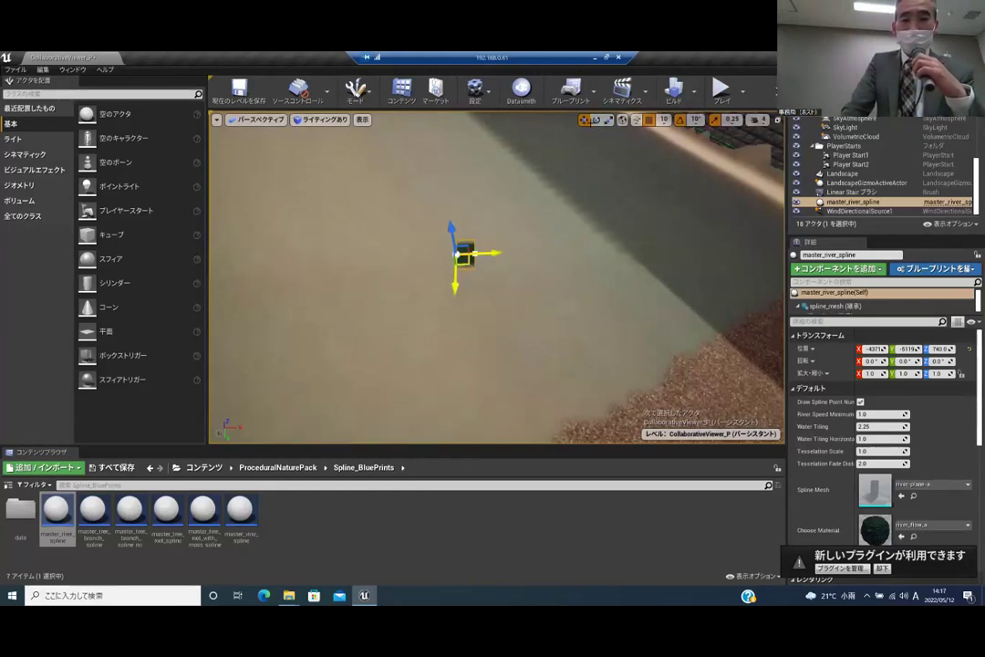
# Rotate the river spline actor -120 degrees about its vertical axis
pyautogui.click(597, 119)
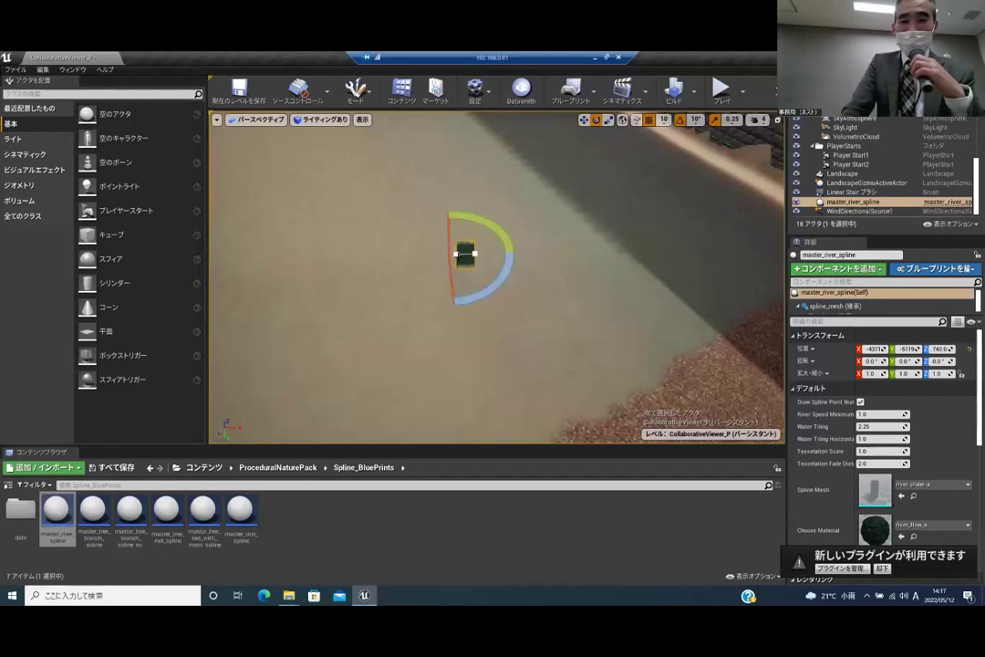
pyautogui.moveTo(507, 239); pyautogui.dragTo(483, 219)
pyautogui.moveTo(511, 260); pyautogui.dragTo(493, 278)
pyautogui.moveTo(447, 216)
pyautogui.mouseDown()
pyautogui.moveTo(418, 224)
pyautogui.moveTo(430, 219)
pyautogui.mouseUp()
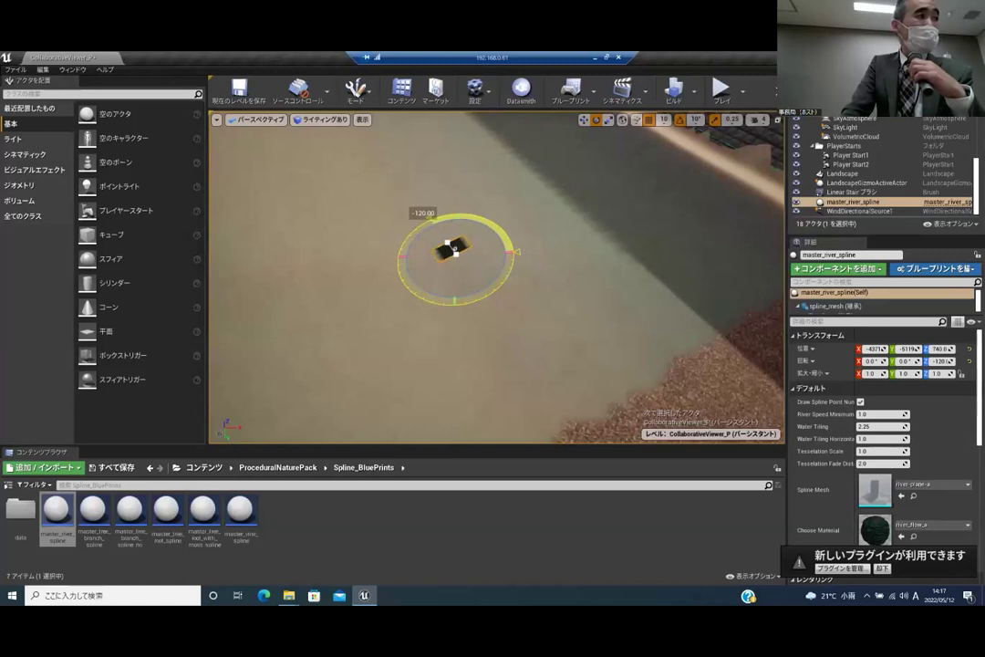
pyautogui.moveTo(422, 212); pyautogui.dragTo(422, 212)
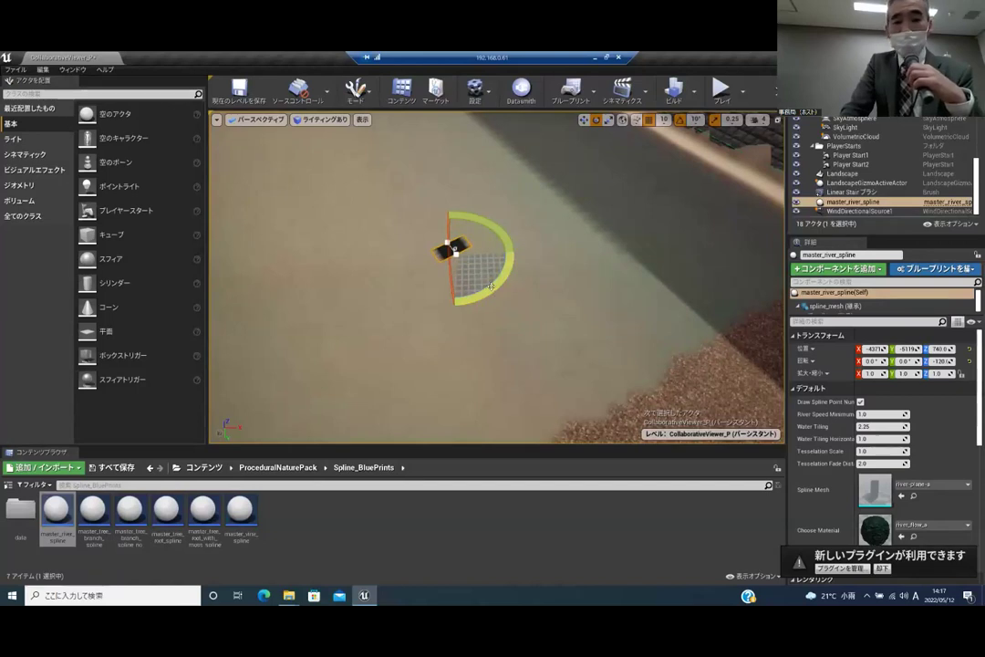
pyautogui.moveTo(489, 285); pyautogui.dragTo(489, 284)
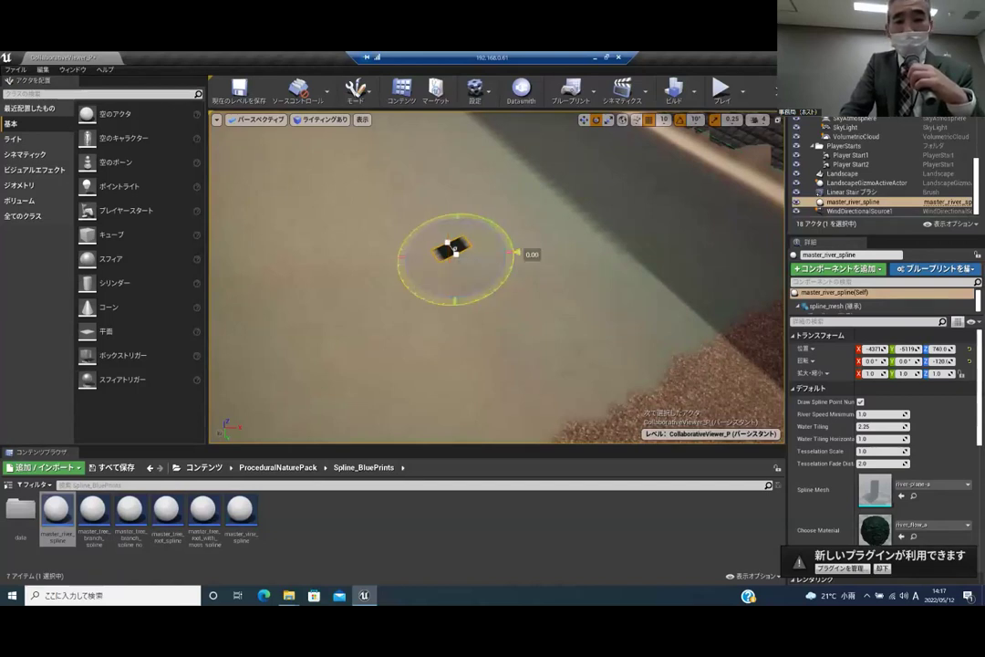
pyautogui.click(347, 228)
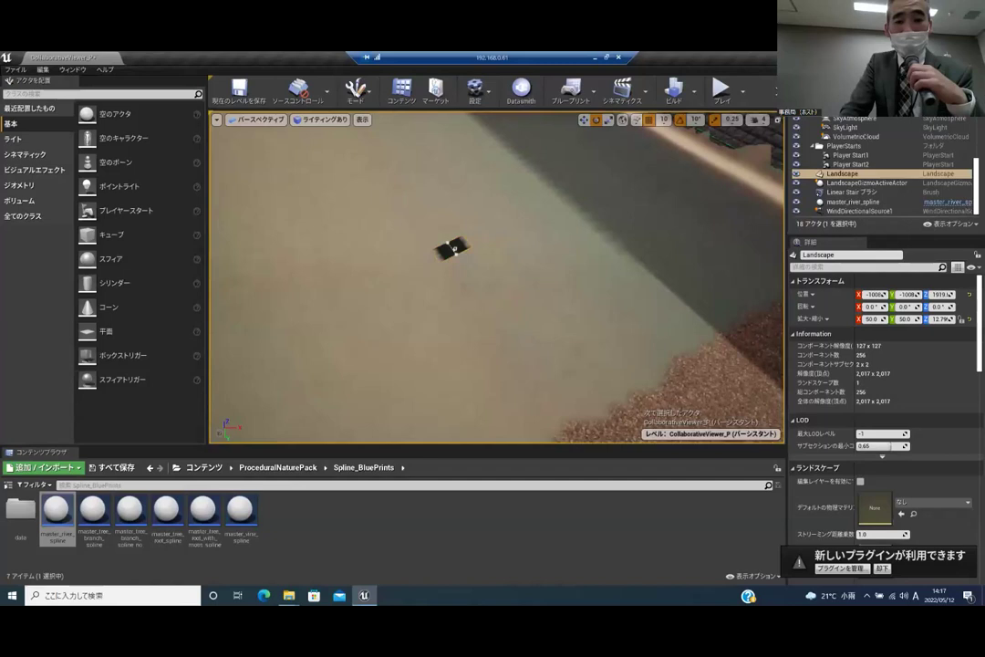
# Reselect the river spline and move its end point away from the start to lengthen the water strip along the channel
pyautogui.moveTo(496, 278); pyautogui.dragTo(473, 236, button='right')
pyautogui.scroll(4, 496, 277)
pyautogui.scroll(-3, 496, 277)
pyautogui.moveTo(496, 277); pyautogui.dragTo(535, 282, button='right')
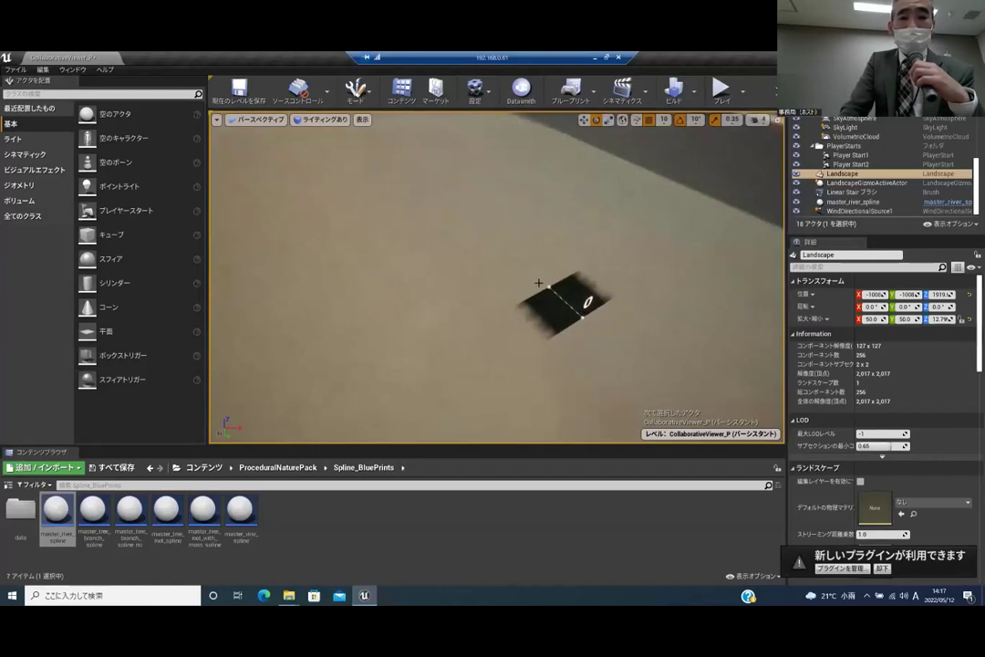
pyautogui.click(546, 285)
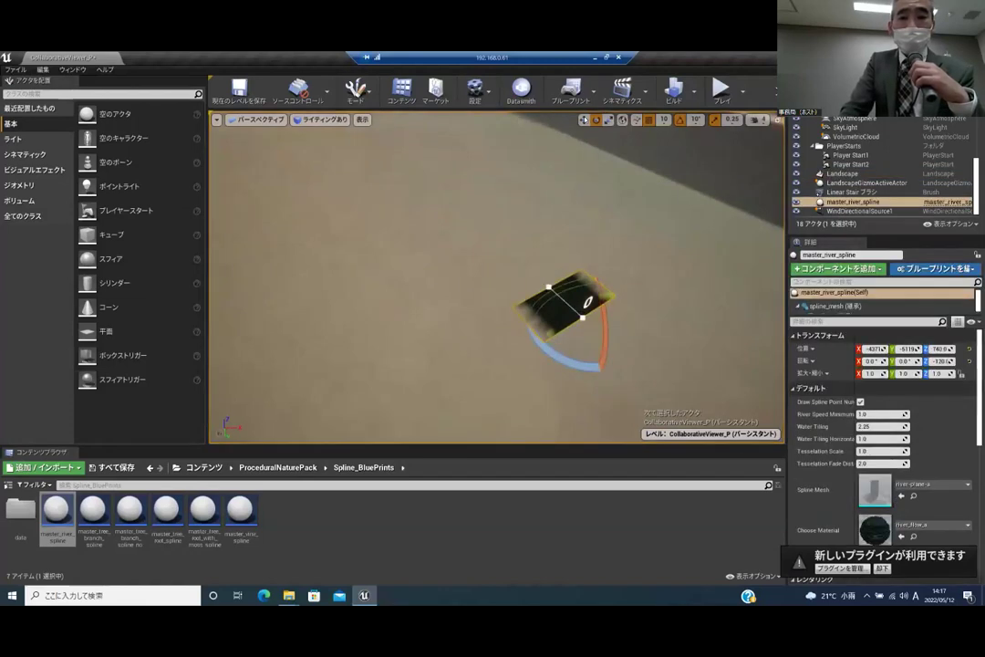
pyautogui.click(585, 120)
pyautogui.click(548, 286)
pyautogui.moveTo(556, 288); pyautogui.dragTo(531, 274, button='right')
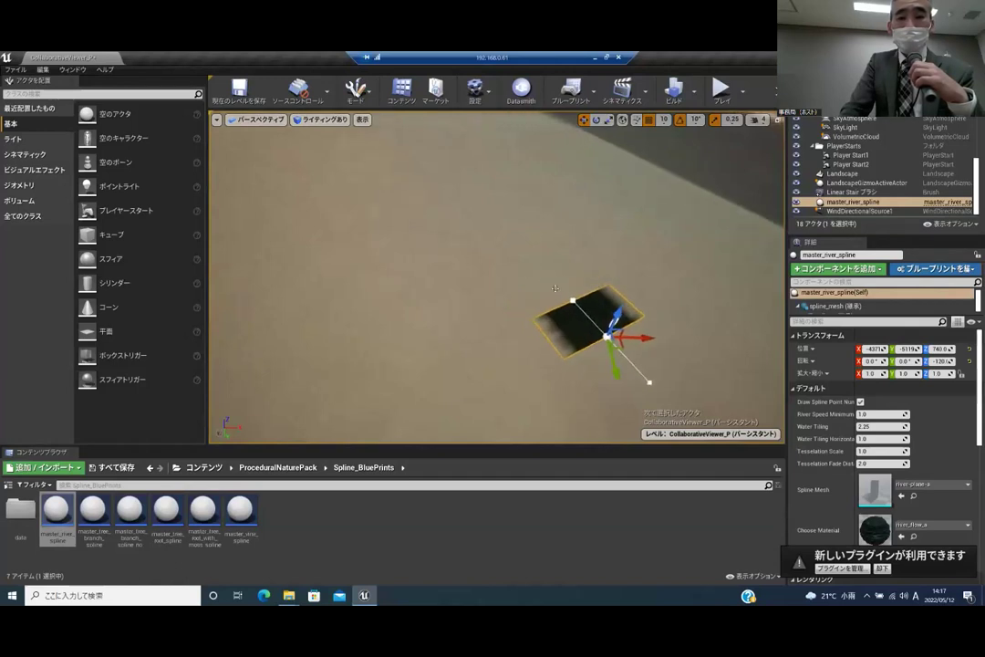
pyautogui.click(571, 298)
pyautogui.moveTo(581, 306); pyautogui.dragTo(310, 116)
# Move the spline's end point farther along the channel, away from the brown gravel bed near its start
pyautogui.moveTo(416, 257); pyautogui.dragTo(465, 351, button='right')
pyautogui.scroll(-5, 496, 277)
pyautogui.moveTo(496, 278); pyautogui.dragTo(547, 206, button='right')
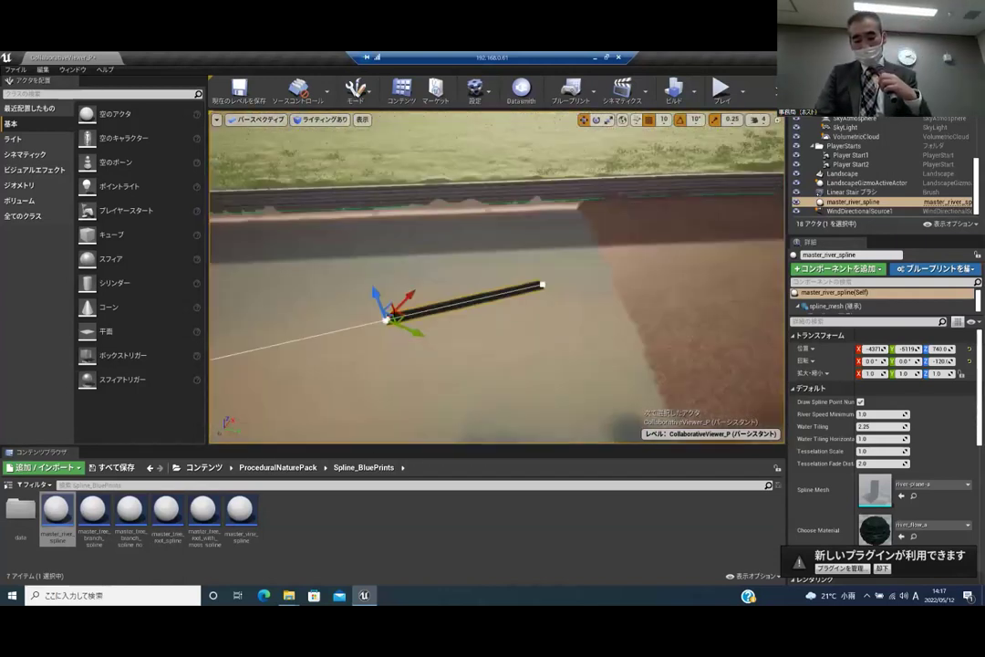
pyautogui.moveTo(390, 314); pyautogui.dragTo(244, 308)
pyautogui.moveTo(377, 299); pyautogui.dragTo(919, 428, button='right')
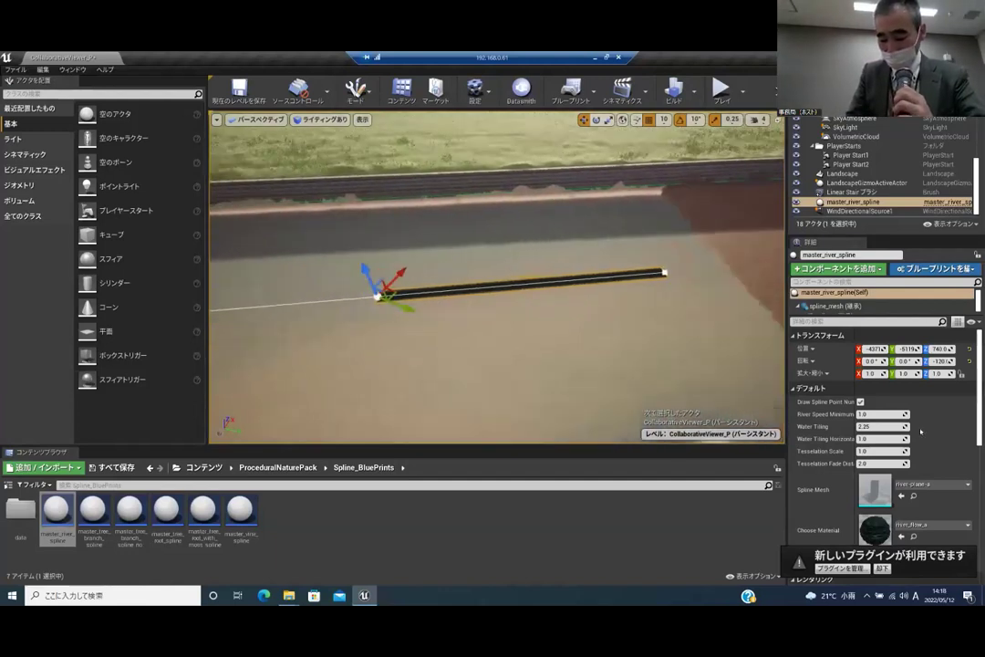
# Set River_Scale to 30 for entries 0 and 1 of the River Scale Spline Points
pyautogui.scroll(-5, 919, 427)
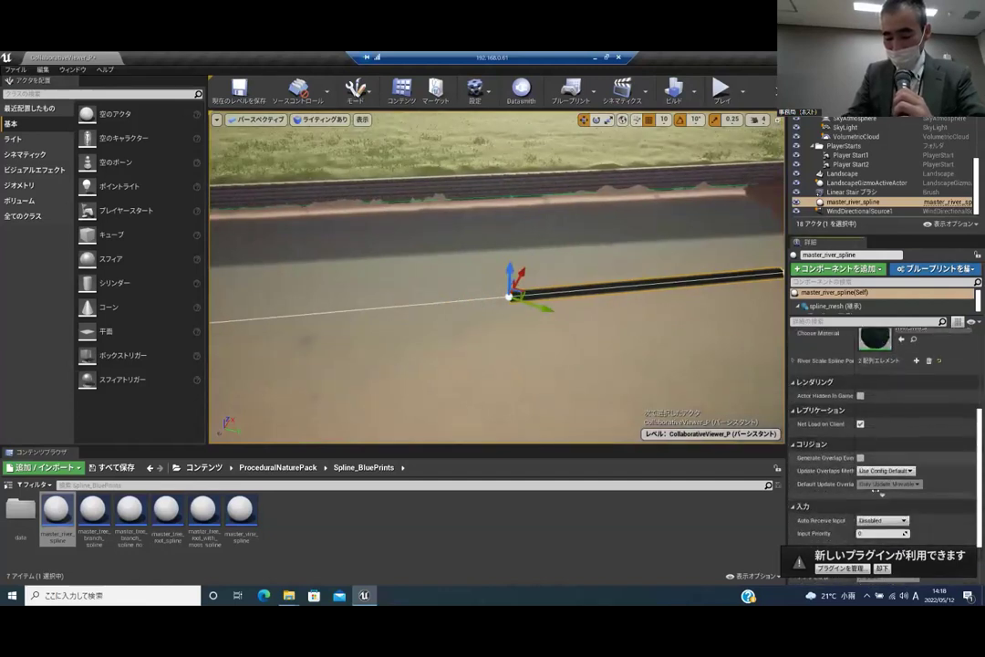
pyautogui.scroll(-2, 874, 491)
pyautogui.scroll(4, 821, 419)
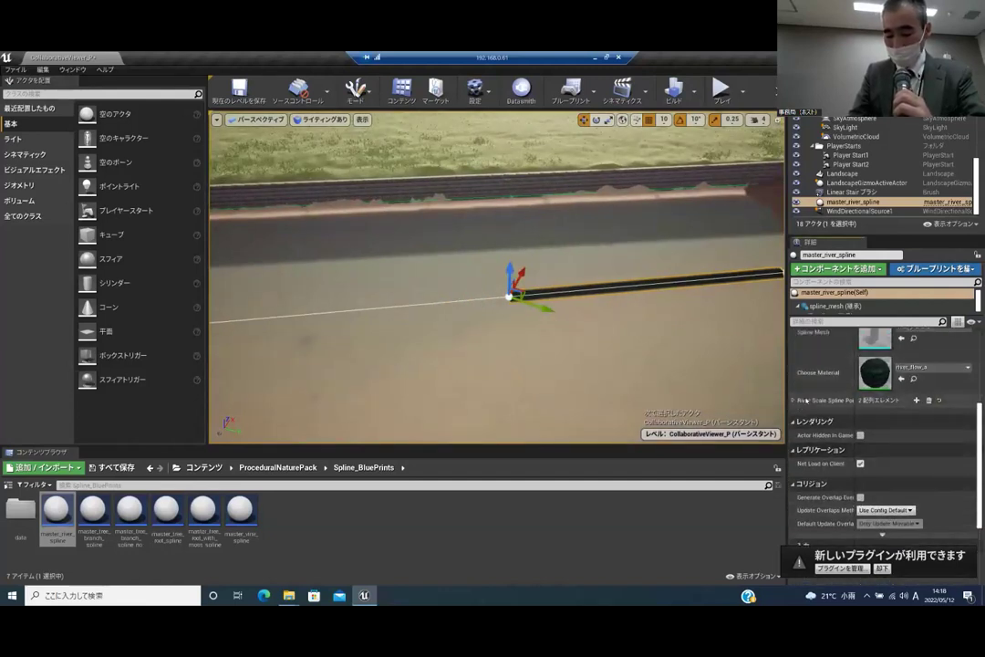
pyautogui.click(794, 399)
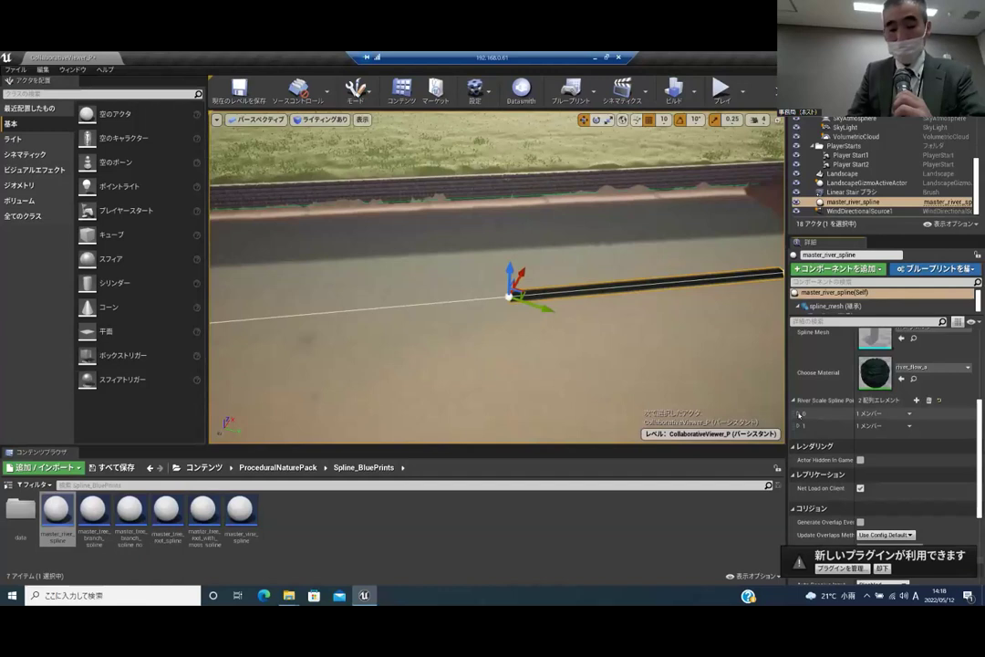
pyautogui.click(799, 413)
pyautogui.click(798, 438)
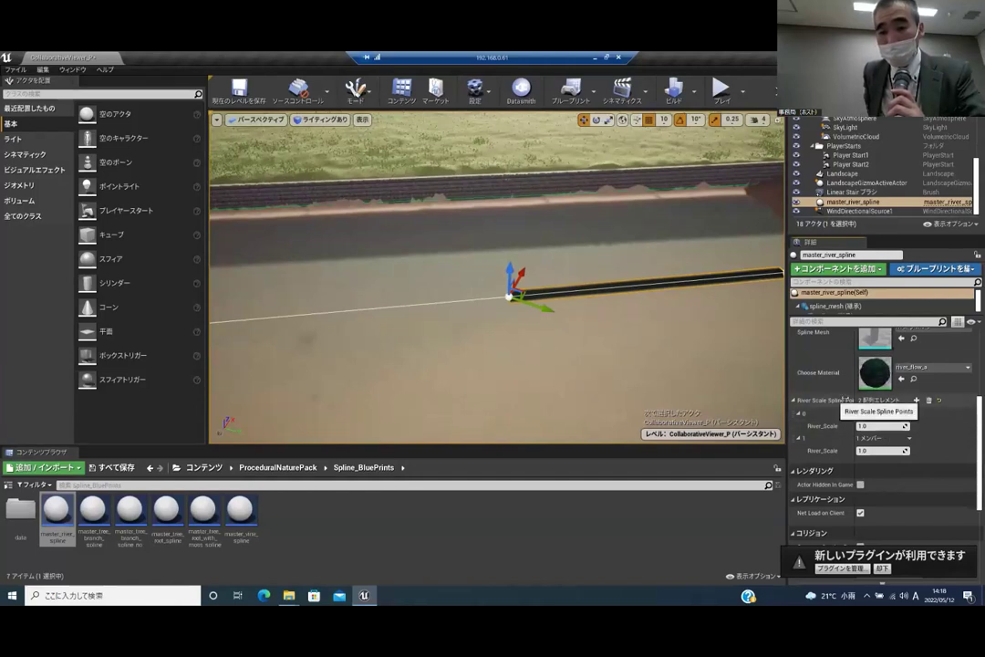
pyautogui.click(864, 426)
pyautogui.press('BackSpace')
pyautogui.press('Return')
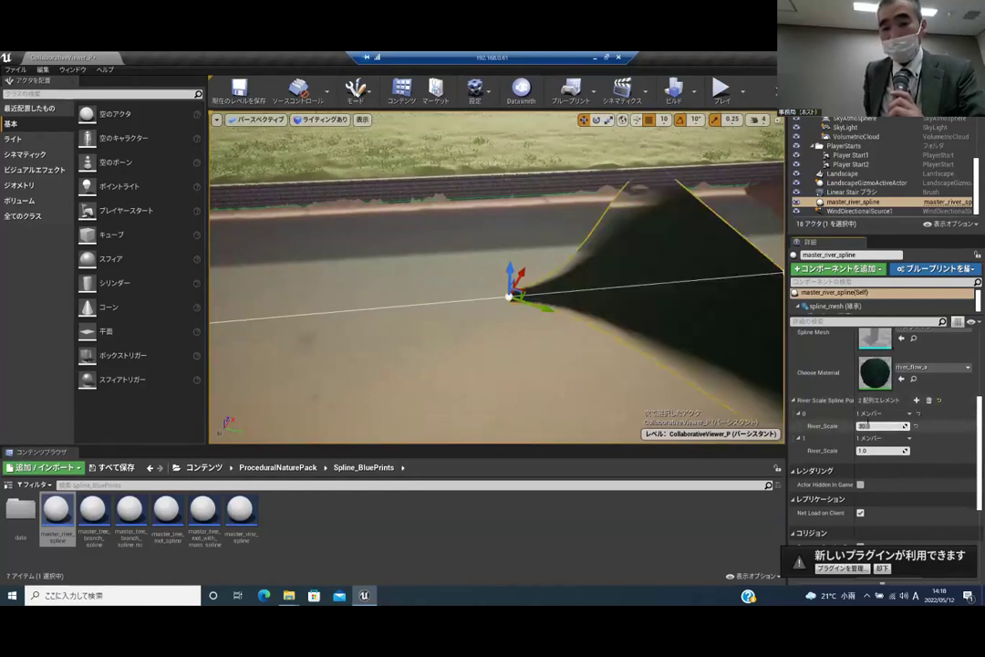
pyautogui.click(875, 448)
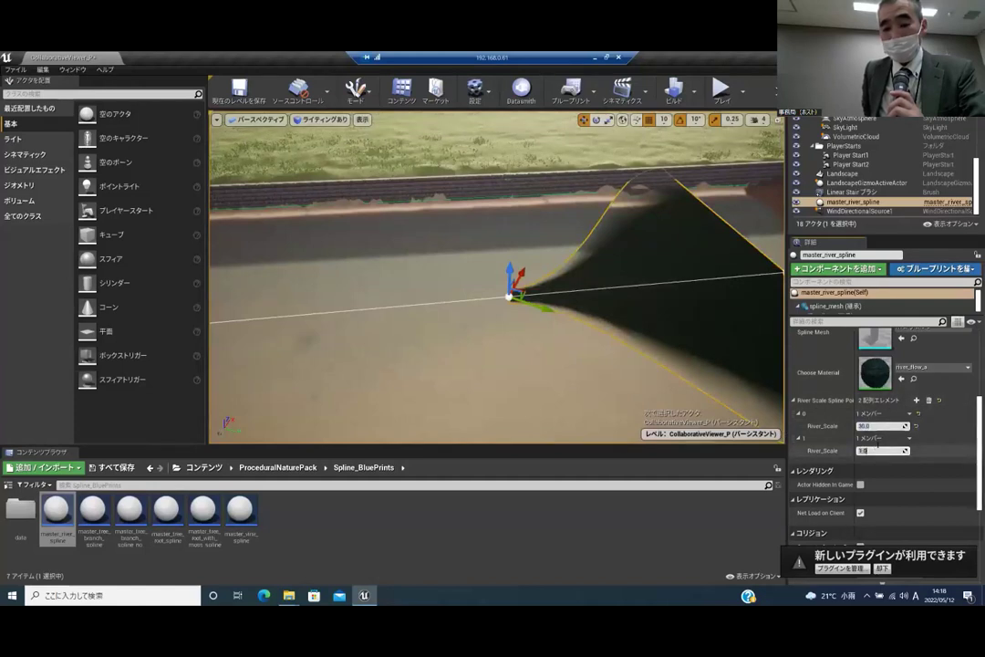
pyautogui.press('BackSpace')
pyautogui.press('Return')
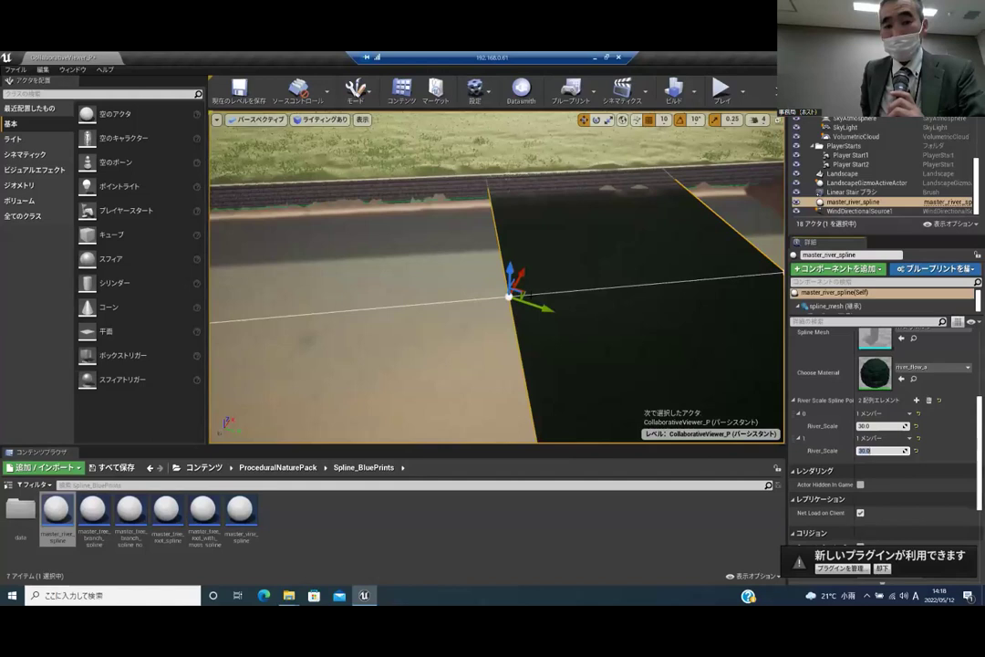
# Extend the widened river by moving its end point farther along the channel centre
pyautogui.moveTo(518, 291); pyautogui.dragTo(294, 305)
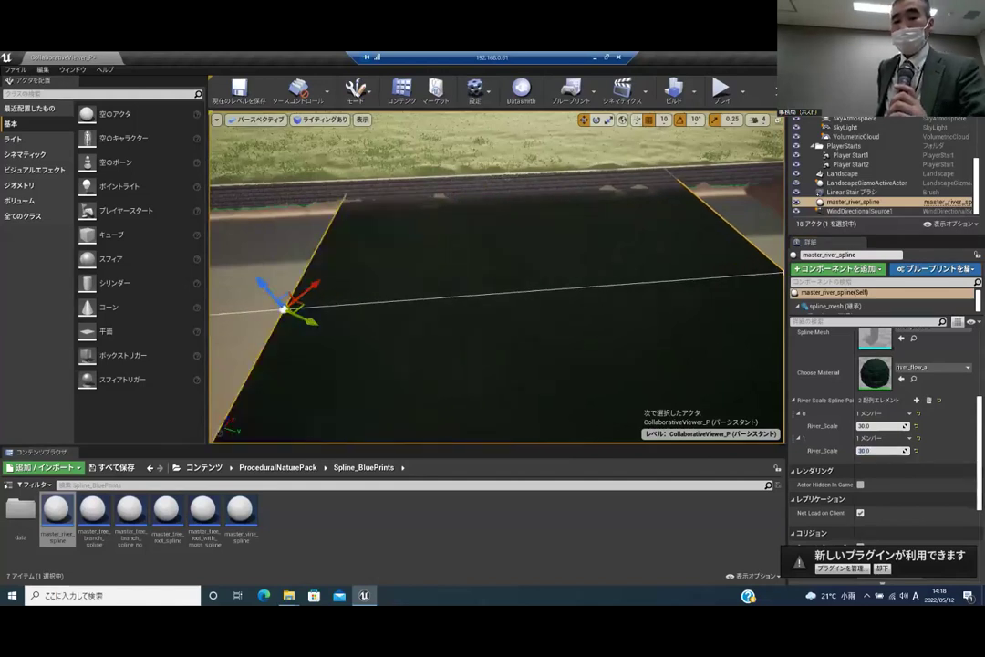
pyautogui.moveTo(294, 305); pyautogui.dragTo(293, 364, button='right')
pyautogui.scroll(-3, 294, 305)
pyautogui.moveTo(497, 276); pyautogui.dragTo(446, 277, button='middle')
pyautogui.scroll(-5, 497, 276)
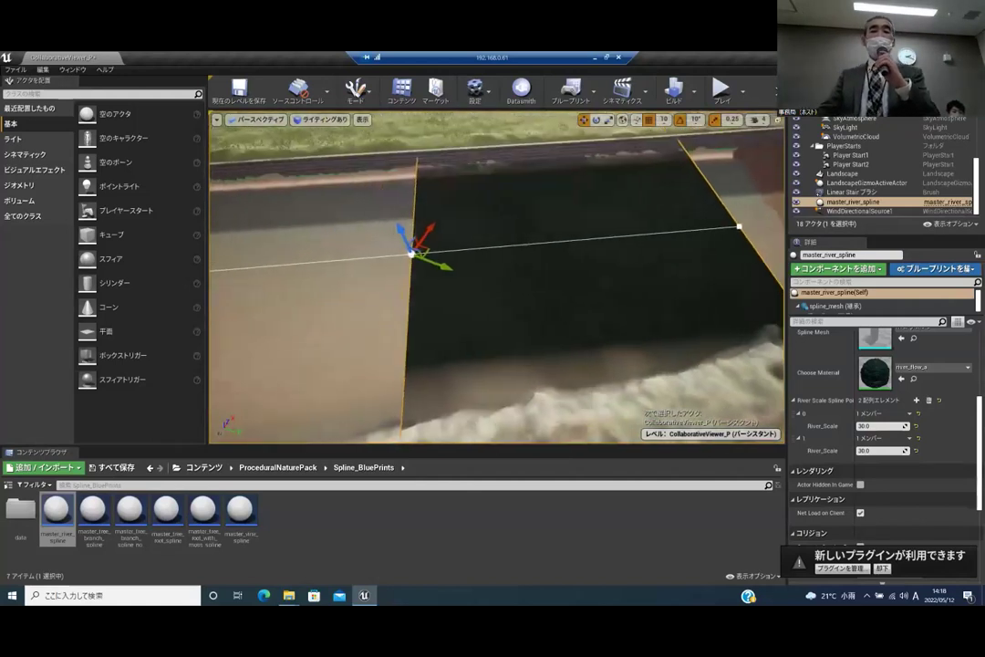
pyautogui.moveTo(512, 257); pyautogui.dragTo(408, 257, button='middle')
pyautogui.scroll(-5, 512, 257)
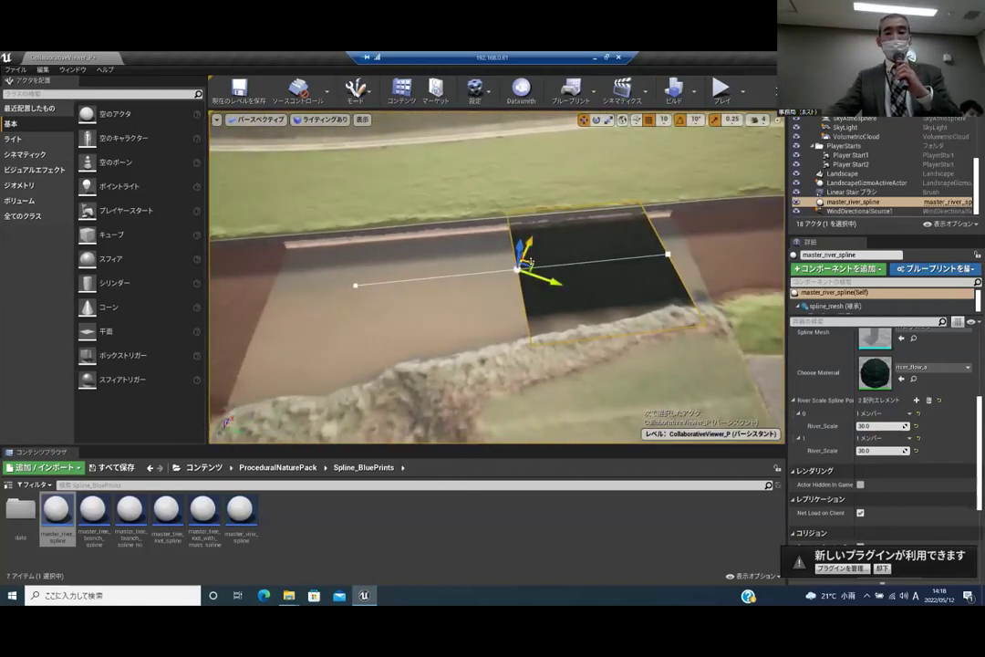
pyautogui.moveTo(528, 266)
pyautogui.mouseDown()
pyautogui.moveTo(497, 268)
pyautogui.moveTo(516, 263)
pyautogui.mouseUp()
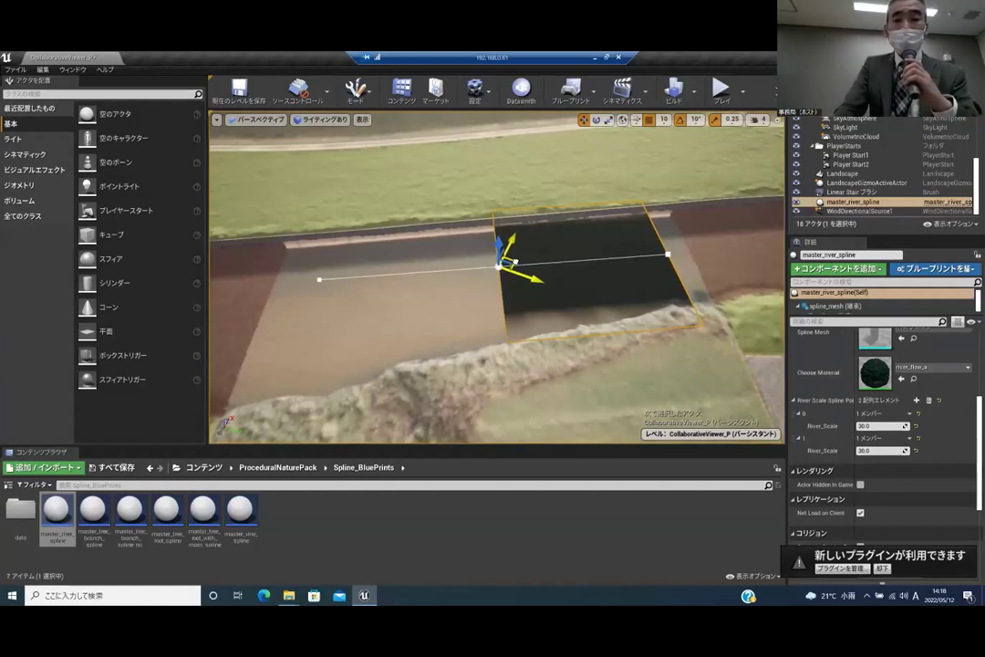
# Duplicate the spline's end point and place the new point at the edge of the far gravel bed
pyautogui.keyDown('alt'); pyautogui.moveTo(501, 266); pyautogui.dragTo(315, 320); pyautogui.keyUp('alt')
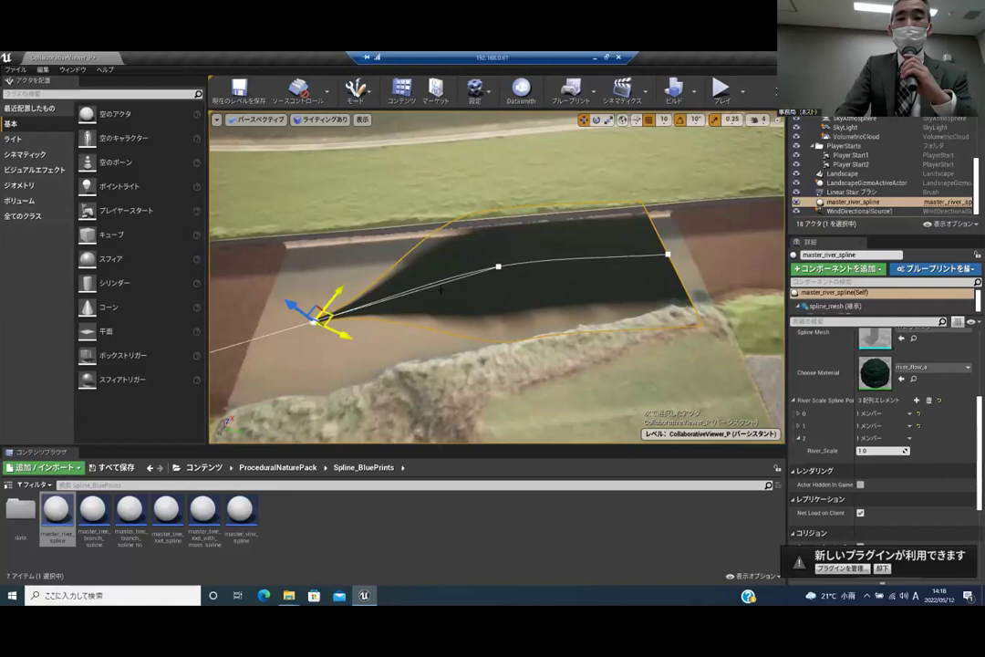
pyautogui.keyDown('alt'); pyautogui.moveTo(441, 290); pyautogui.dragTo(386, 322); pyautogui.keyUp('alt')
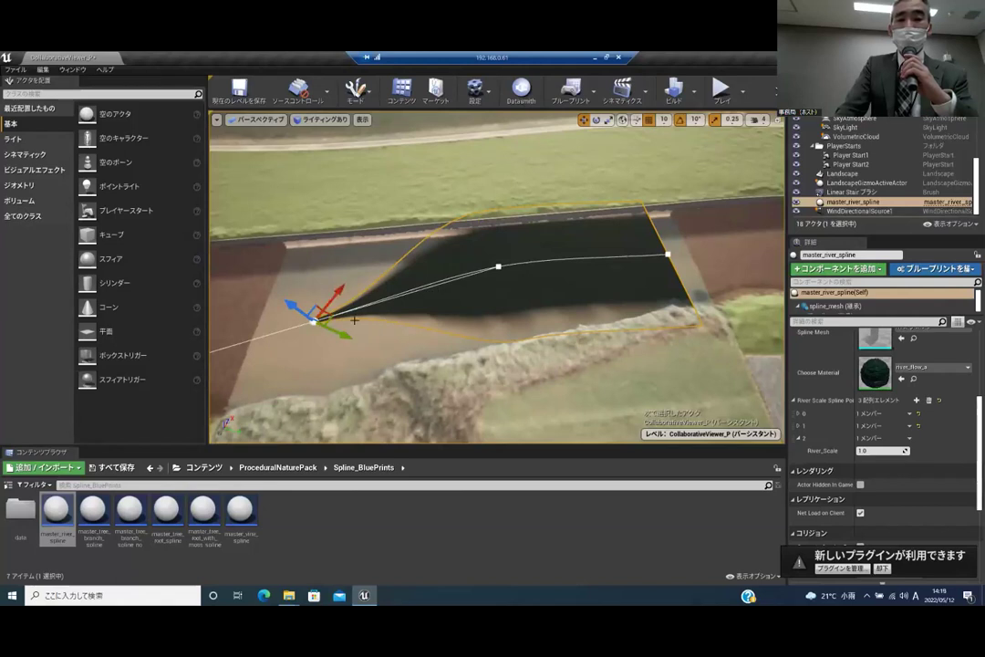
pyautogui.moveTo(325, 314); pyautogui.dragTo(281, 318)
pyautogui.moveTo(280, 318); pyautogui.dragTo(323, 295, button='right')
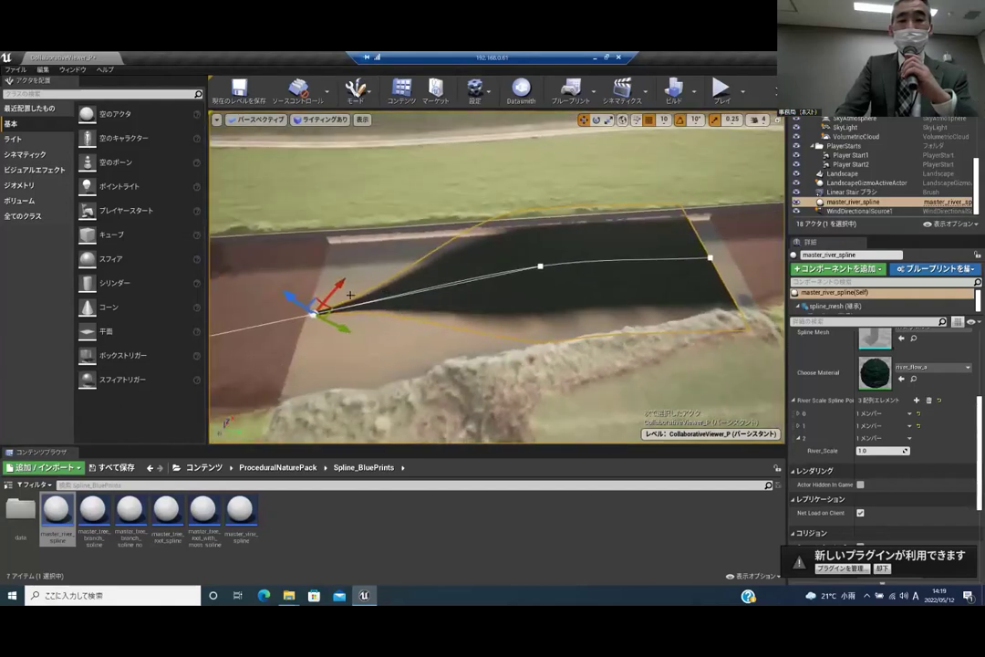
pyautogui.moveTo(326, 306); pyautogui.dragTo(292, 313)
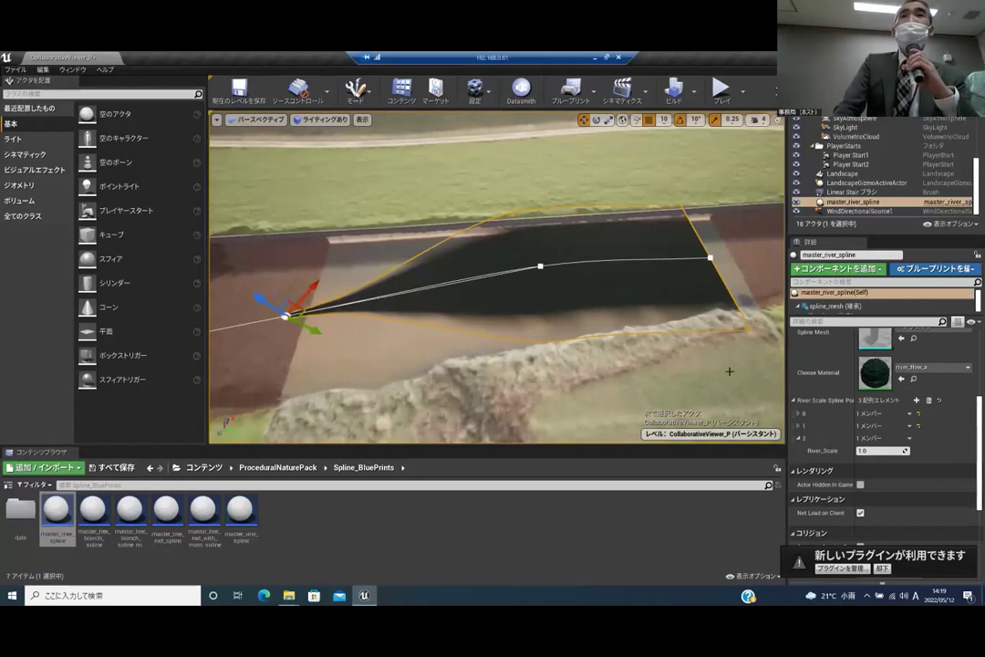
# Set River_Scale to 30 for entry 2 of the River Scale Spline Points
pyautogui.click(875, 451)
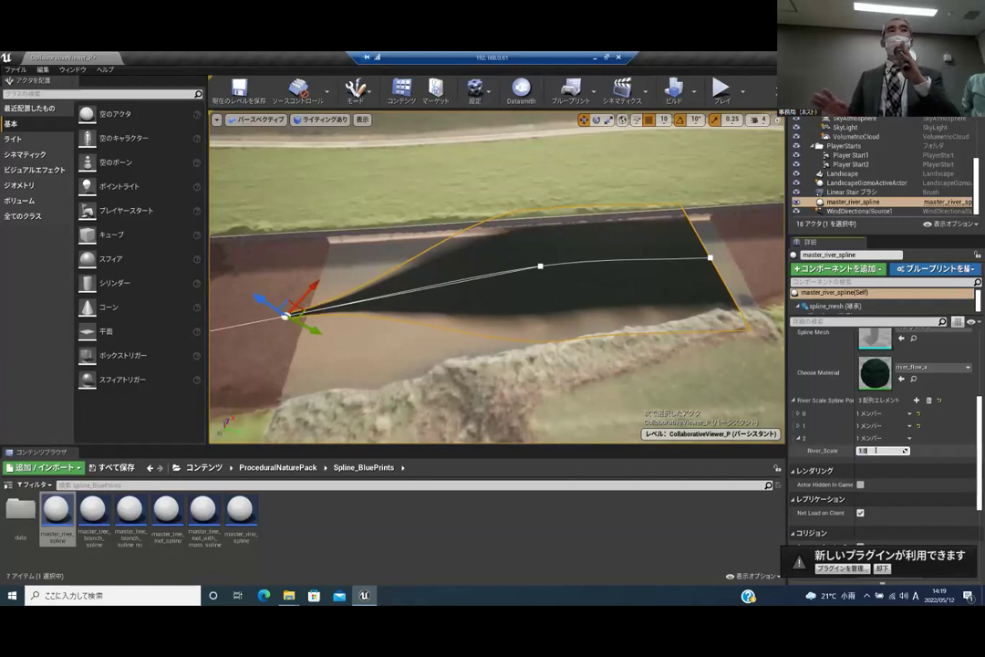
pyautogui.write('30')
pyautogui.press('Return')
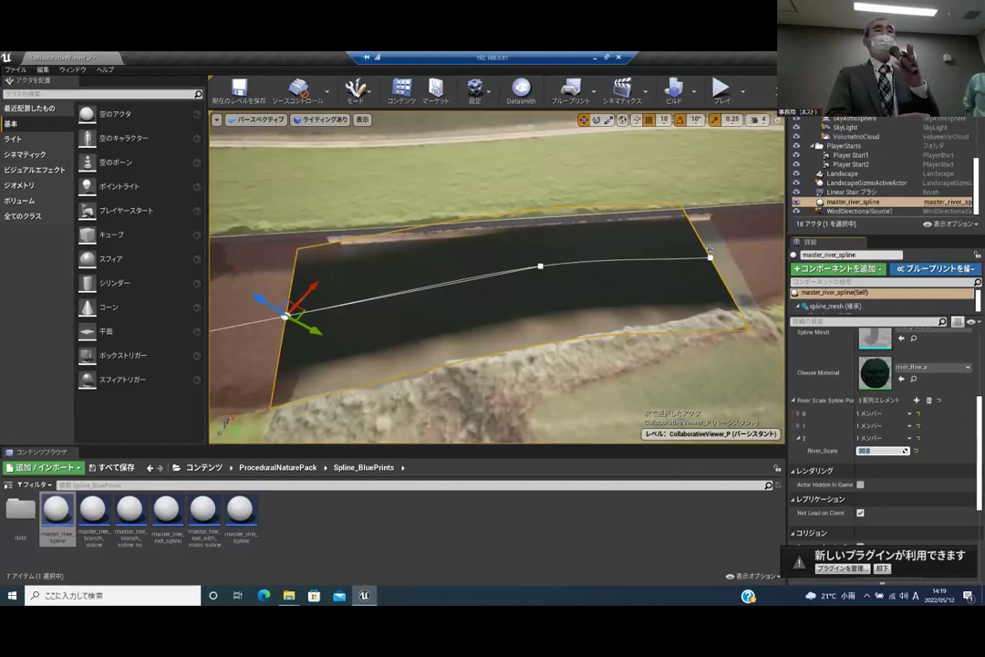
# Try to move the spline's start point toward the near gravel bed and undo the move
pyautogui.click(710, 258)
pyautogui.moveTo(729, 251); pyautogui.dragTo(752, 260)
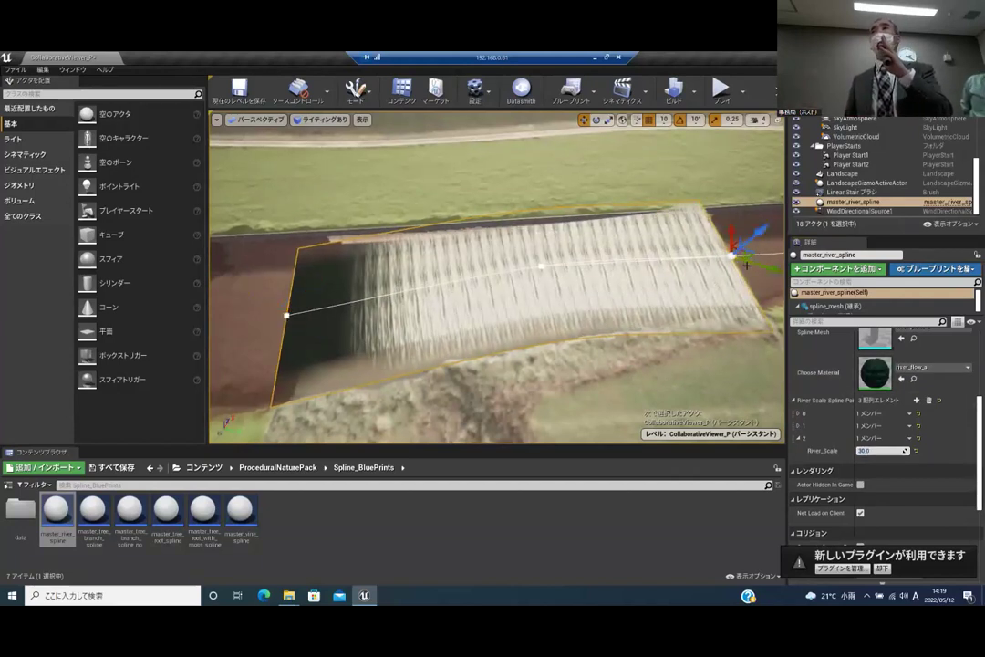
pyautogui.hotkey('ctrl', 'z')
pyautogui.moveTo(625, 258); pyautogui.dragTo(763, 258, button='right')
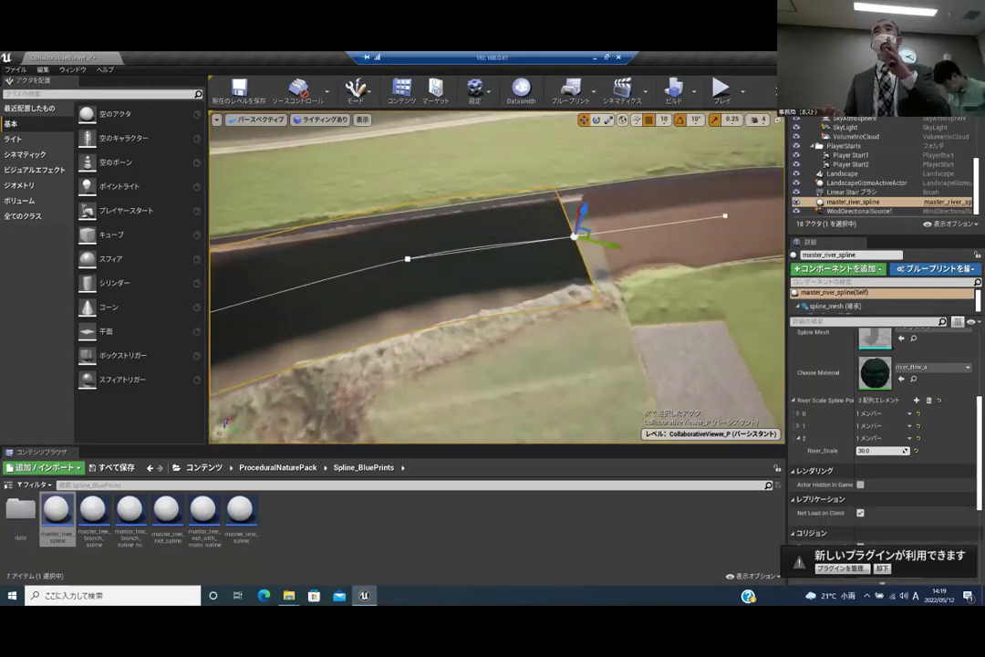
pyautogui.rightClick(629, 264)
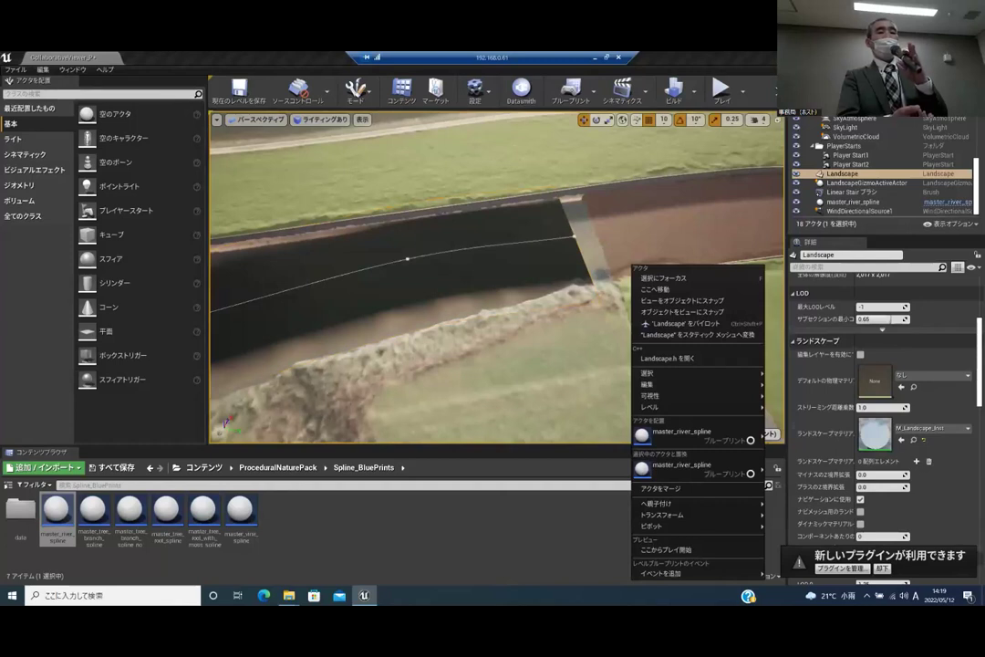
pyautogui.click(598, 271)
# Move the river spline's start point outward to the edge of the brown gravel bed and deselect the spline
pyautogui.moveTo(640, 230); pyautogui.dragTo(563, 229, button='right')
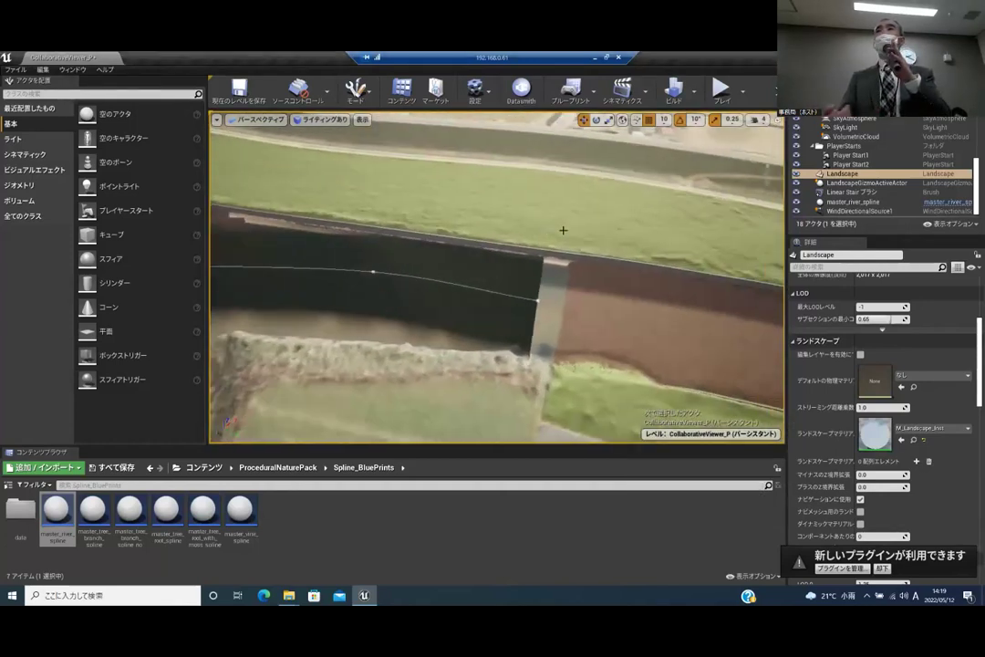
pyautogui.click(538, 301)
pyautogui.click(538, 299)
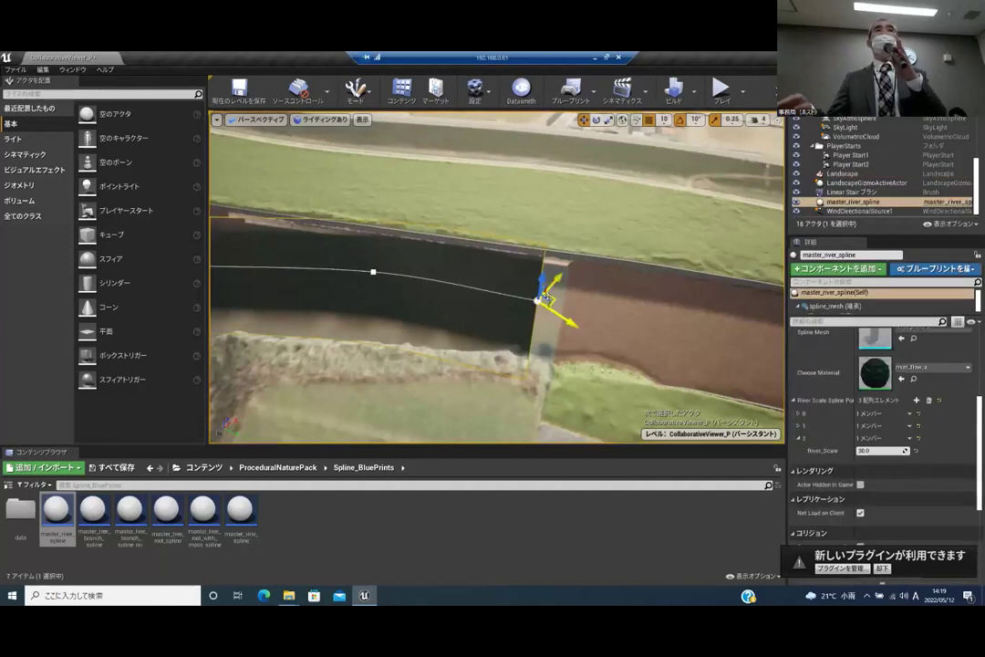
pyautogui.moveTo(546, 296); pyautogui.dragTo(573, 305)
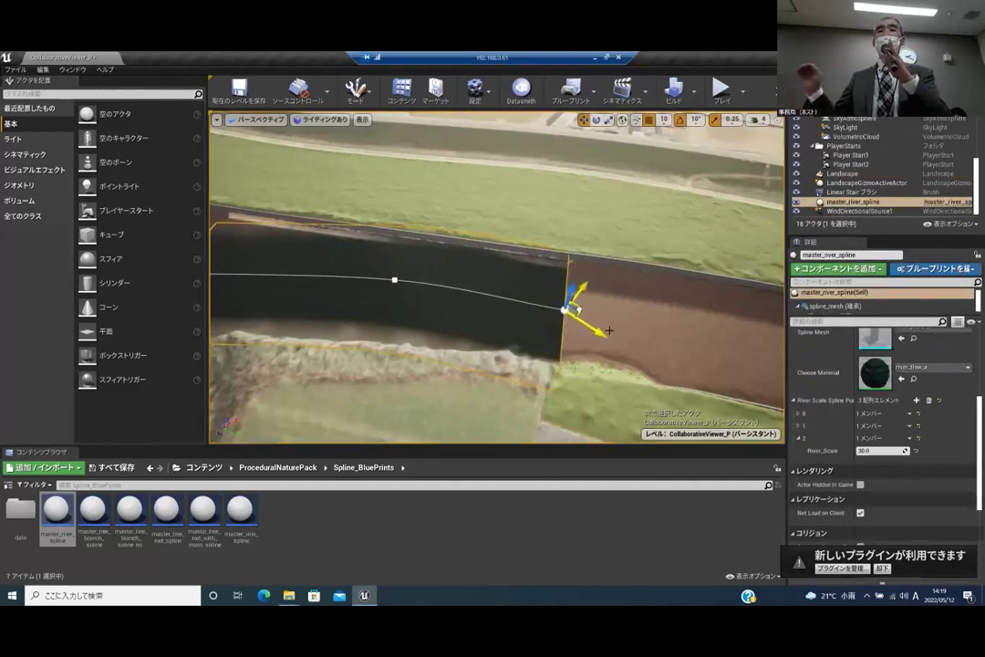
pyautogui.click(576, 365)
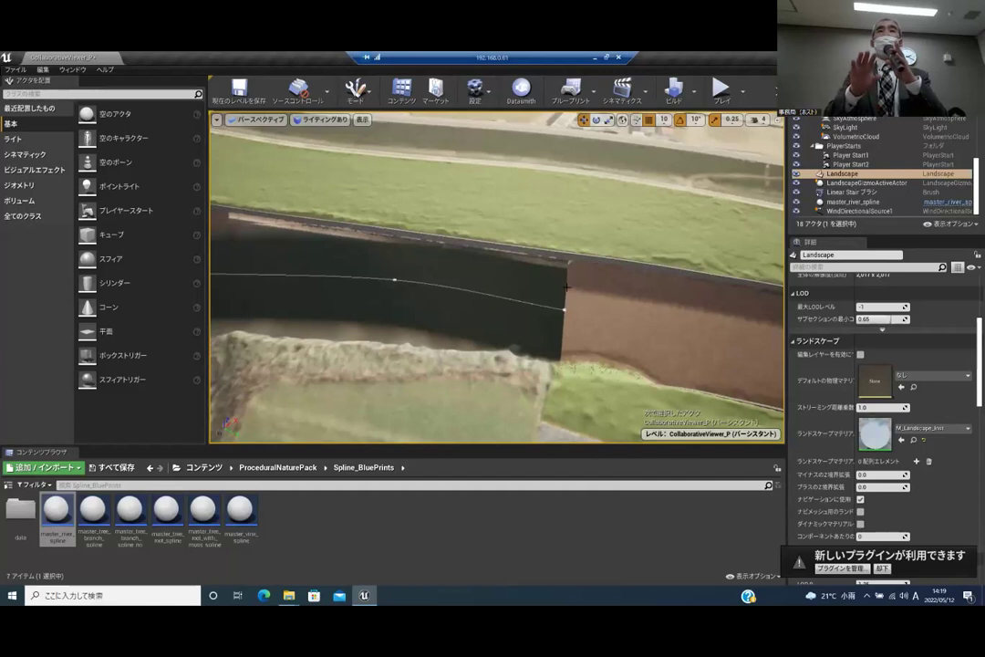
# Examine the river's water surface and its fit against the channel bank up close
pyautogui.moveTo(496, 277); pyautogui.dragTo(383, 281, button='right')
pyautogui.press('w')
pyautogui.press('w')
pyautogui.press('w')
pyautogui.press('e')
pyautogui.press('s')
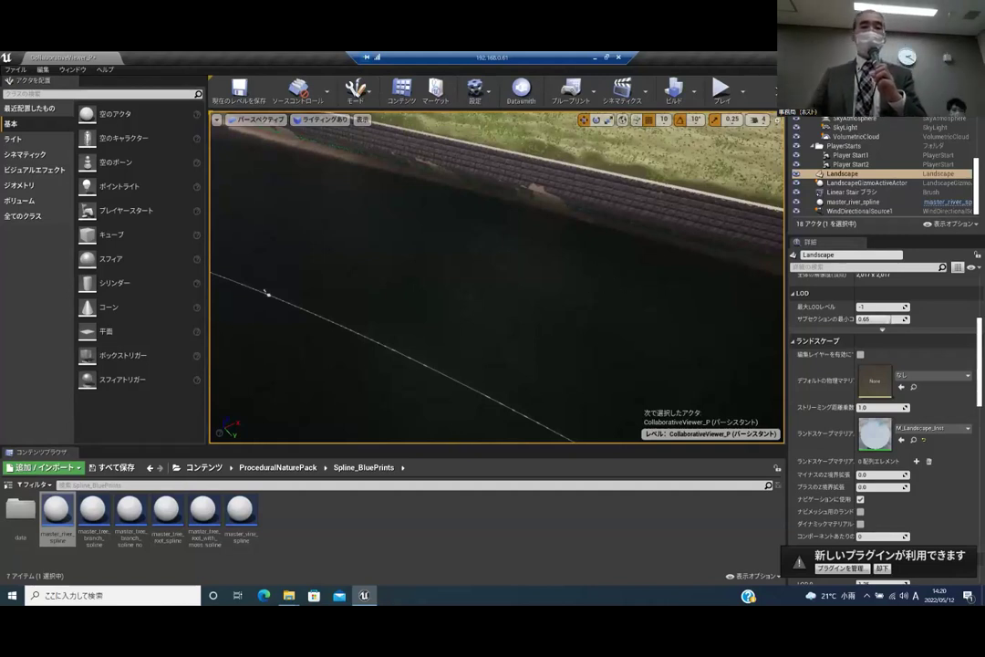
# Inspect the river water along the spline and at low angle toward the stone block wall
pyautogui.moveTo(497, 276); pyautogui.dragTo(611, 244, button='right')
pyautogui.moveTo(255, 260); pyautogui.dragTo(267, 274, button='right')
pyautogui.moveTo(496, 277); pyautogui.dragTo(305, 276, button='right')
pyautogui.moveTo(601, 272); pyautogui.dragTo(575, 274, button='right')
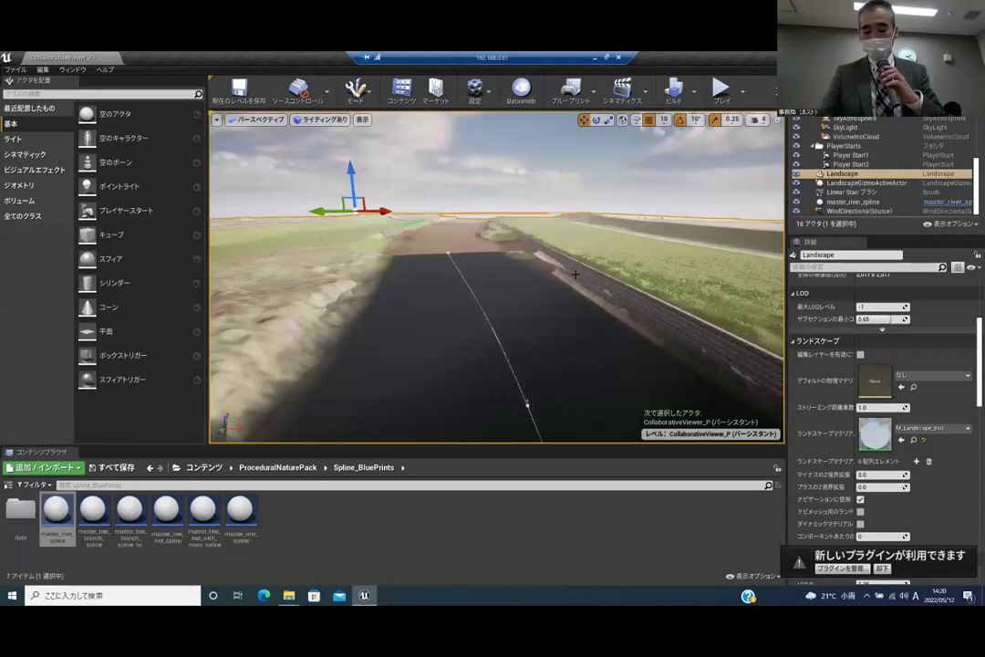
pyautogui.moveTo(510, 280); pyautogui.dragTo(550, 355, button='right')
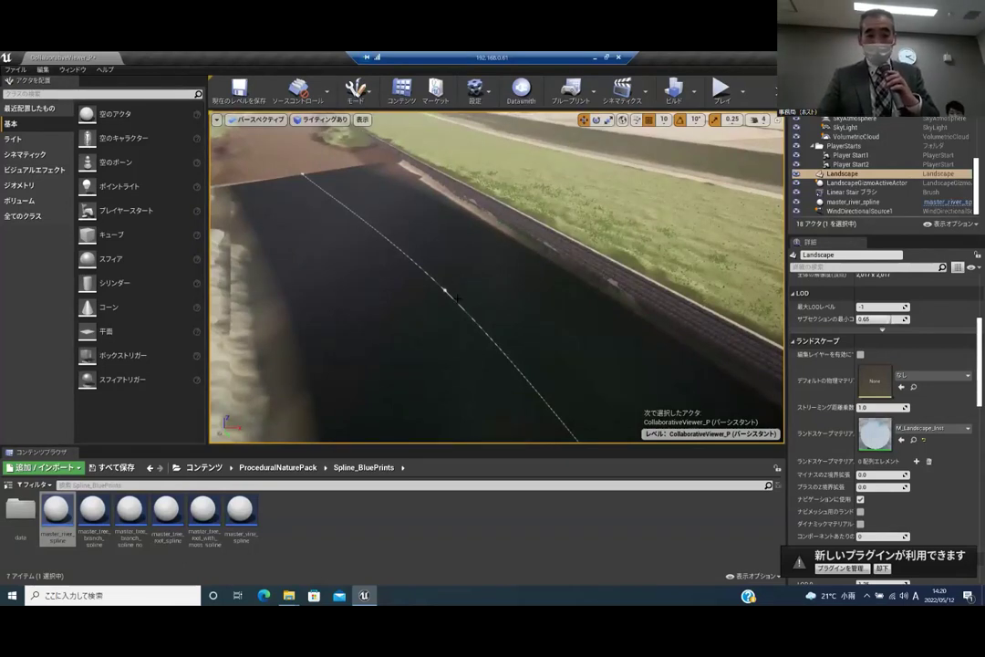
pyautogui.moveTo(497, 277); pyautogui.dragTo(543, 411, button='right')
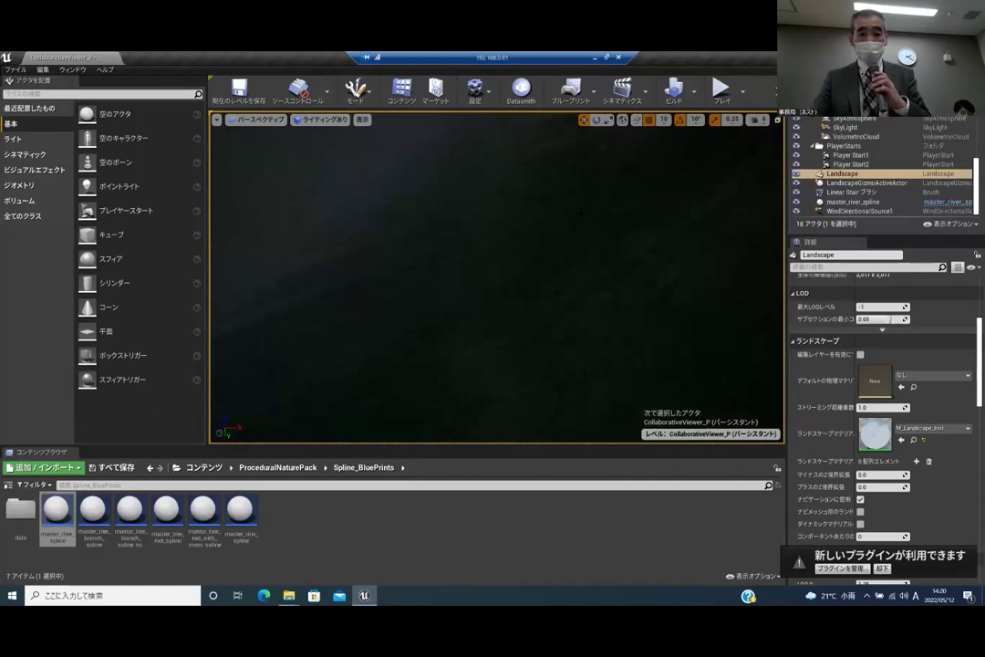
pyautogui.moveTo(581, 213); pyautogui.dragTo(597, 247, button='right')
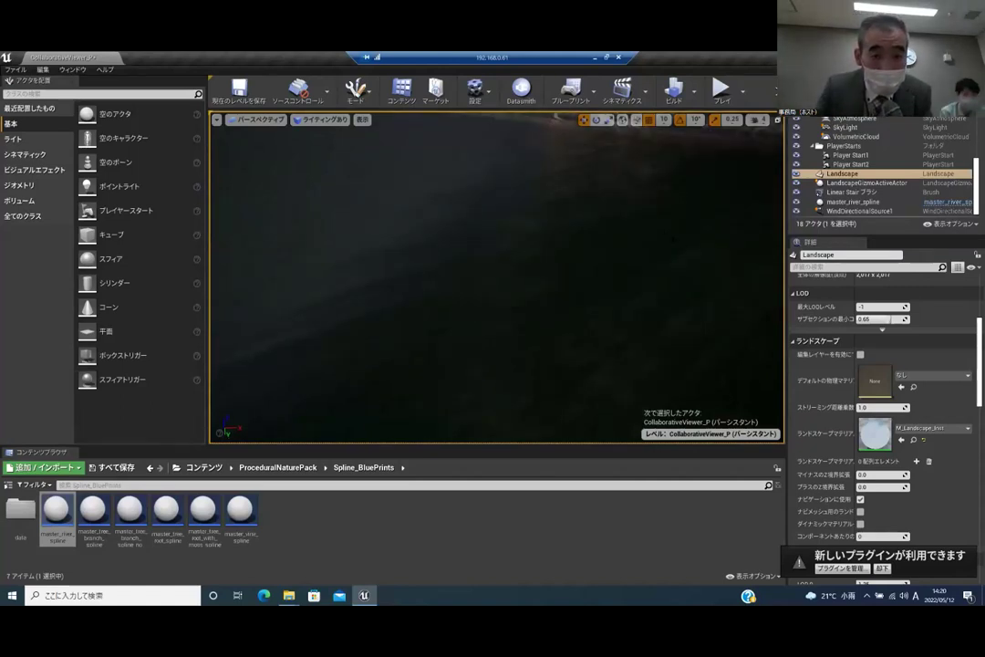
pyautogui.moveTo(597, 248); pyautogui.dragTo(648, 266, button='right')
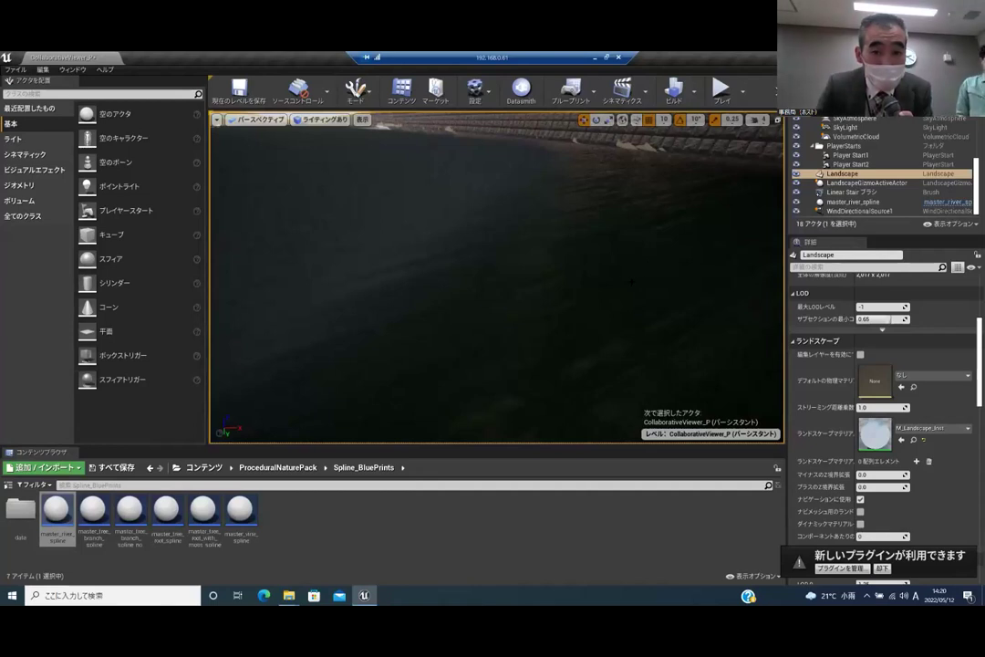
pyautogui.moveTo(492, 307); pyautogui.dragTo(614, 315, button='right')
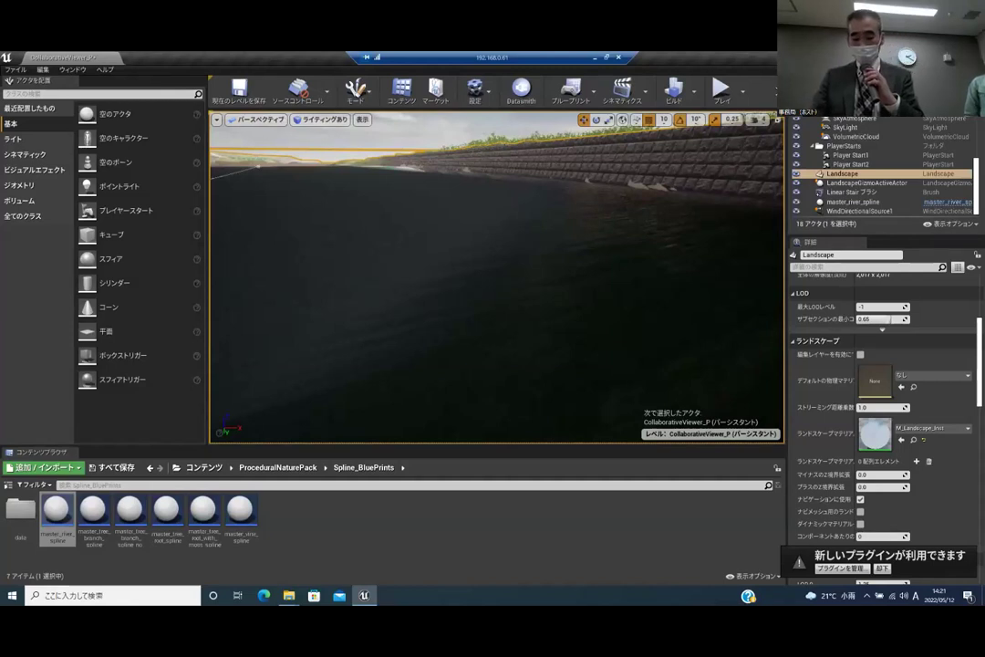
pyautogui.moveTo(615, 315); pyautogui.dragTo(618, 330, button='right')
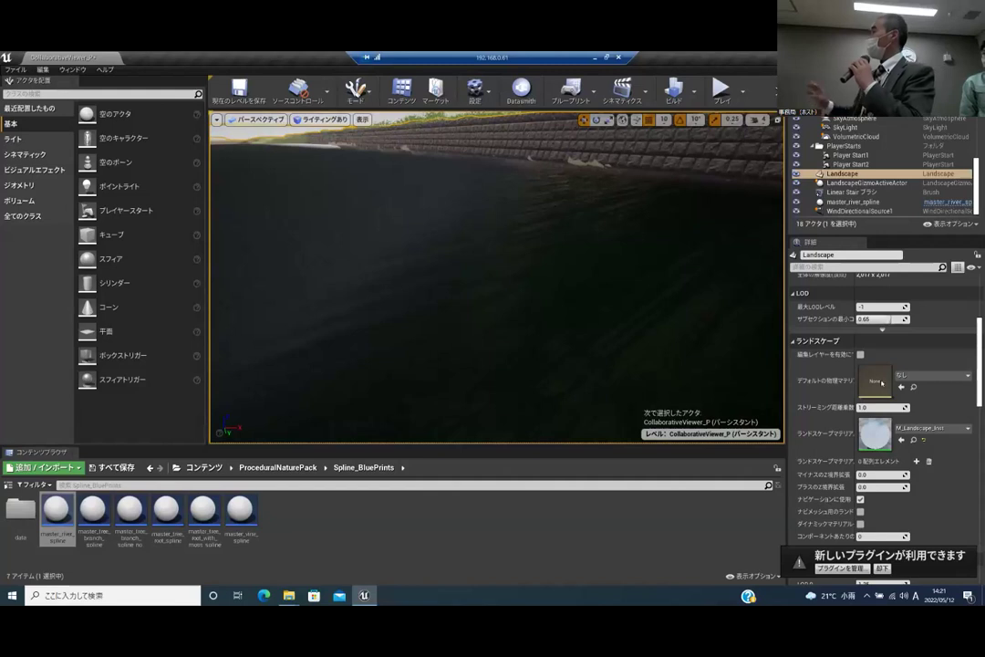
# Look through the Landscape actor's settings from its component information down to collision and input
pyautogui.scroll(2, 960, 390)
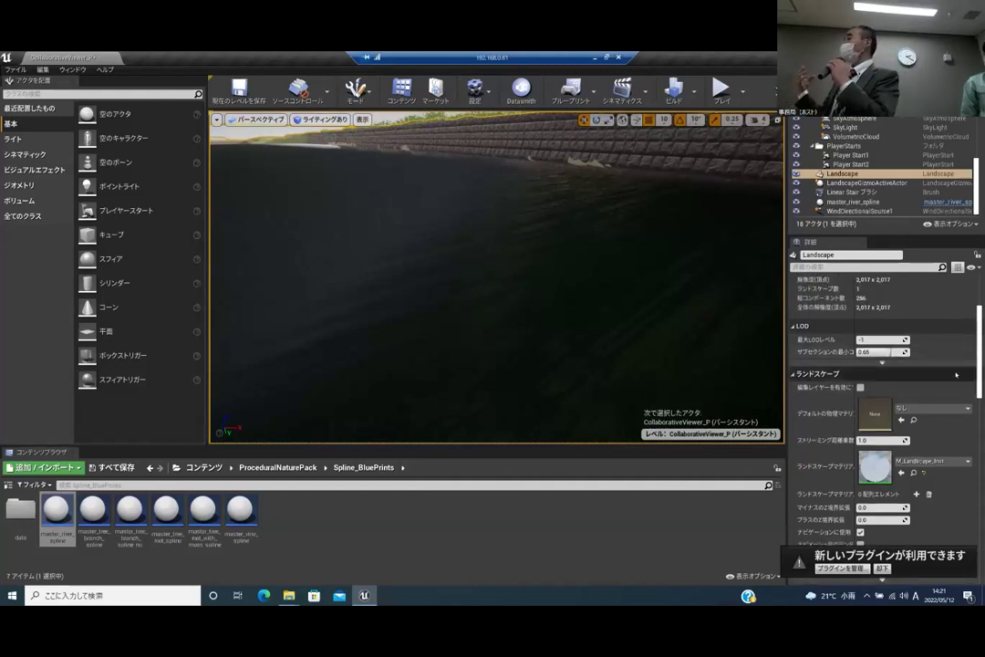
pyautogui.scroll(-1, 929, 451)
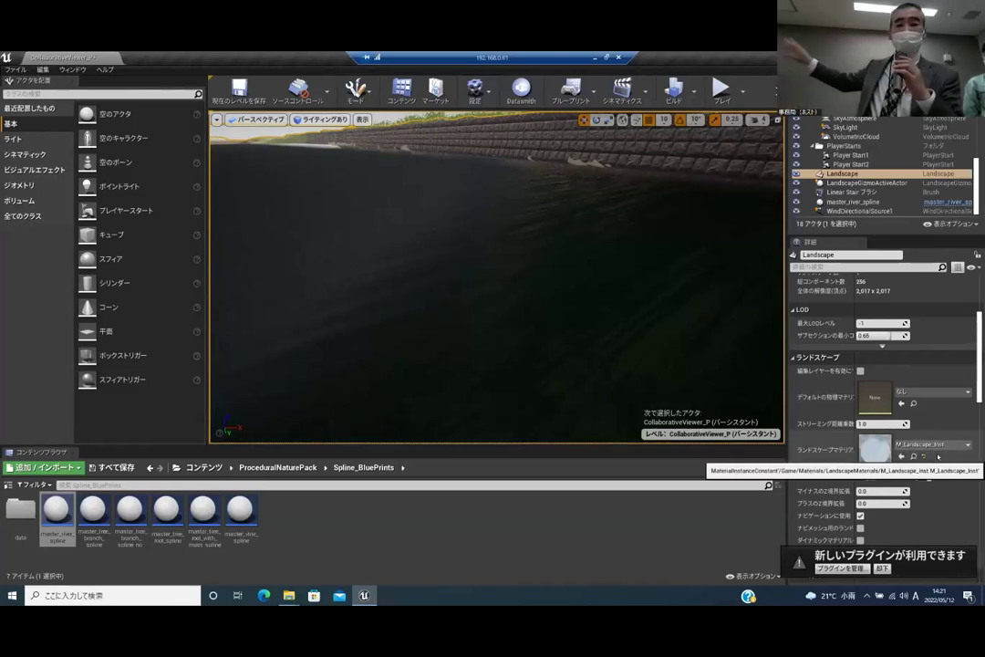
pyautogui.scroll(6, 921, 392)
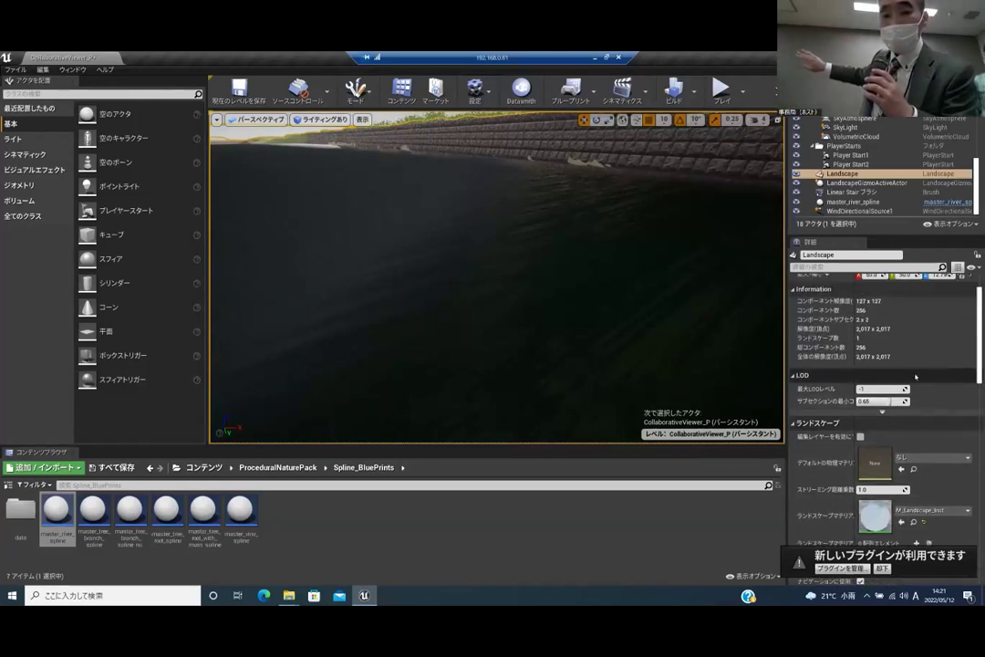
pyautogui.scroll(-10, 919, 386)
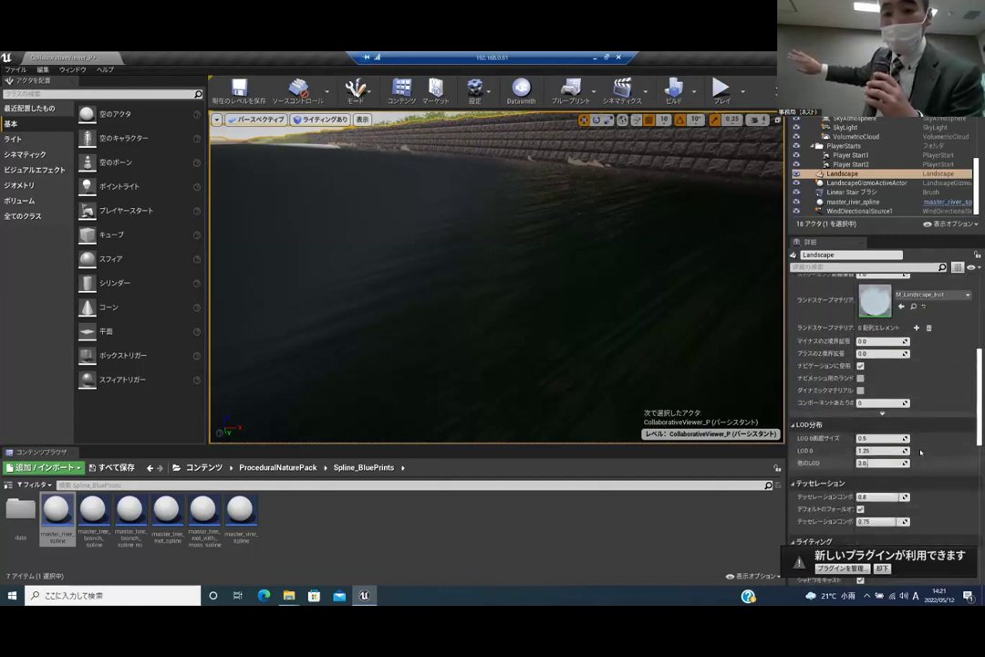
pyautogui.scroll(-5, 930, 465)
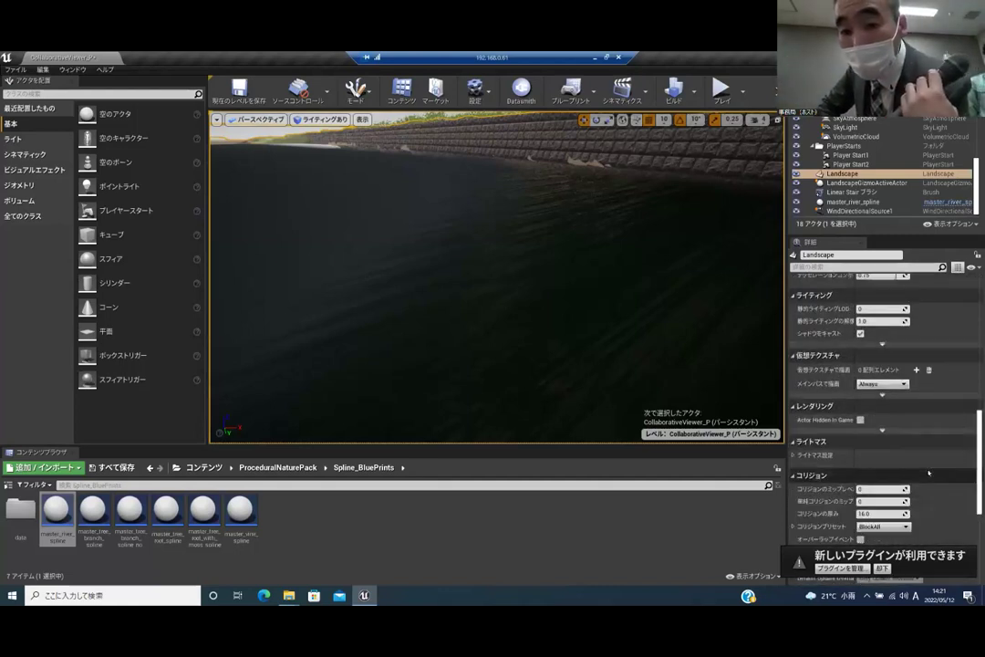
pyautogui.scroll(-3, 876, 433)
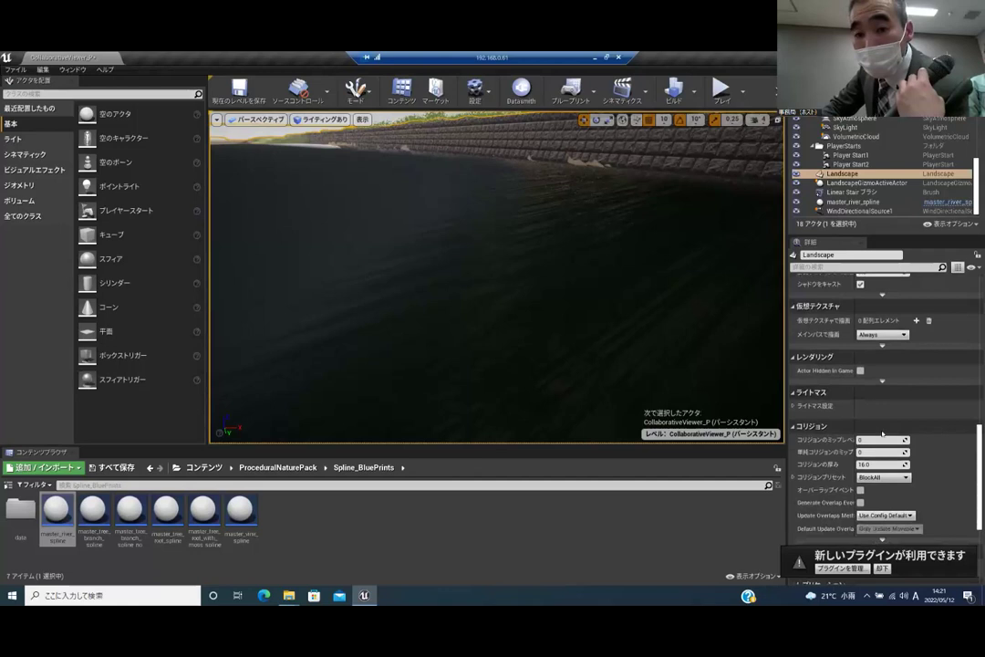
pyautogui.scroll(-3, 883, 448)
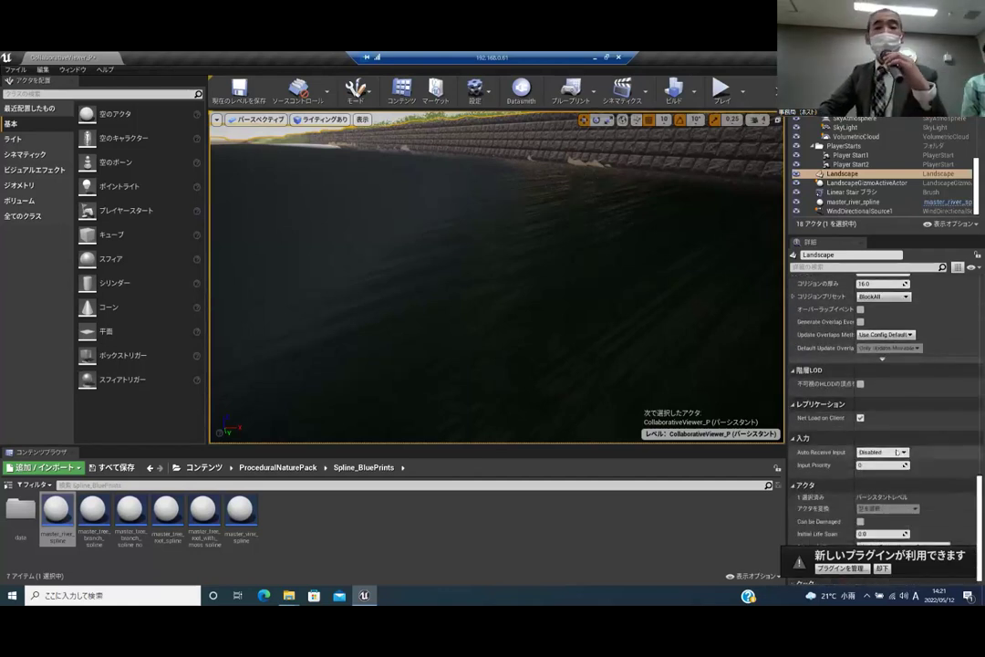
pyautogui.scroll(2, 897, 450)
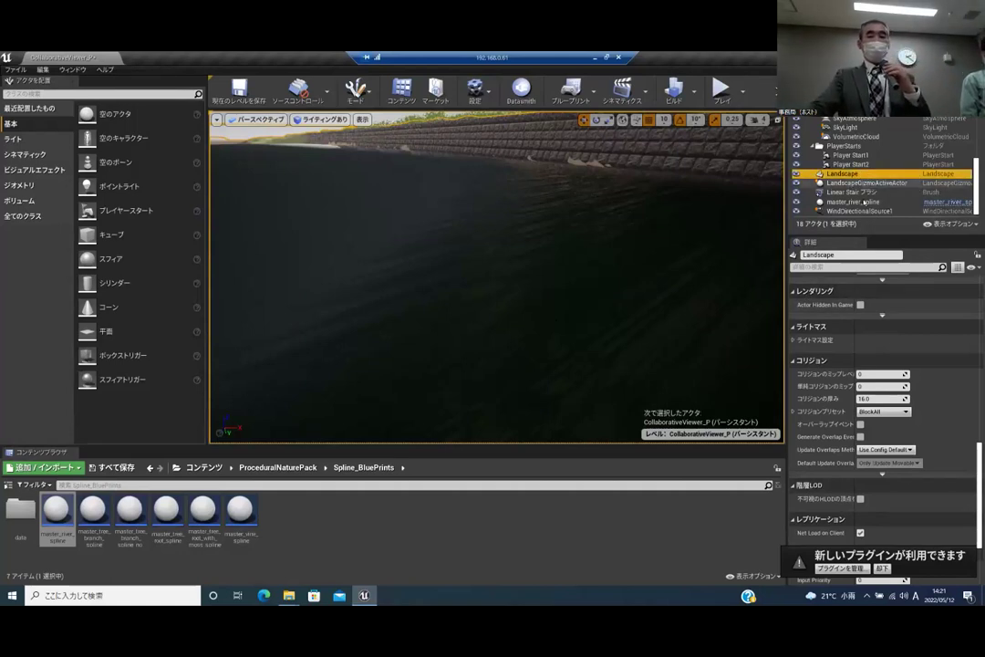
# Select master_river_spline and review the materials available for its Choose Material property, keeping river_flow_a
pyautogui.click(864, 202)
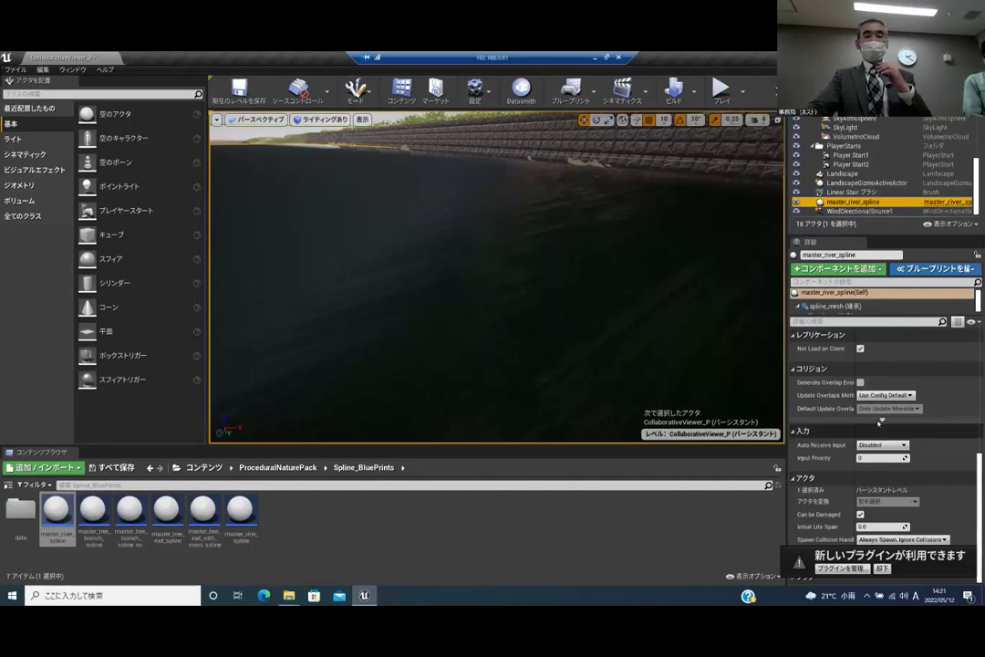
pyautogui.scroll(5, 878, 424)
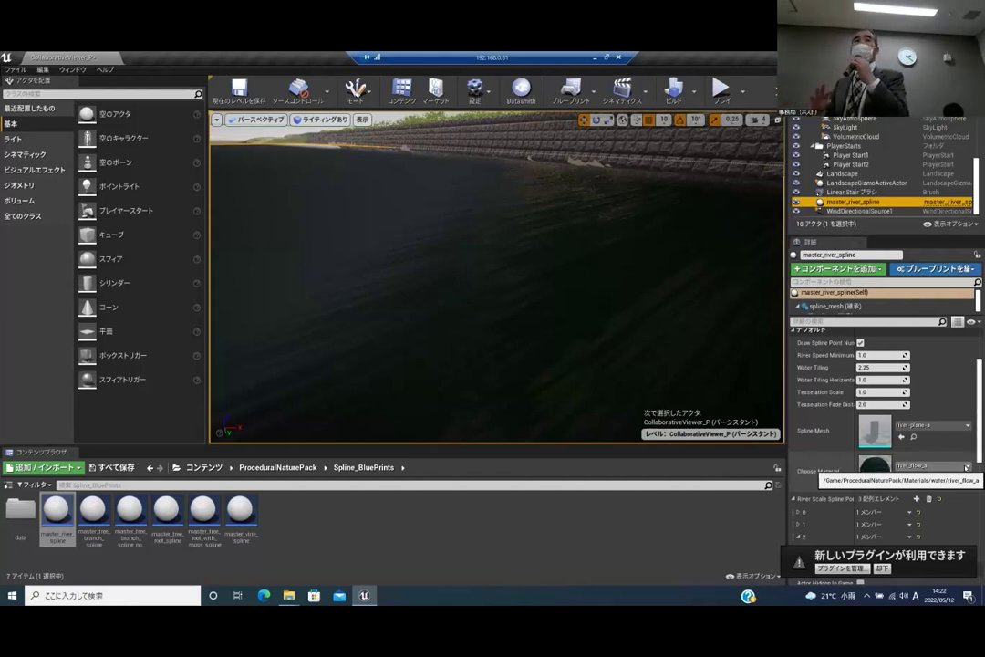
pyautogui.click(967, 466)
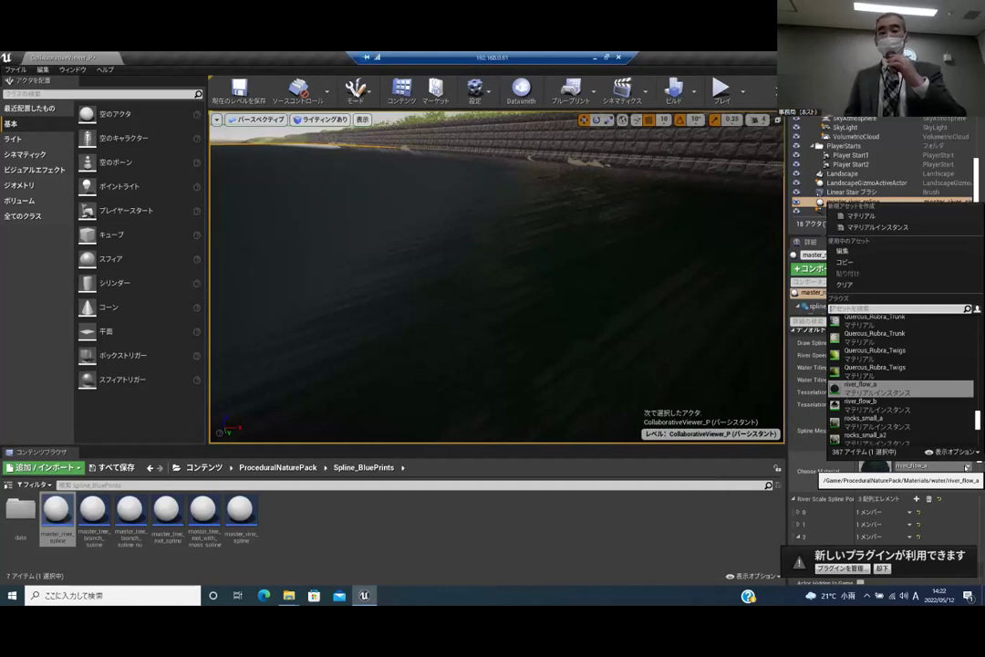
pyautogui.click(965, 467)
pyautogui.click(966, 467)
pyautogui.click(966, 467)
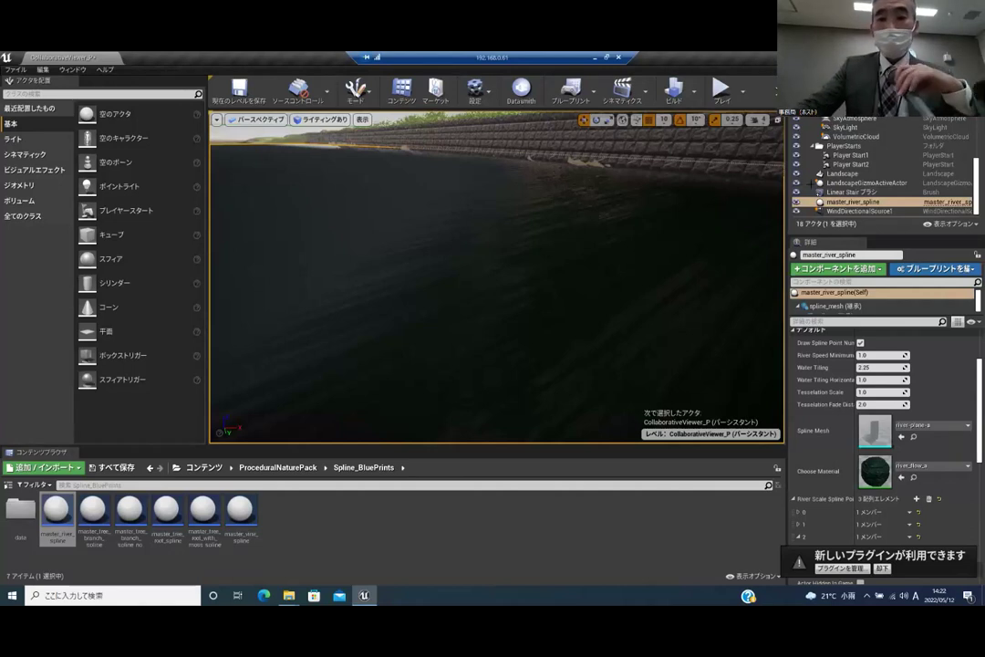
# Hide the ExponentialHeightFog actor in the Lighting folder
pyautogui.scroll(5, 813, 183)
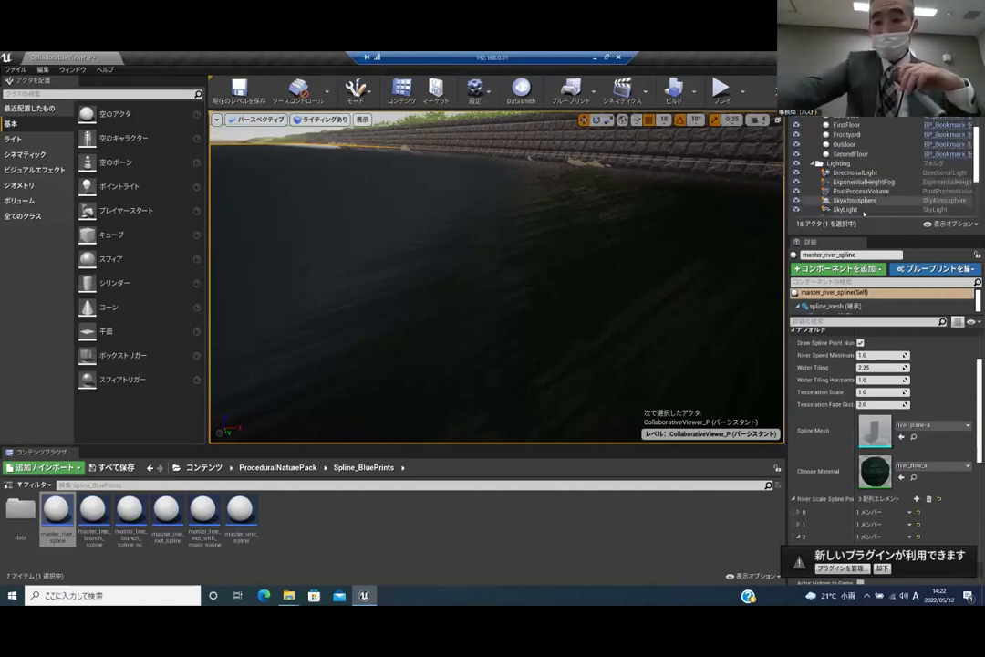
pyautogui.scroll(1, 863, 214)
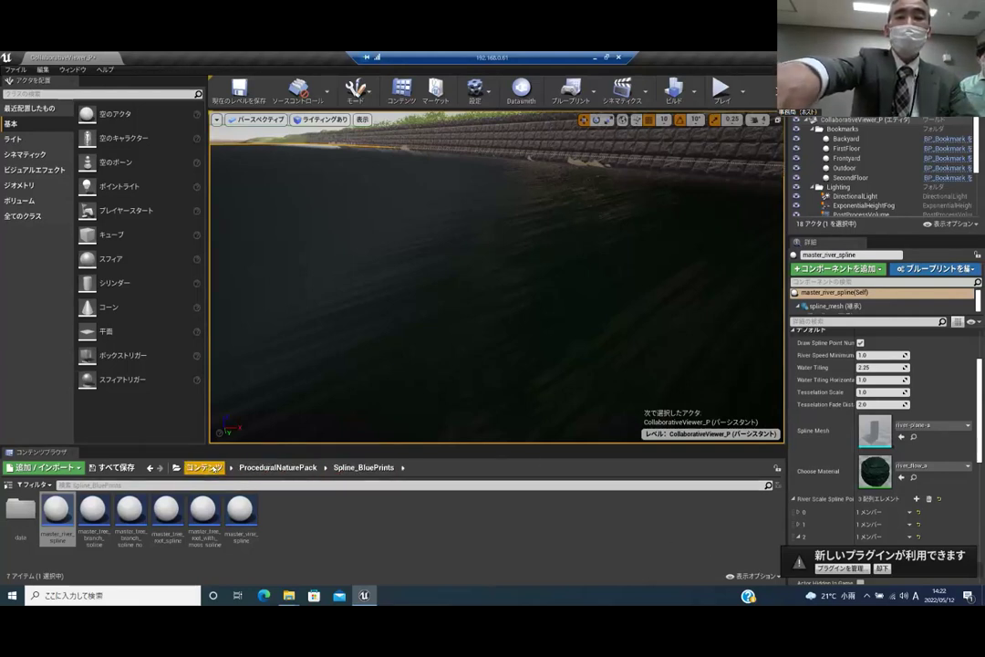
pyautogui.scroll(-5, 848, 183)
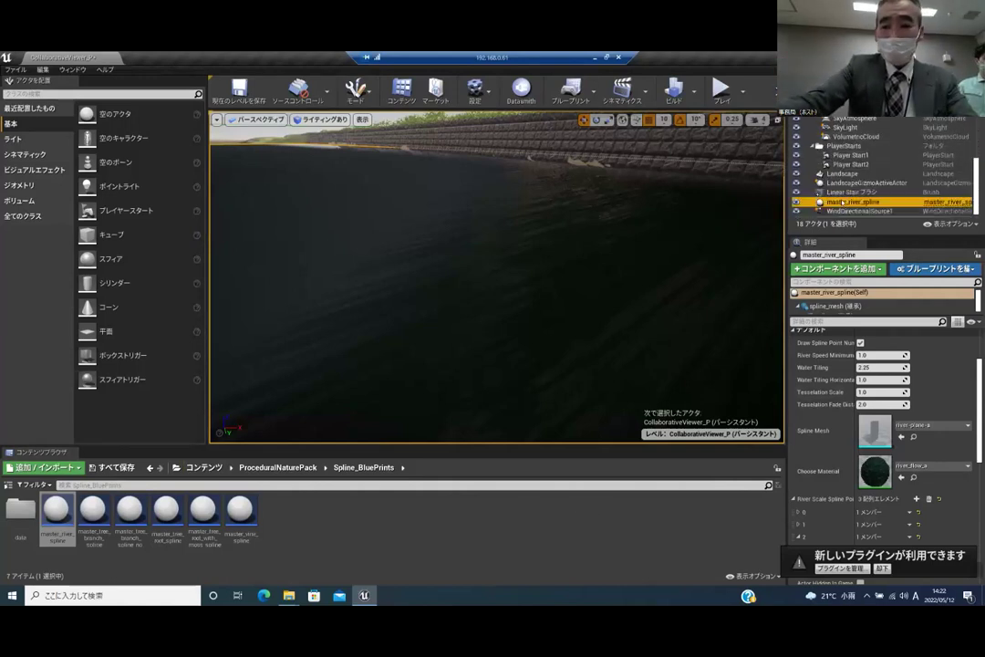
pyautogui.scroll(4, 847, 178)
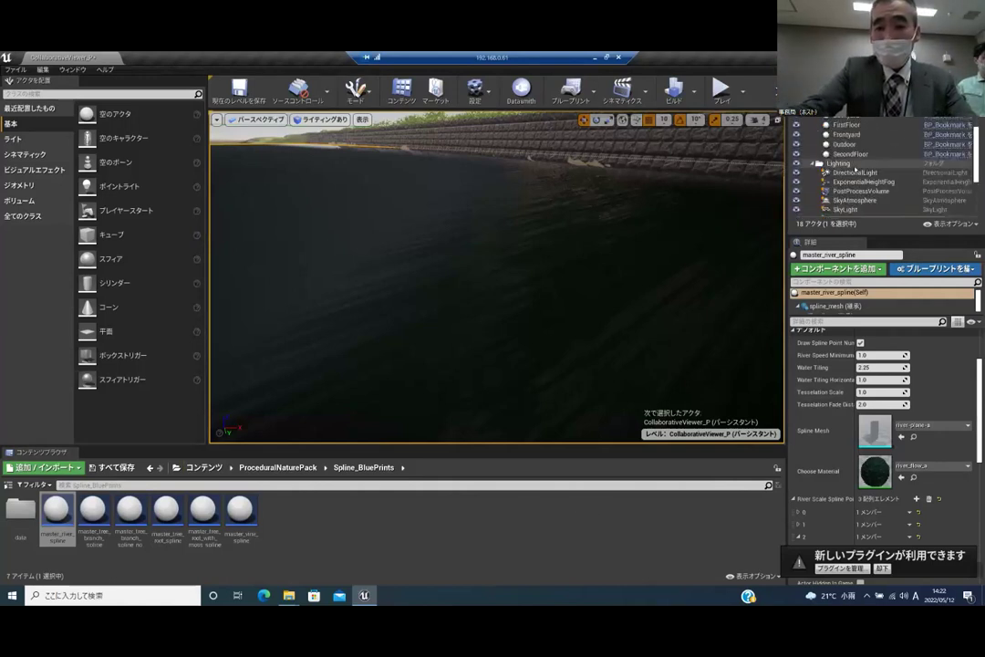
pyautogui.scroll(2, 848, 164)
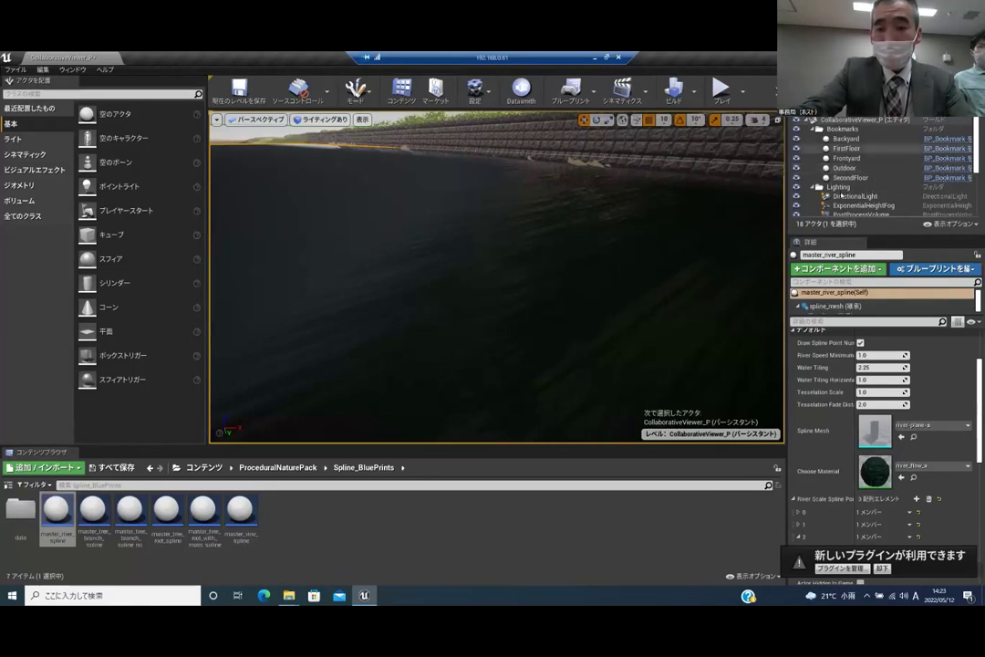
pyautogui.scroll(-3, 841, 193)
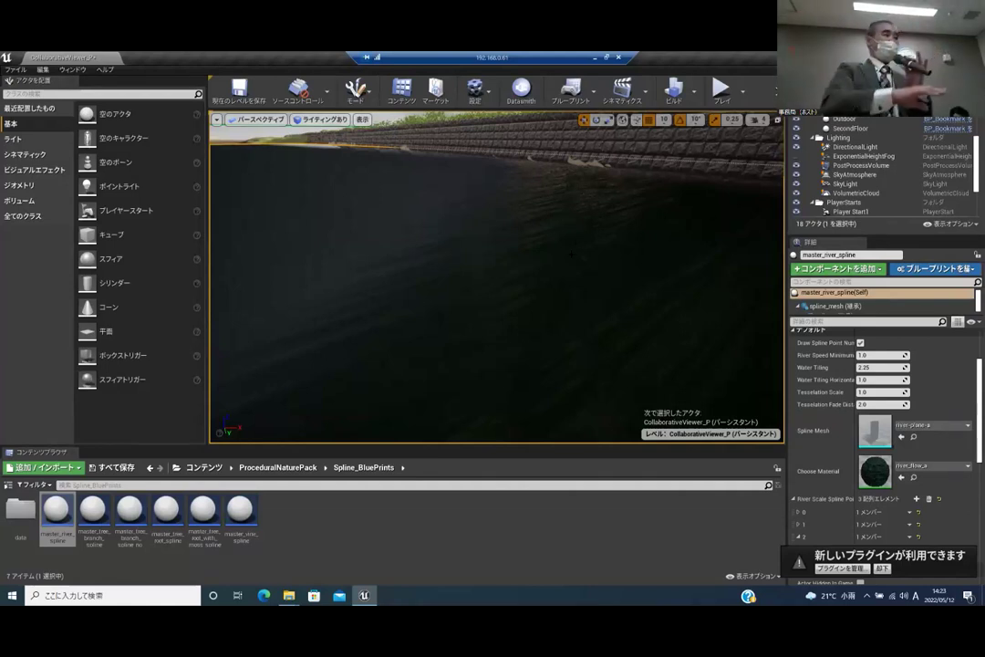
# Examine the whole water segment from above, including its spline points and the surrounding riverbanks
pyautogui.moveTo(495, 276); pyautogui.dragTo(429, 287, button='right')
pyautogui.scroll(-3, 495, 276)
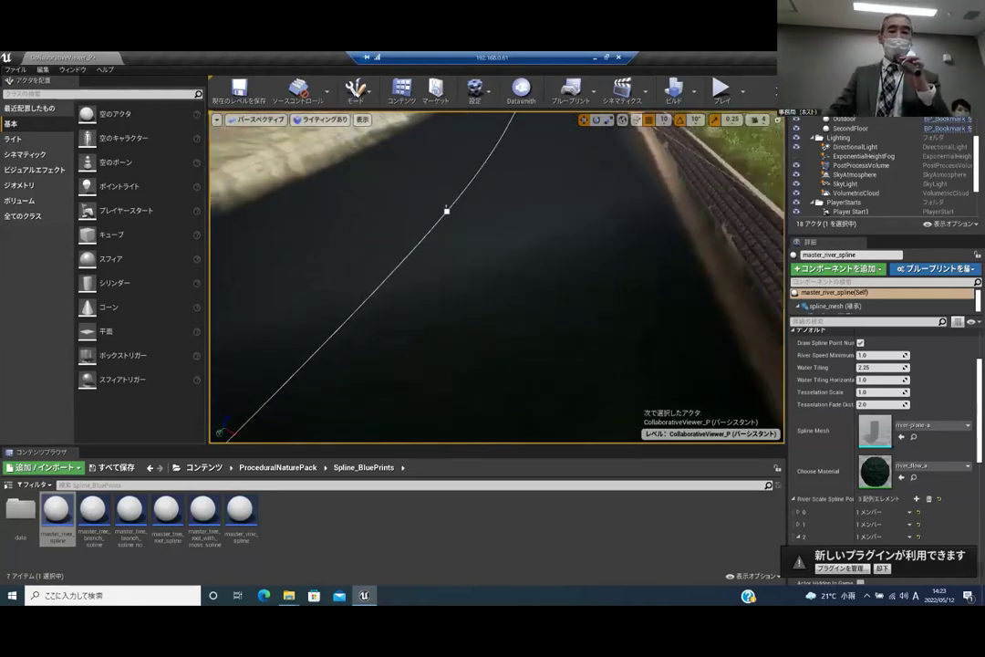
pyautogui.moveTo(495, 277); pyautogui.dragTo(529, 383, button='right')
pyautogui.scroll(-3, 495, 276)
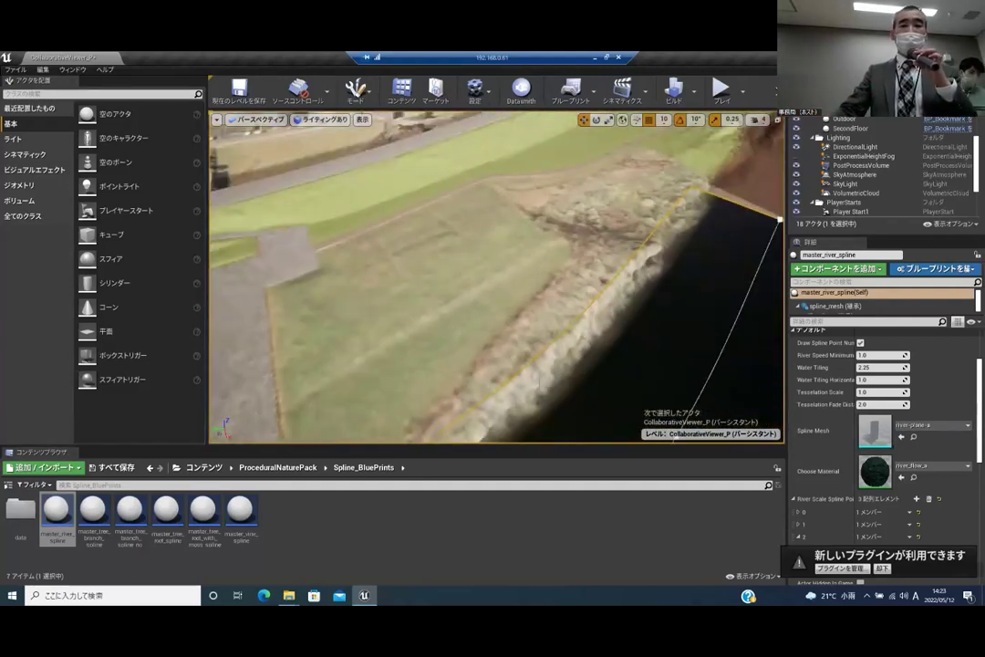
pyautogui.moveTo(495, 277)
pyautogui.mouseDown(button='right')
pyautogui.moveTo(547, 301)
pyautogui.moveTo(501, 278)
pyautogui.mouseUp(button='right')
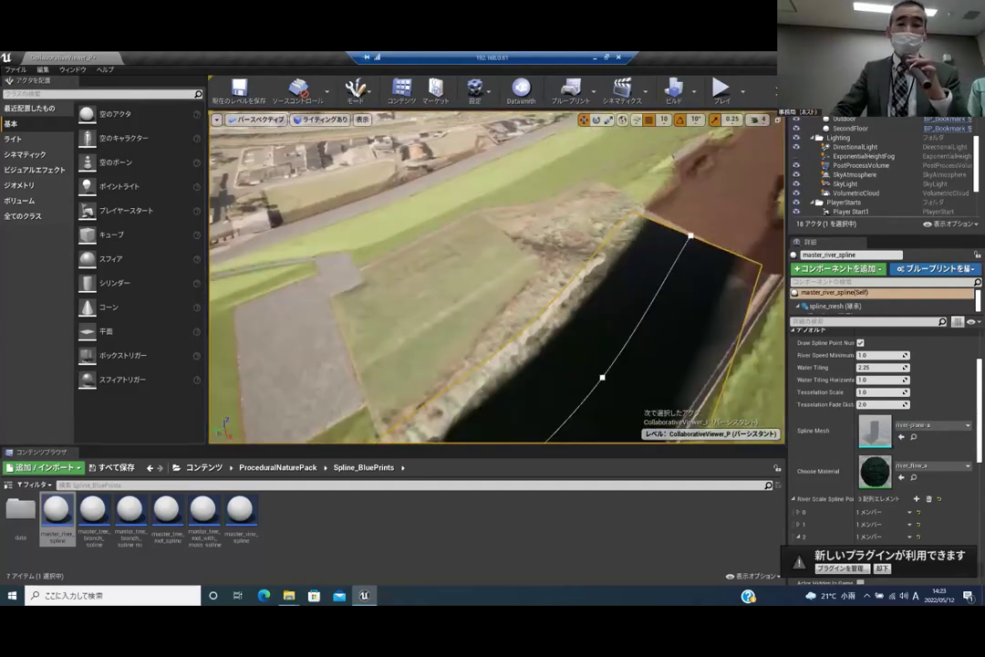
pyautogui.scroll(-3, 496, 276)
pyautogui.scroll(-2, 619, 256)
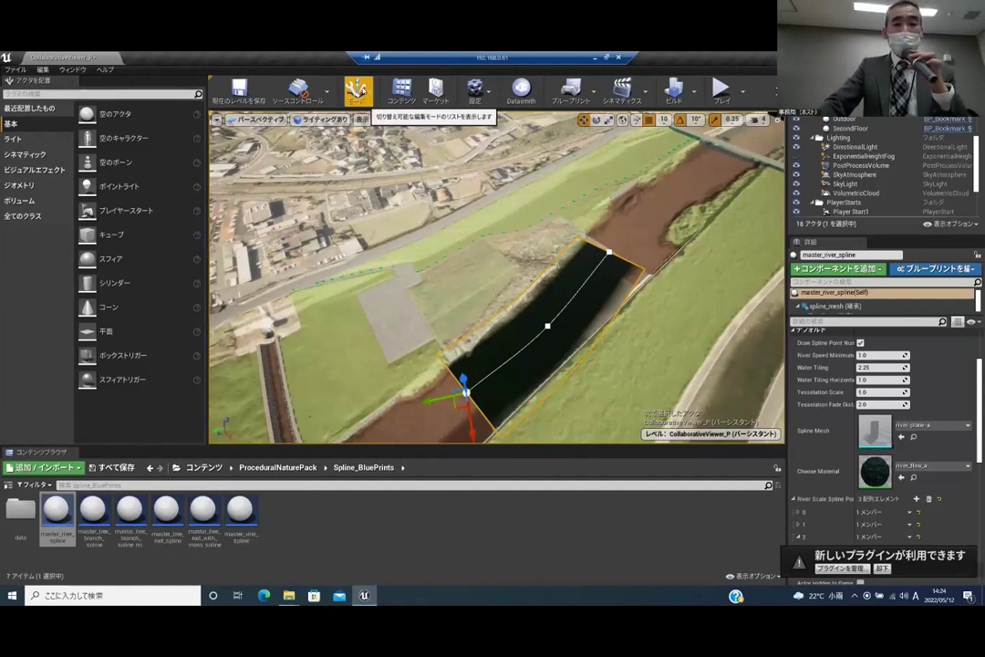
# Switch to Landscape mode and bring up the Sculpt tool for the grassy riverbank beside the water segment
pyautogui.click(357, 91)
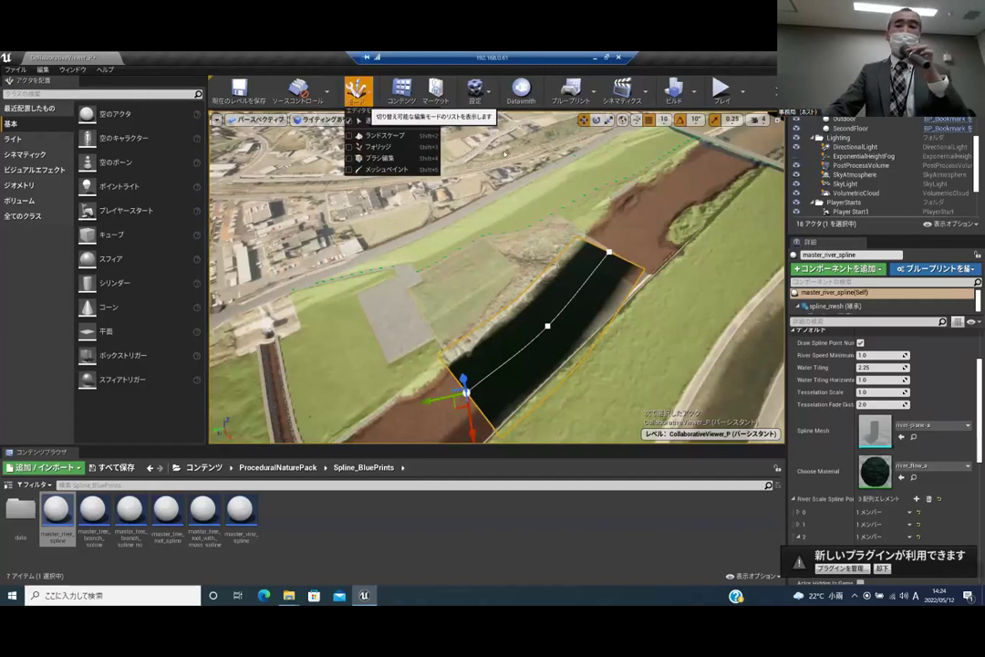
pyautogui.click(507, 281)
pyautogui.scroll(2, 503, 274)
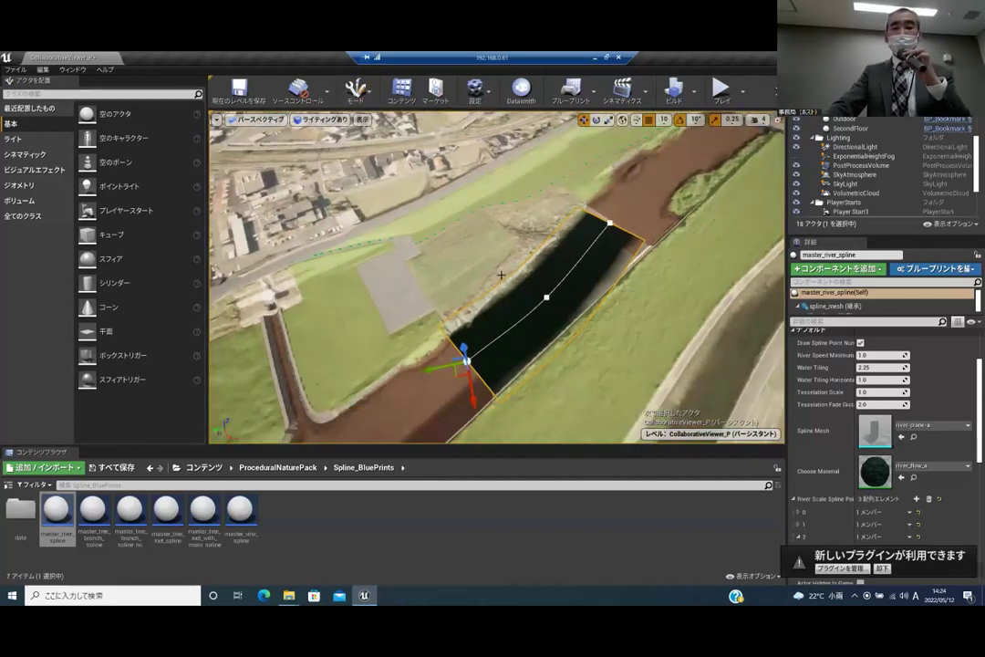
pyautogui.scroll(5, 502, 271)
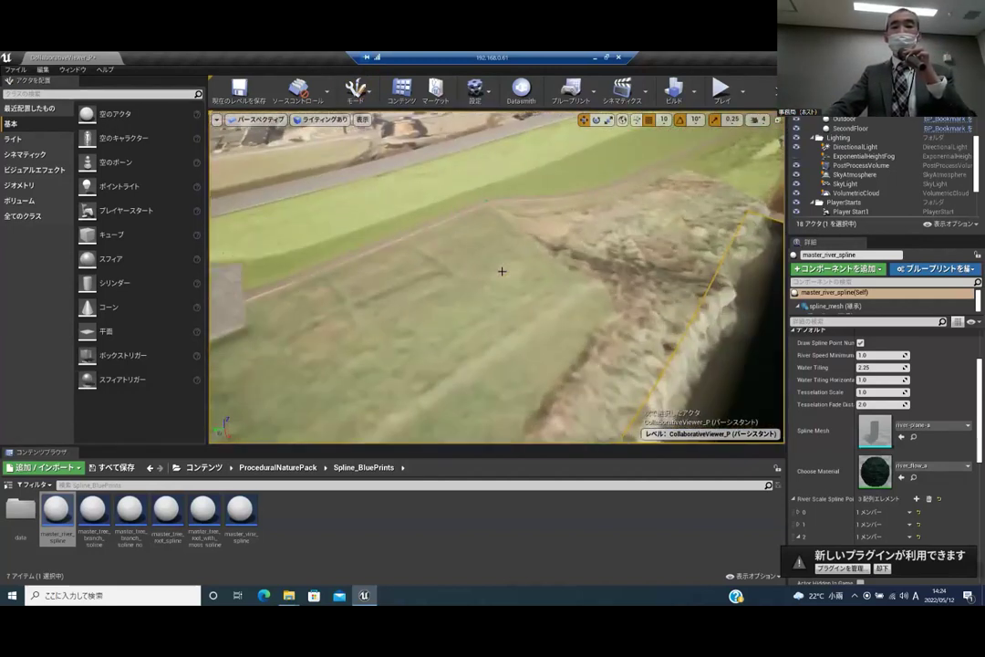
pyautogui.scroll(4, 461, 306)
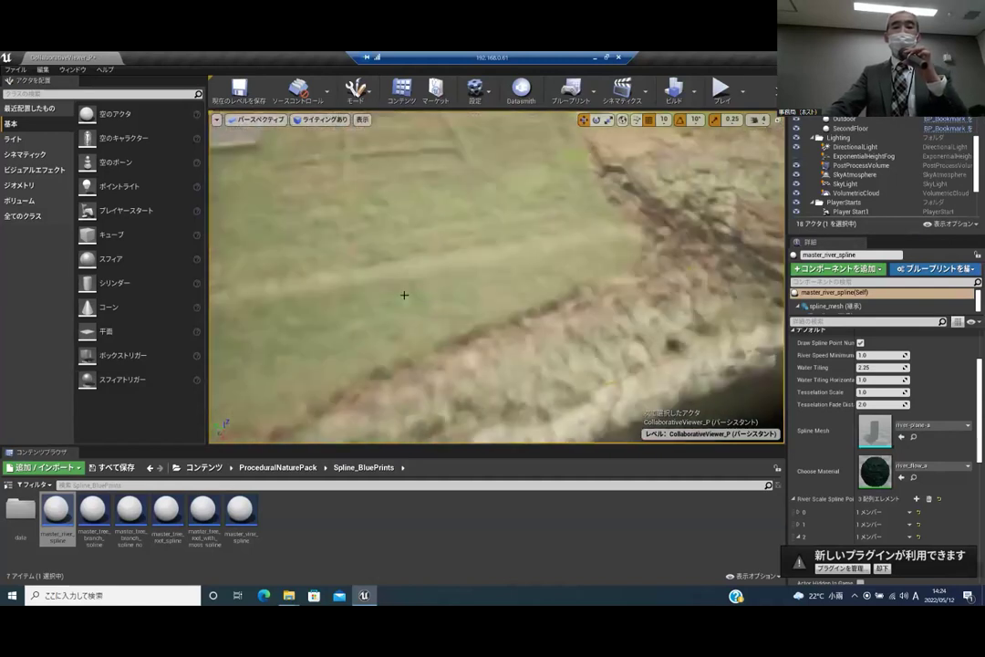
pyautogui.scroll(3, 489, 271)
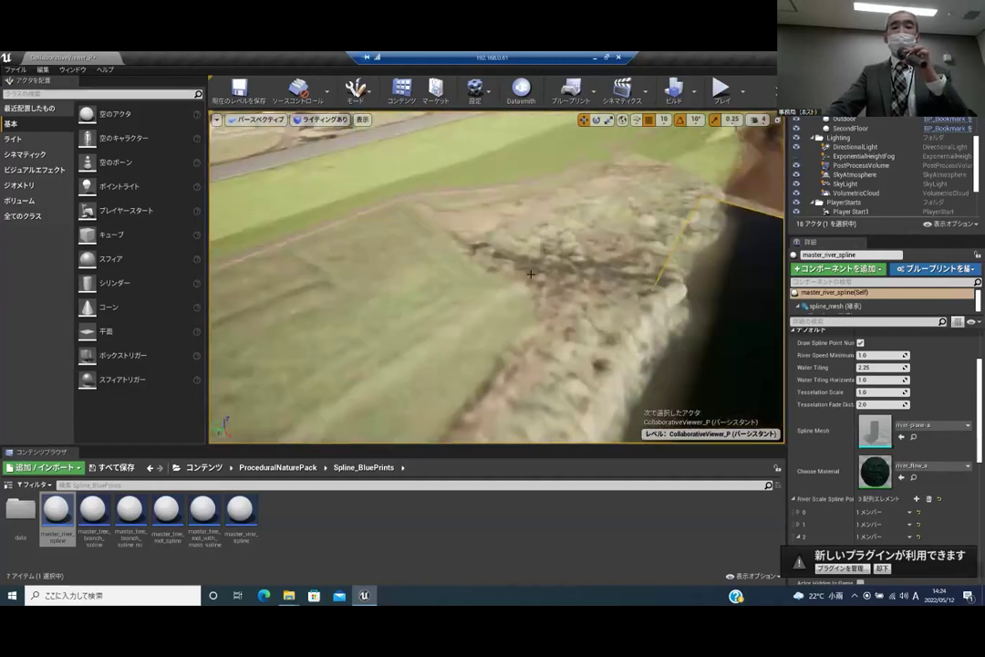
pyautogui.click(358, 90)
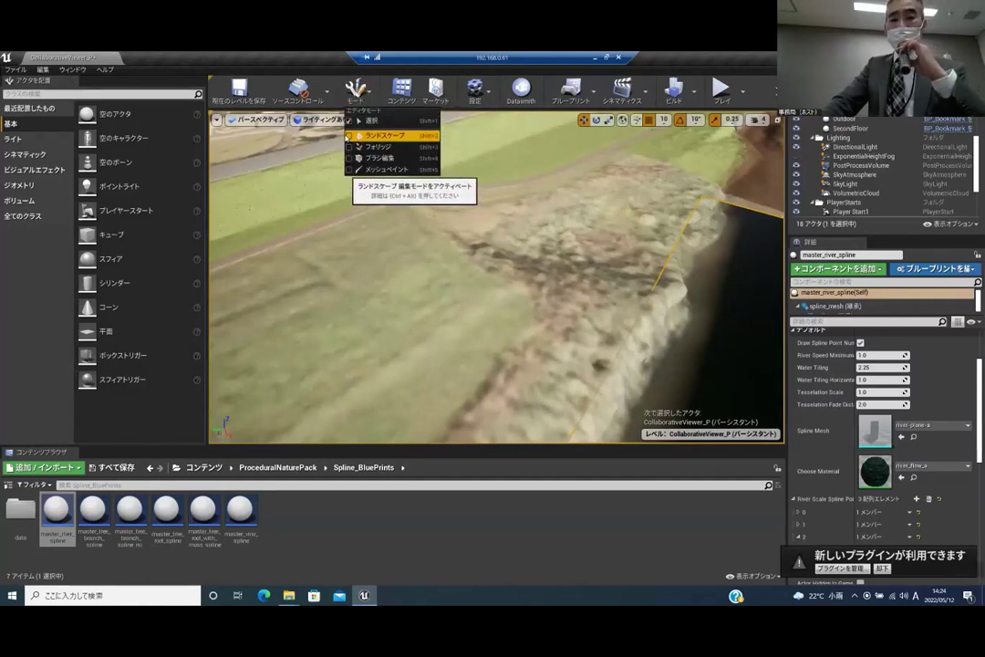
pyautogui.click(349, 136)
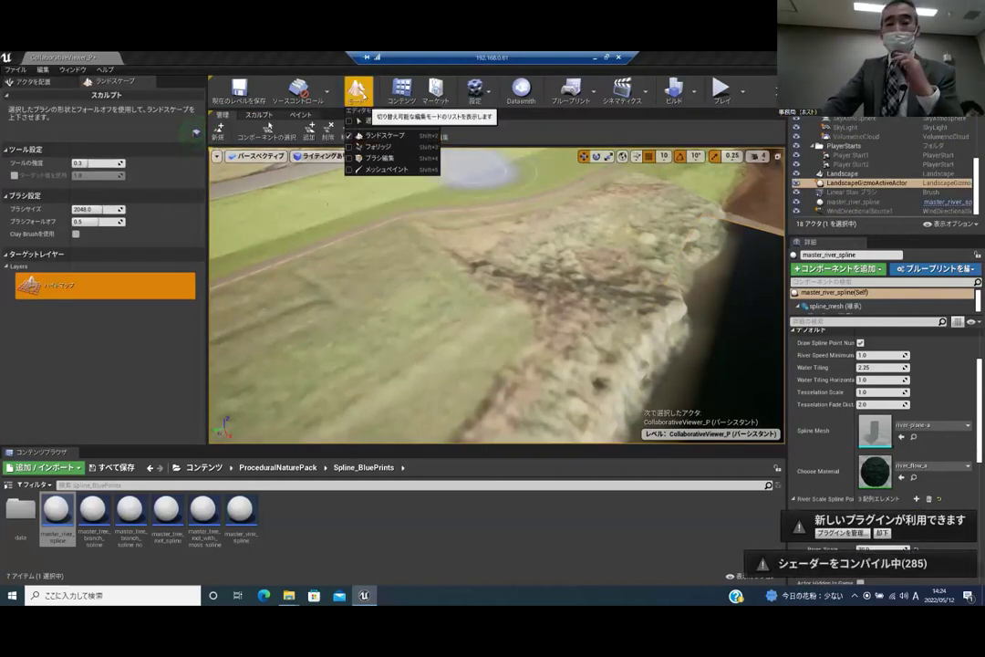
pyautogui.click(363, 96)
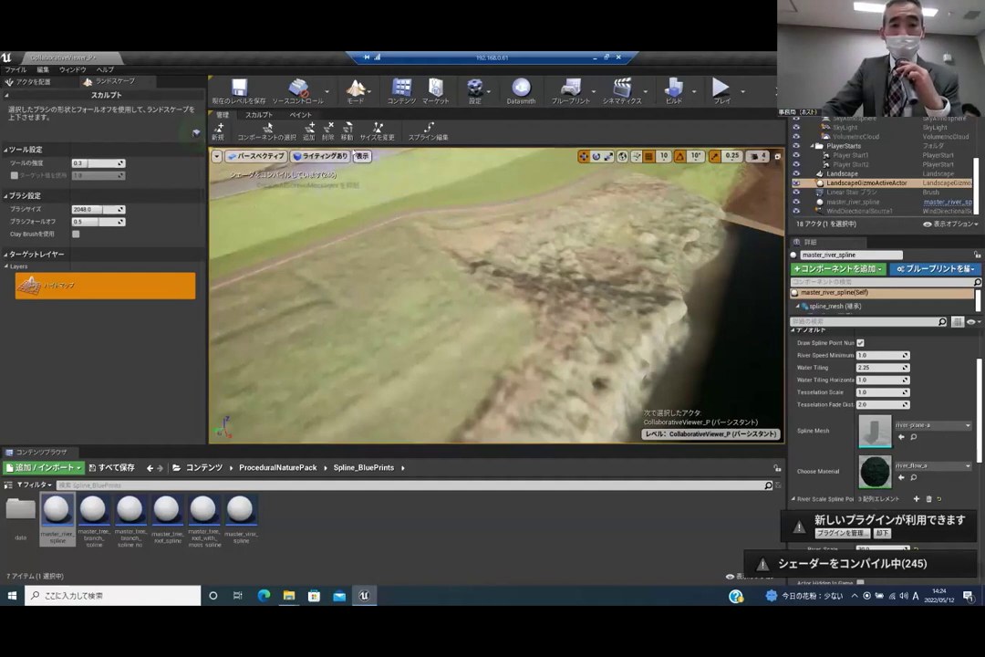
pyautogui.click(266, 115)
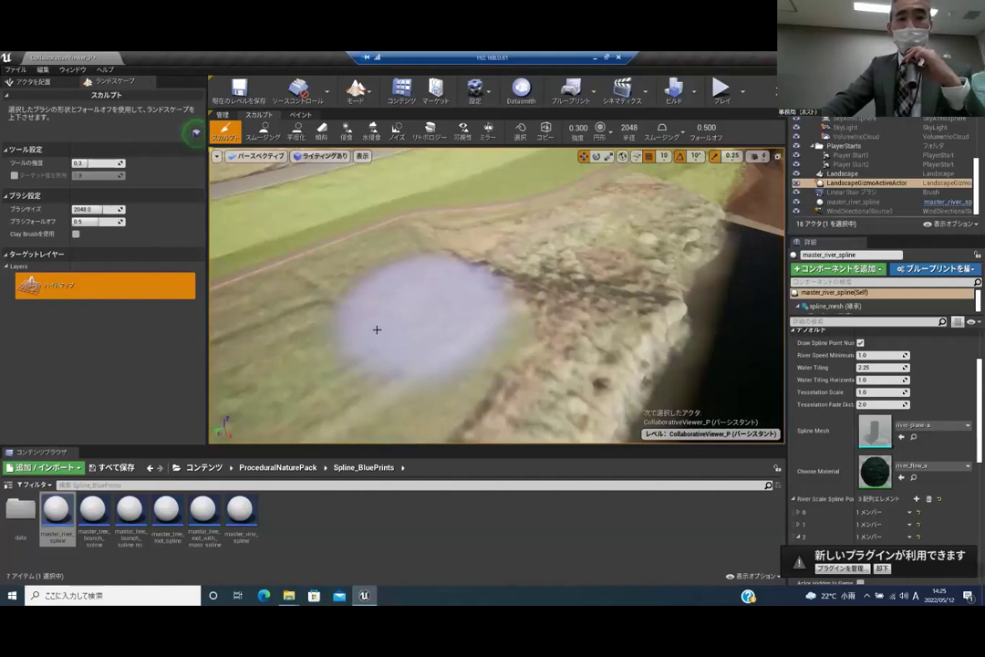
# Set the brush falloff to 0.0 and sculpt a round, hard-edged raised area on the grassy bank next to the rocky edge
pyautogui.click(106, 222)
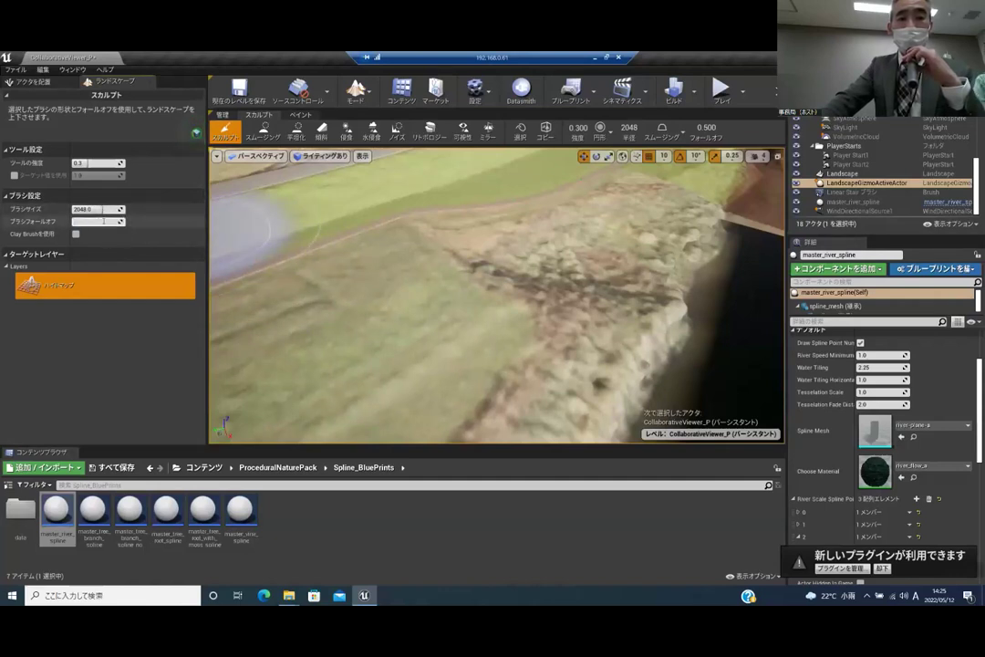
pyautogui.press('Return')
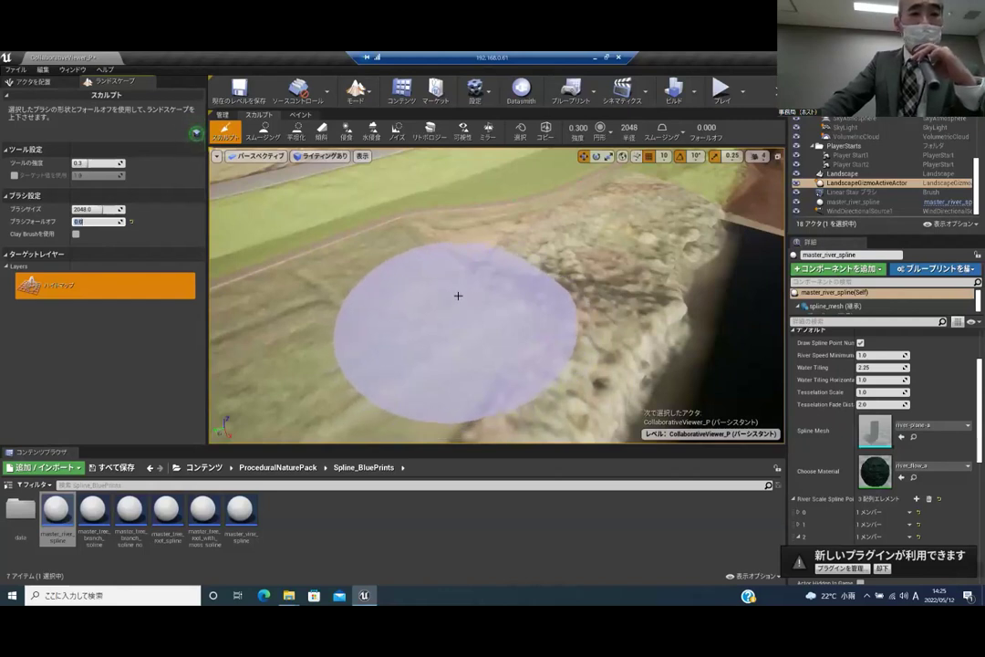
pyautogui.click(457, 295)
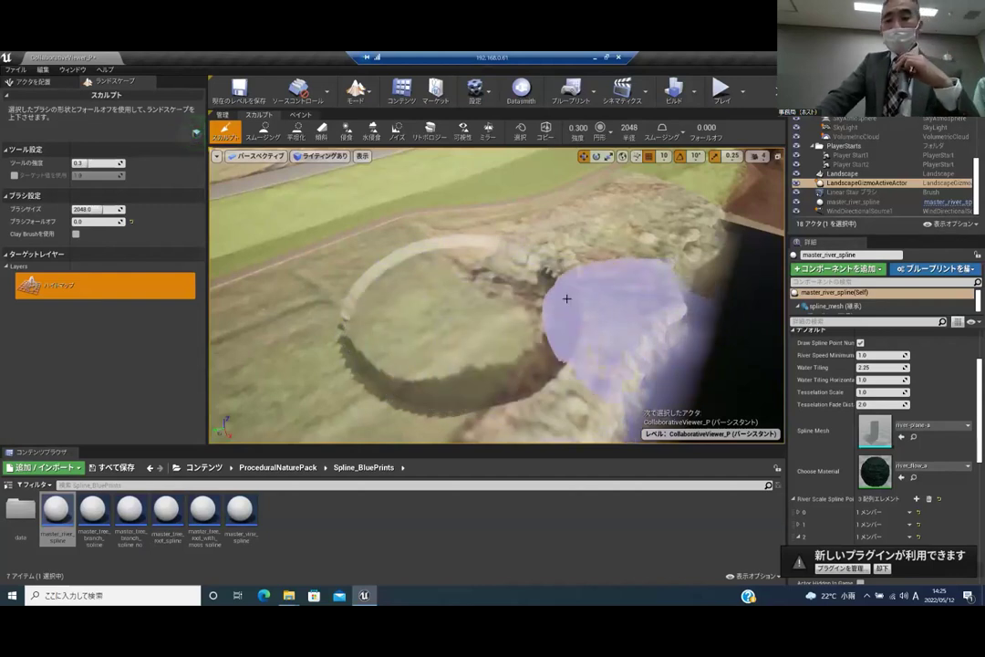
pyautogui.moveTo(498, 321); pyautogui.dragTo(647, 252)
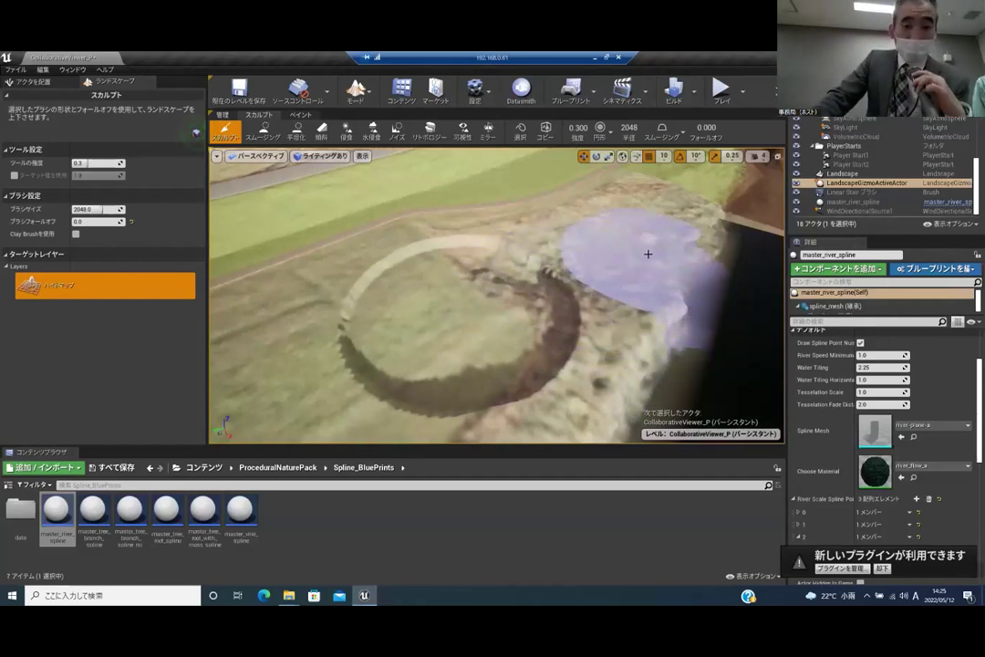
# Undo the ring-shaped sculpting on the landscape beside the river
pyautogui.moveTo(641, 274)
pyautogui.mouseDown()
pyautogui.moveTo(647, 263)
pyautogui.moveTo(624, 279)
pyautogui.moveTo(445, 303)
pyautogui.moveTo(463, 308)
pyautogui.moveTo(429, 291)
pyautogui.moveTo(405, 297)
pyautogui.moveTo(455, 294)
pyautogui.mouseUp()
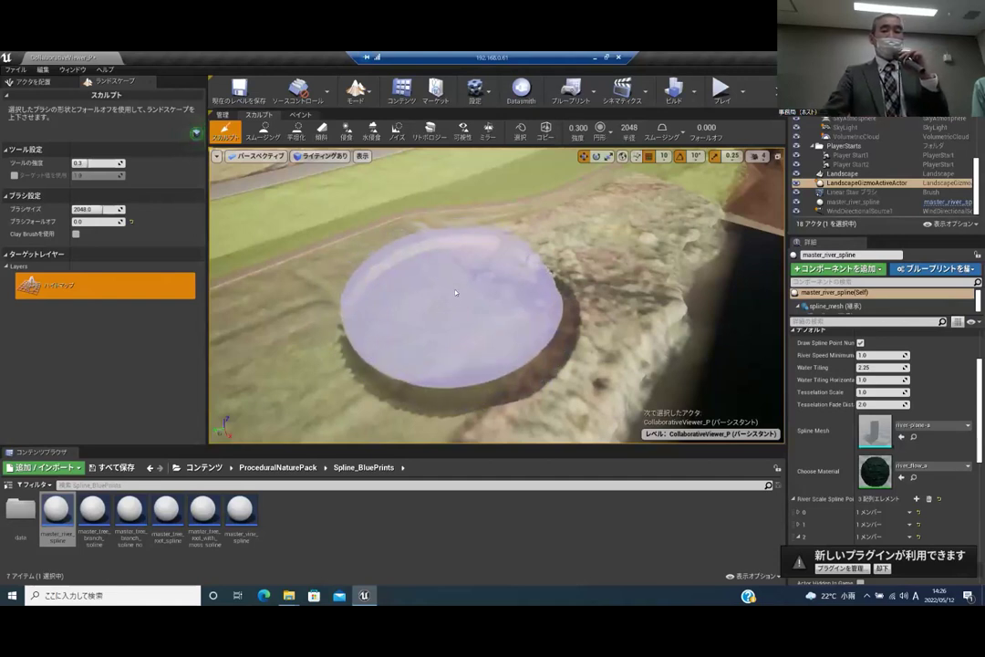
pyautogui.hotkey('ctrl', 'z')
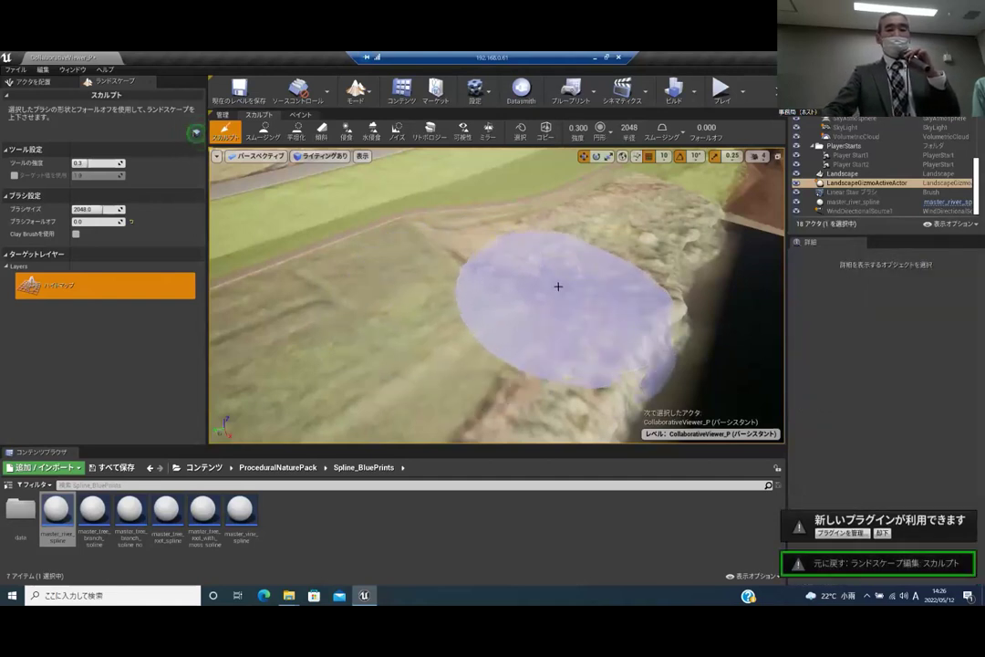
pyautogui.hotkey('ctrl', 'z')
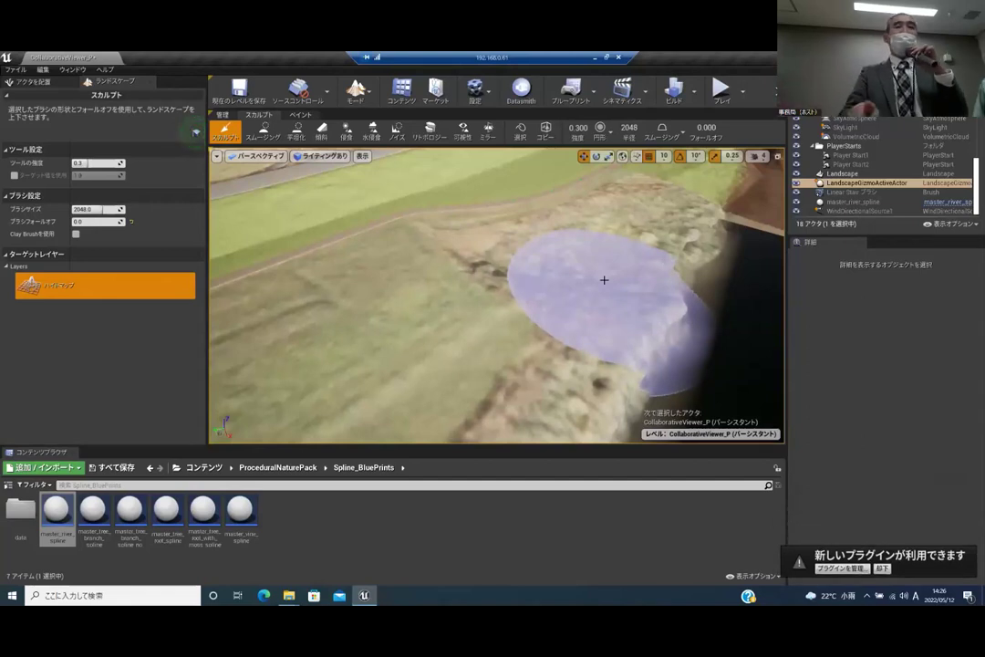
pyautogui.hotkey('ctrl', 'z')
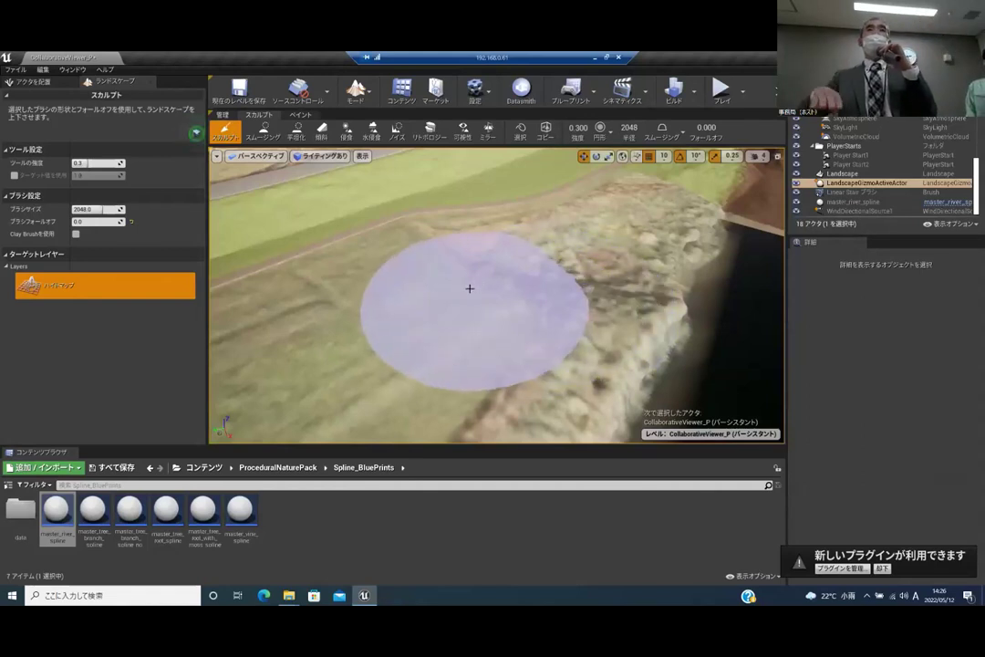
pyautogui.hotkey('ctrl', 'z')
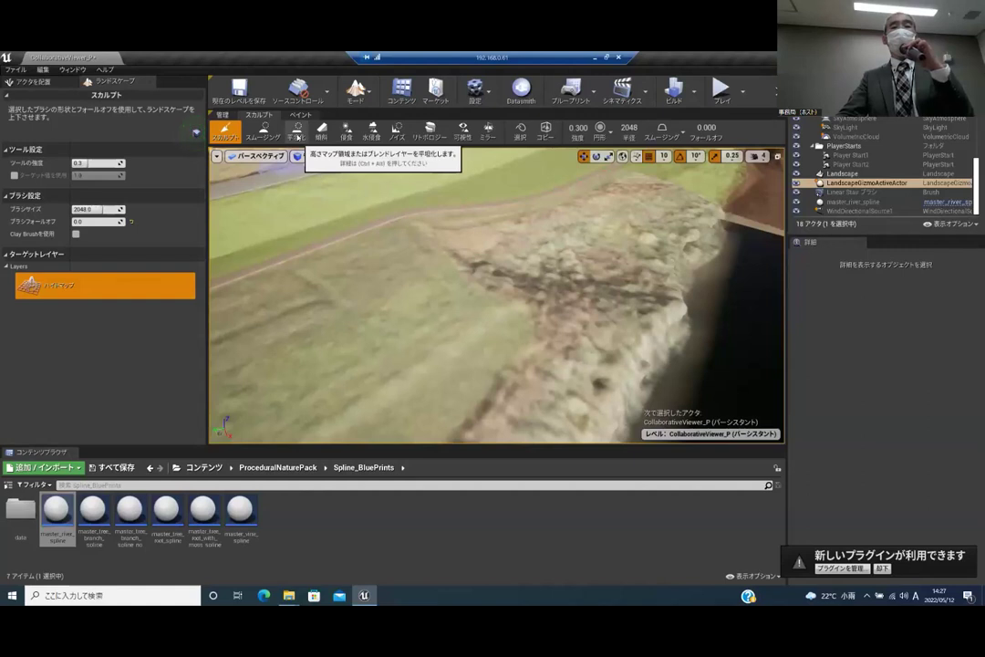
# Switch to the landscape Flatten tool and set its brush size to 300
pyautogui.click(296, 133)
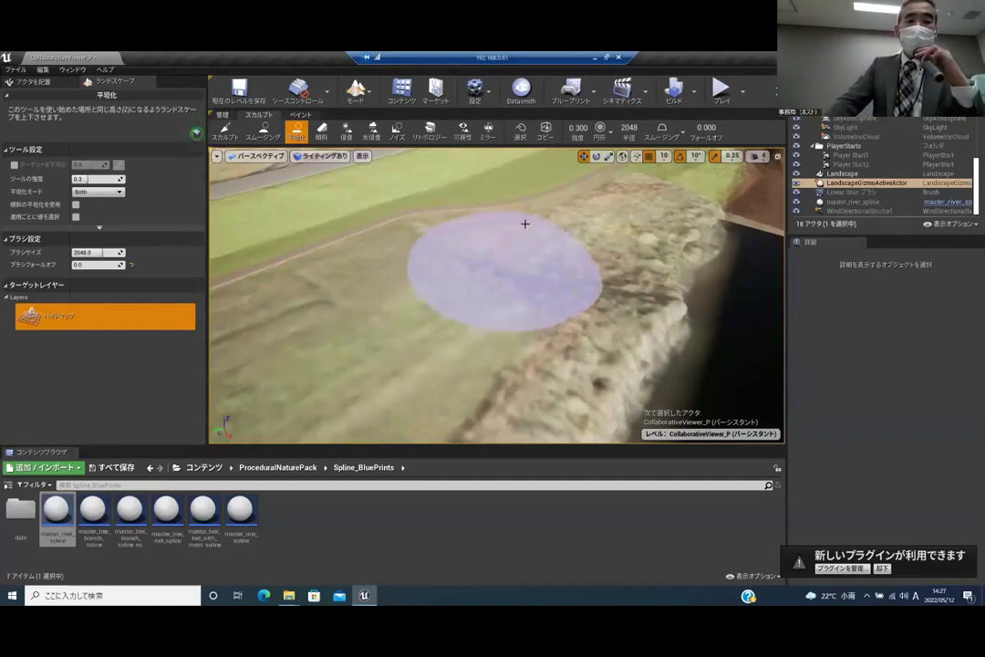
pyautogui.click(100, 251)
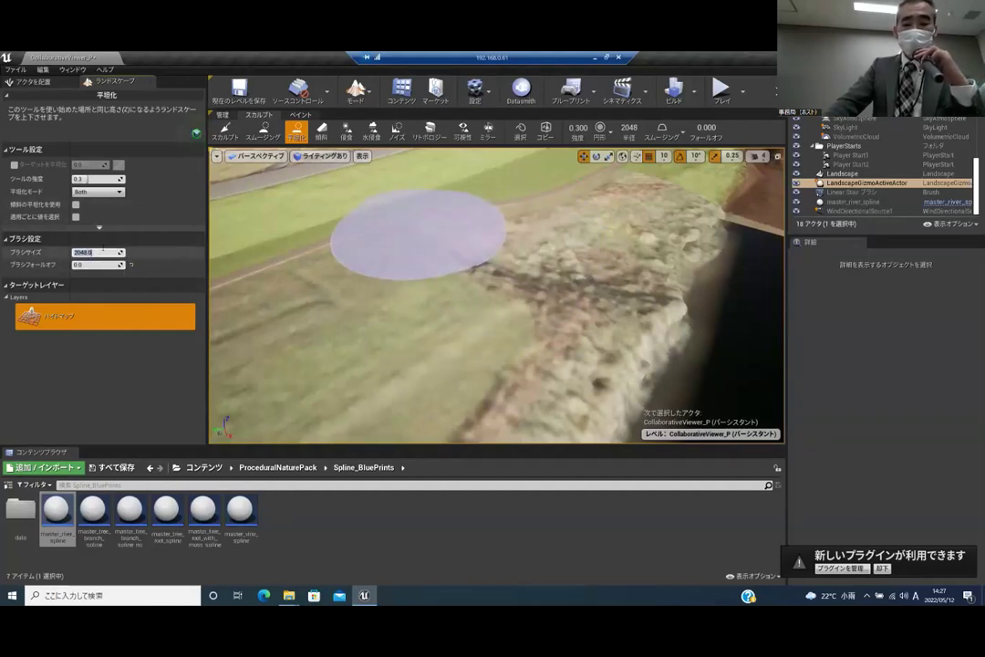
pyautogui.press('BackSpace')
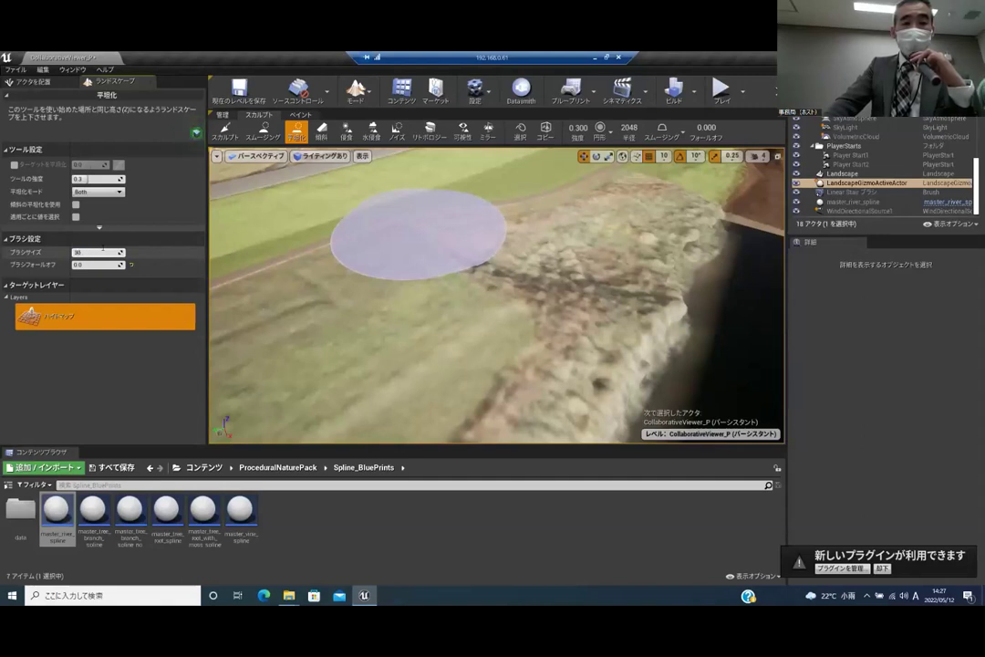
pyautogui.write('300')
pyautogui.press('Return')
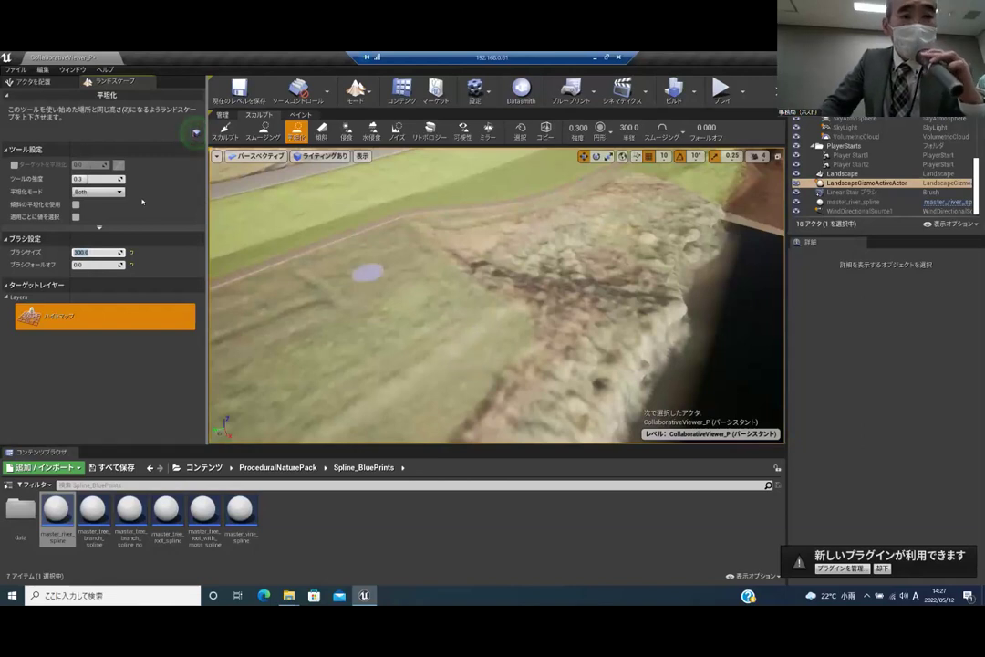
# Enable the flatten target for the Flatten tool and activate its height eyedropper
pyautogui.click(14, 165)
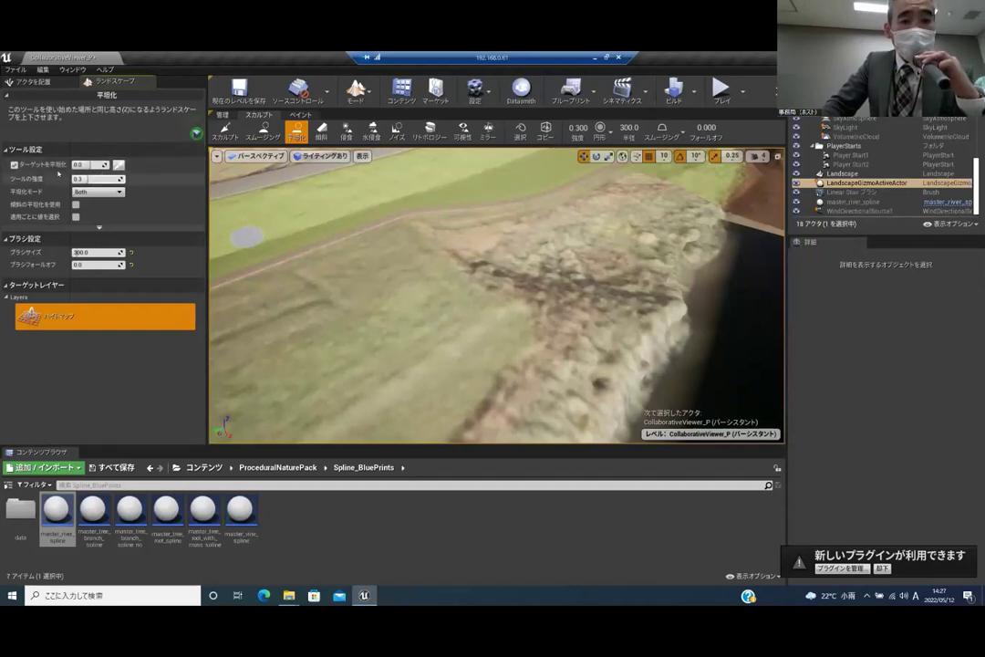
pyautogui.click(118, 165)
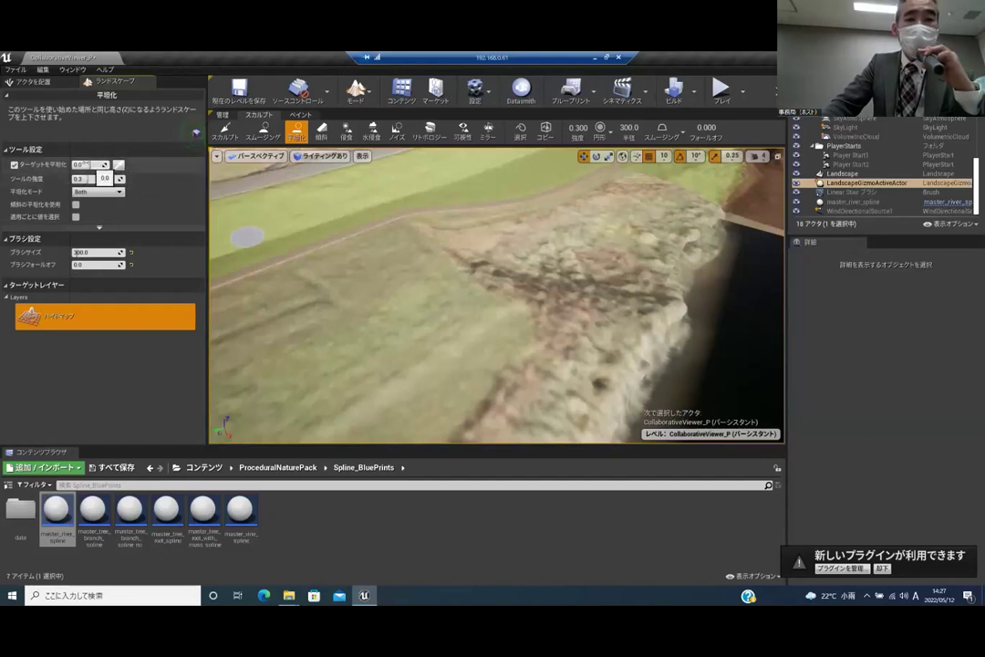
pyautogui.click(198, 222)
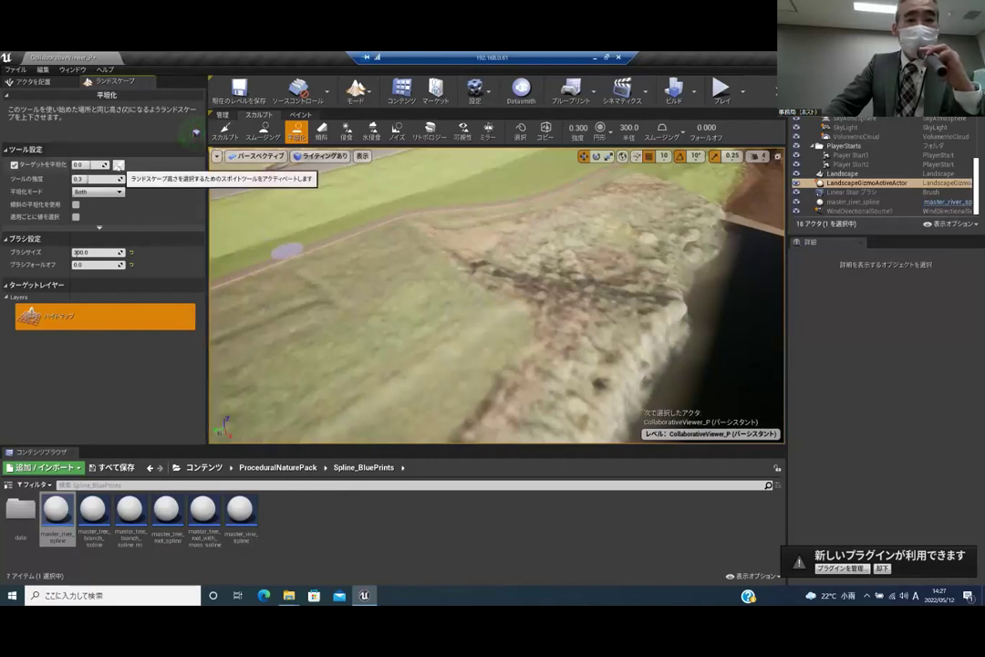
pyautogui.click(118, 165)
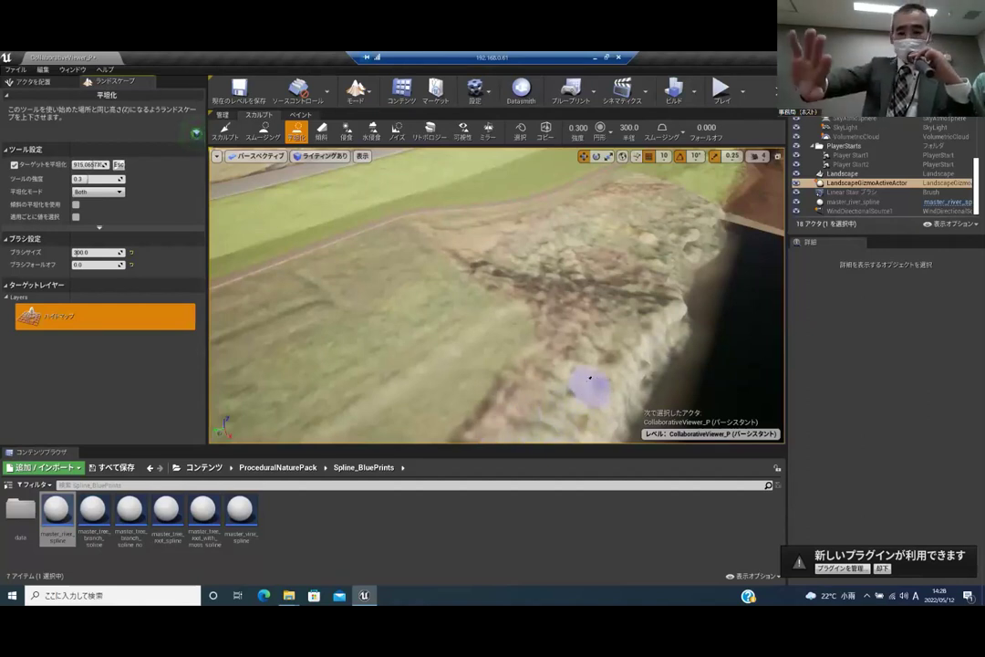
# Sample landscape heights along the rocky riverbank and the adjoining grassland with the flatten target eyedropper
pyautogui.moveTo(567, 384); pyautogui.dragTo(365, 397, button='right')
pyautogui.moveTo(538, 398); pyautogui.dragTo(766, 394, button='right')
pyautogui.moveTo(356, 314); pyautogui.dragTo(356, 315, button='right')
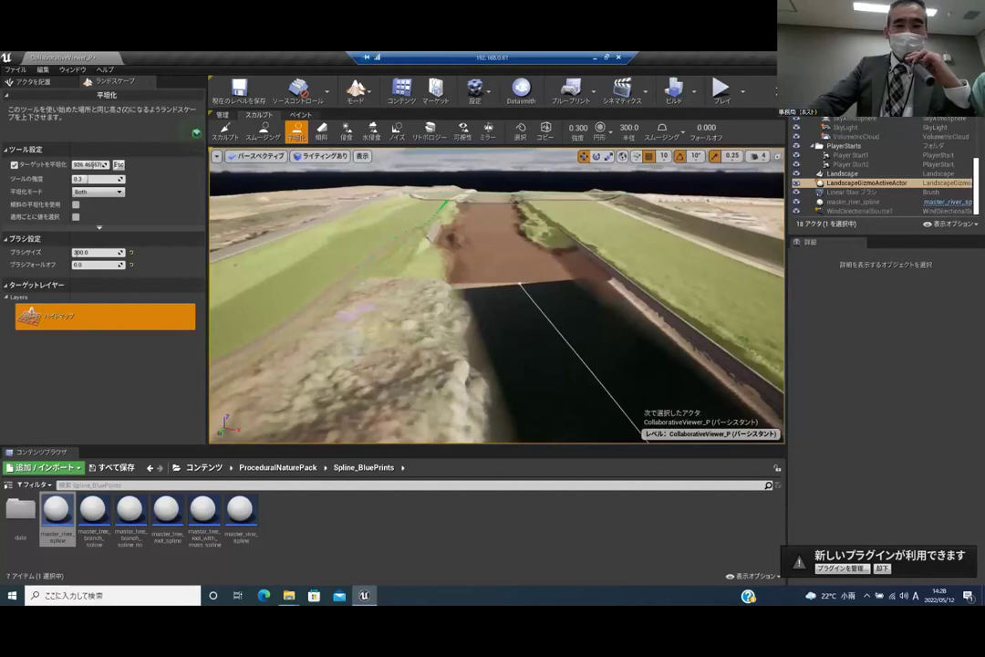
pyautogui.moveTo(448, 301); pyautogui.dragTo(482, 271, button='right')
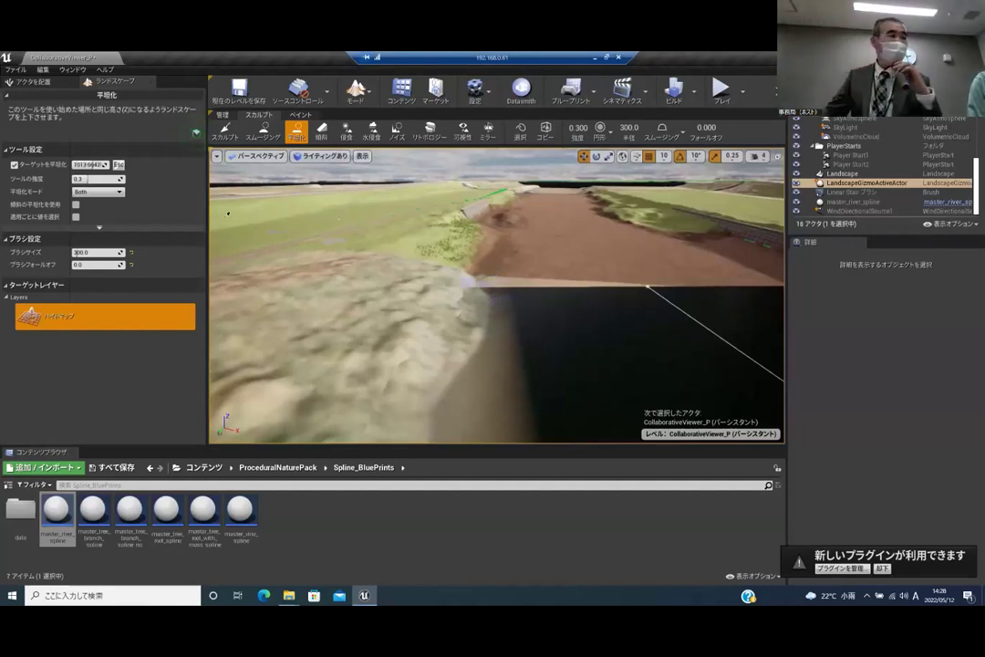
pyautogui.click(263, 221)
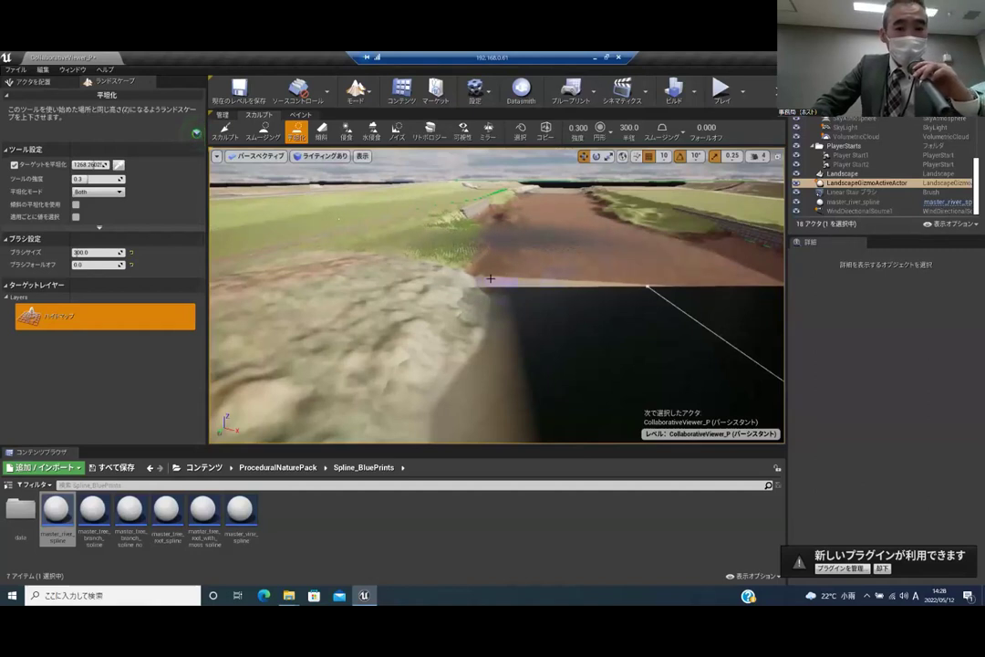
pyautogui.click(119, 164)
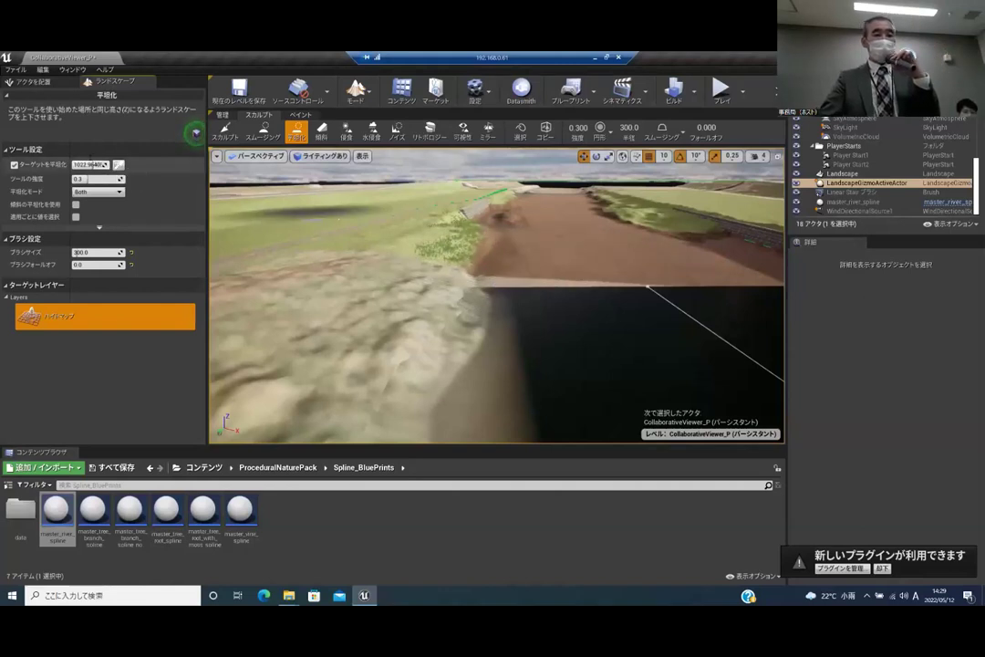
# Set the flatten target height to 550 and the flatten mode to Lower
pyautogui.click(95, 165)
pyautogui.press('BackSpace')
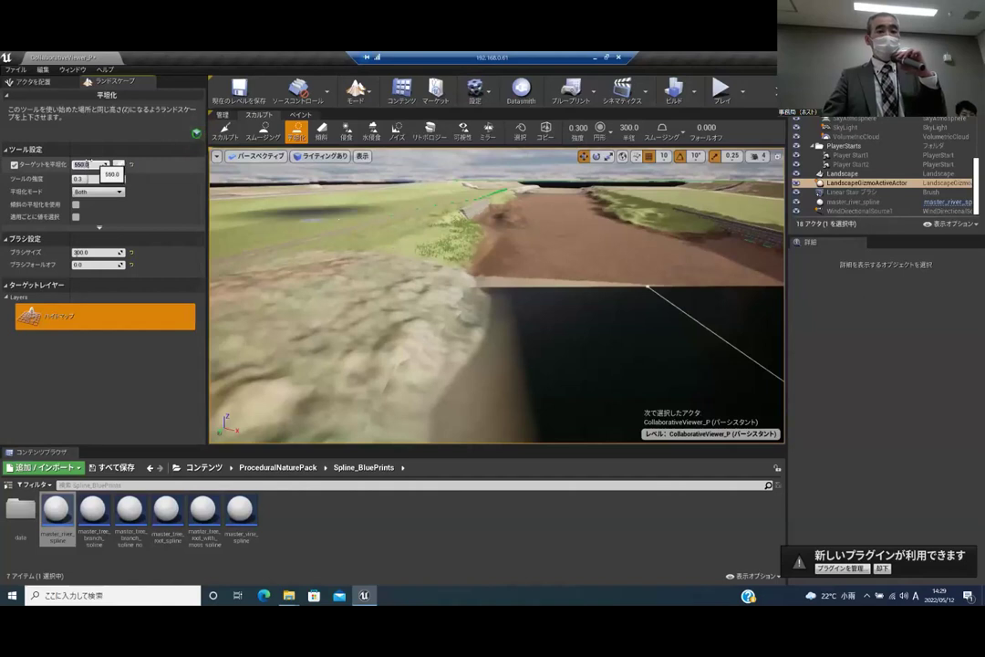
pyautogui.click(88, 165)
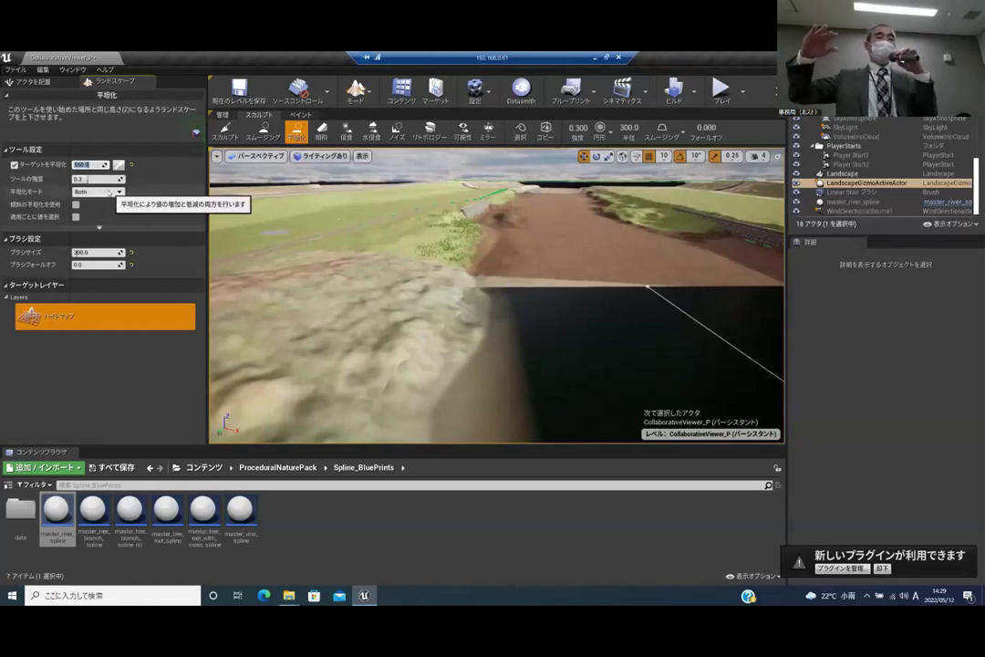
pyautogui.click(108, 193)
pyautogui.click(109, 193)
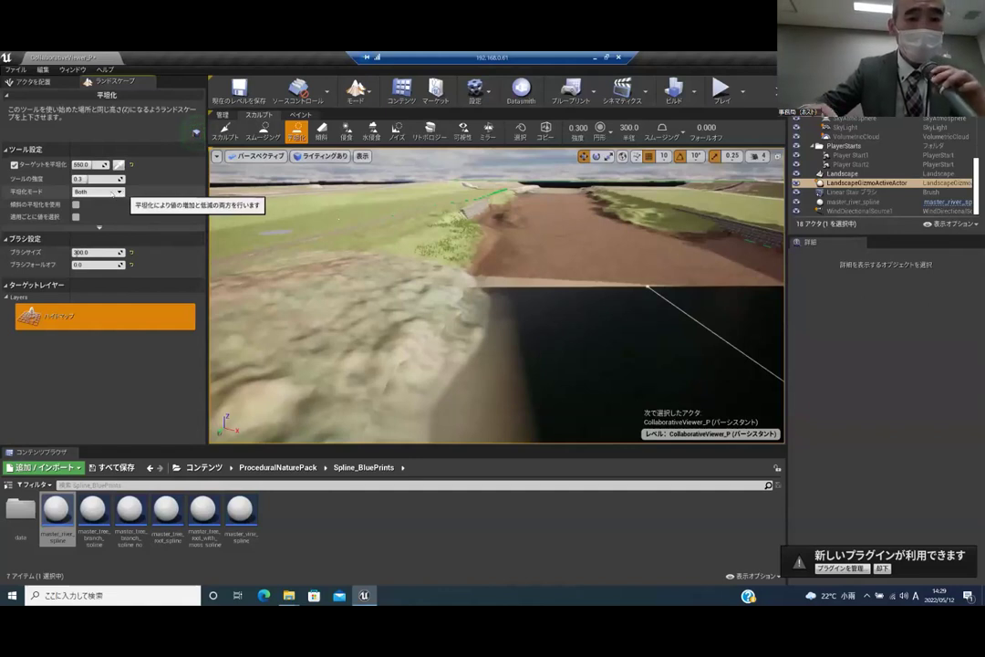
pyautogui.click(108, 193)
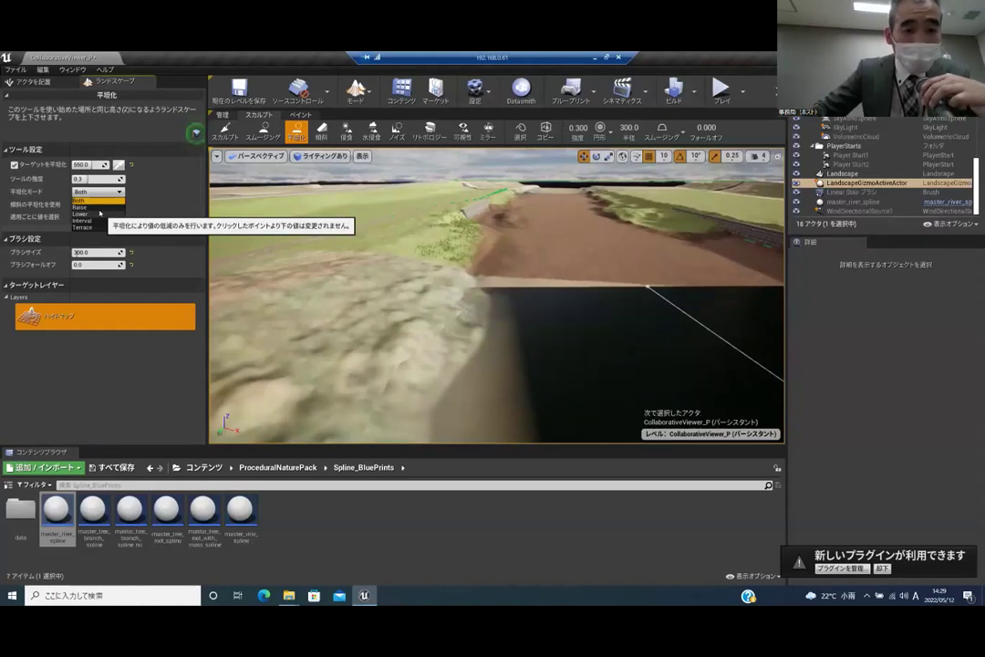
pyautogui.click(100, 213)
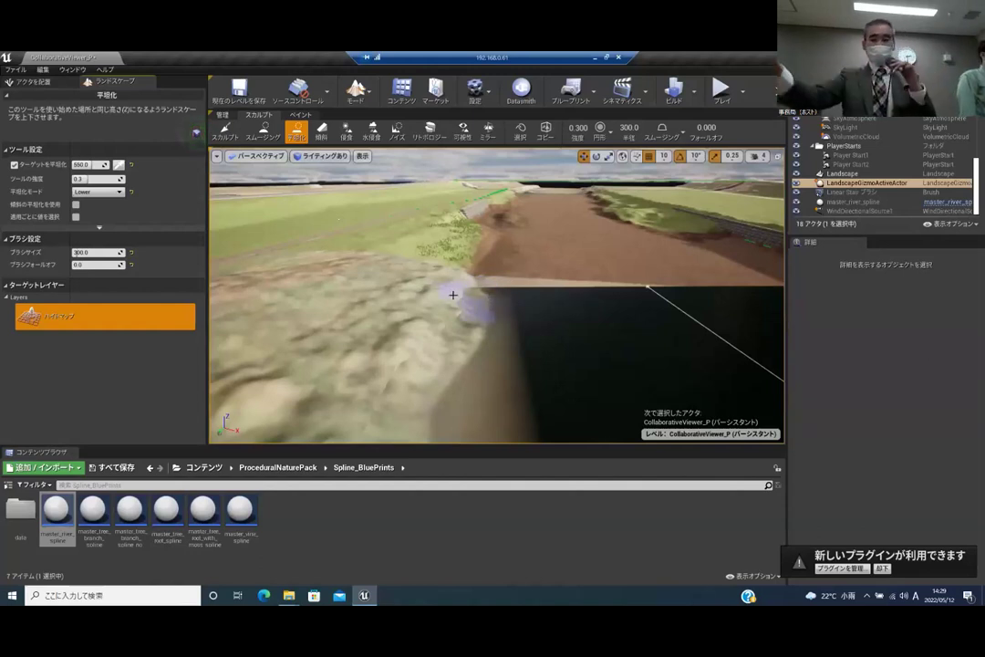
# Flatten a curved strip of the rocky riverbank down to the target height with repeated brush strokes along the water's edge
pyautogui.moveTo(641, 304); pyautogui.dragTo(465, 312, button='right')
pyautogui.moveTo(543, 301); pyautogui.dragTo(667, 321, button='right')
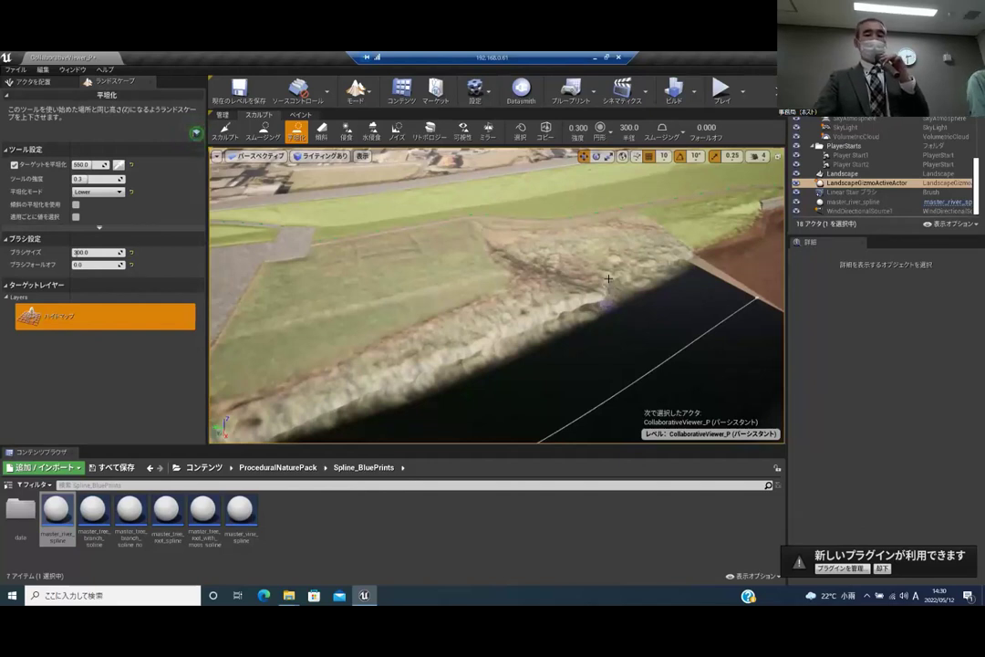
pyautogui.moveTo(591, 288); pyautogui.dragTo(566, 300)
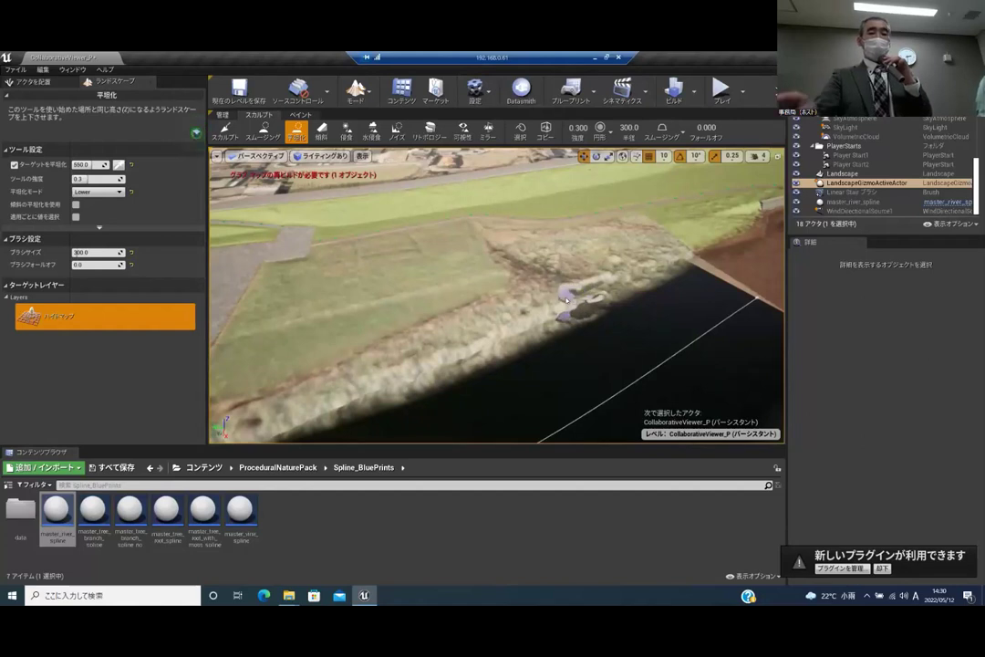
pyautogui.moveTo(565, 299)
pyautogui.mouseDown()
pyautogui.moveTo(482, 296)
pyautogui.moveTo(395, 361)
pyautogui.mouseUp()
pyautogui.moveTo(385, 373)
pyautogui.mouseDown()
pyautogui.moveTo(372, 402)
pyautogui.moveTo(434, 352)
pyautogui.mouseUp()
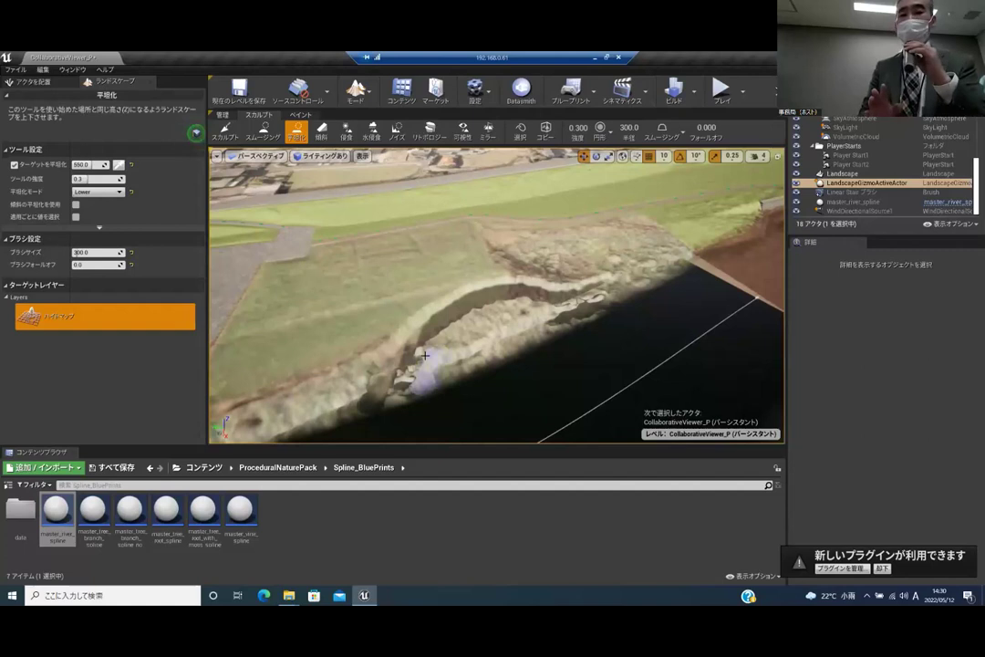
pyautogui.moveTo(426, 350)
pyautogui.mouseDown()
pyautogui.moveTo(423, 359)
pyautogui.moveTo(449, 341)
pyautogui.moveTo(417, 355)
pyautogui.moveTo(455, 331)
pyautogui.moveTo(430, 378)
pyautogui.moveTo(459, 316)
pyautogui.mouseUp()
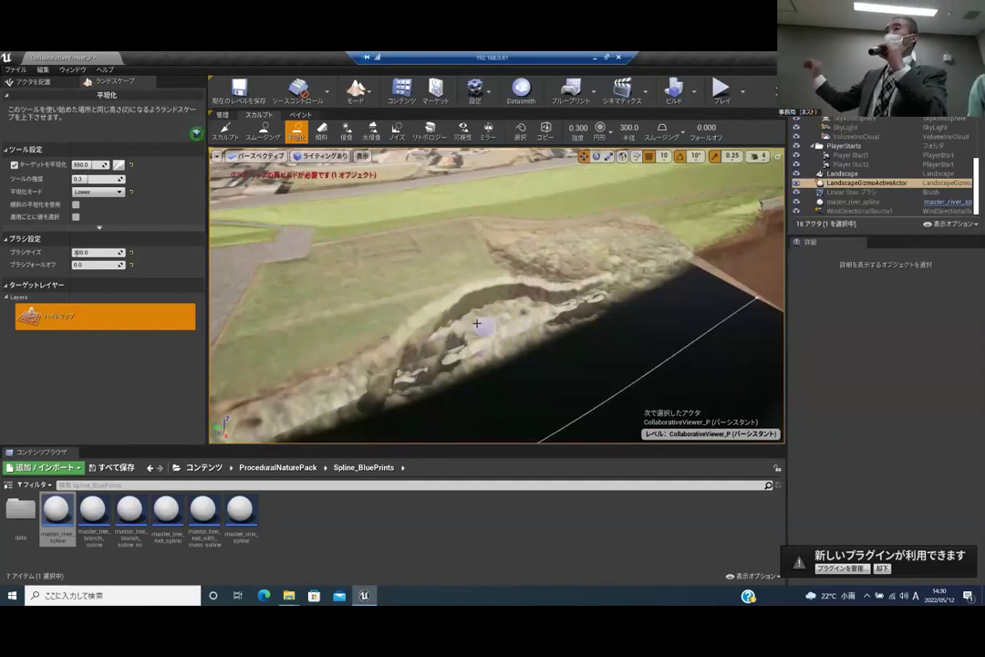
pyautogui.moveTo(474, 329); pyautogui.dragTo(459, 337)
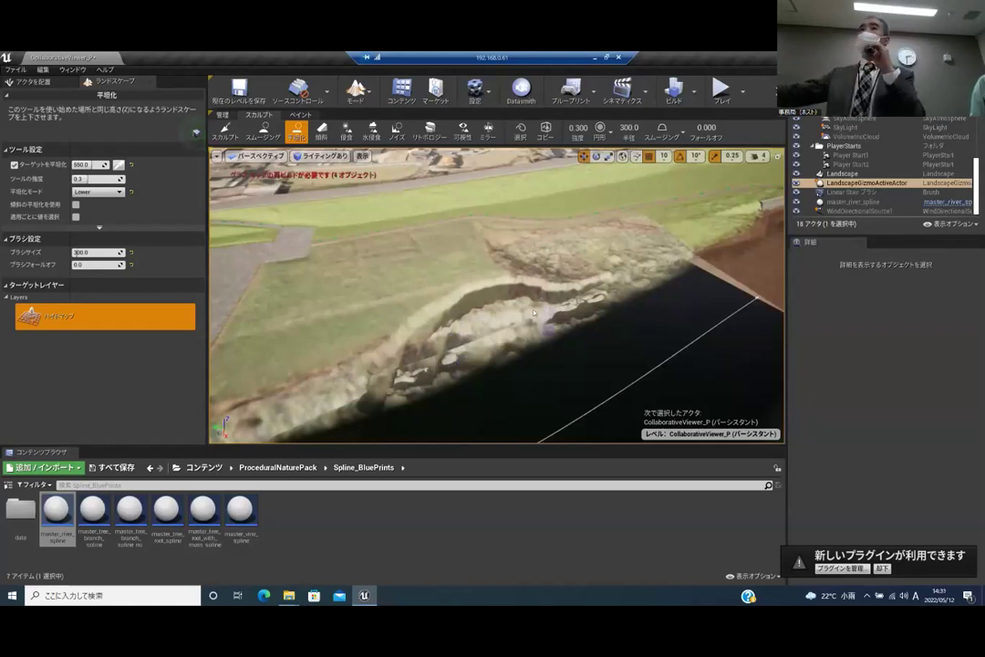
pyautogui.moveTo(528, 310); pyautogui.dragTo(518, 311)
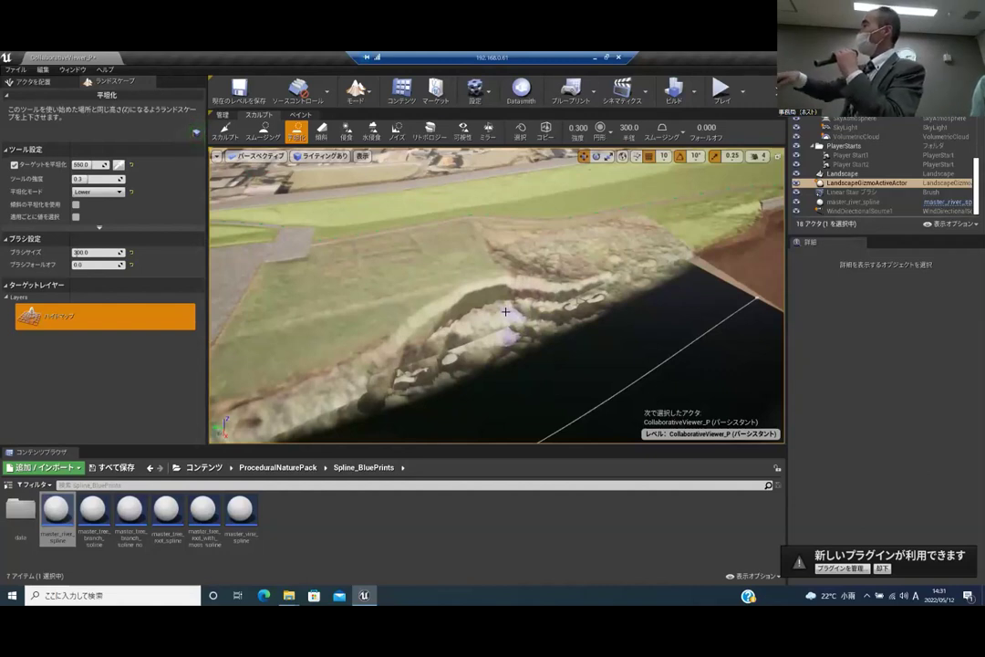
pyautogui.moveTo(505, 312)
pyautogui.mouseDown()
pyautogui.moveTo(439, 334)
pyautogui.moveTo(516, 305)
pyautogui.mouseUp()
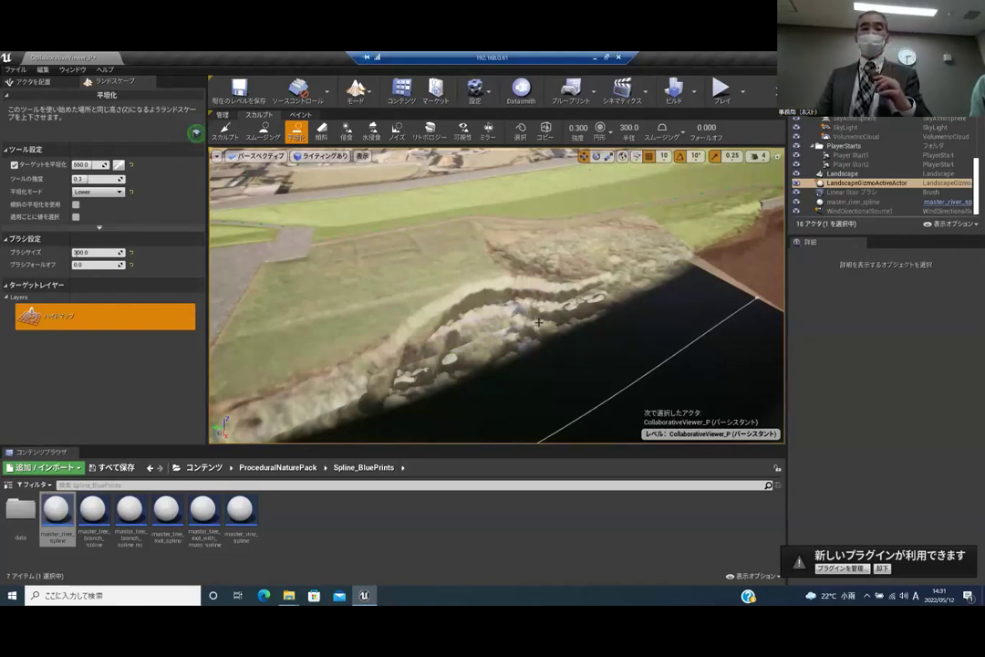
pyautogui.moveTo(526, 305); pyautogui.dragTo(511, 319)
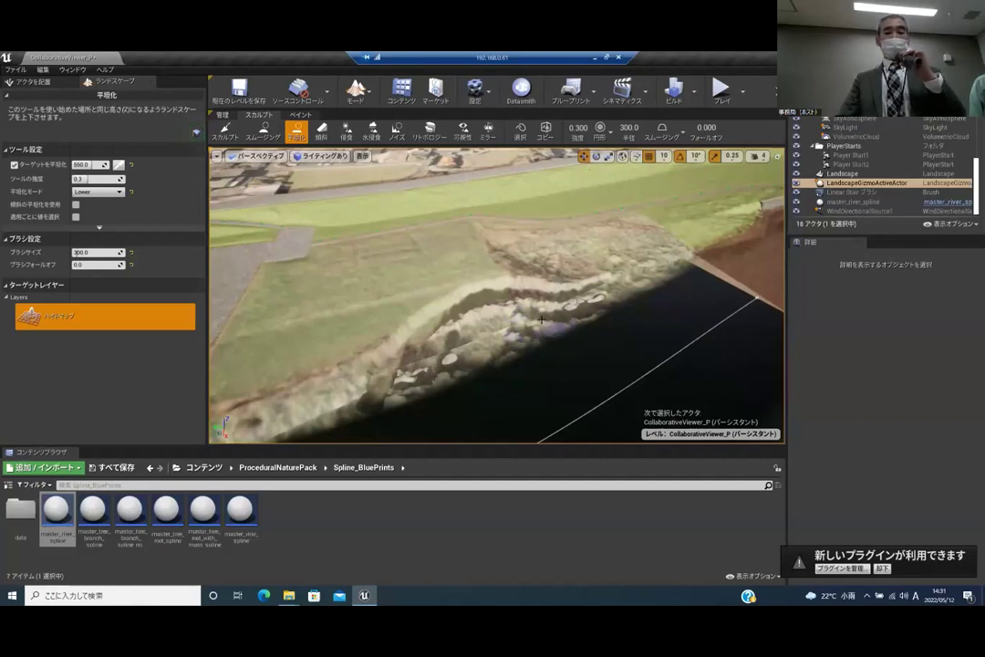
# Raise a small mound on the grassy area behind the lowered bank with the Sculpt tool
pyautogui.moveTo(551, 329); pyautogui.dragTo(481, 324, button='right')
pyautogui.moveTo(482, 324)
pyautogui.mouseDown()
pyautogui.moveTo(422, 330)
pyautogui.moveTo(473, 299)
pyautogui.moveTo(542, 299)
pyautogui.moveTo(547, 281)
pyautogui.moveTo(451, 275)
pyautogui.moveTo(459, 264)
pyautogui.mouseUp()
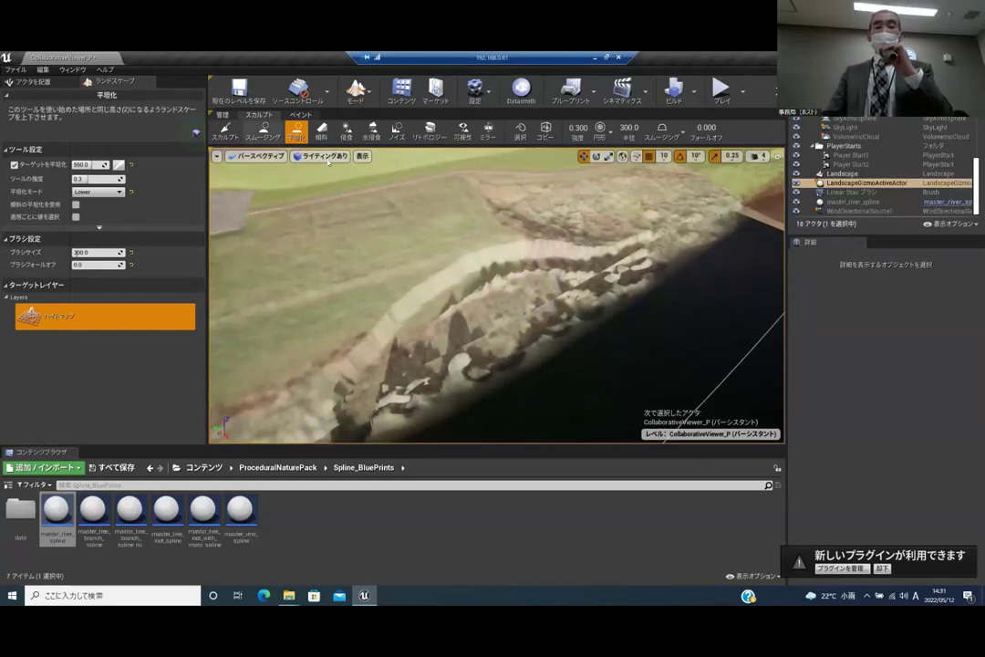
pyautogui.click(228, 133)
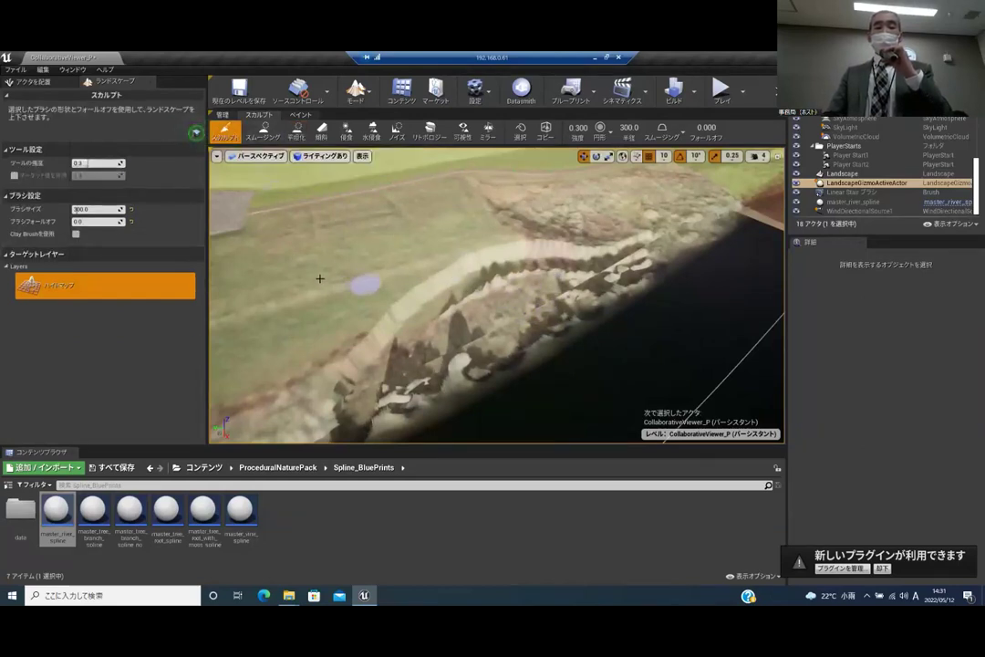
pyautogui.moveTo(317, 263); pyautogui.dragTo(320, 263)
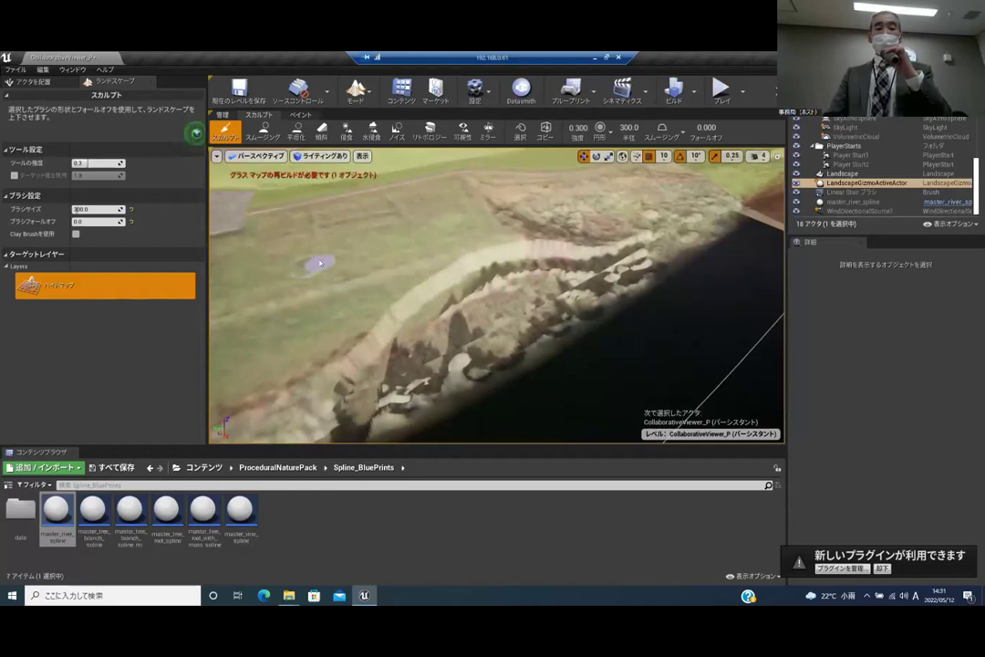
pyautogui.click(321, 263)
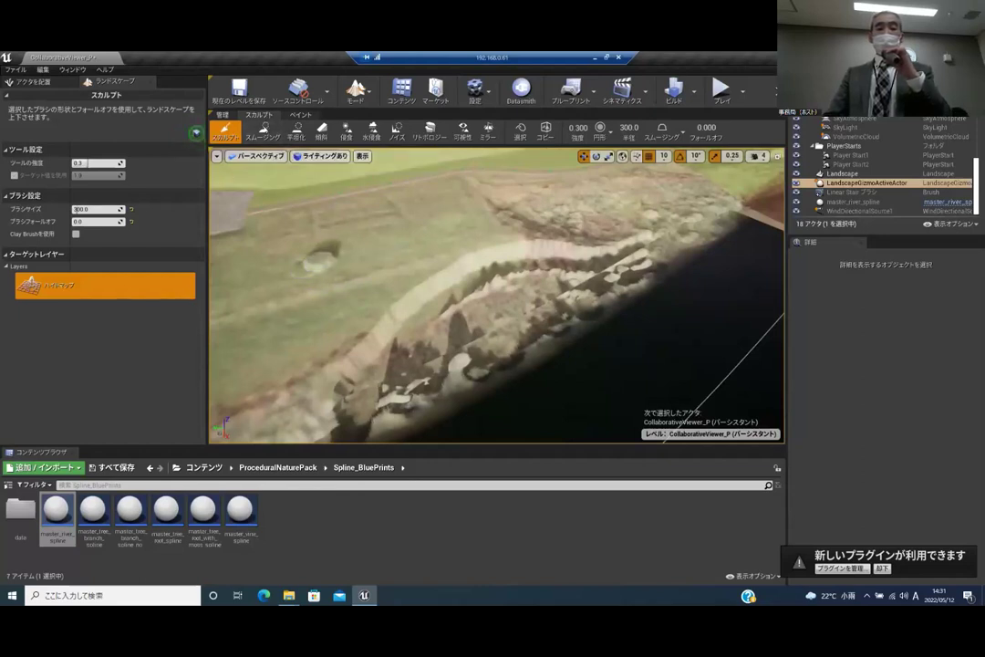
# Soften the small mound on the grassy area behind the bank with the Smooth tool
pyautogui.click(262, 130)
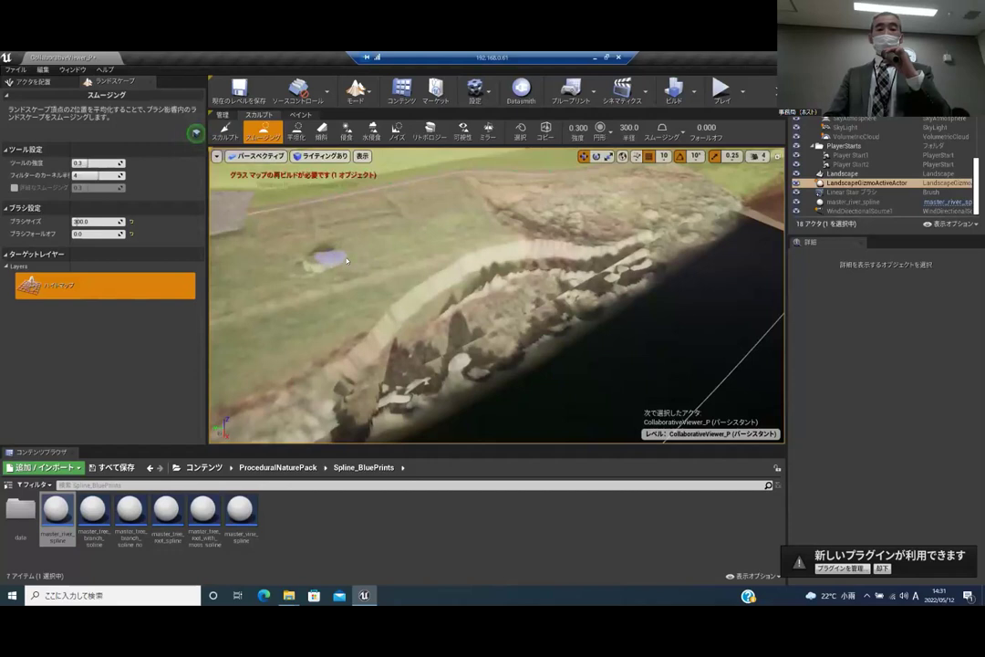
pyautogui.moveTo(365, 266)
pyautogui.mouseDown(button='right')
pyautogui.moveTo(301, 274)
pyautogui.moveTo(228, 214)
pyautogui.mouseUp(button='right')
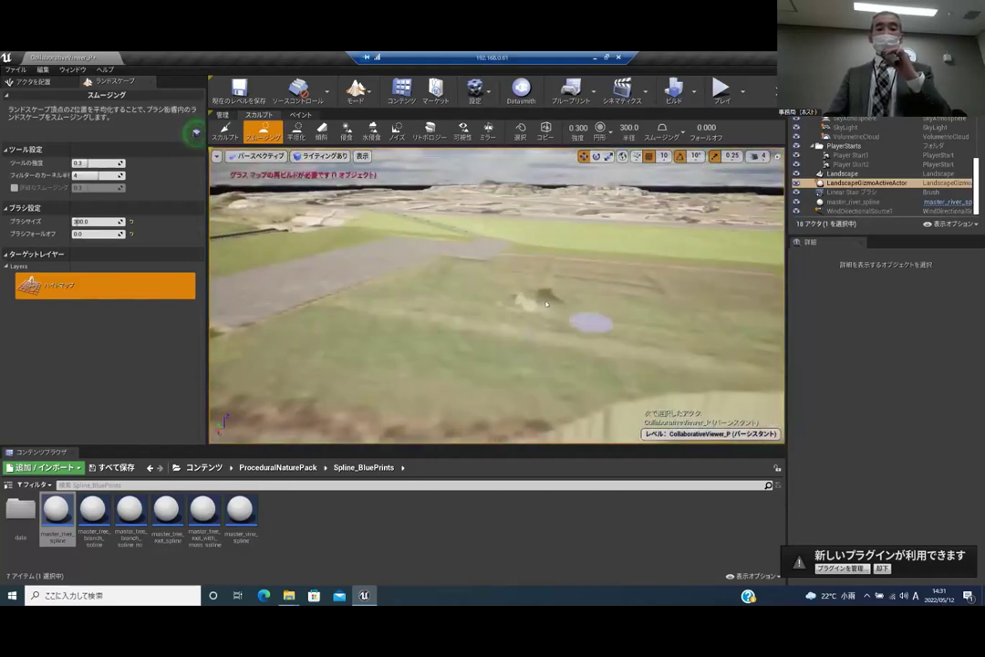
pyautogui.moveTo(550, 295)
pyautogui.mouseDown()
pyautogui.moveTo(529, 294)
pyautogui.moveTo(527, 312)
pyautogui.moveTo(533, 294)
pyautogui.moveTo(566, 285)
pyautogui.mouseUp()
pyautogui.moveTo(566, 285); pyautogui.dragTo(698, 332, button='right')
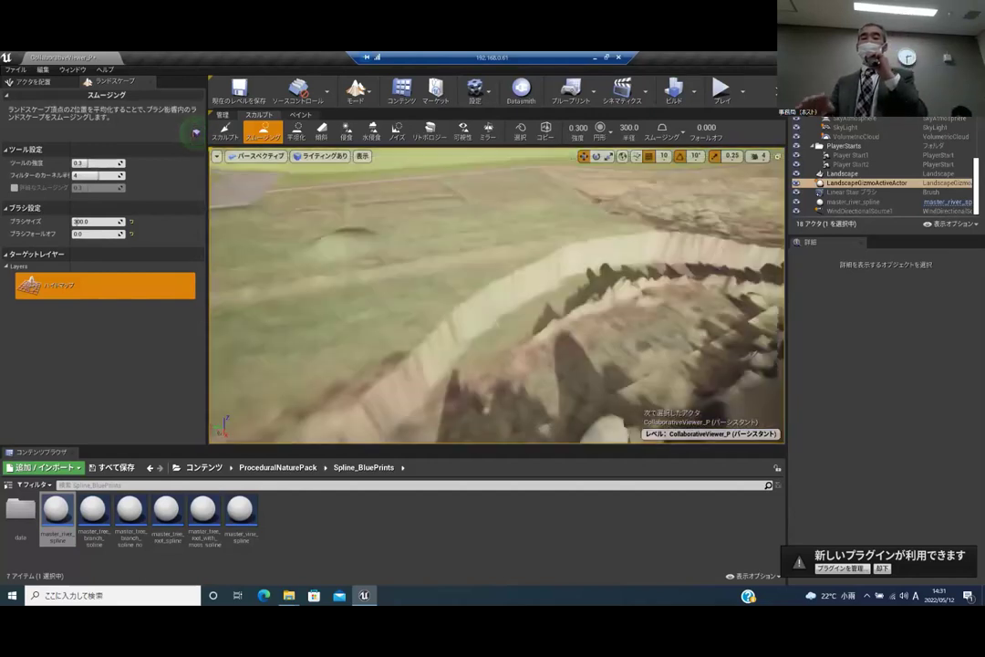
pyautogui.moveTo(368, 274); pyautogui.dragTo(368, 243, button='right')
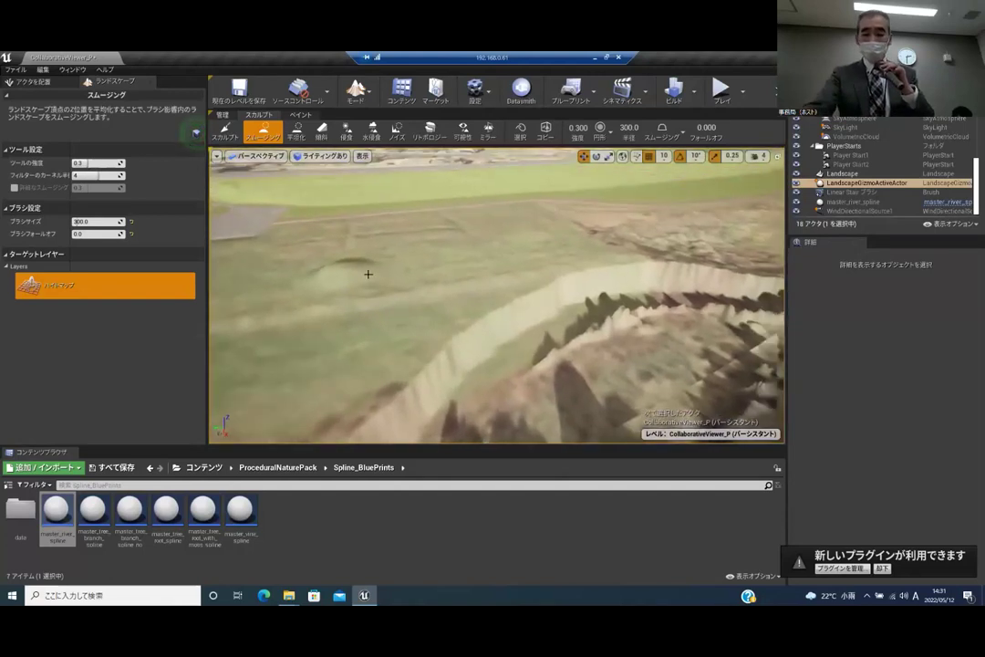
pyautogui.moveTo(366, 276)
pyautogui.mouseDown()
pyautogui.moveTo(330, 271)
pyautogui.moveTo(310, 282)
pyautogui.mouseUp()
# Smooth the jagged rocky strip between the lowered bank and the water with repeated brush strokes along its length
pyautogui.moveTo(414, 260)
pyautogui.mouseDown(button='right')
pyautogui.moveTo(360, 264)
pyautogui.moveTo(623, 328)
pyautogui.mouseUp(button='right')
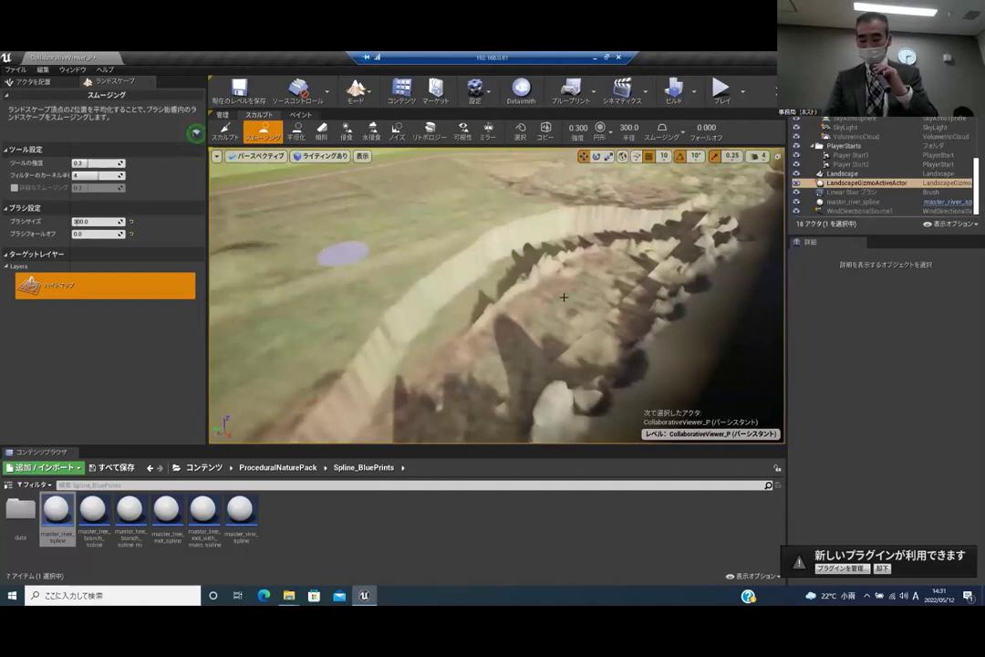
pyautogui.moveTo(538, 290)
pyautogui.mouseDown()
pyautogui.moveTo(534, 268)
pyautogui.moveTo(510, 290)
pyautogui.moveTo(609, 252)
pyautogui.moveTo(563, 252)
pyautogui.moveTo(595, 260)
pyautogui.moveTo(531, 284)
pyautogui.moveTo(486, 334)
pyautogui.moveTo(518, 365)
pyautogui.moveTo(636, 304)
pyautogui.mouseUp()
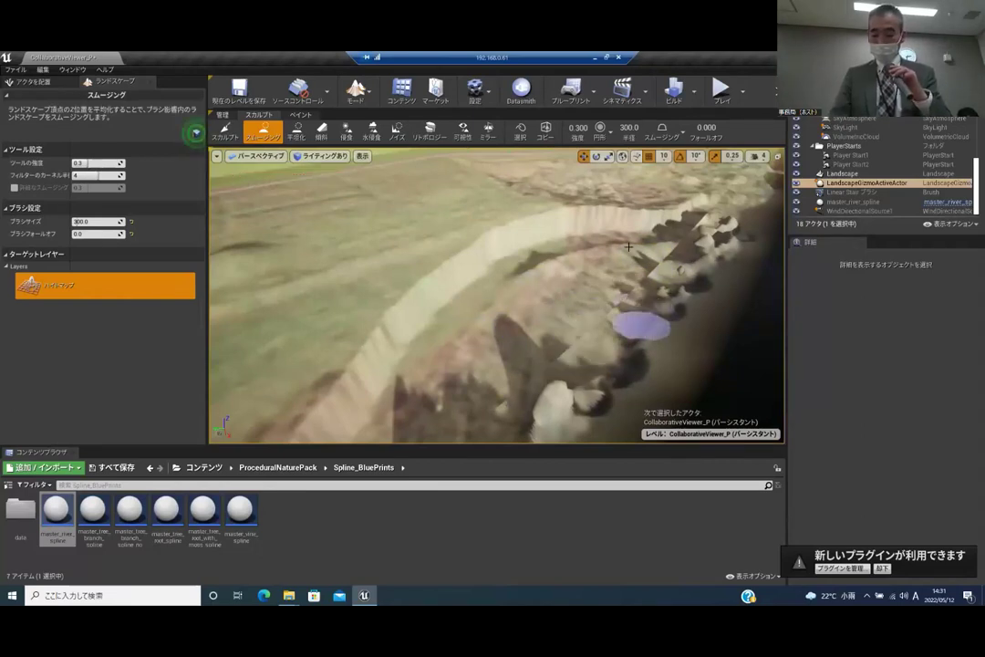
pyautogui.moveTo(641, 324); pyautogui.dragTo(659, 346, button='right')
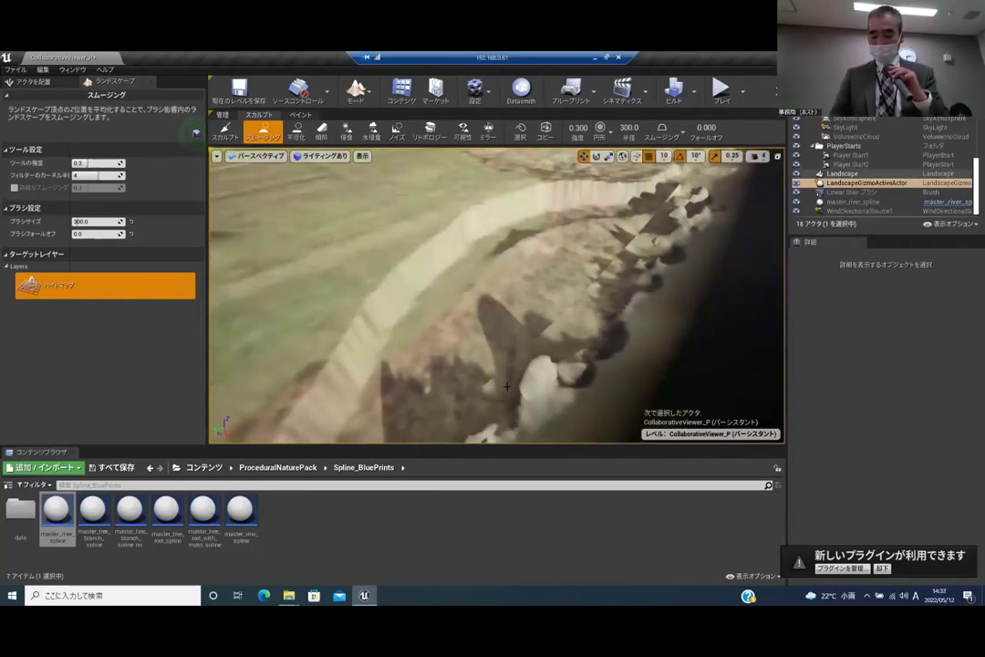
pyautogui.moveTo(563, 391); pyautogui.dragTo(570, 408, button='right')
pyautogui.moveTo(500, 298); pyautogui.dragTo(602, 305, button='right')
pyautogui.click(510, 248)
pyautogui.moveTo(509, 248); pyautogui.dragTo(456, 259, button='right')
pyautogui.click(456, 259)
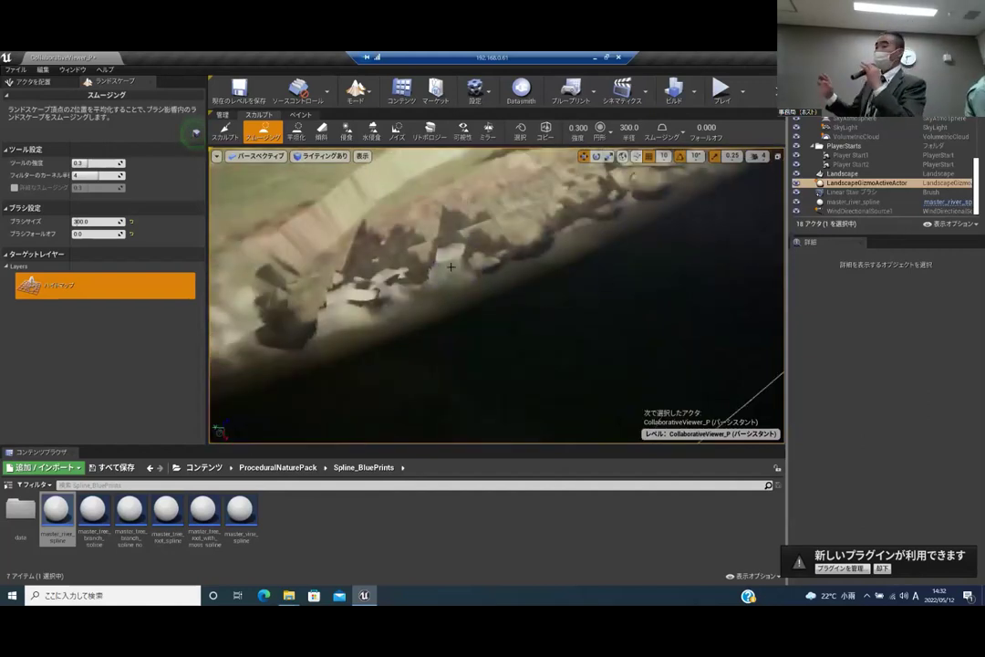
pyautogui.moveTo(429, 269)
pyautogui.mouseDown()
pyautogui.moveTo(338, 306)
pyautogui.moveTo(437, 244)
pyautogui.mouseUp()
pyautogui.moveTo(437, 244); pyautogui.dragTo(477, 197, button='right')
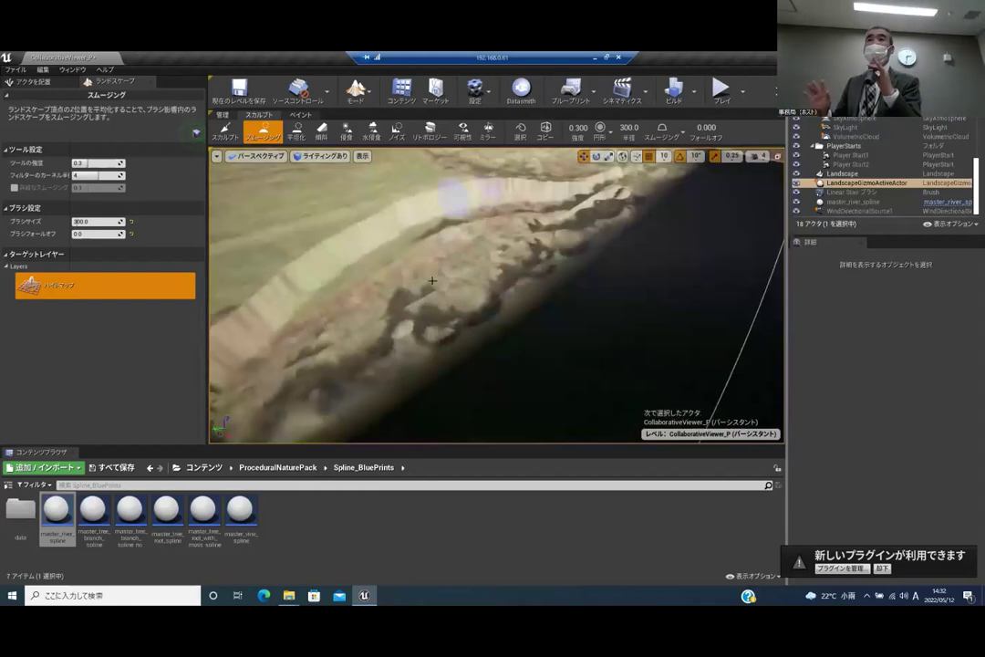
pyautogui.moveTo(409, 331); pyautogui.dragTo(411, 301)
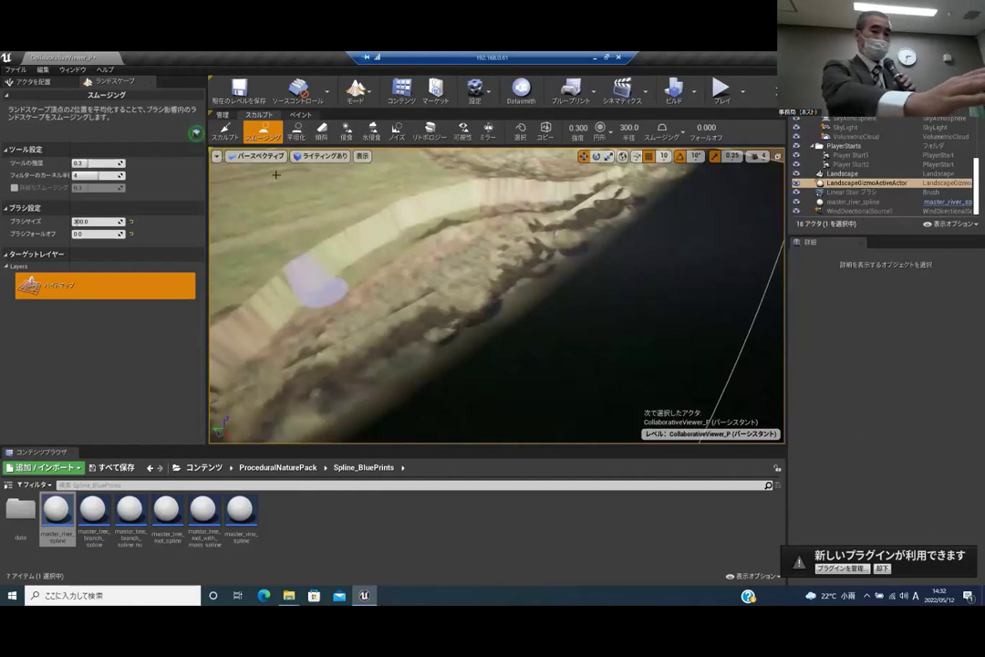
# Cut a notch into the grassy edge above the bank slope with the Flatten tool
pyautogui.click(301, 135)
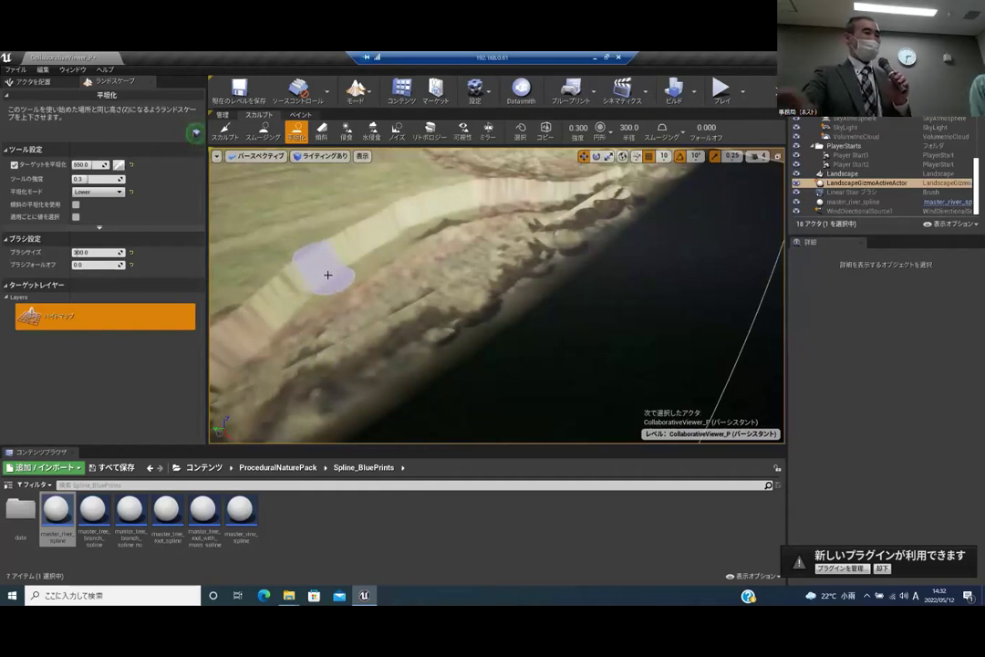
pyautogui.moveTo(362, 237)
pyautogui.mouseDown()
pyautogui.moveTo(380, 235)
pyautogui.moveTo(401, 204)
pyautogui.mouseUp()
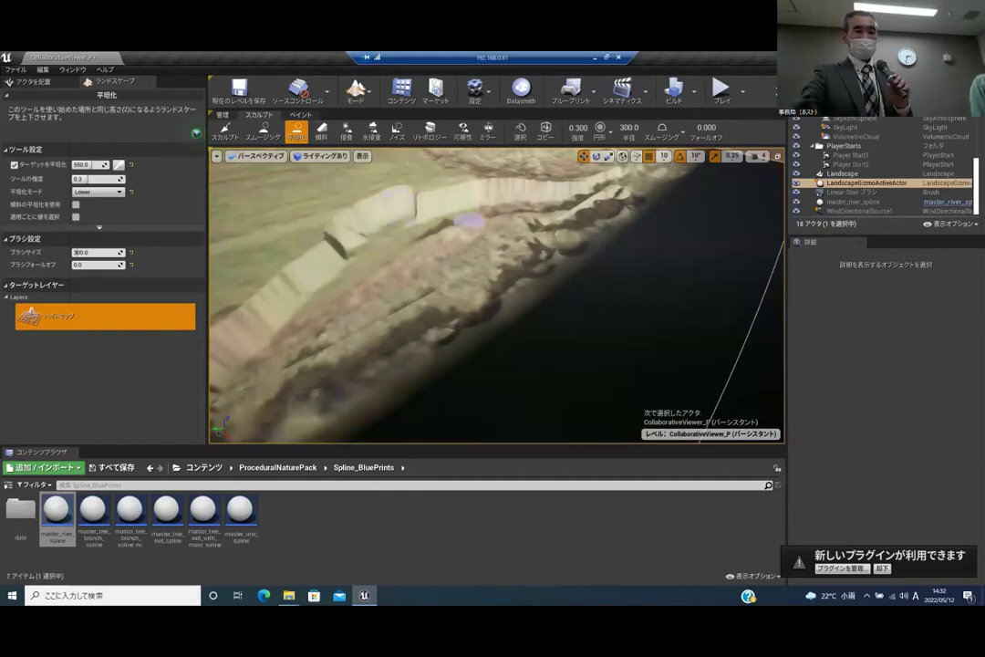
pyautogui.moveTo(467, 219); pyautogui.dragTo(466, 215, button='right')
# Smooth the notched bank slope and its upper edge along the grassland with the Smooth tool
pyautogui.click(264, 132)
pyautogui.moveTo(430, 205)
pyautogui.mouseDown()
pyautogui.moveTo(305, 235)
pyautogui.moveTo(230, 303)
pyautogui.moveTo(414, 181)
pyautogui.mouseUp()
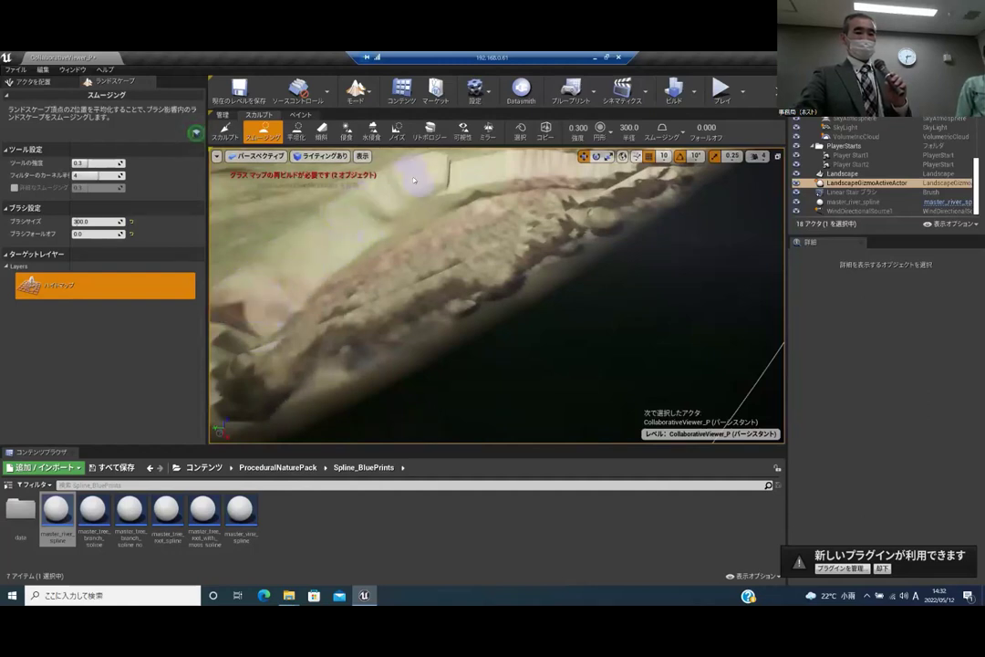
pyautogui.moveTo(445, 176); pyautogui.dragTo(457, 199, button='right')
pyautogui.moveTo(457, 199); pyautogui.dragTo(499, 220)
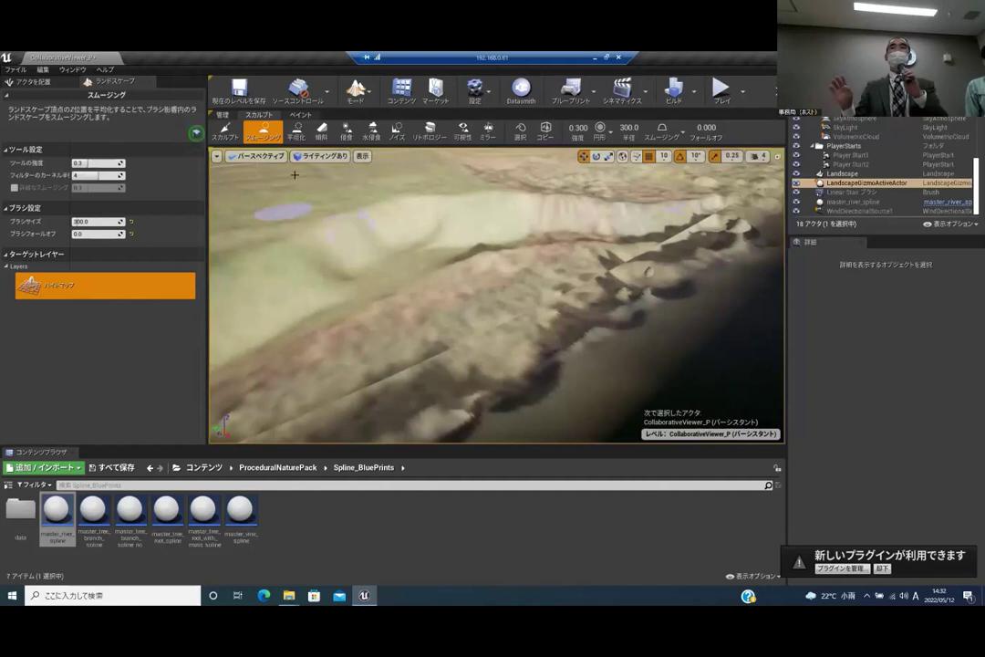
pyautogui.moveTo(391, 198); pyautogui.dragTo(398, 234, button='right')
pyautogui.moveTo(334, 271); pyautogui.dragTo(334, 271, button='right')
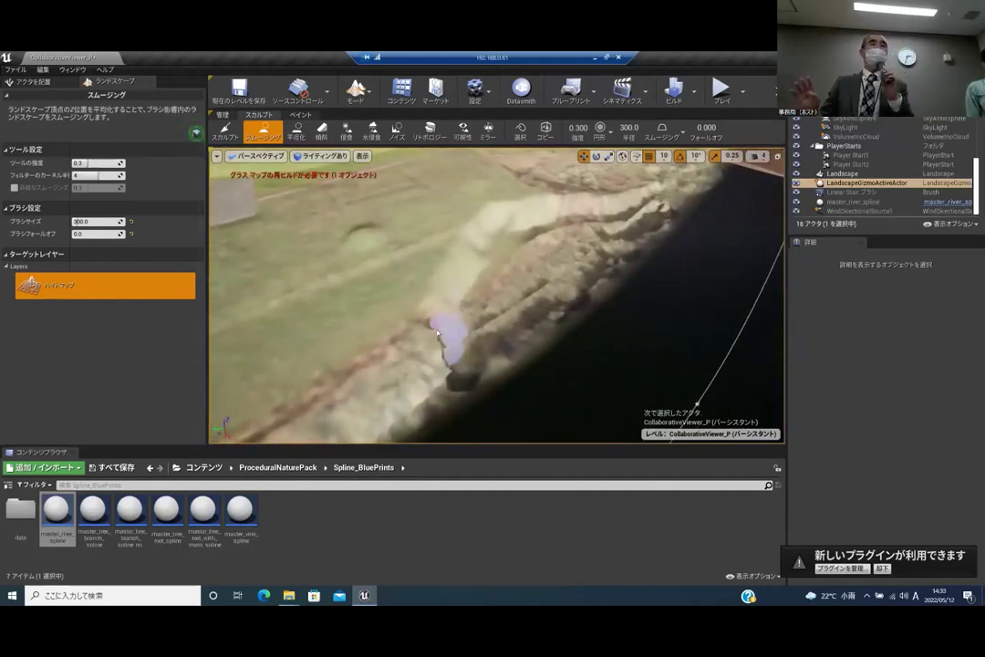
pyautogui.moveTo(433, 274); pyautogui.dragTo(477, 307, button='right')
pyautogui.moveTo(311, 230); pyautogui.dragTo(311, 230, button='right')
# Smooth the foot of the bank slope where it meets the rocky strip
pyautogui.click(298, 137)
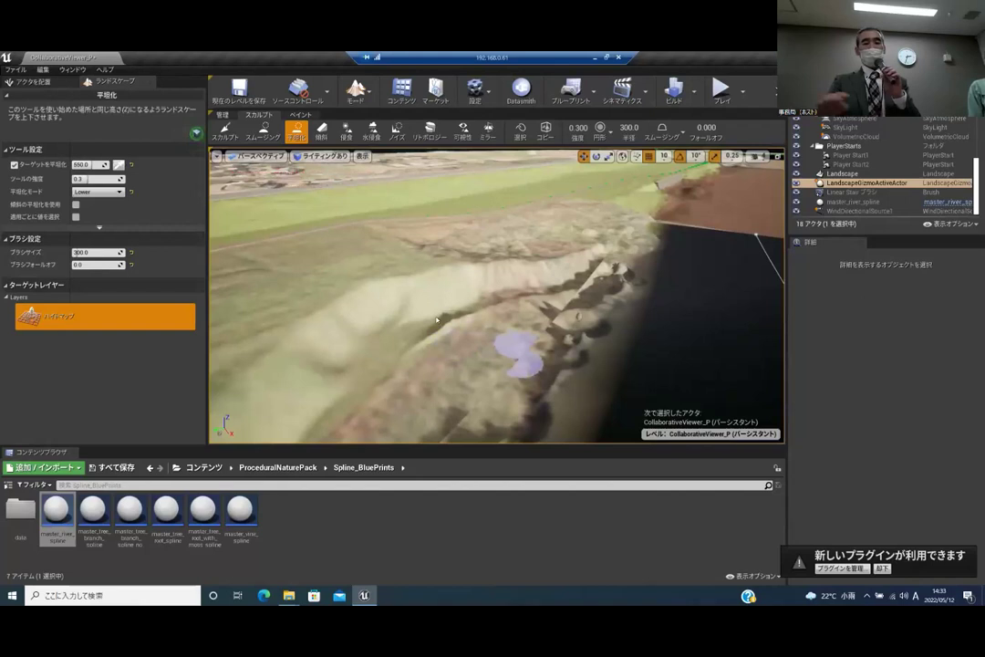
pyautogui.click(274, 135)
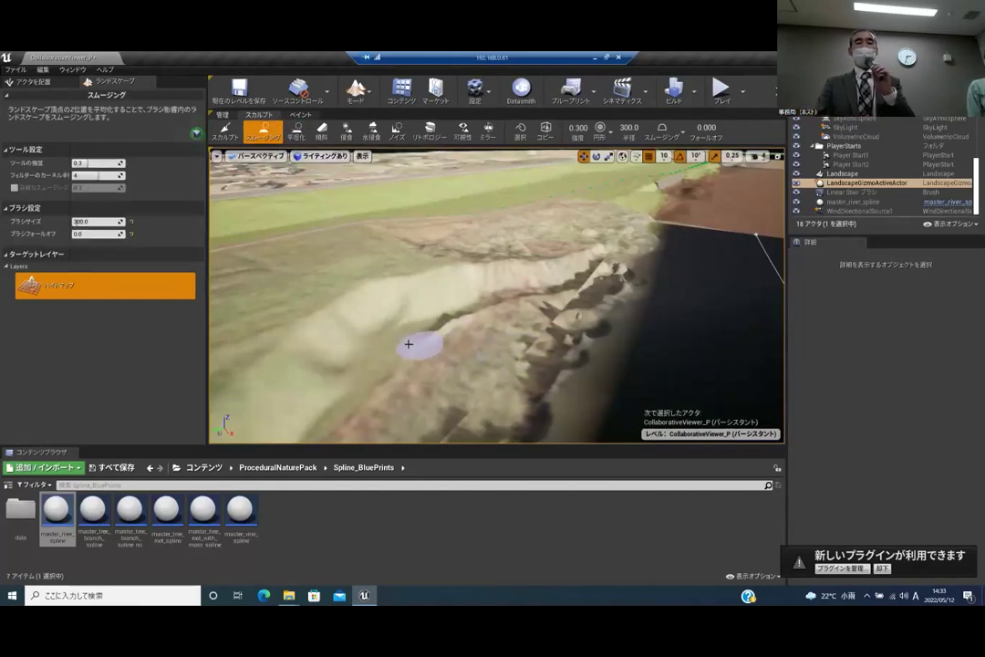
pyautogui.moveTo(415, 345)
pyautogui.mouseDown()
pyautogui.moveTo(479, 329)
pyautogui.moveTo(413, 328)
pyautogui.moveTo(452, 325)
pyautogui.moveTo(544, 284)
pyautogui.moveTo(527, 286)
pyautogui.mouseUp()
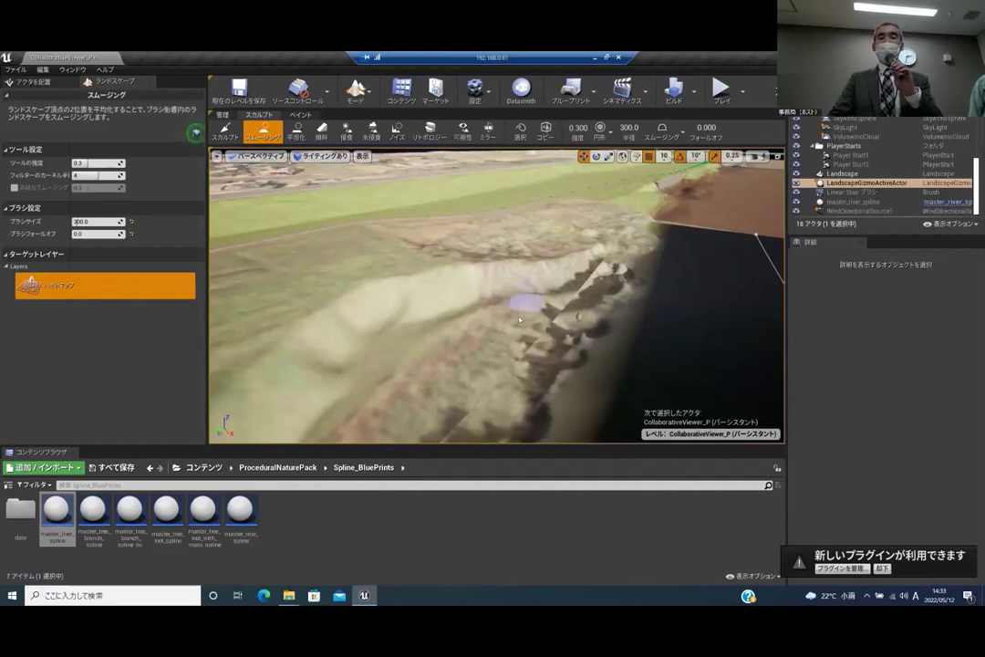
pyautogui.moveTo(538, 312)
pyautogui.mouseDown(button='right')
pyautogui.moveTo(566, 308)
pyautogui.moveTo(529, 324)
pyautogui.mouseUp(button='right')
pyautogui.moveTo(630, 273); pyautogui.dragTo(707, 263, button='right')
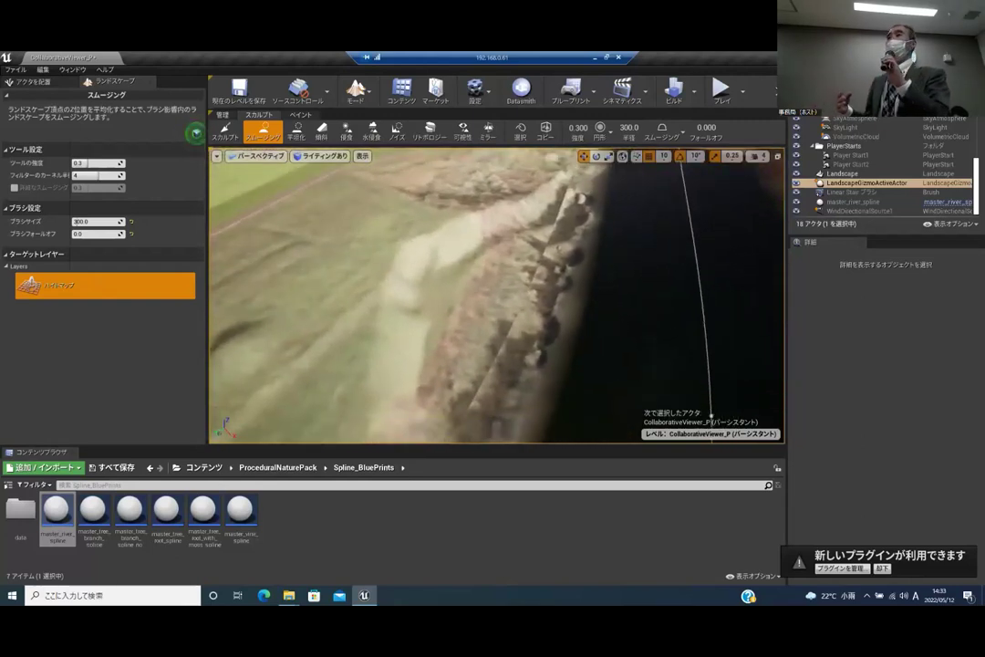
pyautogui.moveTo(707, 263); pyautogui.dragTo(674, 262, button='right')
# Raise mounds on the grassland behind the bank slope with the Sculpt tool
pyautogui.click(225, 132)
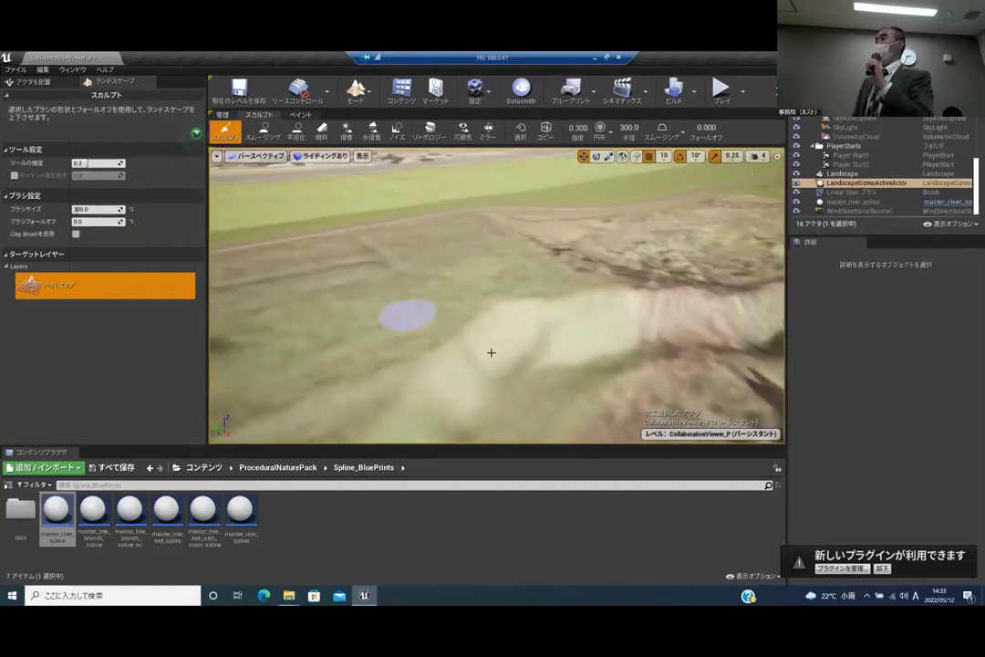
pyautogui.moveTo(468, 348); pyautogui.dragTo(514, 367)
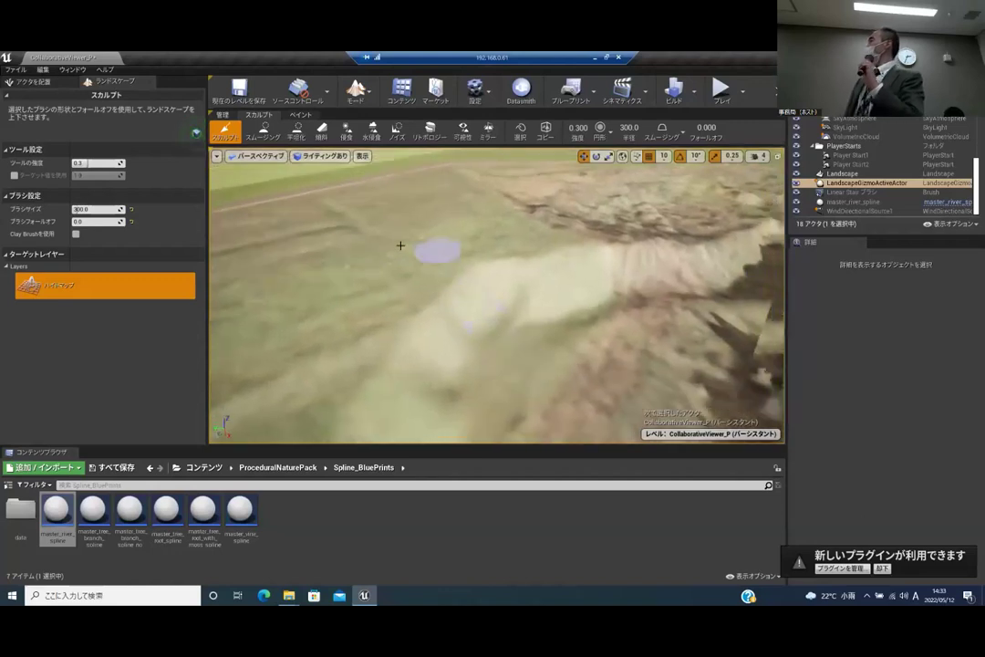
pyautogui.moveTo(399, 240); pyautogui.dragTo(379, 239)
pyautogui.moveTo(379, 238)
pyautogui.mouseDown(button='right')
pyautogui.moveTo(370, 239)
pyautogui.moveTo(367, 202)
pyautogui.mouseUp(button='right')
pyautogui.moveTo(436, 264)
pyautogui.mouseDown()
pyautogui.moveTo(397, 256)
pyautogui.moveTo(414, 228)
pyautogui.moveTo(448, 217)
pyautogui.moveTo(445, 235)
pyautogui.moveTo(451, 227)
pyautogui.mouseUp()
pyautogui.moveTo(461, 259); pyautogui.dragTo(462, 260, button='right')
pyautogui.moveTo(311, 193); pyautogui.dragTo(376, 281, button='right')
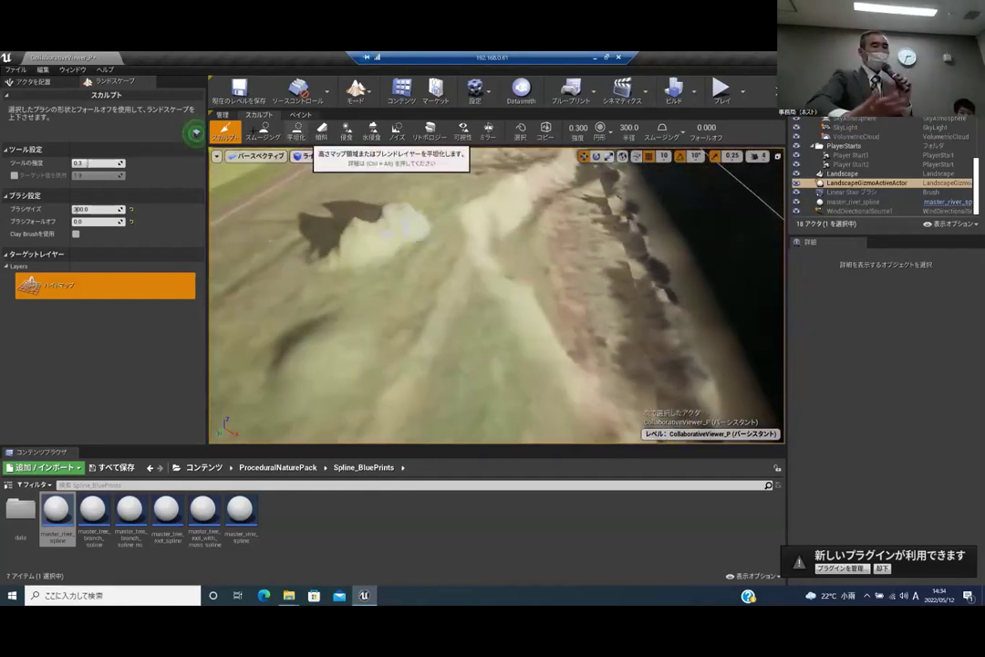
# Carve hollows into the raised mound on the grassland with the Sculpt tool
pyautogui.click(263, 132)
pyautogui.click(225, 132)
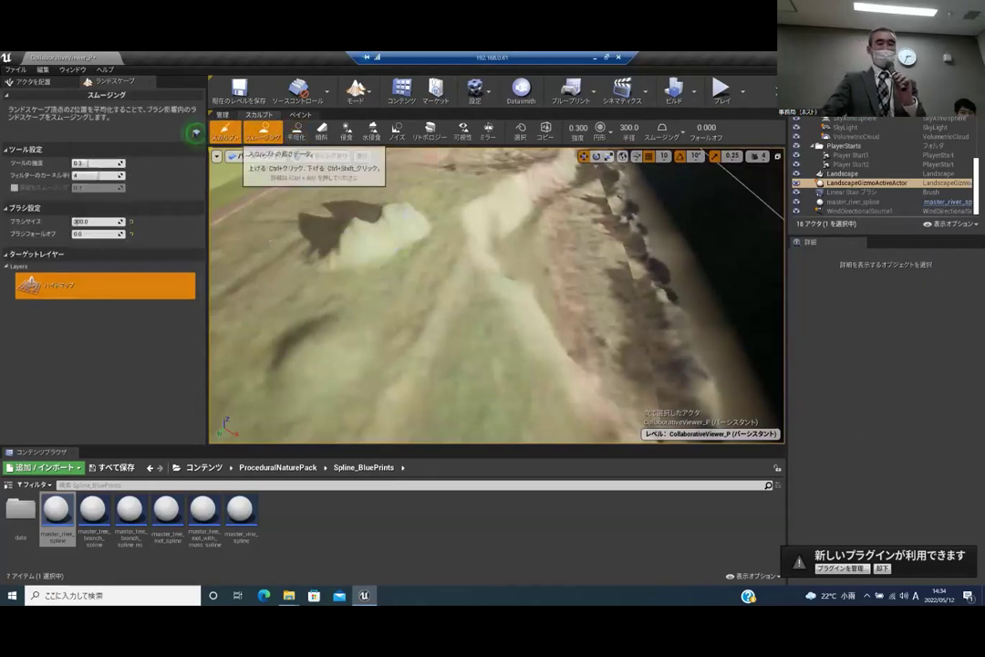
pyautogui.moveTo(401, 321); pyautogui.dragTo(402, 321, button='right')
pyautogui.moveTo(516, 333)
pyautogui.mouseDown()
pyautogui.moveTo(525, 344)
pyautogui.moveTo(525, 330)
pyautogui.moveTo(501, 340)
pyautogui.moveTo(502, 315)
pyautogui.moveTo(549, 312)
pyautogui.moveTo(534, 330)
pyautogui.moveTo(561, 319)
pyautogui.moveTo(528, 352)
pyautogui.moveTo(478, 344)
pyautogui.mouseUp()
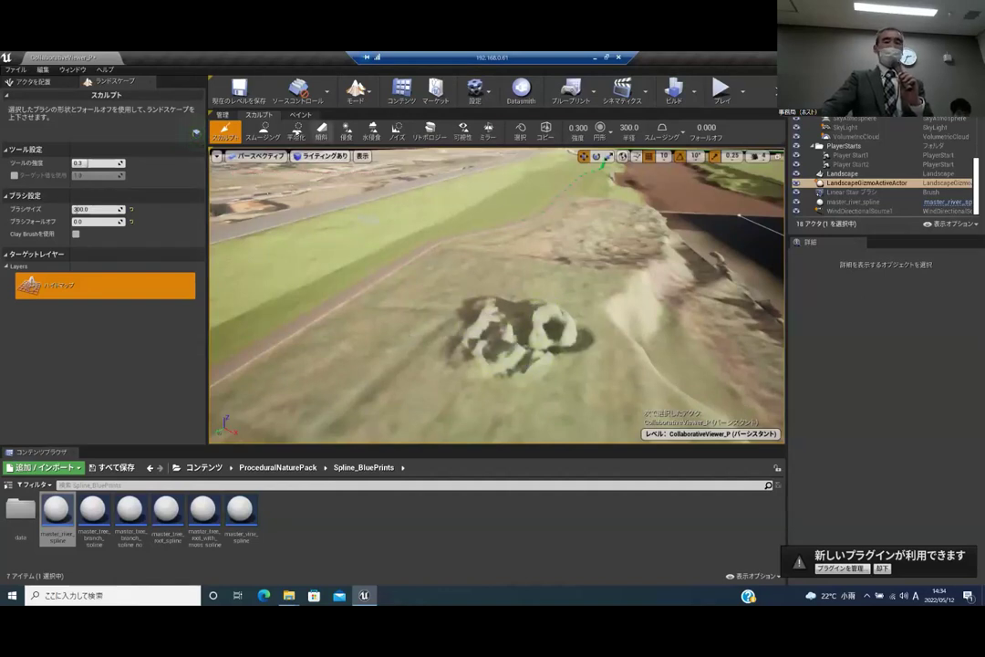
# Round off the rugged, hollowed mound on the grassland with the Smooth tool
pyautogui.click(297, 131)
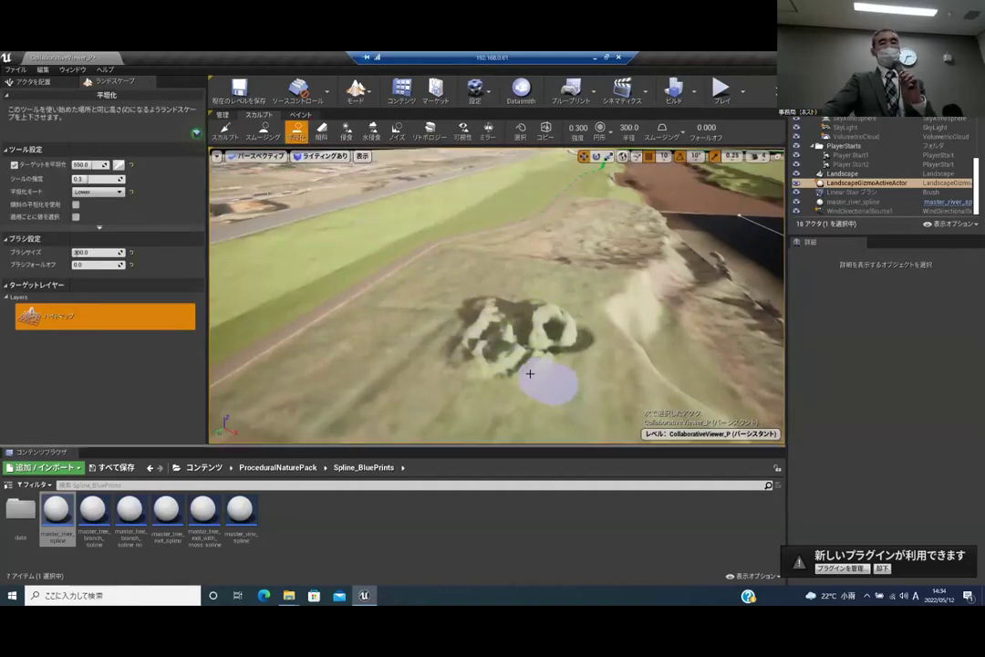
pyautogui.click(266, 133)
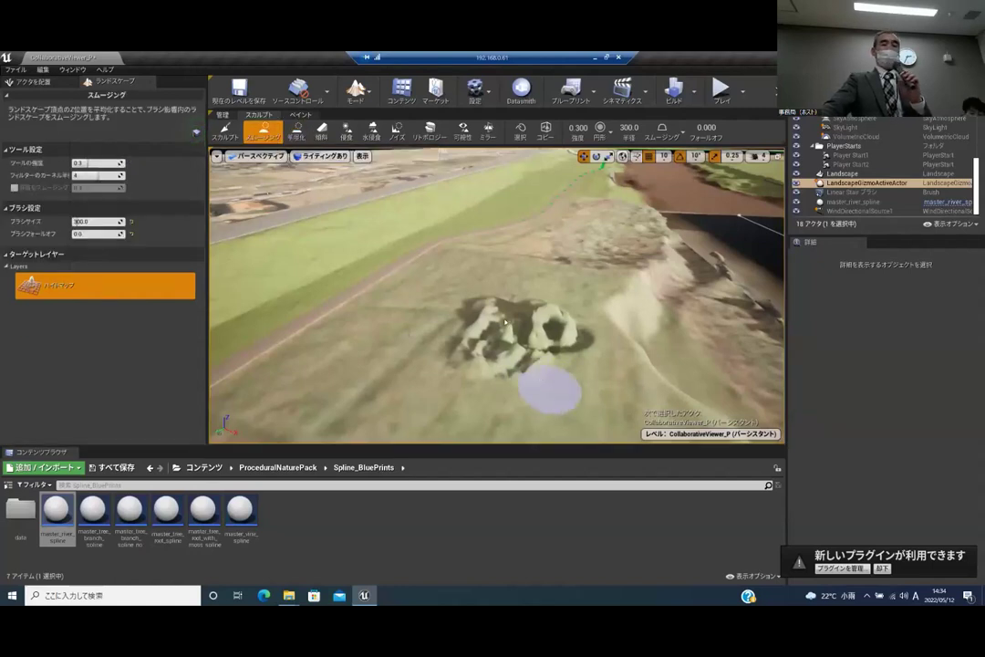
pyautogui.moveTo(520, 335); pyautogui.dragTo(561, 332)
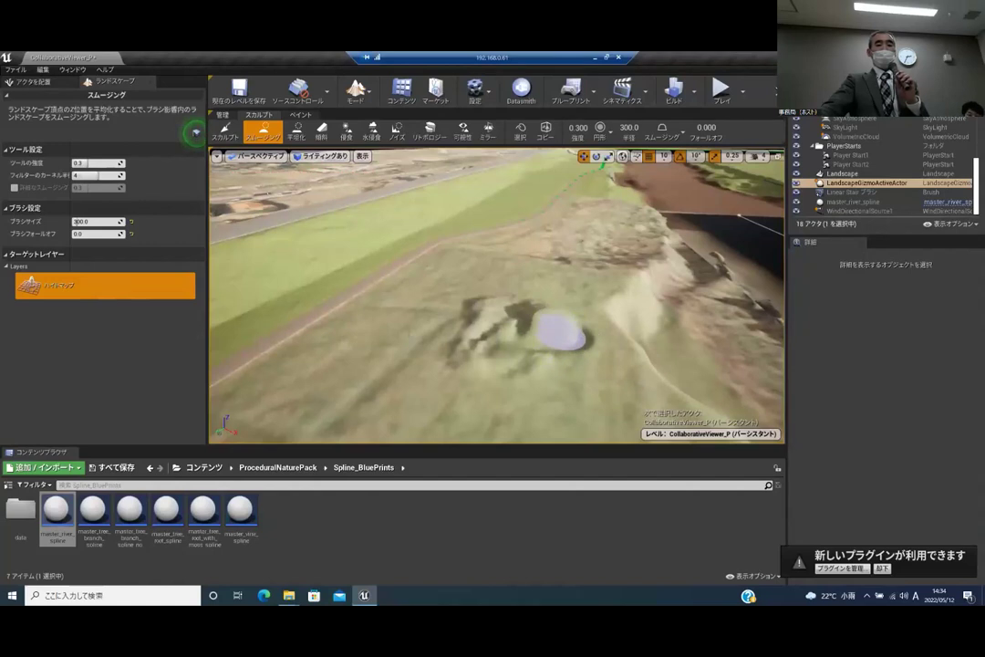
pyautogui.rightClick(594, 358)
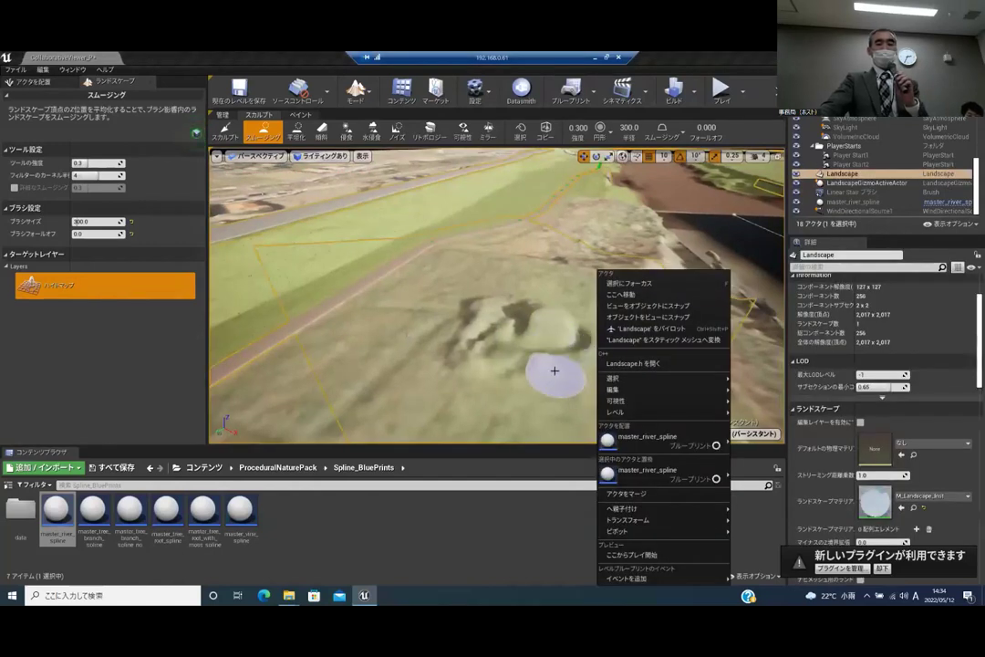
pyautogui.click(575, 373)
pyautogui.moveTo(580, 380); pyautogui.dragTo(547, 392, button='right')
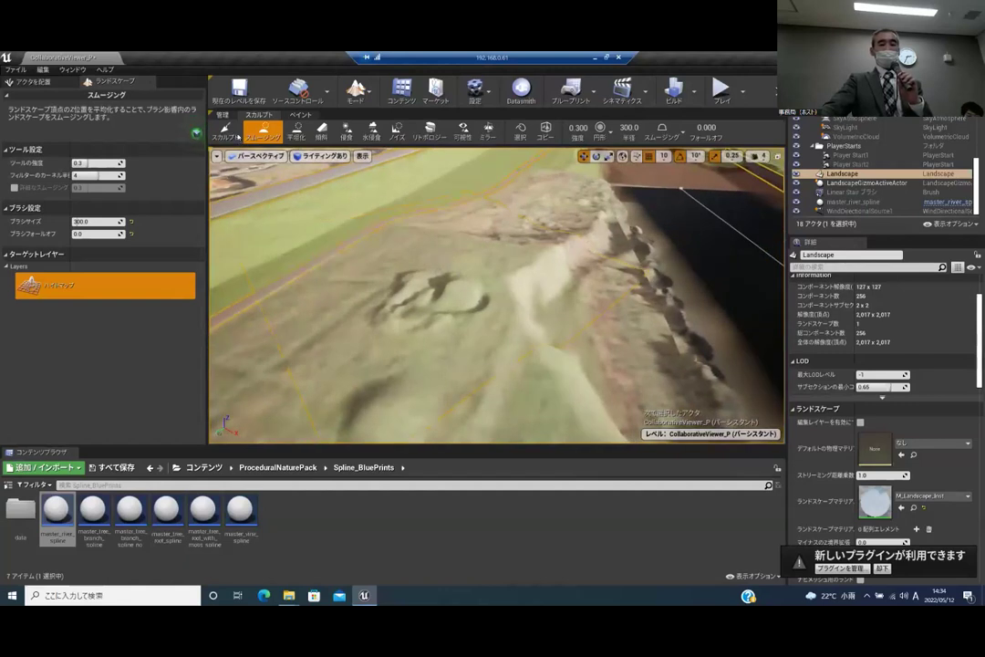
# Set the brush size to 1000 and smooth the wide bank slope between the mound and the rocky water's edge
pyautogui.click(235, 133)
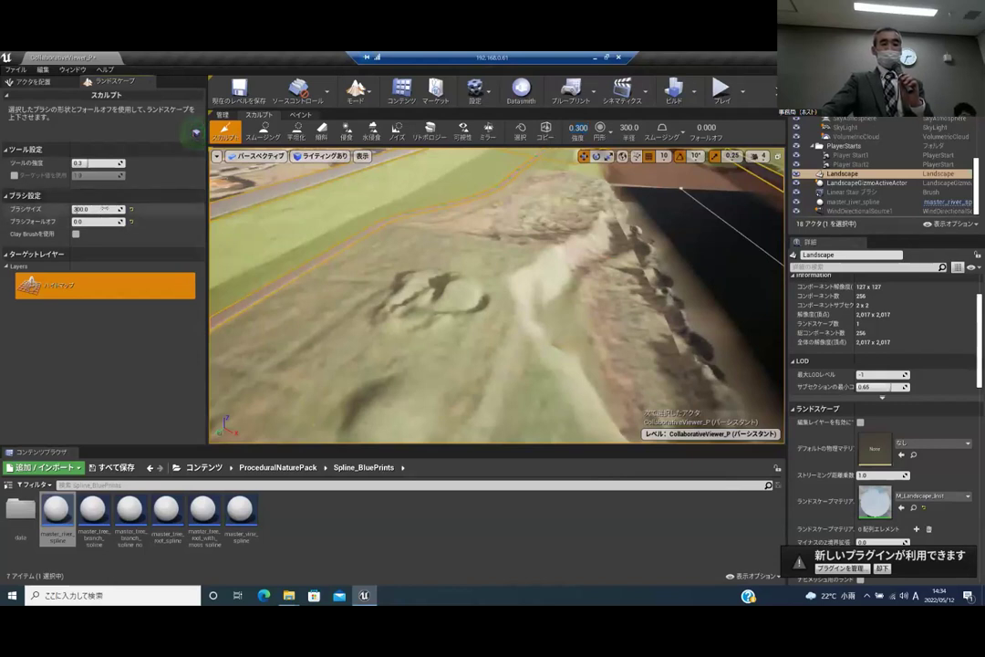
pyautogui.click(105, 208)
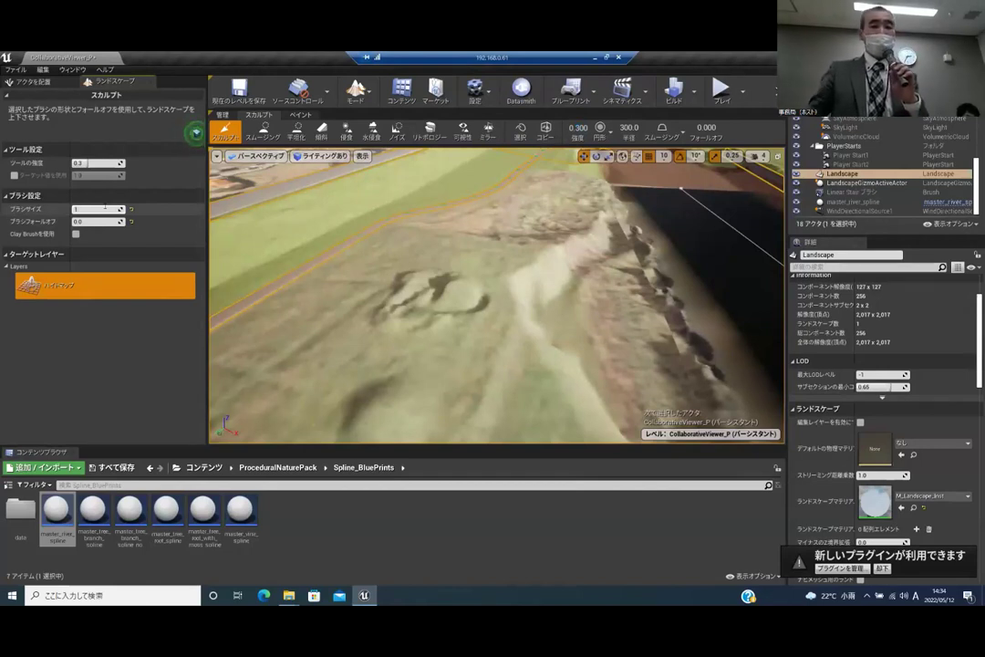
pyautogui.write('1000')
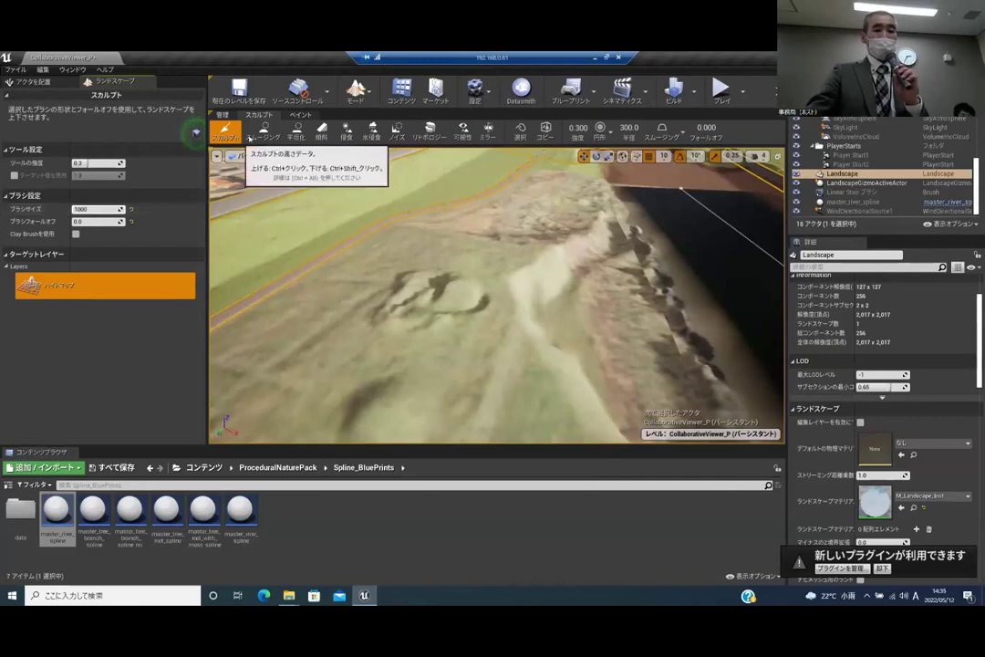
pyautogui.click(263, 130)
pyautogui.moveTo(442, 340)
pyautogui.mouseDown()
pyautogui.moveTo(516, 323)
pyautogui.moveTo(516, 312)
pyautogui.moveTo(531, 345)
pyautogui.mouseUp()
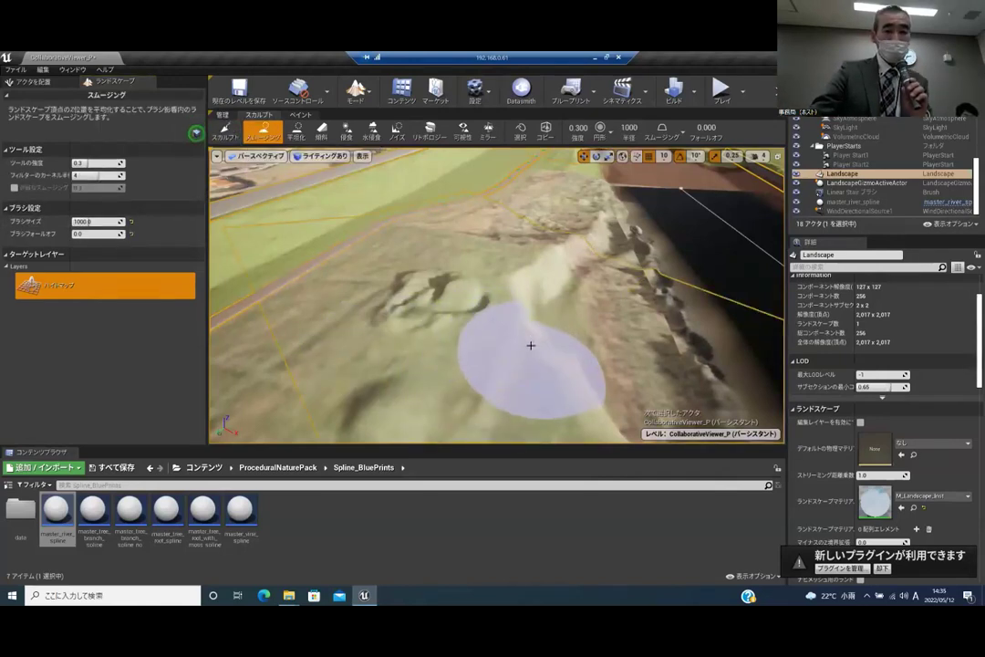
pyautogui.moveTo(448, 303)
pyautogui.mouseDown()
pyautogui.moveTo(325, 279)
pyautogui.moveTo(558, 378)
pyautogui.moveTo(578, 418)
pyautogui.moveTo(580, 410)
pyautogui.mouseUp()
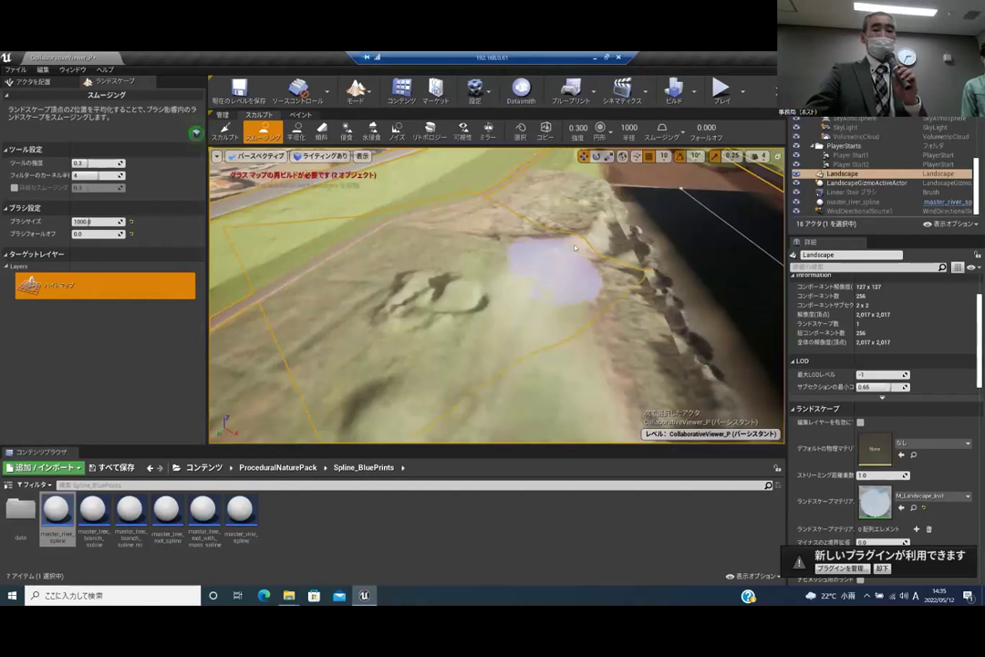
pyautogui.moveTo(586, 235)
pyautogui.mouseDown()
pyautogui.moveTo(578, 240)
pyautogui.moveTo(599, 226)
pyautogui.moveTo(587, 244)
pyautogui.mouseUp()
pyautogui.moveTo(587, 243)
pyautogui.mouseDown(button='right')
pyautogui.moveTo(547, 282)
pyautogui.moveTo(611, 283)
pyautogui.moveTo(592, 345)
pyautogui.mouseUp(button='right')
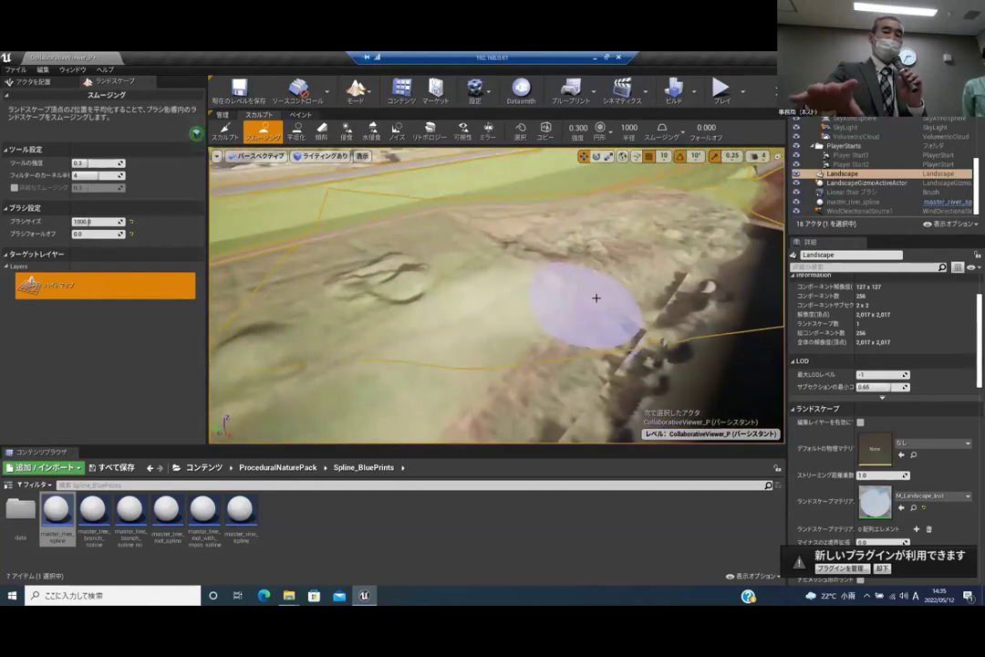
# Smooth the remaining uneven ground from the grassy slope down to the rocky water's edge with the size 1000 brush
pyautogui.moveTo(604, 299)
pyautogui.mouseDown(button='right')
pyautogui.moveTo(630, 355)
pyautogui.moveTo(553, 304)
pyautogui.mouseUp(button='right')
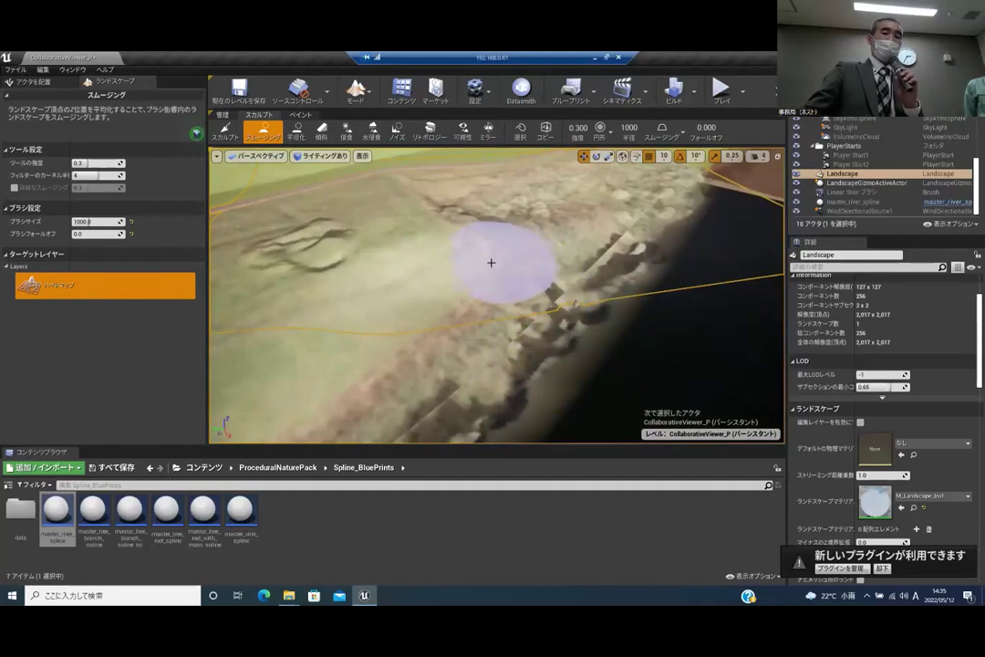
pyautogui.moveTo(526, 275)
pyautogui.mouseDown()
pyautogui.moveTo(545, 271)
pyautogui.moveTo(468, 221)
pyautogui.moveTo(508, 217)
pyautogui.moveTo(463, 232)
pyautogui.moveTo(475, 214)
pyautogui.moveTo(445, 213)
pyautogui.mouseUp()
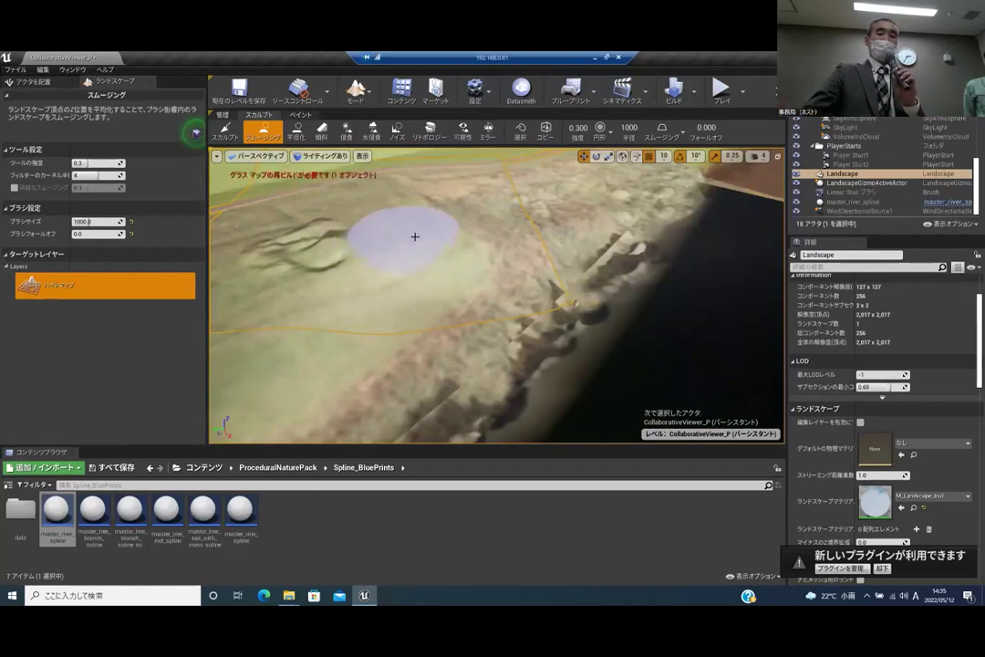
pyautogui.moveTo(445, 257)
pyautogui.mouseDown()
pyautogui.moveTo(460, 273)
pyautogui.moveTo(461, 257)
pyautogui.moveTo(515, 312)
pyautogui.moveTo(507, 281)
pyautogui.mouseUp()
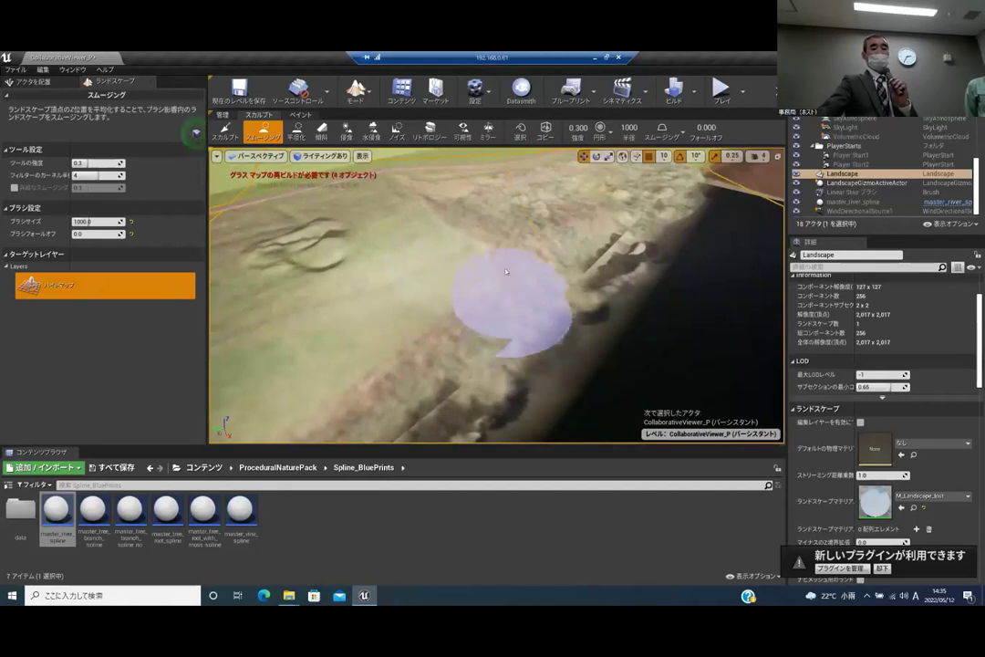
pyautogui.moveTo(517, 238)
pyautogui.mouseDown()
pyautogui.moveTo(544, 280)
pyautogui.moveTo(505, 322)
pyautogui.moveTo(505, 344)
pyautogui.mouseUp()
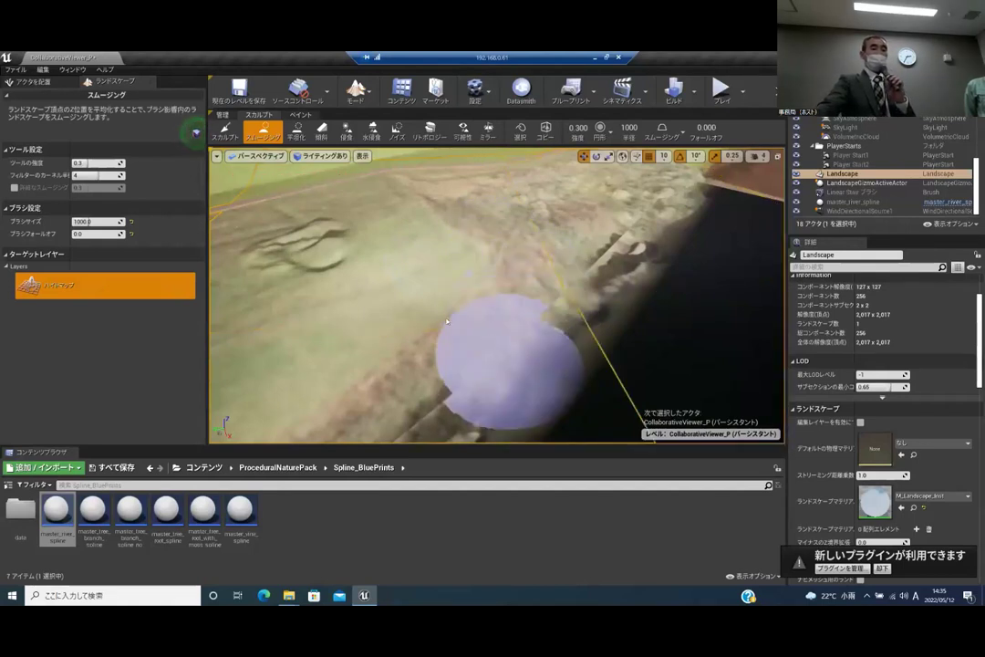
pyautogui.moveTo(497, 295)
pyautogui.mouseDown(button='right')
pyautogui.moveTo(460, 351)
pyautogui.moveTo(456, 333)
pyautogui.moveTo(411, 310)
pyautogui.moveTo(401, 290)
pyautogui.moveTo(428, 209)
pyautogui.moveTo(438, 218)
pyautogui.moveTo(405, 256)
pyautogui.moveTo(456, 273)
pyautogui.moveTo(401, 250)
pyautogui.moveTo(397, 264)
pyautogui.moveTo(446, 433)
pyautogui.moveTo(524, 356)
pyautogui.mouseUp(button='right')
pyautogui.moveTo(424, 276); pyautogui.dragTo(353, 276, button='right')
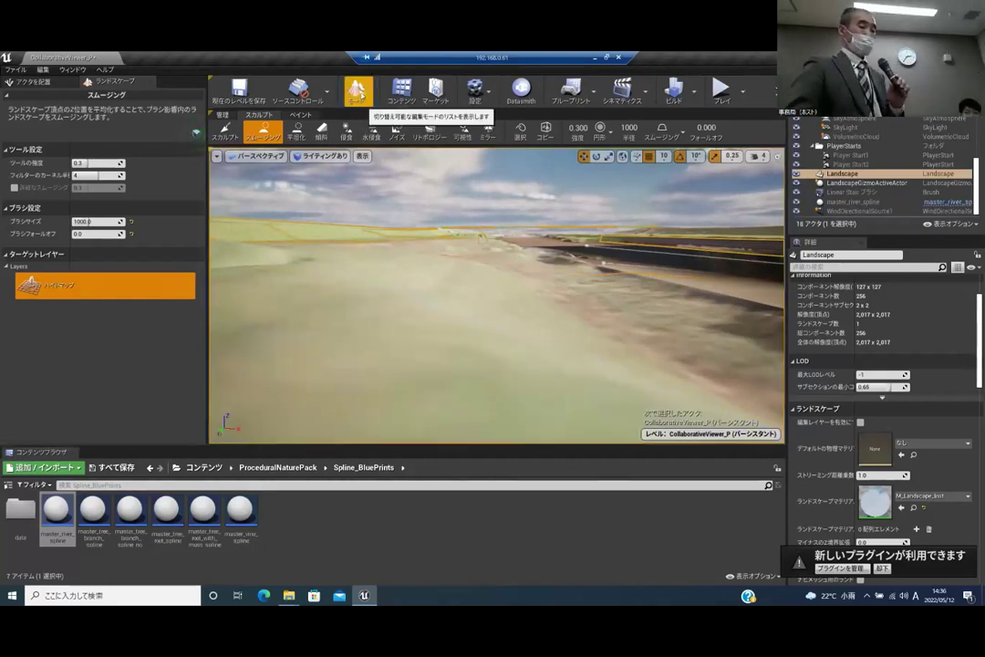
# Paint a patch of the Gravel1 layer on the grassy slope in front of the mound with the Paint tool
pyautogui.click(355, 88)
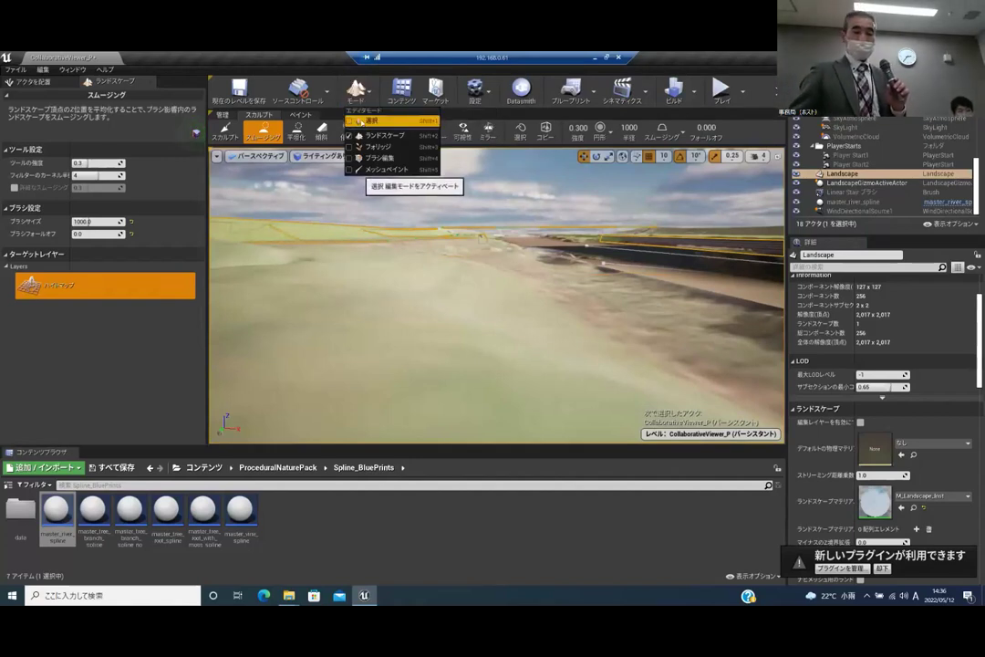
pyautogui.click(369, 136)
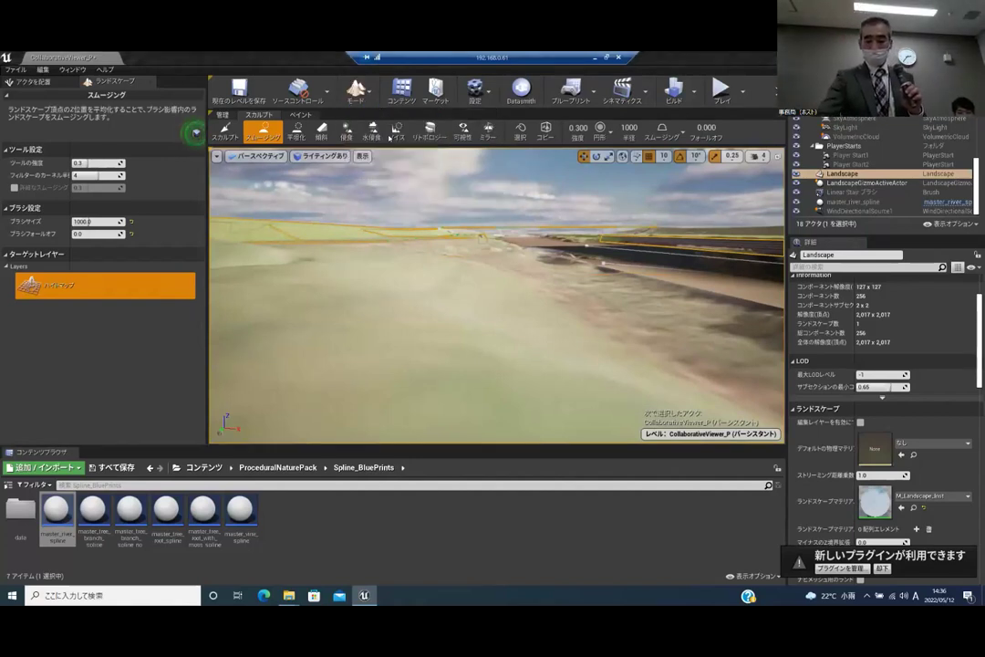
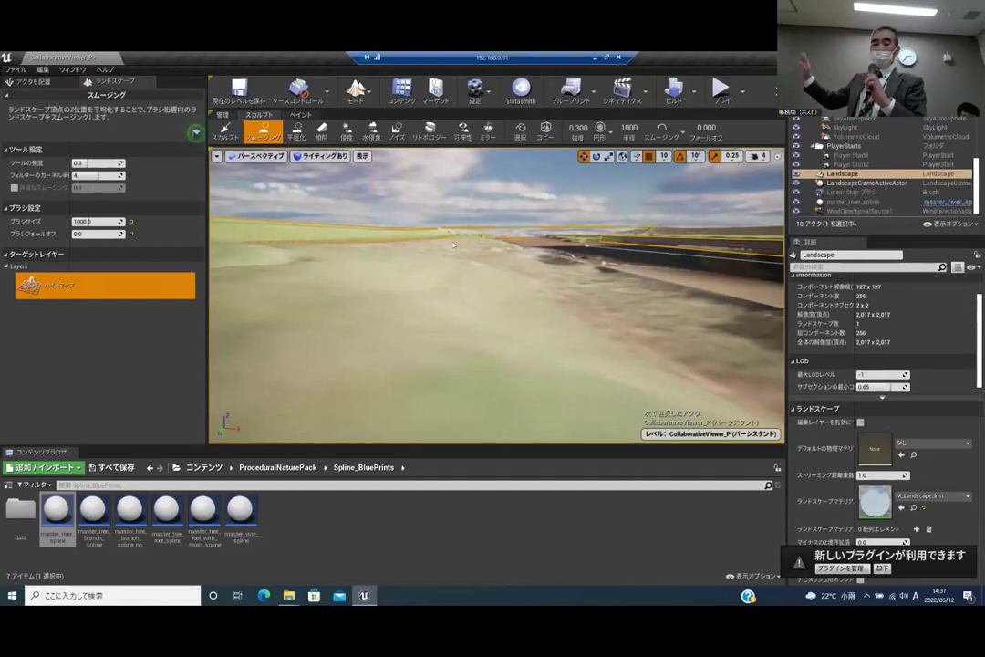
pyautogui.moveTo(483, 307)
pyautogui.mouseDown(button='right')
pyautogui.moveTo(484, 429)
pyautogui.moveTo(483, 328)
pyautogui.moveTo(465, 356)
pyautogui.mouseUp(button='right')
pyautogui.press('w')
pyautogui.press('s')
pyautogui.moveTo(506, 286); pyautogui.dragTo(529, 283, button='right')
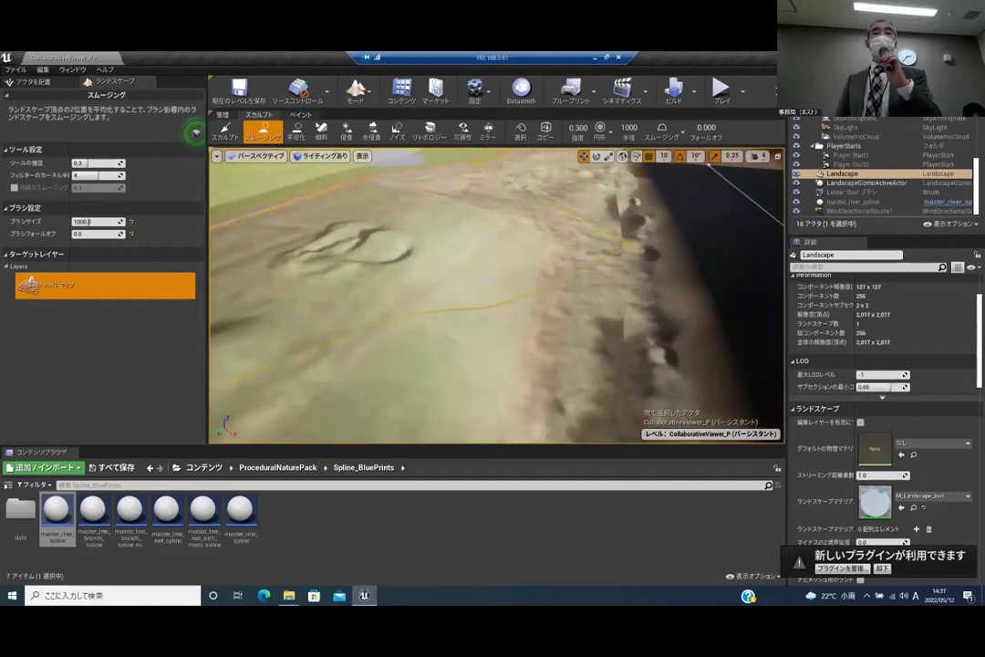
pyautogui.click(304, 115)
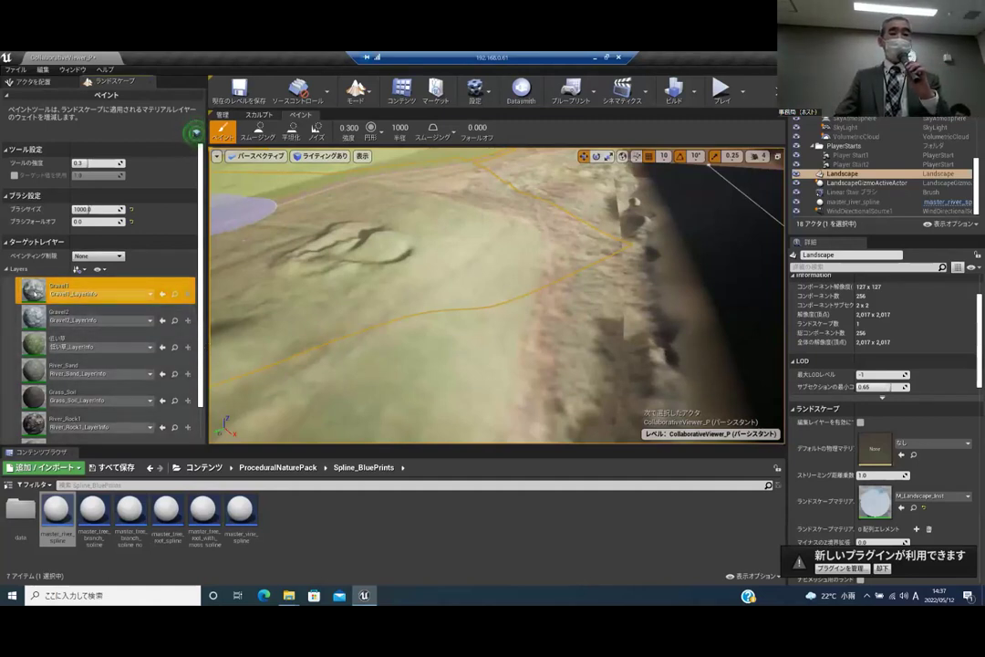
pyautogui.moveTo(71, 283); pyautogui.dragTo(128, 292)
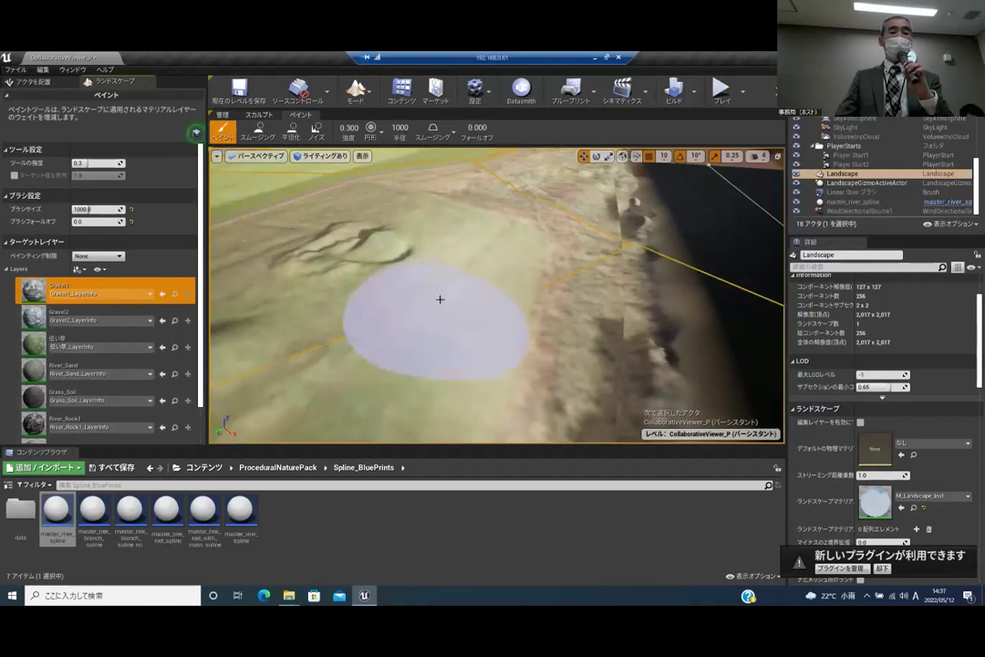
pyautogui.click(426, 313)
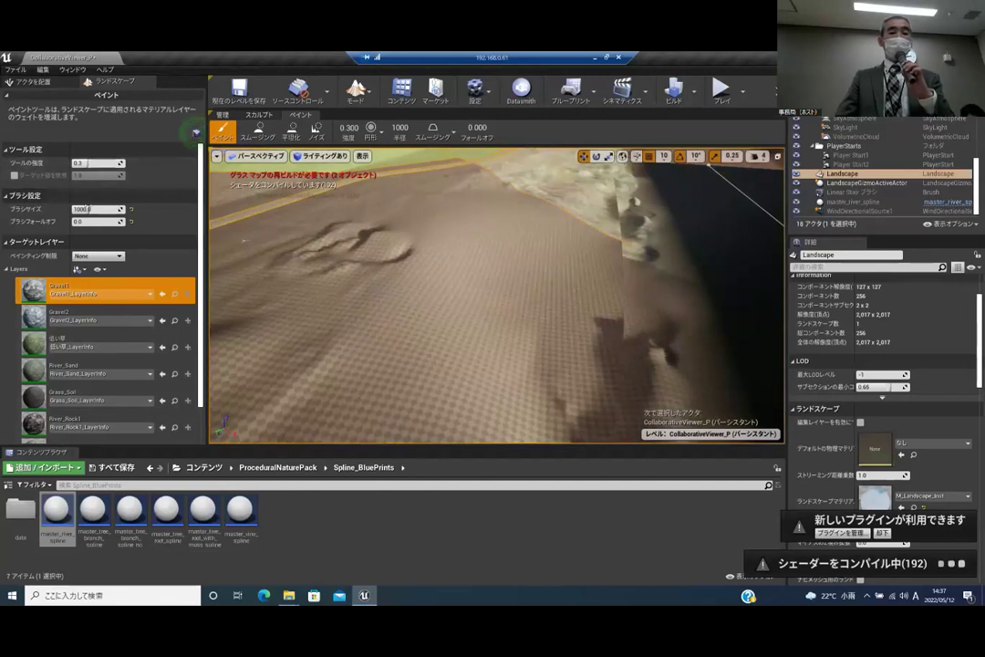
# Set the paint brush size to 500 and the tool strength to 1.0, and extend the Gravel1 paint across the slope
pyautogui.click(87, 208)
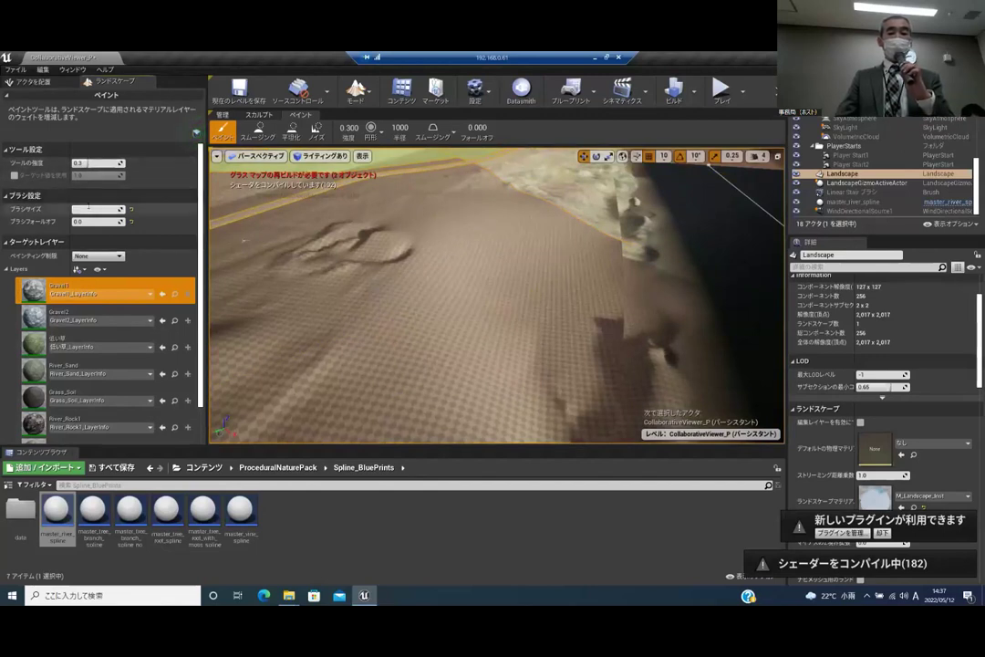
pyautogui.write('500')
pyautogui.press('Return')
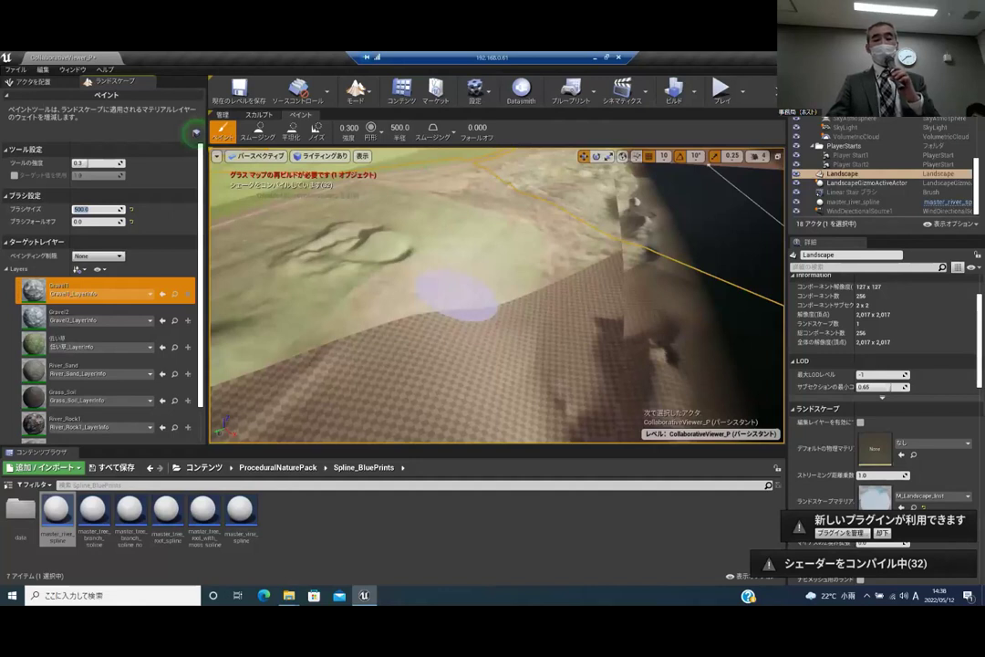
pyautogui.moveTo(443, 288)
pyautogui.mouseDown(button='right')
pyautogui.moveTo(501, 288)
pyautogui.moveTo(442, 288)
pyautogui.mouseUp(button='right')
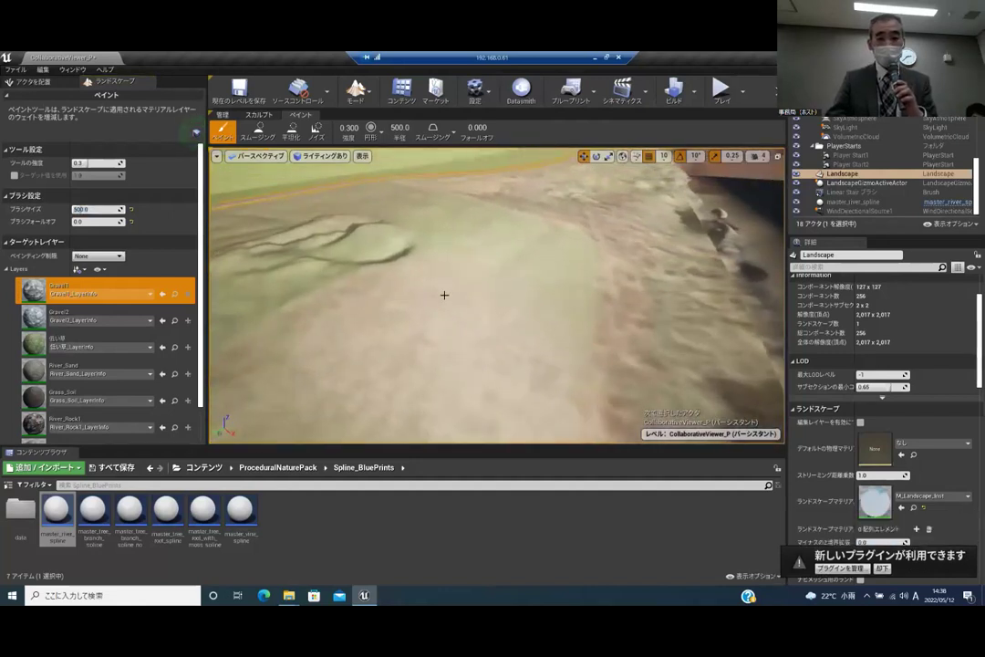
pyautogui.moveTo(510, 296); pyautogui.dragTo(483, 296, button='right')
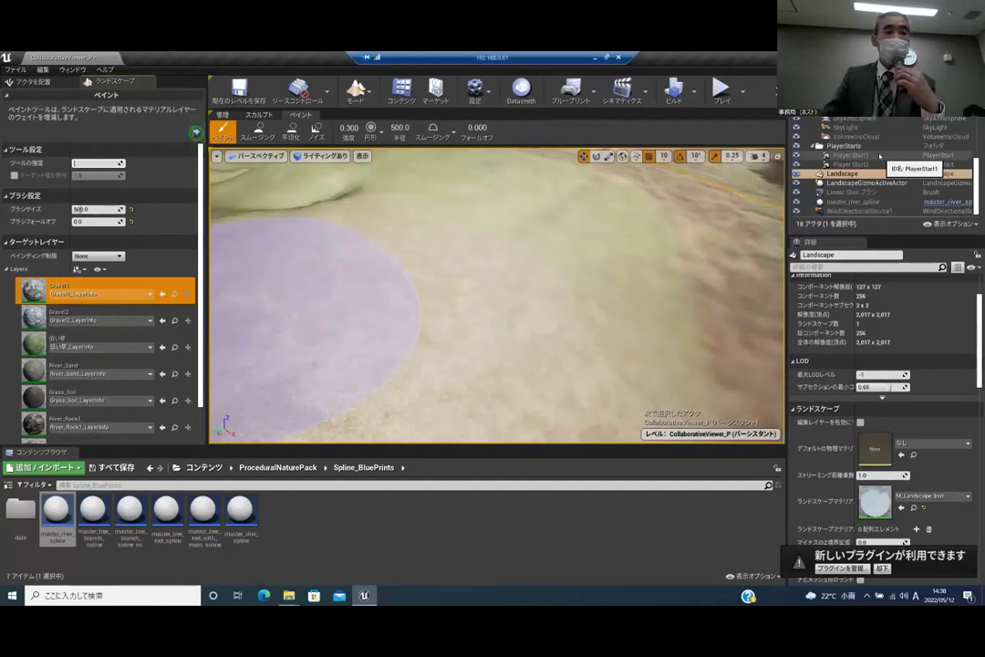
pyautogui.press('Return')
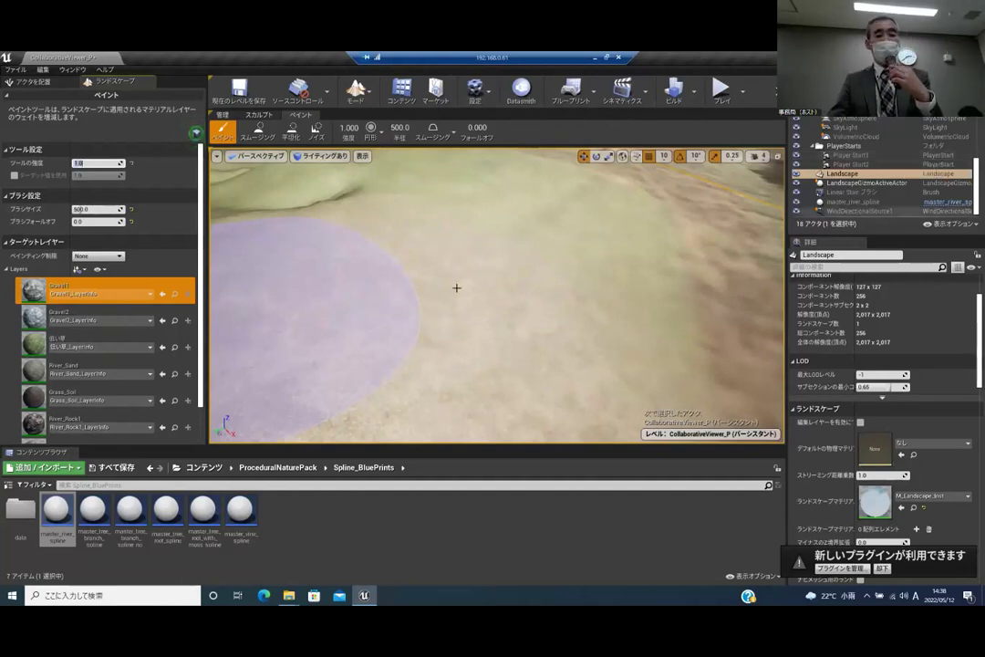
pyautogui.moveTo(512, 279)
pyautogui.mouseDown()
pyautogui.moveTo(518, 295)
pyautogui.moveTo(541, 299)
pyautogui.moveTo(500, 280)
pyautogui.moveTo(520, 305)
pyautogui.moveTo(640, 277)
pyautogui.moveTo(554, 279)
pyautogui.moveTo(481, 325)
pyautogui.moveTo(583, 296)
pyautogui.moveTo(679, 290)
pyautogui.moveTo(573, 259)
pyautogui.mouseUp()
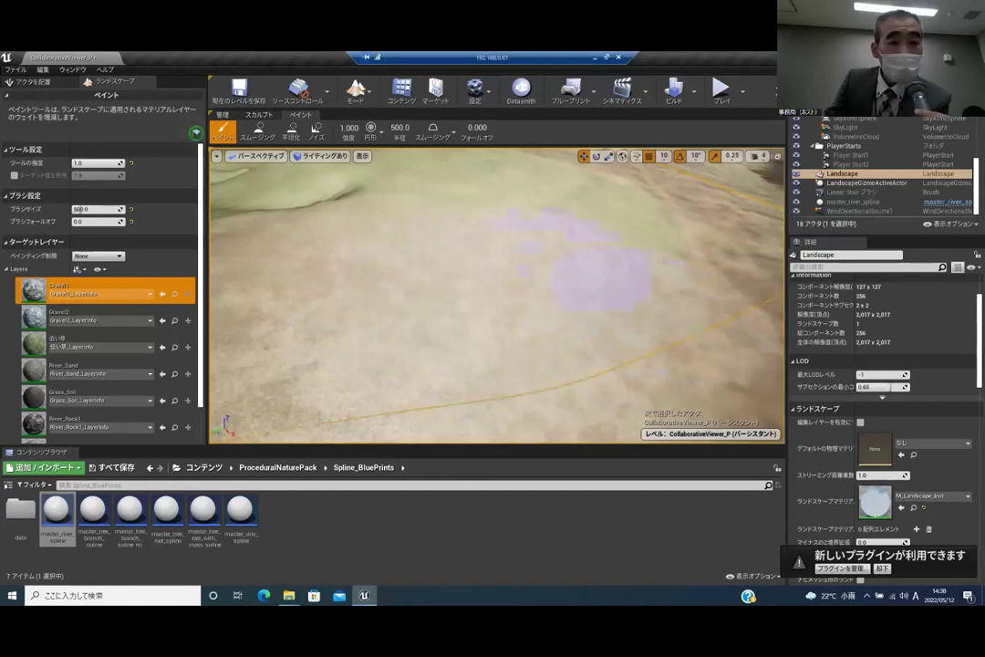
# Paint a patch of the River_Rock1 layer over the gravel area in front of the mound
pyautogui.scroll(3, 588, 273)
pyautogui.moveTo(639, 301); pyautogui.dragTo(563, 257, button='right')
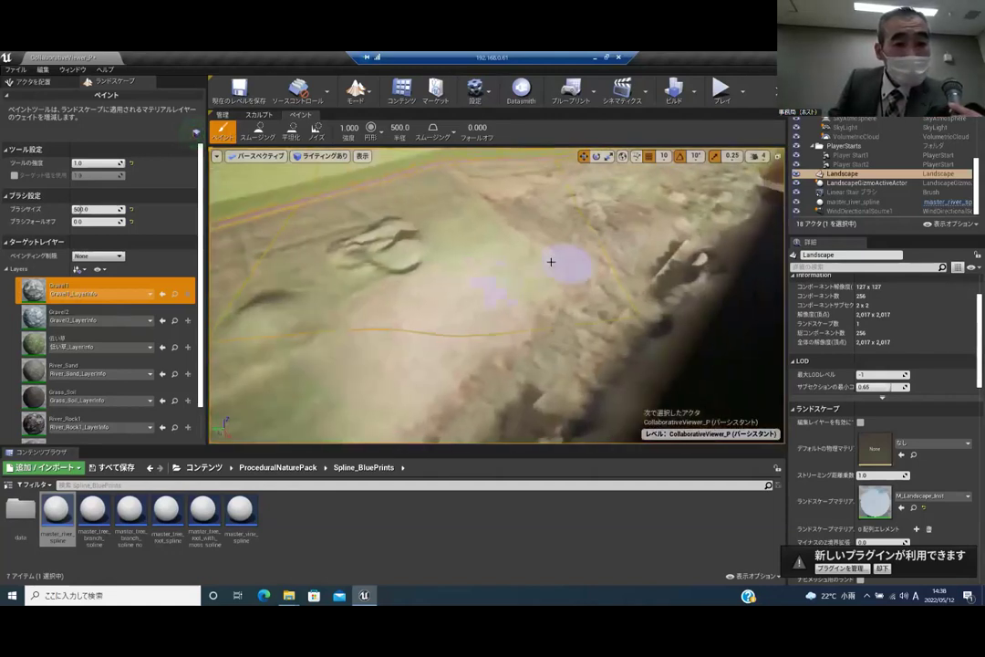
pyautogui.moveTo(563, 296)
pyautogui.mouseDown(button='right')
pyautogui.moveTo(533, 287)
pyautogui.moveTo(547, 290)
pyautogui.moveTo(561, 264)
pyautogui.mouseUp(button='right')
pyautogui.moveTo(493, 281); pyautogui.dragTo(554, 331, button='right')
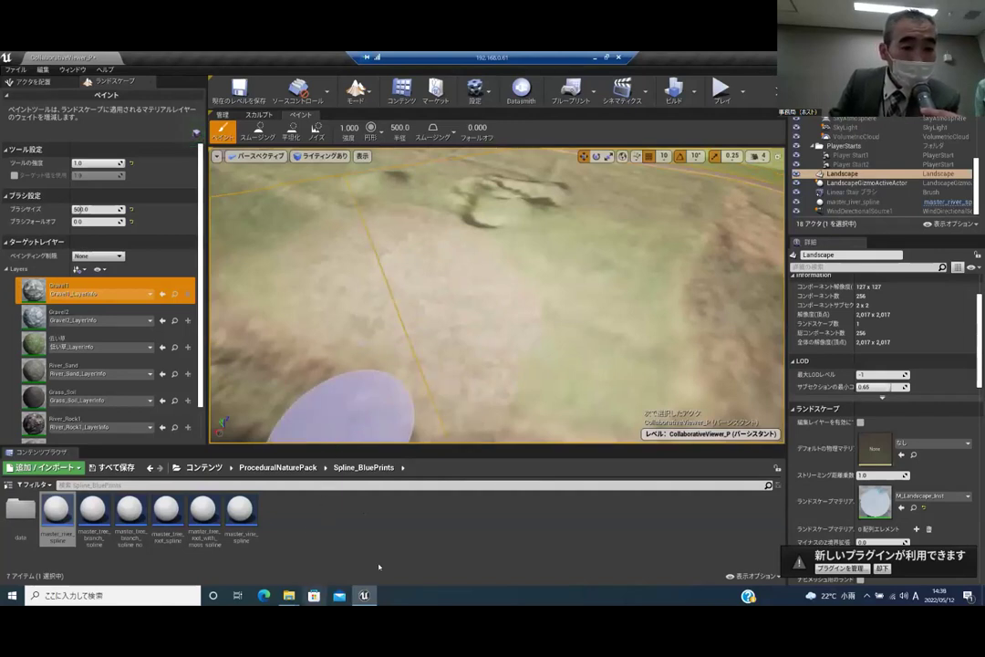
pyautogui.moveTo(463, 333)
pyautogui.mouseDown(button='right')
pyautogui.moveTo(463, 401)
pyautogui.moveTo(493, 260)
pyautogui.moveTo(479, 374)
pyautogui.moveTo(502, 365)
pyautogui.moveTo(327, 308)
pyautogui.mouseUp(button='right')
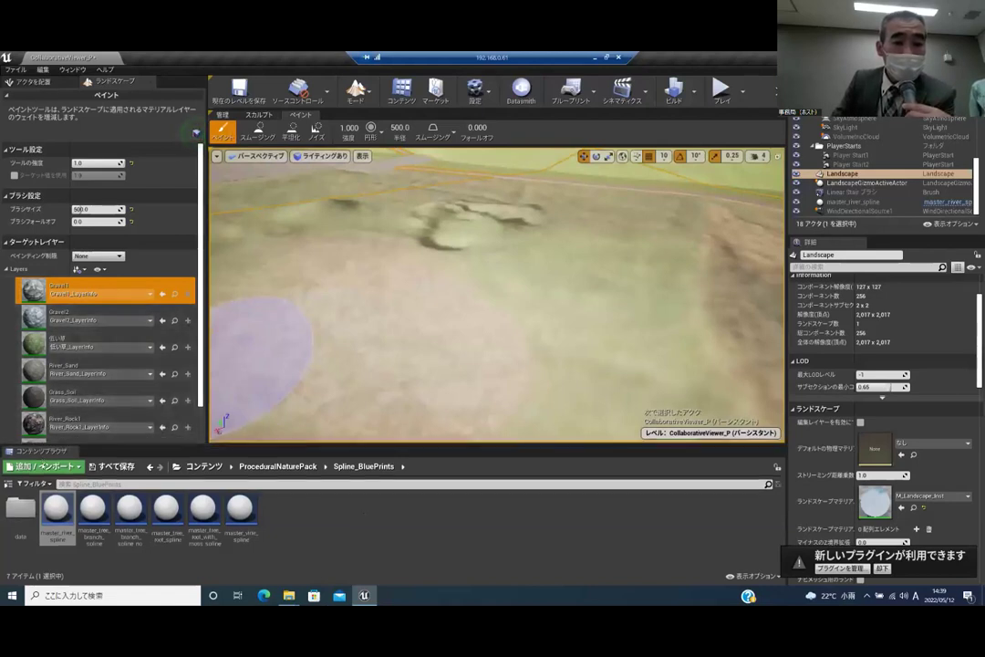
pyautogui.click(34, 425)
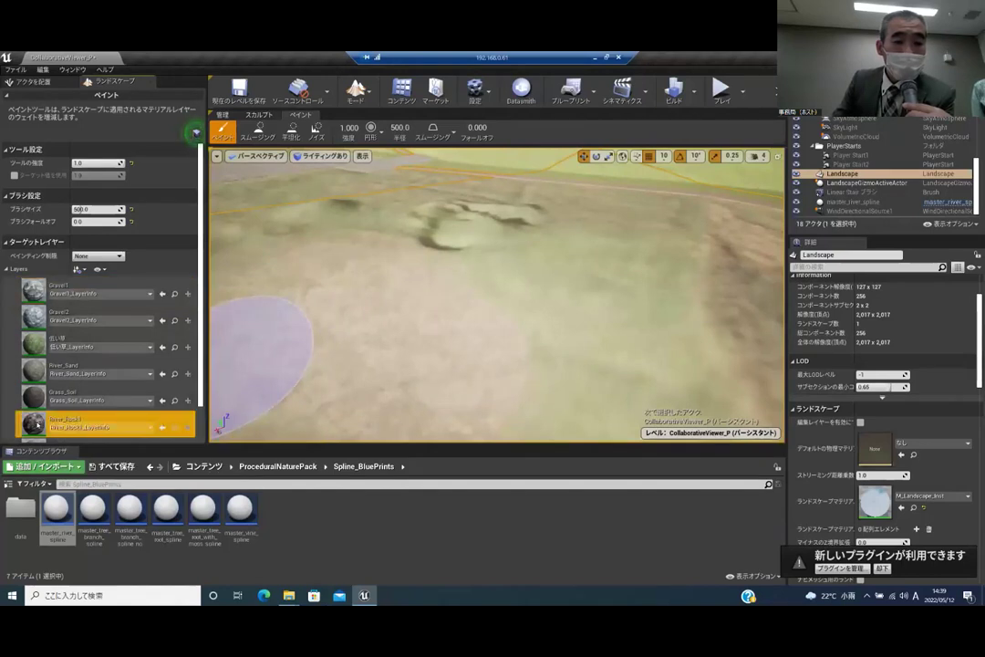
pyautogui.moveTo(457, 273); pyautogui.dragTo(476, 322)
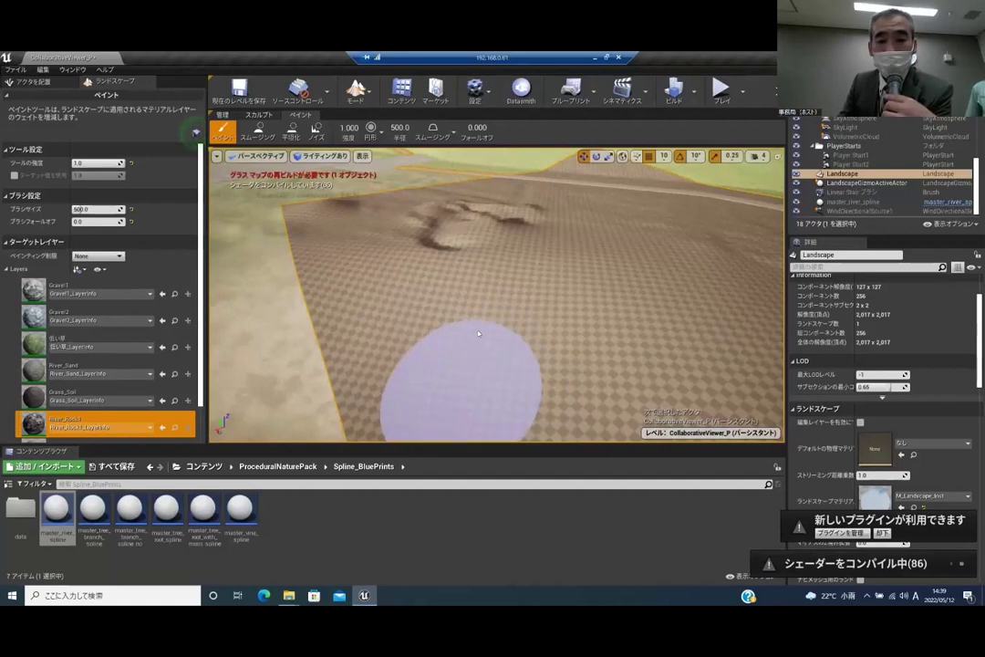
pyautogui.moveTo(471, 344)
pyautogui.mouseDown()
pyautogui.moveTo(446, 383)
pyautogui.moveTo(450, 369)
pyautogui.moveTo(431, 370)
pyautogui.moveTo(436, 333)
pyautogui.mouseUp()
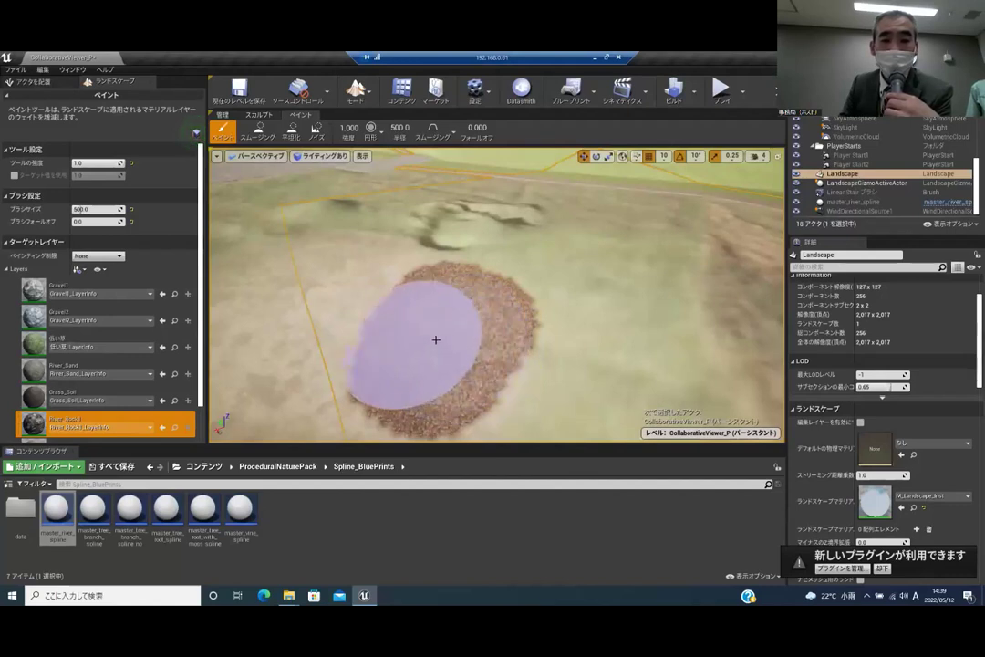
# Examine the painted River_Rock1 patch and its boundary with the surrounding gravel and grass
pyautogui.moveTo(439, 341)
pyautogui.mouseDown(button='right')
pyautogui.moveTo(440, 285)
pyautogui.moveTo(439, 316)
pyautogui.moveTo(501, 295)
pyautogui.moveTo(448, 334)
pyautogui.moveTo(453, 347)
pyautogui.moveTo(472, 319)
pyautogui.moveTo(484, 325)
pyautogui.moveTo(470, 318)
pyautogui.mouseUp(button='right')
pyautogui.press('w')
pyautogui.press('w')
pyautogui.press('e')
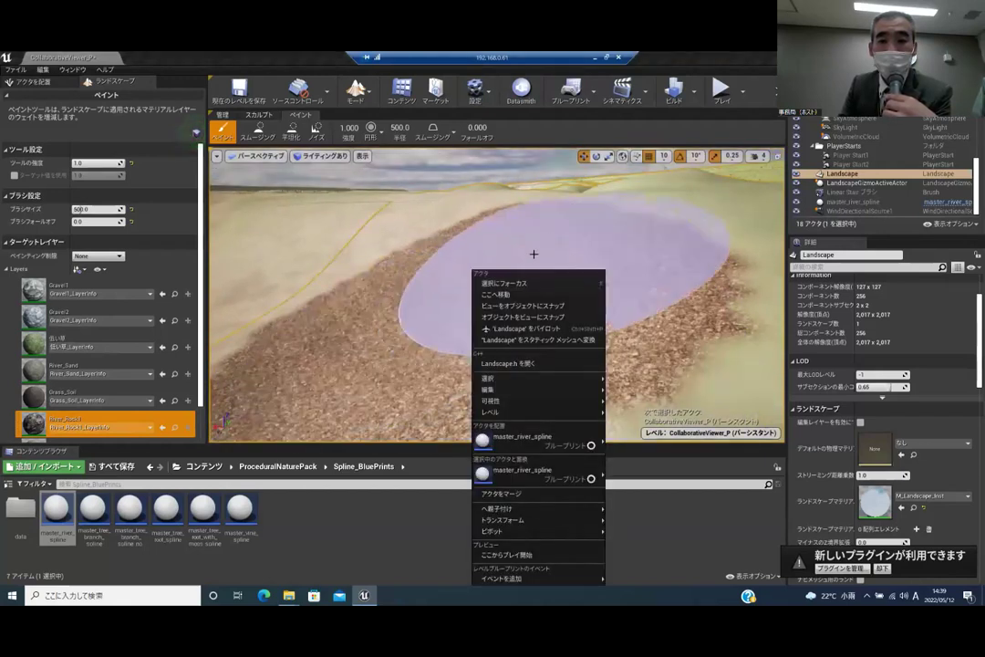
pyautogui.click(538, 246)
pyautogui.moveTo(565, 265)
pyautogui.mouseDown(button='right')
pyautogui.moveTo(565, 301)
pyautogui.moveTo(547, 301)
pyautogui.moveTo(535, 269)
pyautogui.mouseUp(button='right')
pyautogui.press('s')
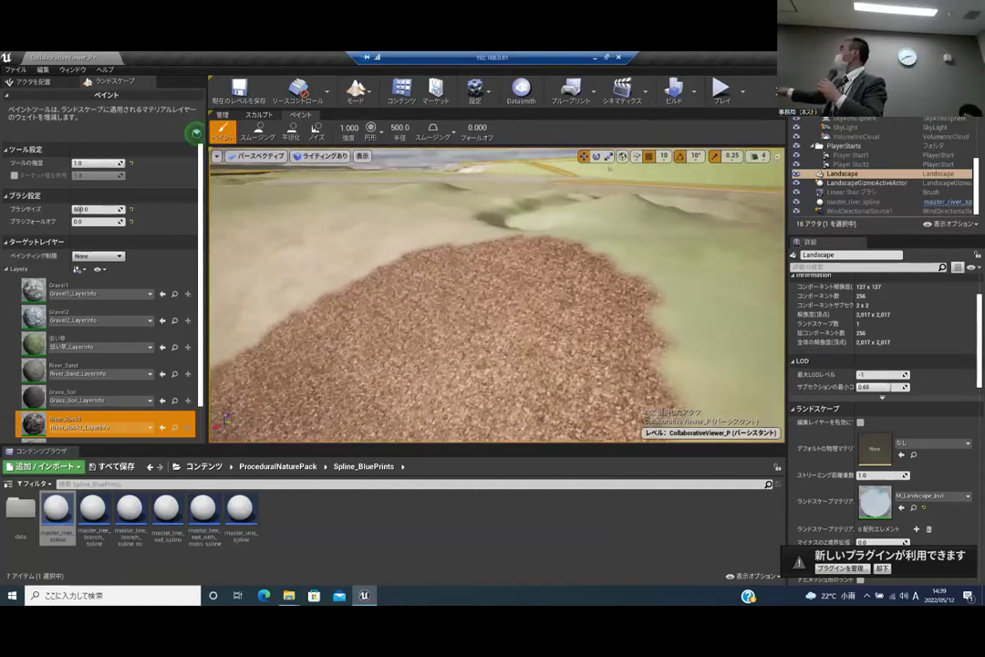
pyautogui.moveTo(610, 167); pyautogui.dragTo(610, 168, button='right')
# Reduce the viewport camera speed to 2 and undo the stray River_Rock1 stroke on the grass beside the patch
pyautogui.click(732, 156)
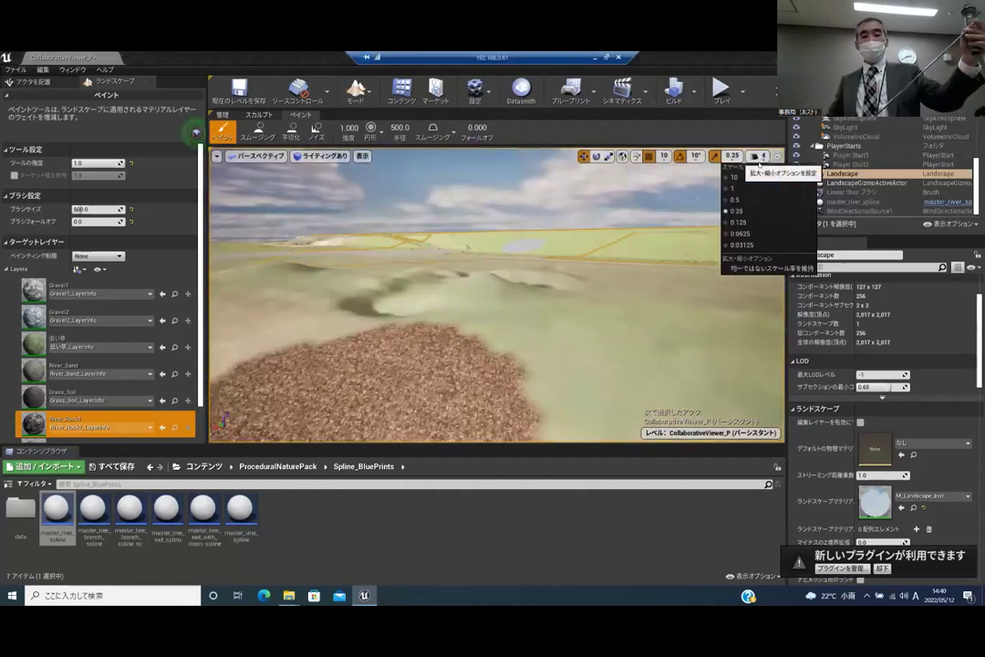
pyautogui.click(759, 156)
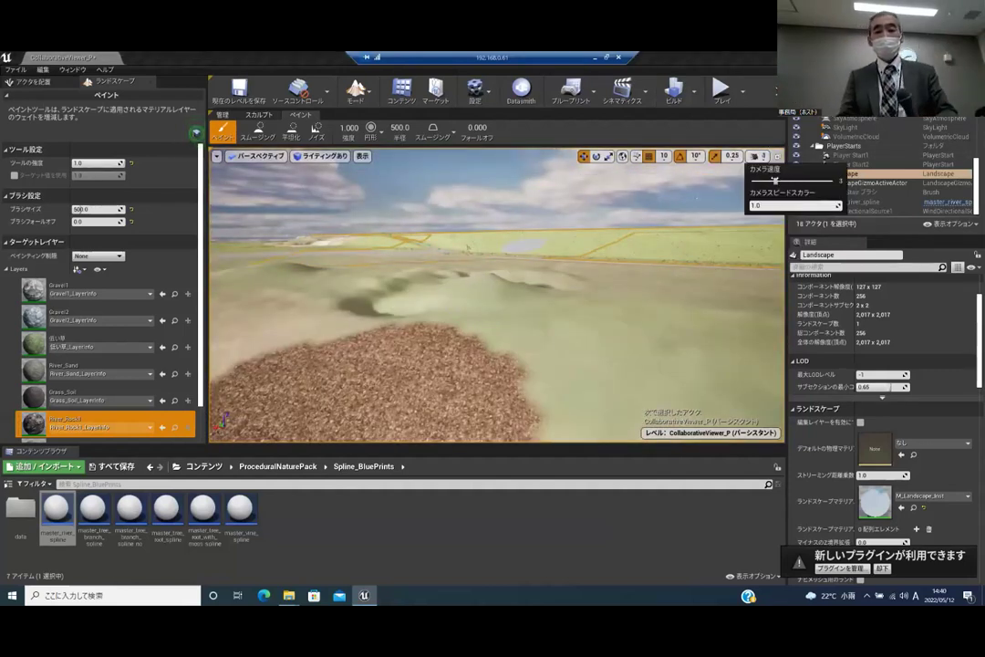
pyautogui.click(651, 301)
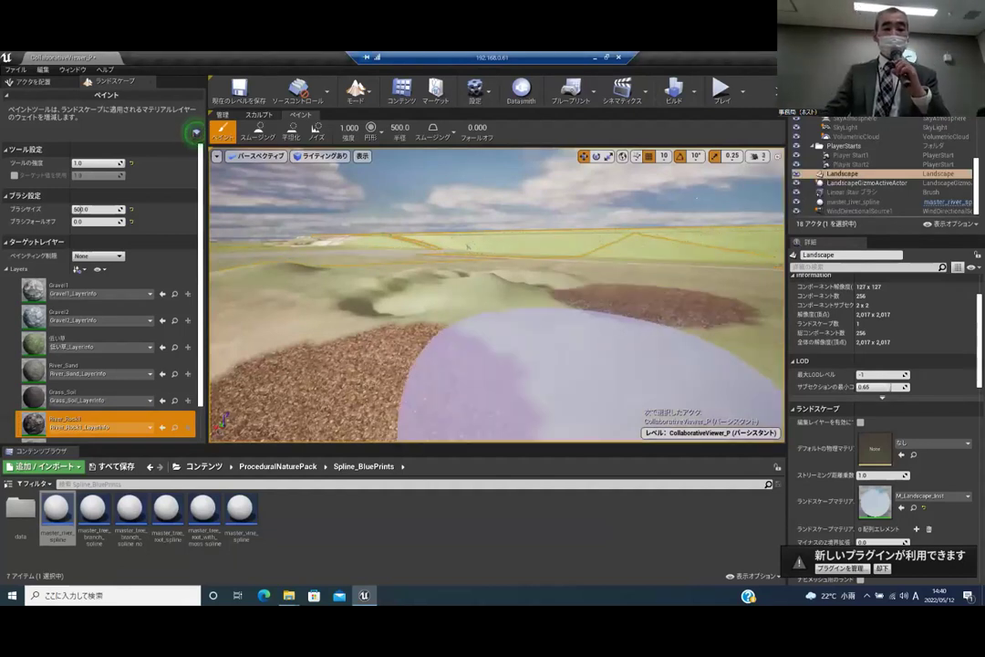
pyautogui.rightClick(519, 377)
pyautogui.moveTo(538, 375)
pyautogui.hotkey('ctrl', 'z')
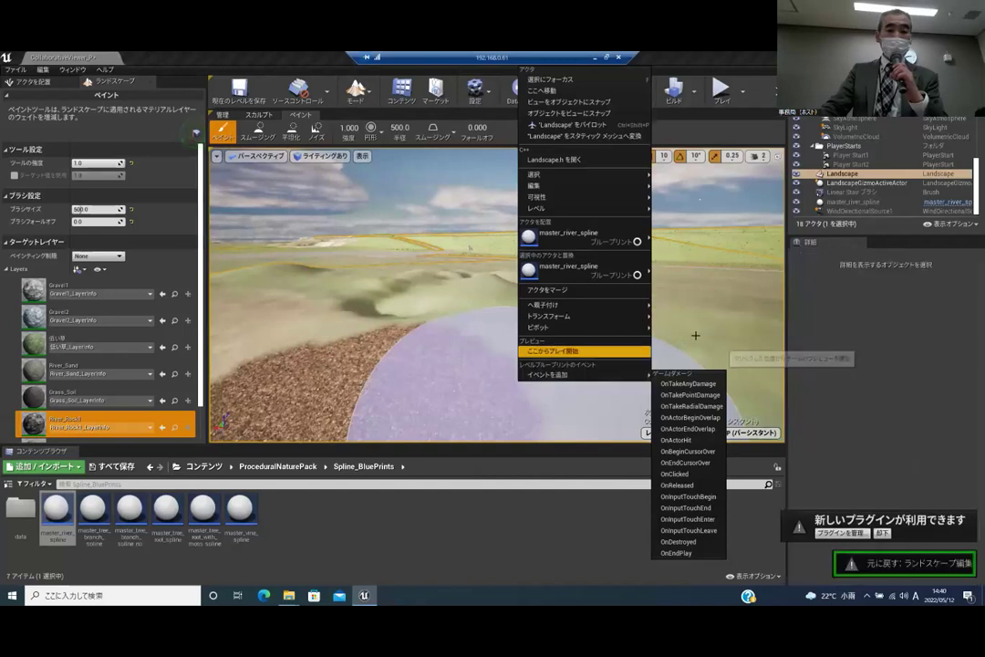
pyautogui.click(745, 337)
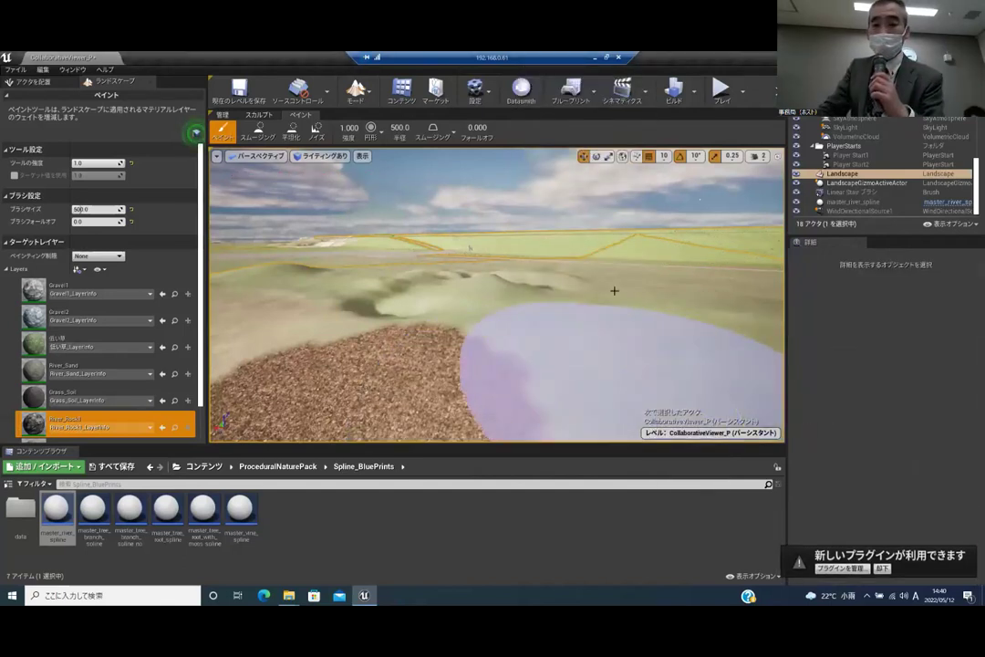
pyautogui.click(757, 156)
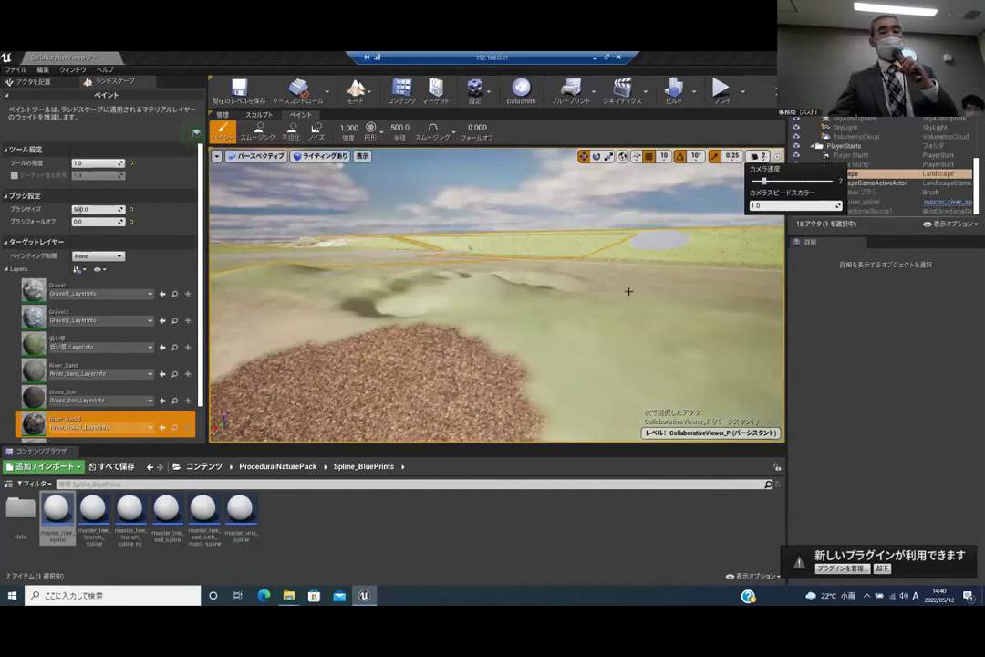
# Inspect the stone texture of the River_Rock1 patch and its grass-side edge at close range
pyautogui.moveTo(598, 344); pyautogui.dragTo(519, 414, button='right')
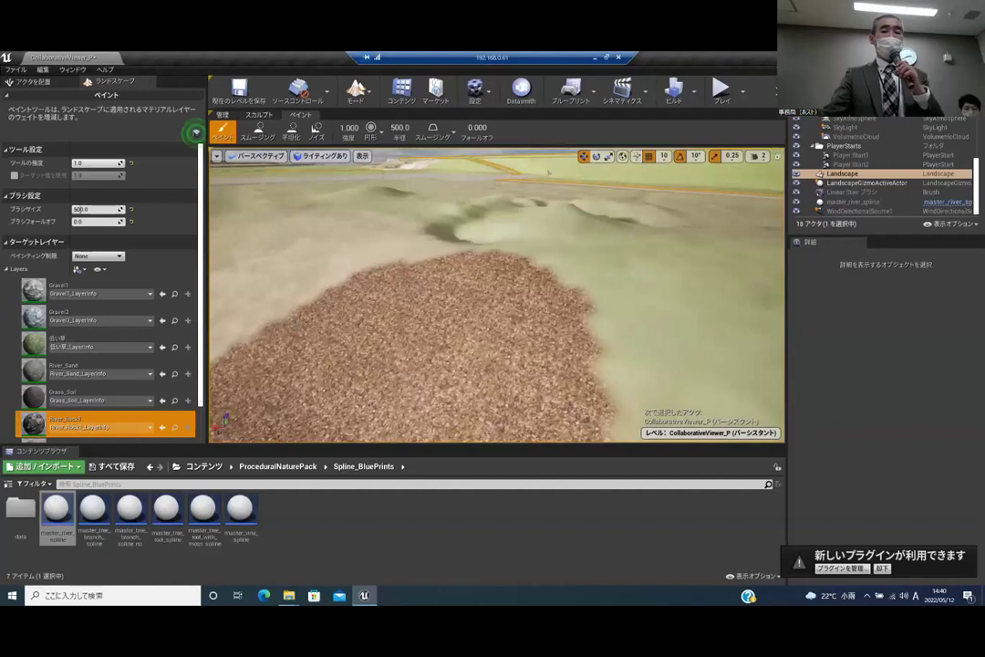
pyautogui.press('w')
pyautogui.press('w')
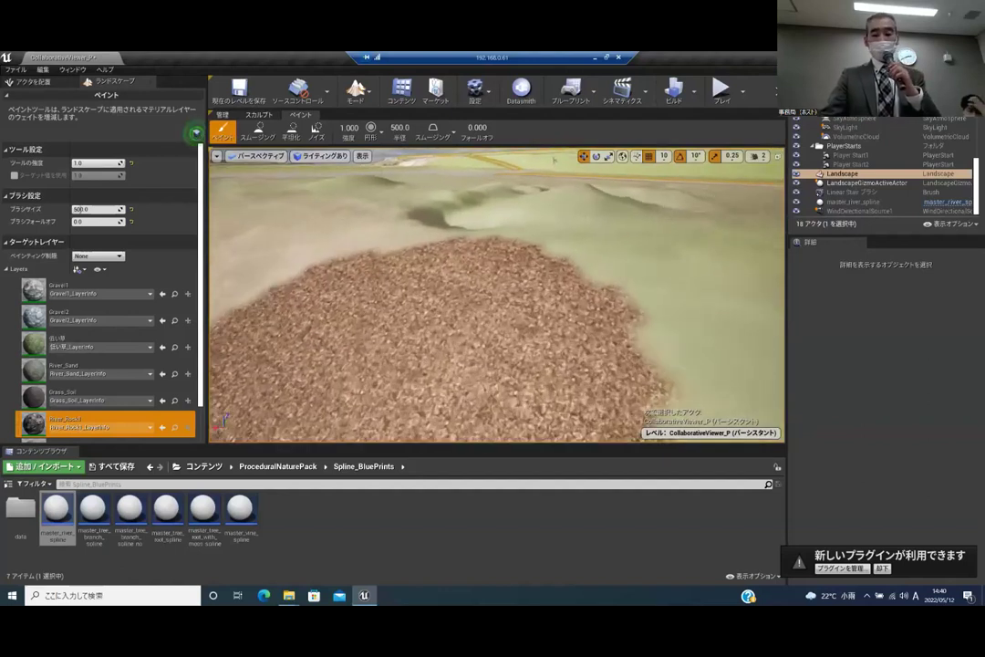
pyautogui.moveTo(496, 294); pyautogui.dragTo(511, 251, button='right')
pyautogui.press('w')
pyautogui.moveTo(496, 294); pyautogui.dragTo(496, 392, button='right')
pyautogui.press('w')
pyautogui.moveTo(496, 294); pyautogui.dragTo(547, 187, button='right')
pyautogui.moveTo(496, 295); pyautogui.dragTo(451, 333, button='right')
pyautogui.press('d')
pyautogui.moveTo(538, 231)
pyautogui.mouseDown(button='right')
pyautogui.moveTo(538, 240)
pyautogui.moveTo(538, 231)
pyautogui.mouseUp(button='right')
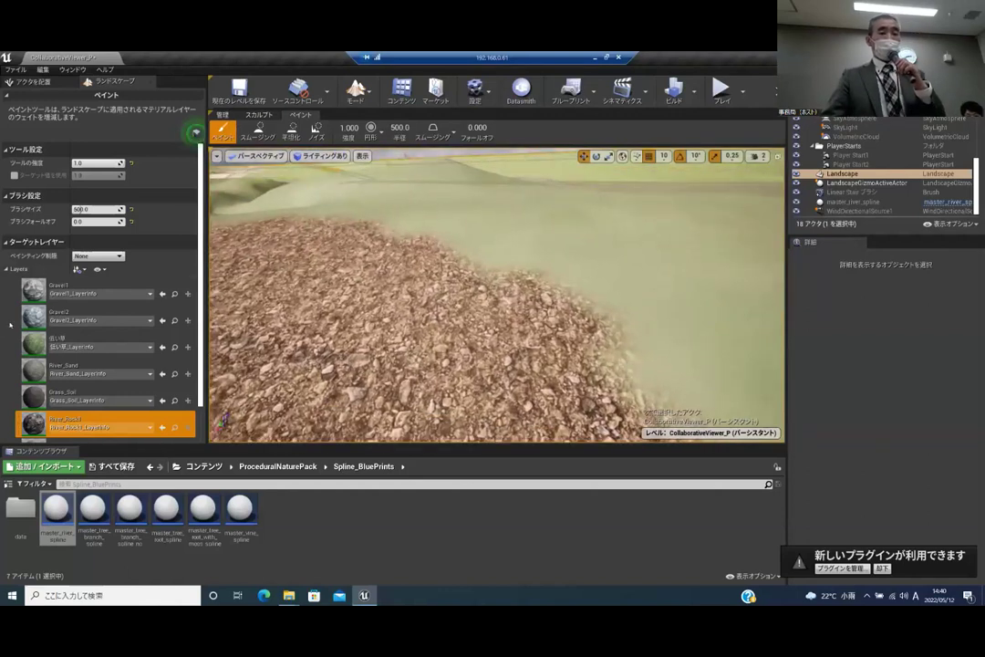
# Paint a patch of the 低い草 layer on the ground beside the River_Rock1 patch and inspect its grass up close
pyautogui.click(91, 342)
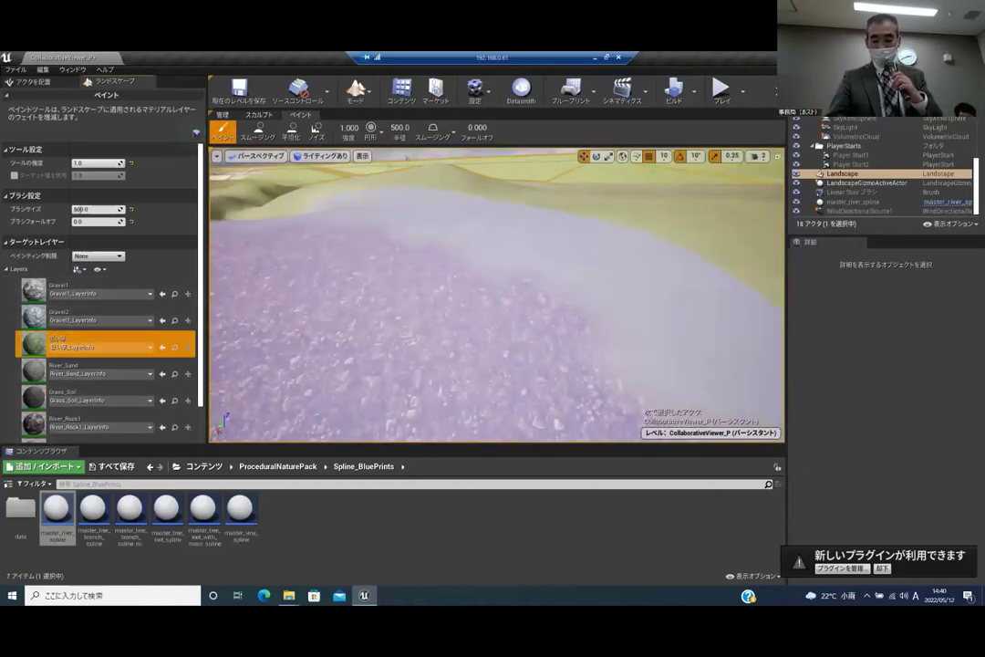
pyautogui.moveTo(407, 157); pyautogui.dragTo(407, 182, button='right')
pyautogui.scroll(-6, 496, 294)
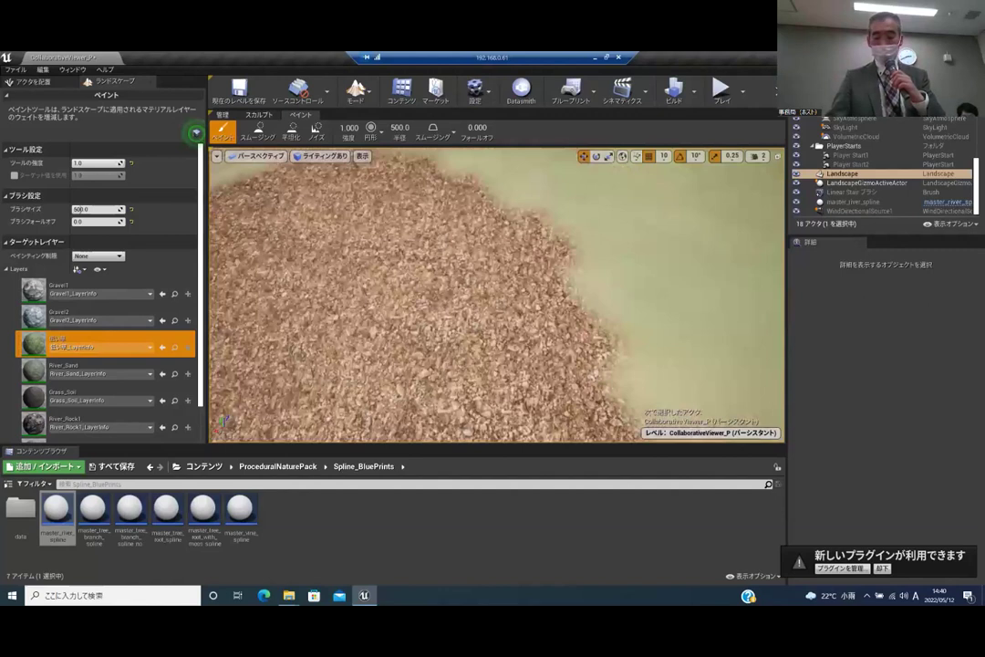
pyautogui.moveTo(678, 266); pyautogui.dragTo(706, 237, button='right')
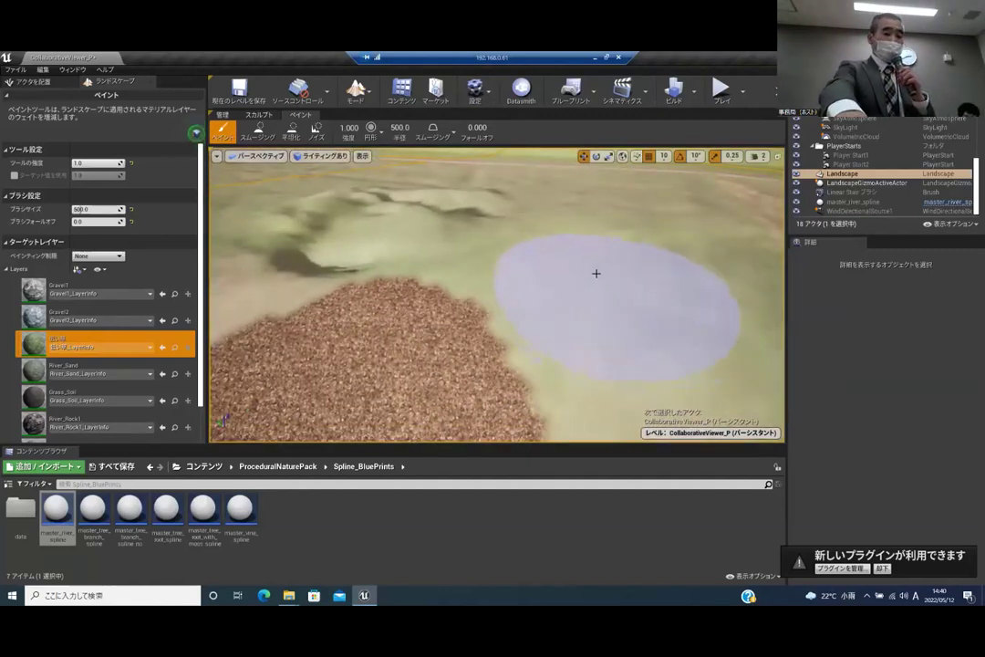
pyautogui.click(591, 277)
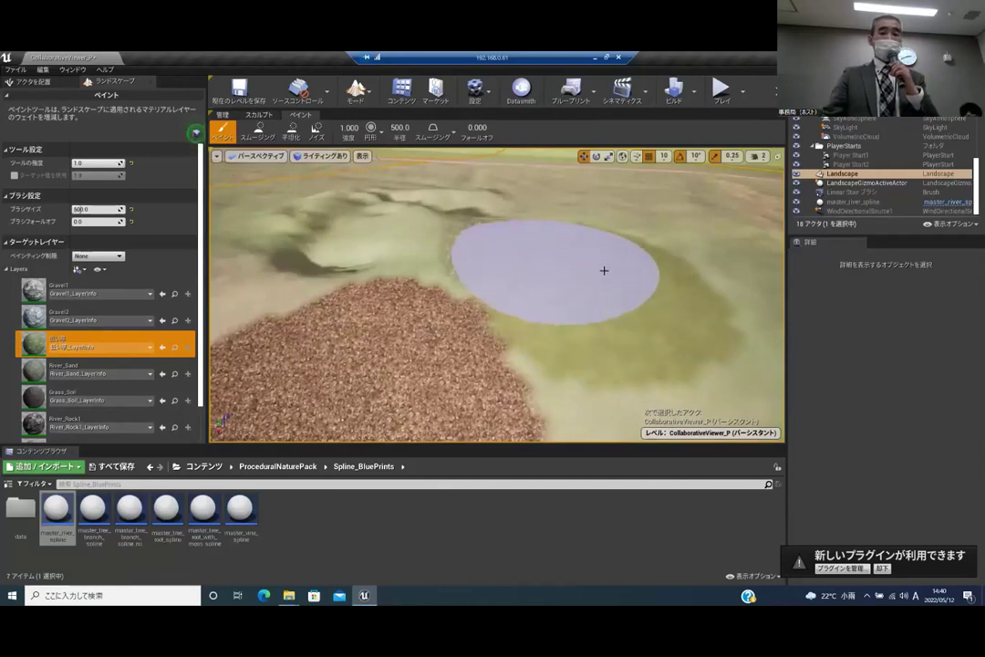
pyautogui.moveTo(609, 284)
pyautogui.mouseDown(button='right')
pyautogui.moveTo(609, 372)
pyautogui.moveTo(635, 290)
pyautogui.moveTo(684, 277)
pyautogui.moveTo(530, 287)
pyautogui.mouseUp(button='right')
pyautogui.press('w')
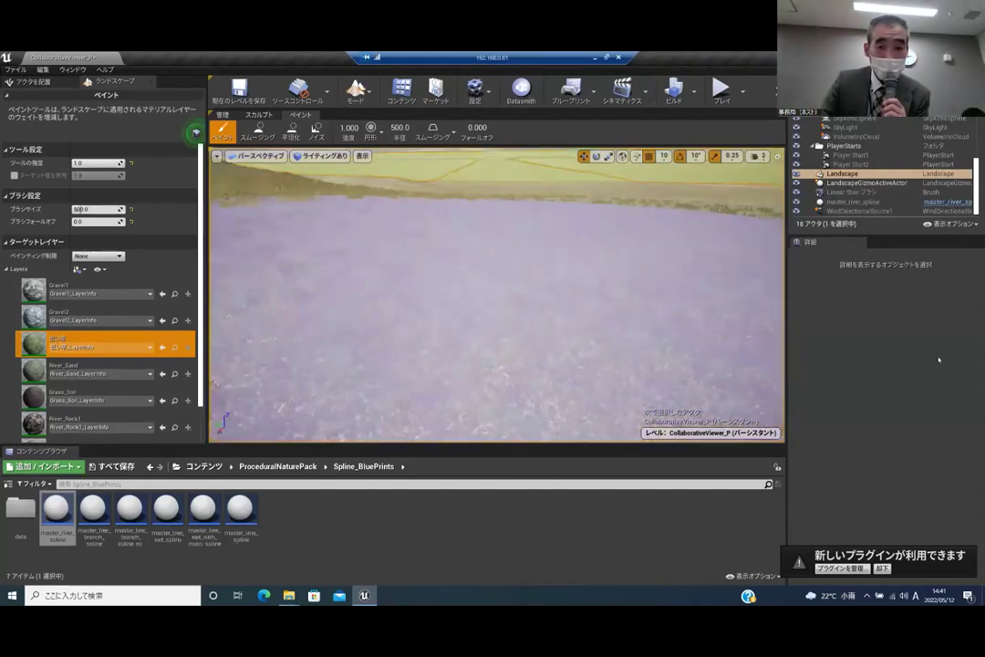
pyautogui.moveTo(508, 275)
pyautogui.mouseDown(button='right')
pyautogui.moveTo(510, 259)
pyautogui.moveTo(460, 260)
pyautogui.moveTo(511, 260)
pyautogui.moveTo(497, 251)
pyautogui.moveTo(556, 276)
pyautogui.moveTo(510, 260)
pyautogui.mouseUp(button='right')
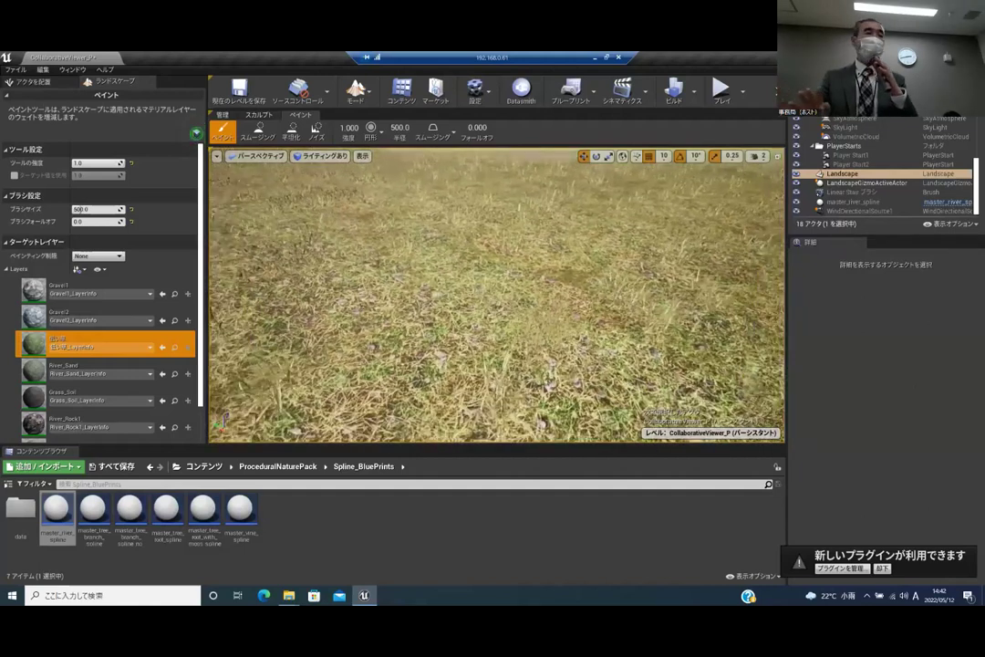
# Paint a spot of the Grass_Soil layer on the riverbank slope between the River_Rock1 patch and the river
pyautogui.scroll(-5, 496, 295)
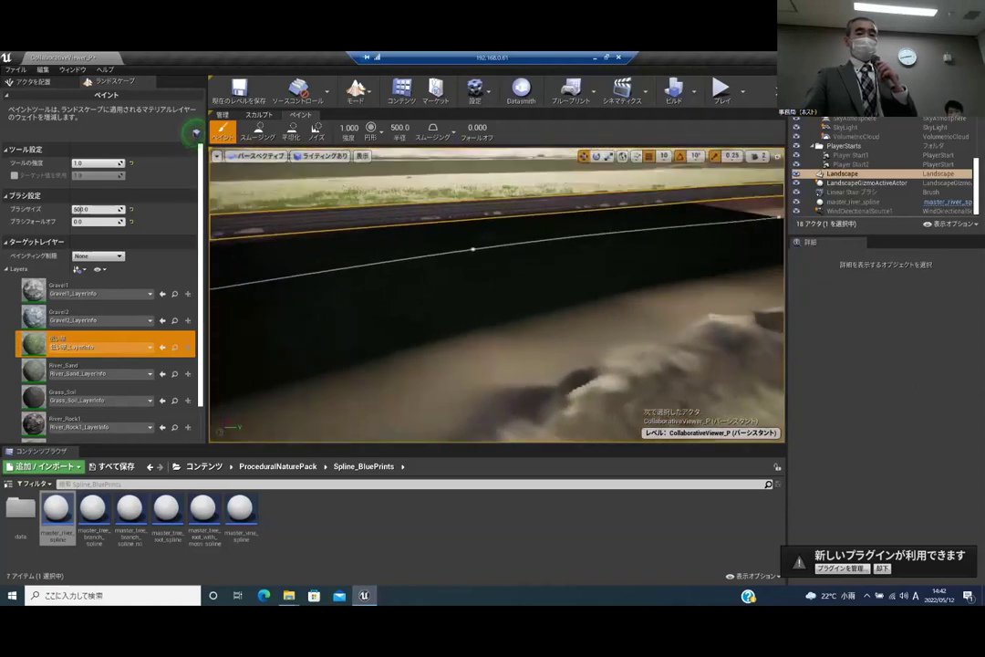
pyautogui.moveTo(495, 294); pyautogui.dragTo(714, 295, button='right')
pyautogui.moveTo(495, 294); pyautogui.dragTo(734, 294, button='right')
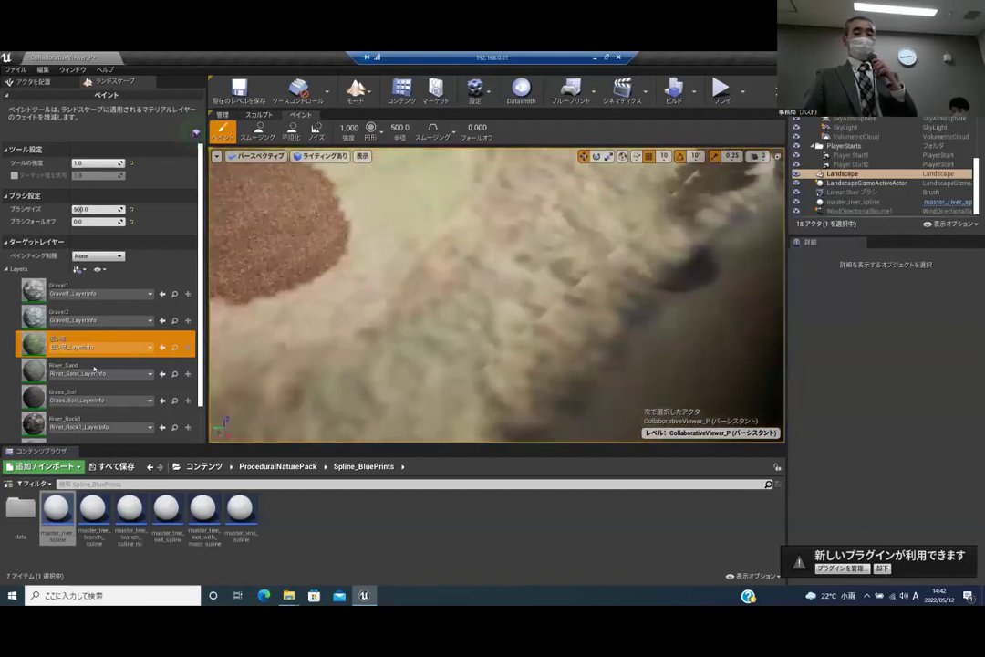
pyautogui.scroll(-2, 91, 362)
pyautogui.click(59, 351)
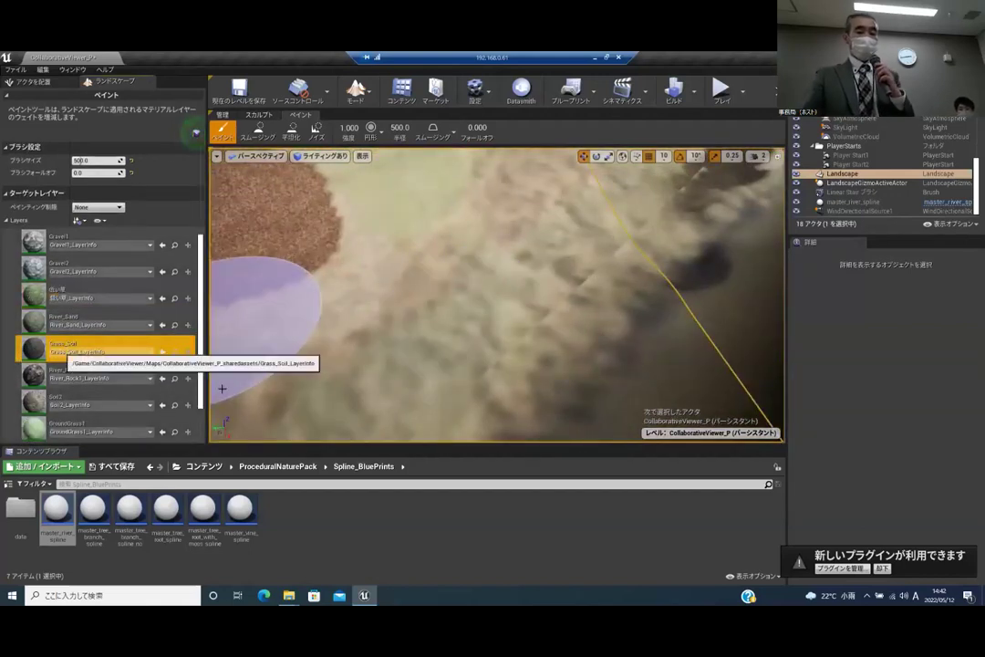
pyautogui.click(472, 326)
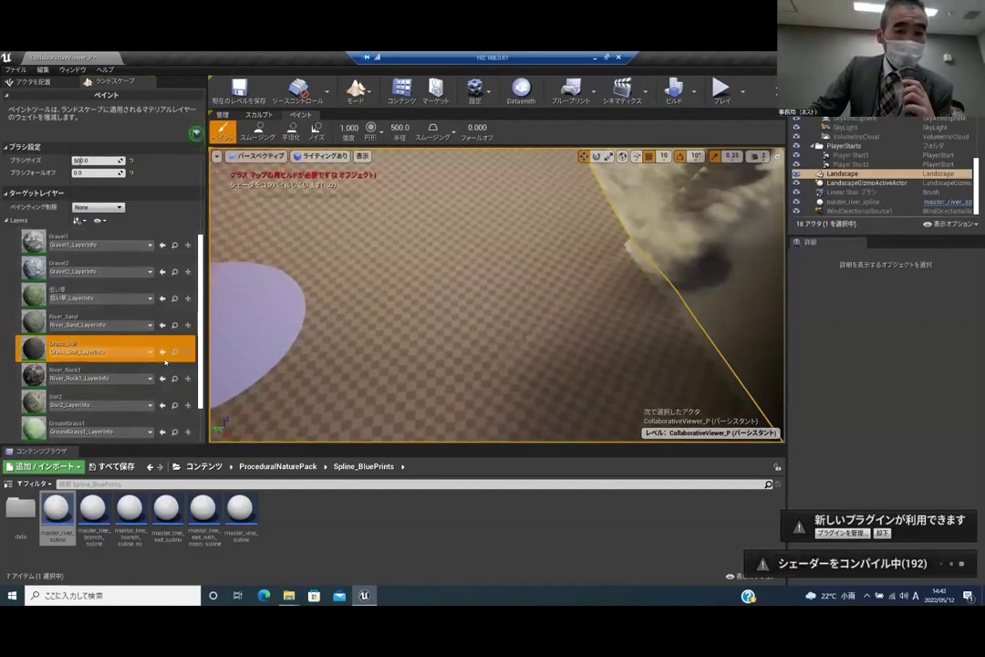
# Paint the Sand1 layer over the Grass_Soil spot and widen the sand across the riverbank slope
pyautogui.scroll(-1, 91, 393)
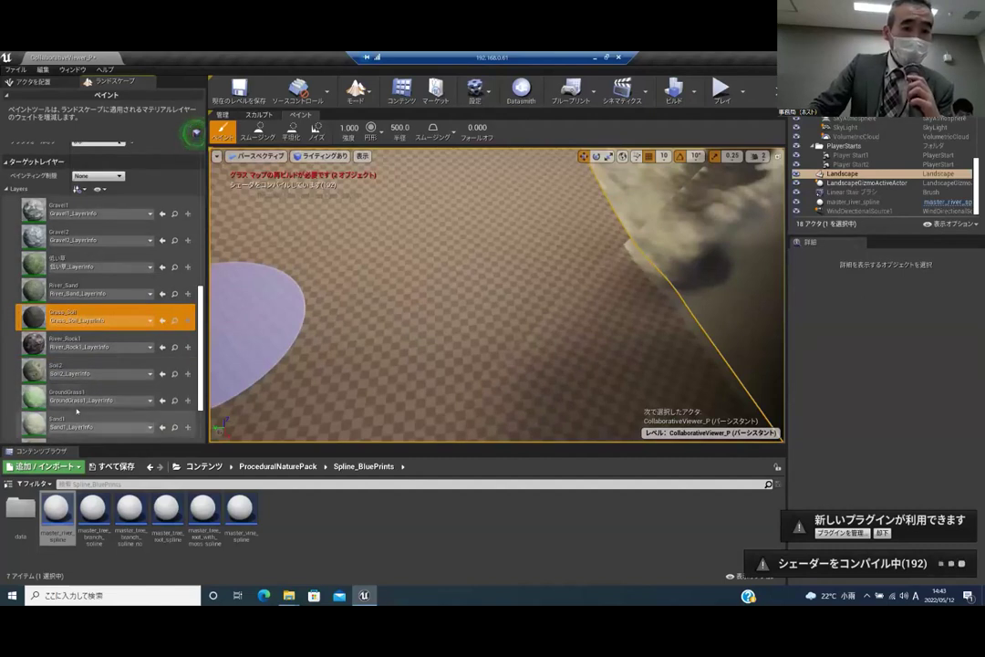
pyautogui.scroll(-2, 18, 360)
pyautogui.click(22, 376)
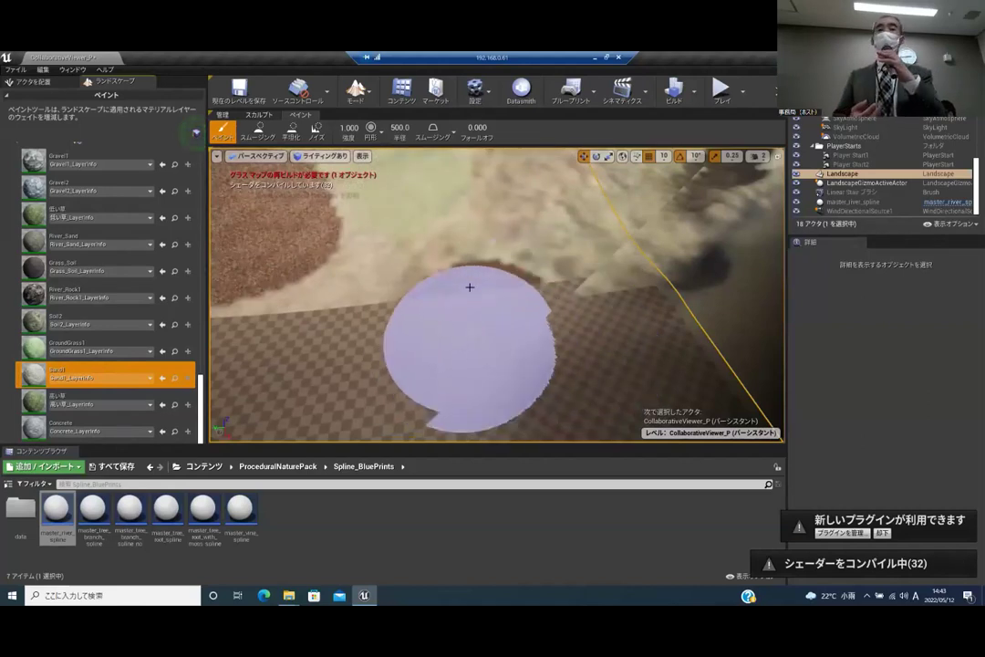
pyautogui.moveTo(483, 312); pyautogui.dragTo(452, 338)
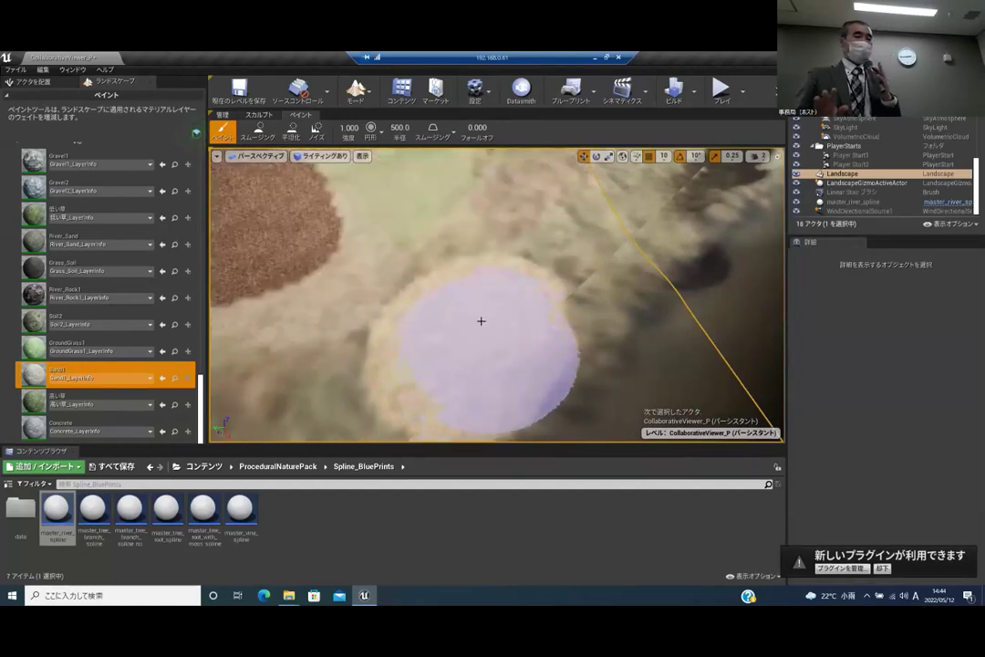
pyautogui.moveTo(457, 306); pyautogui.dragTo(392, 305, button='right')
pyautogui.moveTo(510, 300); pyautogui.dragTo(466, 339)
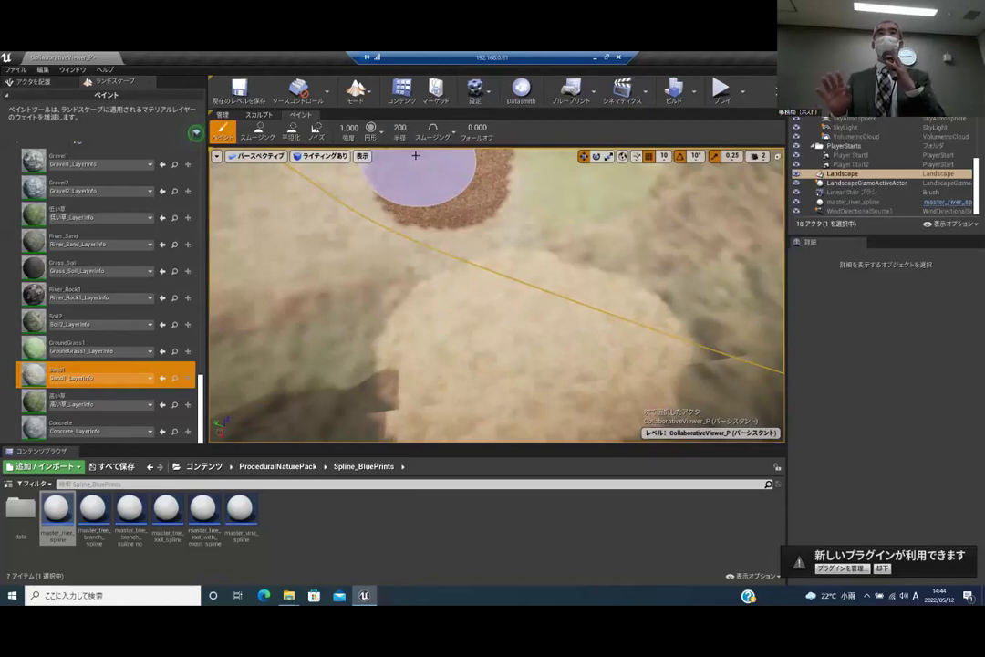
# Set the brush size to 200 and extend the Sand1 area outward along its edges
pyautogui.press('Return')
pyautogui.moveTo(400, 323)
pyautogui.mouseDown()
pyautogui.moveTo(363, 352)
pyautogui.moveTo(364, 325)
pyautogui.moveTo(352, 389)
pyautogui.moveTo(394, 371)
pyautogui.mouseUp()
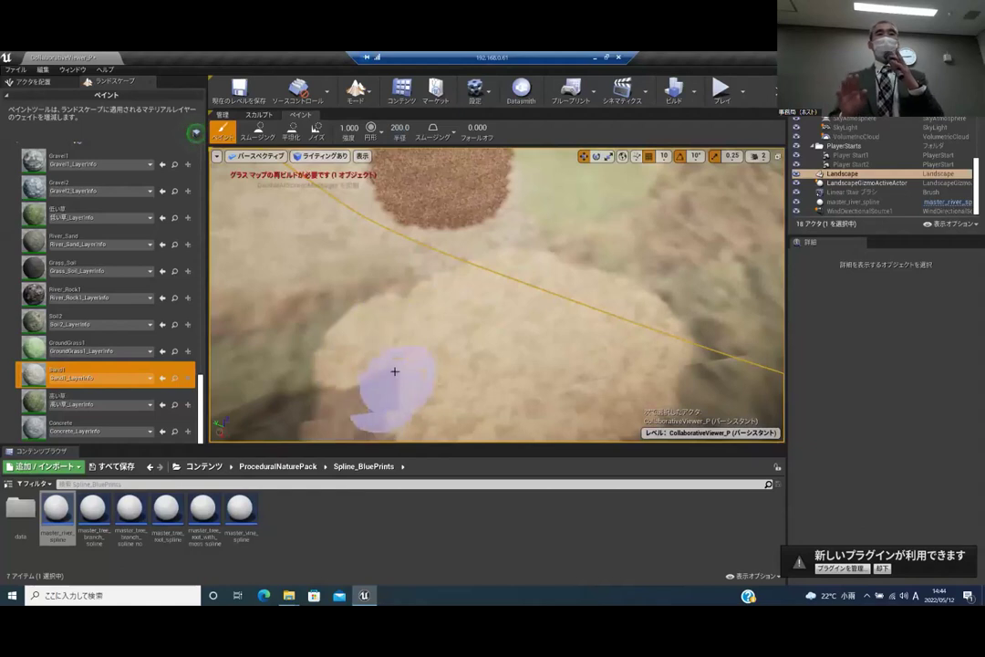
pyautogui.moveTo(450, 356)
pyautogui.mouseDown(button='right')
pyautogui.moveTo(534, 319)
pyautogui.moveTo(516, 324)
pyautogui.moveTo(525, 313)
pyautogui.moveTo(483, 352)
pyautogui.mouseUp(button='right')
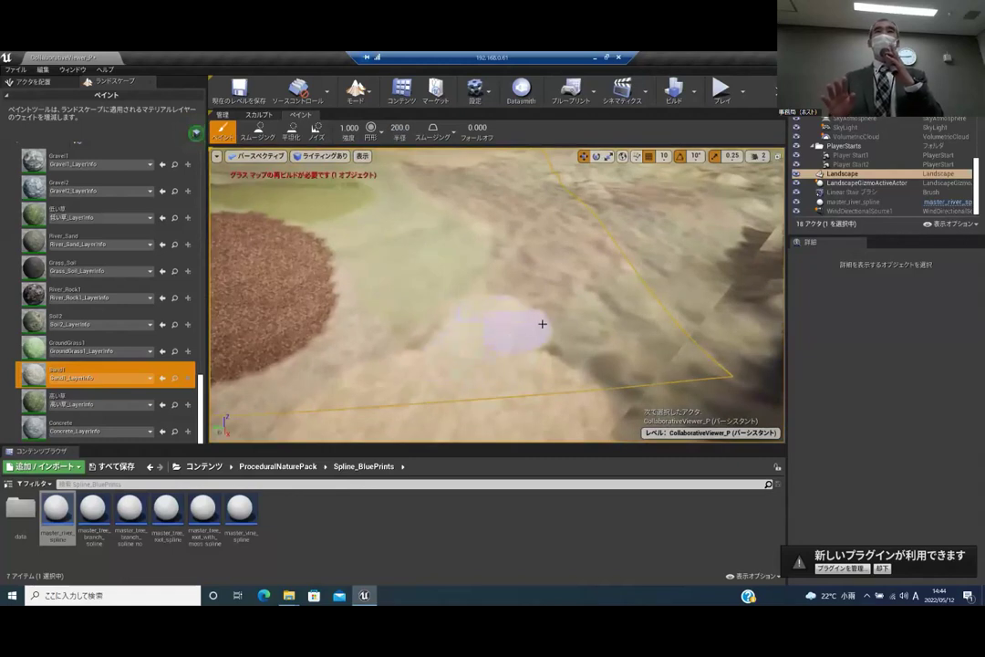
# Paint the 低い草 layer over the sand-side part of the River_Rock1 patch and the adjoining ground
pyautogui.moveTo(628, 378)
pyautogui.mouseDown(button='right')
pyautogui.moveTo(529, 438)
pyautogui.moveTo(576, 414)
pyautogui.moveTo(600, 365)
pyautogui.moveTo(599, 320)
pyautogui.mouseUp(button='right')
pyautogui.moveTo(502, 292)
pyautogui.mouseDown(button='right')
pyautogui.moveTo(460, 365)
pyautogui.moveTo(460, 319)
pyautogui.moveTo(411, 220)
pyautogui.moveTo(393, 246)
pyautogui.mouseUp(button='right')
pyautogui.moveTo(474, 301); pyautogui.dragTo(183, 291, button='right')
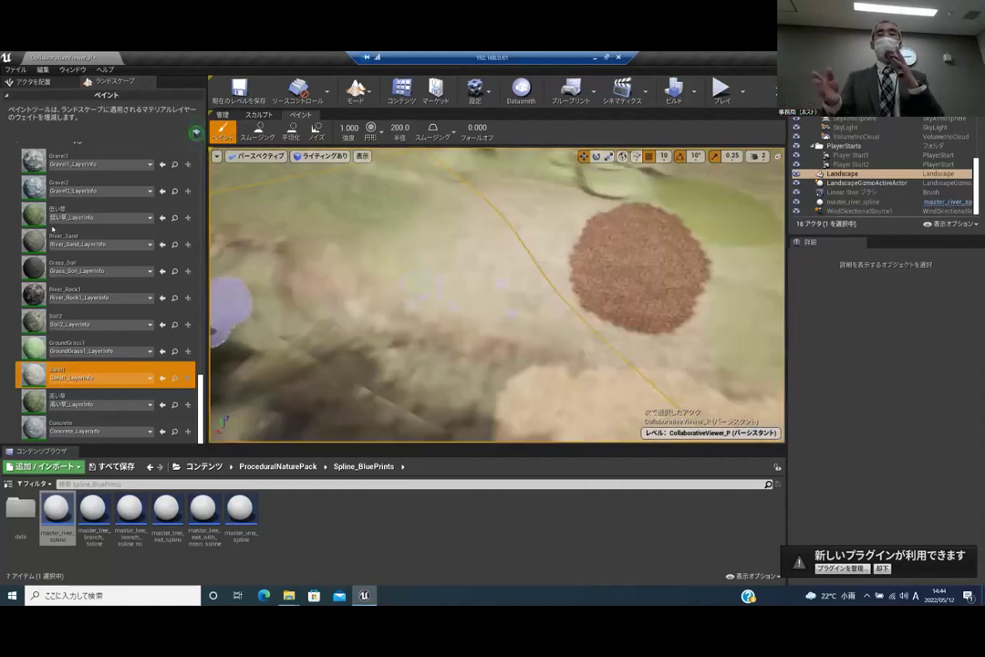
pyautogui.click(92, 214)
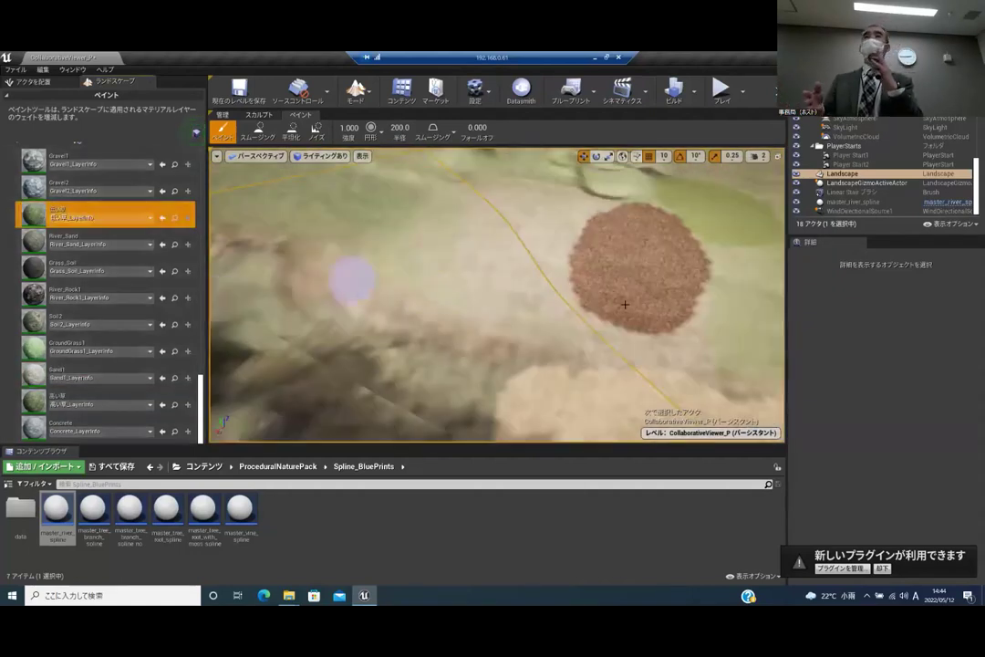
pyautogui.moveTo(557, 312)
pyautogui.mouseDown(button='right')
pyautogui.moveTo(572, 286)
pyautogui.moveTo(522, 327)
pyautogui.mouseUp(button='right')
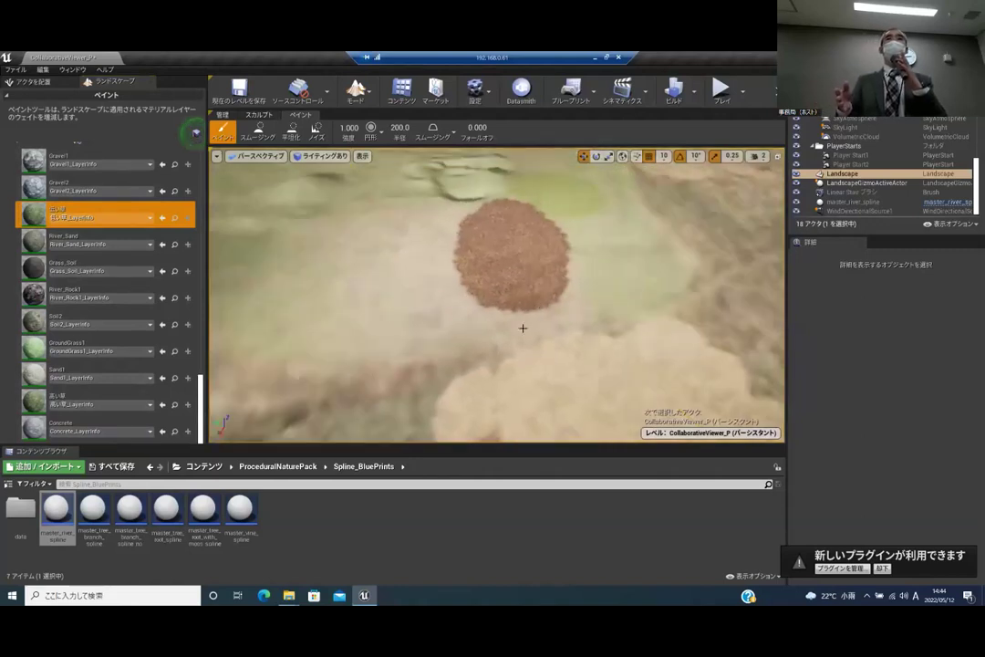
pyautogui.moveTo(506, 305); pyautogui.dragTo(547, 246)
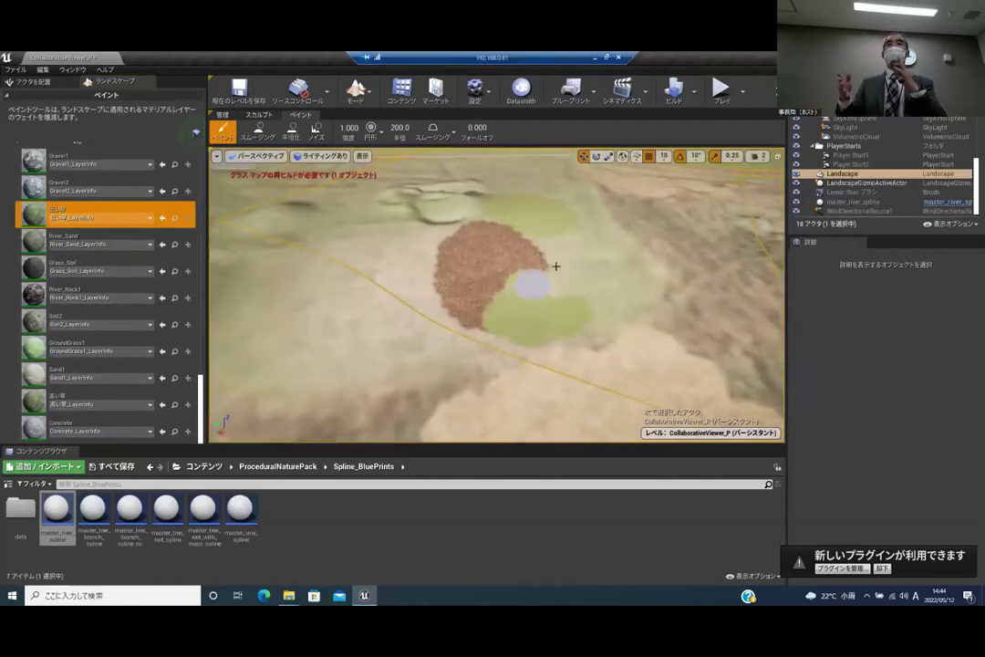
pyautogui.moveTo(580, 233); pyautogui.dragTo(591, 215)
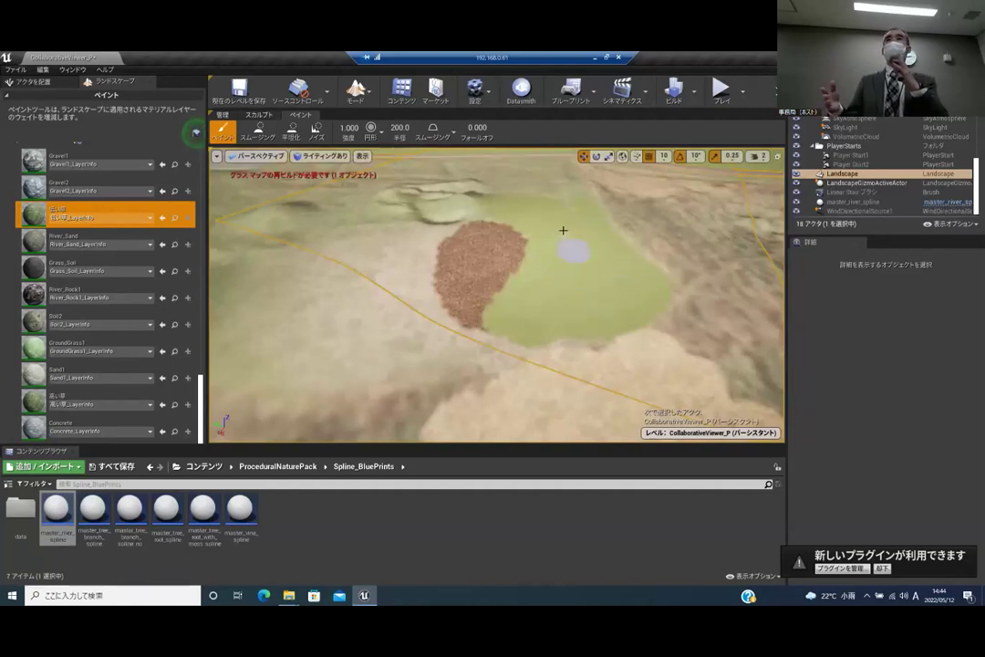
# Cover the rest of the River_Rock1 patch with the 低い草 layer and spread it onto the surrounding pale ground
pyautogui.moveTo(548, 230)
pyautogui.mouseDown(button='right')
pyautogui.moveTo(600, 220)
pyautogui.moveTo(483, 290)
pyautogui.moveTo(580, 307)
pyautogui.mouseUp(button='right')
pyautogui.moveTo(550, 311); pyautogui.dragTo(517, 264)
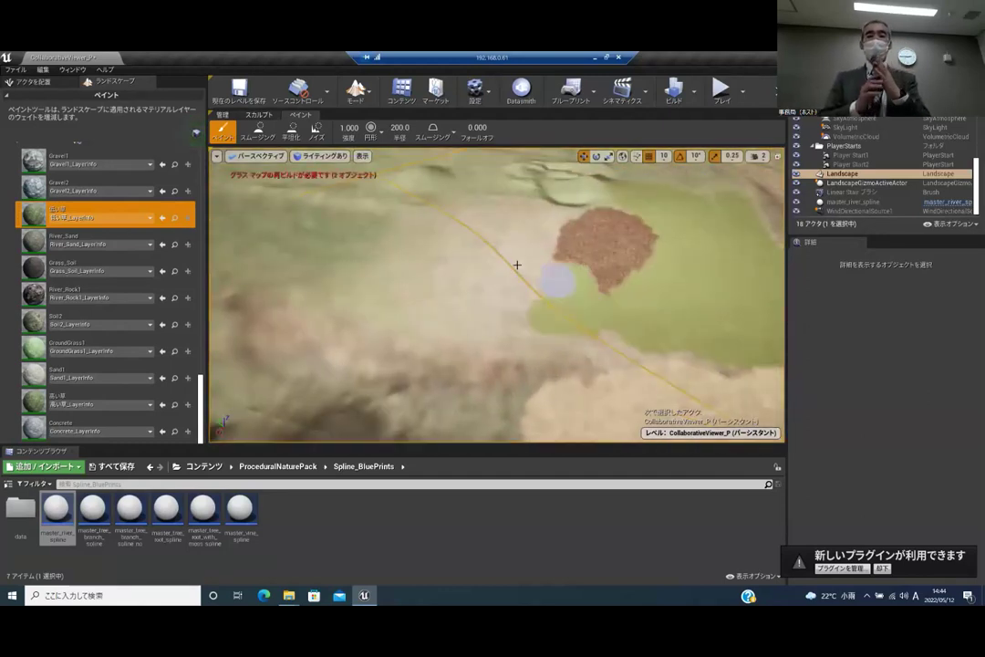
pyautogui.moveTo(610, 262)
pyautogui.mouseDown()
pyautogui.moveTo(521, 269)
pyautogui.moveTo(598, 290)
pyautogui.moveTo(641, 253)
pyautogui.moveTo(664, 198)
pyautogui.mouseUp()
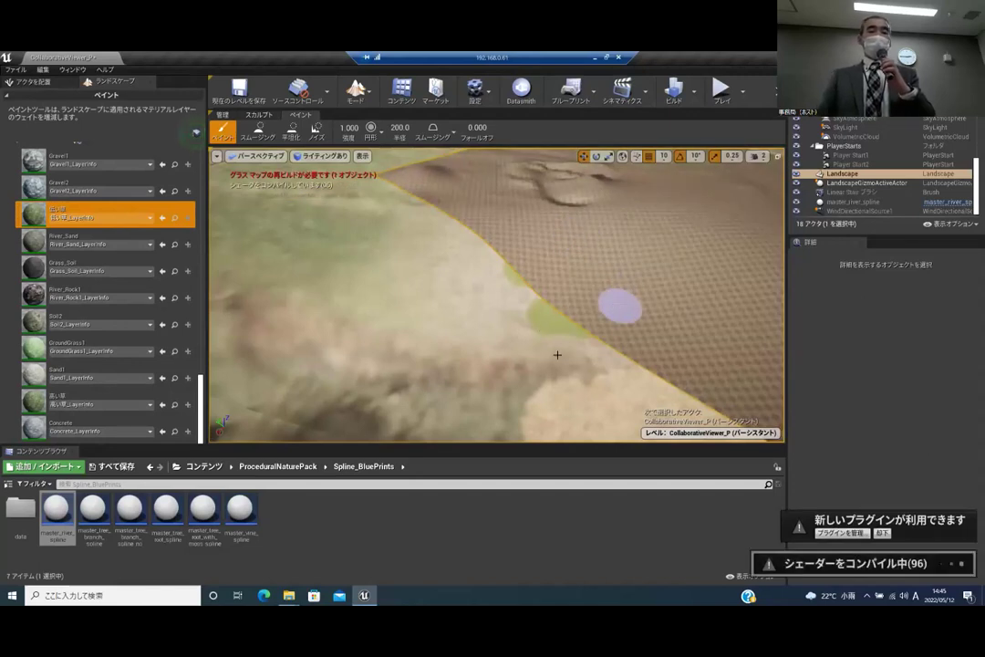
pyautogui.moveTo(556, 361); pyautogui.dragTo(582, 295, button='right')
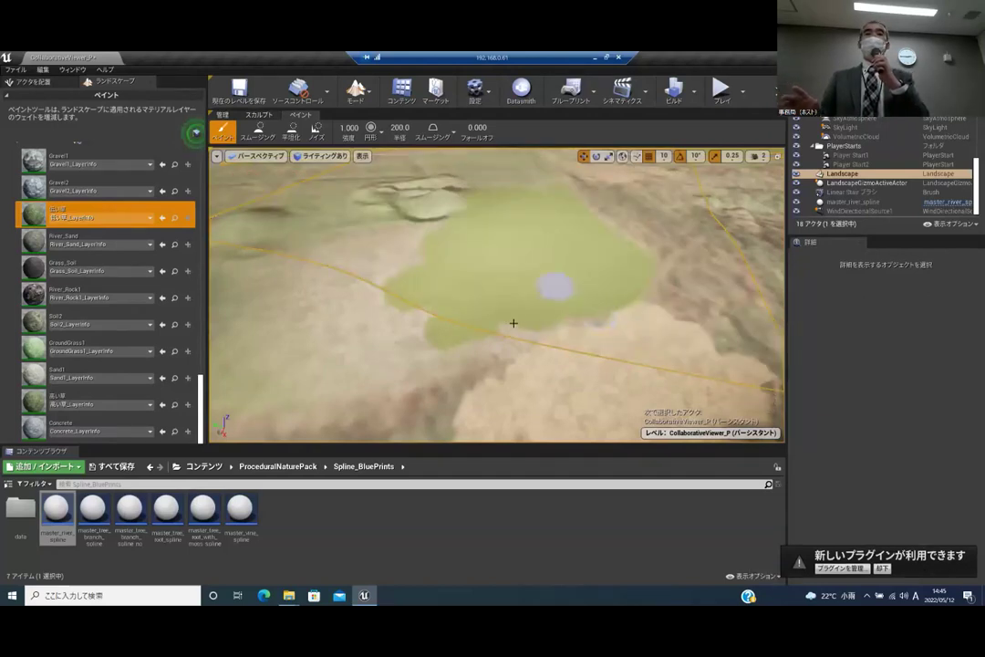
pyautogui.moveTo(483, 330)
pyautogui.mouseDown()
pyautogui.moveTo(411, 345)
pyautogui.moveTo(419, 321)
pyautogui.moveTo(385, 267)
pyautogui.moveTo(386, 248)
pyautogui.mouseUp()
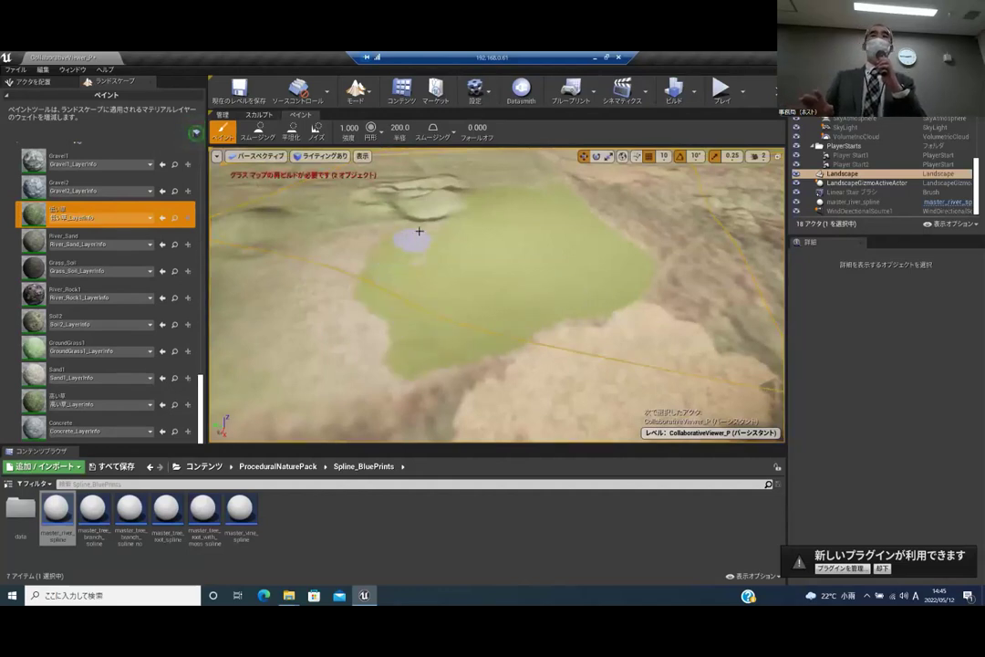
pyautogui.moveTo(359, 269)
pyautogui.mouseDown()
pyautogui.moveTo(374, 224)
pyautogui.moveTo(334, 329)
pyautogui.moveTo(379, 347)
pyautogui.moveTo(350, 366)
pyautogui.moveTo(374, 349)
pyautogui.mouseUp()
# Paint the Sand1 layer along the bare strip between the 低い草 area and the riverbank sand
pyautogui.moveTo(507, 311)
pyautogui.mouseDown(button='right')
pyautogui.moveTo(521, 330)
pyautogui.moveTo(620, 365)
pyautogui.moveTo(630, 357)
pyautogui.moveTo(602, 410)
pyautogui.mouseUp(button='right')
pyautogui.press('w')
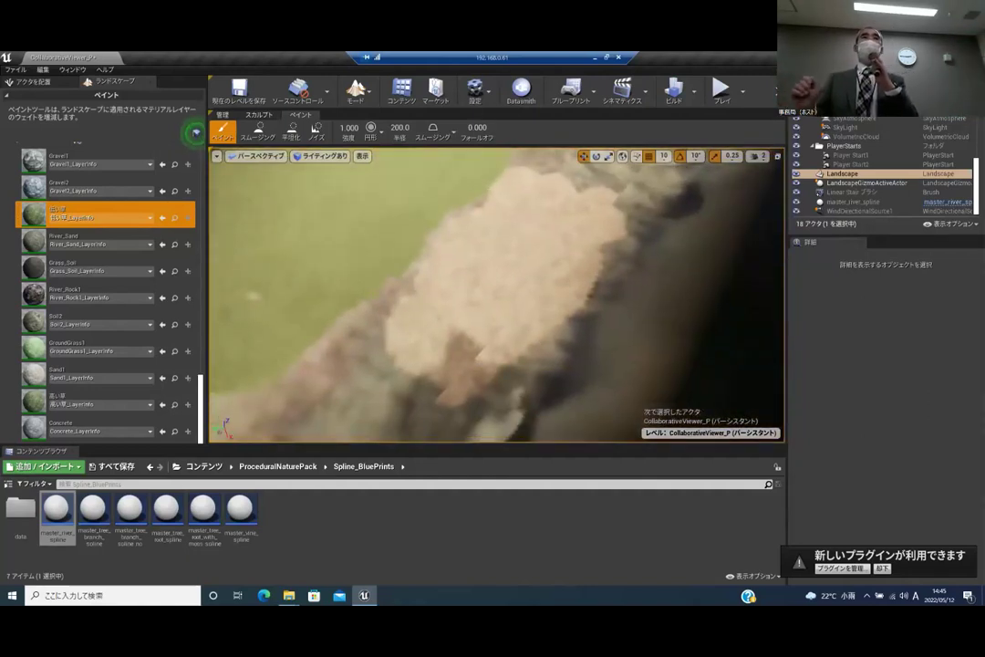
pyautogui.press('w')
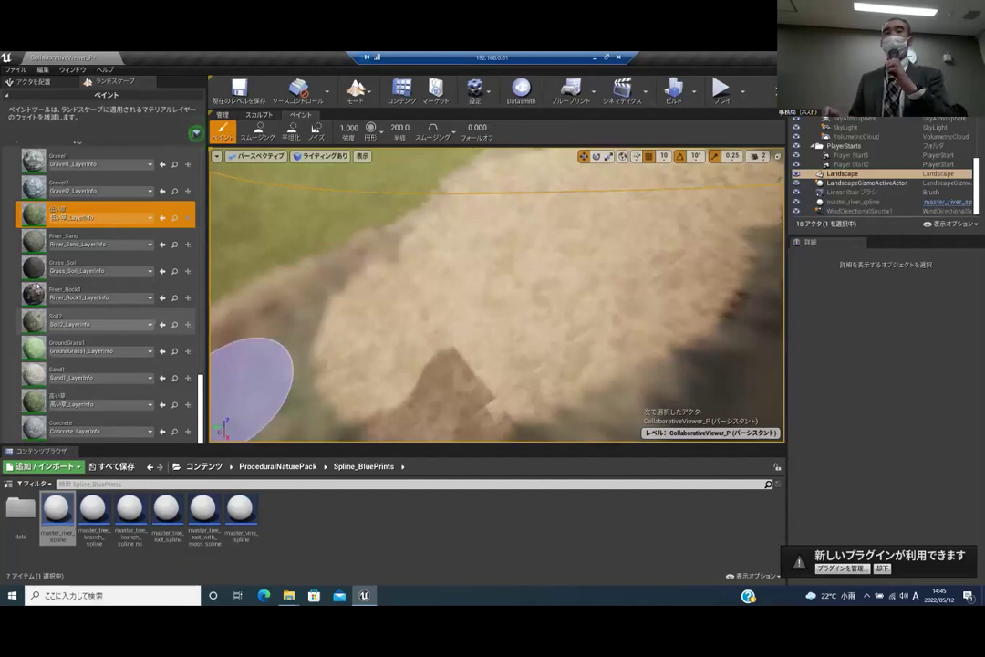
pyautogui.click(33, 294)
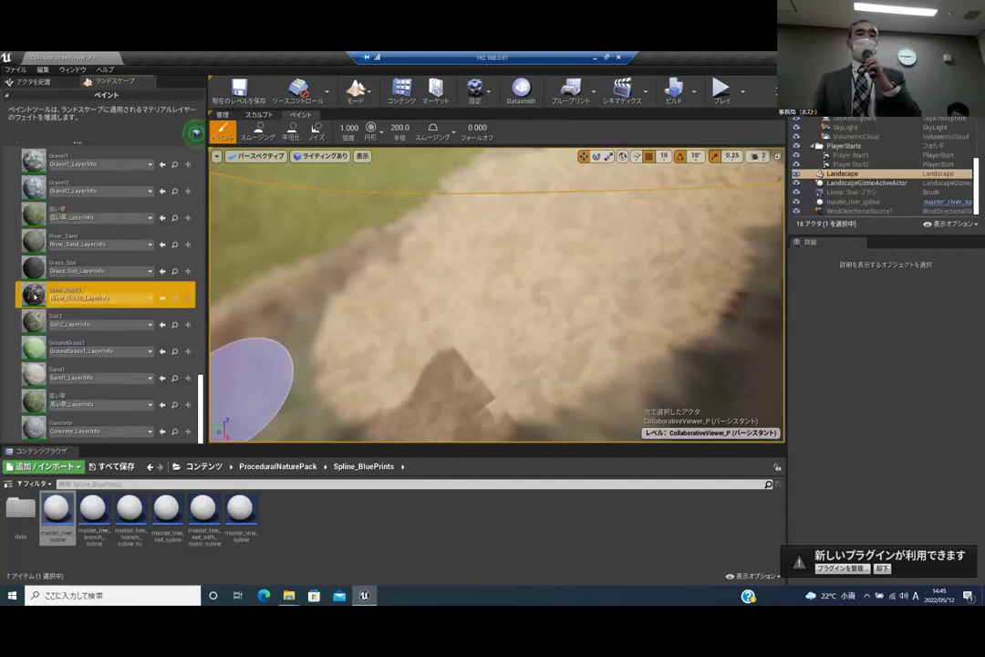
pyautogui.click(29, 323)
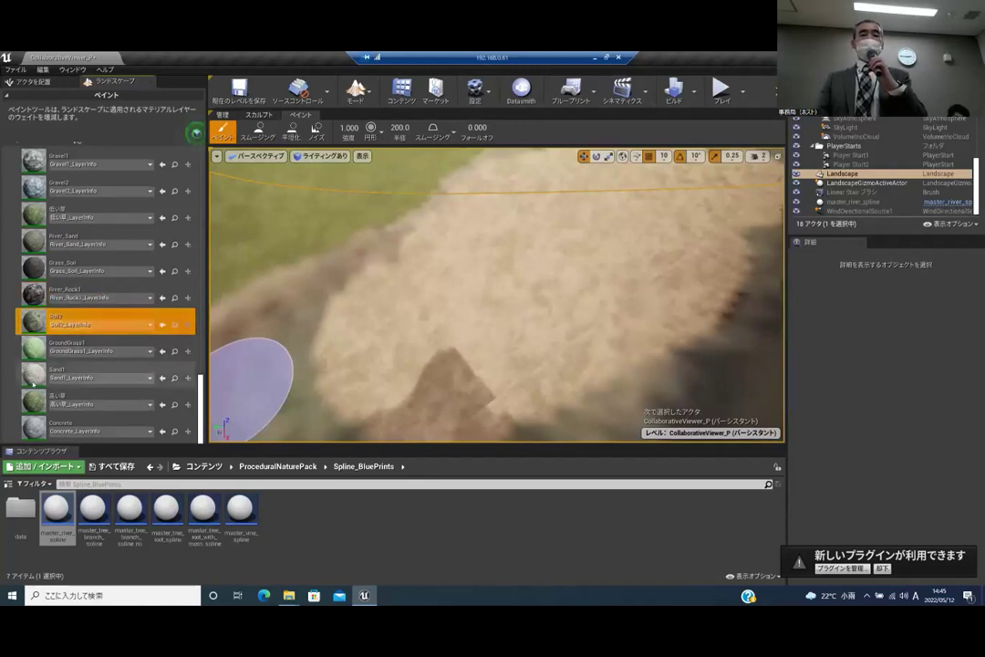
pyautogui.click(35, 377)
pyautogui.moveTo(615, 264)
pyautogui.mouseDown(button='right')
pyautogui.moveTo(566, 264)
pyautogui.moveTo(602, 255)
pyautogui.moveTo(505, 269)
pyautogui.mouseUp(button='right')
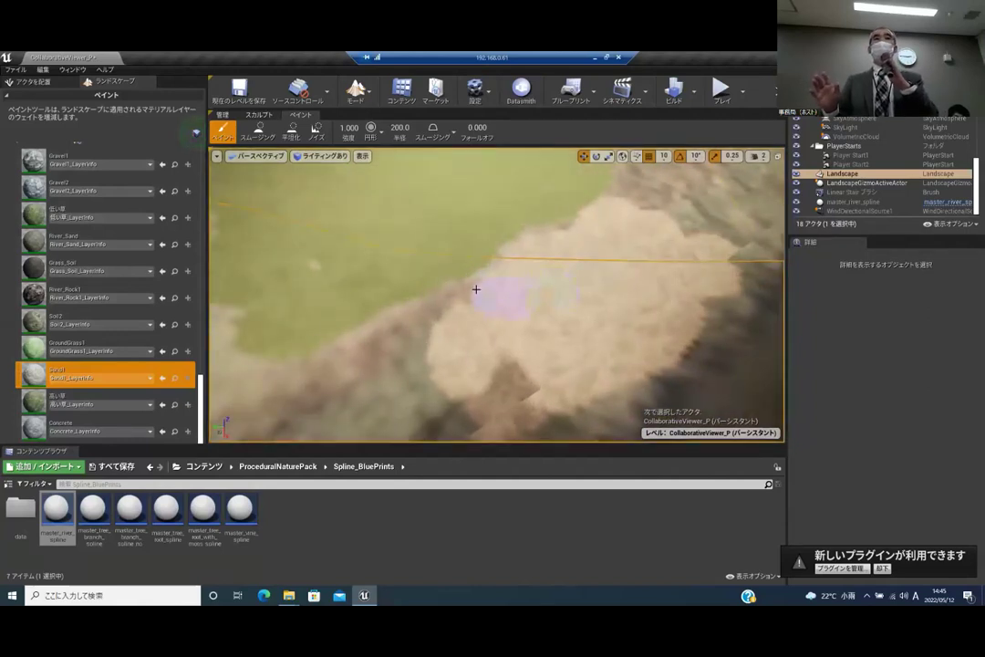
pyautogui.moveTo(606, 220)
pyautogui.mouseDown(button='right')
pyautogui.moveTo(593, 218)
pyautogui.moveTo(554, 279)
pyautogui.mouseUp(button='right')
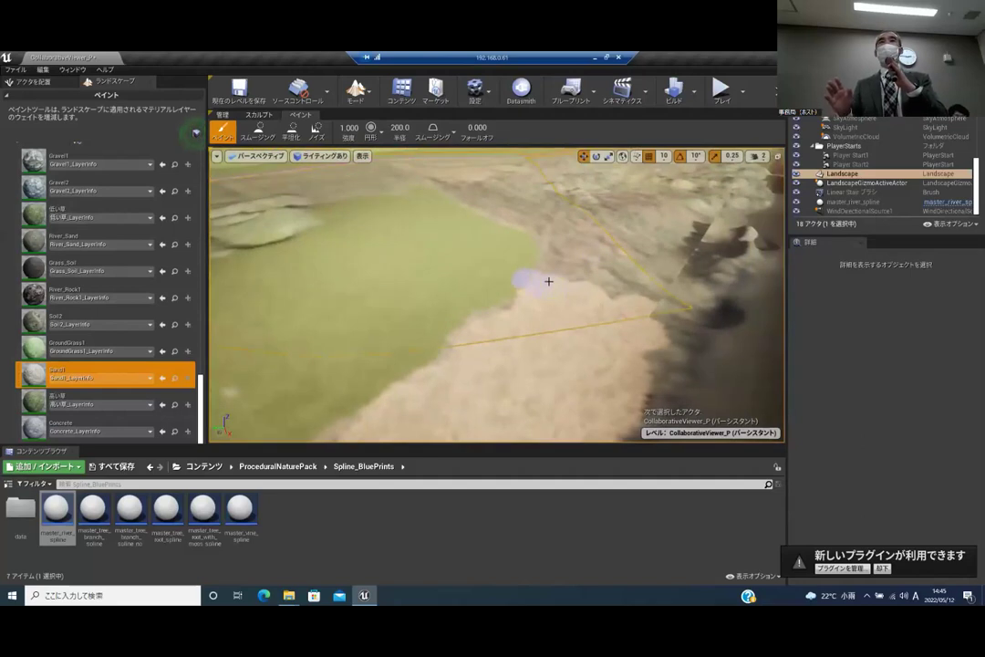
pyautogui.moveTo(573, 290)
pyautogui.mouseDown(button='right')
pyautogui.moveTo(602, 285)
pyautogui.moveTo(602, 259)
pyautogui.moveTo(657, 319)
pyautogui.moveTo(602, 269)
pyautogui.moveTo(607, 290)
pyautogui.moveTo(602, 269)
pyautogui.moveTo(567, 331)
pyautogui.moveTo(565, 321)
pyautogui.moveTo(539, 326)
pyautogui.mouseUp(button='right')
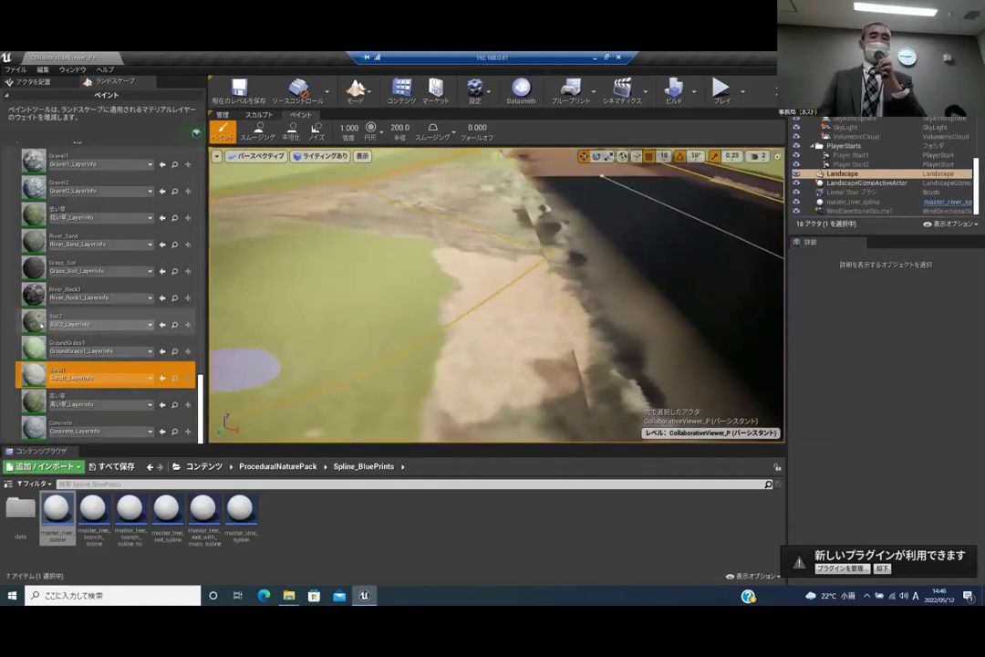
# Extend the Sand1 layer along the grass edge past the near end of the existing sand strip
pyautogui.click(41, 323)
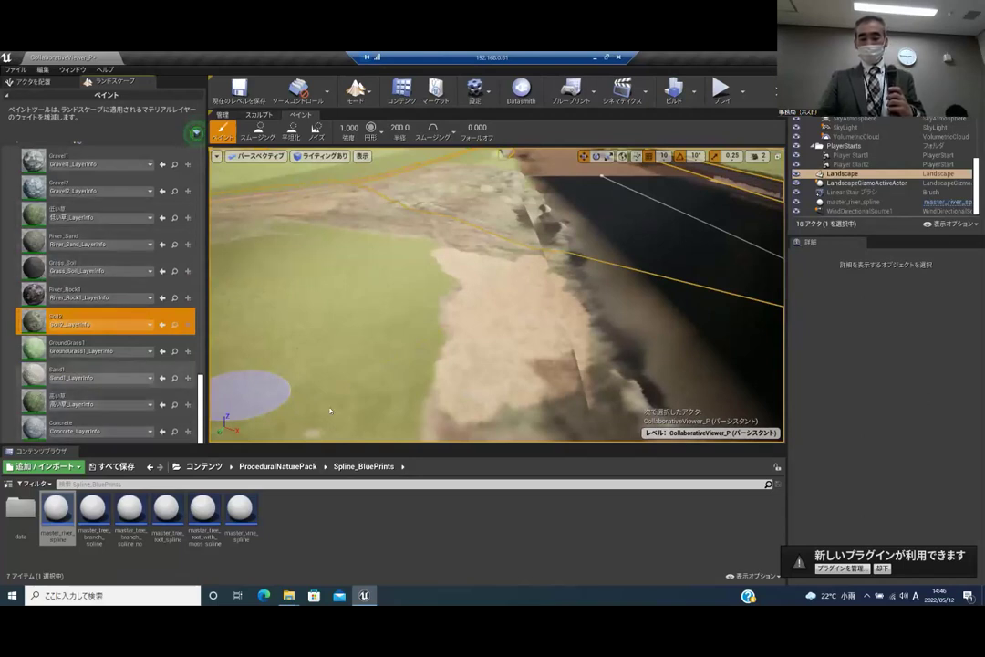
pyautogui.click(91, 372)
pyautogui.moveTo(536, 365); pyautogui.dragTo(546, 332, button='right')
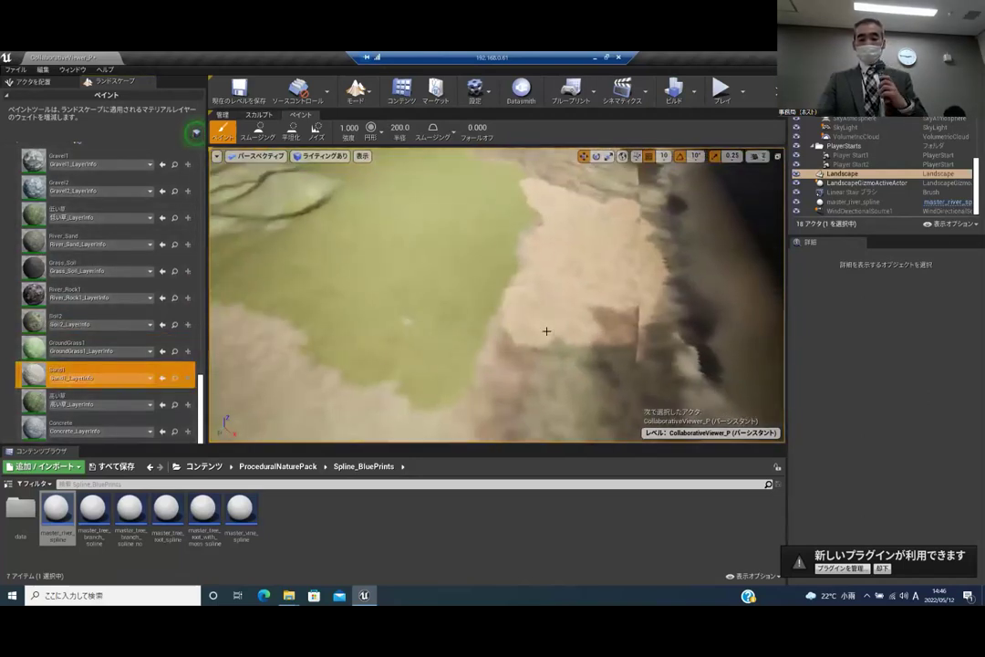
pyautogui.moveTo(539, 324)
pyautogui.mouseDown()
pyautogui.moveTo(547, 339)
pyautogui.moveTo(518, 346)
pyautogui.moveTo(550, 324)
pyautogui.moveTo(524, 356)
pyautogui.moveTo(481, 378)
pyautogui.moveTo(505, 308)
pyautogui.mouseUp()
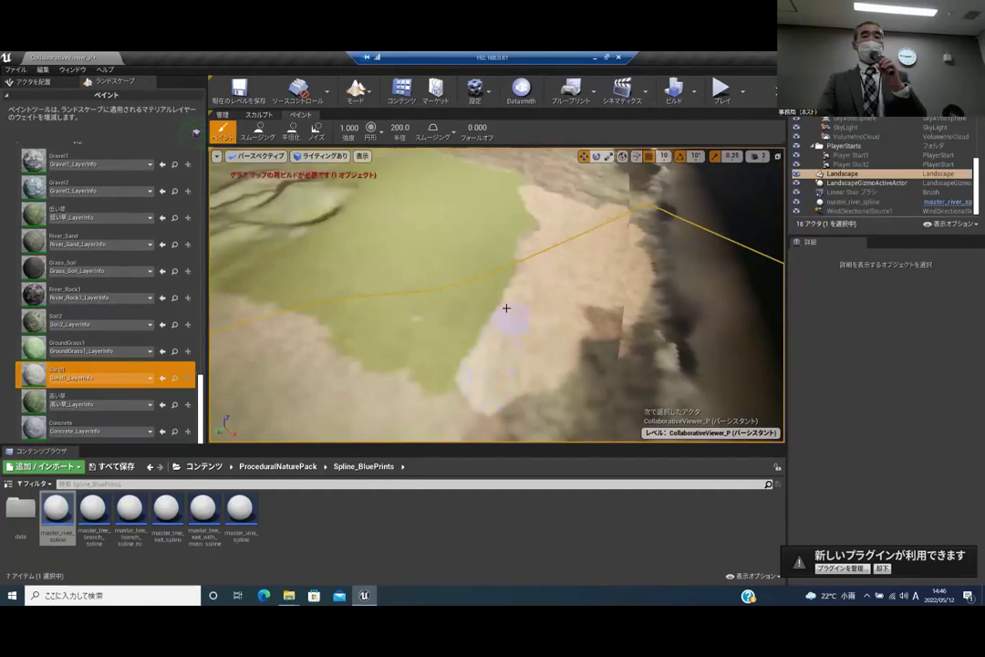
# Make 低い草 the active paint layer at the boundary between the grass and the sand strip
pyautogui.moveTo(517, 305)
pyautogui.mouseDown(button='right')
pyautogui.moveTo(493, 378)
pyautogui.moveTo(488, 269)
pyautogui.moveTo(481, 278)
pyautogui.moveTo(497, 283)
pyautogui.moveTo(500, 203)
pyautogui.moveTo(481, 251)
pyautogui.moveTo(493, 256)
pyautogui.mouseUp(button='right')
pyautogui.press('w')
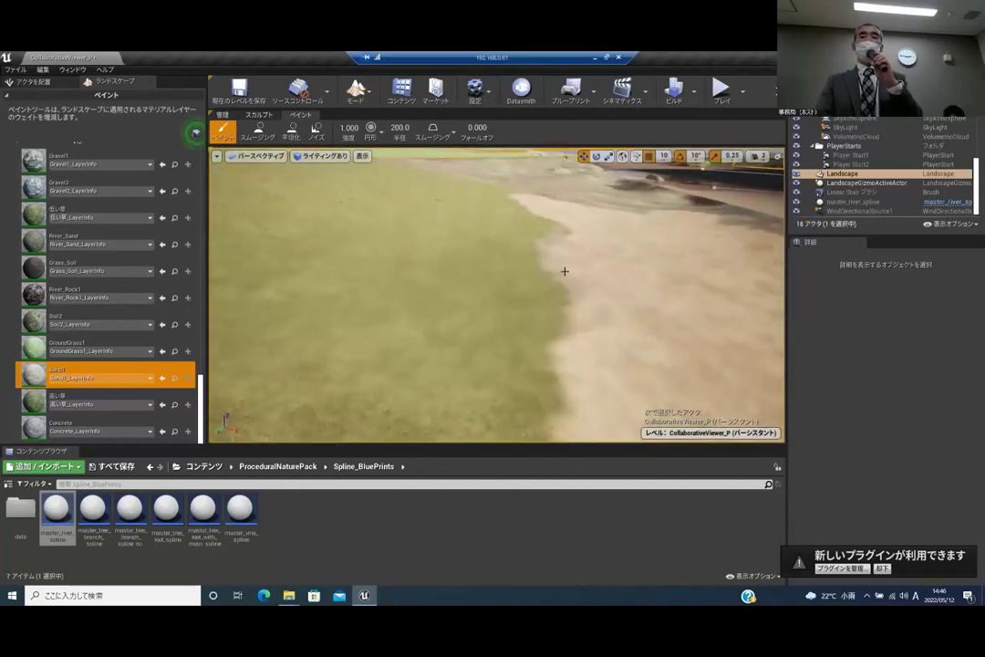
pyautogui.moveTo(580, 253); pyautogui.dragTo(507, 329, button='right')
pyautogui.moveTo(535, 280); pyautogui.dragTo(440, 318, button='right')
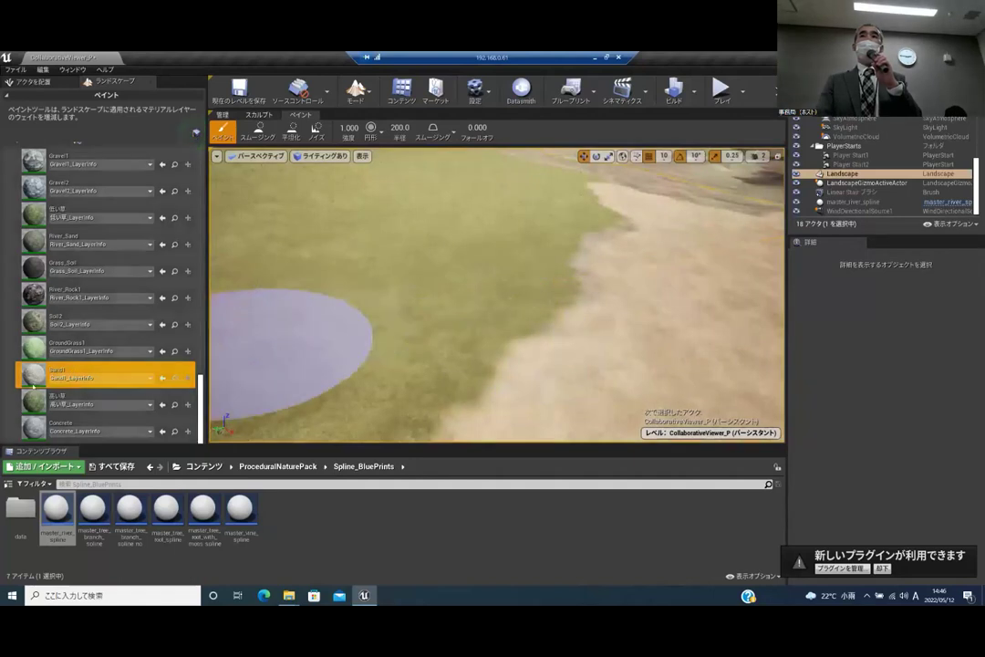
pyautogui.click(101, 217)
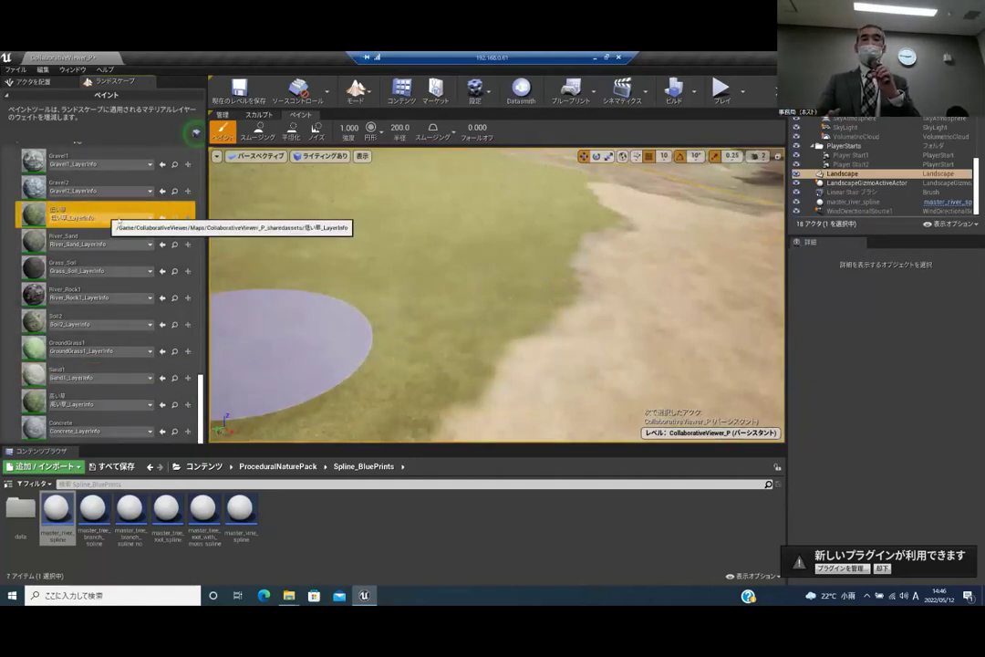
pyautogui.moveTo(519, 351)
pyautogui.mouseDown(button='right')
pyautogui.moveTo(574, 370)
pyautogui.moveTo(533, 364)
pyautogui.moveTo(547, 369)
pyautogui.moveTo(517, 337)
pyautogui.moveTo(575, 342)
pyautogui.moveTo(585, 362)
pyautogui.moveTo(546, 332)
pyautogui.mouseUp(button='right')
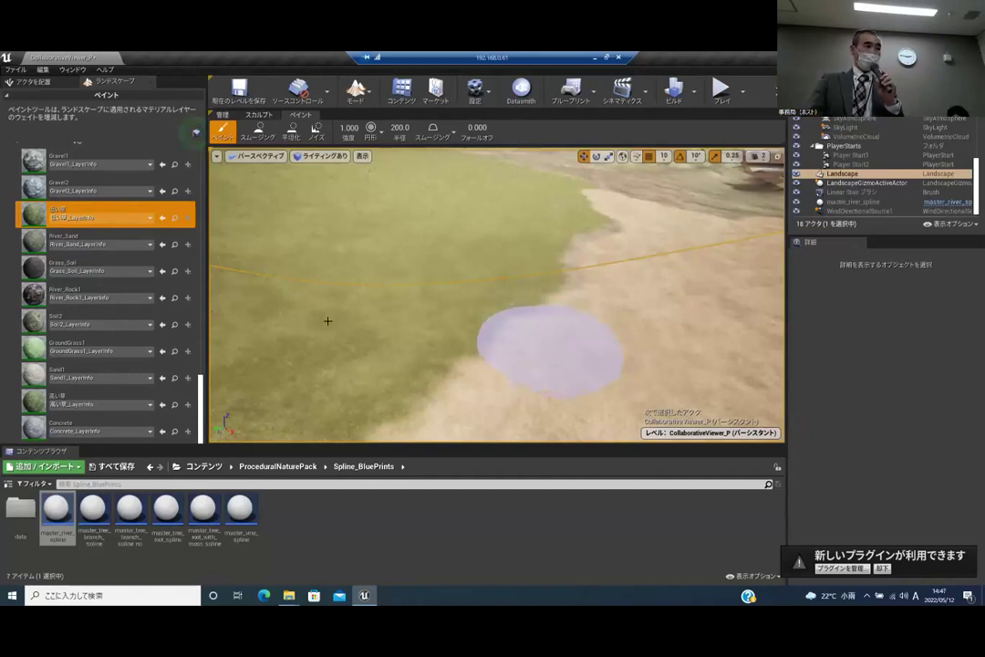
# Switch the editor from landscape mode to foliage (フォリッジ) mode
pyautogui.click(356, 92)
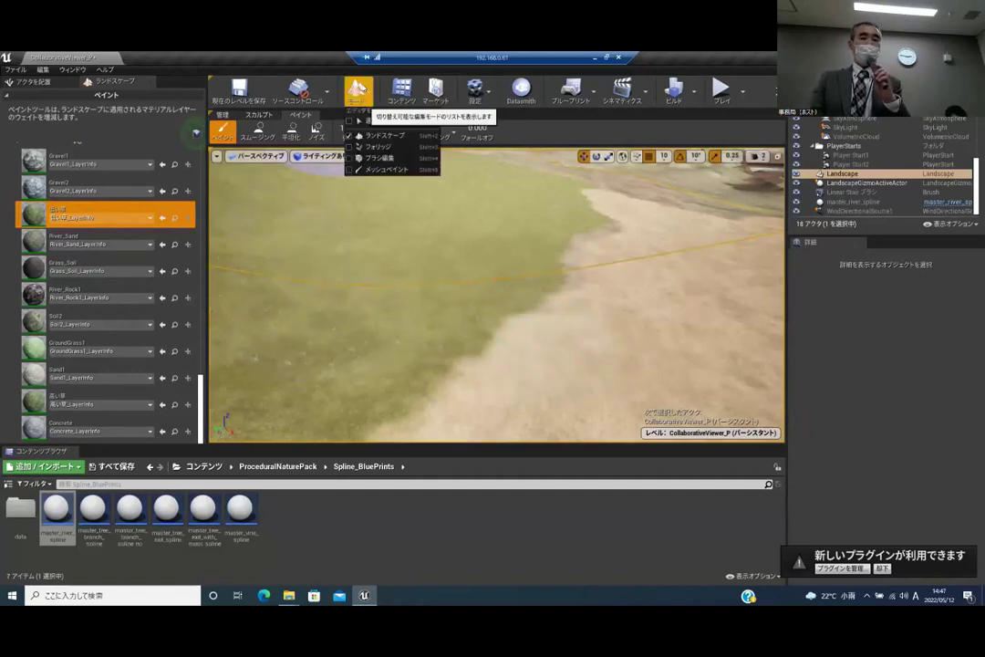
pyautogui.click(359, 89)
pyautogui.click(355, 91)
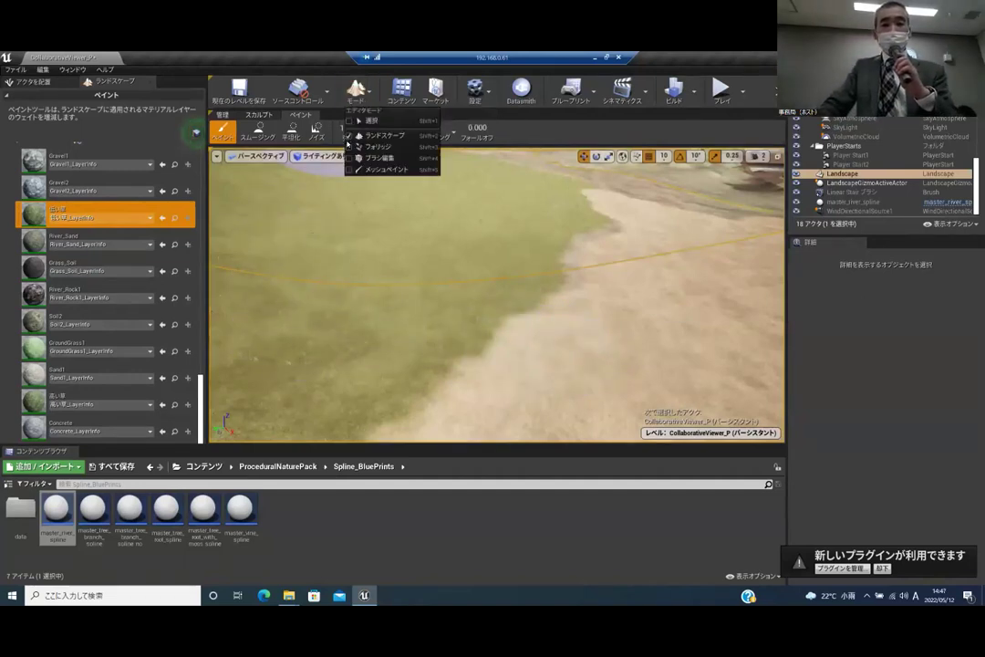
pyautogui.click(383, 151)
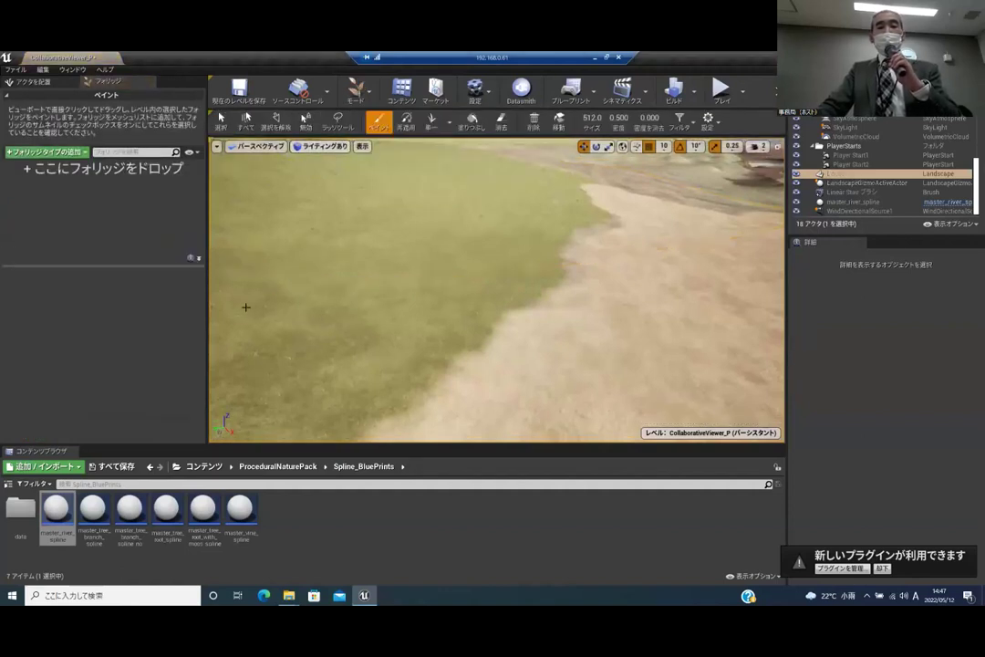
# Open the ツルヨシ群集 folder inside the Plant content folder, enlarging the content browser to show more folders
pyautogui.click(215, 468)
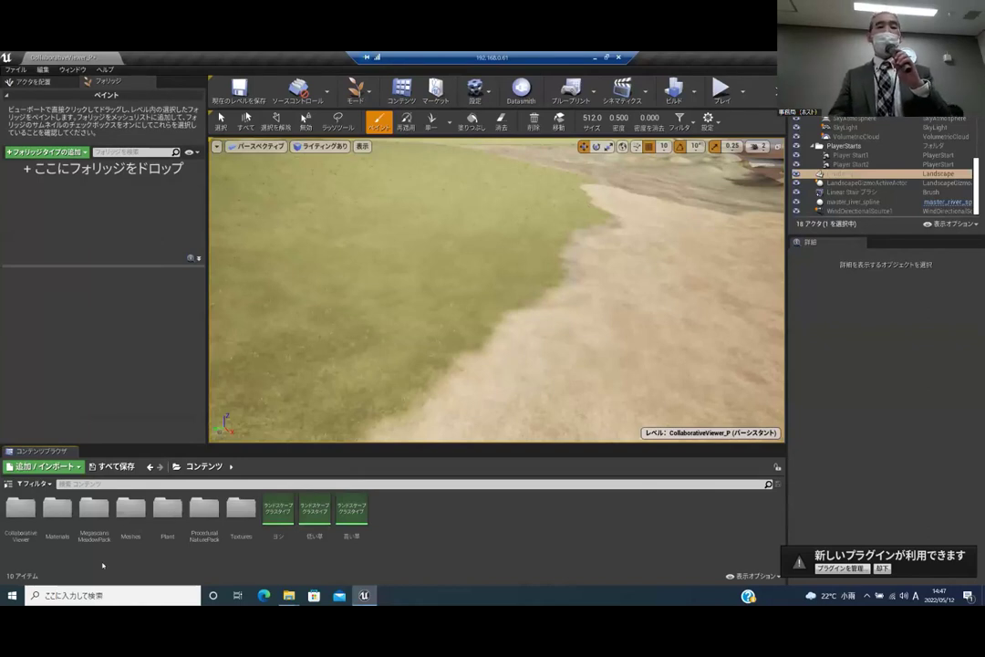
pyautogui.click(356, 93)
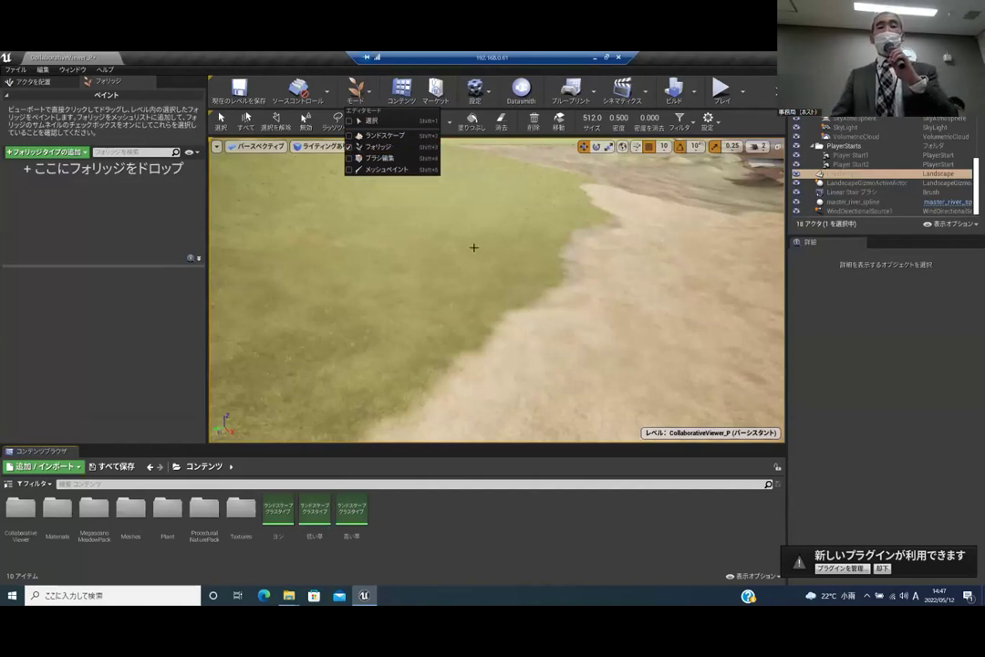
pyautogui.click(356, 91)
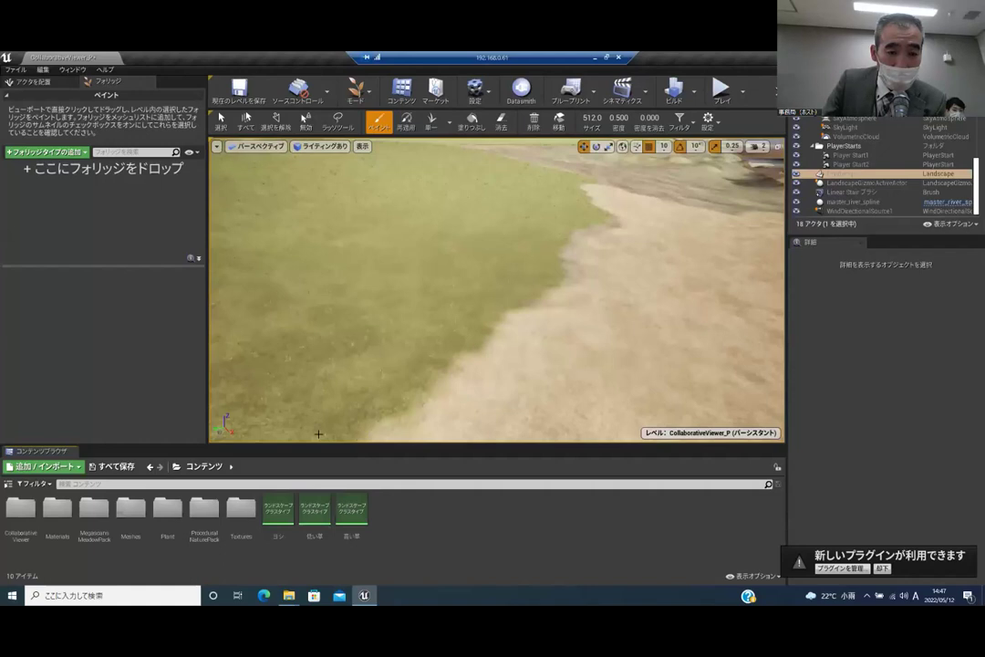
pyautogui.doubleClick(173, 505)
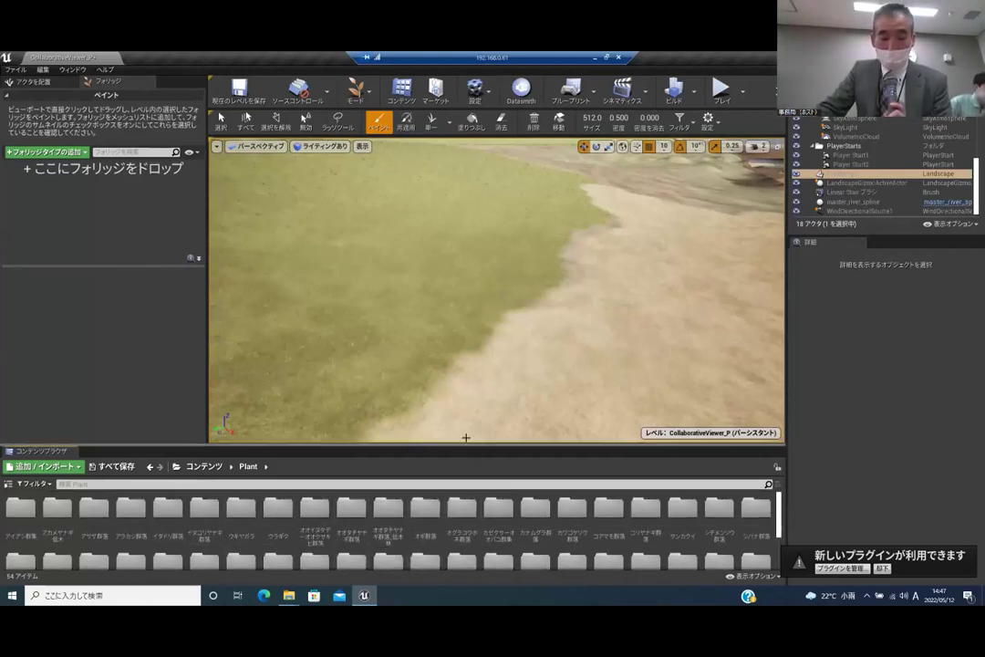
pyautogui.moveTo(467, 445); pyautogui.dragTo(473, 351)
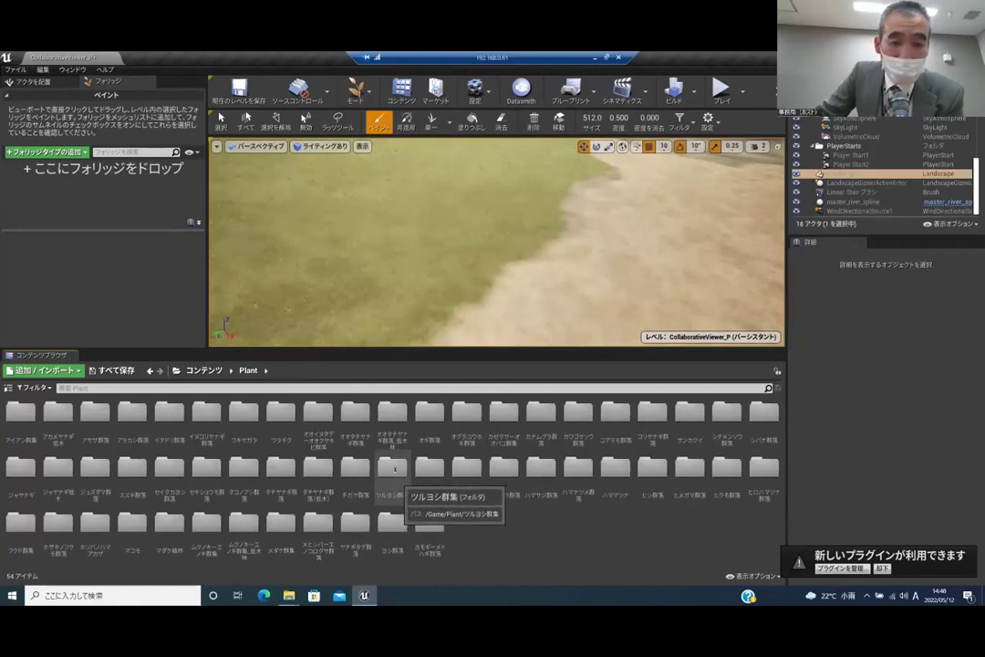
pyautogui.doubleClick(395, 468)
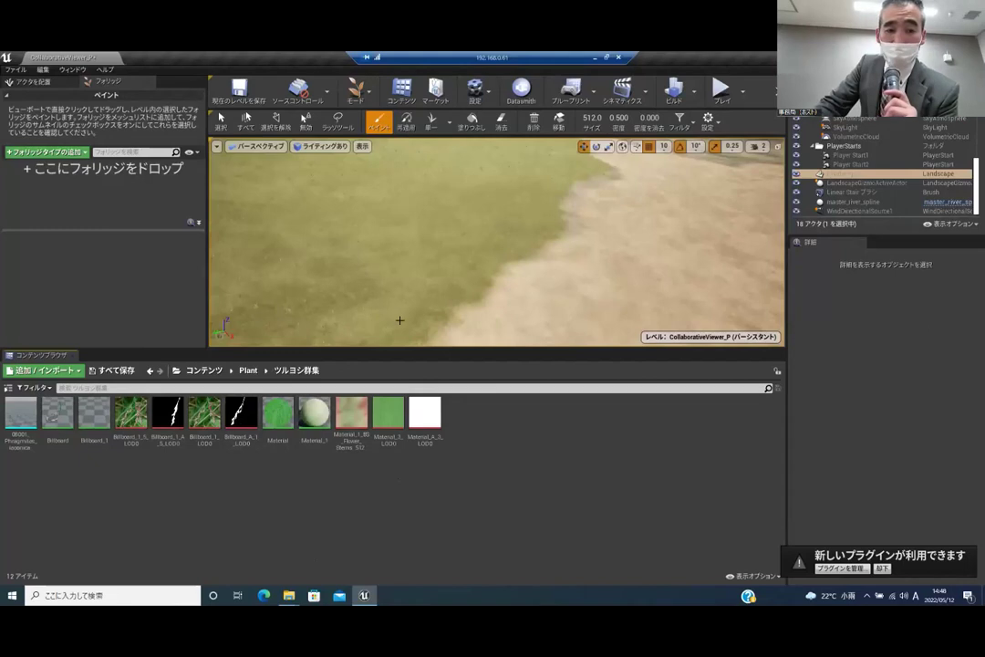
# Add the 08001_Phragmites_japonica_LOD0 mesh as a foliage type, saving 08001_Phragmites_japonica_LOD0_FoliageType in the ツルヨシ群集 folder
pyautogui.click(13, 415)
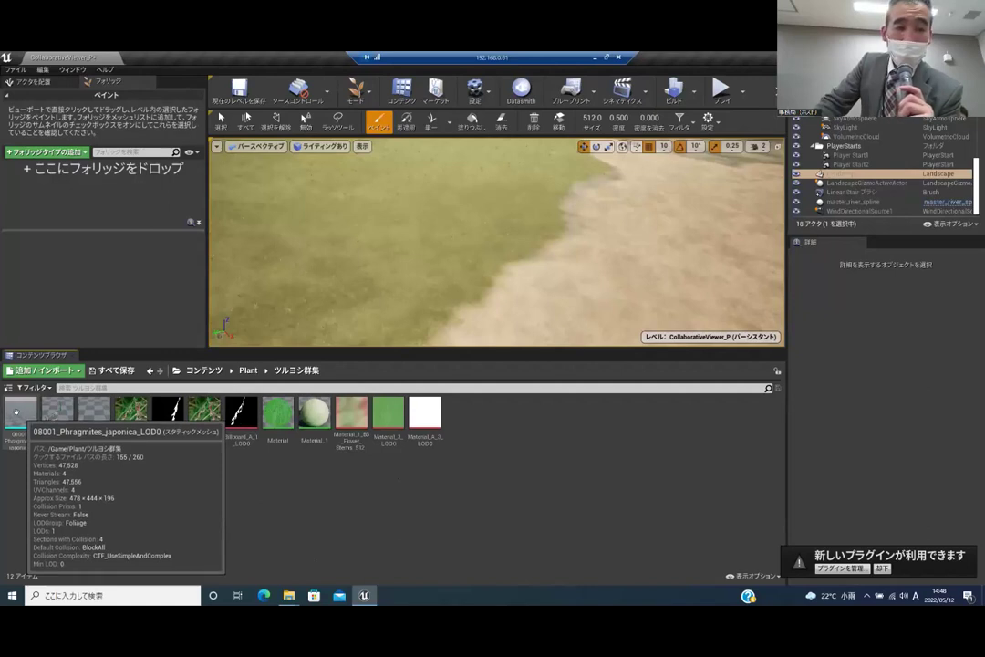
pyautogui.moveTo(15, 412); pyautogui.dragTo(70, 267)
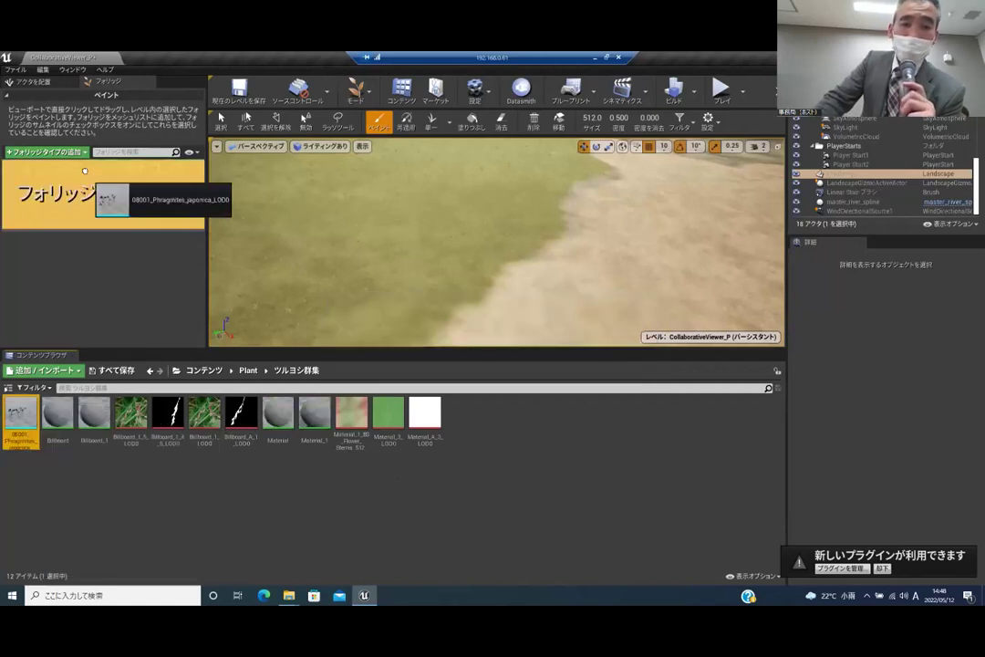
pyautogui.moveTo(84, 178); pyautogui.dragTo(80, 173)
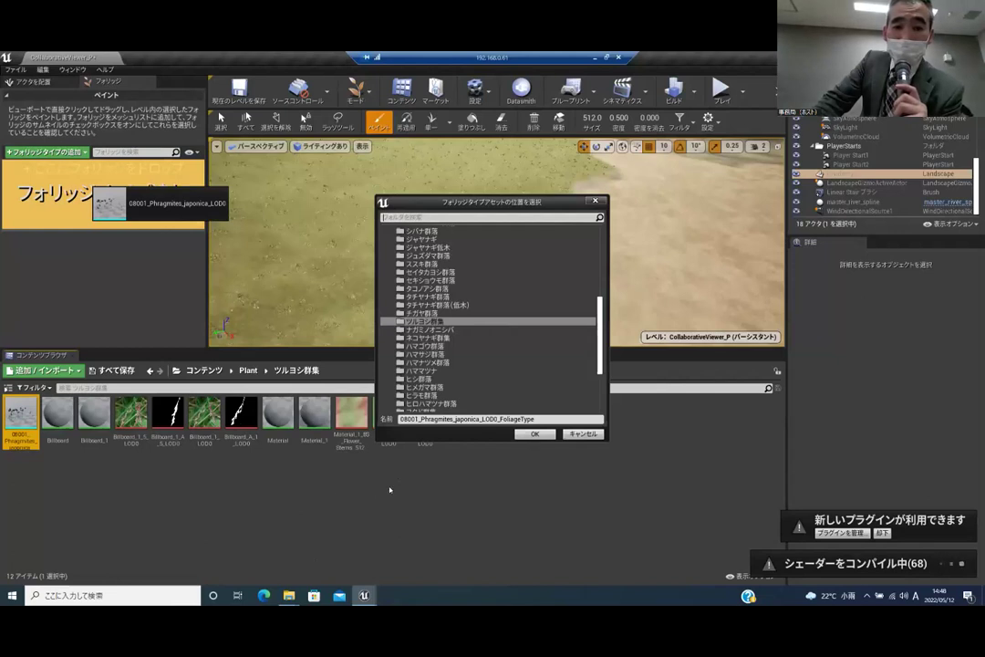
pyautogui.click(535, 434)
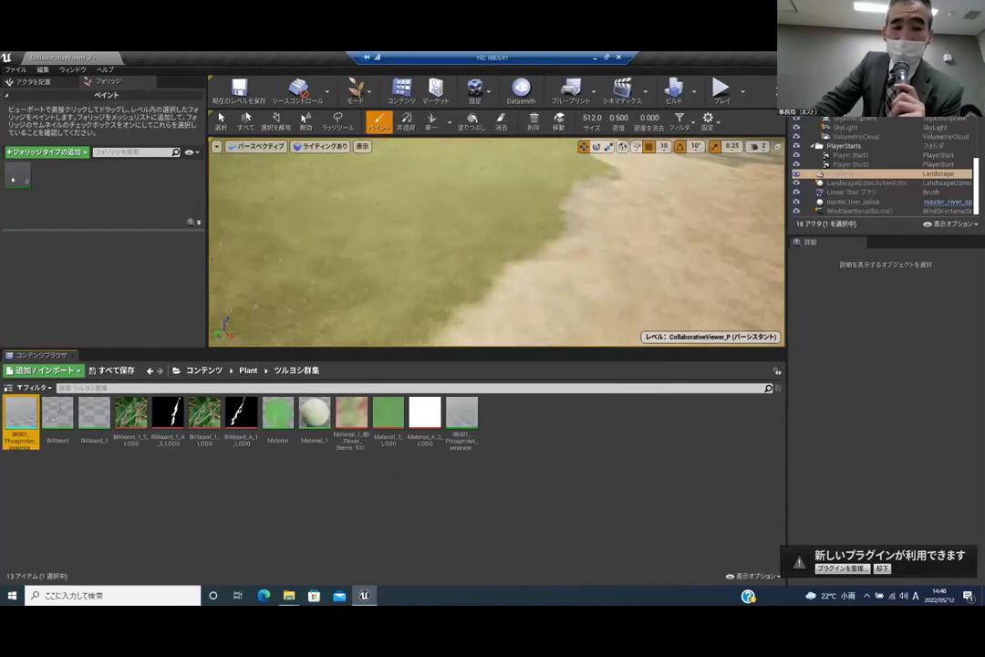
# Activate the Phragmites japonica foliage type and paint a dense reed stand along the grass edge beside the sand
pyautogui.moveTo(12, 171)
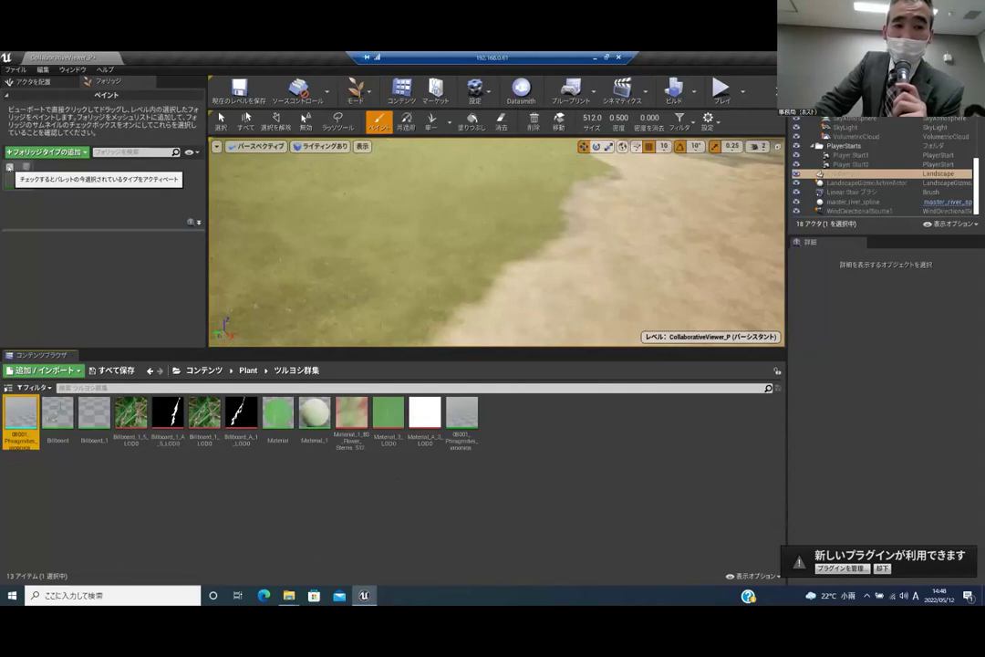
pyautogui.click(10, 167)
pyautogui.moveTo(306, 237)
pyautogui.mouseDown()
pyautogui.moveTo(367, 246)
pyautogui.moveTo(456, 233)
pyautogui.mouseUp()
pyautogui.moveTo(455, 232); pyautogui.dragTo(449, 257, button='right')
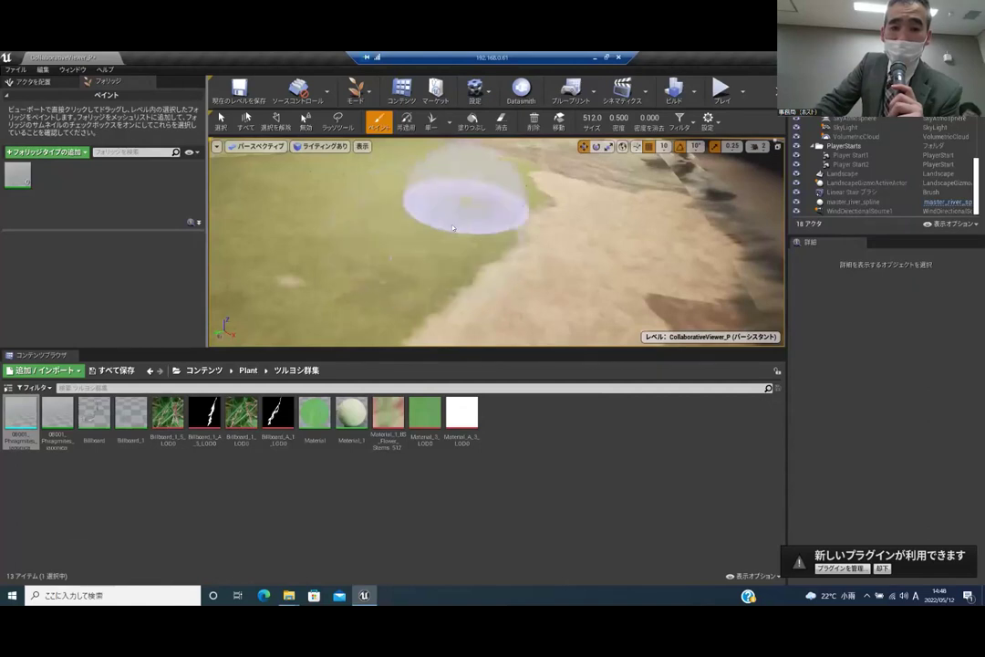
pyautogui.moveTo(437, 246); pyautogui.dragTo(493, 251)
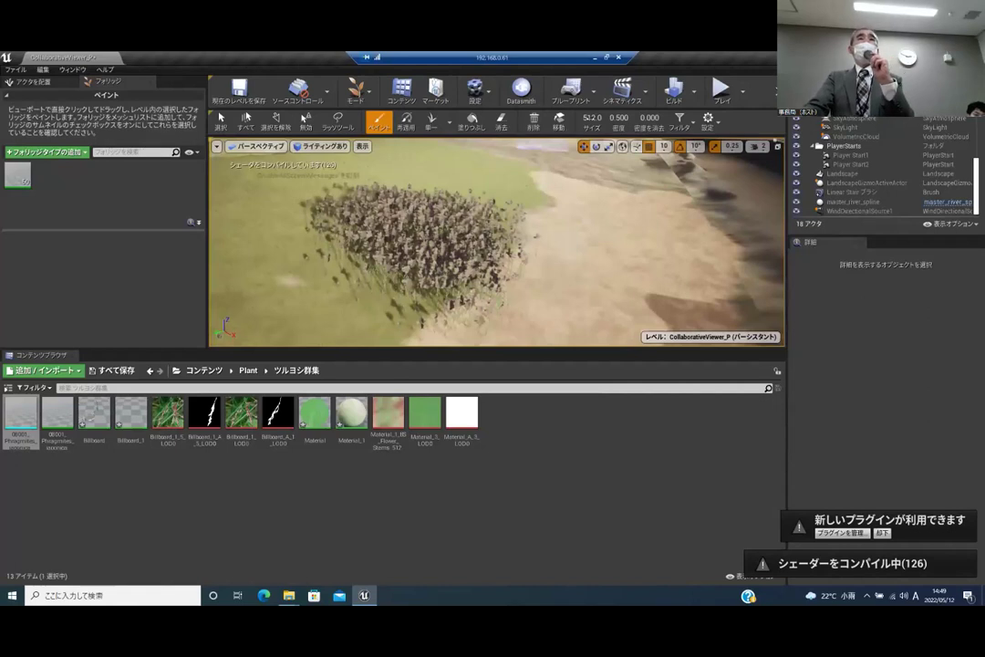
pyautogui.moveTo(540, 284)
pyautogui.mouseDown()
pyautogui.moveTo(326, 292)
pyautogui.moveTo(363, 327)
pyautogui.moveTo(473, 237)
pyautogui.moveTo(455, 264)
pyautogui.mouseUp()
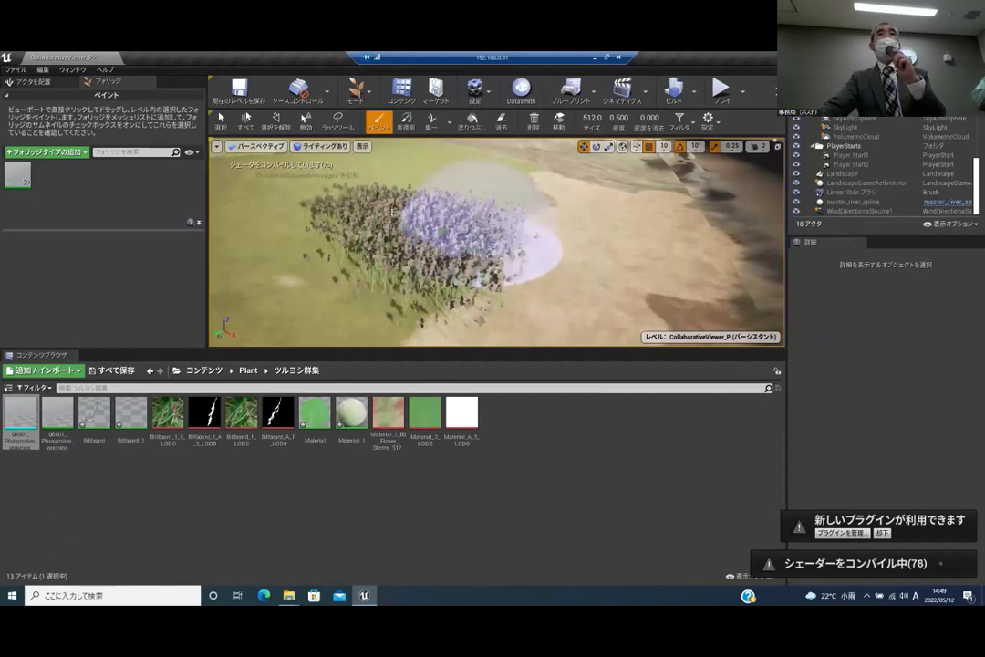
pyautogui.moveTo(441, 239); pyautogui.dragTo(434, 254)
# Enlarge the viewport for a close view of the painted reeds by collapsing the content browser and resizing the side panels
pyautogui.moveTo(439, 258)
pyautogui.mouseDown(button='right')
pyautogui.moveTo(415, 270)
pyautogui.moveTo(383, 260)
pyautogui.moveTo(364, 235)
pyautogui.moveTo(361, 251)
pyautogui.moveTo(361, 228)
pyautogui.mouseUp(button='right')
pyautogui.press('w')
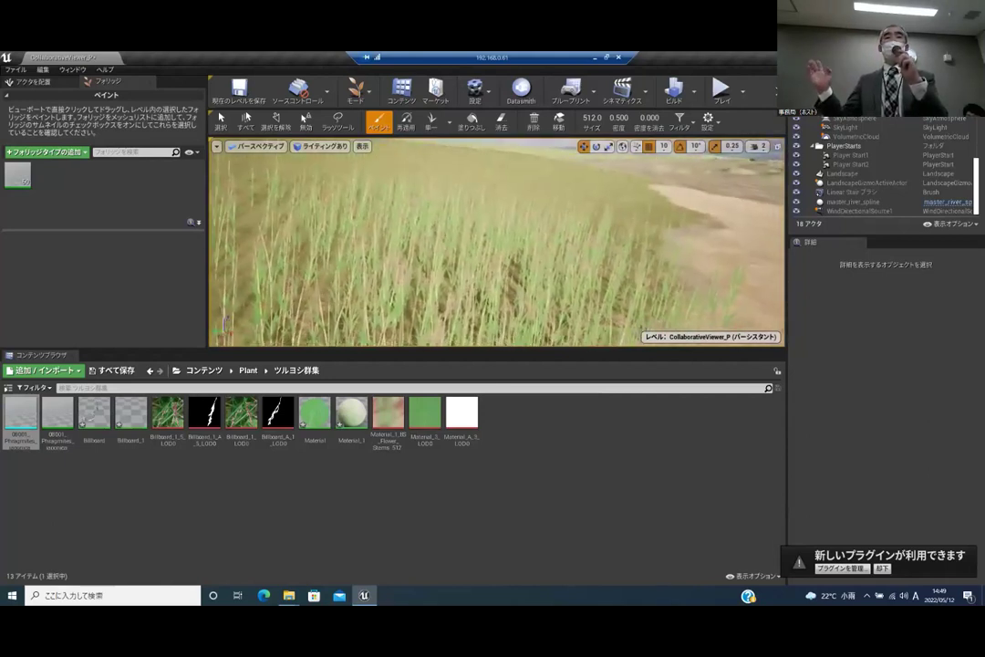
pyautogui.moveTo(416, 270); pyautogui.dragTo(411, 272, button='right')
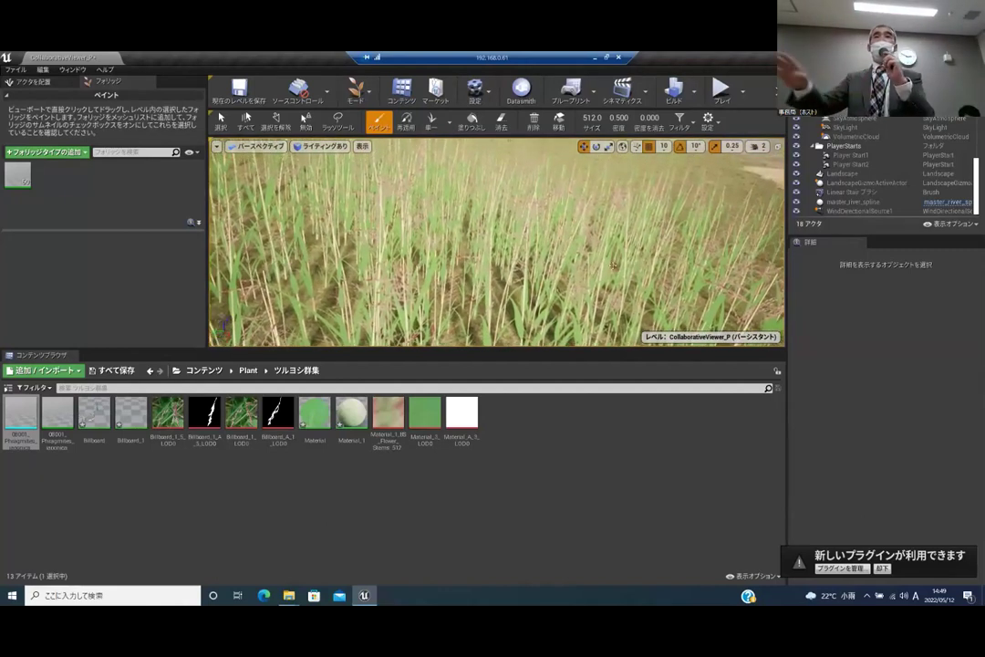
pyautogui.moveTo(624, 363); pyautogui.dragTo(609, 569)
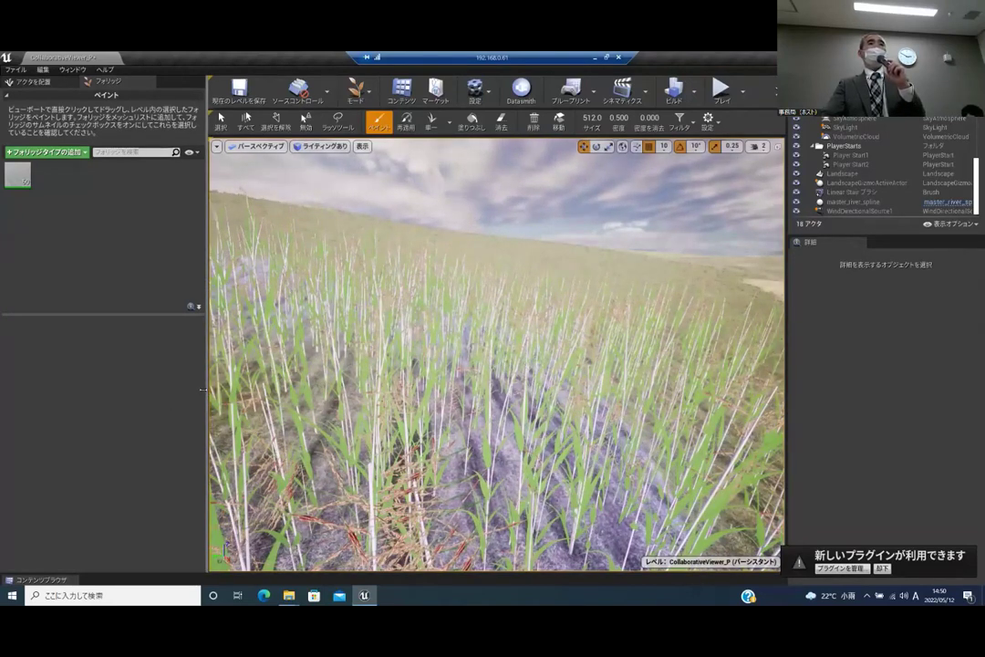
pyautogui.moveTo(192, 392); pyautogui.dragTo(168, 391)
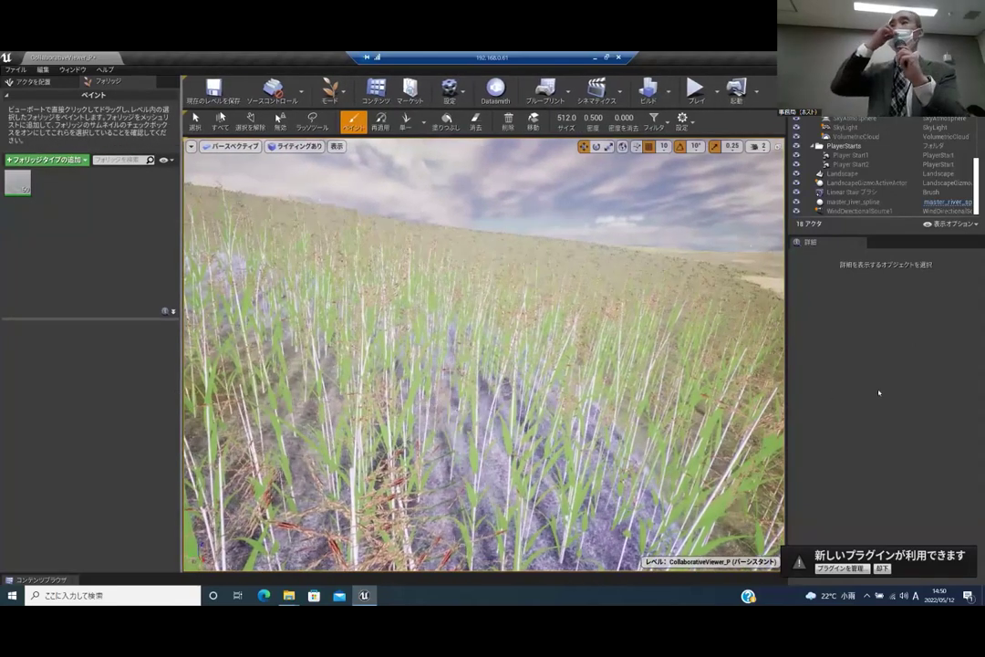
pyautogui.moveTo(783, 375); pyautogui.dragTo(830, 384)
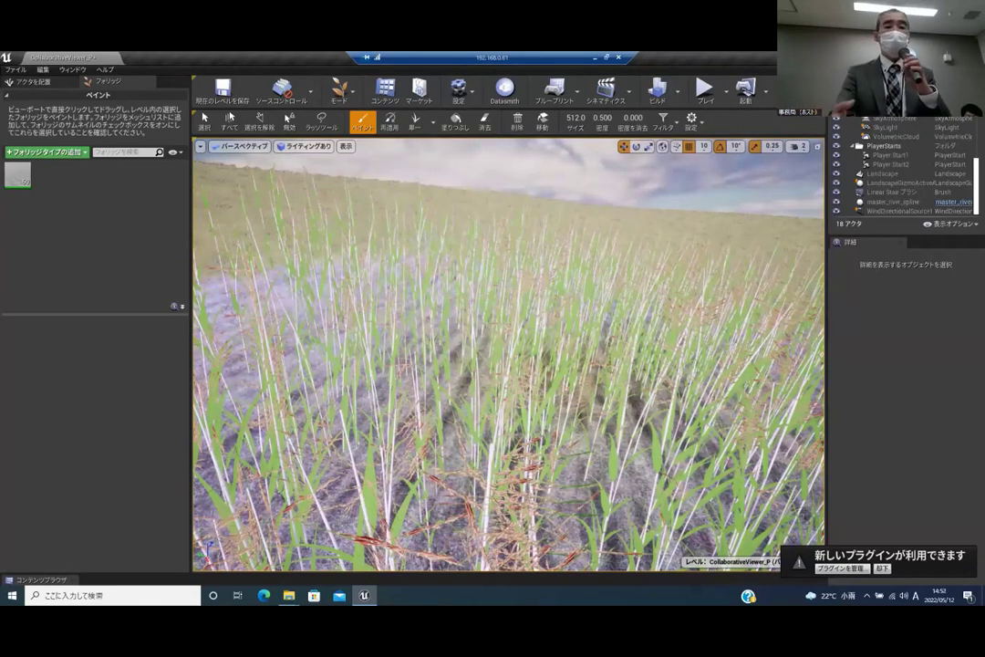
# Take two high-resolution screenshots of the whole reed stand at size multiplier 1.0 and open their save folder in File Explorer
pyautogui.moveTo(526, 378); pyautogui.dragTo(519, 414, button='right')
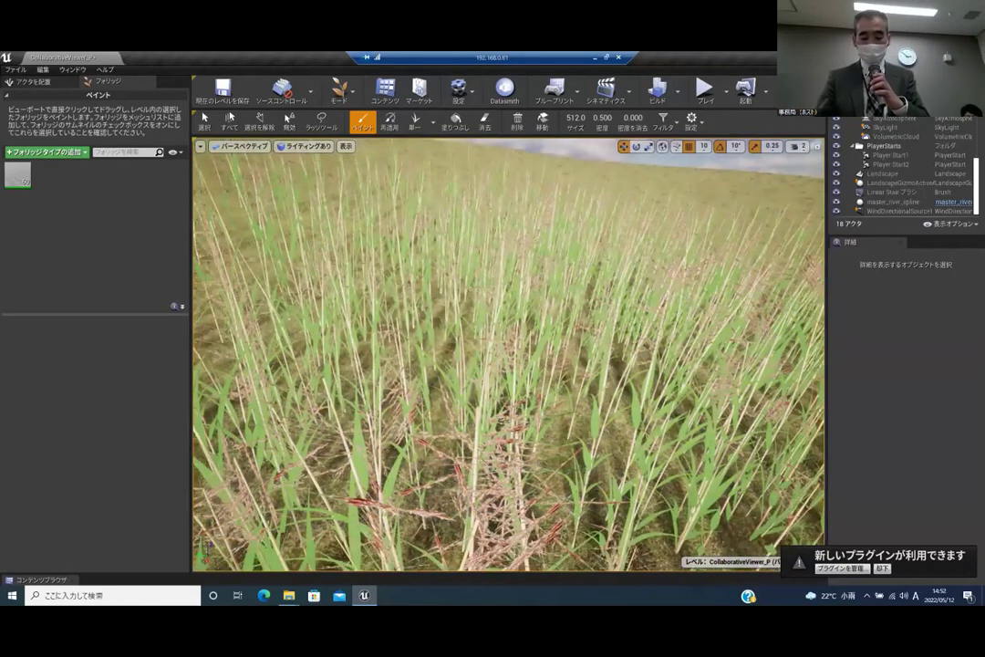
pyautogui.press('s')
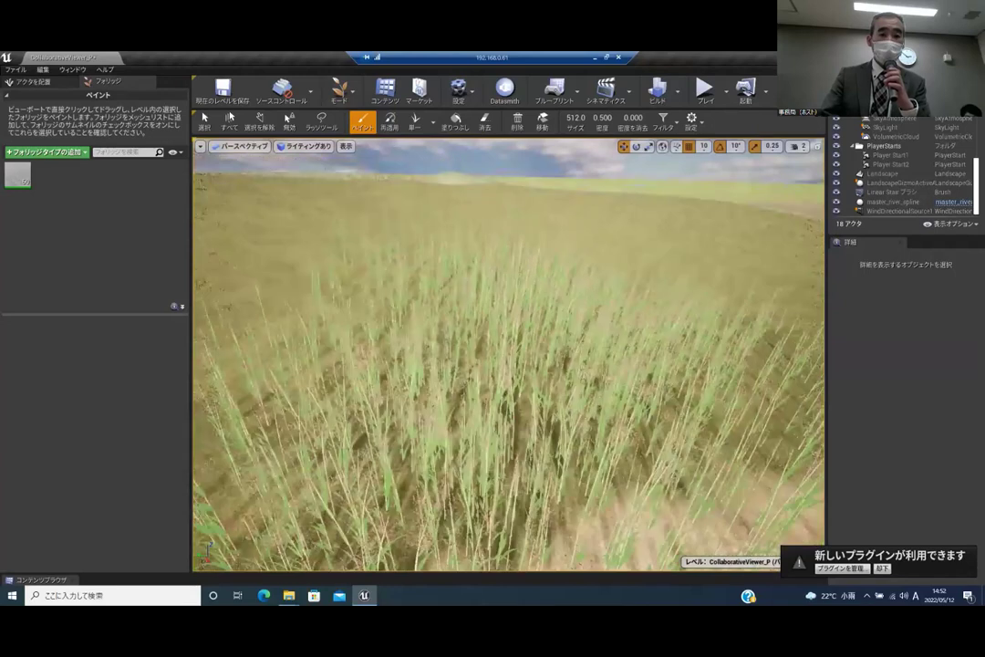
pyautogui.moveTo(520, 414); pyautogui.dragTo(593, 447, button='right')
pyautogui.moveTo(560, 372)
pyautogui.mouseDown(button='right')
pyautogui.moveTo(535, 383)
pyautogui.moveTo(541, 359)
pyautogui.mouseUp(button='right')
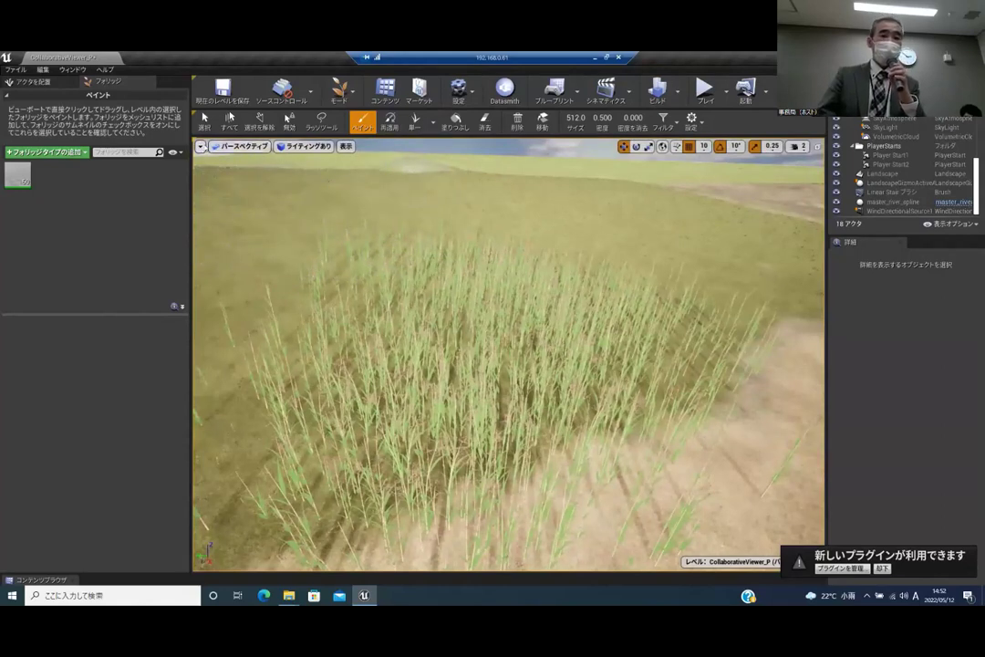
pyautogui.click(200, 146)
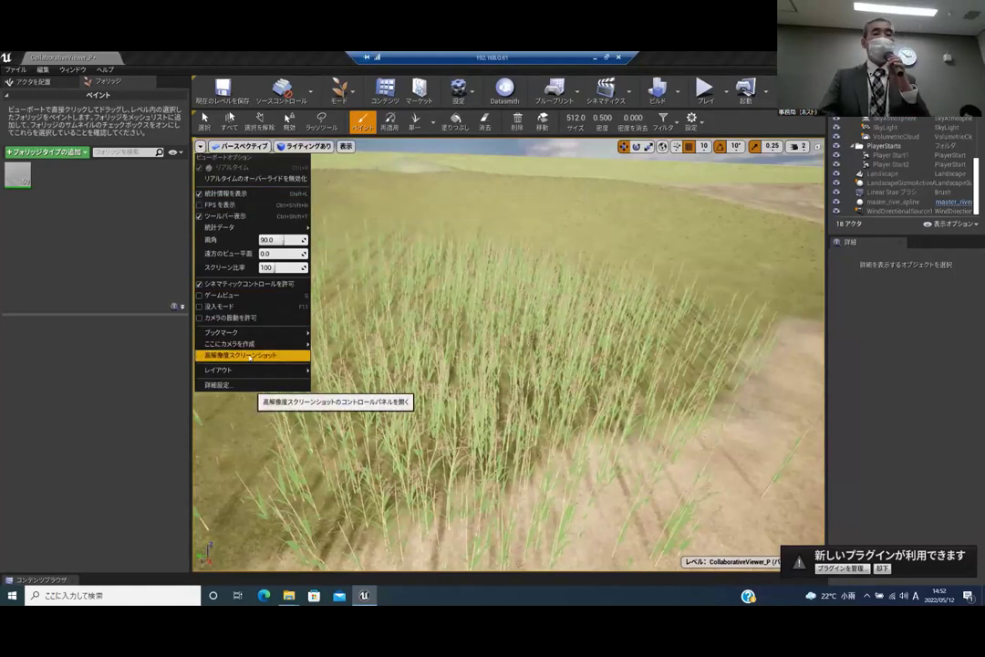
pyautogui.click(251, 354)
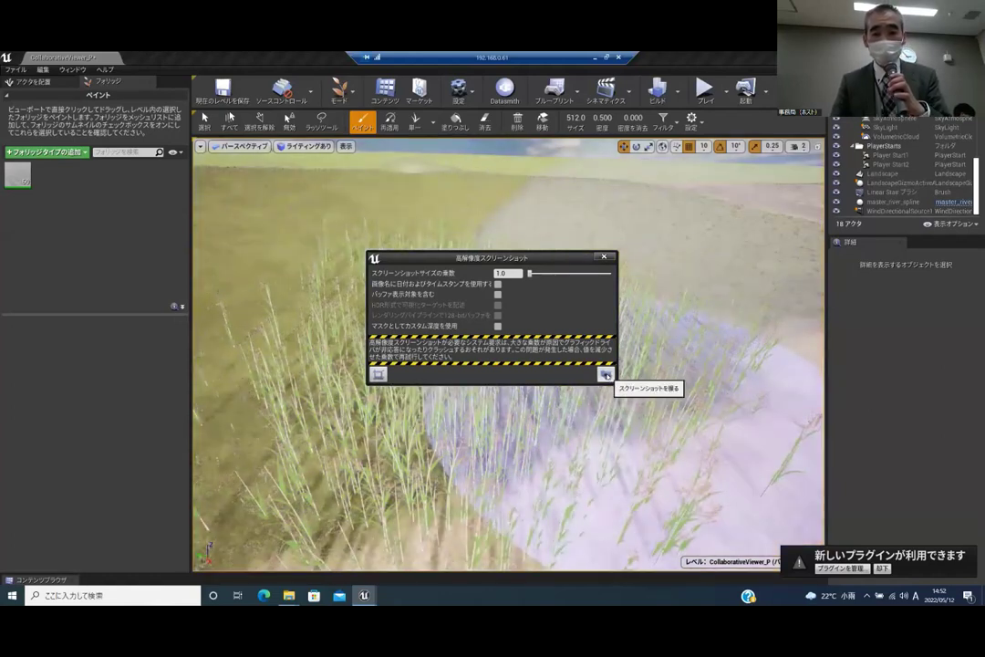
pyautogui.click(605, 375)
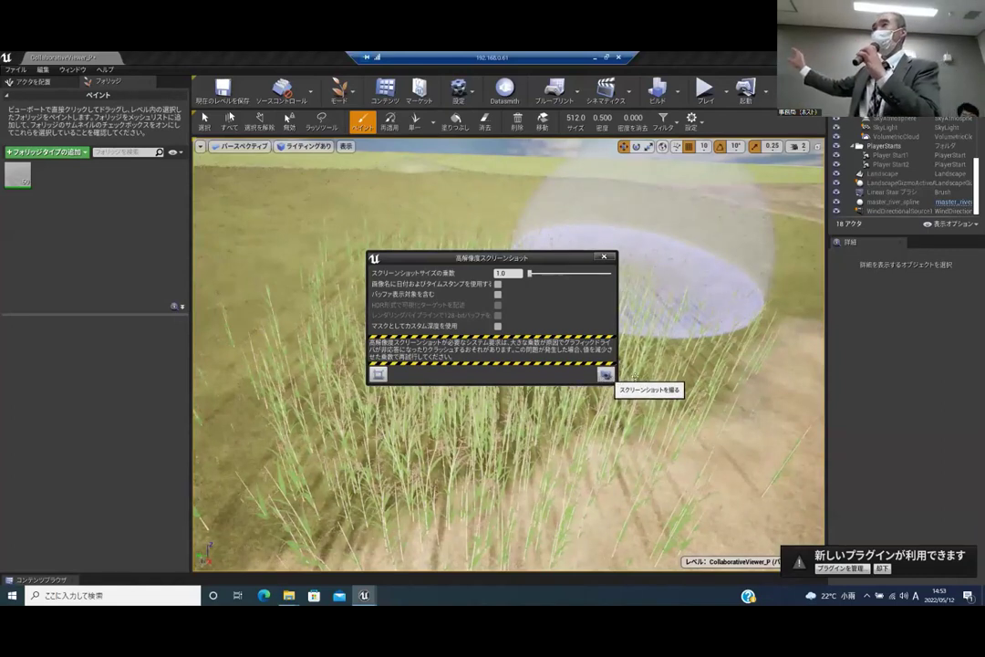
pyautogui.click(605, 375)
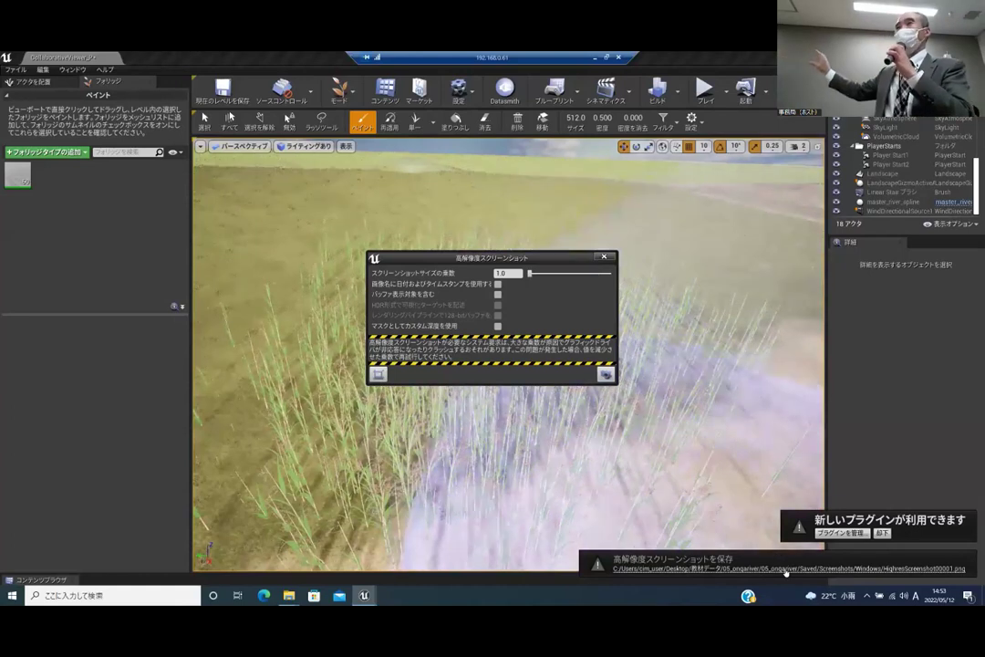
pyautogui.click(786, 569)
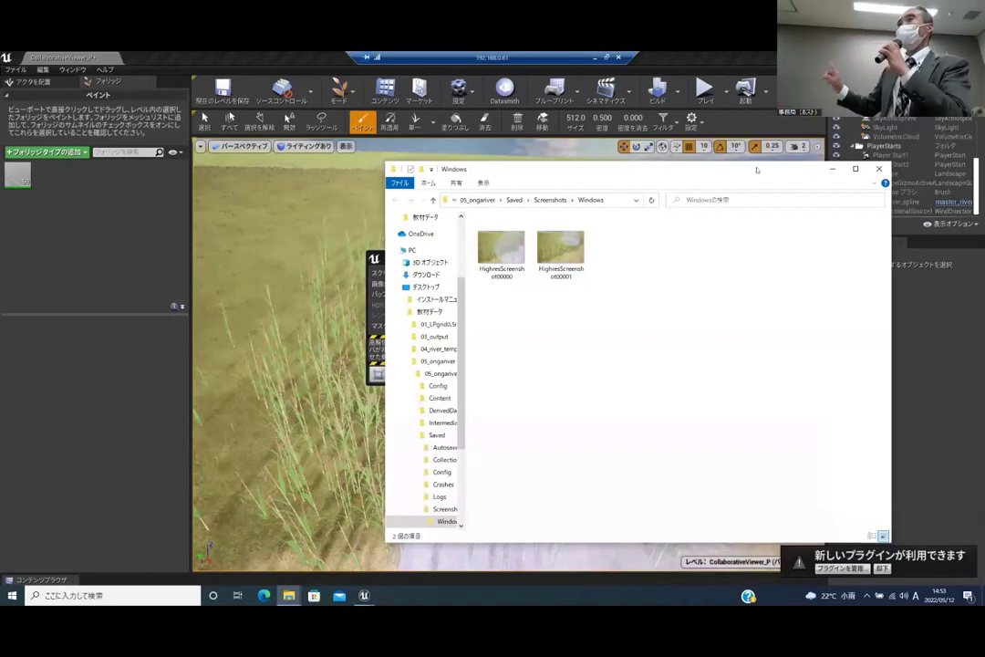
pyautogui.moveTo(591, 168); pyautogui.dragTo(655, 171)
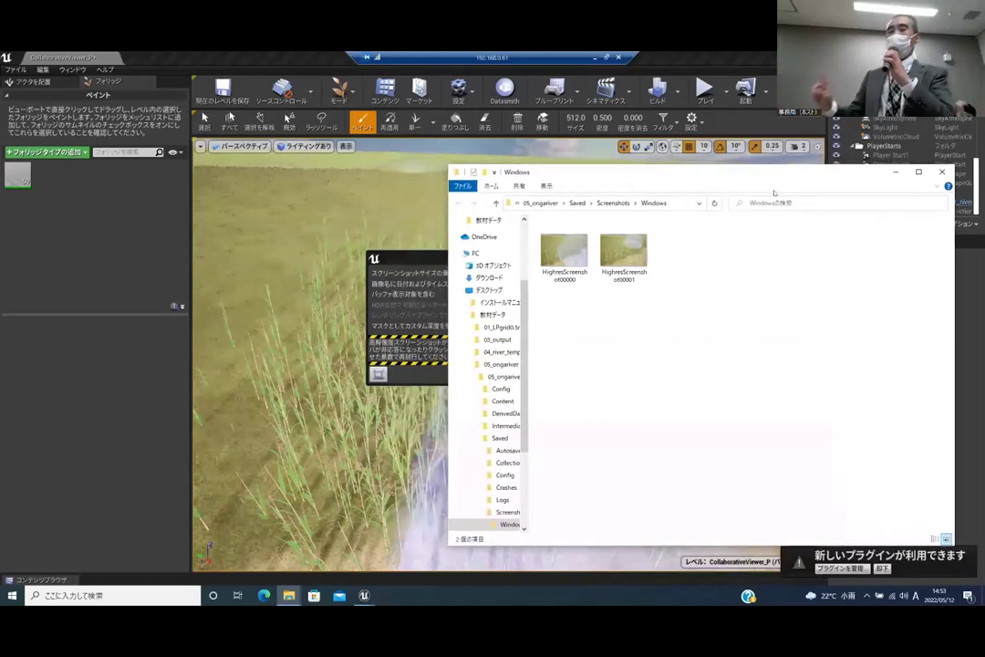
# View the saved image HighresScreenshot00000 in Photos and return to the Unreal editor
pyautogui.click(561, 262)
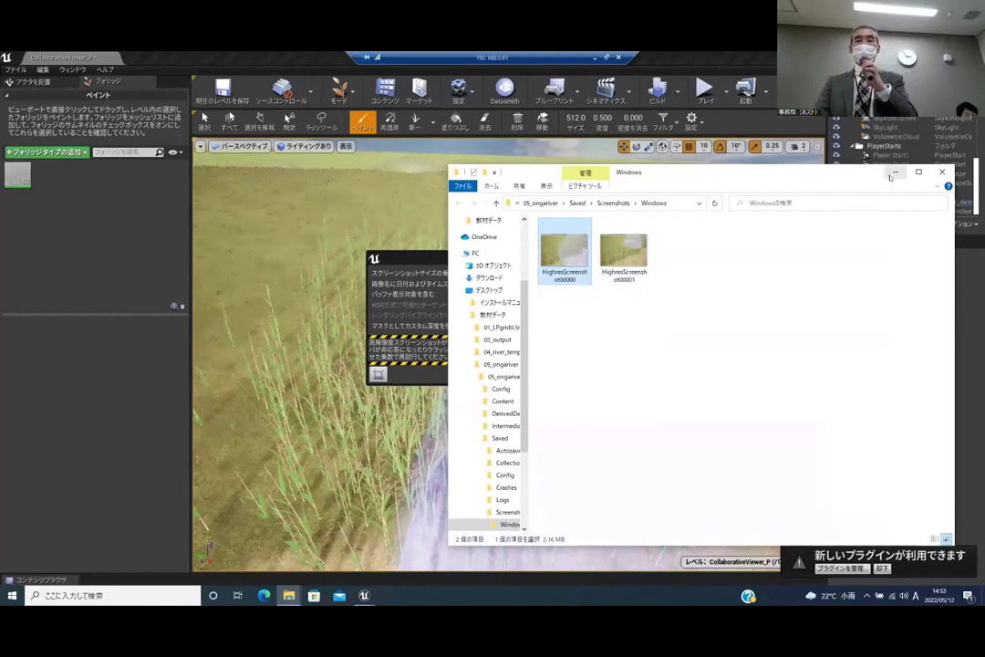
pyautogui.doubleClick(558, 250)
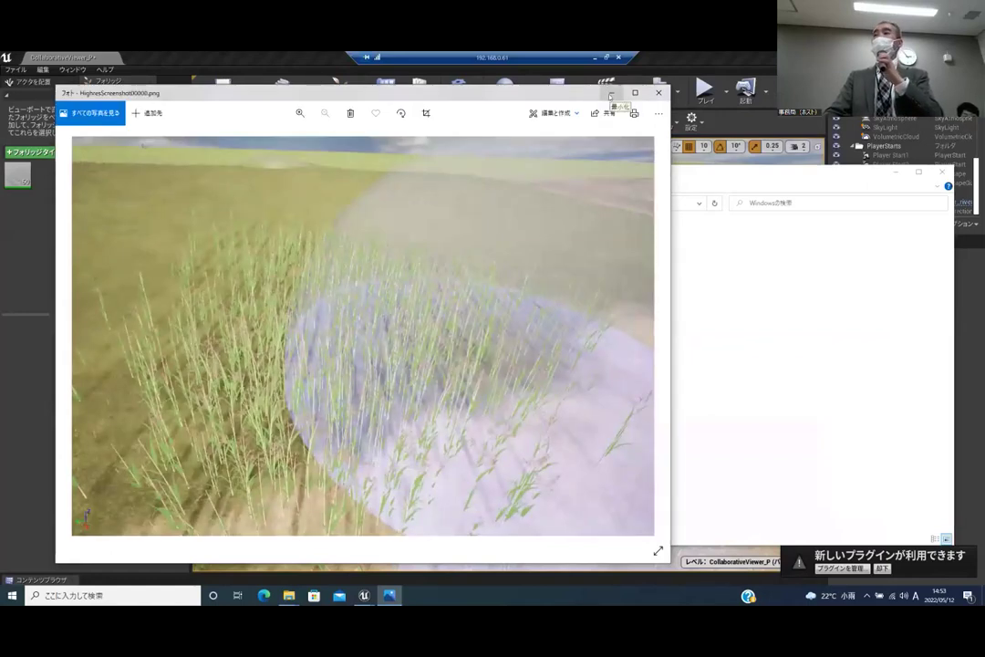
pyautogui.click(610, 94)
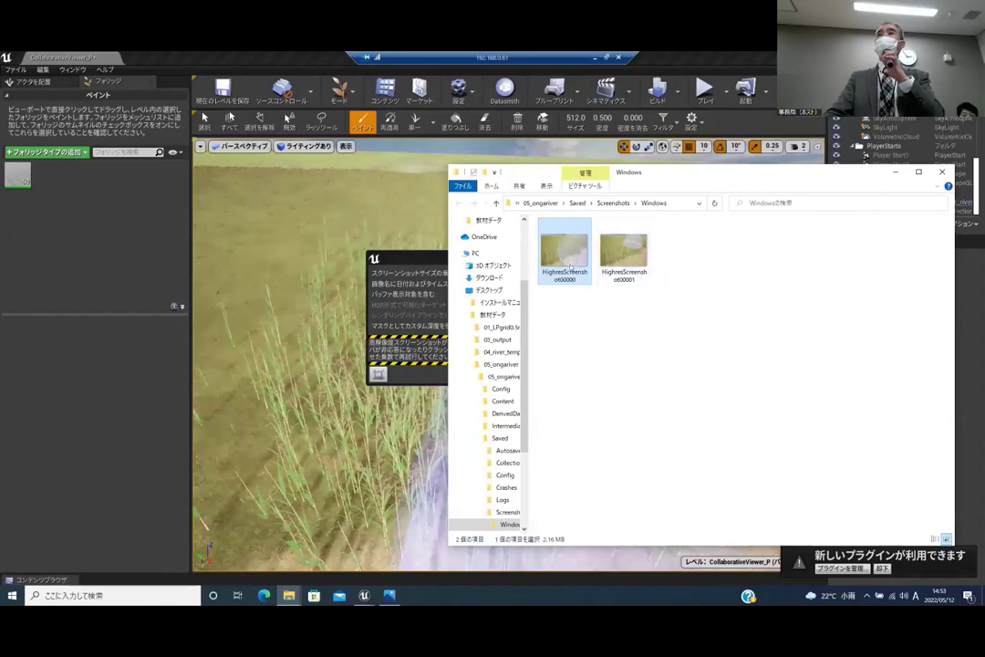
pyautogui.click(389, 596)
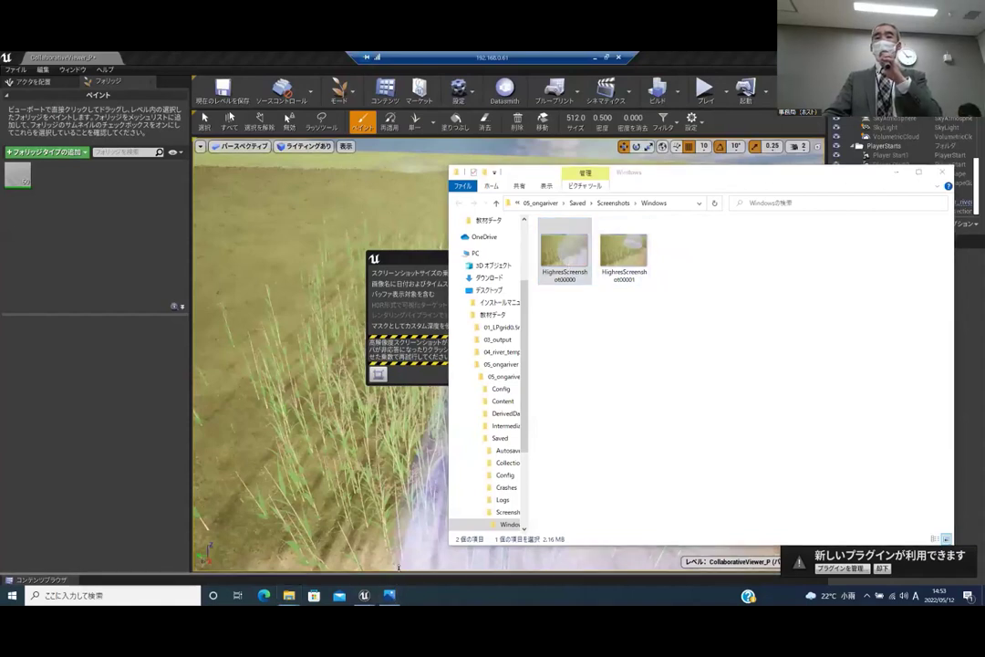
pyautogui.click(389, 594)
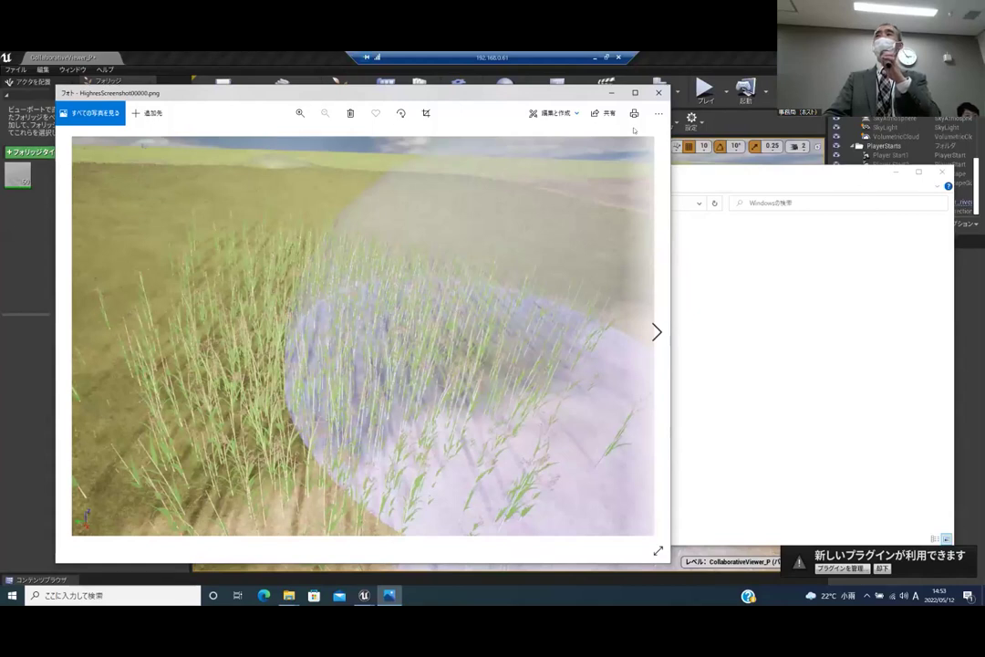
pyautogui.click(611, 92)
pyautogui.click(892, 173)
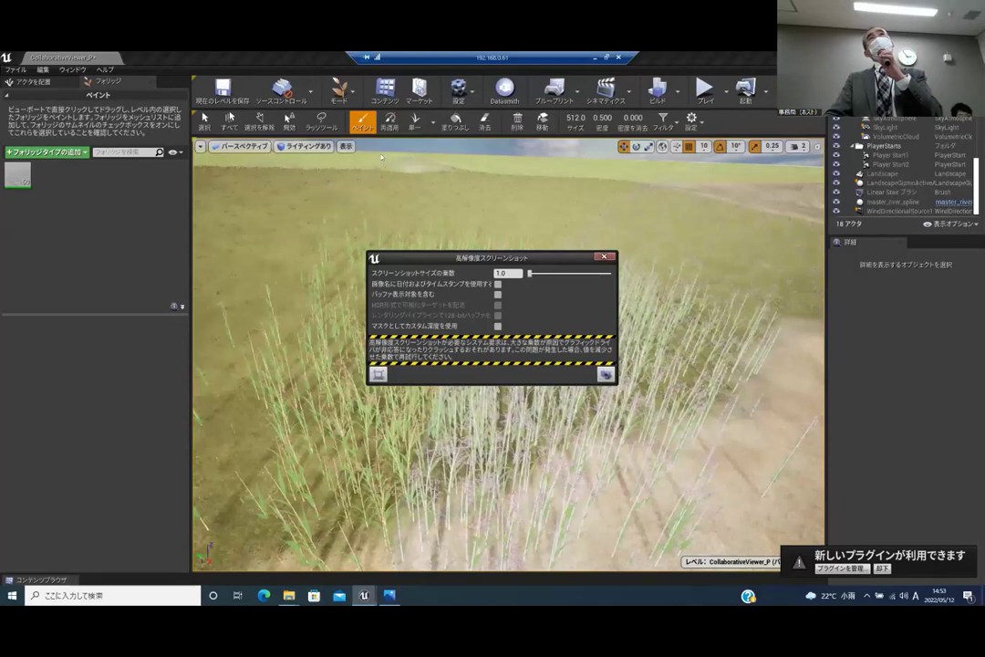
# Leave foliage mode for the selection mode and take a high-resolution screenshot of the reed stand at size multiplier 1.0
pyautogui.click(341, 91)
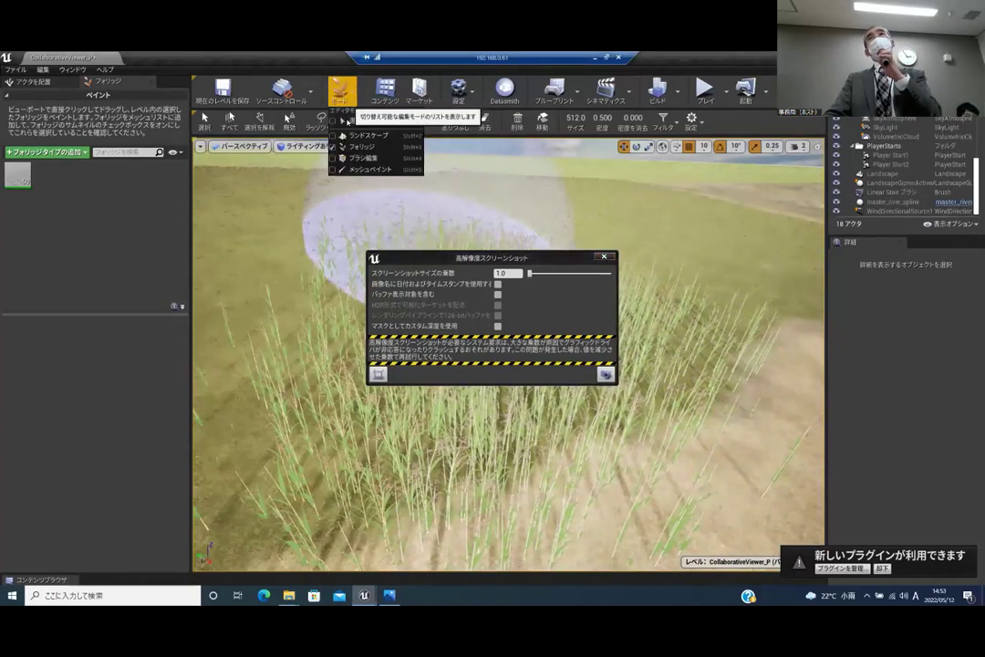
pyautogui.click(360, 121)
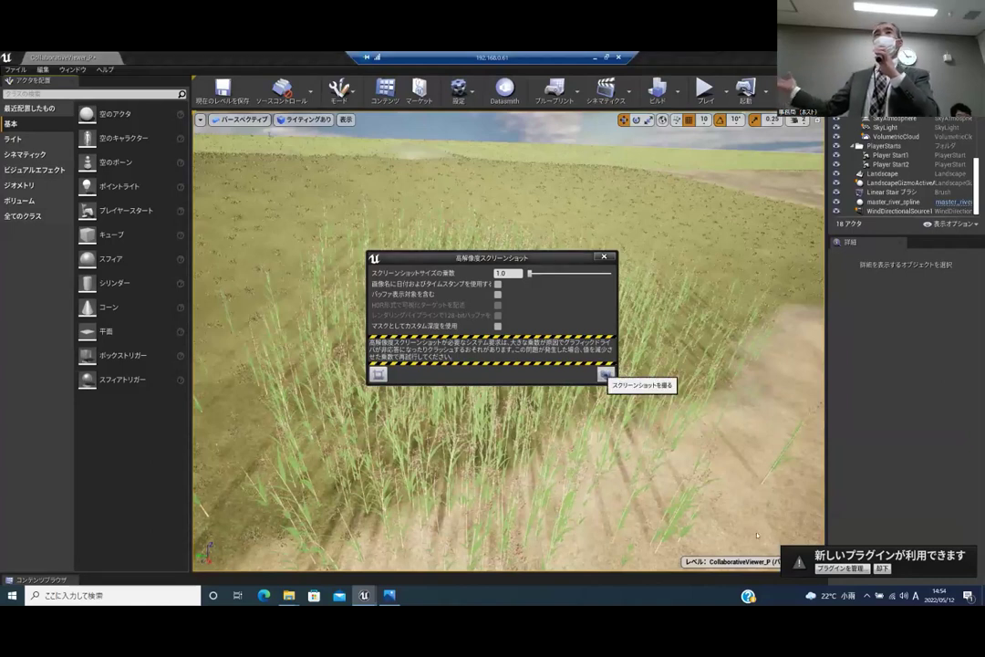
pyautogui.click(605, 374)
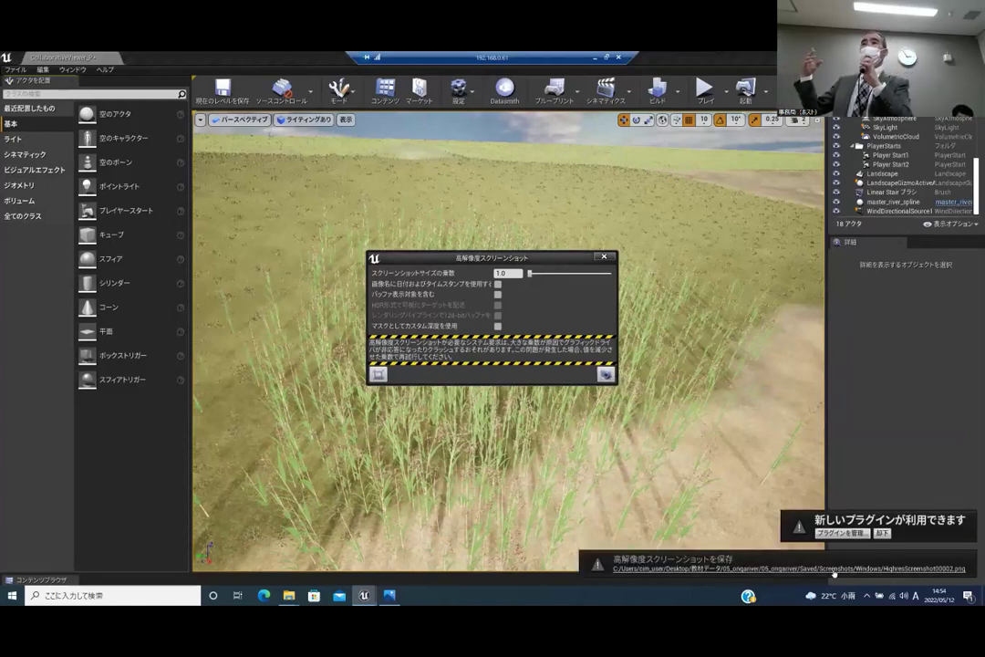
# View the saved image HighresScreenshot00002 from its save folder, then put the windows away and close the high-resolution screenshot dialog
pyautogui.click(832, 569)
pyautogui.doubleClick(680, 284)
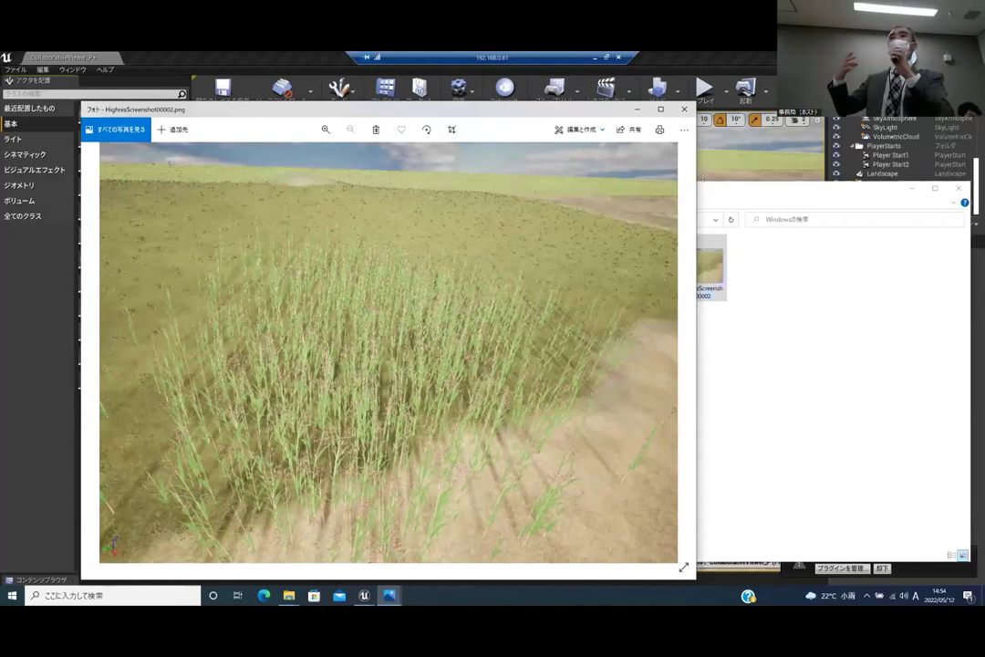
pyautogui.click(684, 109)
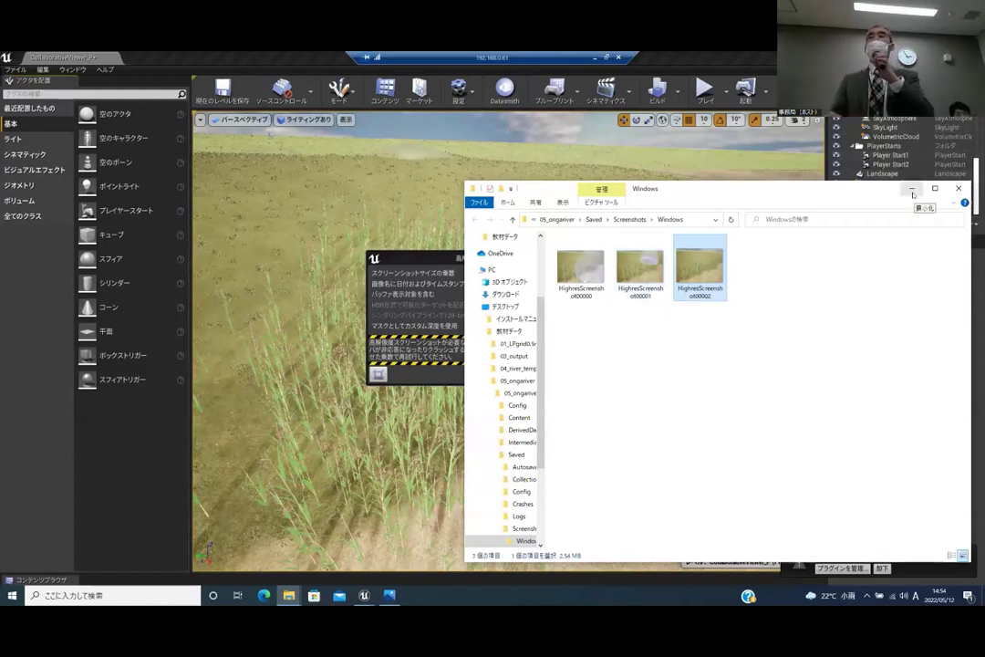
pyautogui.click(910, 190)
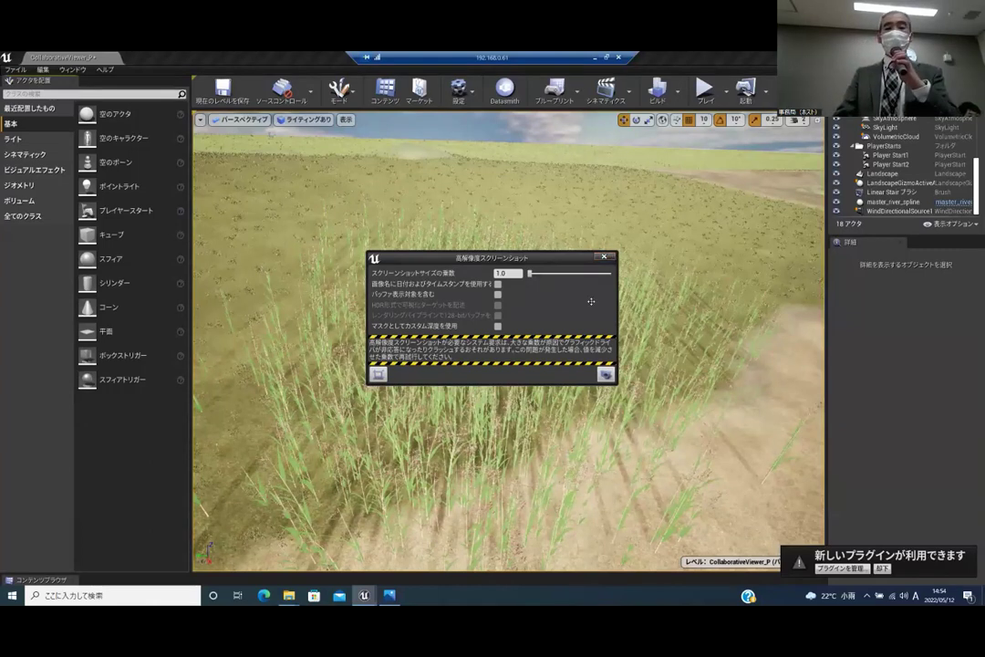
pyautogui.click(604, 257)
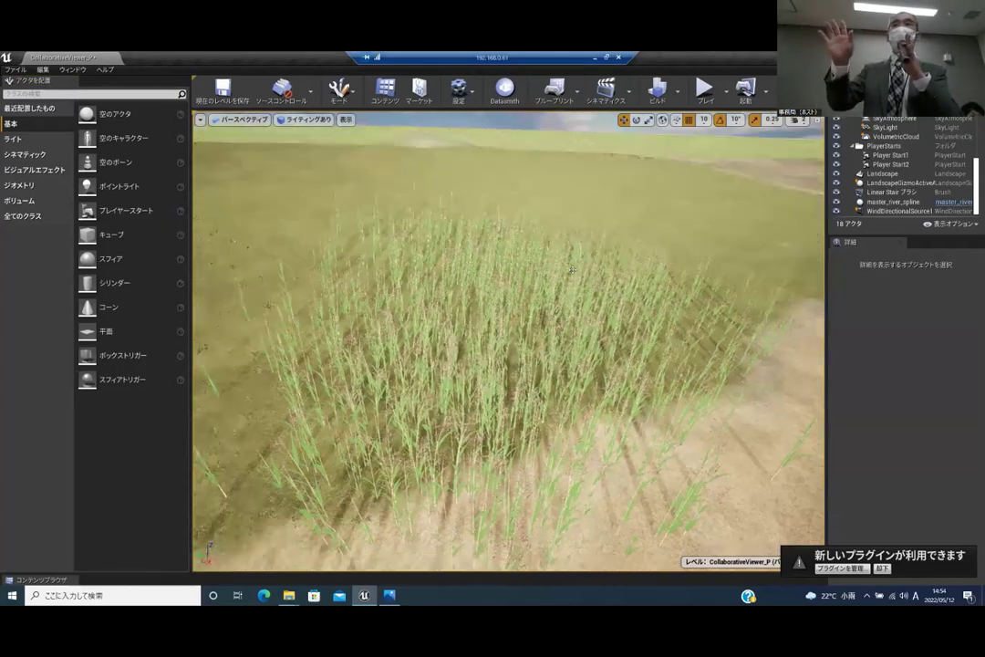
# Look over the painted reed stand and the sand bank down to the river's edge
pyautogui.moveTo(562, 306); pyautogui.dragTo(562, 383, button='right')
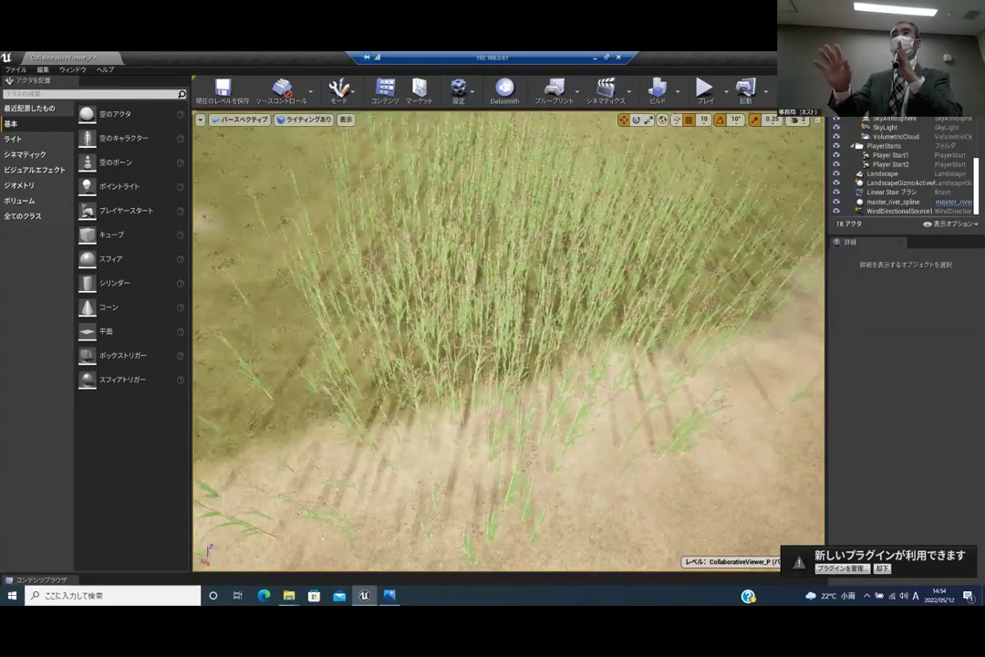
pyautogui.moveTo(563, 306); pyautogui.dragTo(620, 234, button='right')
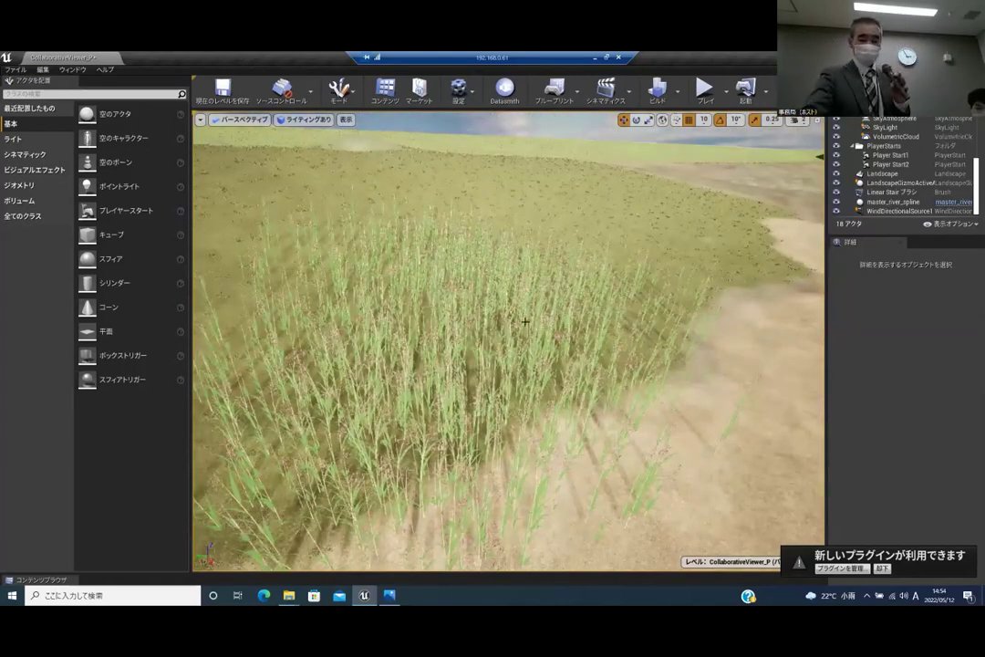
pyautogui.moveTo(525, 321); pyautogui.dragTo(584, 315, button='right')
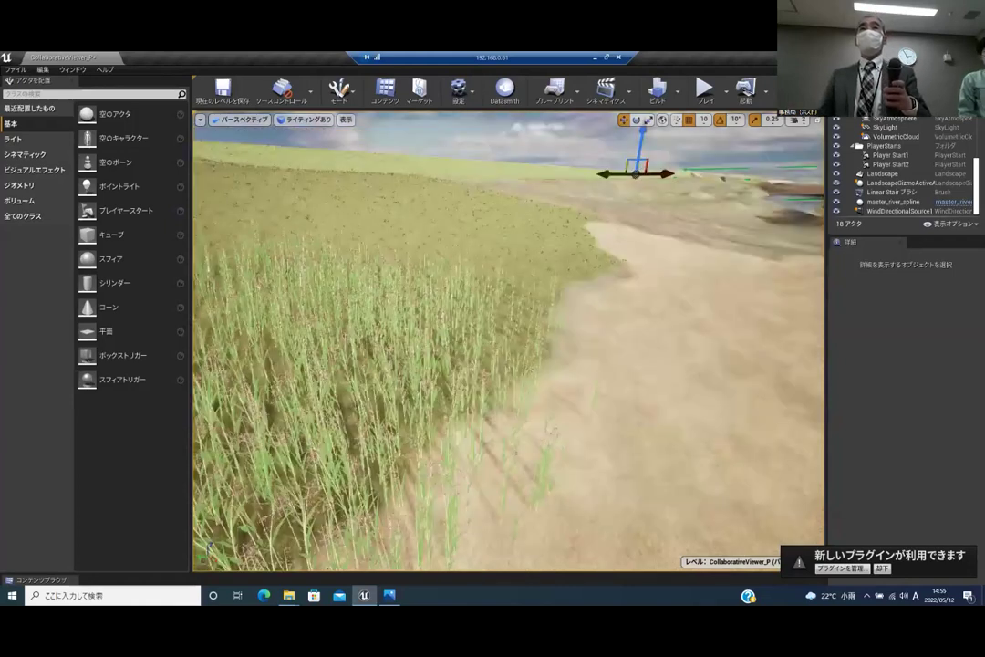
pyautogui.moveTo(517, 321); pyautogui.dragTo(566, 314, button='right')
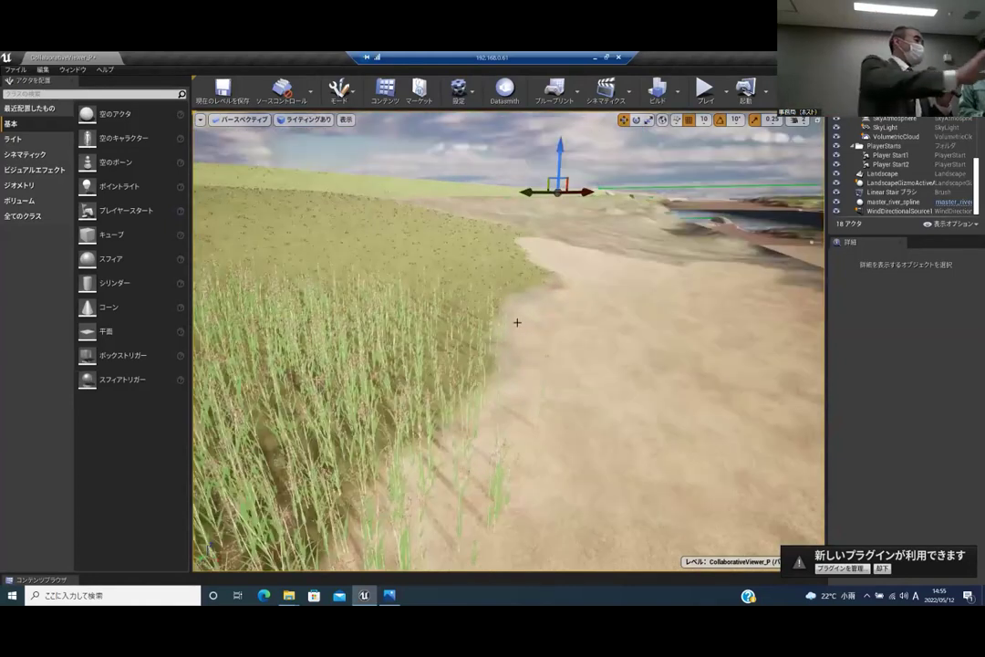
pyautogui.moveTo(517, 322); pyautogui.dragTo(533, 335, button='right')
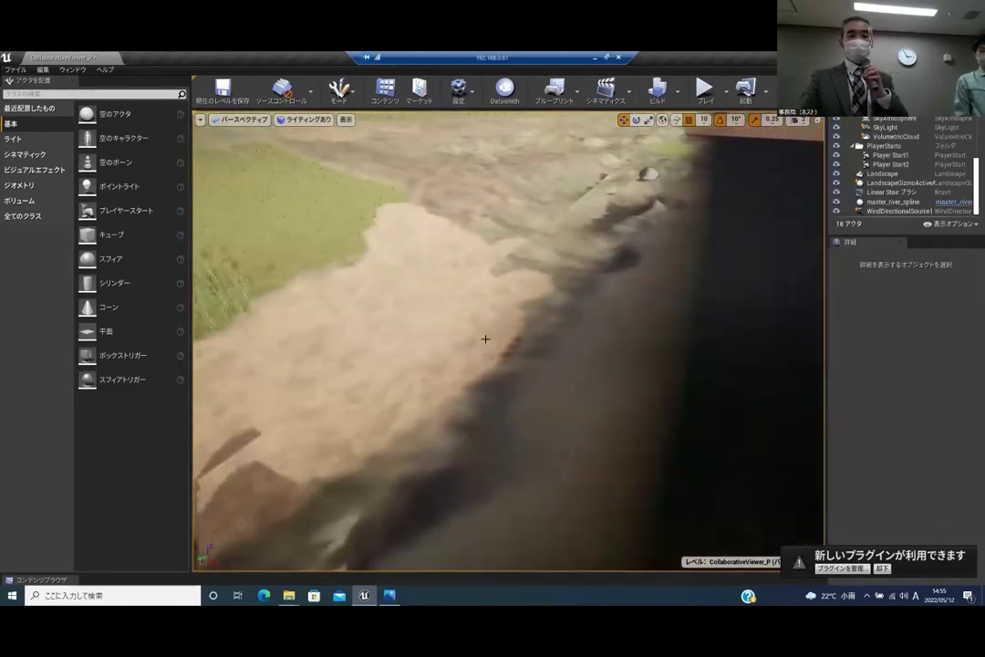
pyautogui.moveTo(710, 295); pyautogui.dragTo(775, 296, button='right')
# Select master_river_spline and examine the river surface along the bank up to the spline's far end point
pyautogui.click(894, 202)
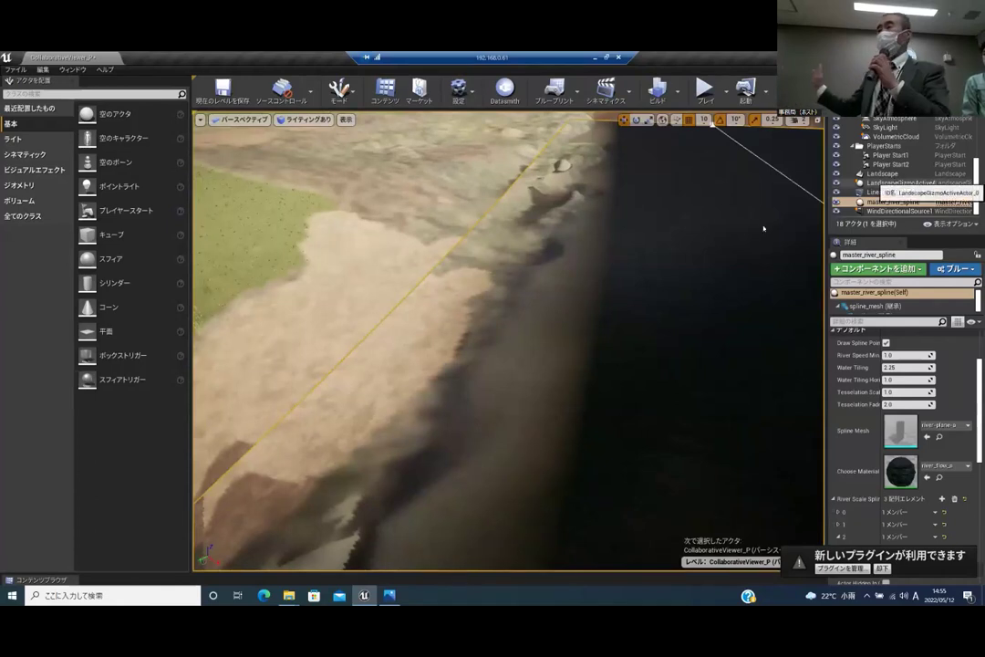
pyautogui.moveTo(638, 329); pyautogui.dragTo(705, 314, button='right')
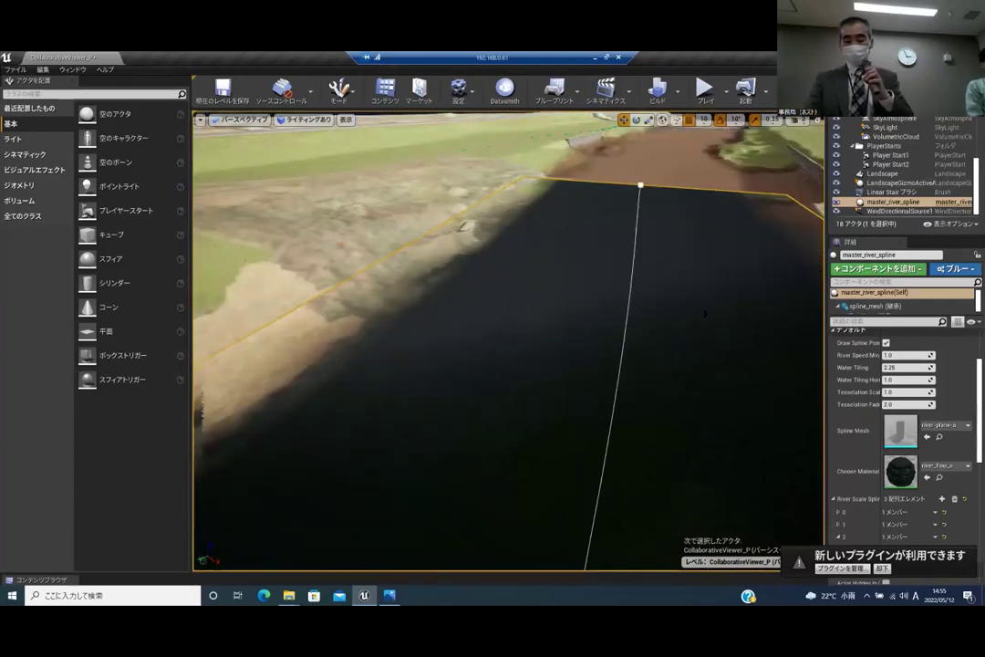
pyautogui.moveTo(575, 354); pyautogui.dragTo(574, 354, button='right')
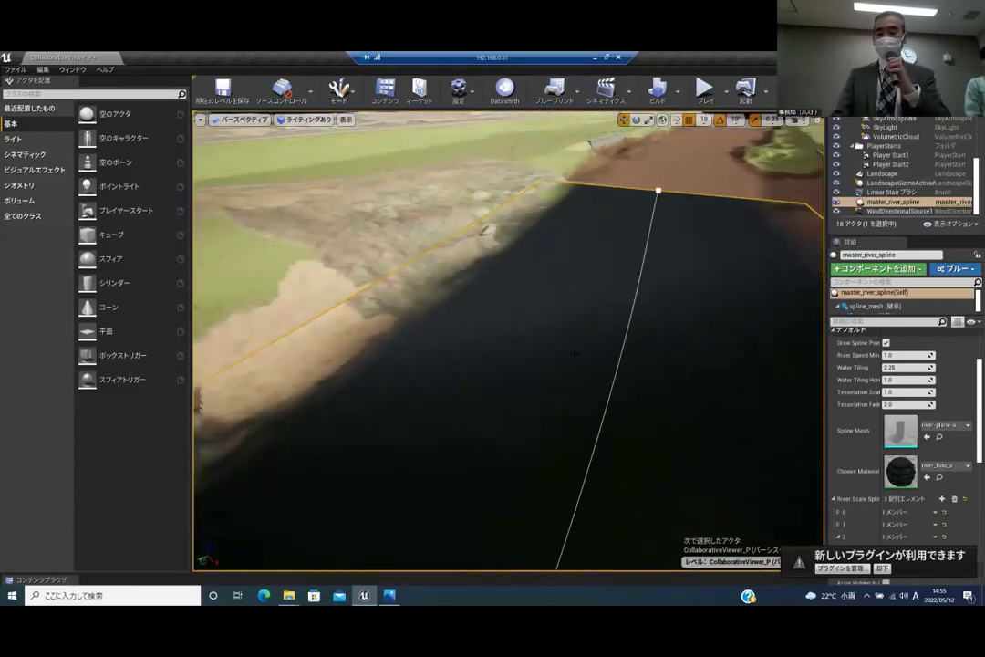
pyautogui.moveTo(542, 263); pyautogui.dragTo(457, 297, button='right')
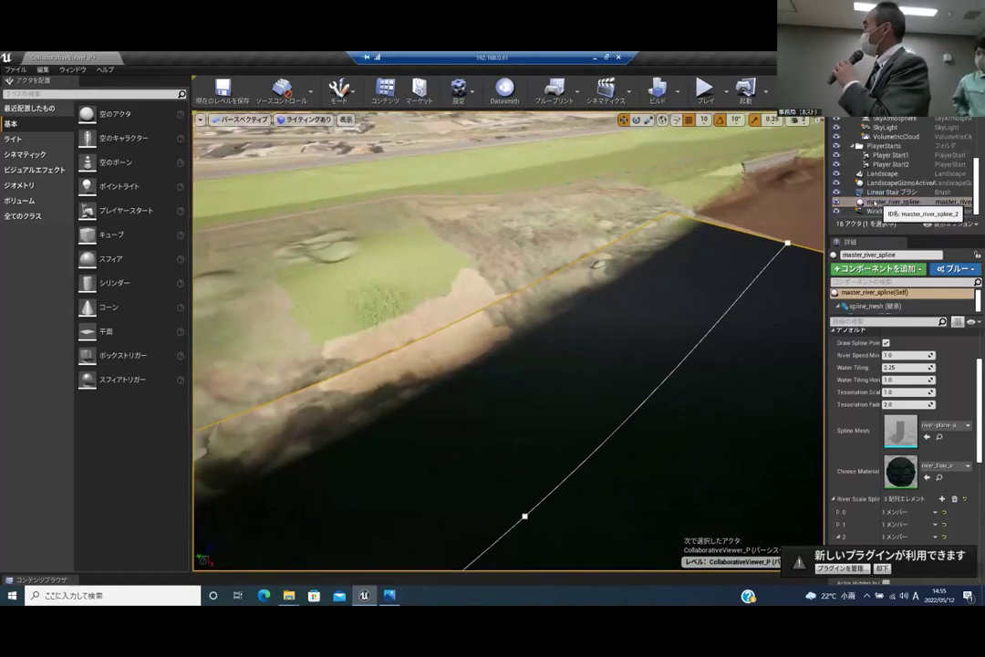
pyautogui.click(869, 201)
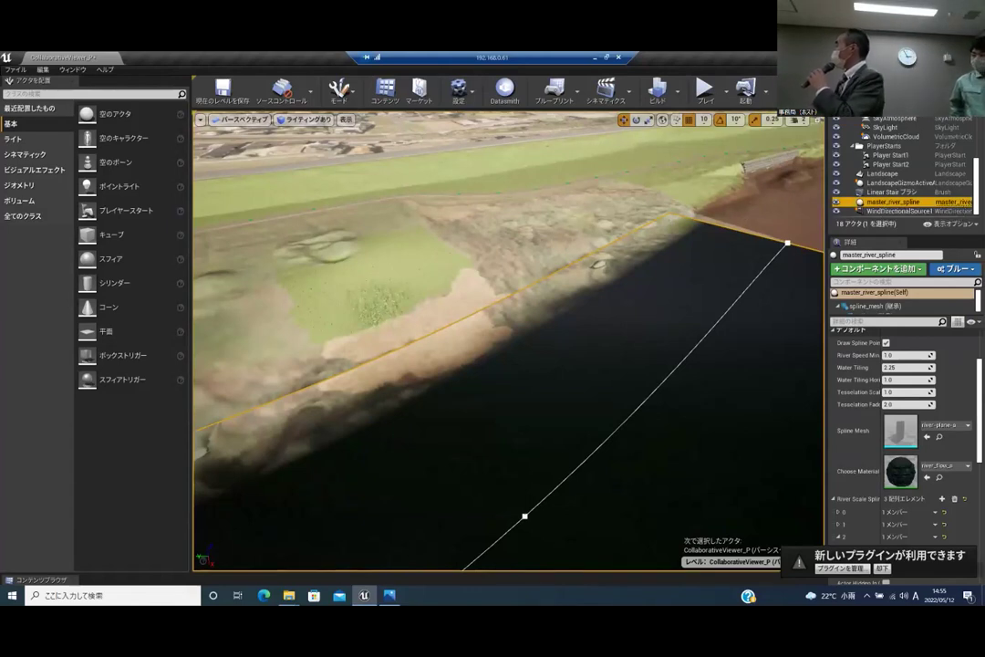
pyautogui.moveTo(508, 341); pyautogui.dragTo(613, 265, button='right')
pyautogui.moveTo(500, 263); pyautogui.dragTo(547, 243, button='right')
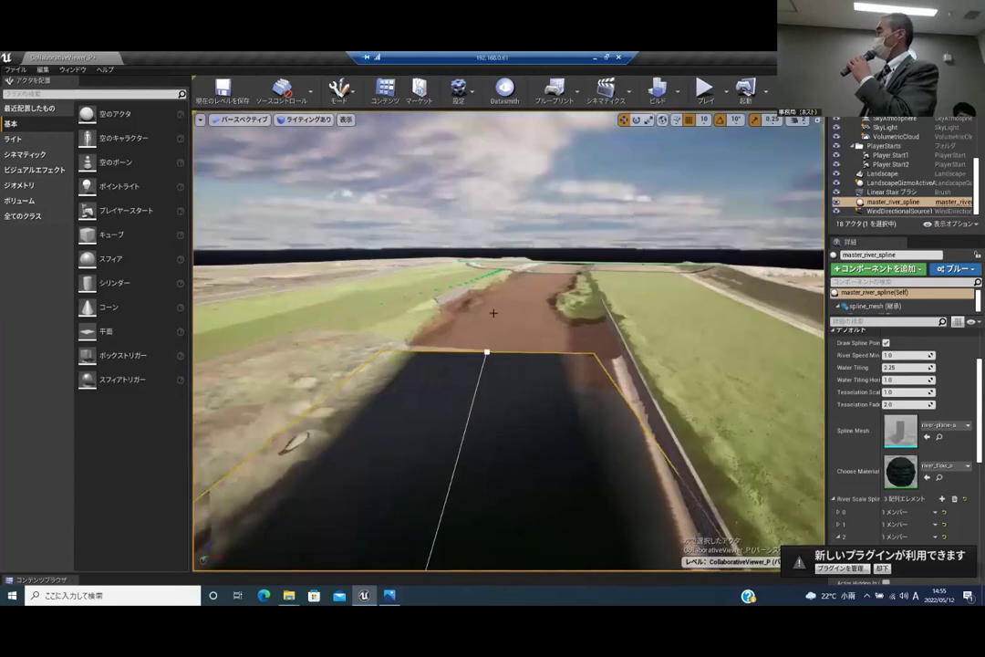
pyautogui.moveTo(416, 264); pyautogui.dragTo(498, 310, button='right')
pyautogui.click(499, 318)
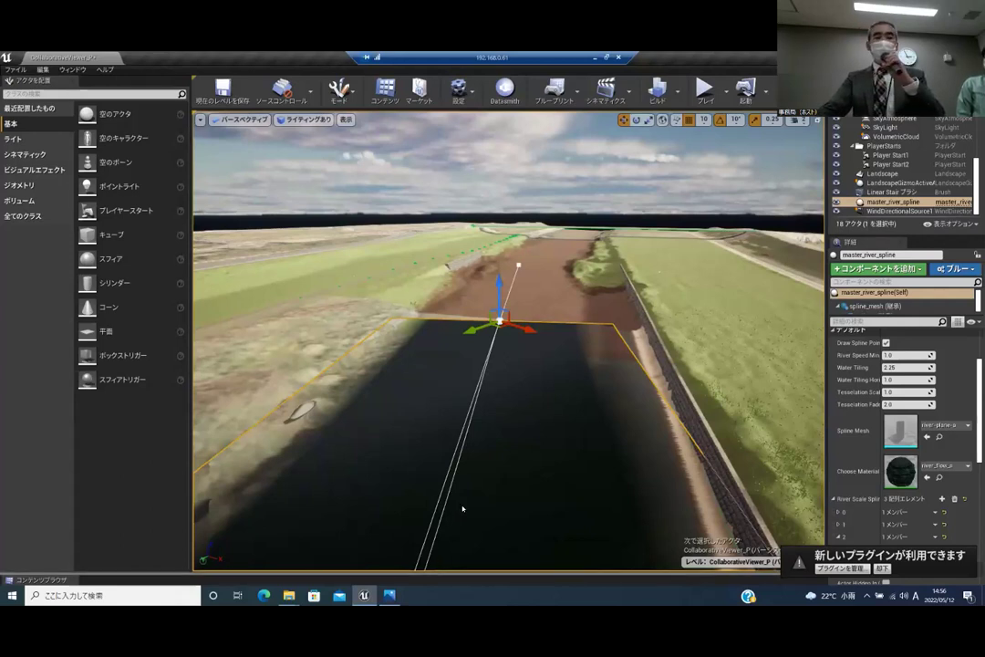
# Expand the content browser below the viewport and delete the master_river_spline actor from the level
pyautogui.moveTo(462, 573); pyautogui.dragTo(462, 510)
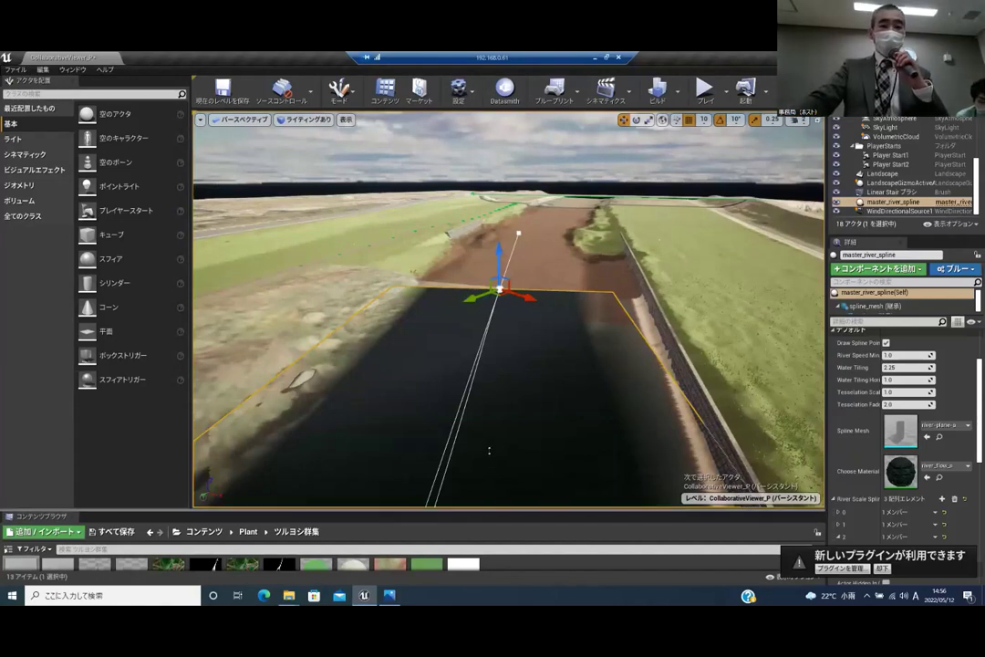
pyautogui.moveTo(584, 509); pyautogui.dragTo(583, 453)
pyautogui.click(903, 203)
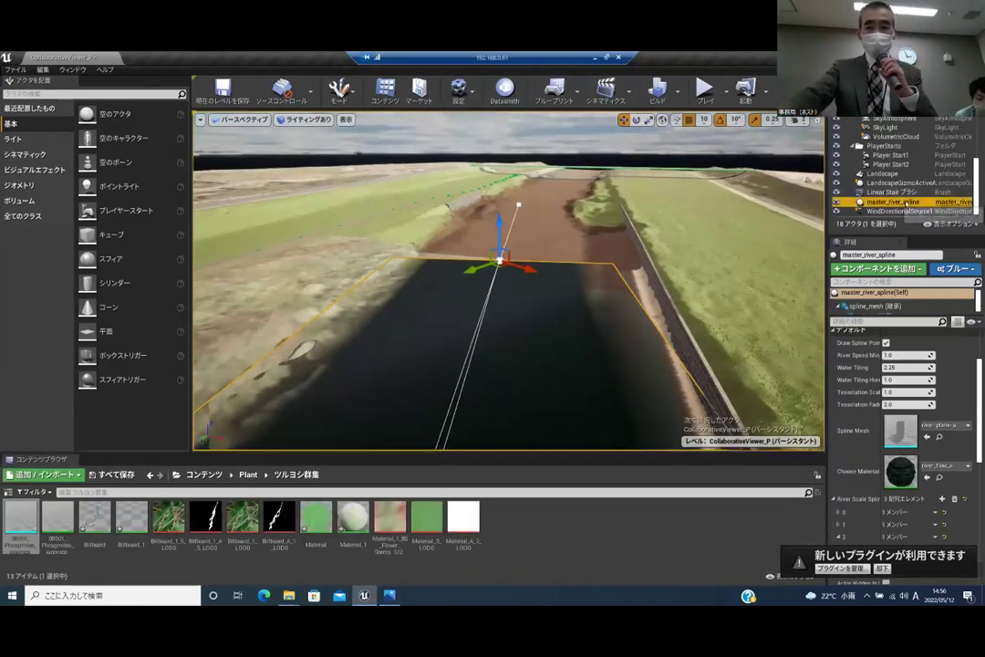
pyautogui.press('Delete')
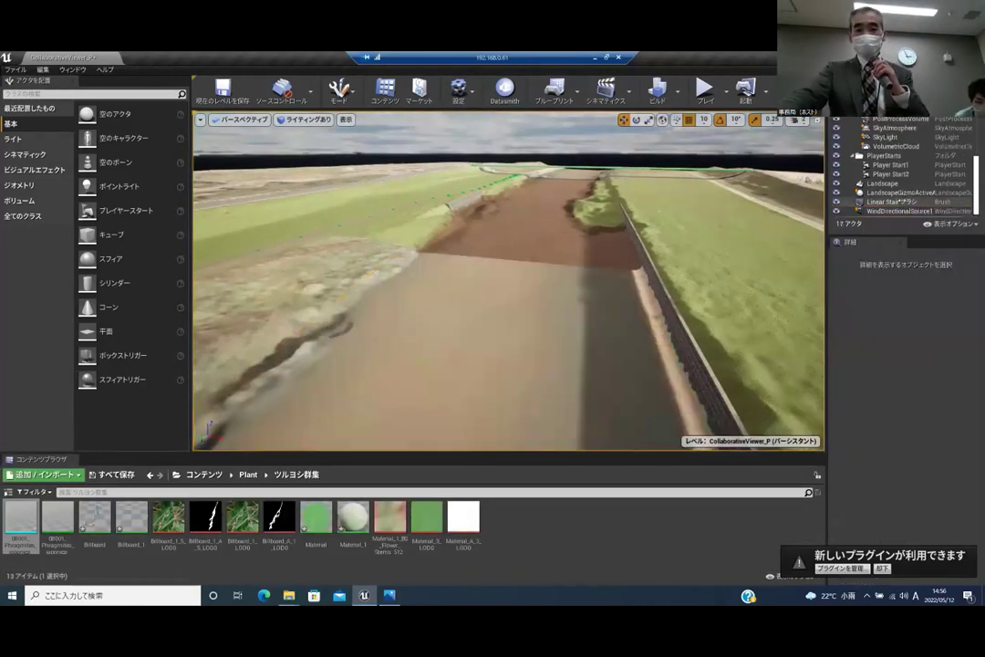
# Place the master_river_spline blueprint from ProceduralNaturePack > Spline_BluePrints on the downstream part of the empty riverbed
pyautogui.moveTo(659, 211); pyautogui.dragTo(447, 311, button='right')
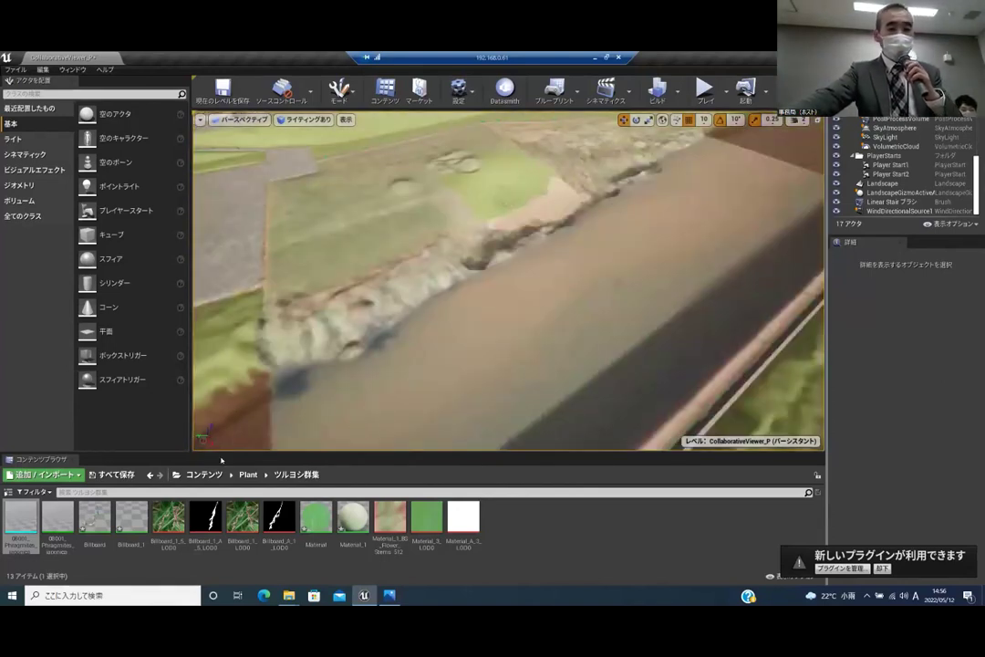
pyautogui.click(198, 474)
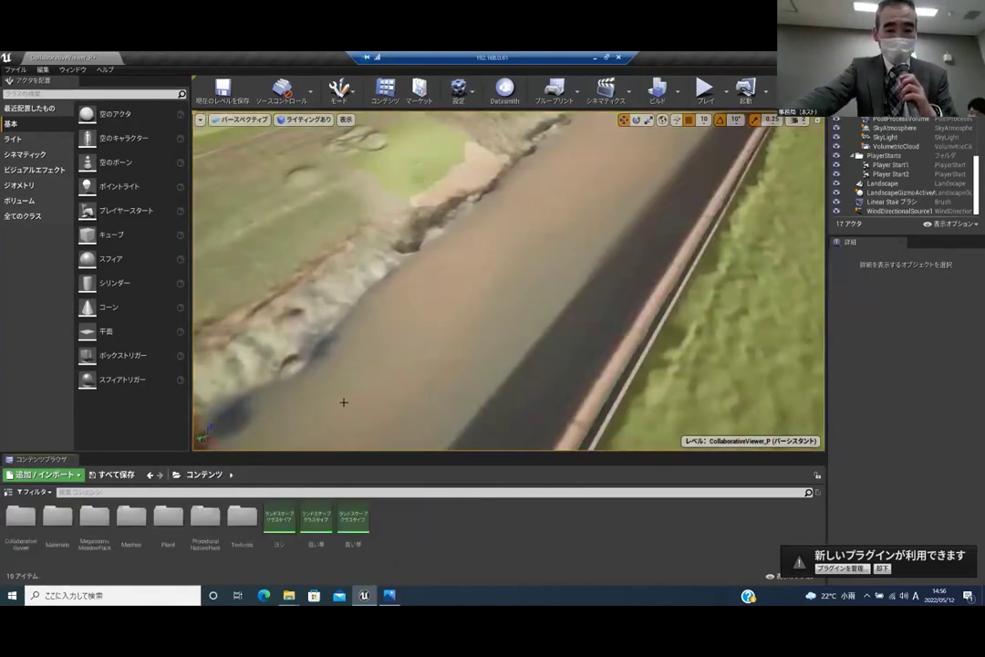
pyautogui.doubleClick(199, 521)
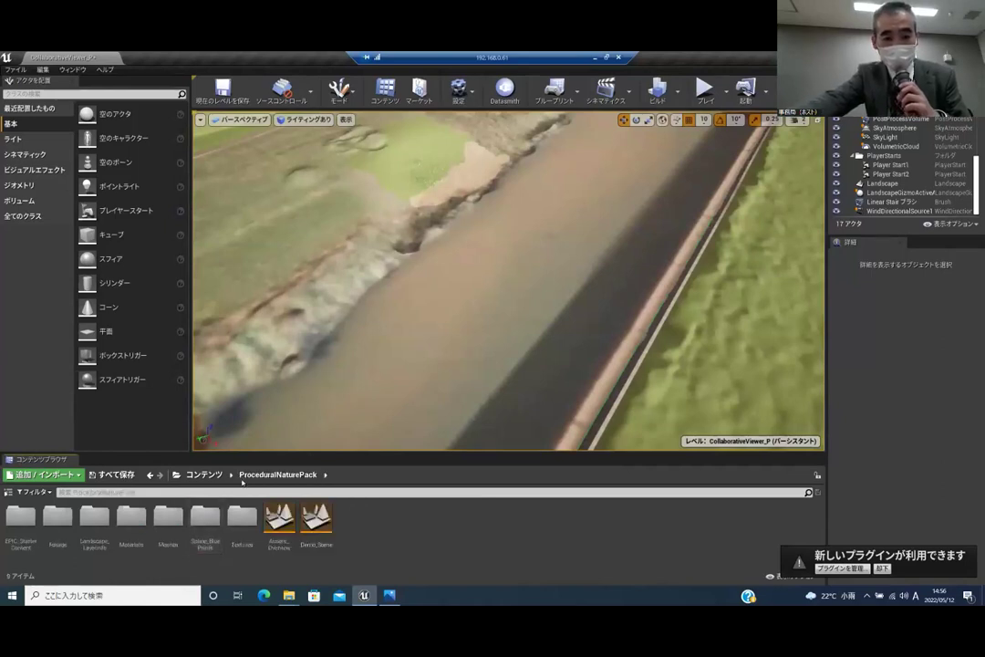
pyautogui.doubleClick(205, 513)
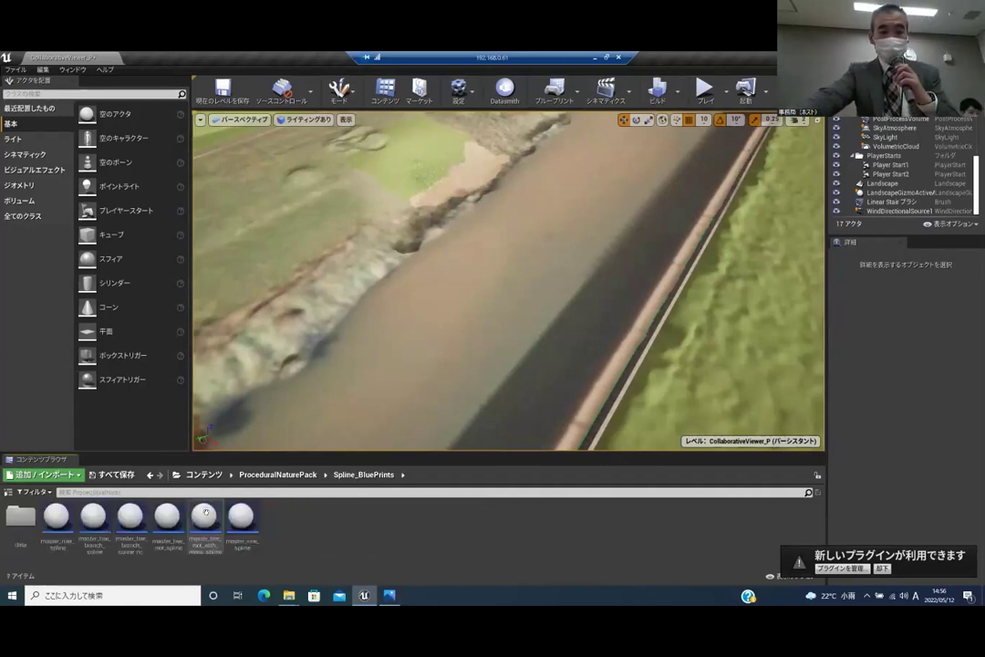
pyautogui.click(50, 517)
pyautogui.moveTo(80, 498); pyautogui.dragTo(390, 432)
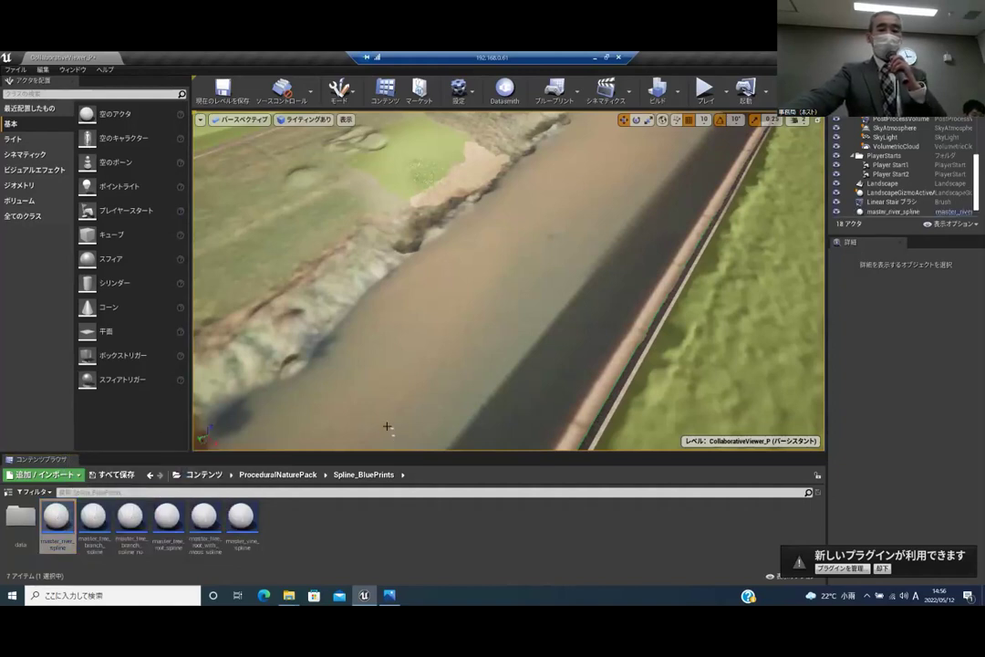
pyautogui.moveTo(387, 426); pyautogui.dragTo(389, 428)
# Raise the newly placed master_river_spline slightly so that its short surface piece sits above the riverbed
pyautogui.moveTo(508, 280); pyautogui.dragTo(497, 390, button='right')
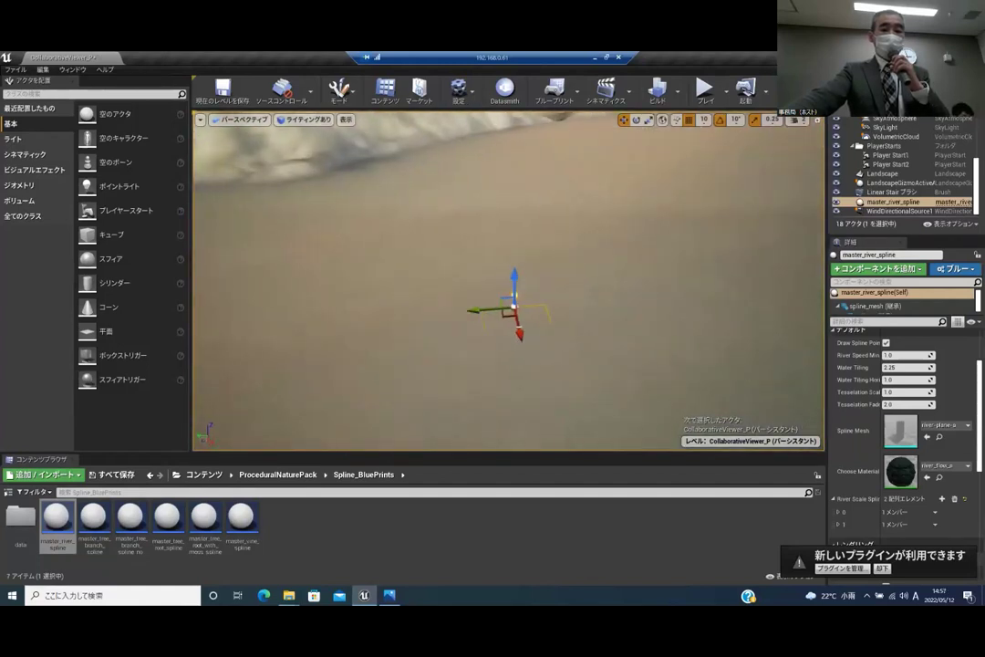
pyautogui.click(498, 294)
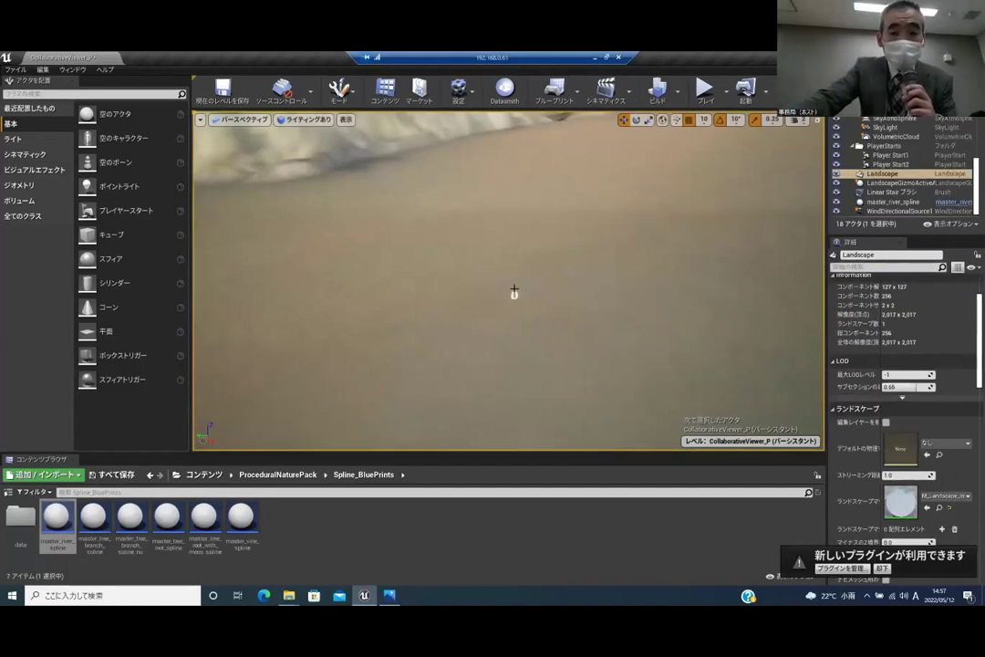
pyautogui.click(513, 294)
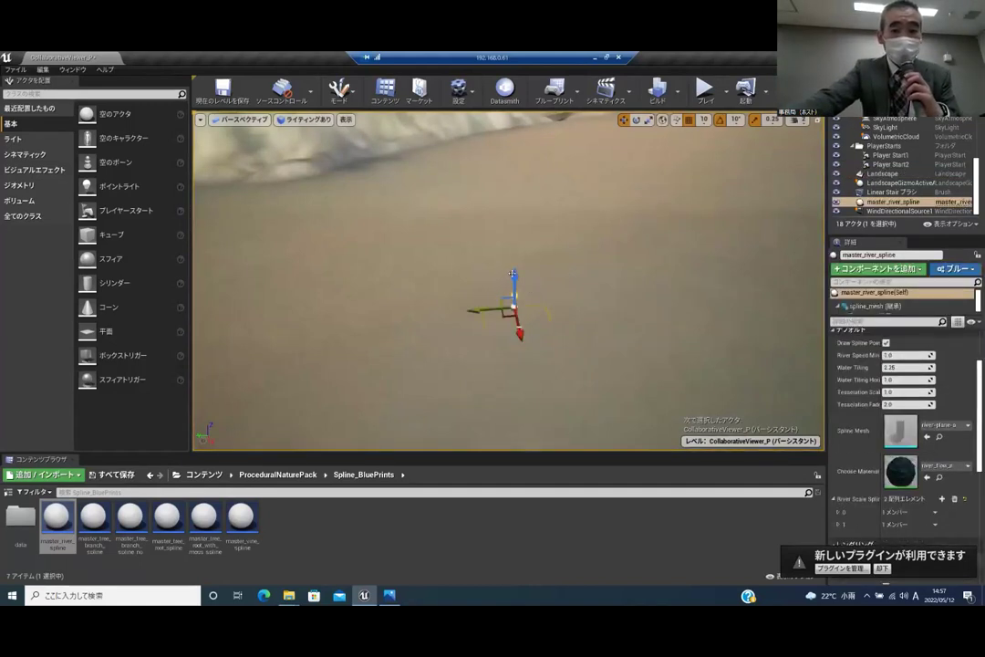
pyautogui.moveTo(514, 279); pyautogui.dragTo(515, 267)
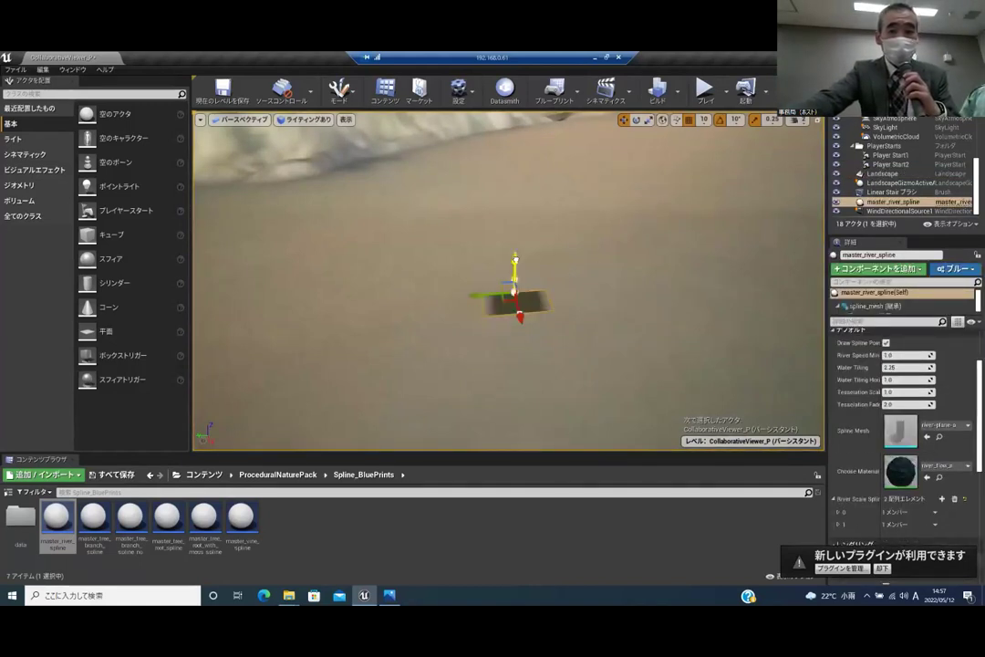
pyautogui.click(514, 314)
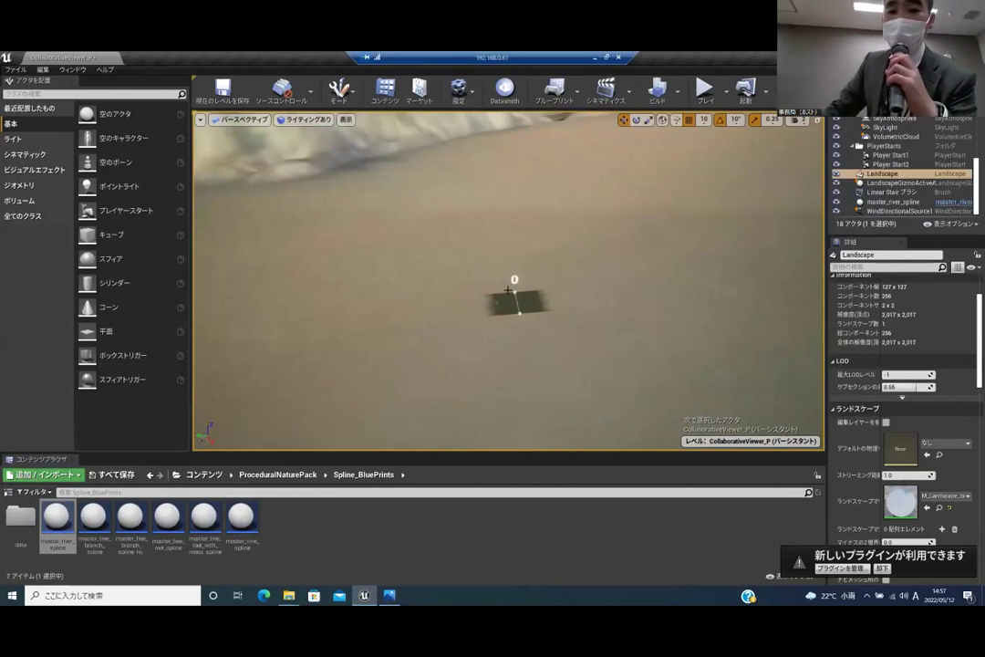
pyautogui.click(513, 294)
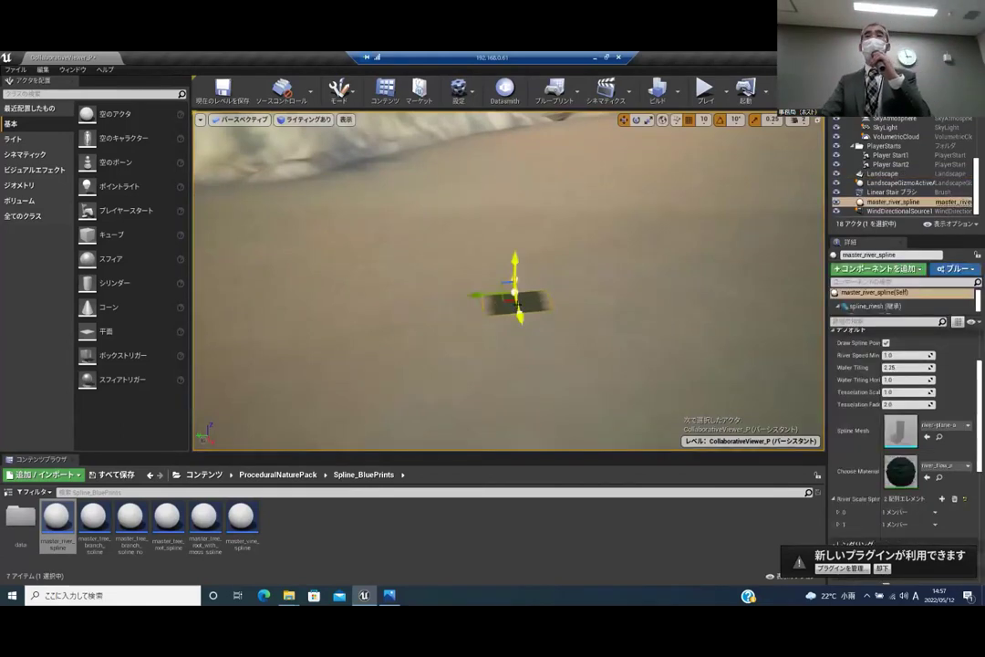
pyautogui.click(553, 266)
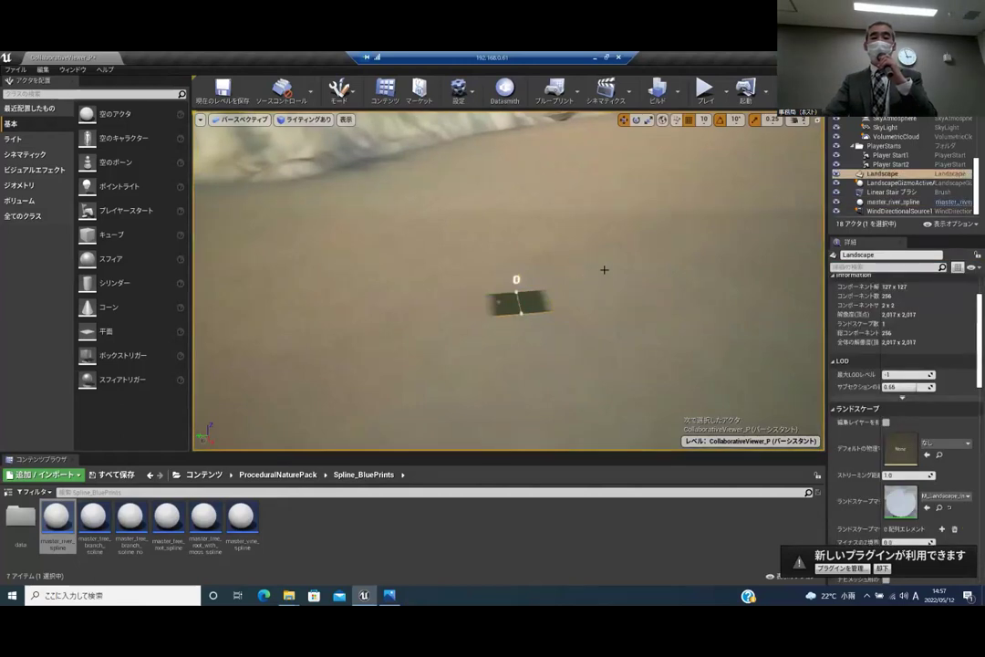
# Rotate the master_river_spline actor about its vertical axis so the short surface piece points along the river channel
pyautogui.moveTo(566, 279); pyautogui.dragTo(532, 302, button='right')
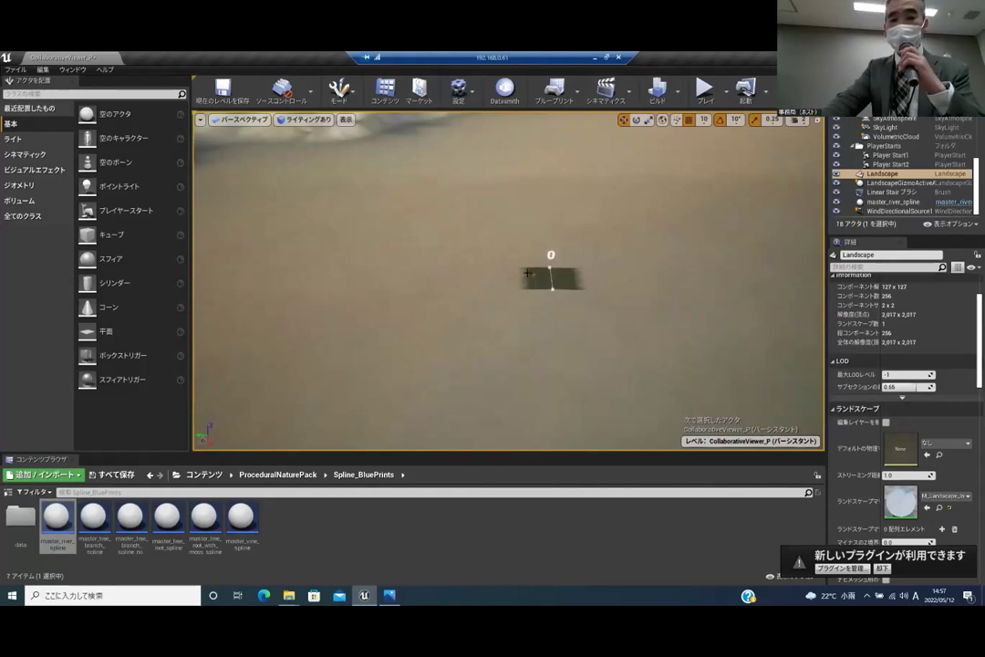
pyautogui.click(527, 271)
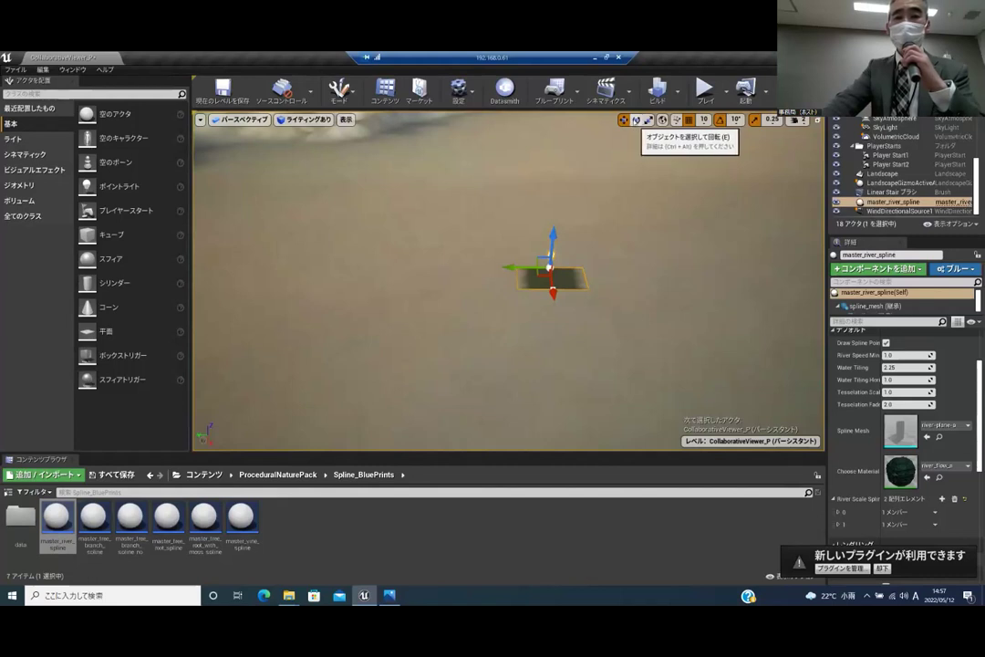
pyautogui.click(636, 120)
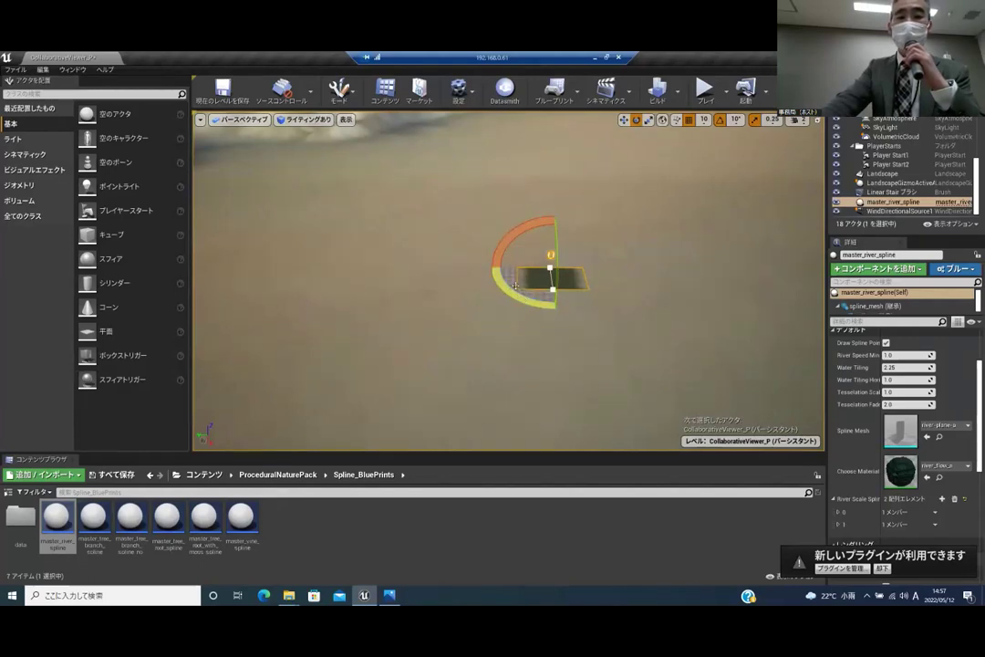
pyautogui.moveTo(512, 294); pyautogui.dragTo(585, 237)
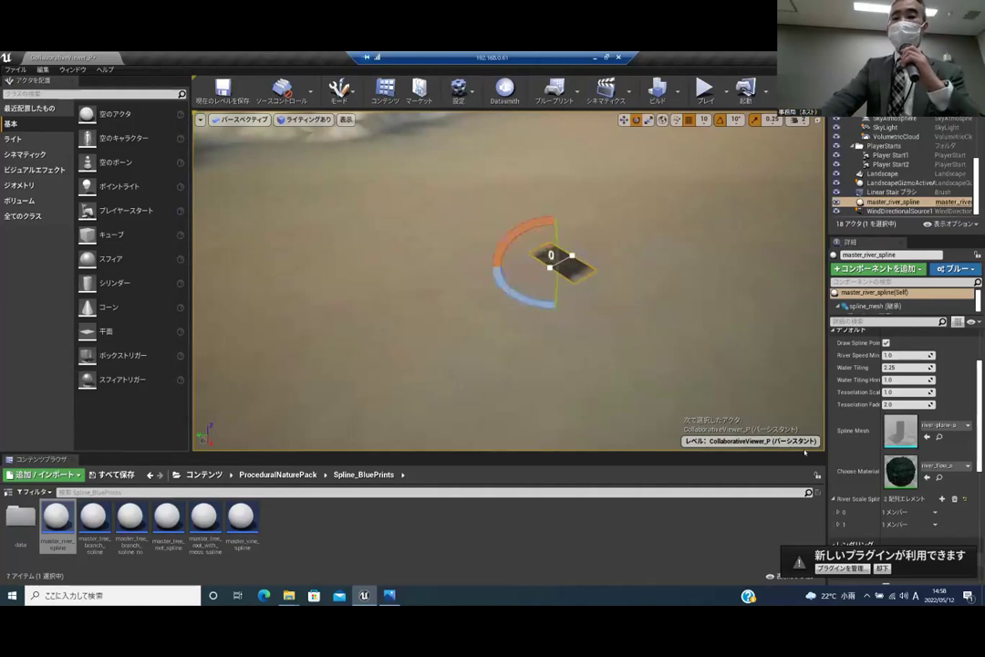
pyautogui.moveTo(585, 237); pyautogui.dragTo(638, 314, button='right')
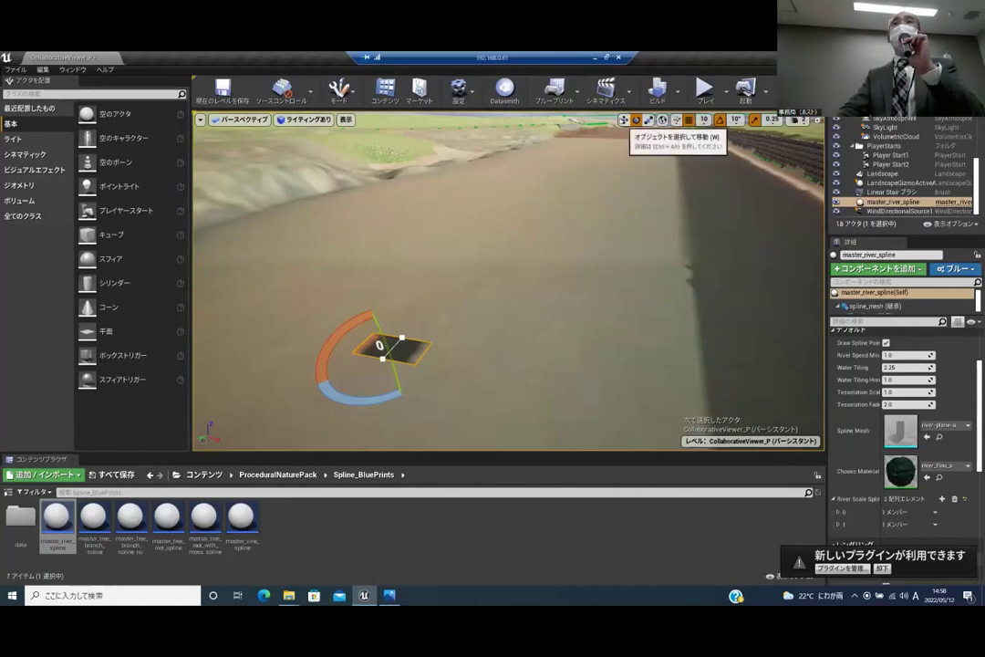
# Switch to the move tool and select the spline's second point, viewing it against the channel it has to follow
pyautogui.click(623, 119)
pyautogui.moveTo(486, 323)
pyautogui.mouseDown(button='right')
pyautogui.moveTo(383, 436)
pyautogui.moveTo(486, 323)
pyautogui.moveTo(518, 319)
pyautogui.moveTo(507, 308)
pyautogui.moveTo(486, 322)
pyautogui.mouseUp(button='right')
pyautogui.press('s')
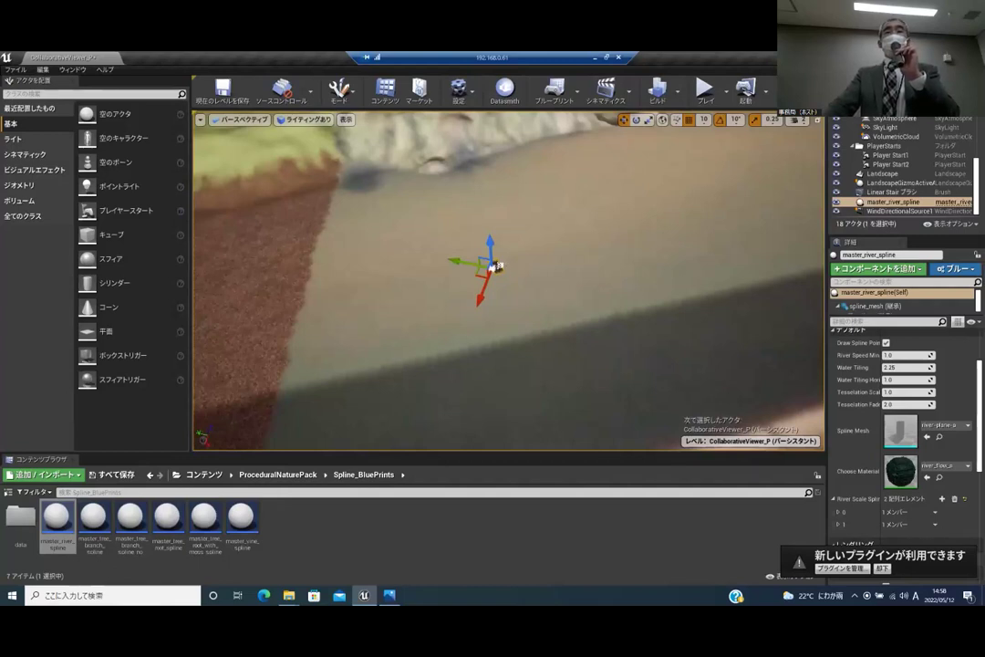
pyautogui.click(498, 266)
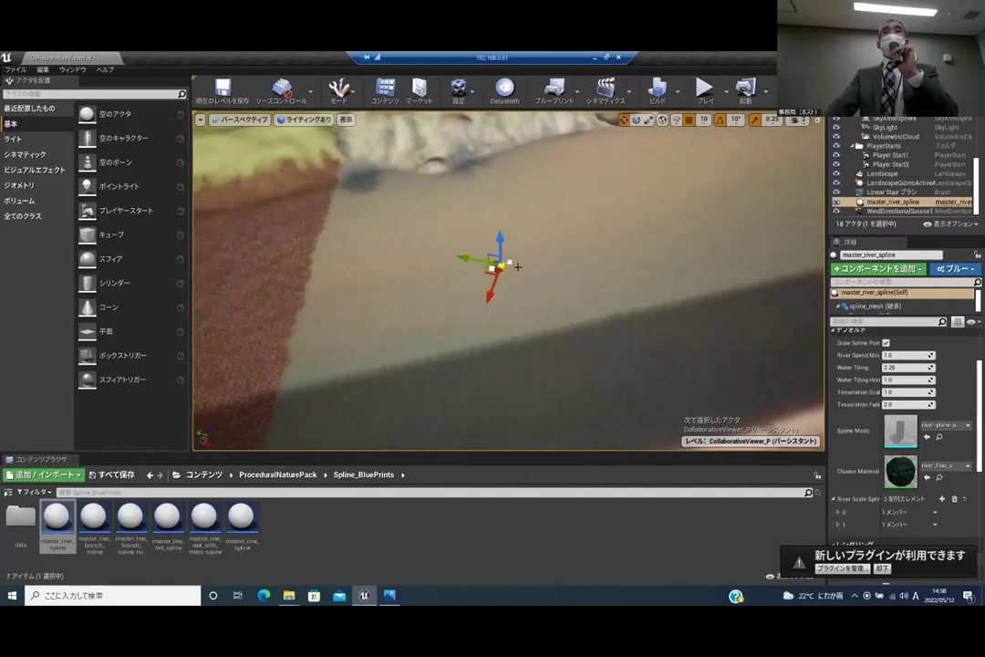
pyautogui.moveTo(498, 265); pyautogui.dragTo(597, 148, button='right')
pyautogui.moveTo(483, 291); pyautogui.dragTo(516, 293, button='right')
pyautogui.scroll(-2, 483, 324)
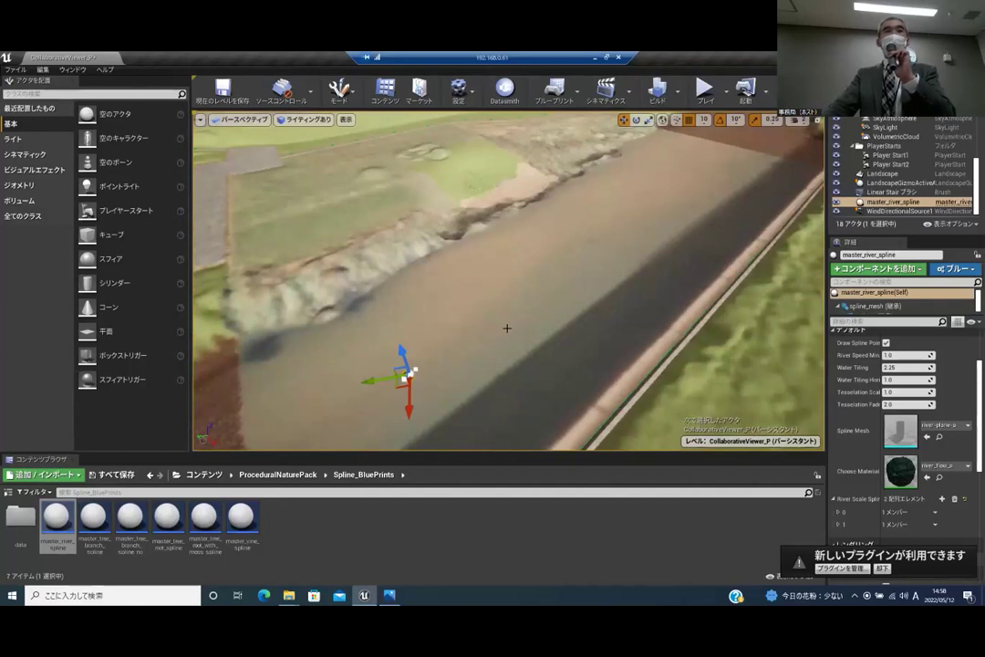
pyautogui.moveTo(508, 327); pyautogui.dragTo(540, 298, button='right')
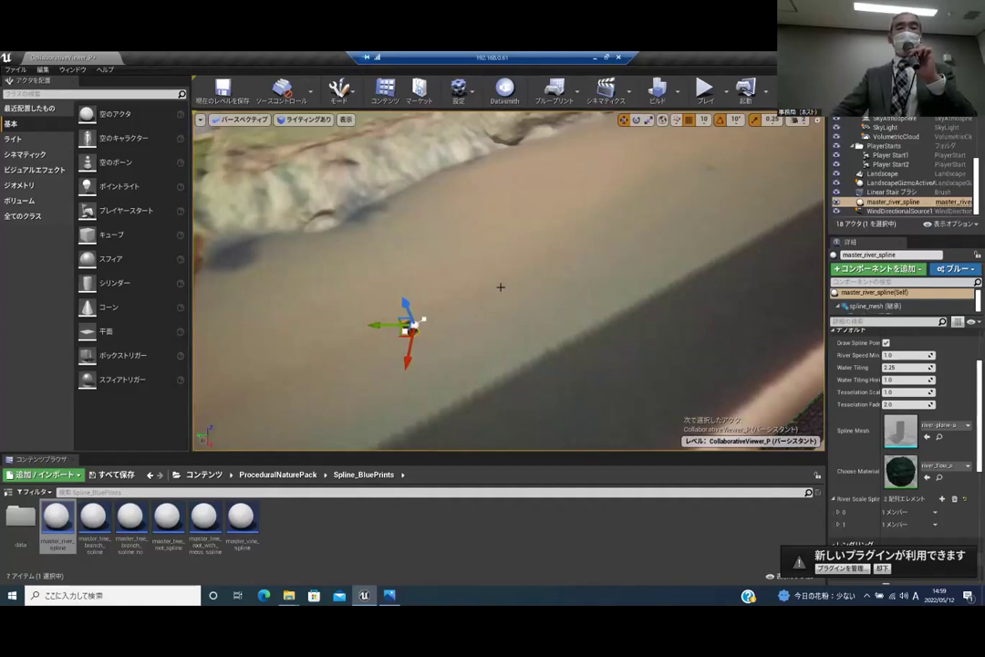
pyautogui.moveTo(480, 310); pyautogui.dragTo(409, 345, button='right')
pyautogui.press('w')
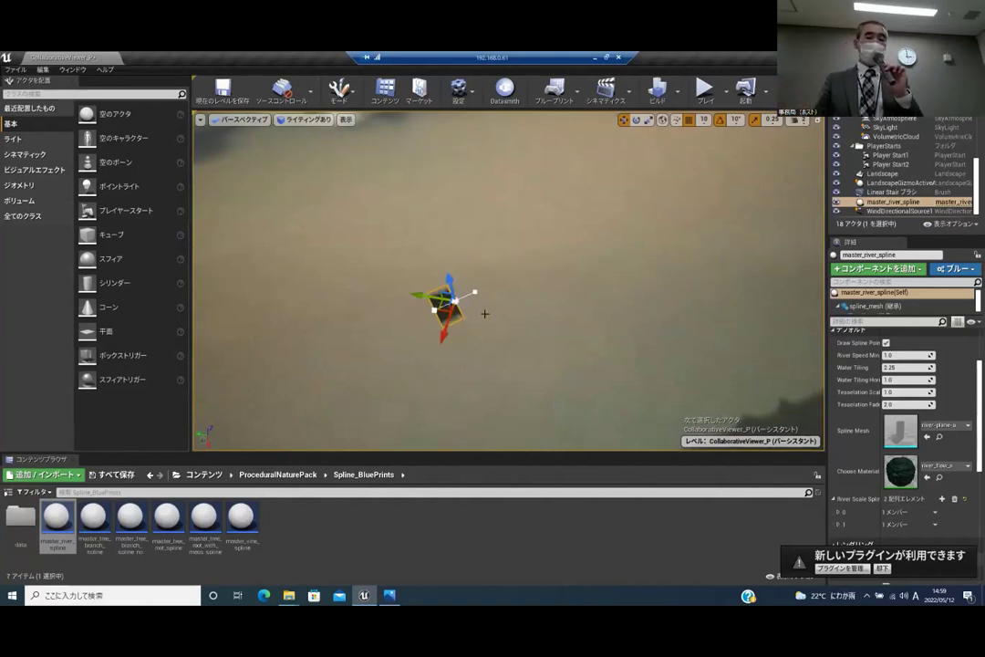
# Reselect the spline's end point and move it along the channel to stretch the narrow river strip
pyautogui.click(578, 330)
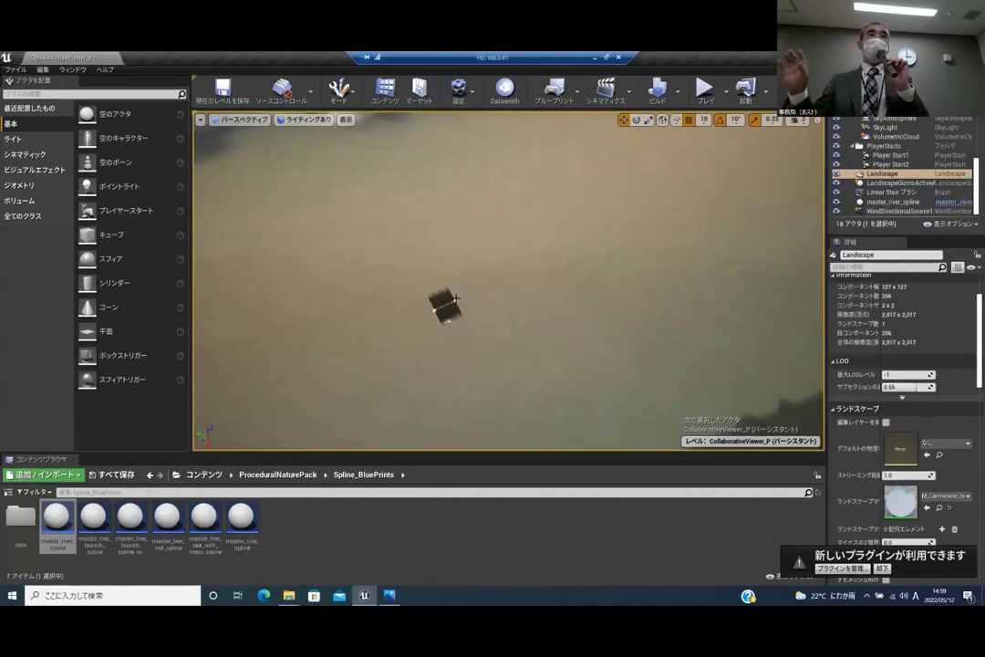
pyautogui.click(448, 297)
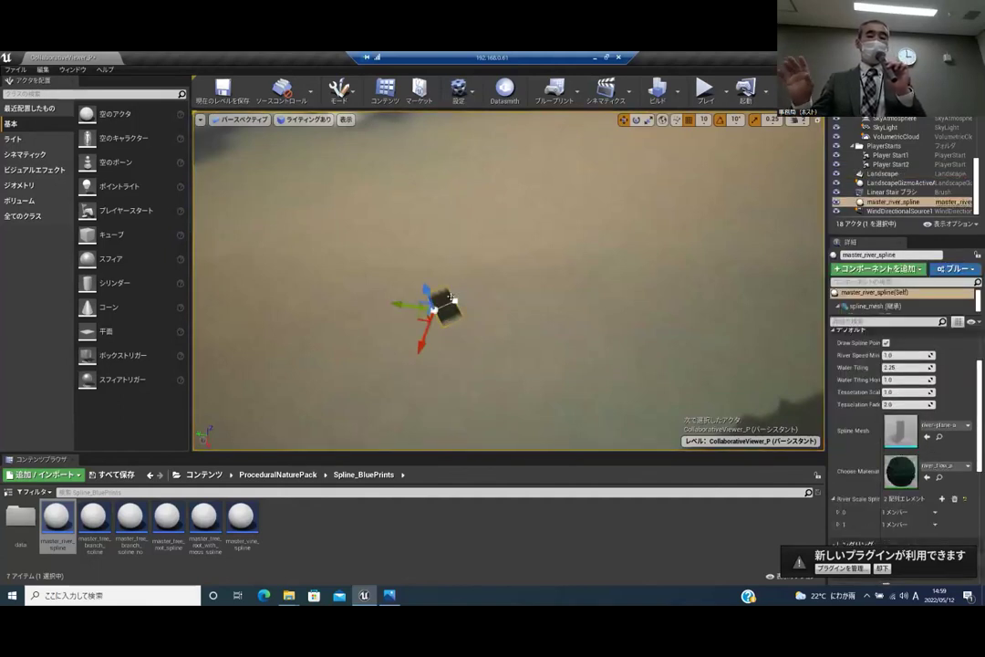
pyautogui.click(440, 301)
pyautogui.click(441, 300)
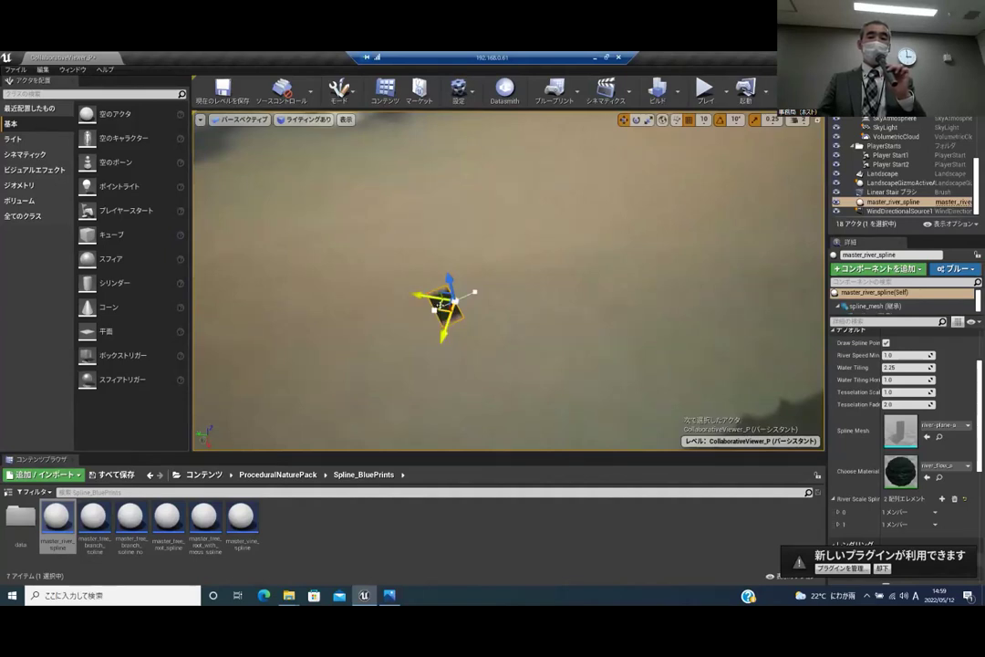
pyautogui.moveTo(444, 304); pyautogui.dragTo(749, 174)
pyautogui.moveTo(646, 232); pyautogui.dragTo(593, 302, button='right')
pyautogui.moveTo(711, 187); pyautogui.dragTo(647, 233, button='right')
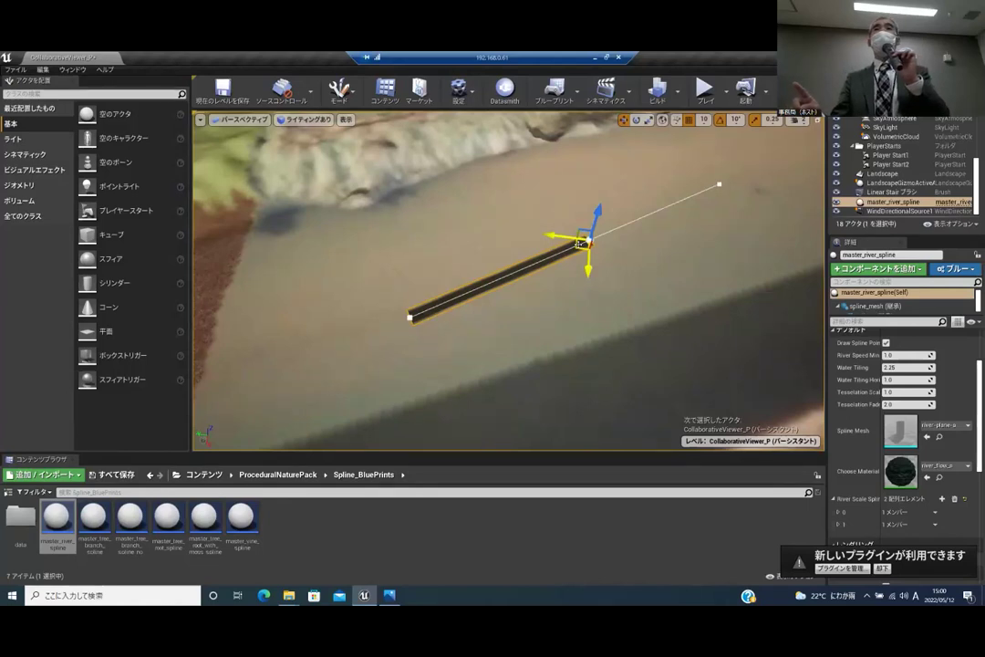
# Extend the end point to about the middle of the river reach and duplicate it to add a third point at the reach's far end
pyautogui.moveTo(580, 243); pyautogui.dragTo(784, 186)
pyautogui.moveTo(701, 215); pyautogui.dragTo(789, 183)
pyautogui.moveTo(631, 226); pyautogui.dragTo(538, 272, button='right')
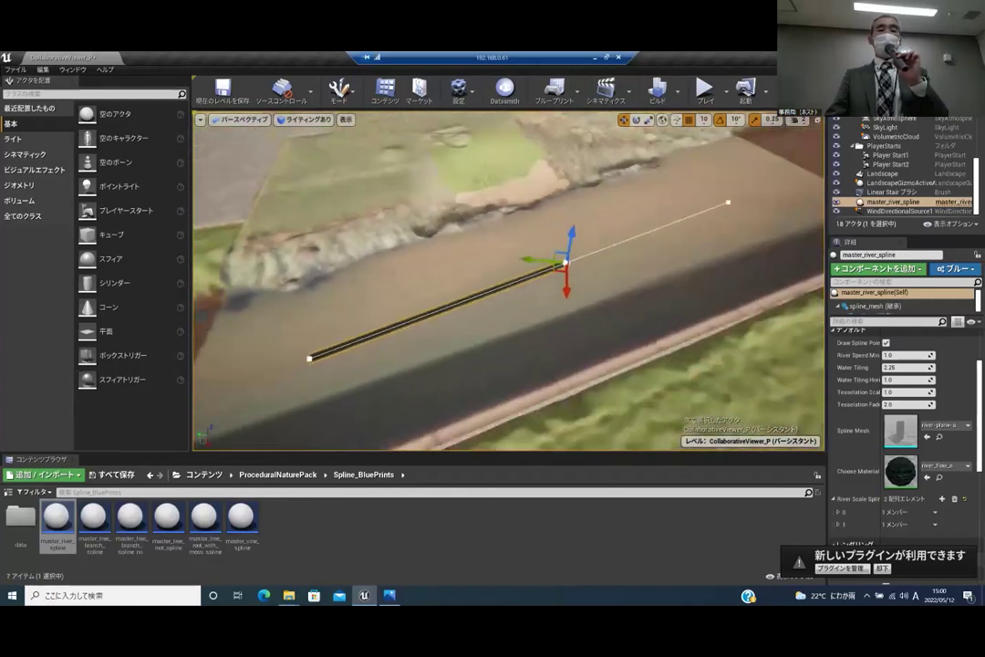
pyautogui.moveTo(558, 267); pyautogui.dragTo(582, 271)
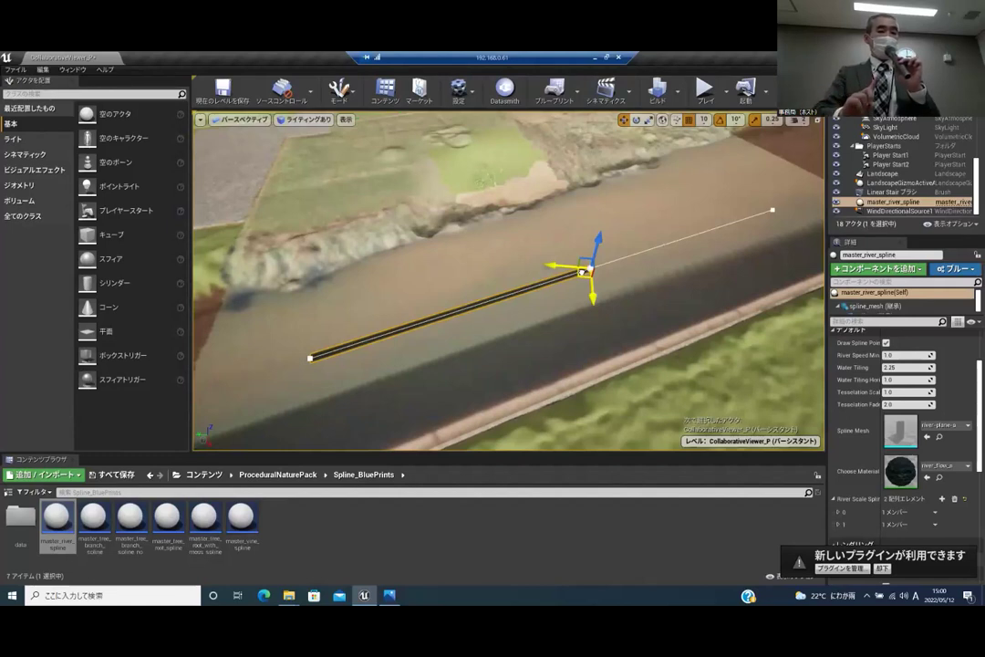
pyautogui.keyDown('alt'); pyautogui.moveTo(582, 272); pyautogui.dragTo(796, 166); pyautogui.keyUp('alt')
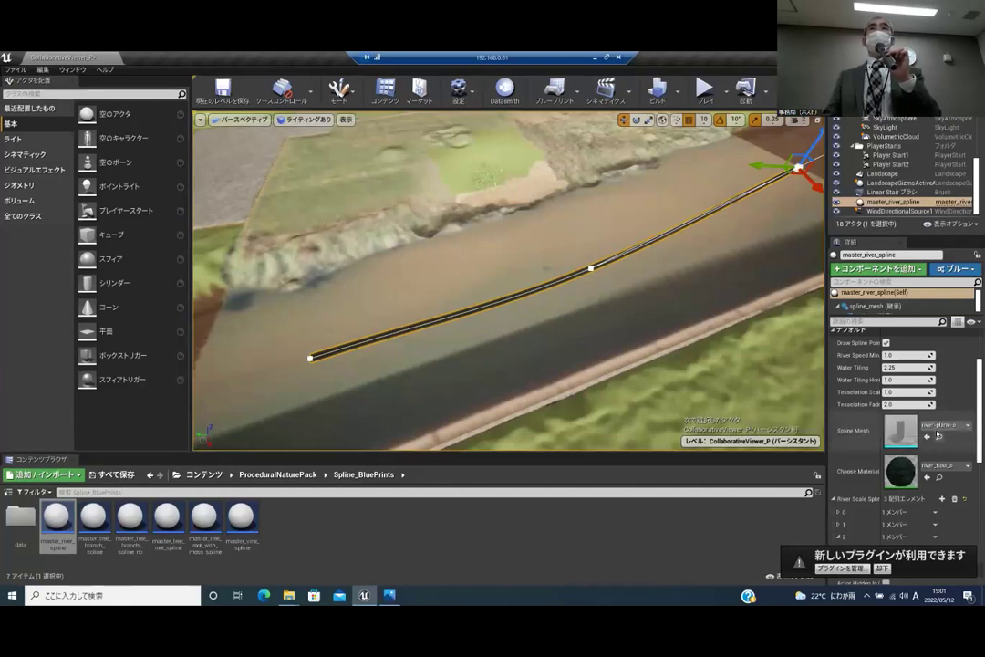
# Examine the River_Scale entries of the three spline points under River Scale Spline and collapse them all
pyautogui.scroll(-1, 902, 474)
pyautogui.scroll(-1, 898, 483)
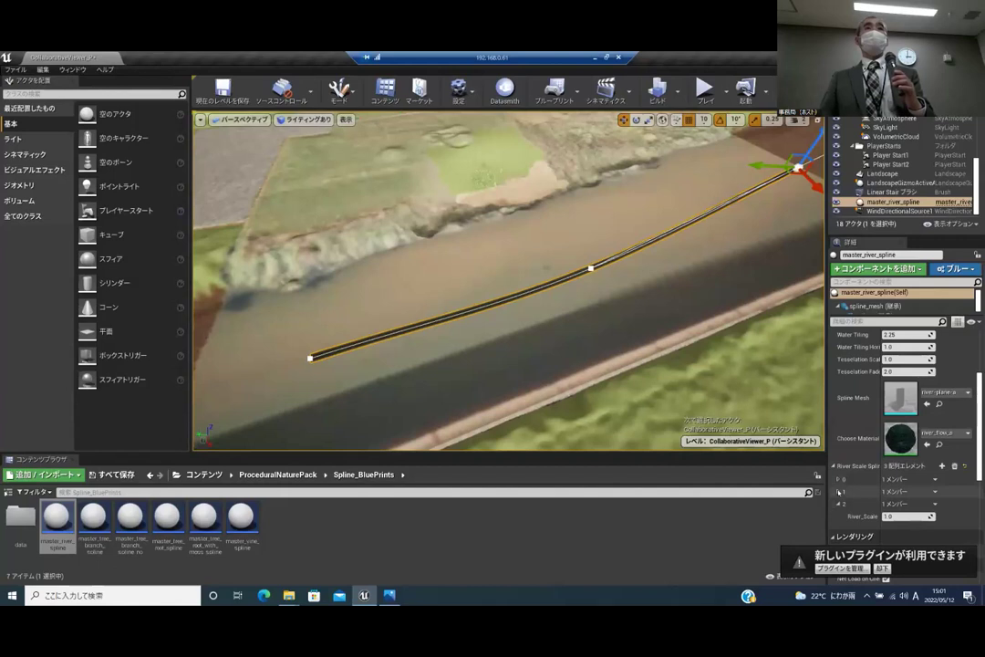
pyautogui.click(837, 481)
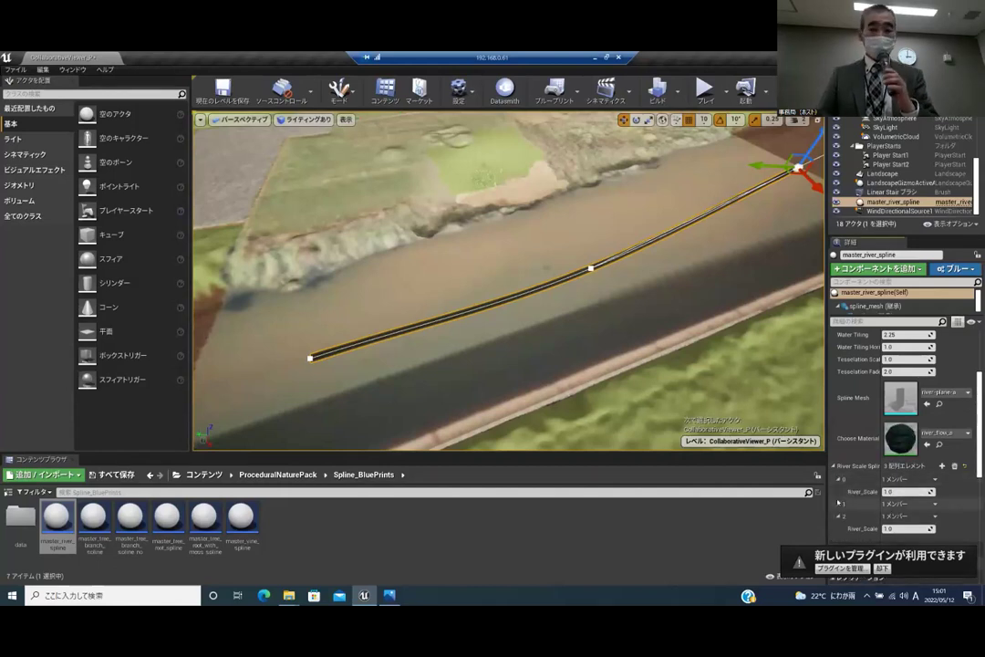
pyautogui.click(837, 501)
pyautogui.click(837, 501)
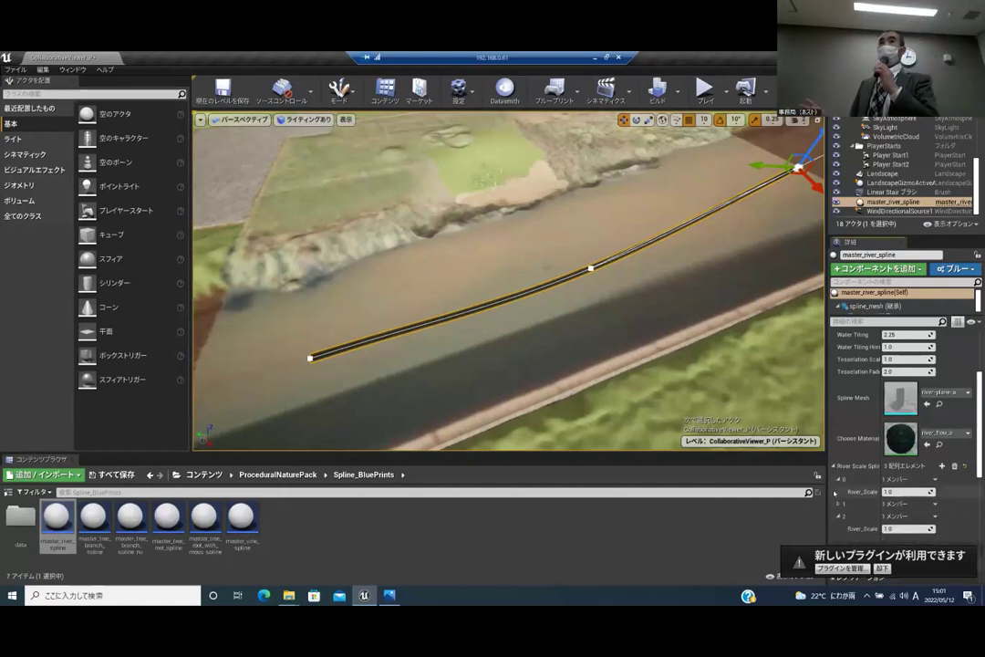
pyautogui.click(837, 478)
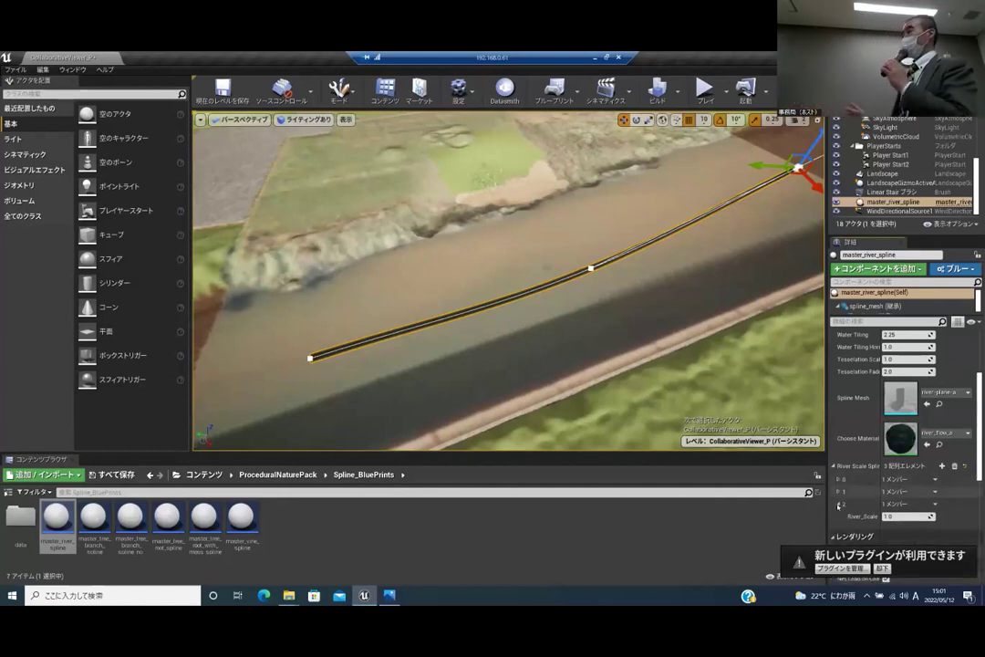
pyautogui.click(837, 503)
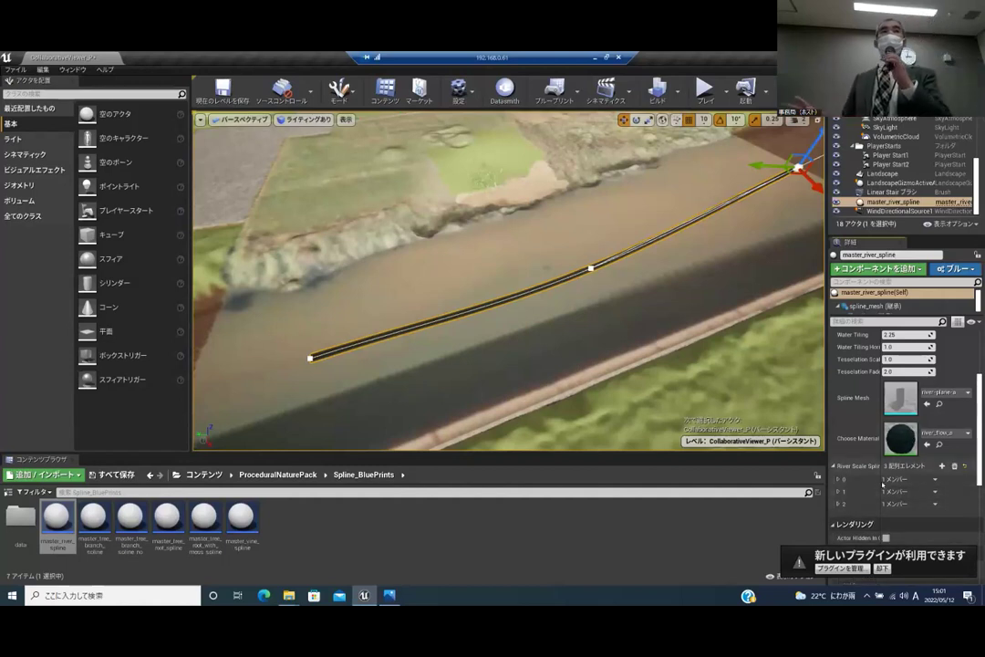
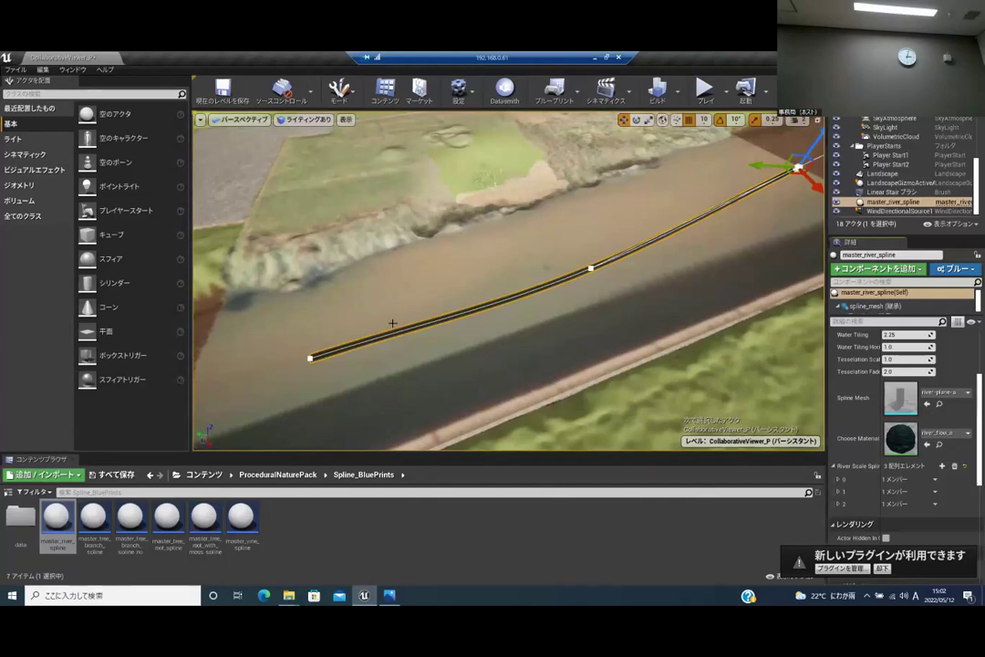
# Move the spline's start point back to the edge of the reddish area at the near end of the riverbed
pyautogui.click(309, 356)
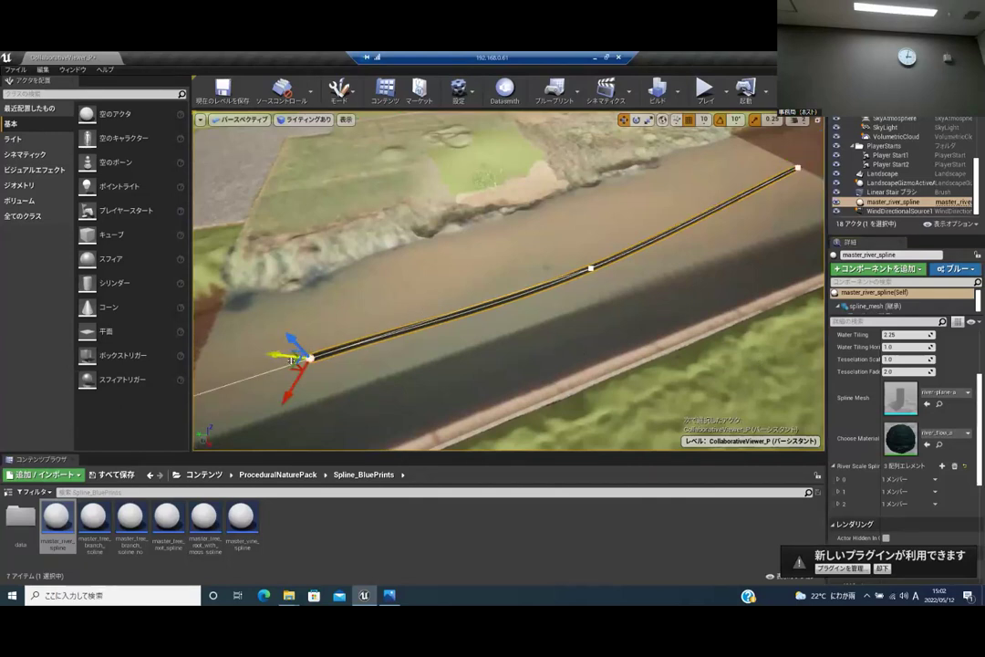
pyautogui.moveTo(298, 360); pyautogui.dragTo(172, 380)
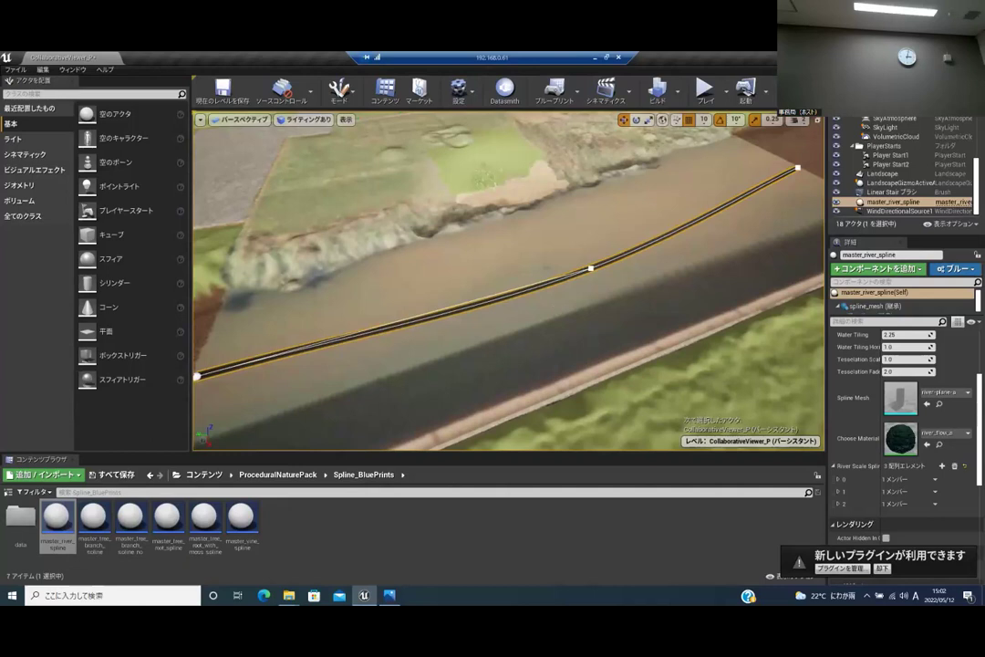
pyautogui.moveTo(729, 281); pyautogui.dragTo(685, 279, button='right')
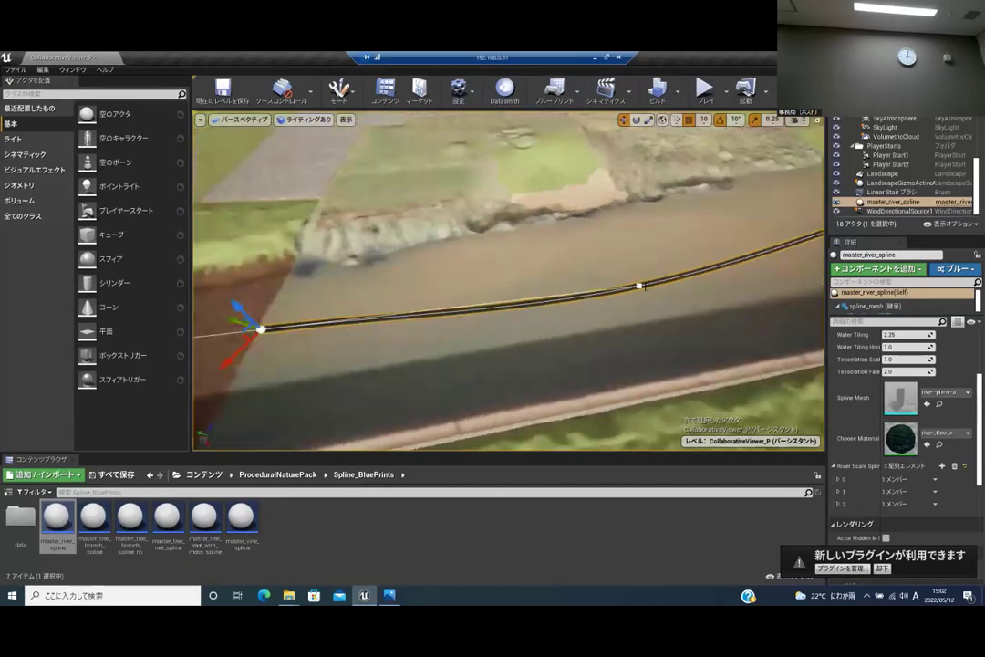
pyautogui.moveTo(540, 290); pyautogui.dragTo(563, 241, button='right')
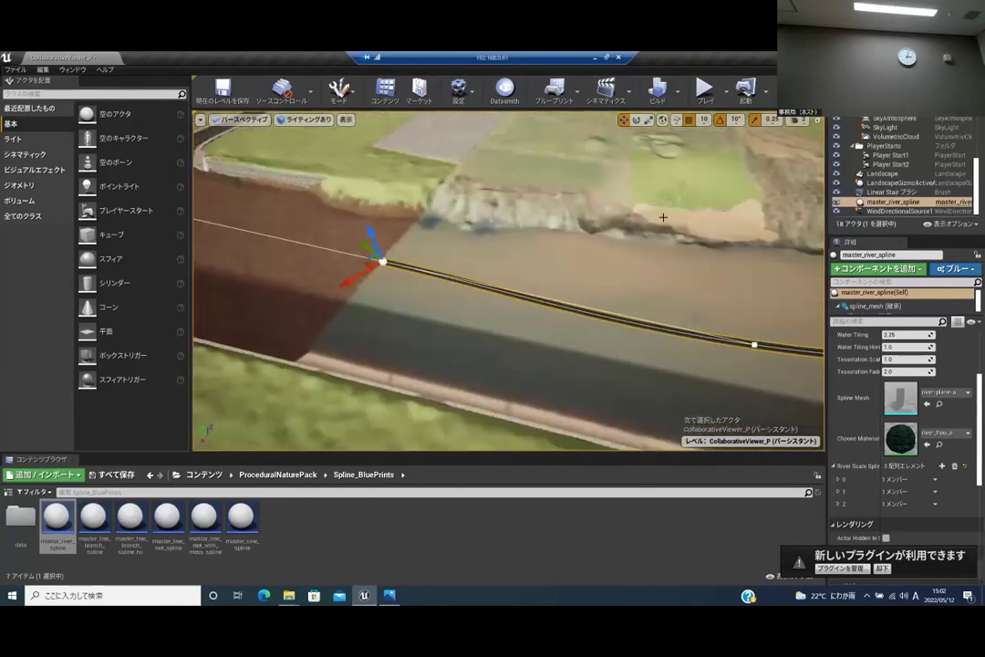
pyautogui.moveTo(769, 226); pyautogui.dragTo(729, 224, button='right')
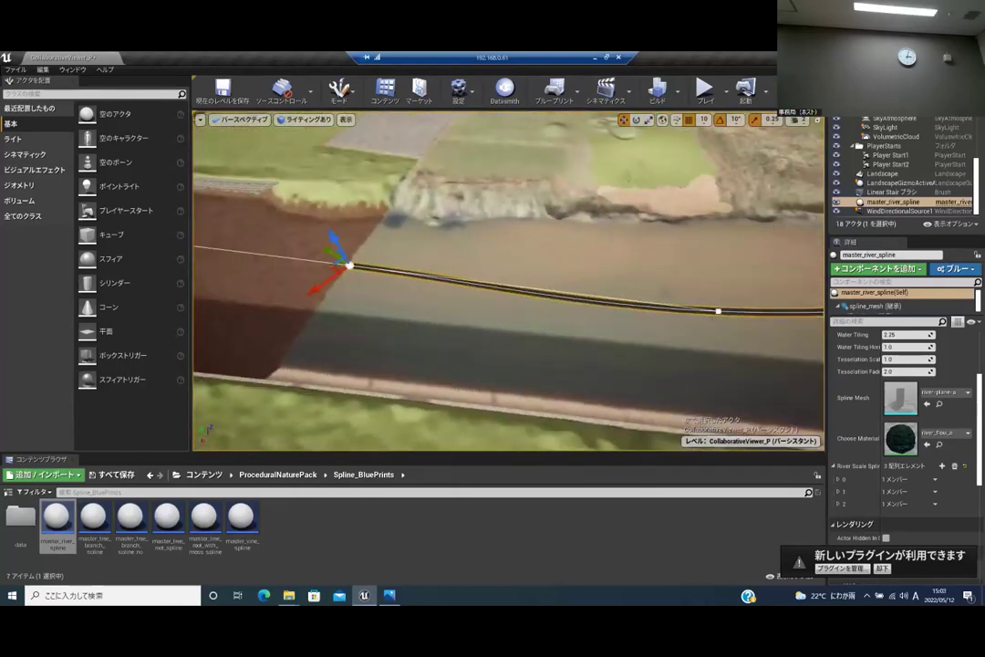
pyautogui.moveTo(599, 255); pyautogui.dragTo(702, 250, button='right')
pyautogui.moveTo(514, 273); pyautogui.dragTo(542, 260, button='right')
pyautogui.click(542, 260)
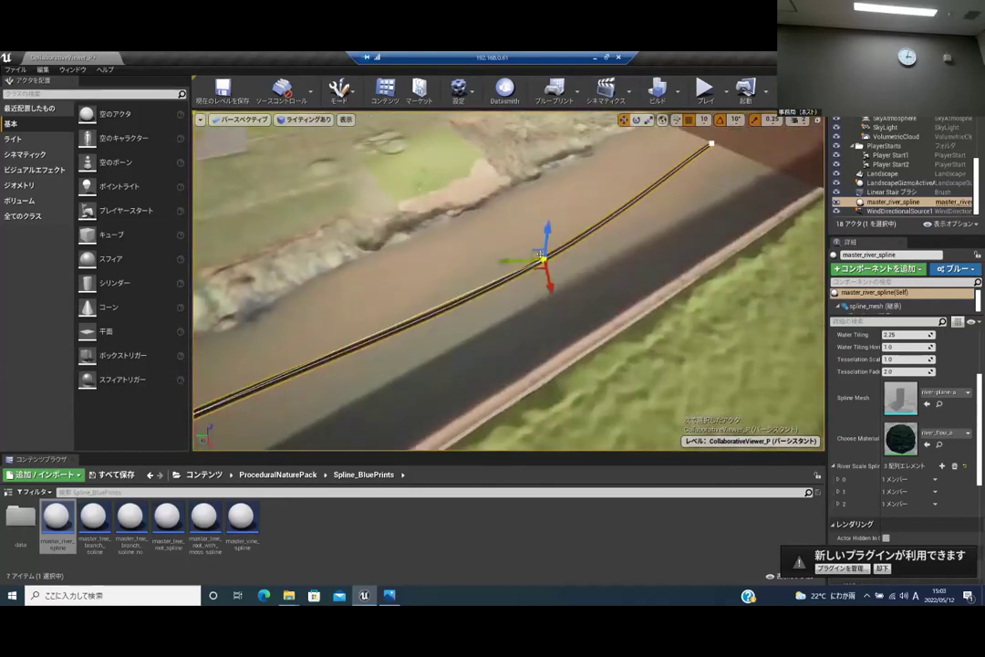
pyautogui.click(538, 263)
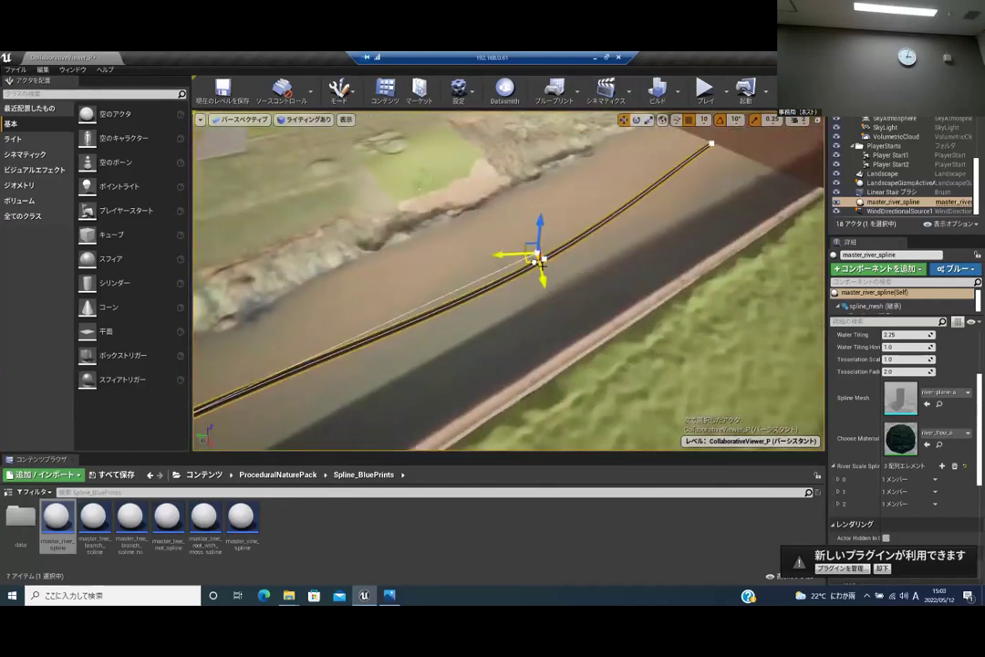
pyautogui.hotkey('ctrl', 'z')
pyautogui.moveTo(543, 259); pyautogui.dragTo(520, 263, button='right')
pyautogui.moveTo(524, 262); pyautogui.dragTo(547, 284)
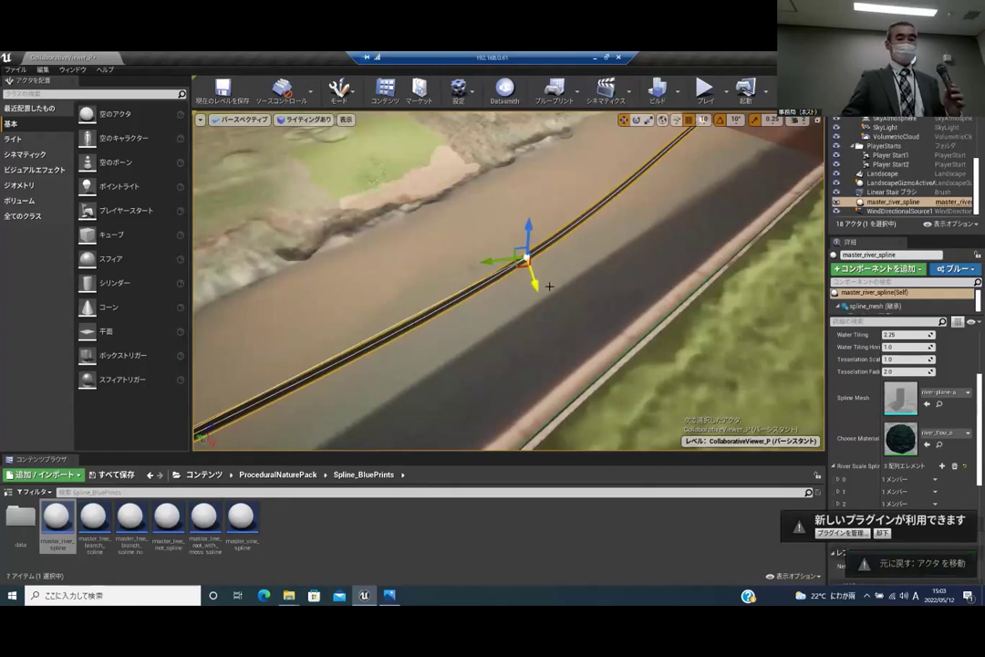
pyautogui.click(523, 258)
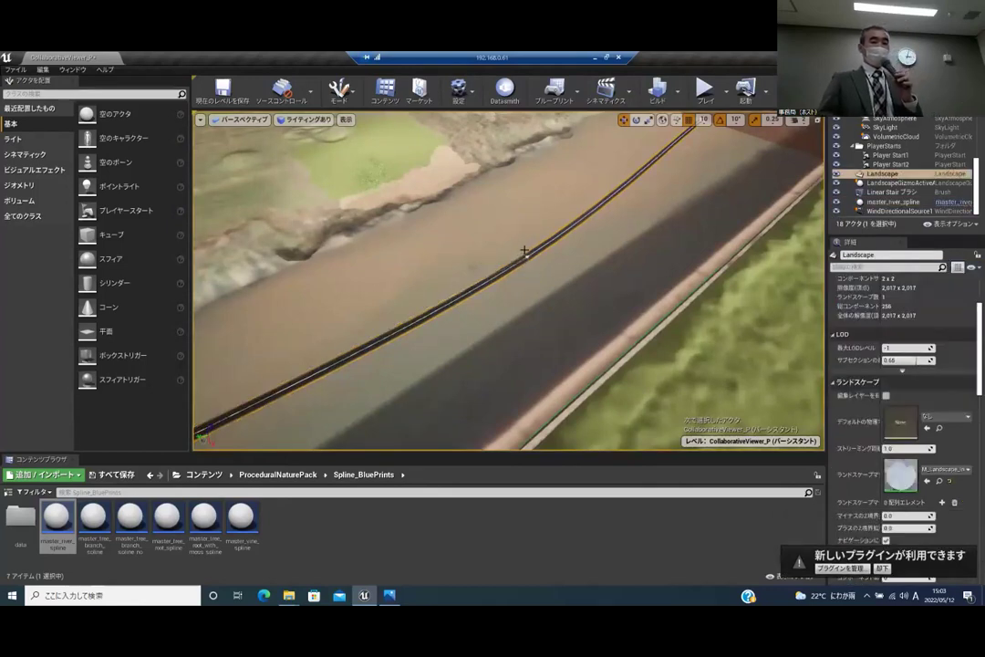
pyautogui.moveTo(524, 252); pyautogui.dragTo(527, 233, button='right')
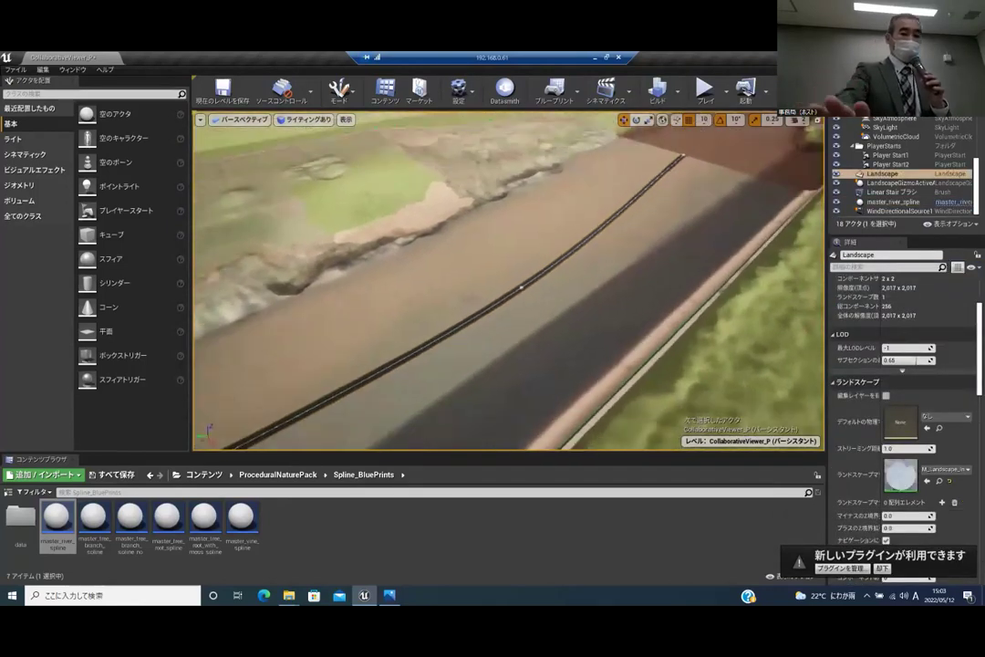
pyautogui.moveTo(520, 288); pyautogui.dragTo(521, 271, button='right')
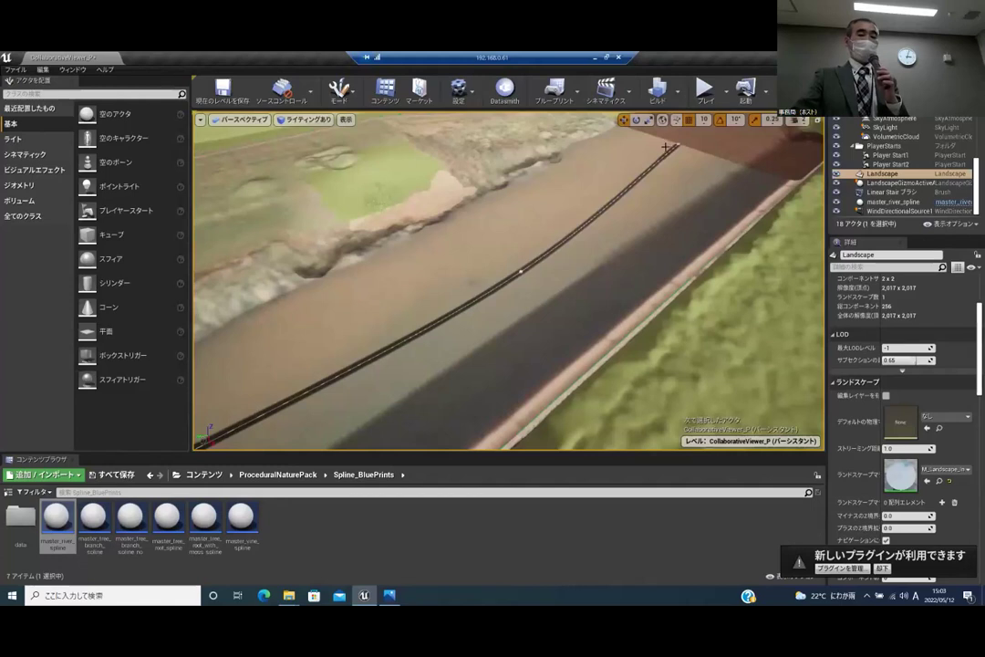
# Reselect master_river_spline and expand entries 0, 1 and 2 under River Scale Spline to show their River_Scale values
pyautogui.click(521, 271)
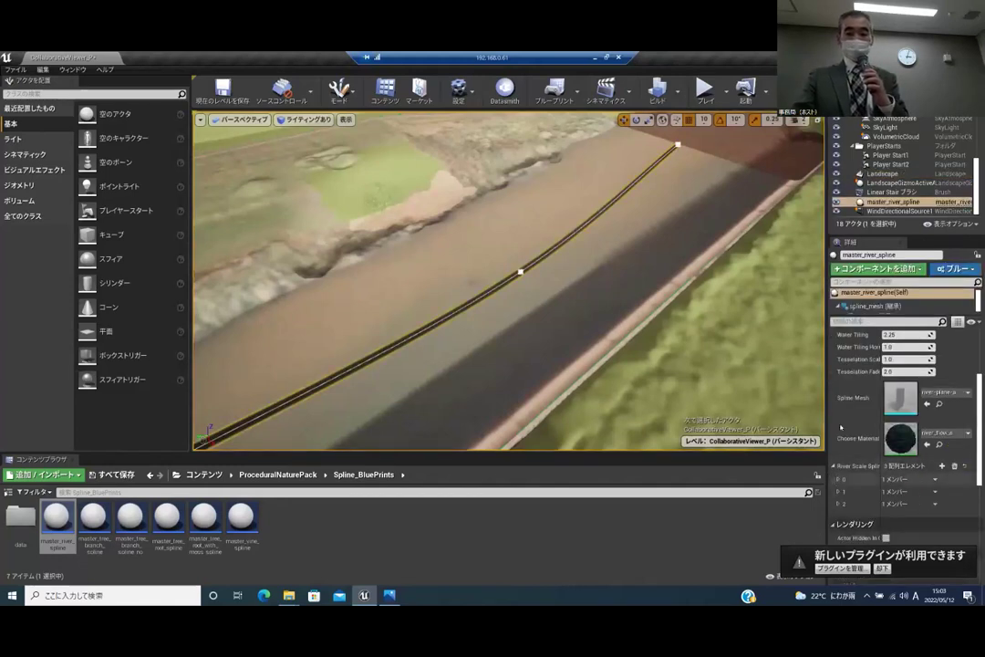
pyautogui.click(840, 478)
pyautogui.scroll(-1, 840, 487)
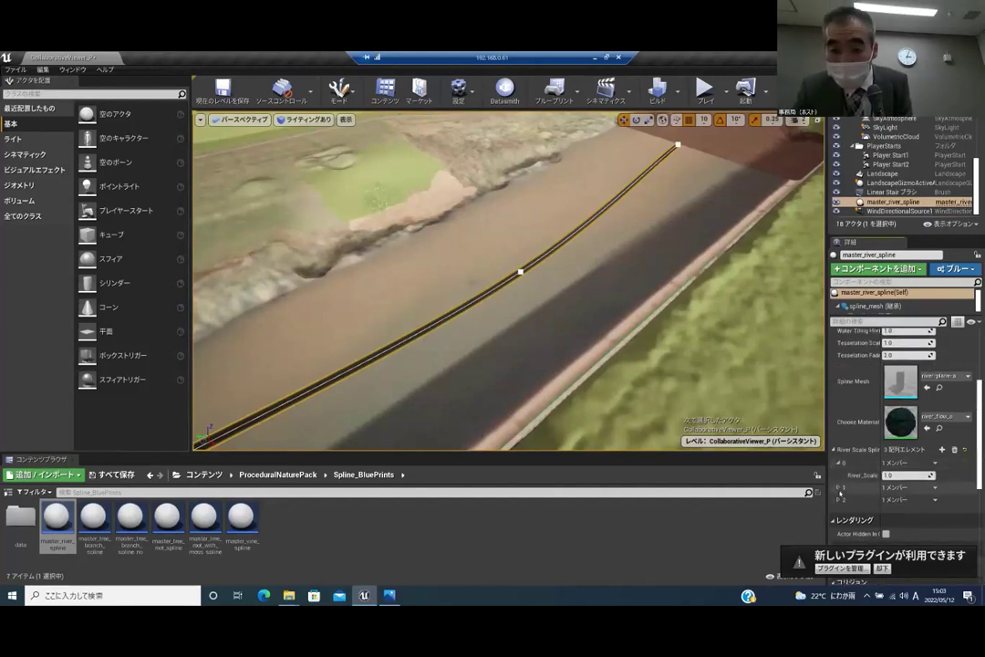
pyautogui.click(838, 487)
pyautogui.click(838, 511)
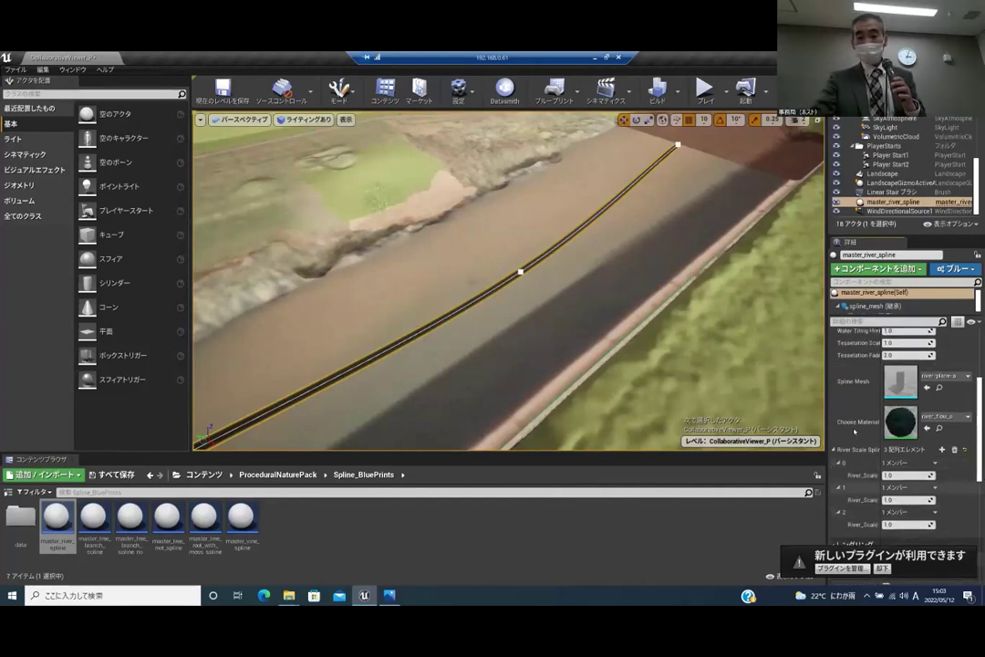
pyautogui.scroll(-3, 854, 431)
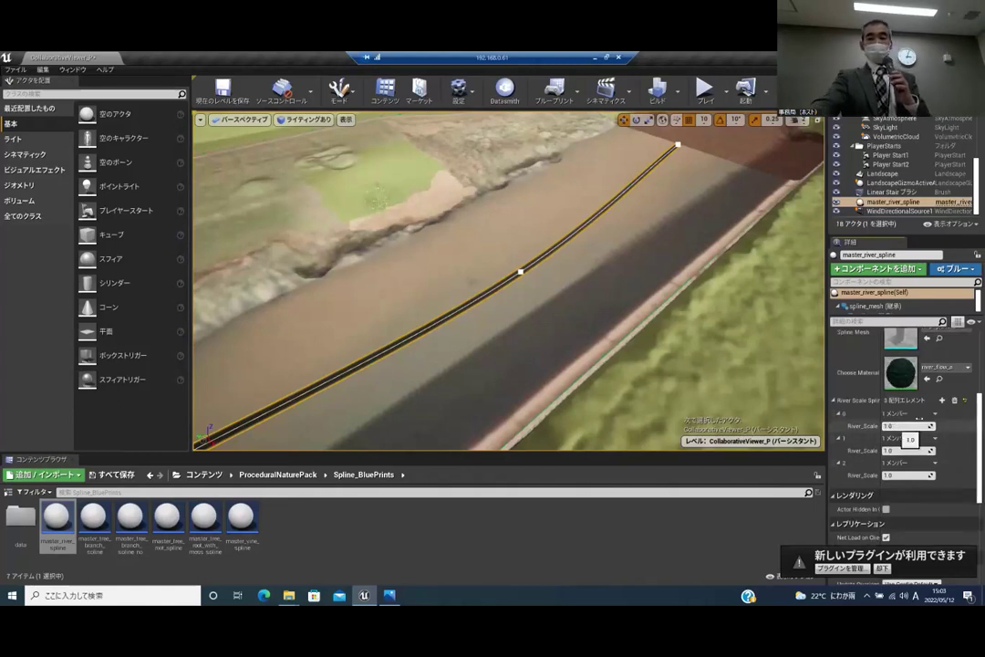
# Set the River_Scale of all three spline points to 30 to widen the river strip across the channel
pyautogui.write('30')
pyautogui.press('Return')
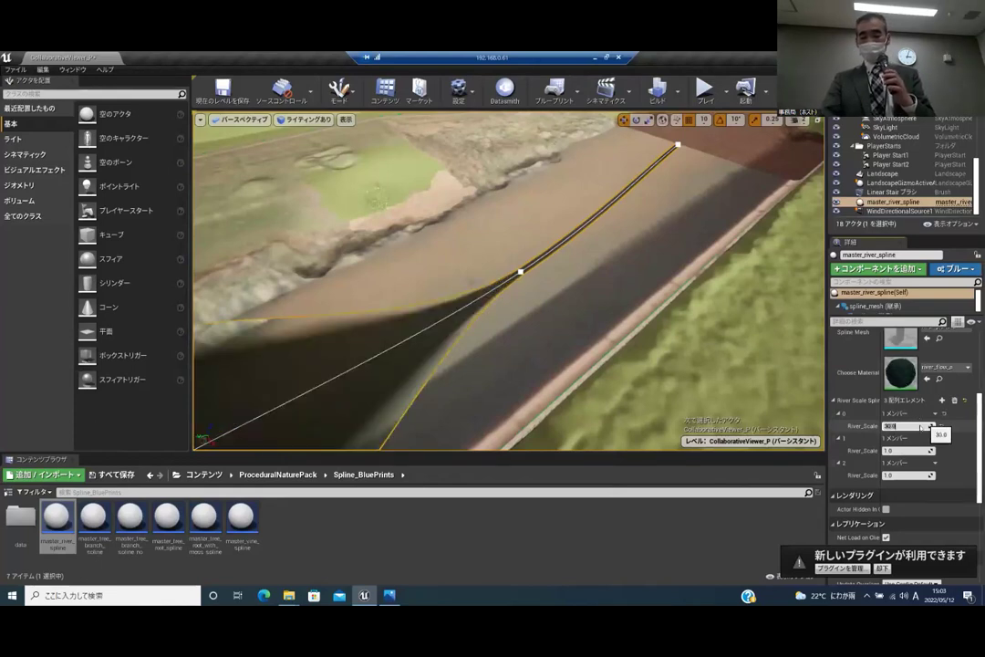
pyautogui.click(907, 451)
pyautogui.press('BackSpace')
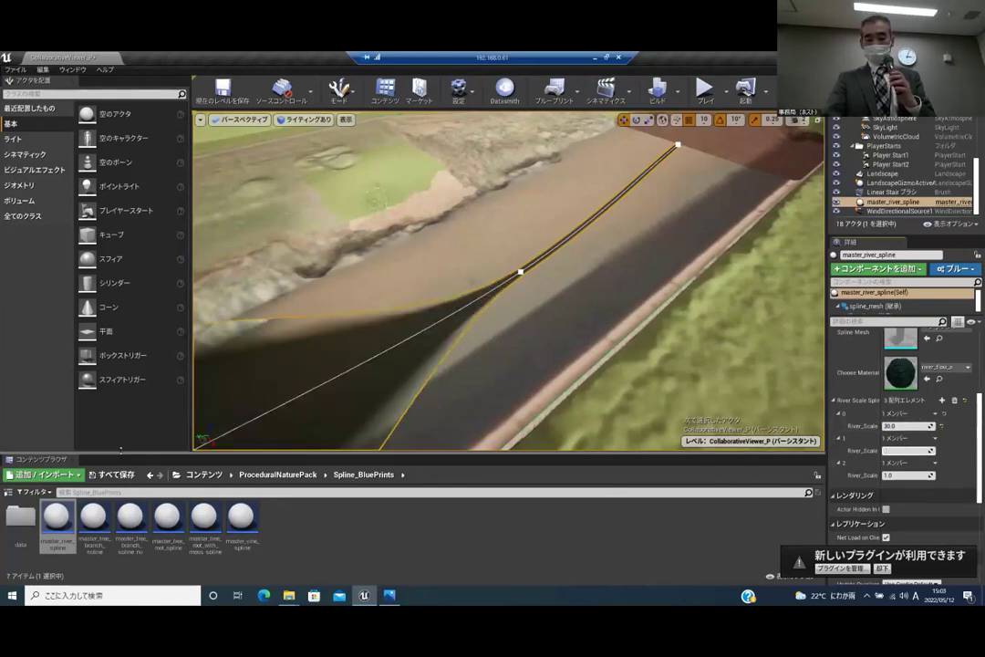
pyautogui.write('30')
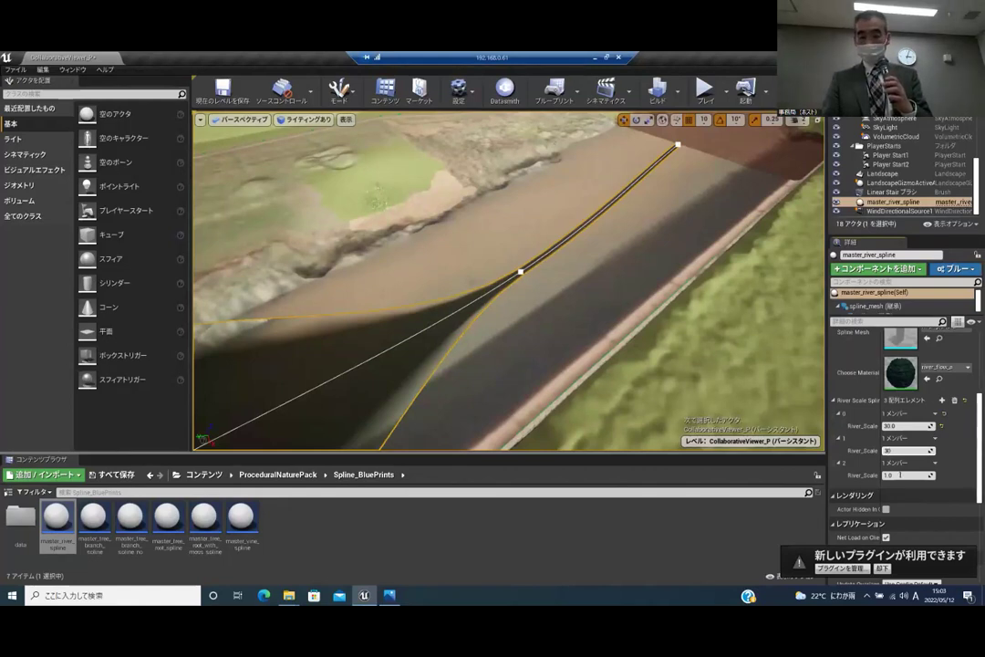
pyautogui.click(899, 475)
pyautogui.write('30')
pyautogui.press('Return')
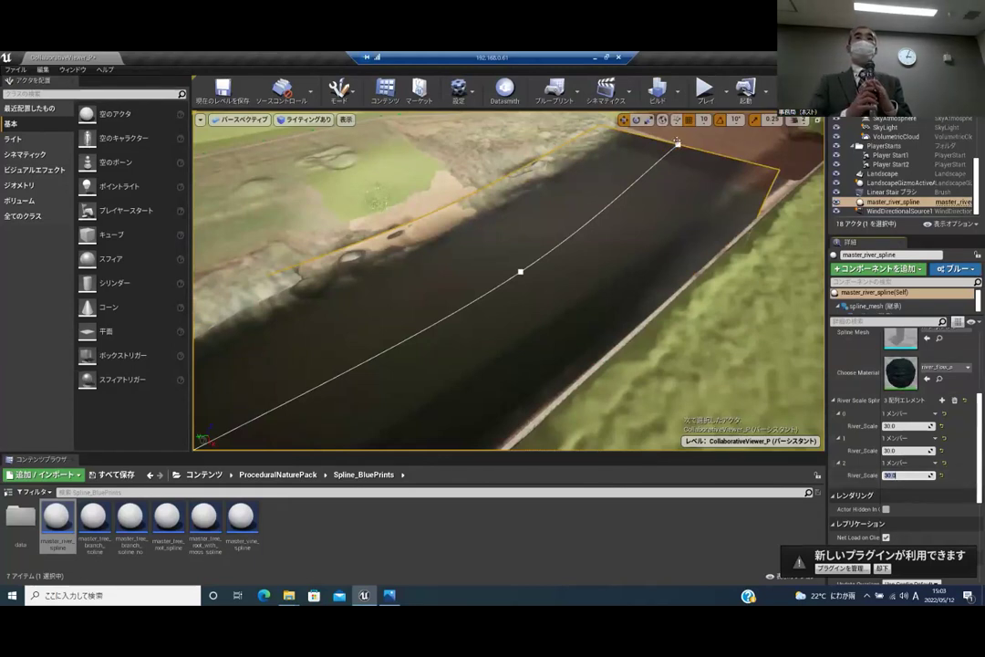
# Select the spline's end point and examine how the widened river surface meets the channel ends and the bank near the reeds
pyautogui.click(678, 144)
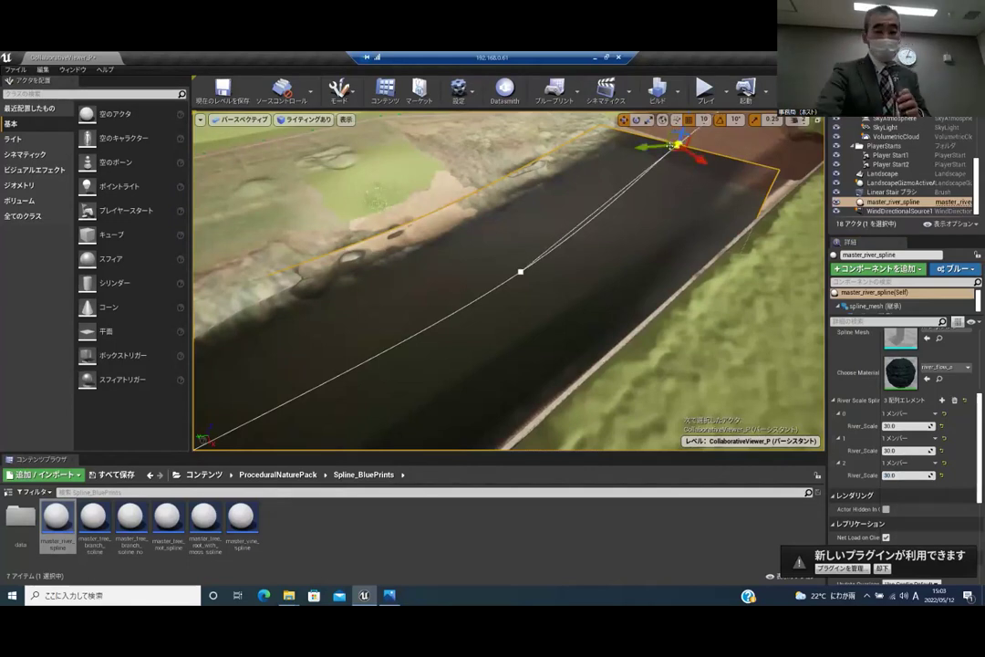
pyautogui.moveTo(679, 146)
pyautogui.mouseDown()
pyautogui.moveTo(680, 160)
pyautogui.moveTo(685, 151)
pyautogui.mouseUp()
pyautogui.moveTo(665, 155); pyautogui.dragTo(456, 155, button='right')
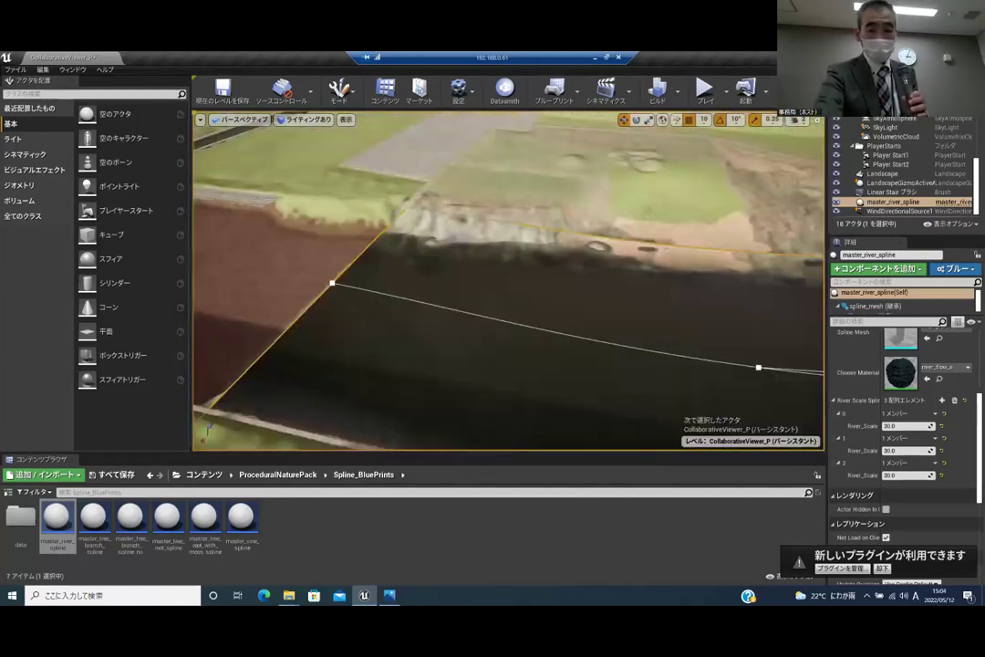
pyautogui.moveTo(455, 281); pyautogui.dragTo(480, 280, button='right')
pyautogui.moveTo(583, 210); pyautogui.dragTo(579, 211, button='right')
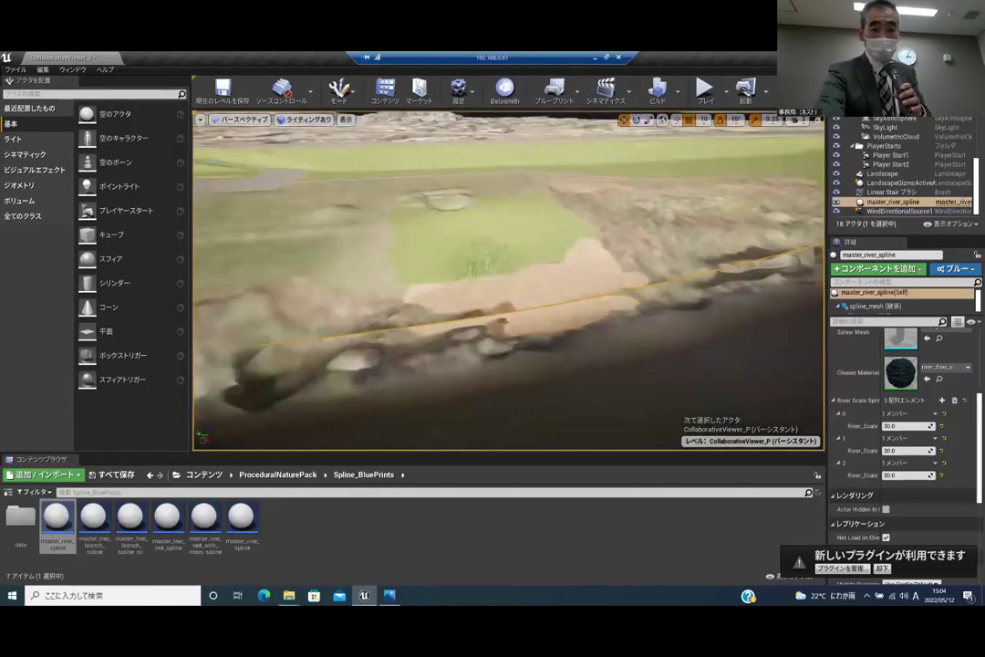
pyautogui.moveTo(507, 281); pyautogui.dragTo(711, 274, button='right')
pyautogui.moveTo(547, 214); pyautogui.dragTo(690, 264, button='right')
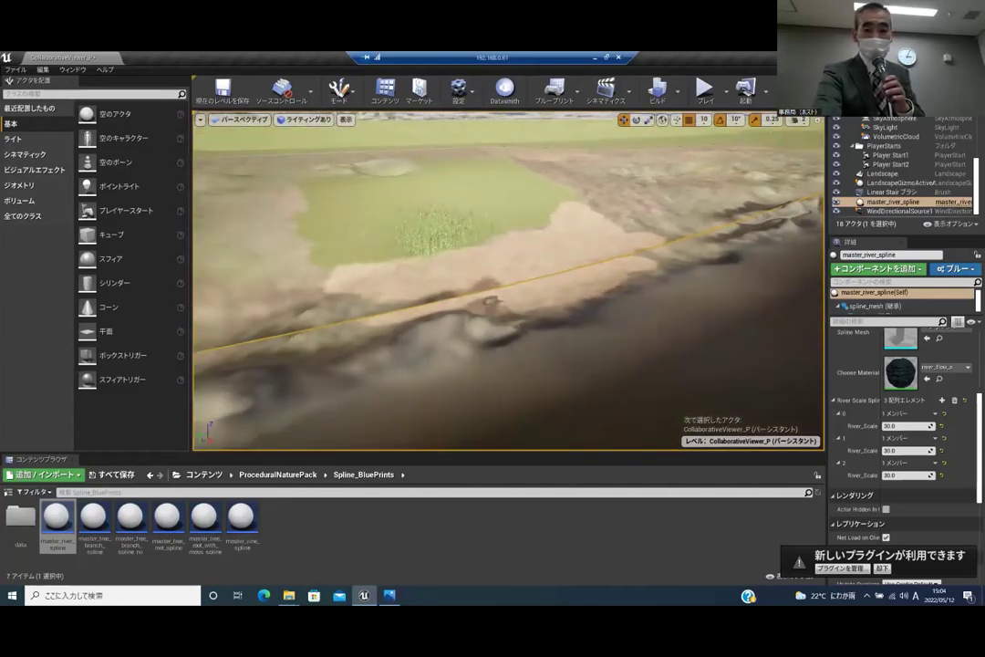
pyautogui.moveTo(554, 223); pyautogui.dragTo(511, 196, button='right')
pyautogui.moveTo(655, 263); pyautogui.dragTo(648, 266, button='right')
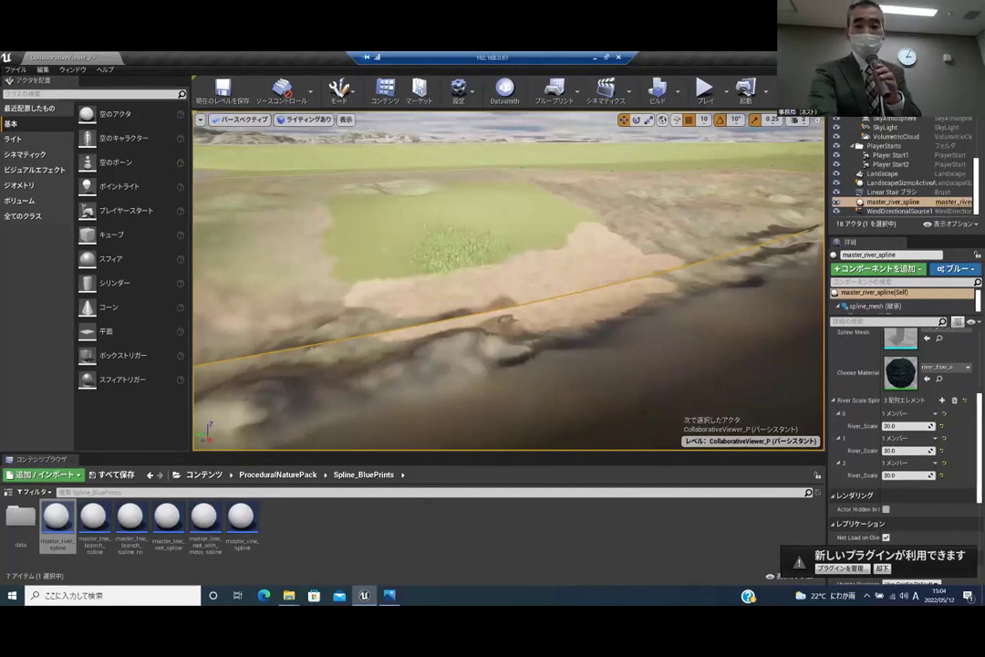
pyautogui.moveTo(507, 280); pyautogui.dragTo(657, 264, button='right')
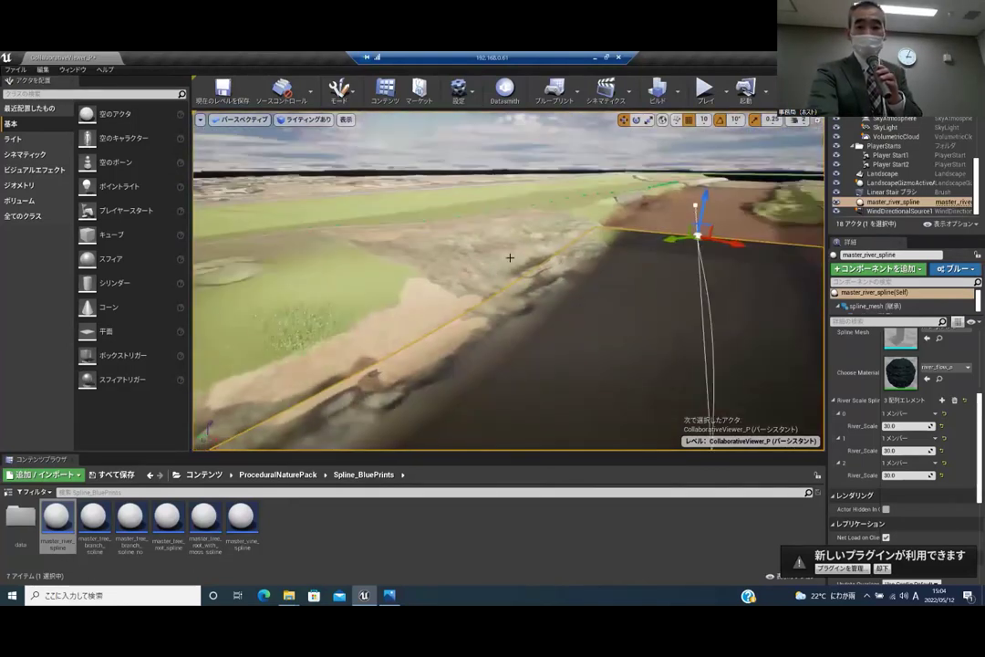
# Widen the river surface at its first spline point by setting the River_Scale of entry 0 to 40
pyautogui.click(905, 425)
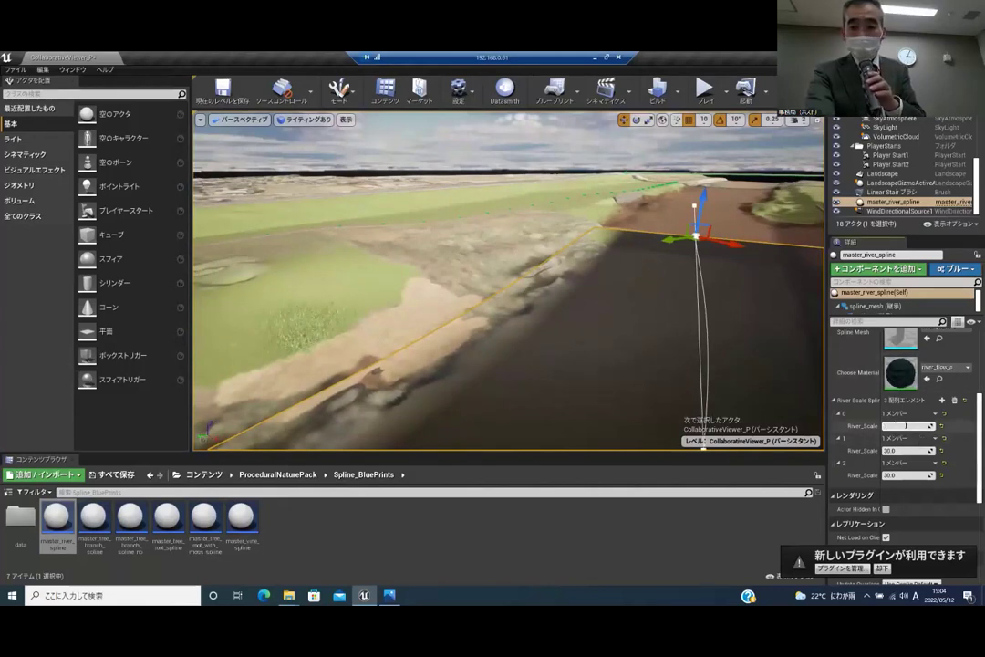
pyautogui.write('50')
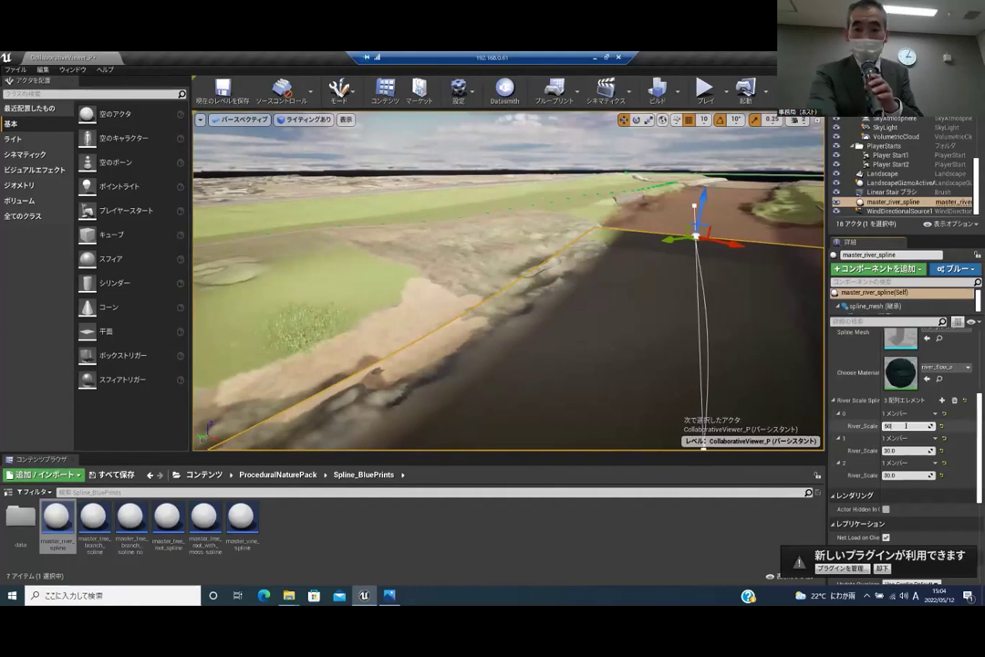
pyautogui.press('BackSpace')
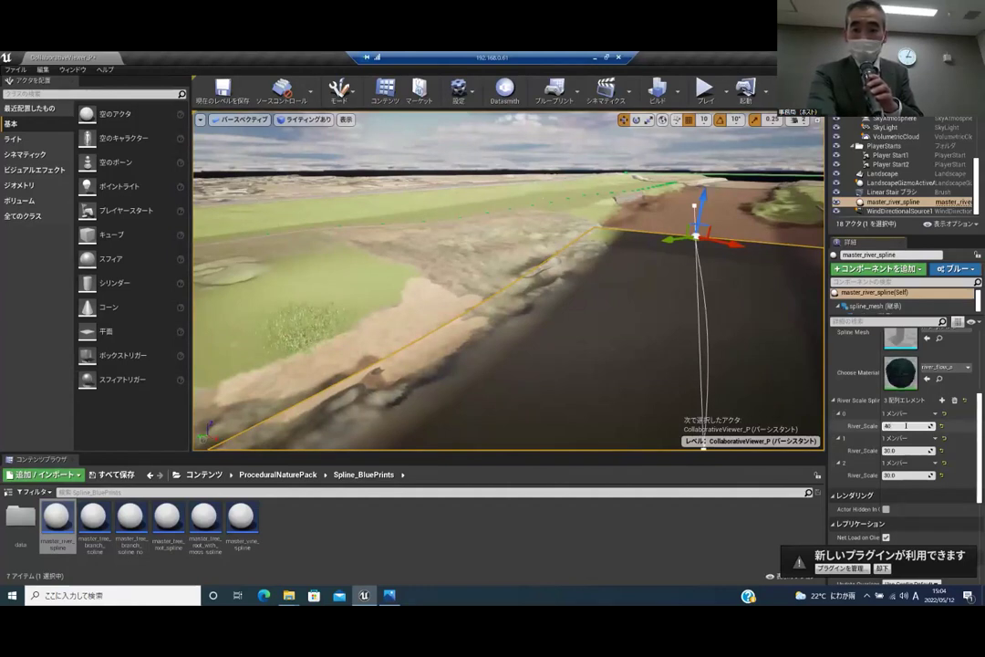
pyautogui.write('40')
pyautogui.press('Return')
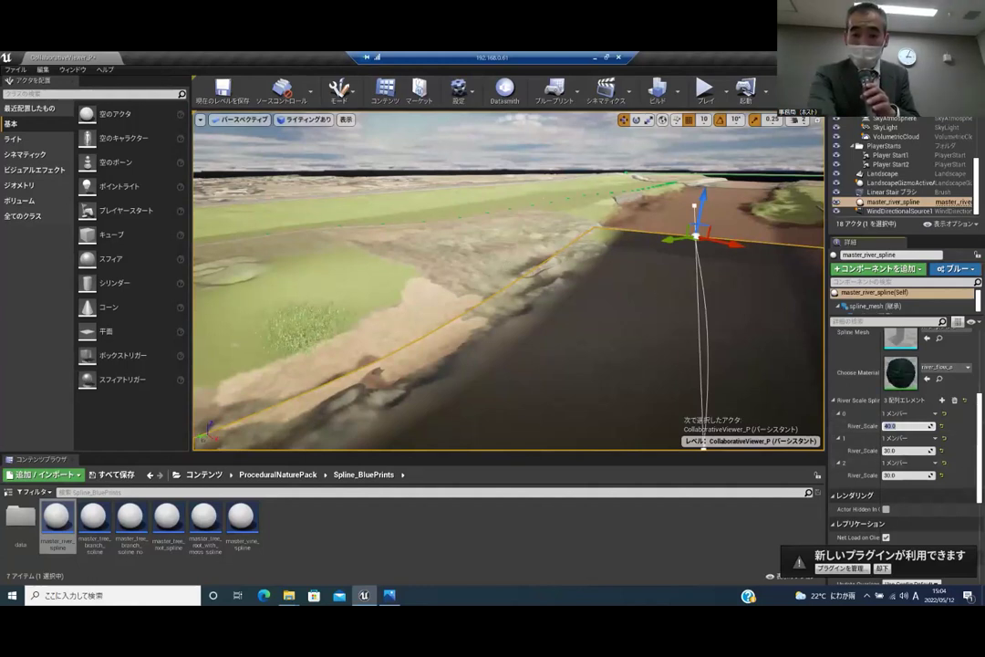
pyautogui.press('BackSpace')
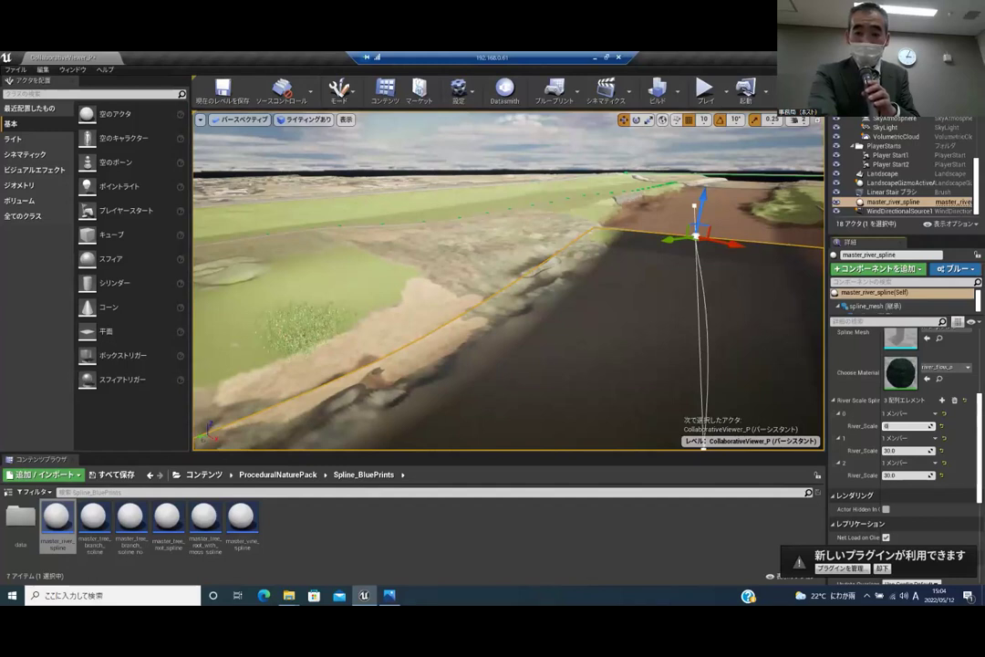
pyautogui.write('40.0')
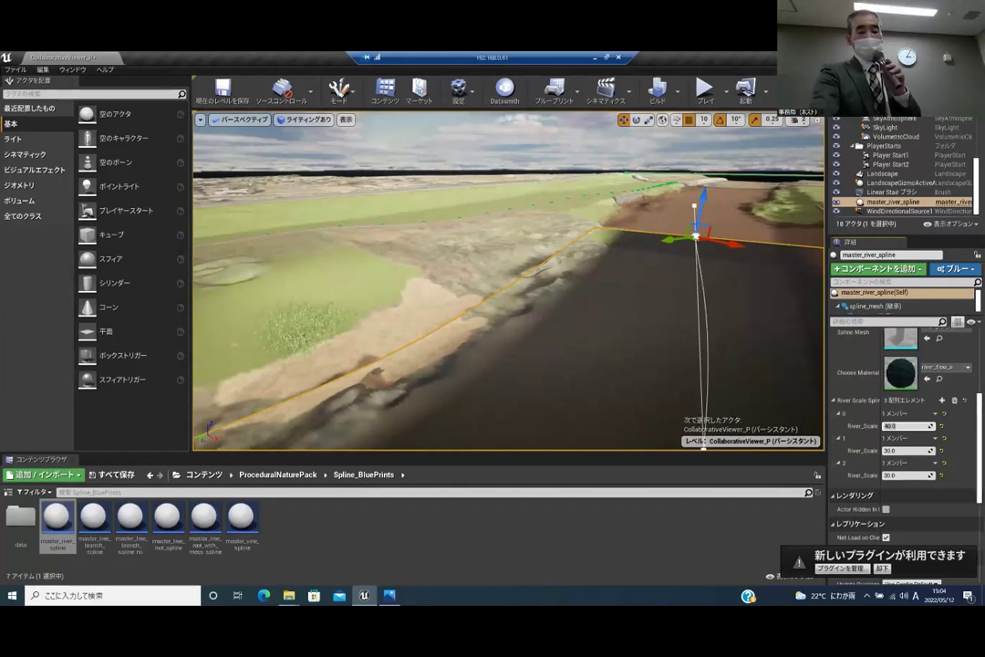
# Set the River_Scale of entries 1 and 2 to 40 to match the first spline point
pyautogui.click(893, 450)
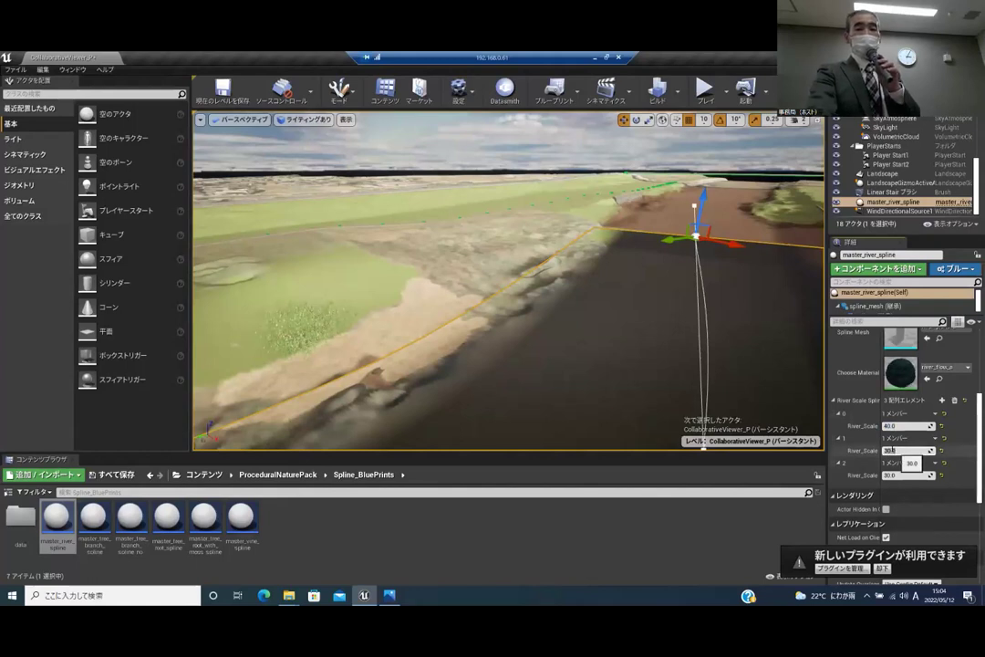
pyautogui.write('40')
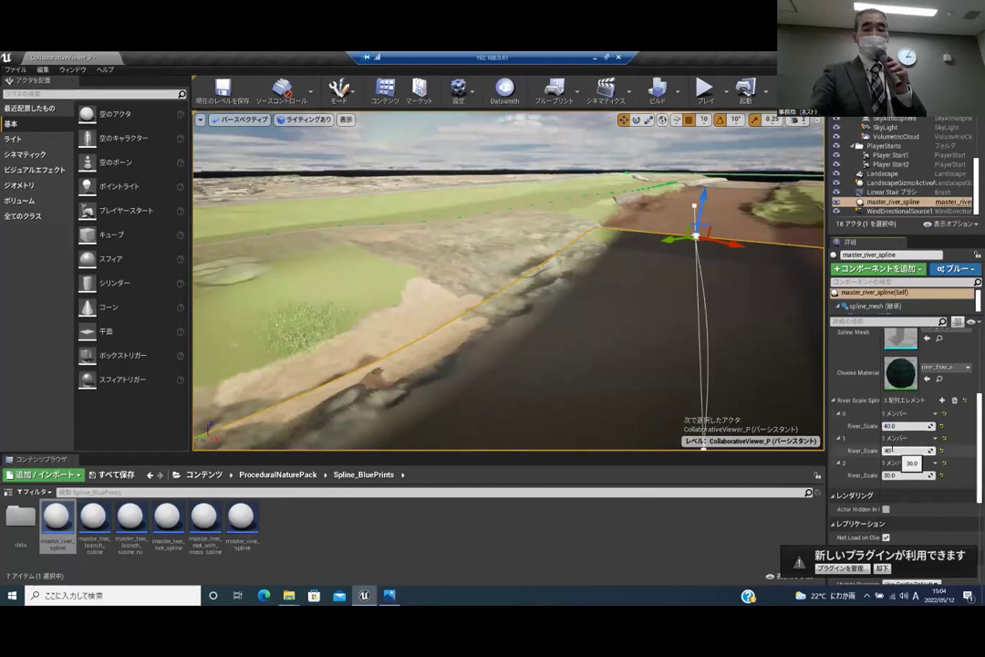
pyautogui.press('Return')
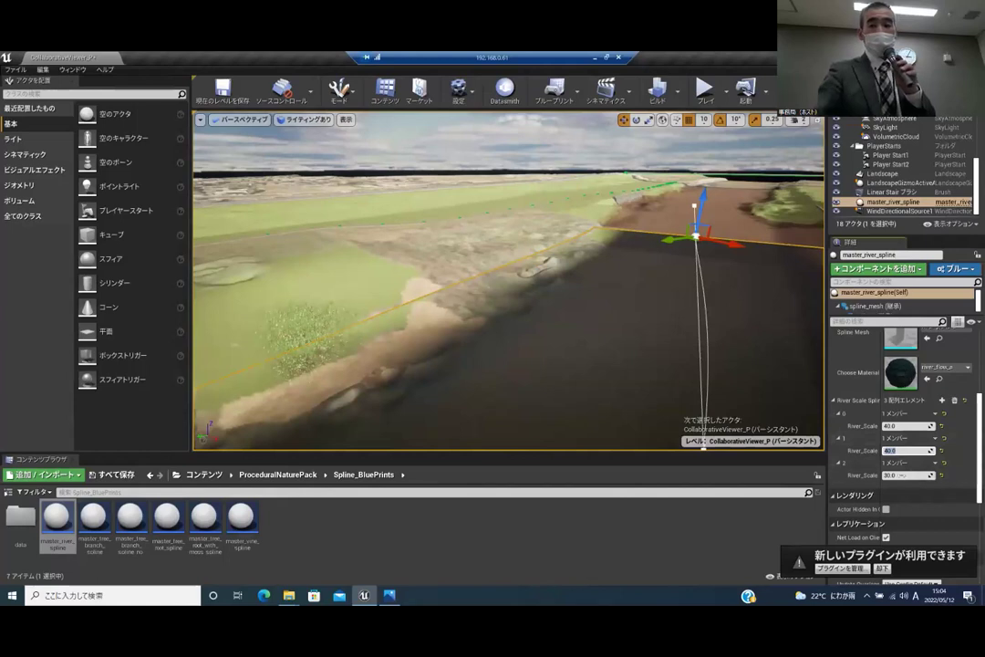
pyautogui.click(906, 473)
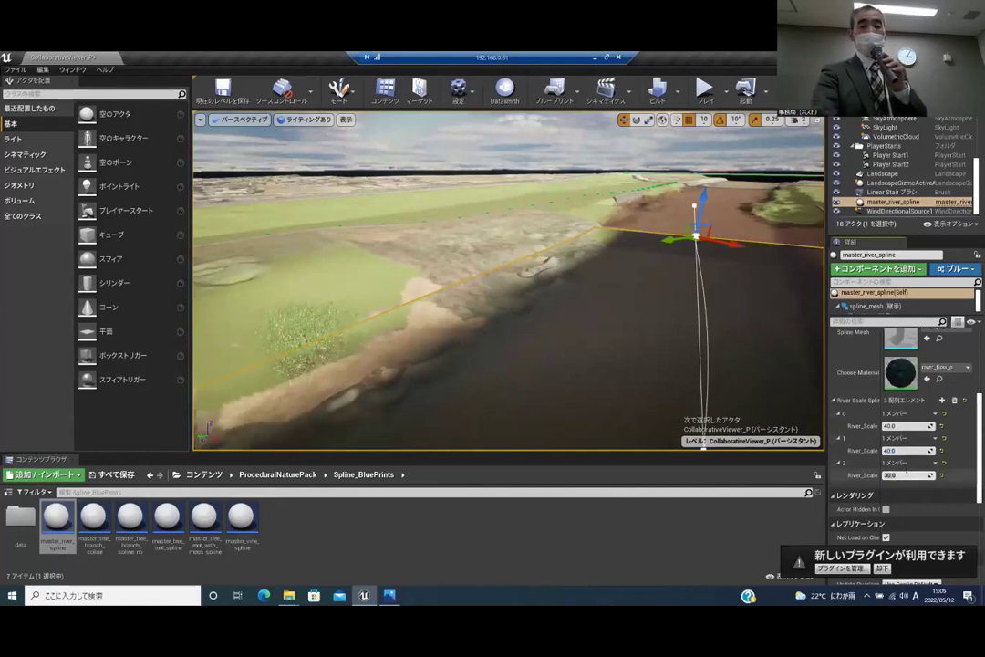
pyautogui.write('40')
pyautogui.press('Return')
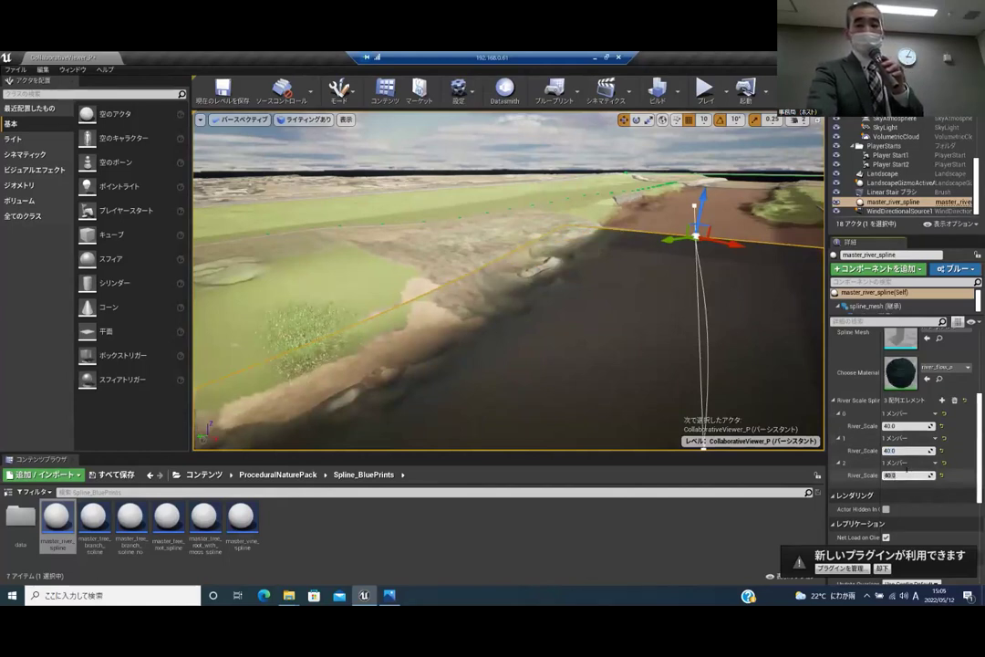
# Examine closely where the widened river surface meets the bank around the reeds and the painted sandy ground
pyautogui.moveTo(482, 307); pyautogui.dragTo(436, 279, button='right')
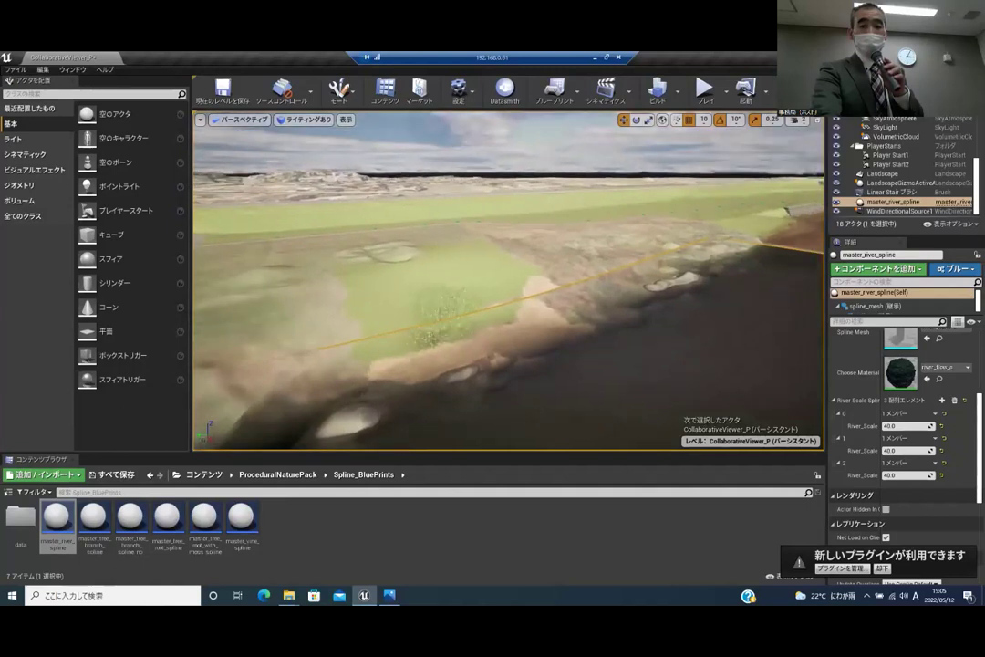
pyautogui.press('w')
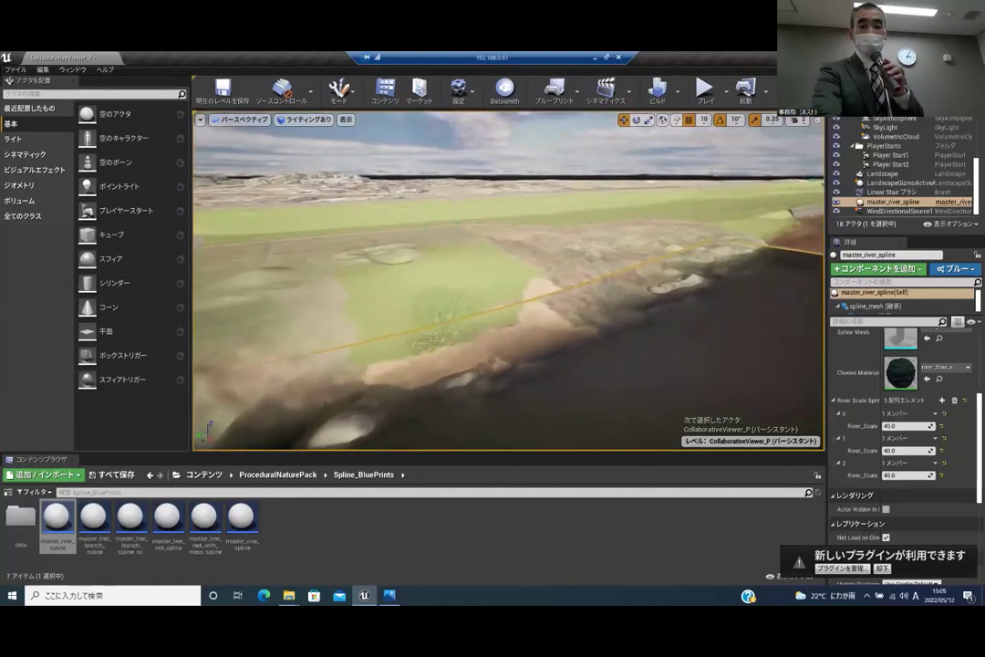
pyautogui.press('w')
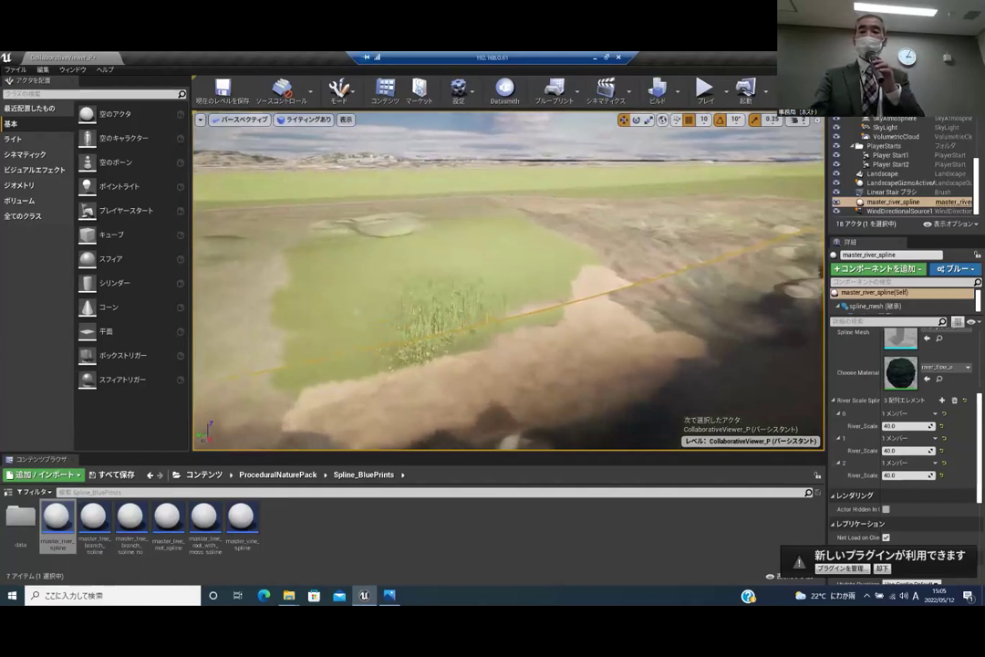
pyautogui.moveTo(436, 279); pyautogui.dragTo(410, 324, button='right')
pyautogui.press('a')
pyautogui.press('w')
pyautogui.press('w')
pyautogui.press('w')
pyautogui.press('w')
pyautogui.press('s')
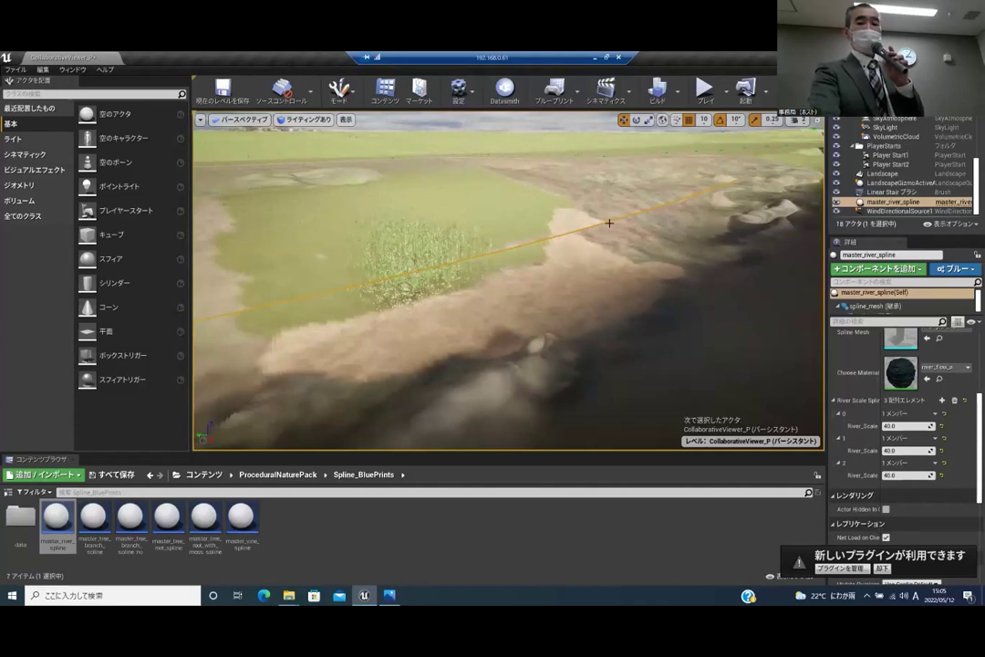
pyautogui.click(339, 89)
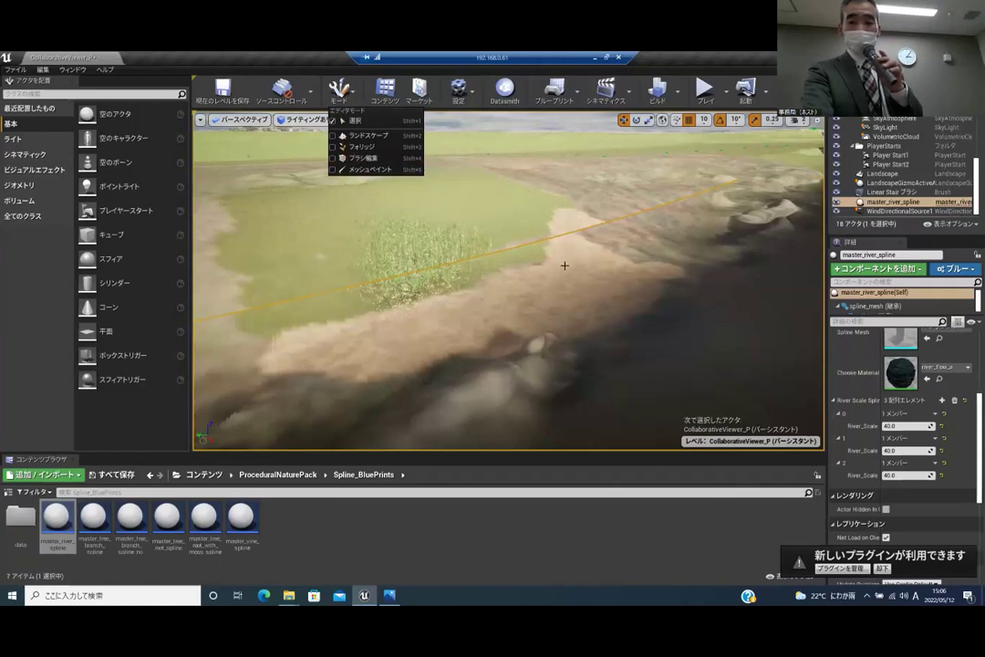
pyautogui.click(387, 123)
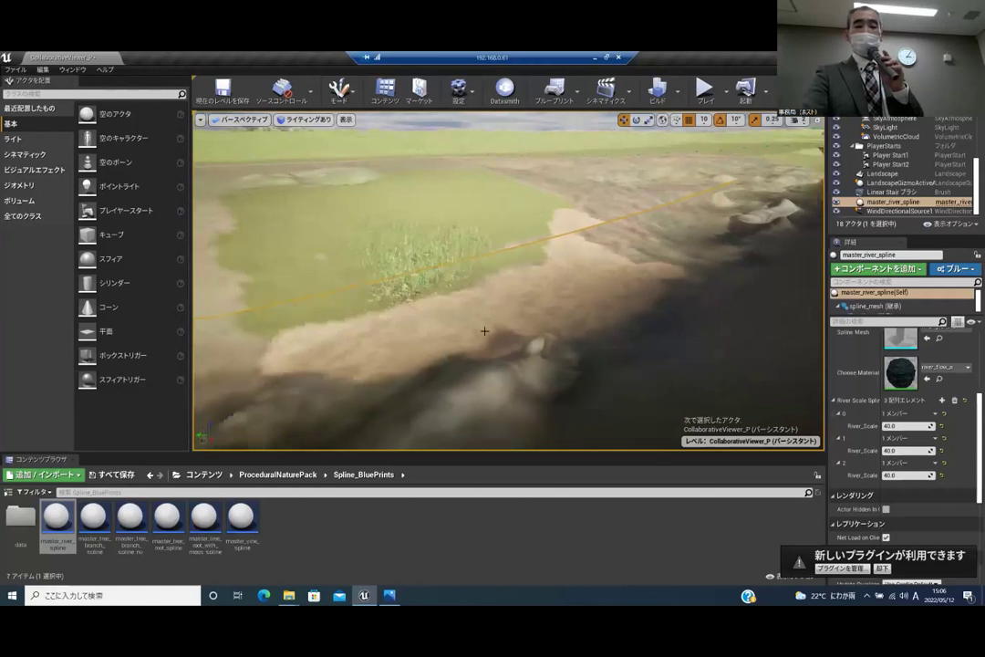
pyautogui.moveTo(513, 295); pyautogui.dragTo(538, 307, button='right')
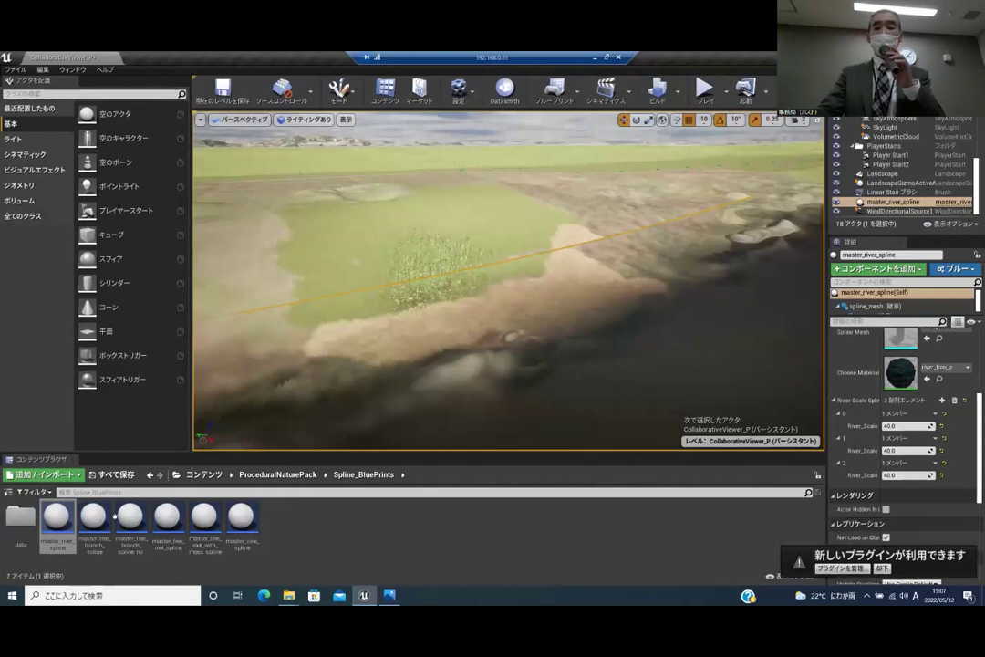
# Check the computer's CPU, memory and GPU load in Task Manager's detailed performance view, and close it
pyautogui.rightClick(20, 597)
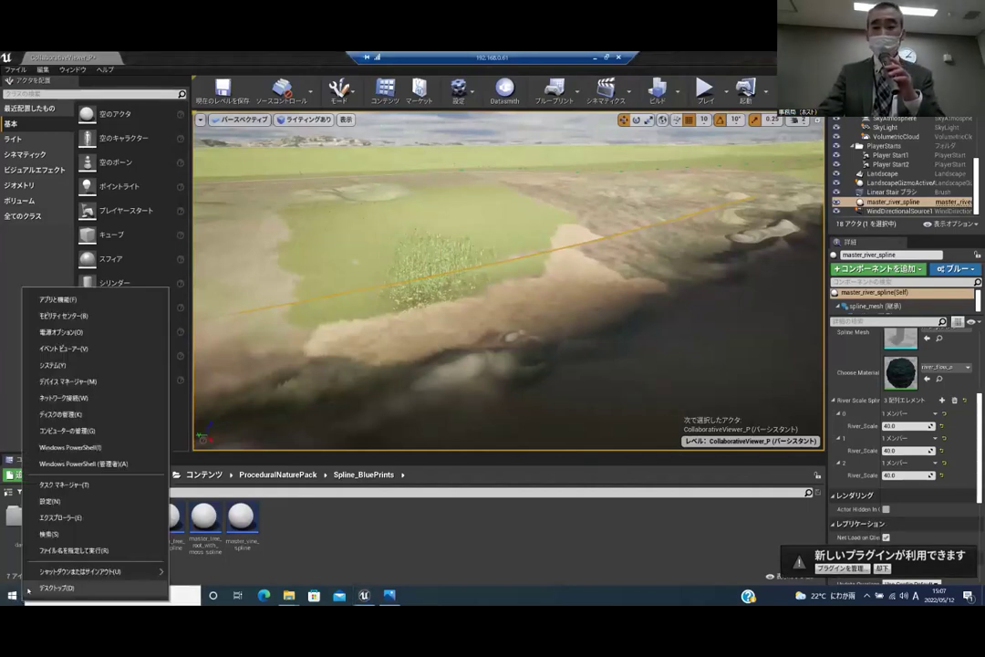
pyautogui.click(80, 484)
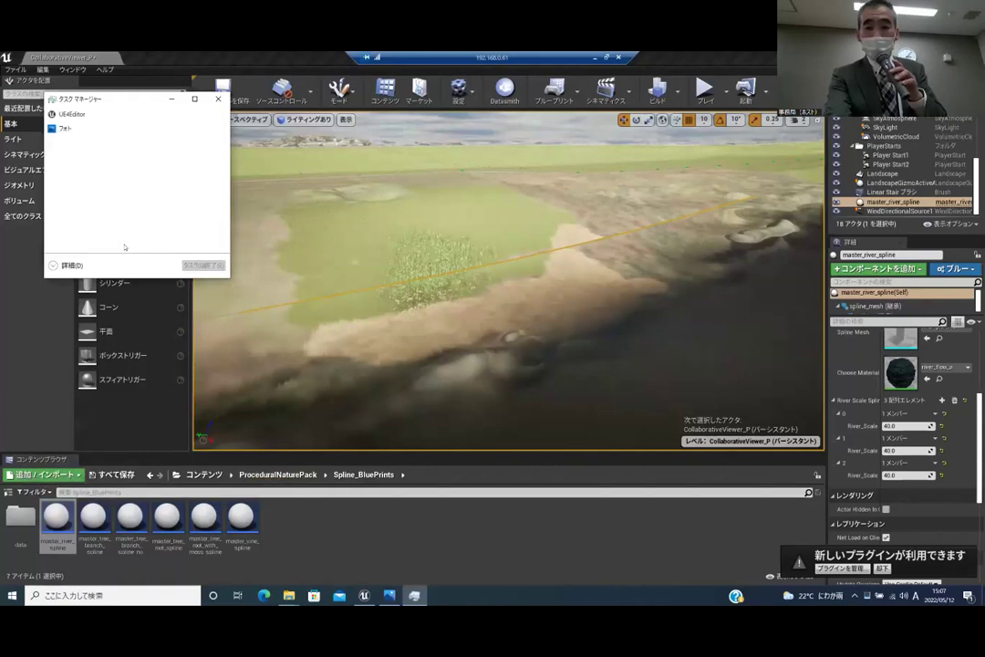
pyautogui.click(66, 264)
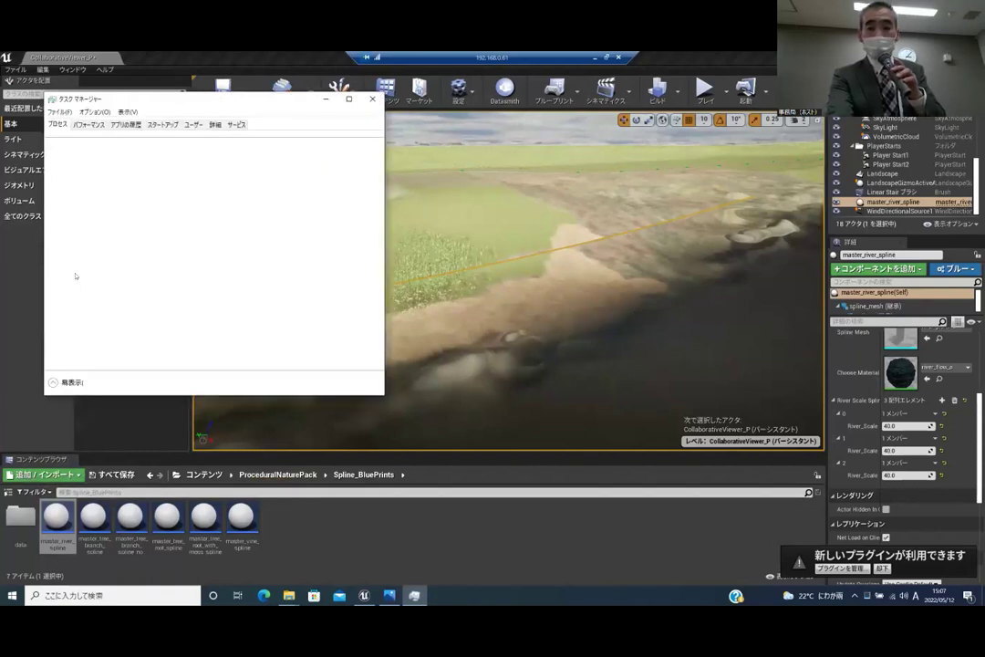
pyautogui.click(88, 124)
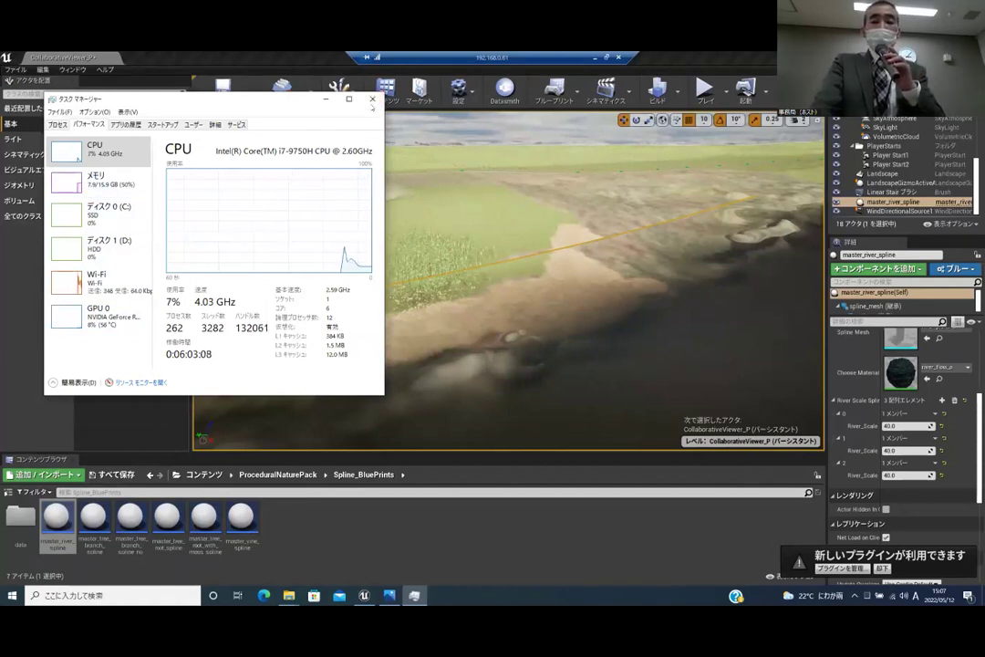
pyautogui.click(372, 100)
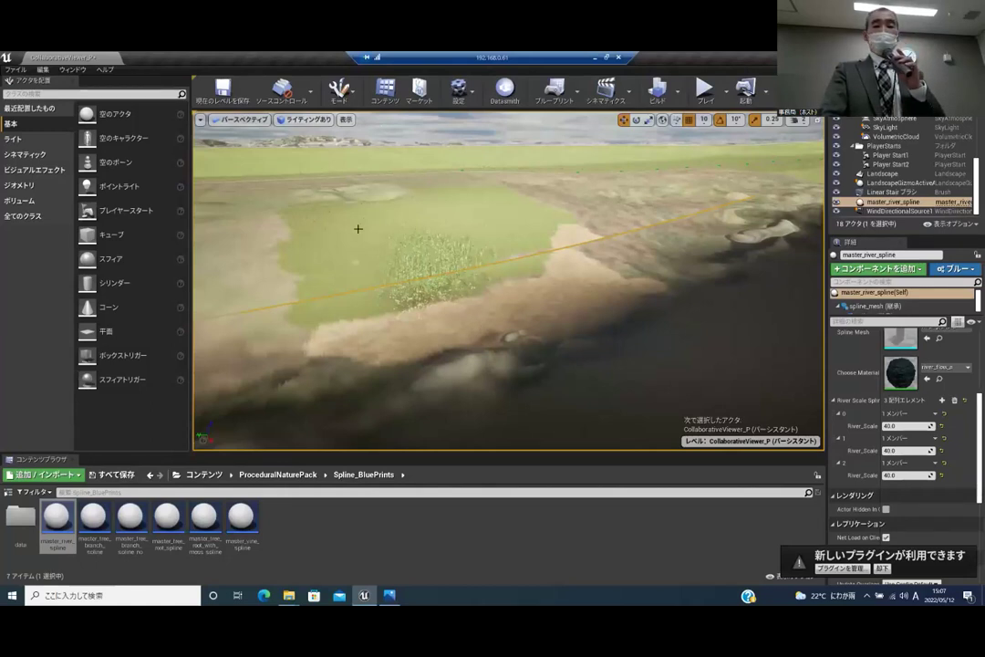
# Switch to Landscape editing mode and build only the level's grass maps
pyautogui.click(340, 90)
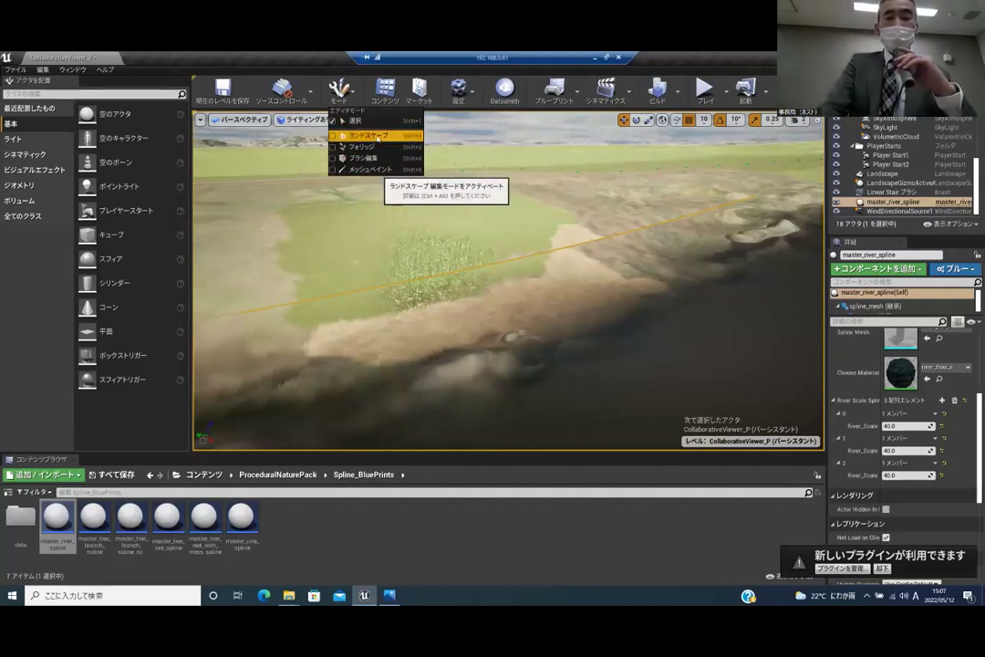
pyautogui.click(372, 135)
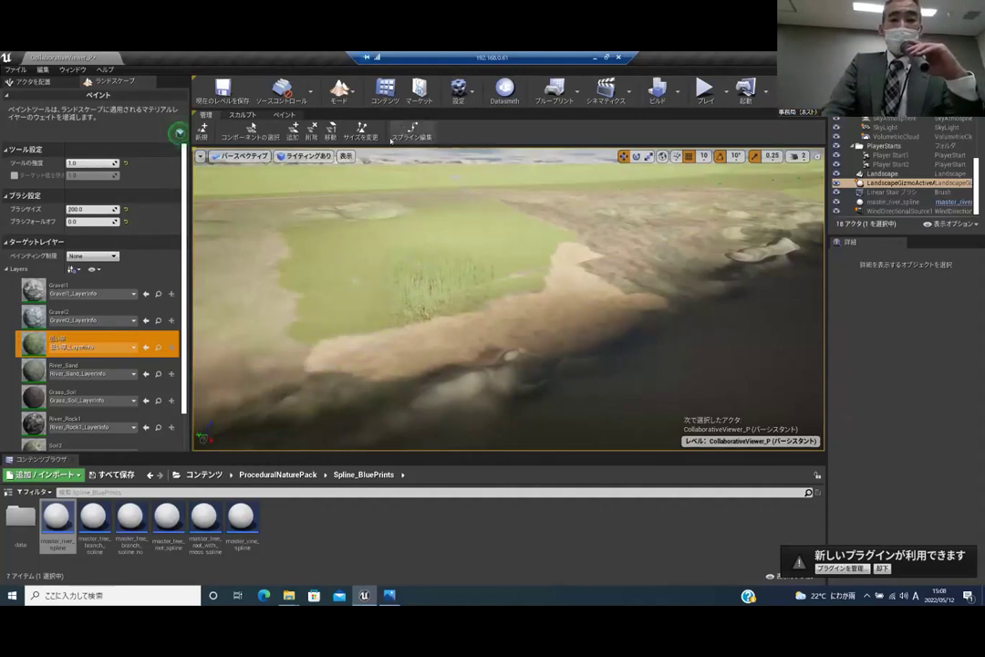
pyautogui.click(353, 89)
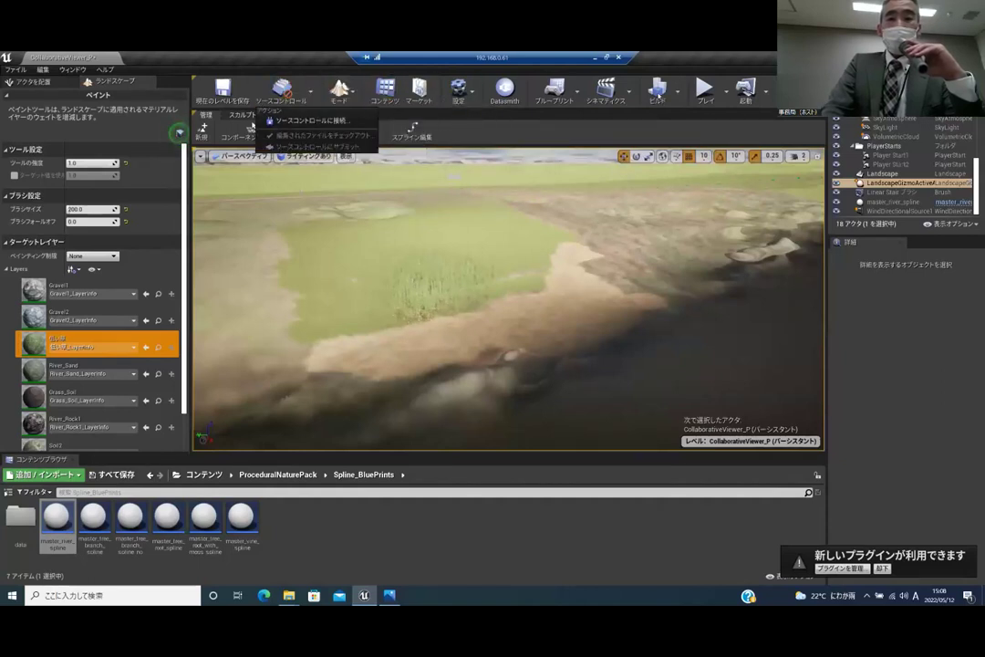
pyautogui.click(675, 88)
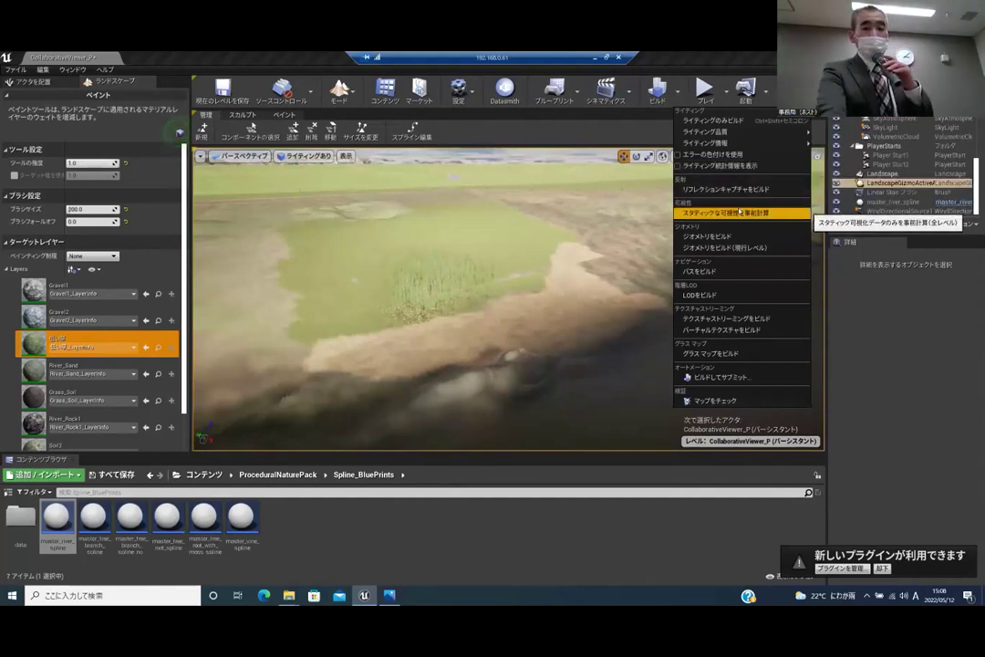
pyautogui.click(720, 352)
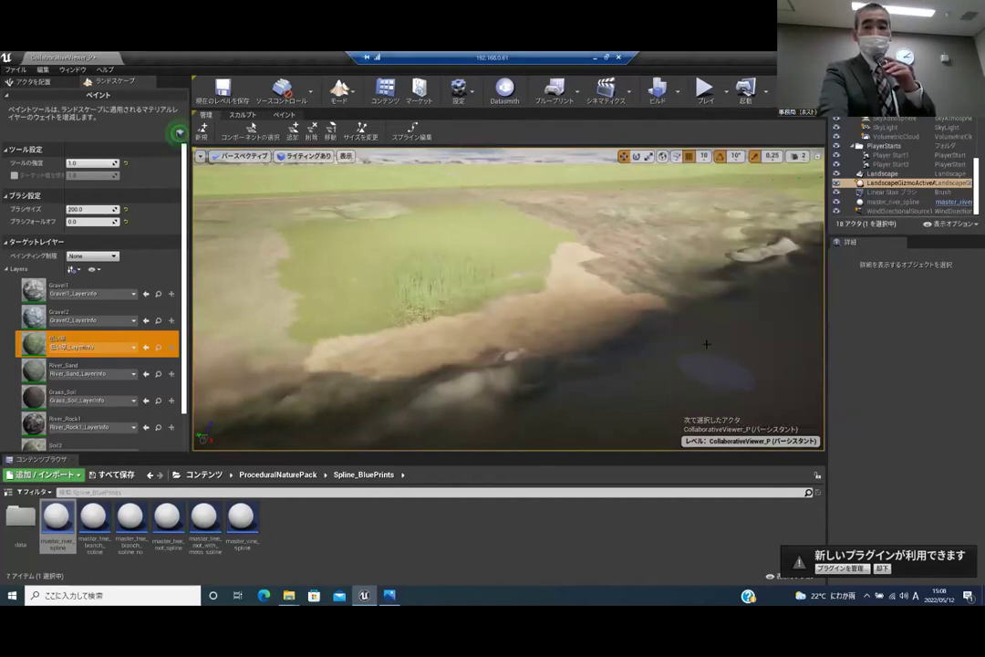
# Start a full level build, stop it during the texture streaming stage, and build the grass maps again
pyautogui.click(659, 89)
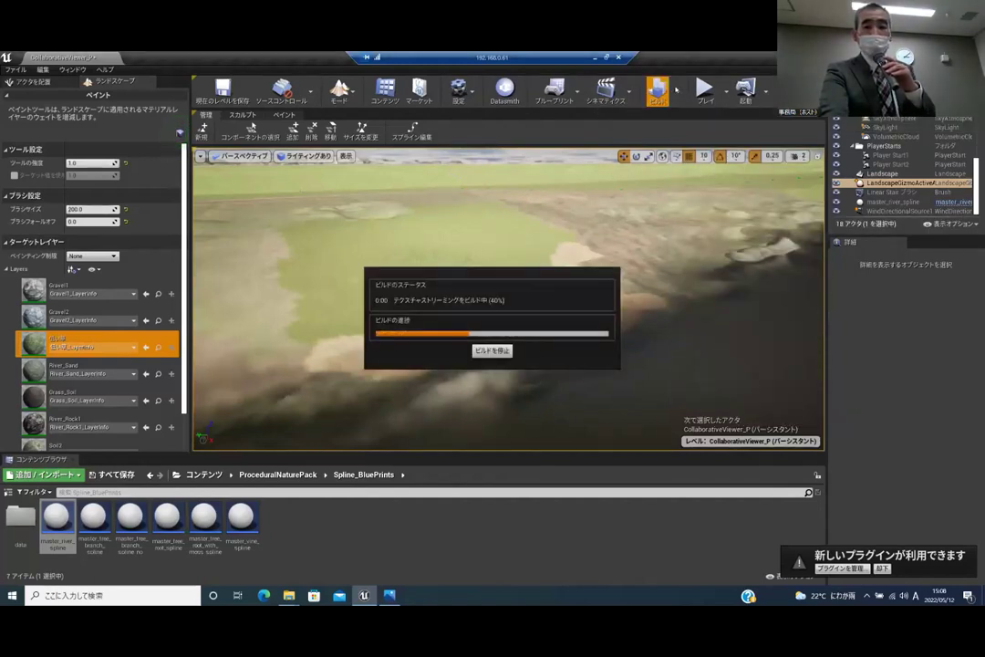
pyautogui.click(509, 350)
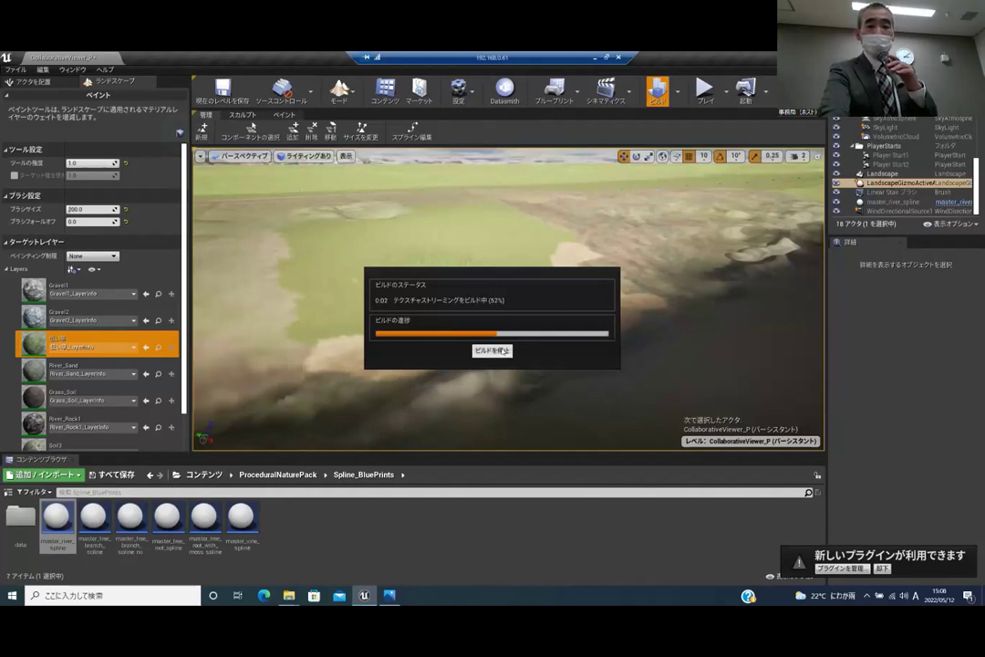
pyautogui.click(682, 91)
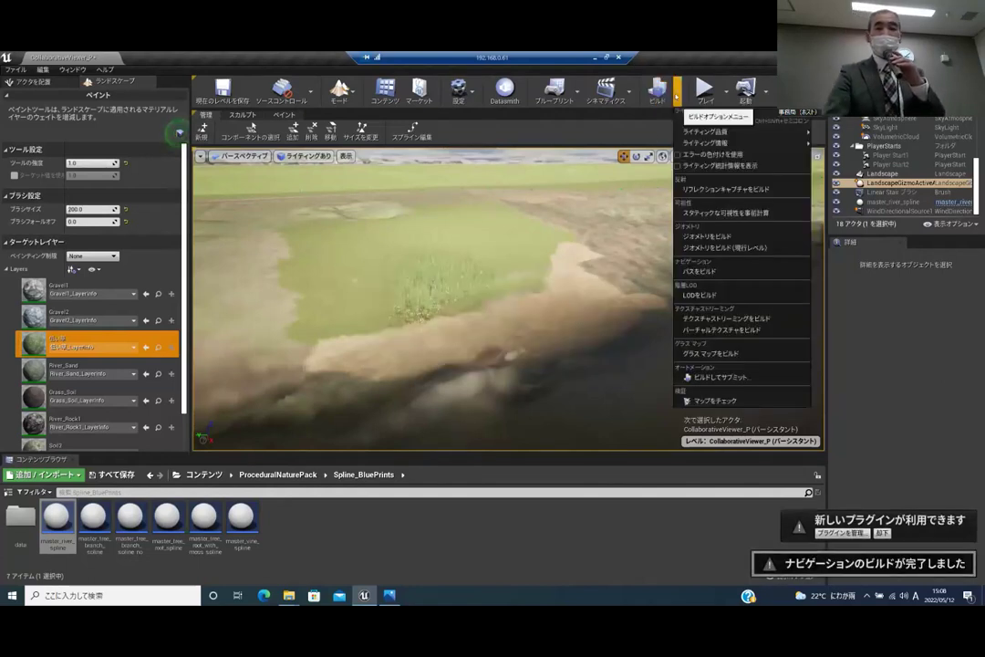
pyautogui.click(734, 354)
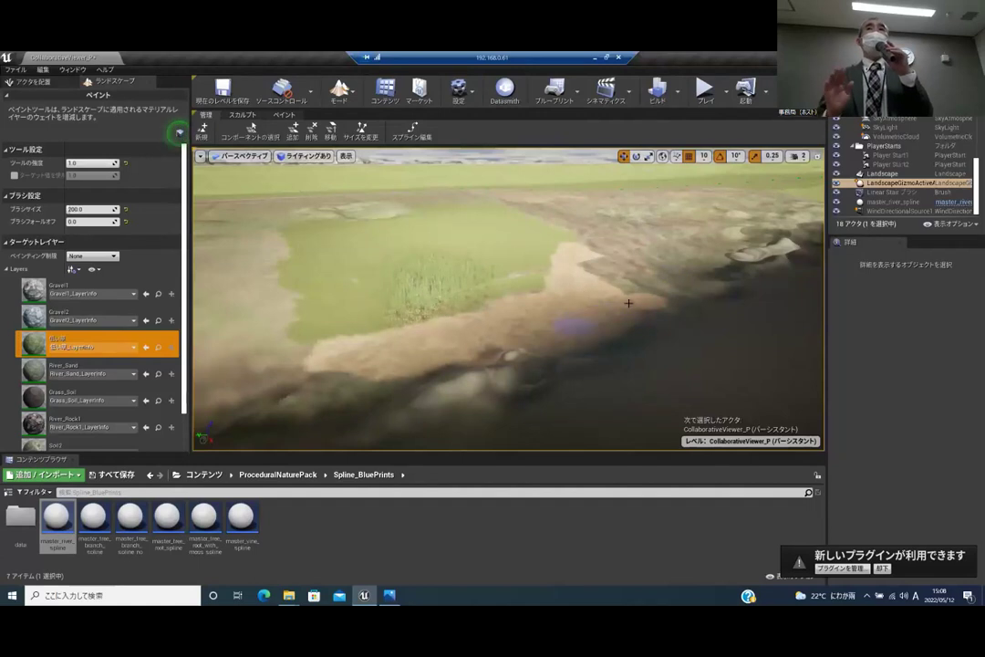
# Switch to the Edge browser and search the web for 九州地方整備局
pyautogui.click(265, 595)
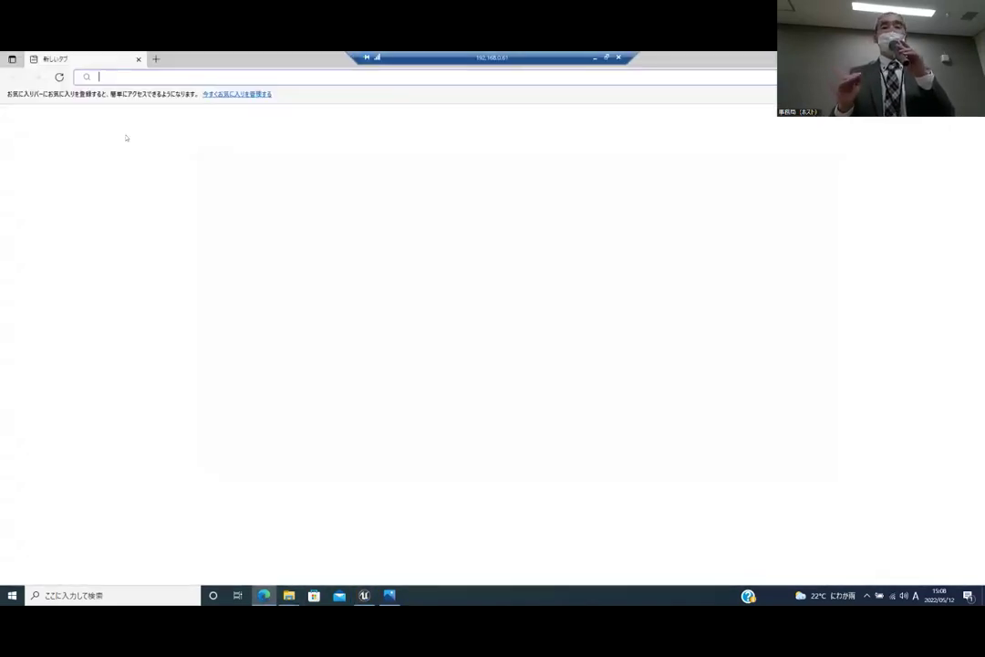
pyautogui.write('kyu')
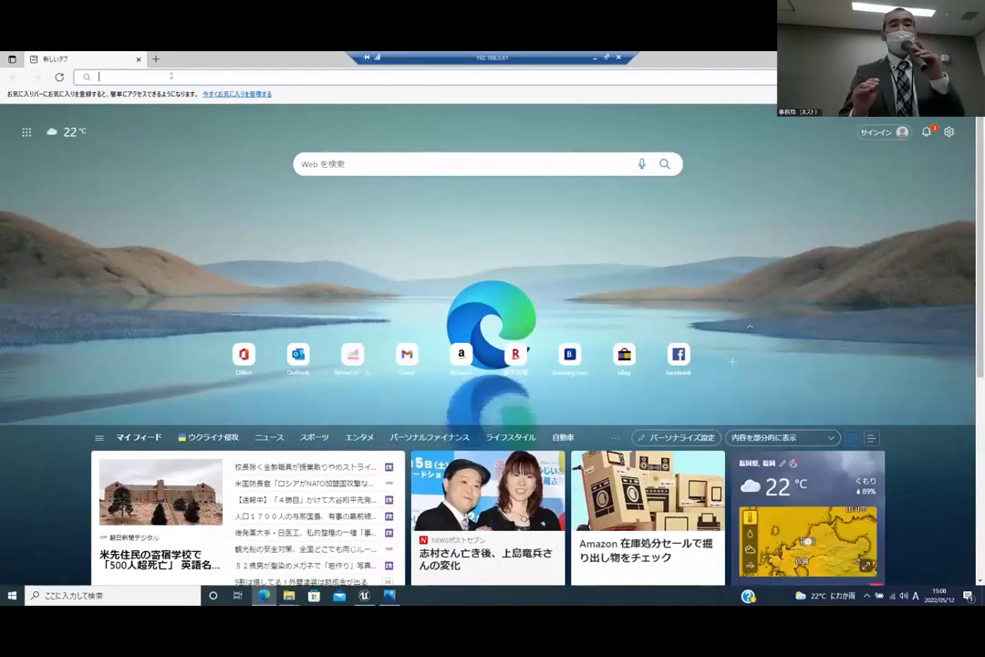
pyautogui.press('BackSpace')
pyautogui.press('BackSpace')
pyautogui.press('BackSpace')
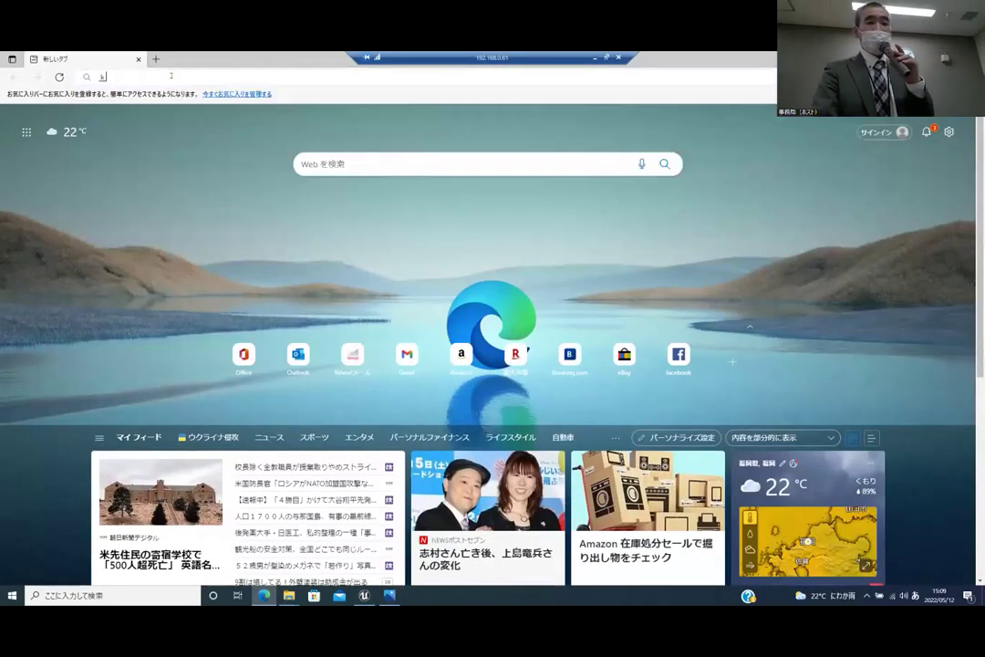
pyautogui.write('kysu')
pyautogui.press('BackSpace')
pyautogui.write('ushuu')
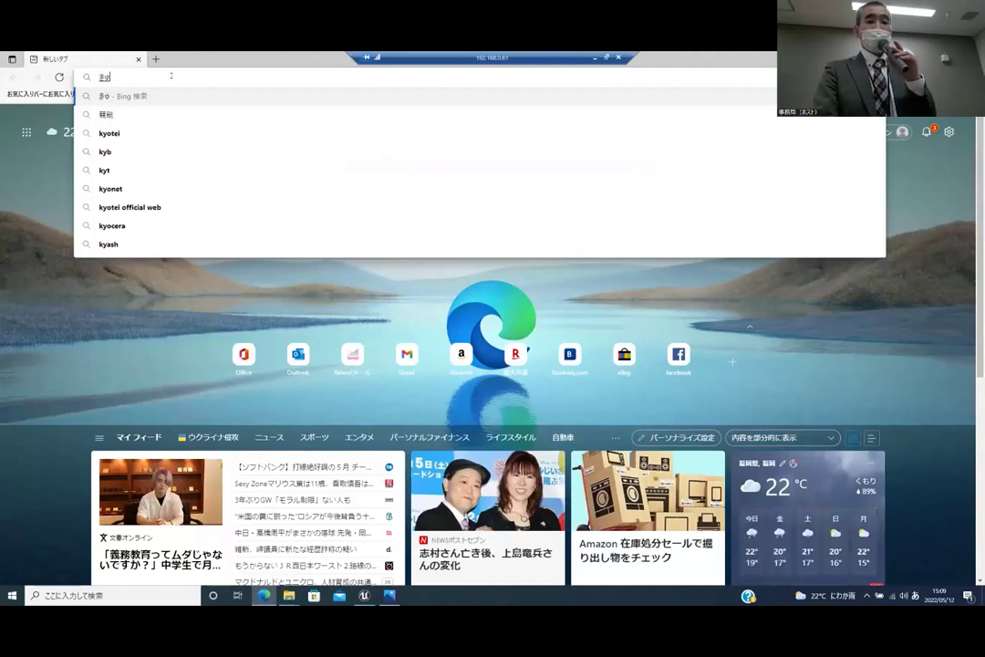
pyautogui.press('BackSpace')
pyautogui.press('BackSpace')
pyautogui.press('BackSpace')
pyautogui.write('ushuu')
pyautogui.press('space')
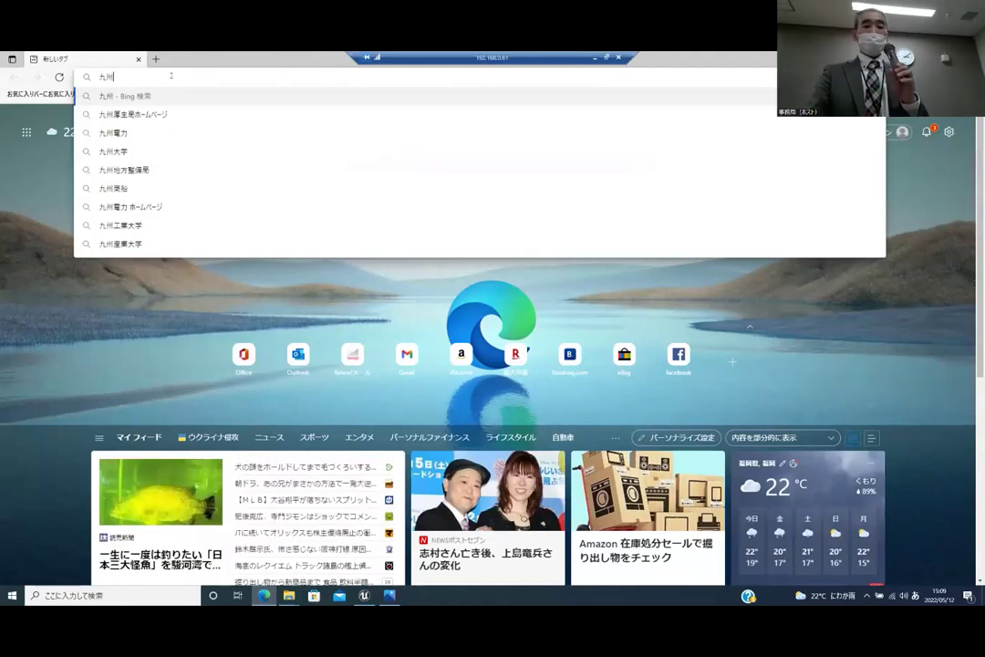
pyautogui.write('chihouseibikyok')
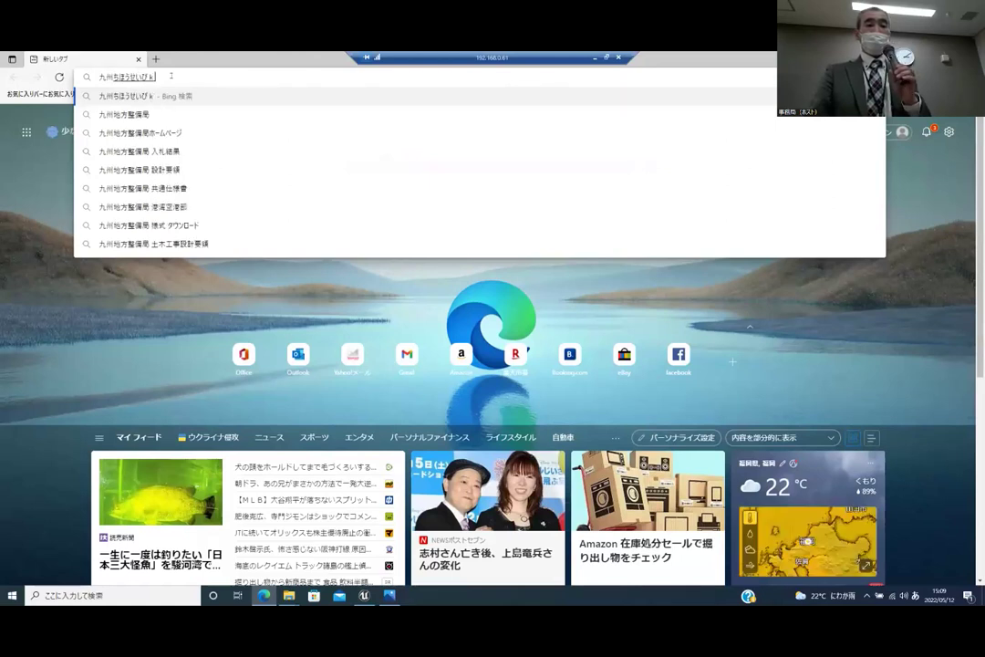
pyautogui.write('u')
pyautogui.press('space')
pyautogui.press('Return')
pyautogui.press('Return')
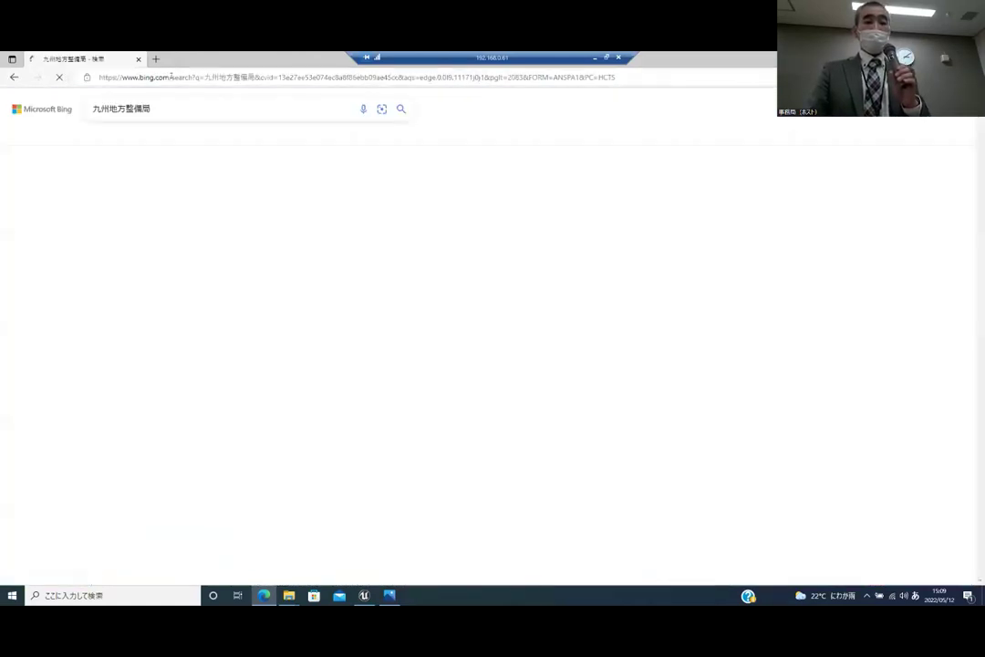
# Open the 九州地方整備局 website from the search results and go to its インフラDX推進室 page
pyautogui.click(190, 179)
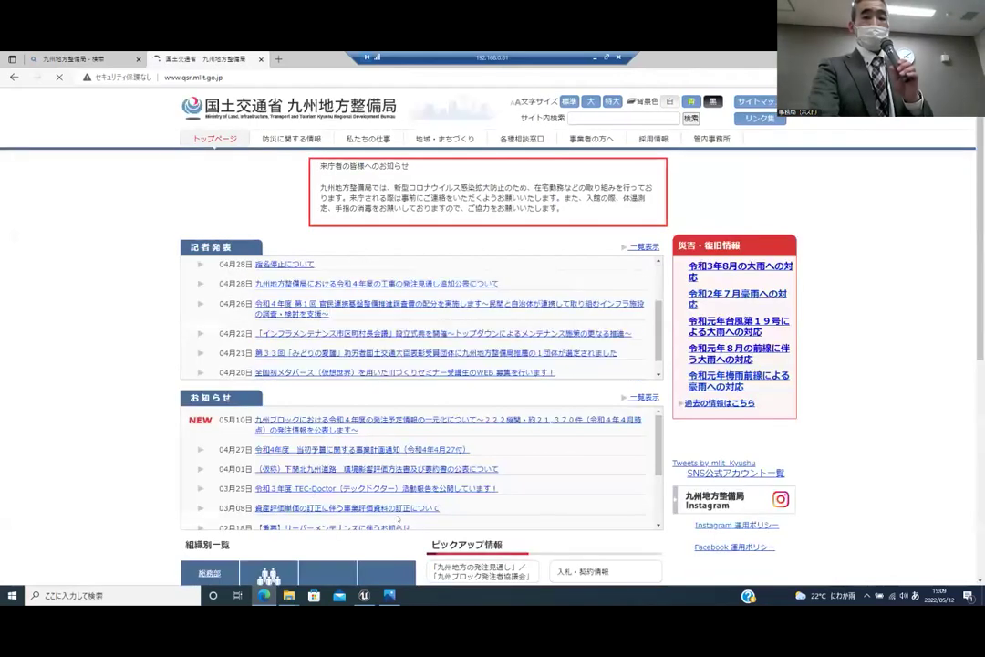
pyautogui.scroll(-4, 541, 286)
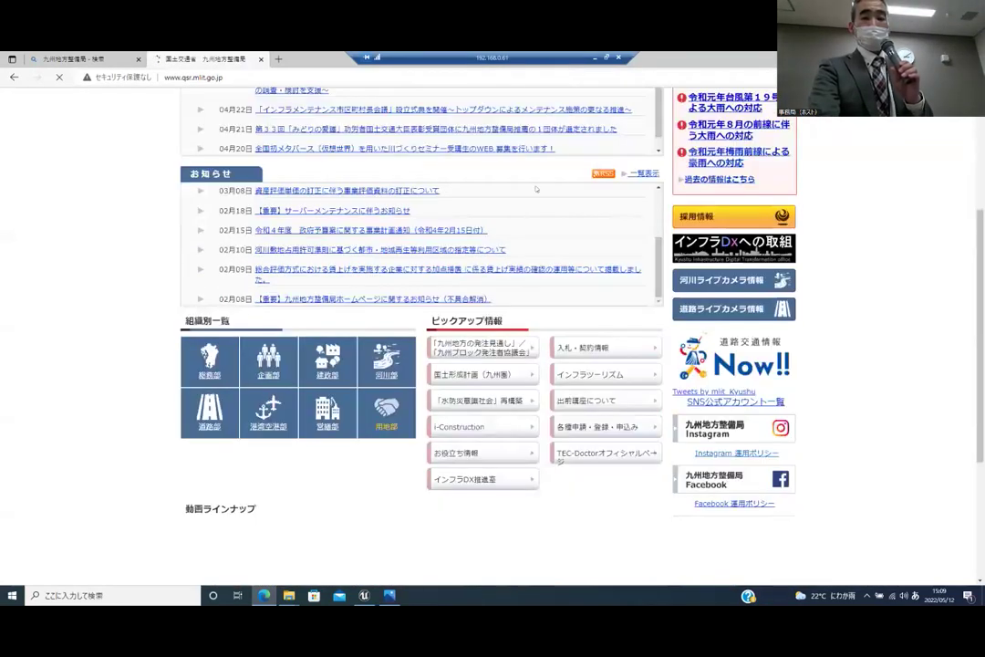
pyautogui.scroll(1, 493, 264)
pyautogui.click(493, 425)
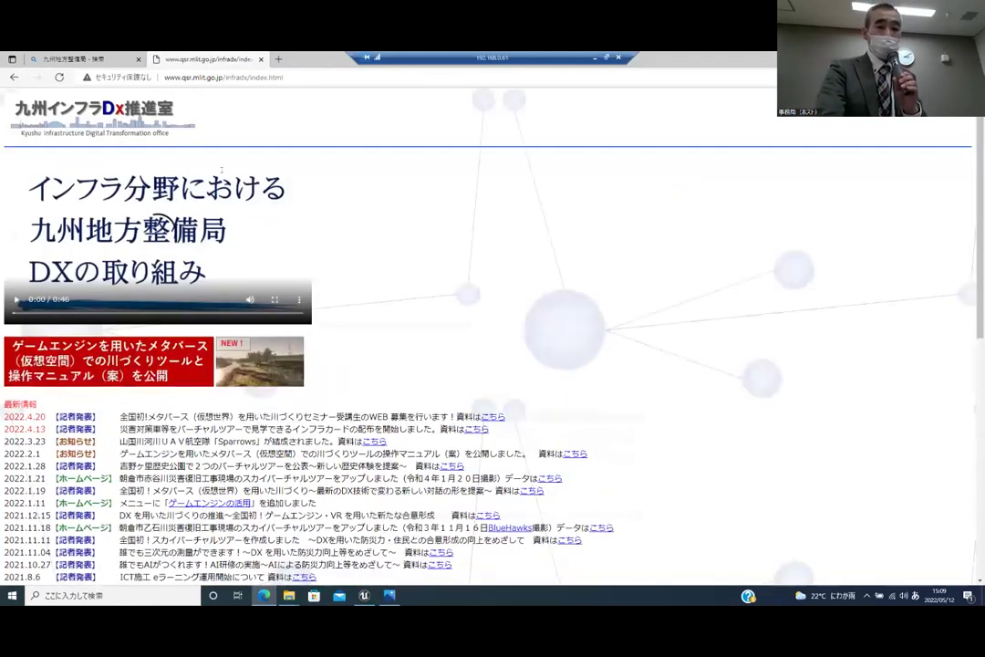
# Look through the latest DX news and open the banner page about the metaverse river-design tool and its operation manual
pyautogui.scroll(-3, 121, 160)
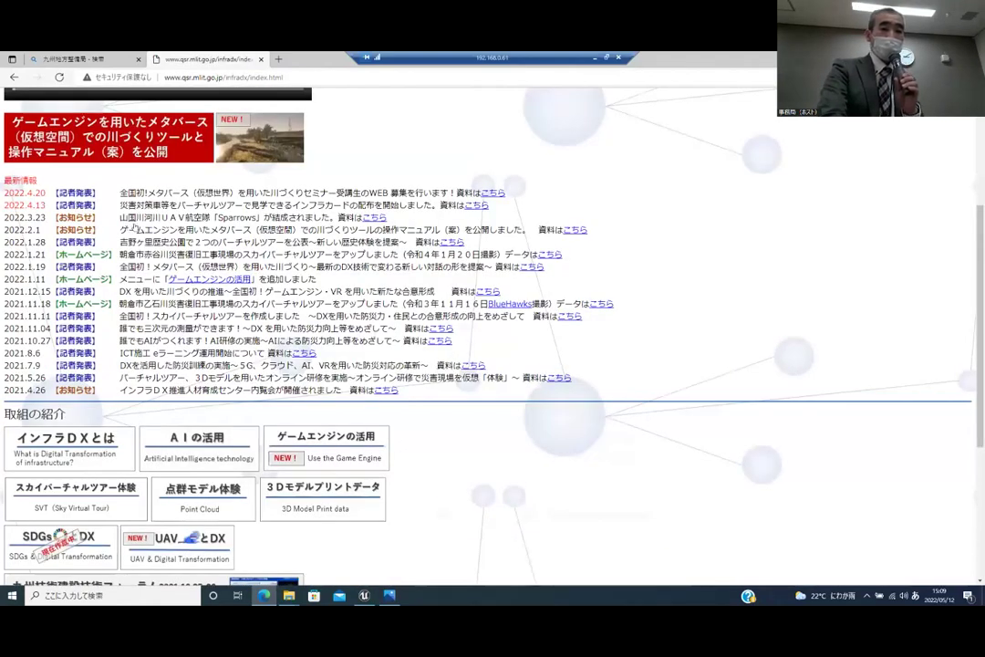
pyautogui.scroll(1, 113, 192)
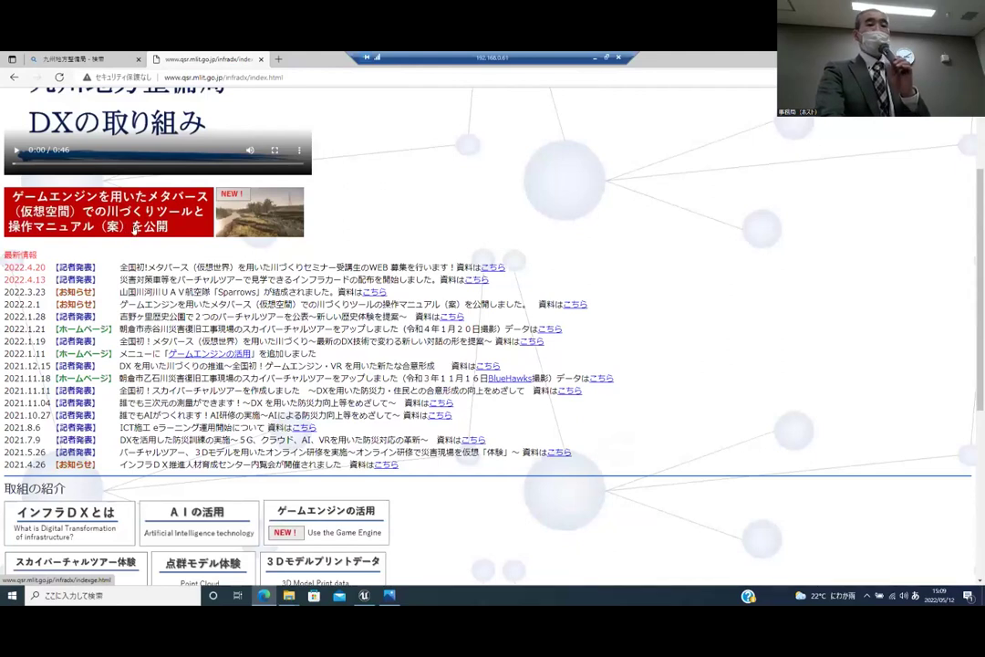
pyautogui.scroll(1, 111, 196)
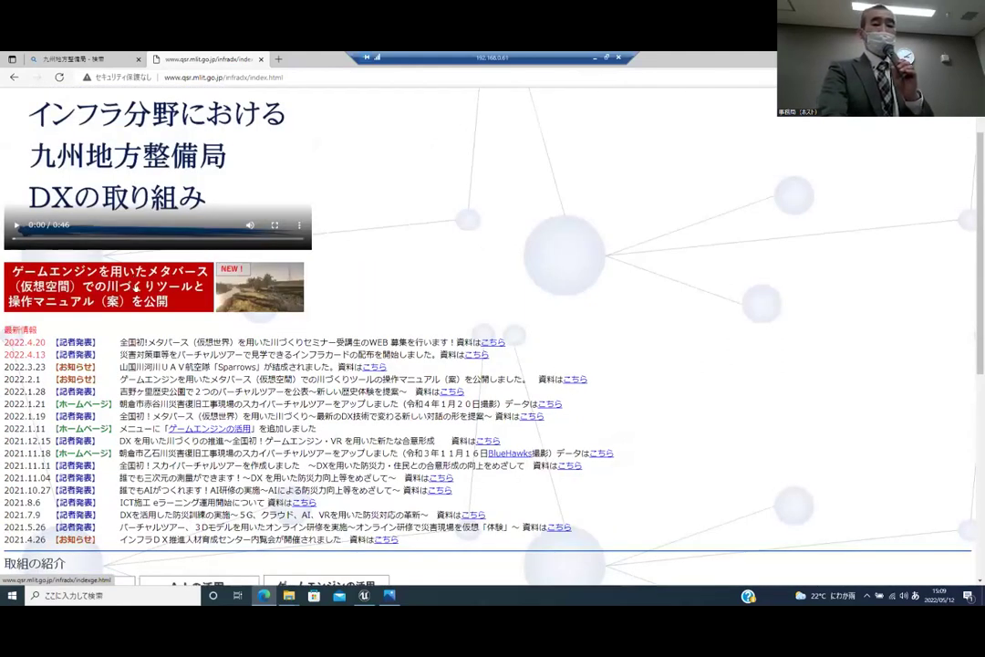
pyautogui.click(134, 281)
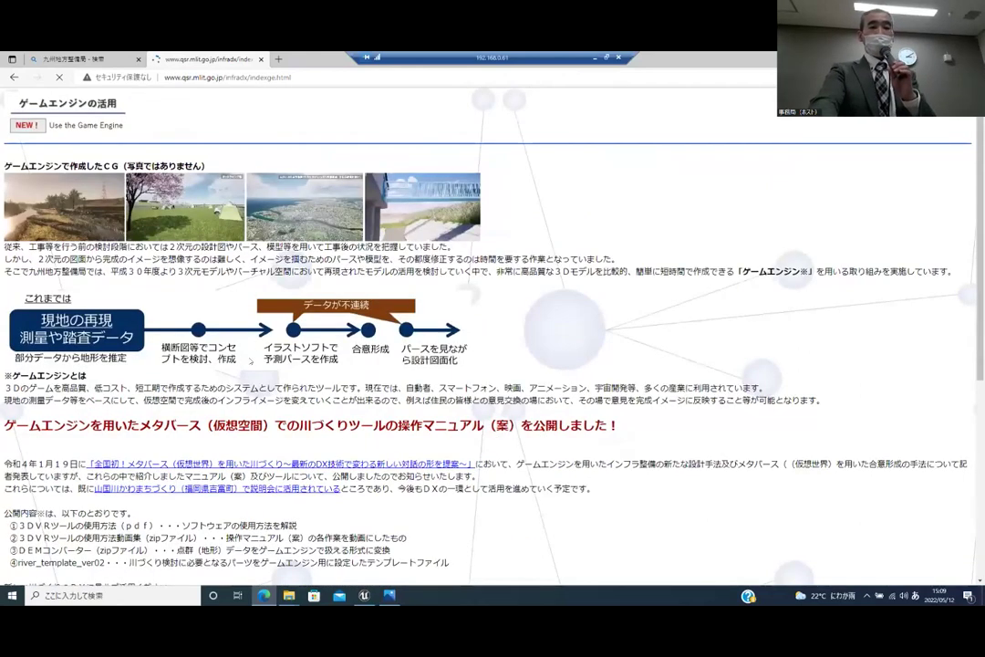
# Examine the game engine page's list of published manuals, videos, converter and template, along with its download link
pyautogui.scroll(-1, 251, 360)
pyautogui.scroll(-2, 492, 338)
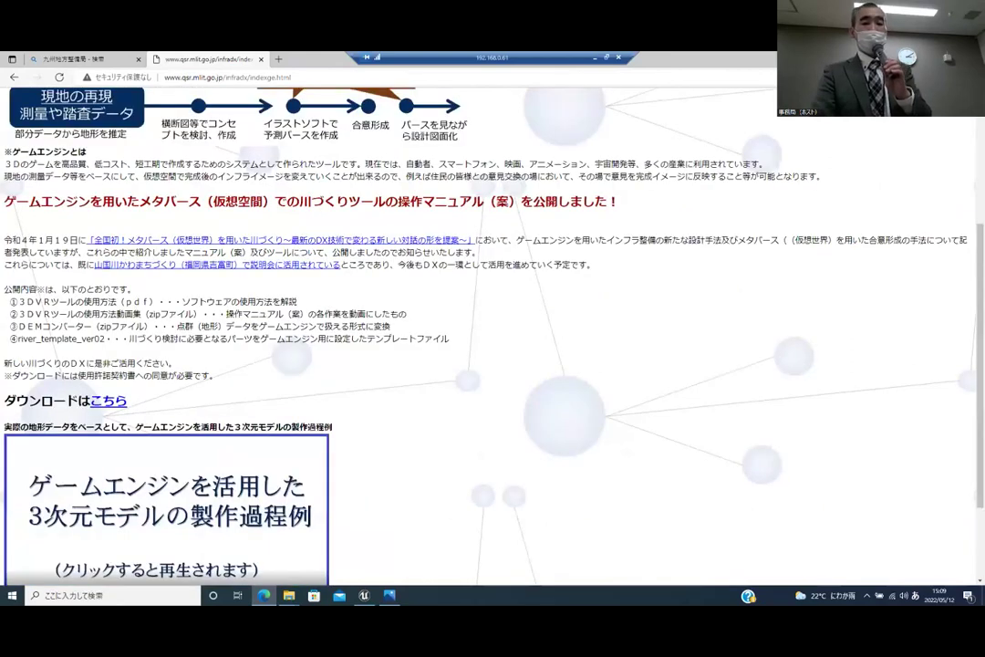
pyautogui.scroll(-2, 277, 425)
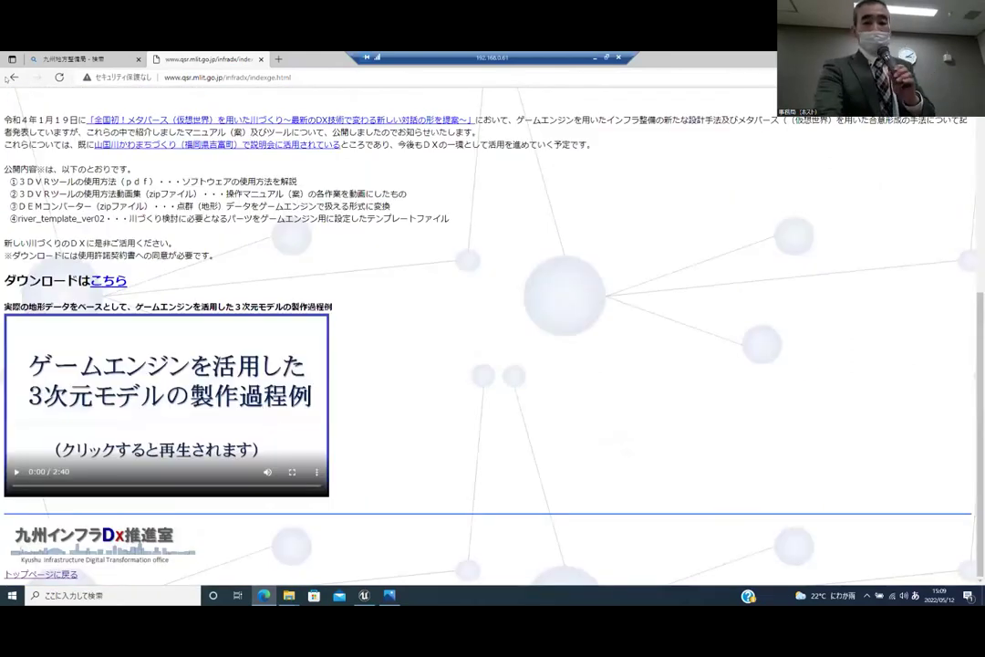
pyautogui.scroll(2, 492, 338)
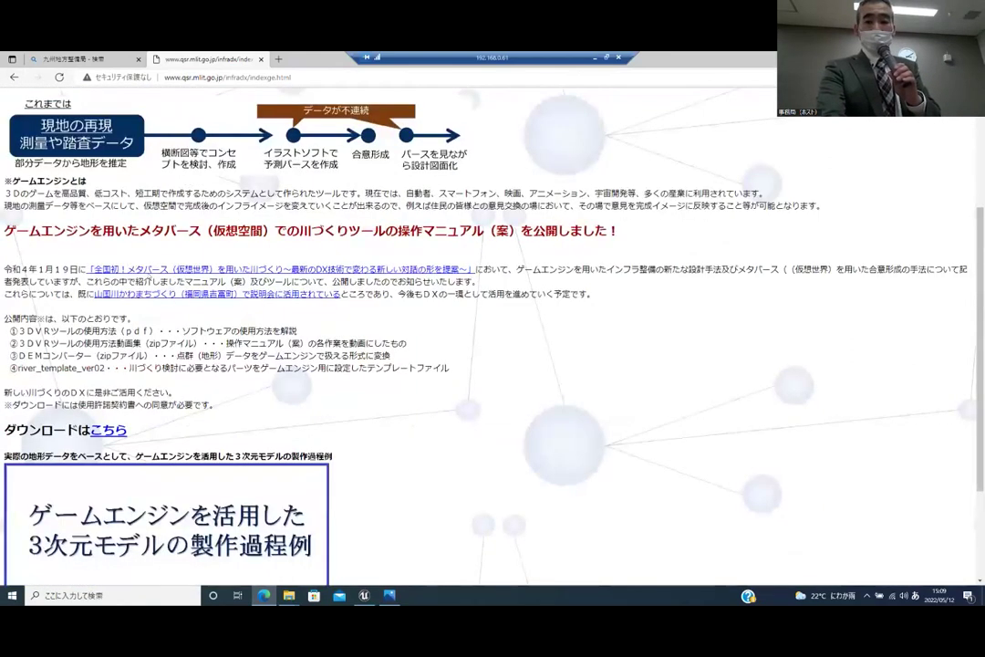
pyautogui.scroll(-2, 127, 349)
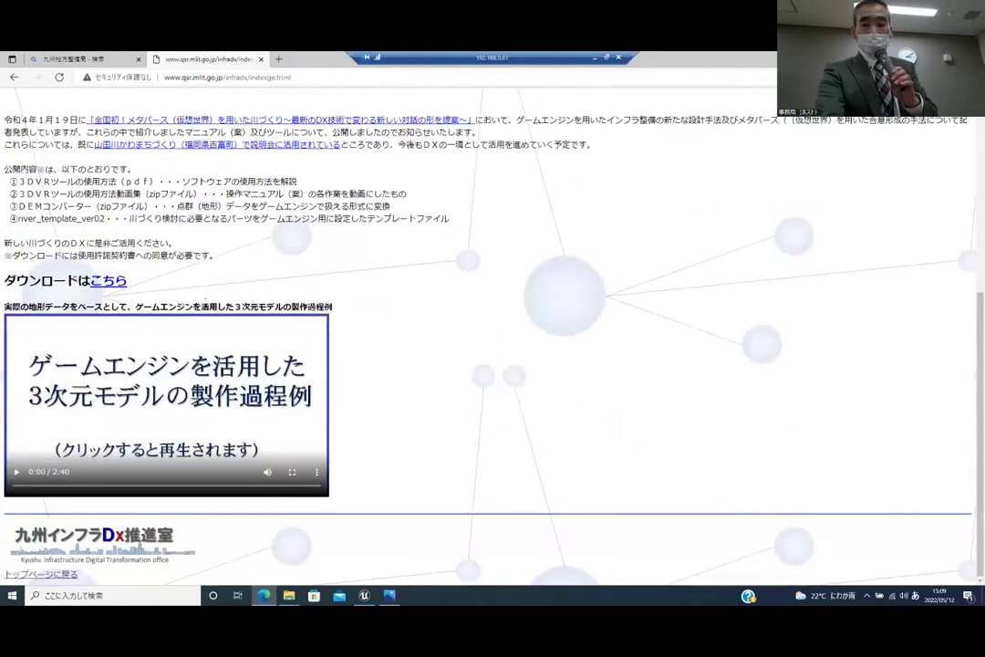
# Switch from the web page back to the ongariver project in Unreal Editor and look over the reed patch on the riverbank
pyautogui.scroll(3, 492, 337)
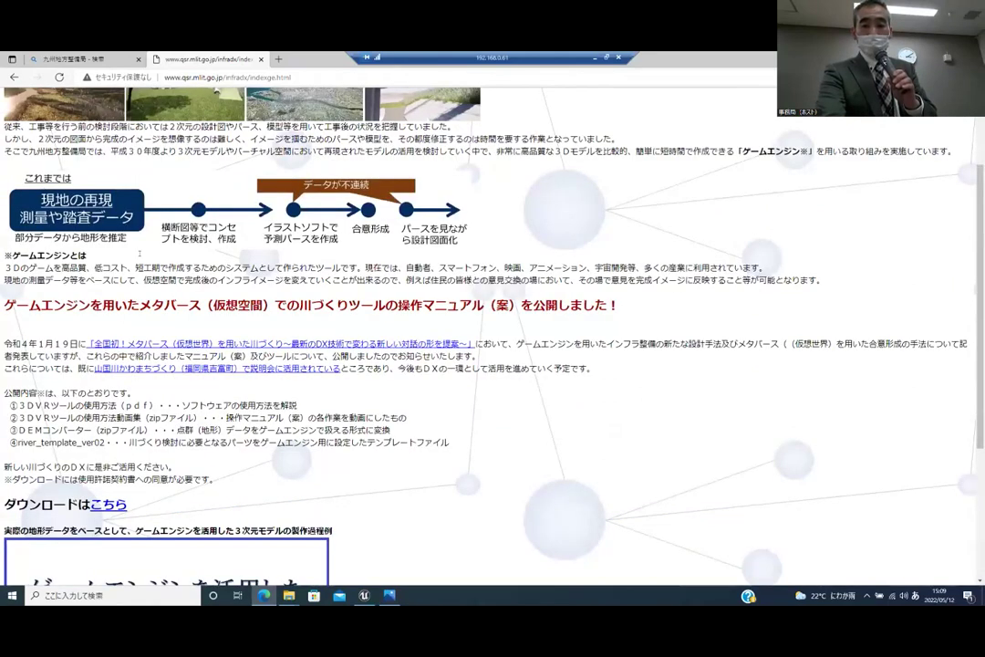
pyautogui.scroll(2, 139, 253)
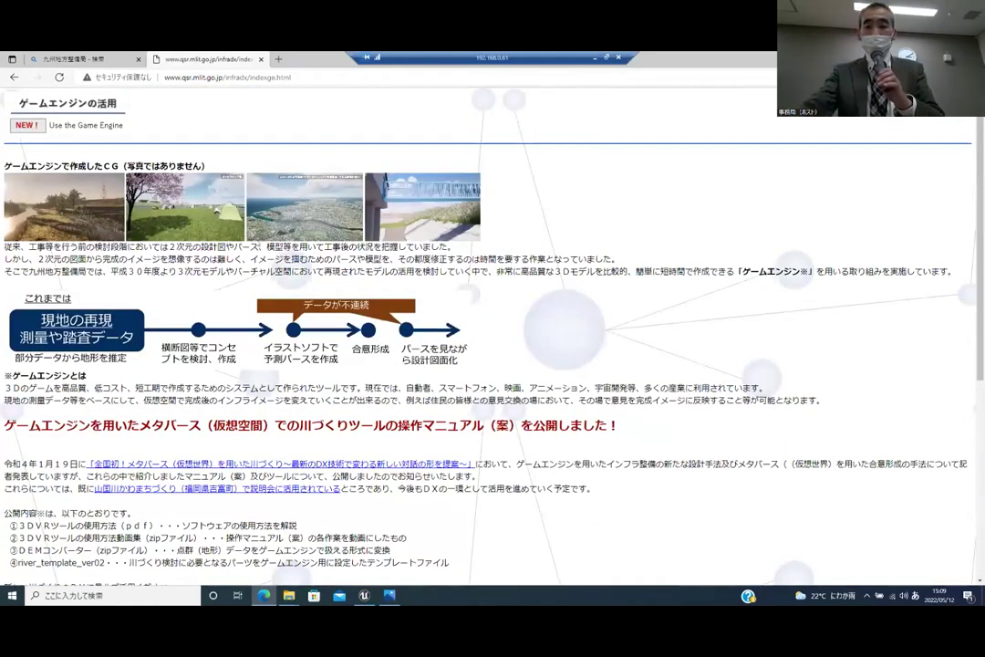
pyautogui.moveTo(364, 594)
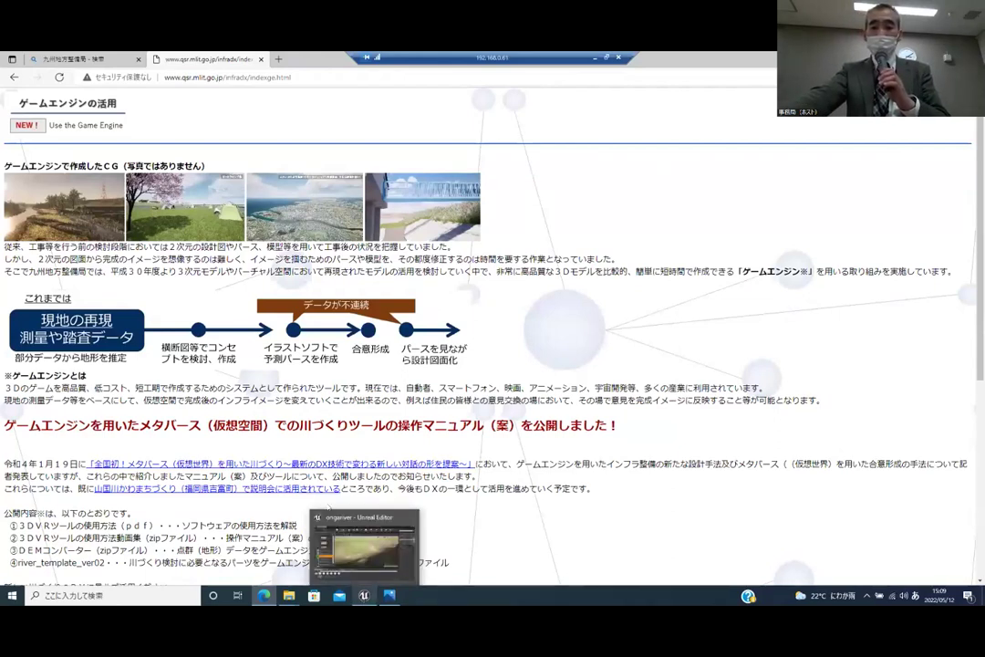
pyautogui.click(312, 533)
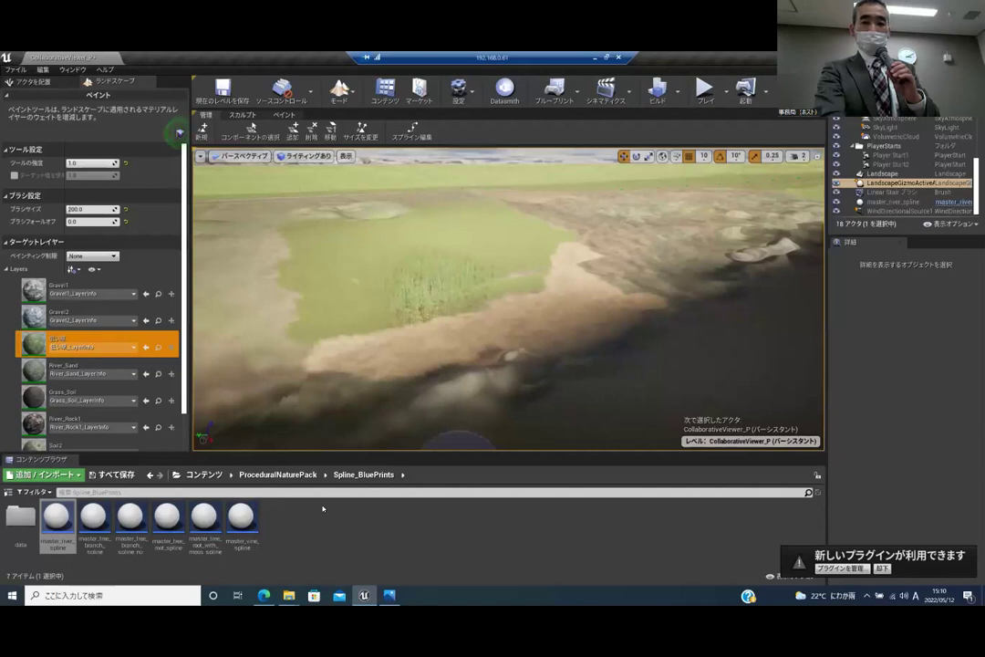
pyautogui.moveTo(563, 308); pyautogui.dragTo(491, 332, button='right')
pyautogui.moveTo(429, 283); pyautogui.dragTo(565, 280, button='right')
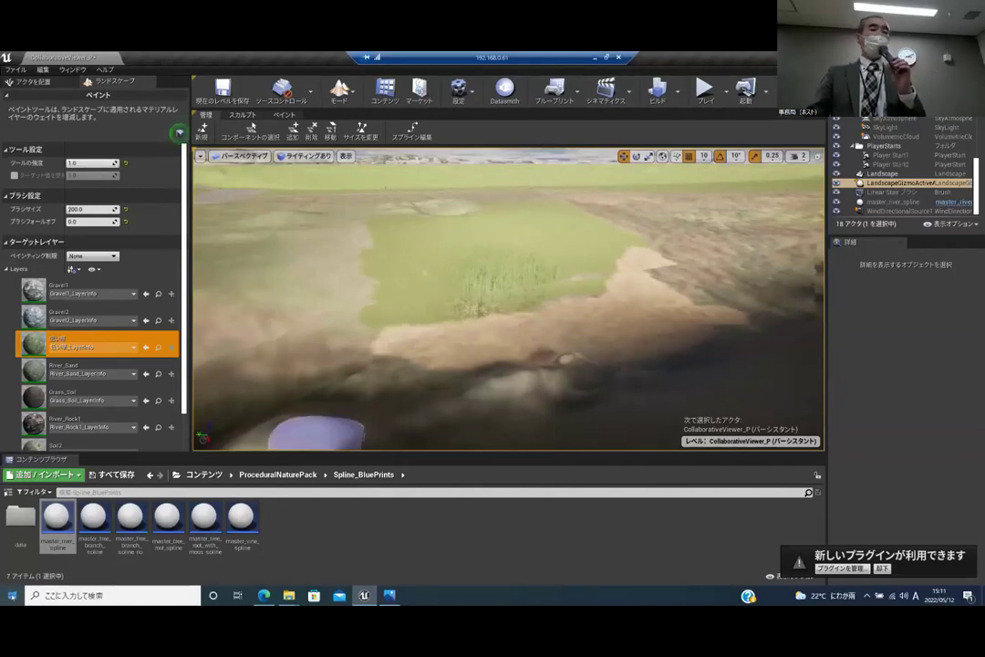
# Open Task Manager on its performance view and enlarge the window for reading the CPU details
pyautogui.rightClick(13, 598)
pyautogui.click(55, 483)
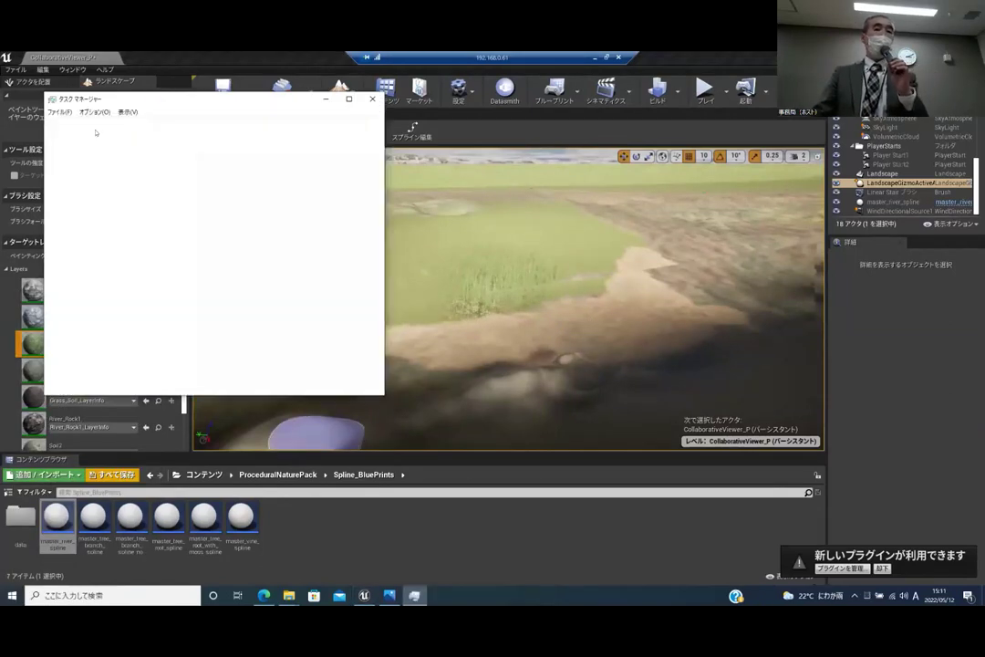
pyautogui.click(88, 124)
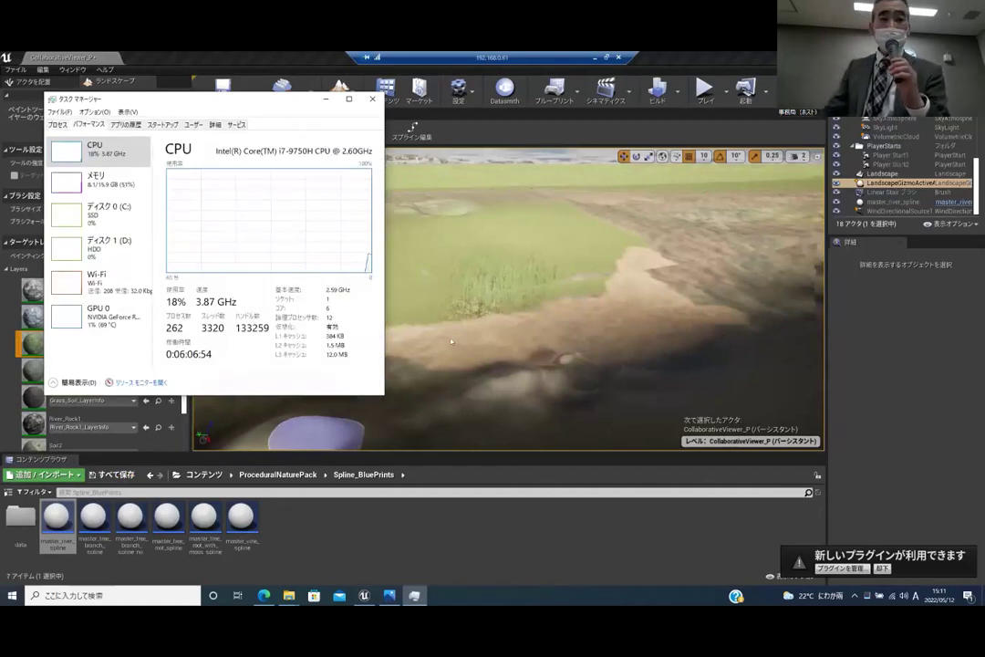
pyautogui.moveTo(214, 99); pyautogui.dragTo(289, 99)
pyautogui.moveTo(458, 395); pyautogui.dragTo(627, 451)
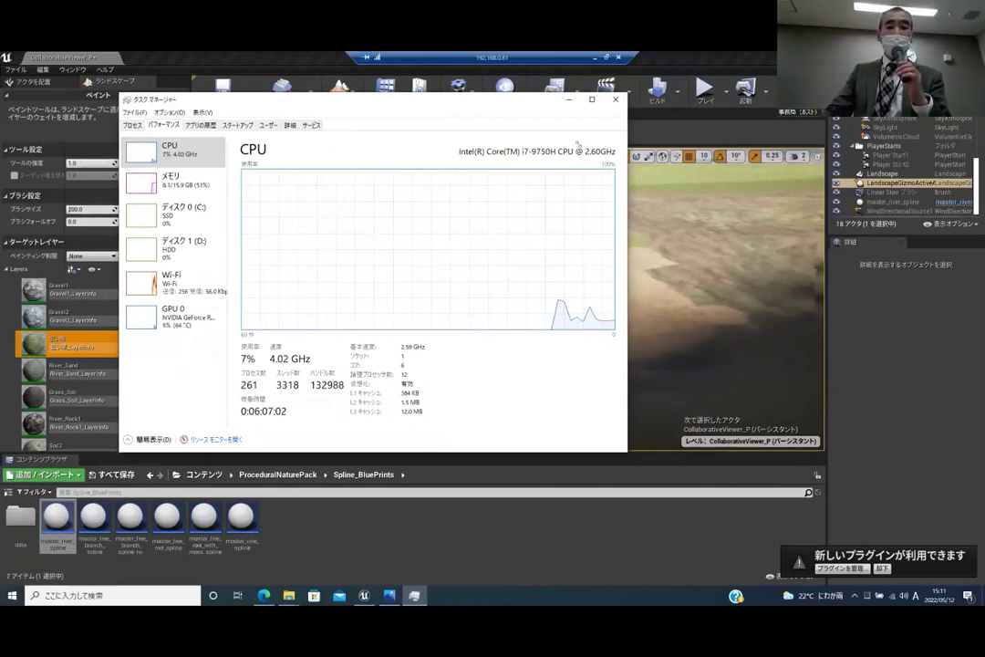
# Inspect the computer's memory, both disks (C: and D:) and the GPU in the performance view
pyautogui.click(169, 183)
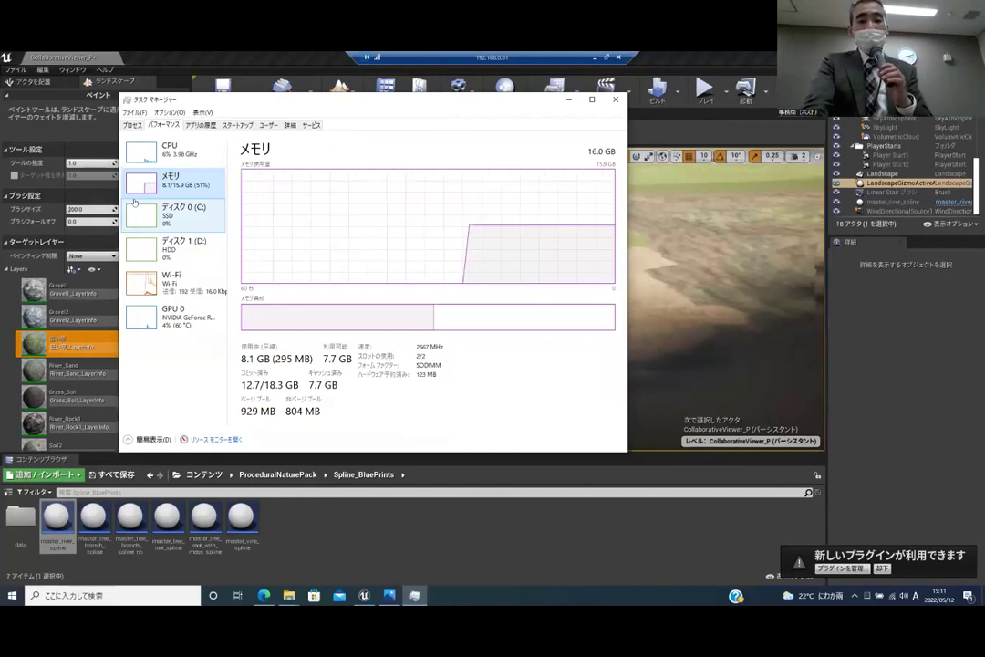
pyautogui.click(146, 213)
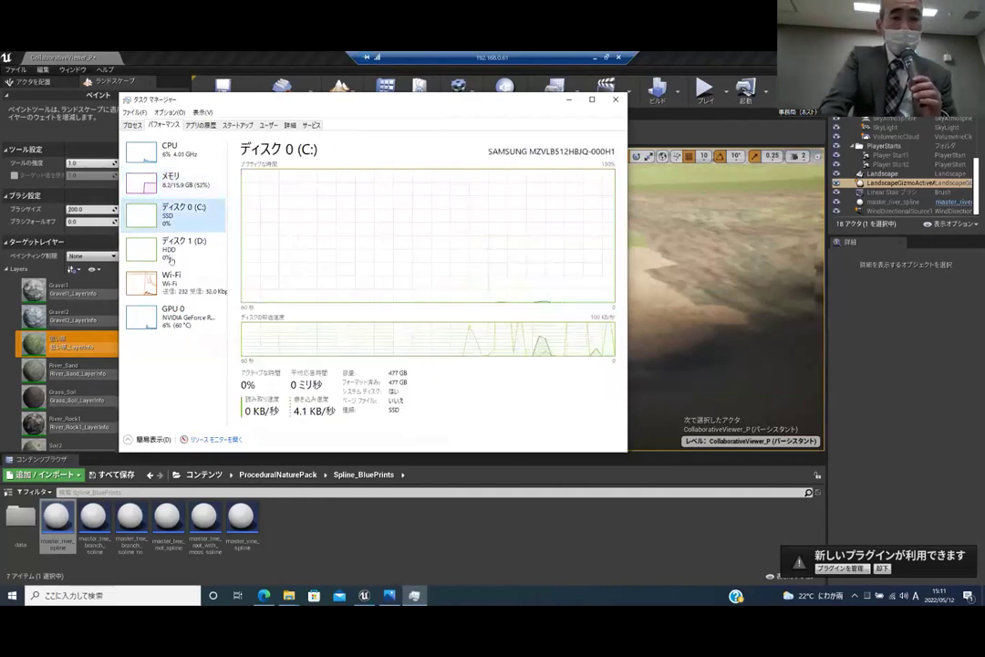
pyautogui.click(168, 260)
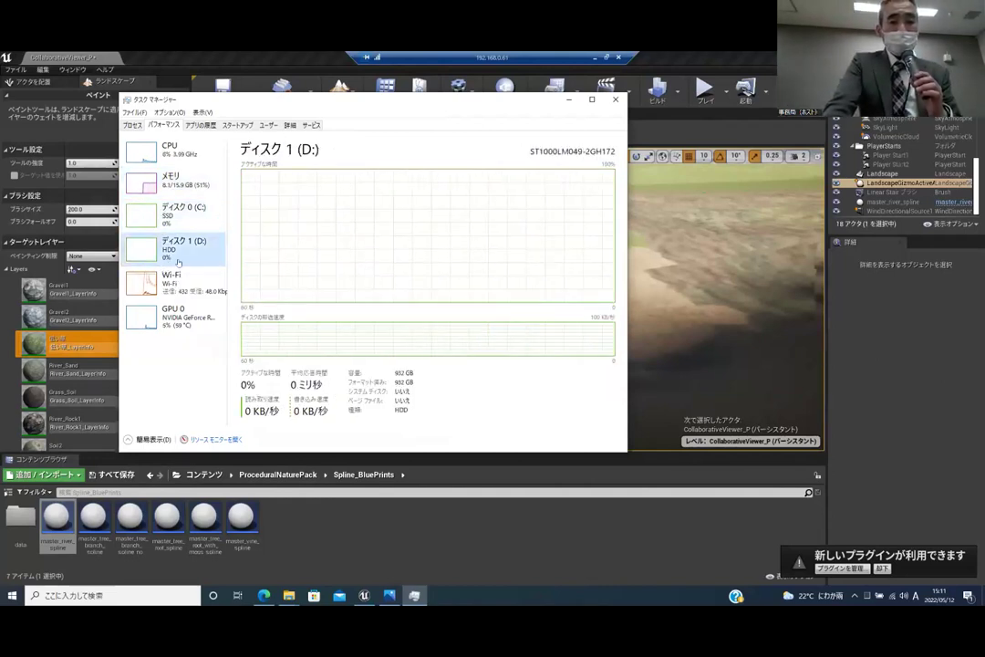
pyautogui.click(177, 313)
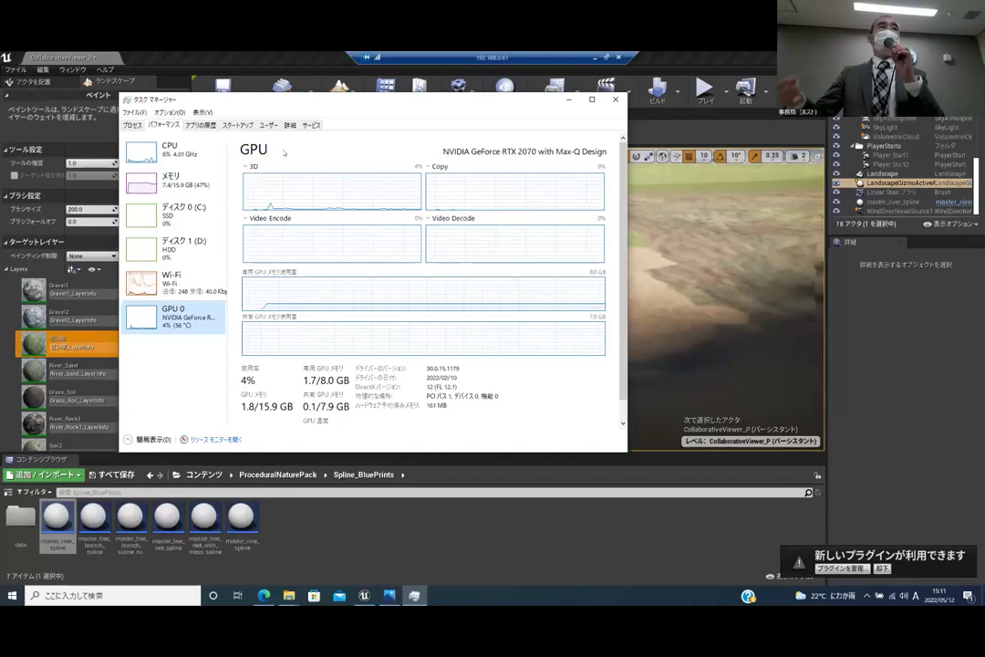
# Go over the CPU, memory and GPU specifications once more, then close Task Manager
pyautogui.click(170, 154)
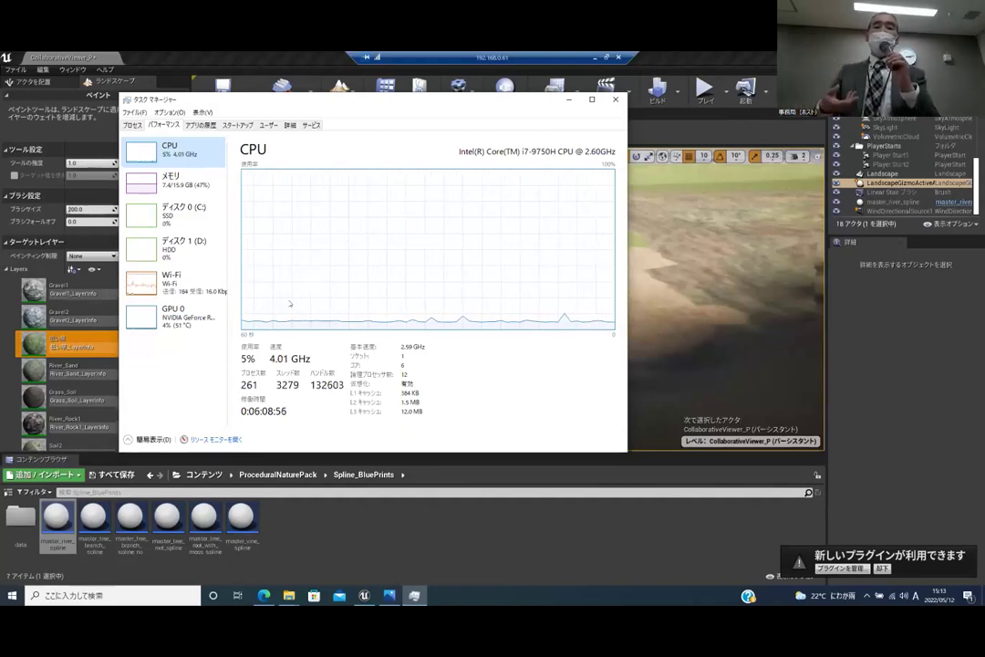
pyautogui.click(209, 192)
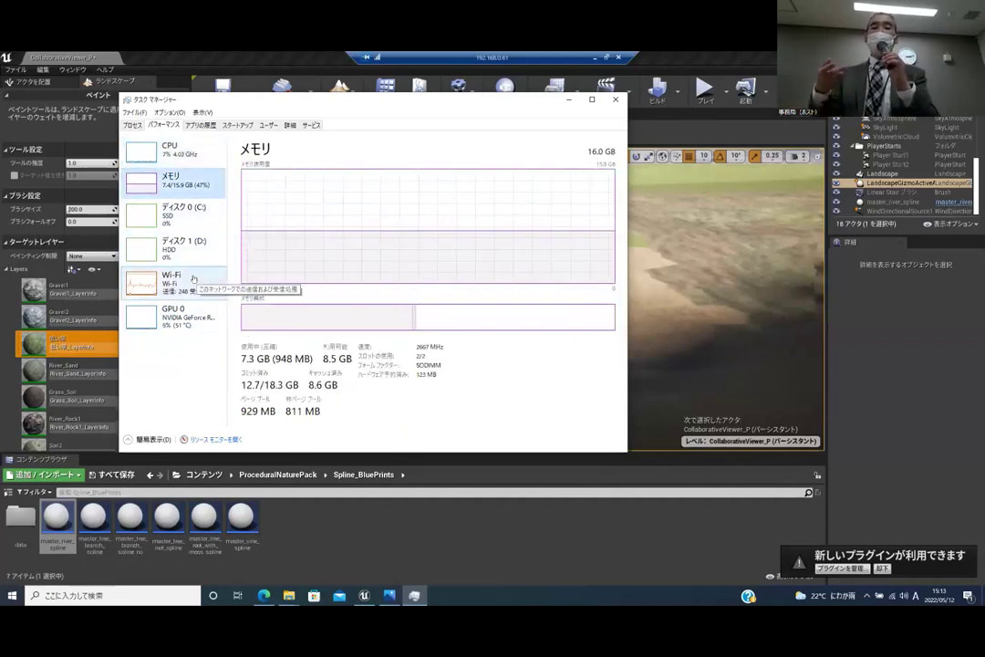
pyautogui.click(191, 315)
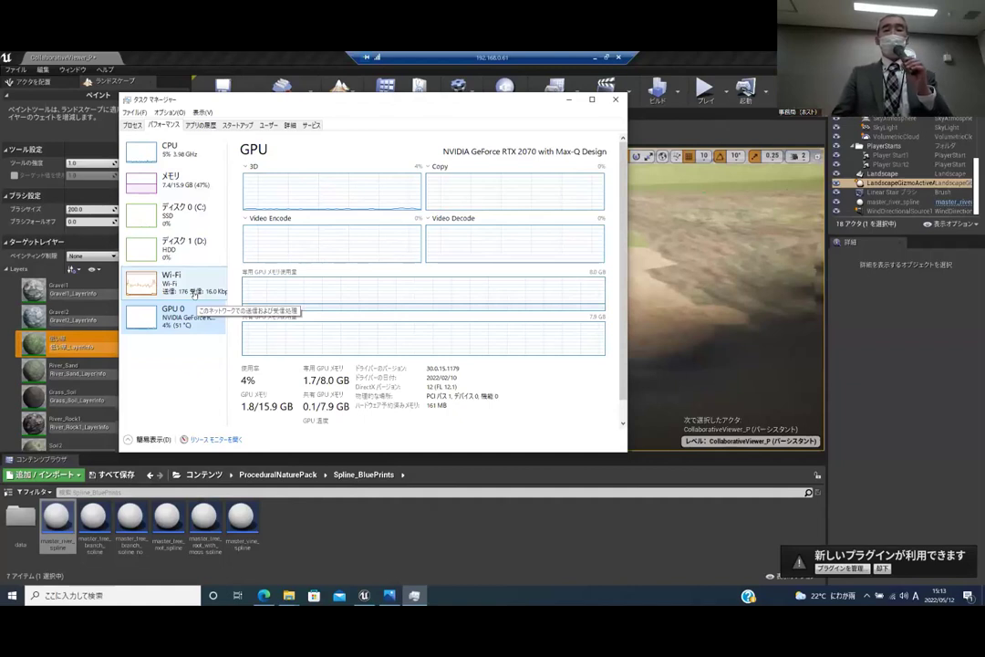
pyautogui.click(173, 179)
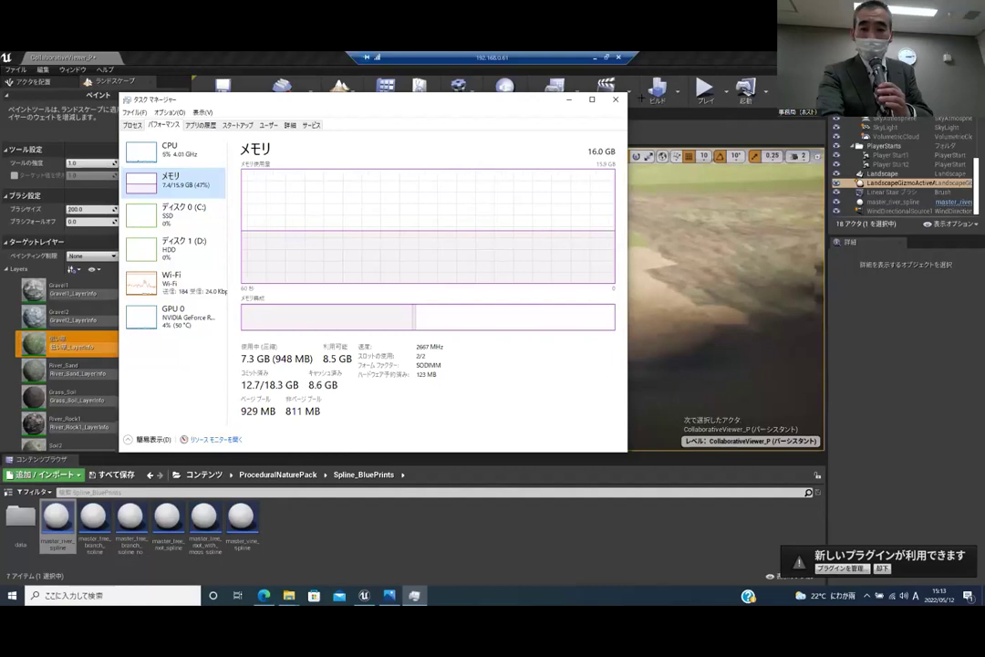
pyautogui.click(616, 98)
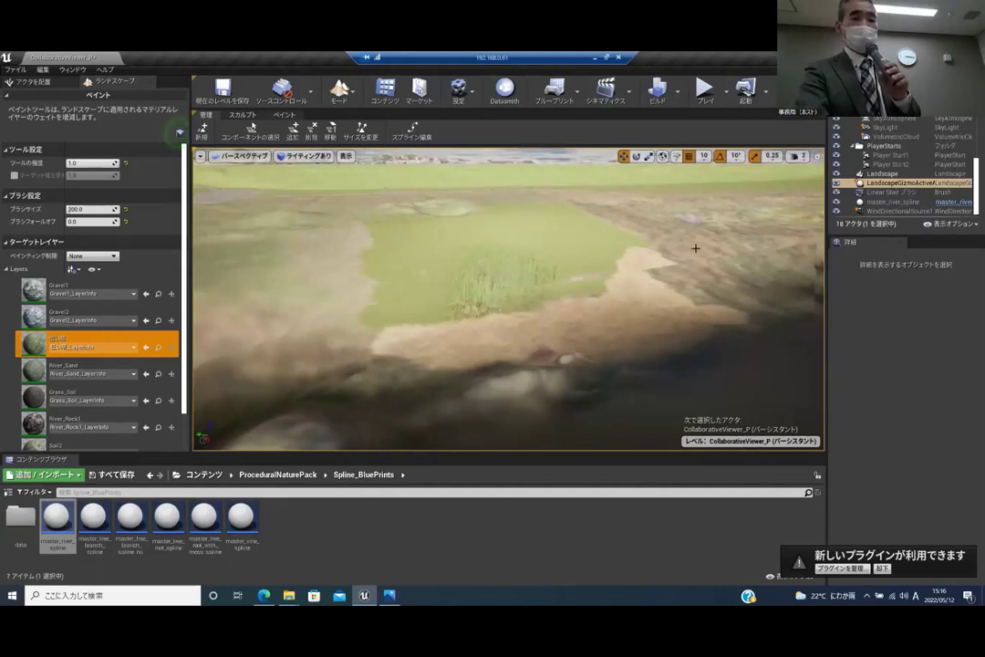
# Stay in landscape mode and switch from painting to sculpting with the Smoothing tool
pyautogui.click(339, 88)
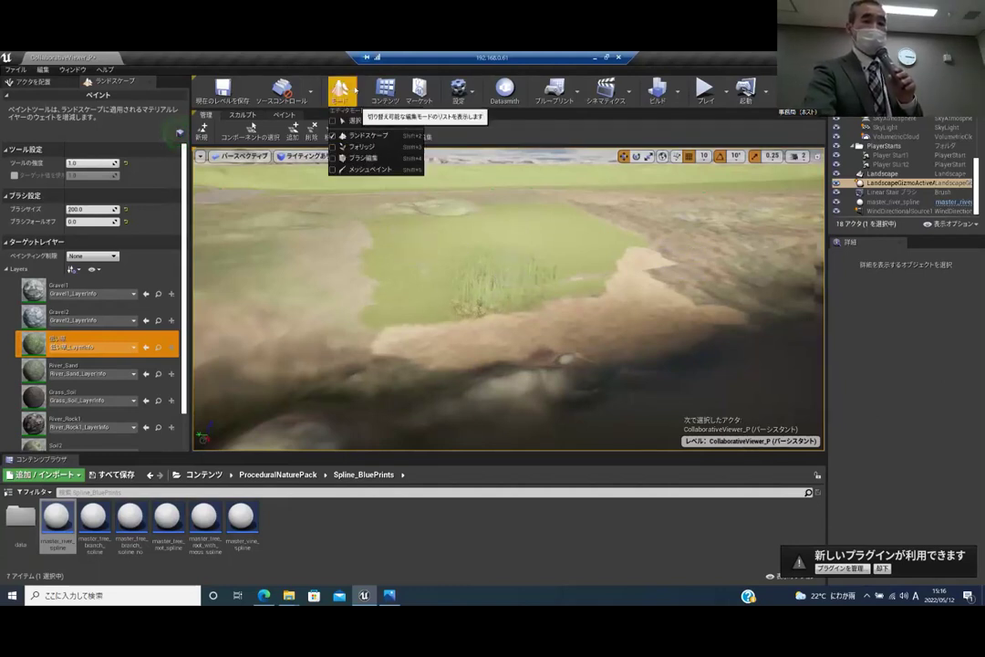
pyautogui.click(362, 134)
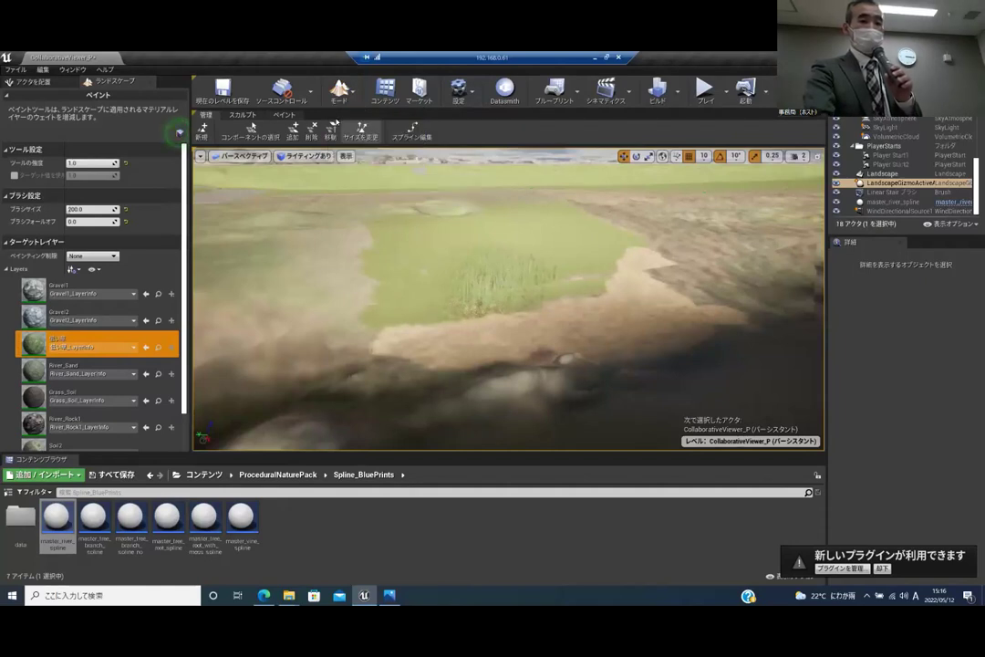
pyautogui.click(340, 89)
pyautogui.click(353, 98)
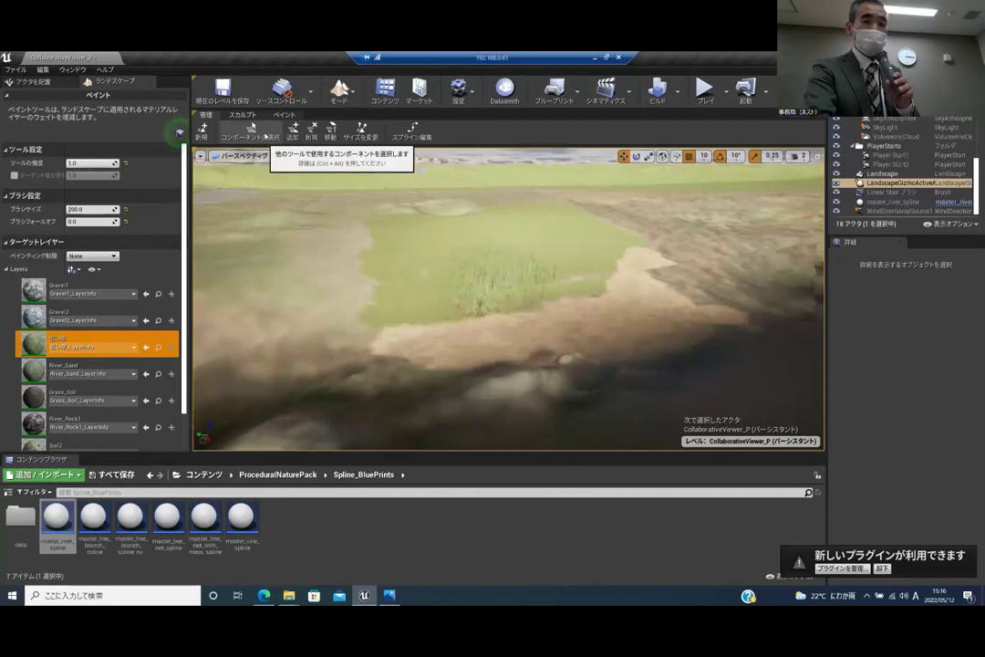
pyautogui.click(243, 115)
pyautogui.click(246, 130)
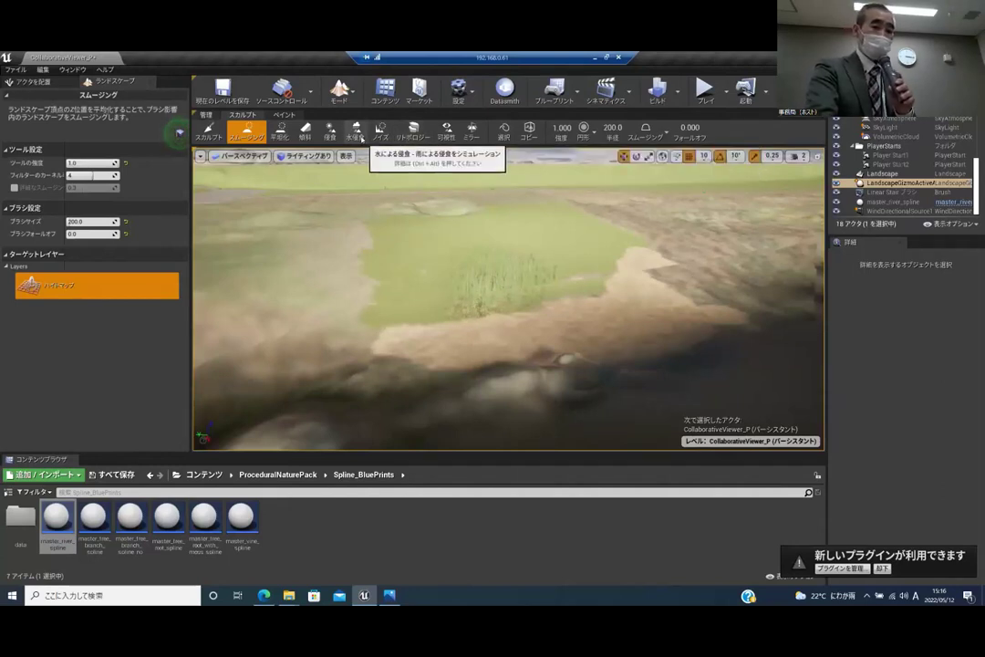
# Export the landscape's heightmap layer as the PNG file Heightmap into the 03_output folder
pyautogui.rightClick(81, 284)
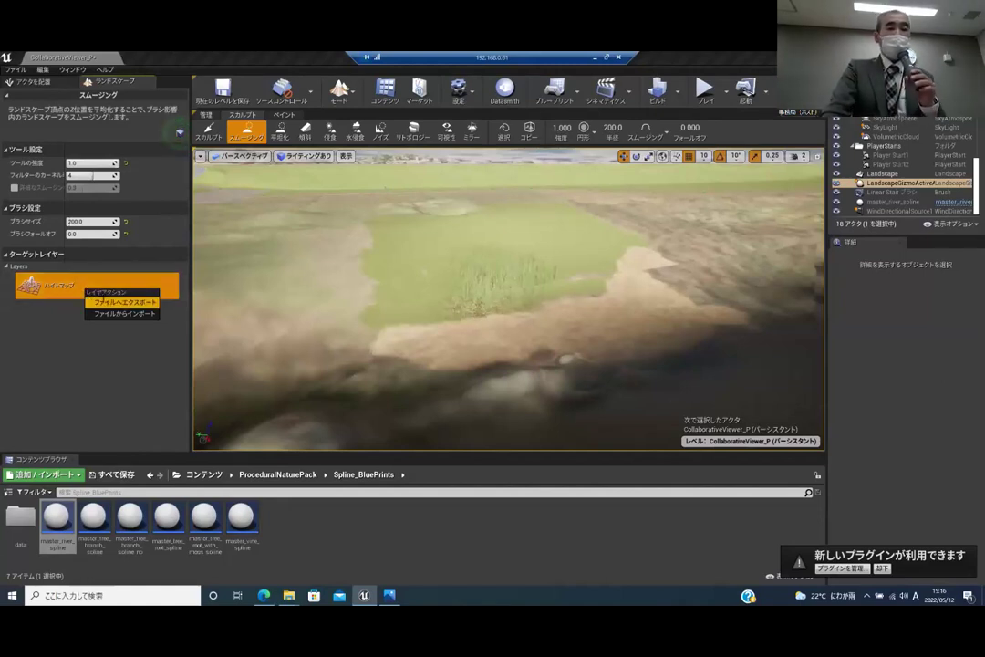
pyautogui.click(128, 301)
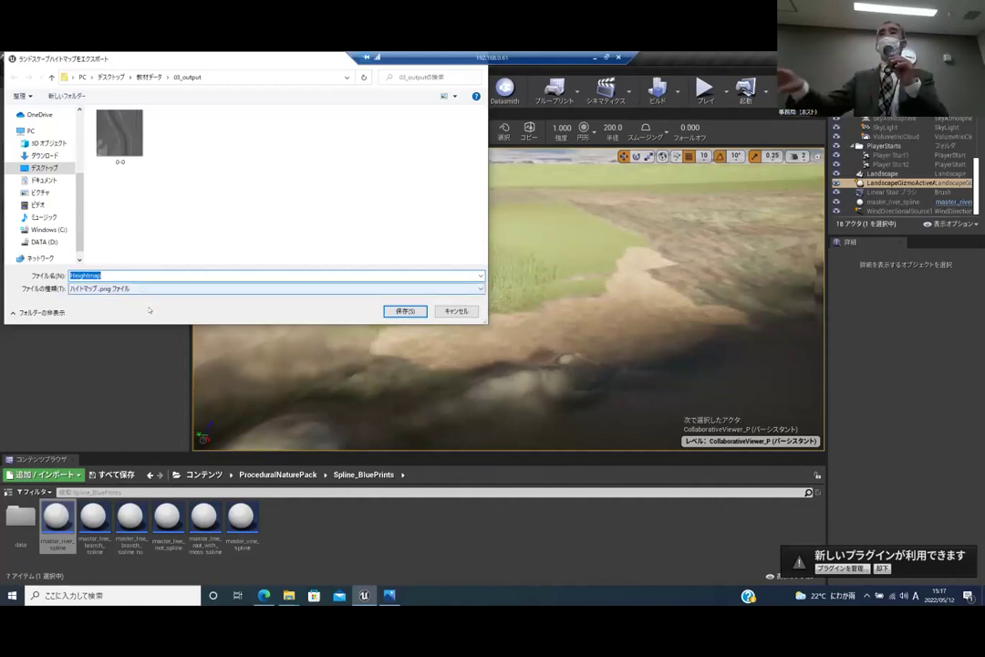
pyautogui.scroll(3, 46, 146)
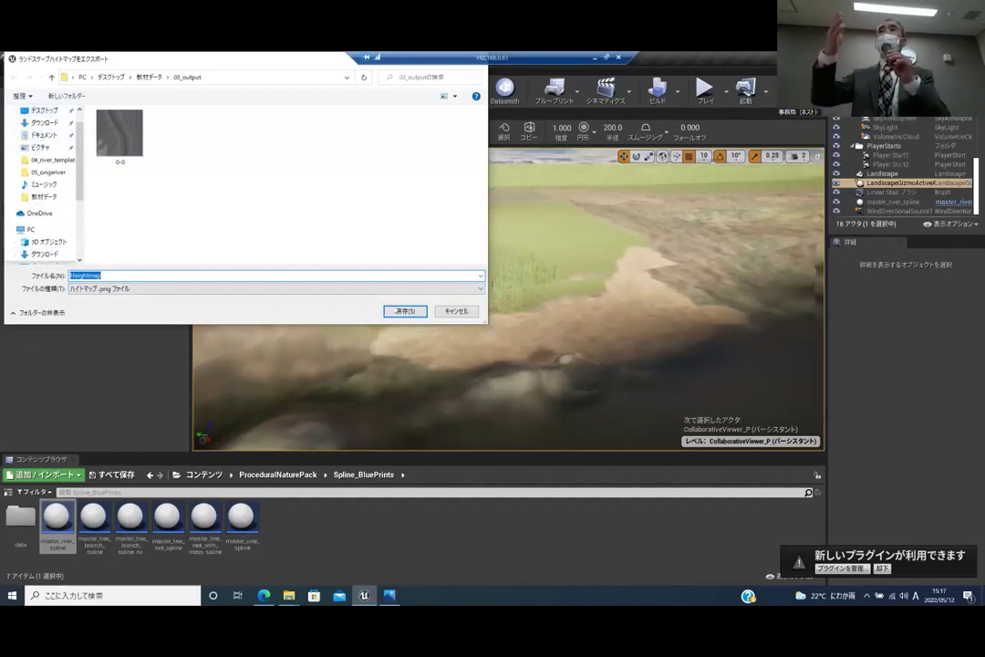
pyautogui.press('Return')
# Open the 03_output folder inside 教材データ to check the exported Heightmap image, then return to Unreal Editor
pyautogui.moveTo(288, 594)
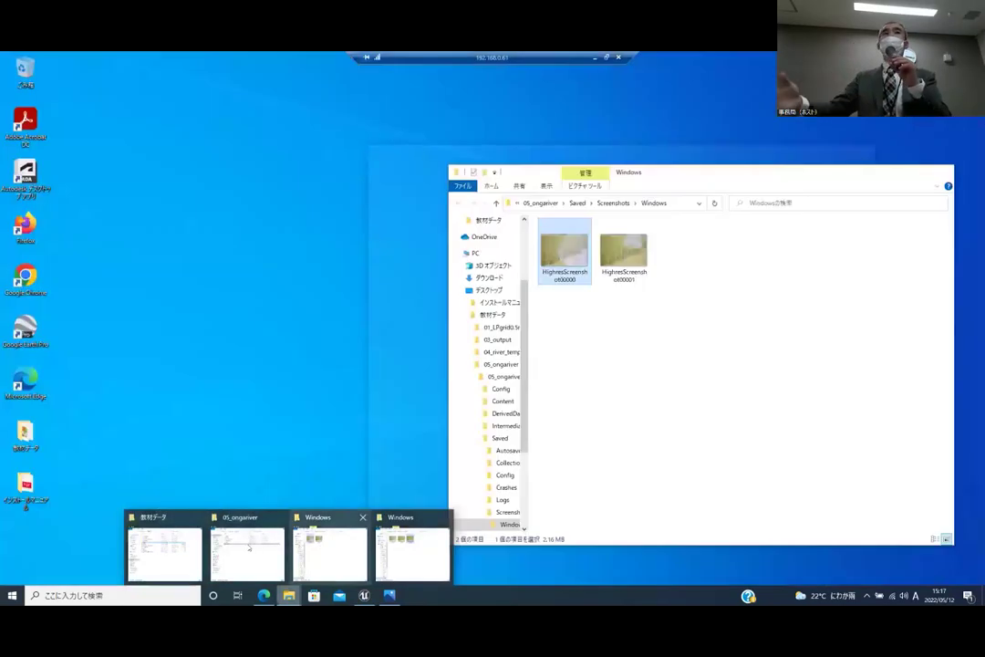
pyautogui.moveTo(242, 547)
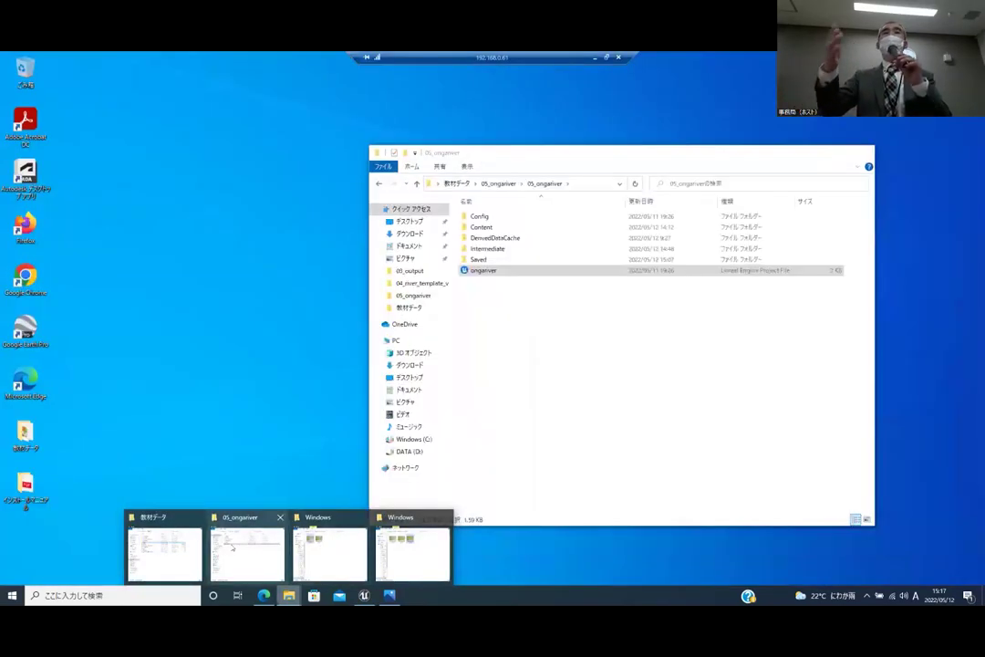
pyautogui.click(164, 551)
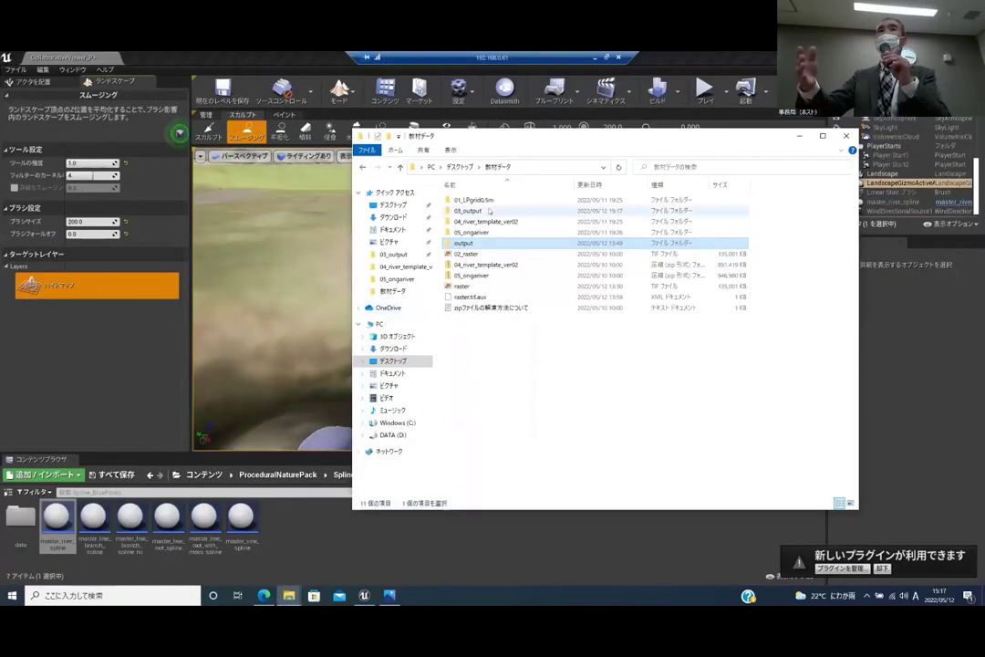
pyautogui.doubleClick(467, 210)
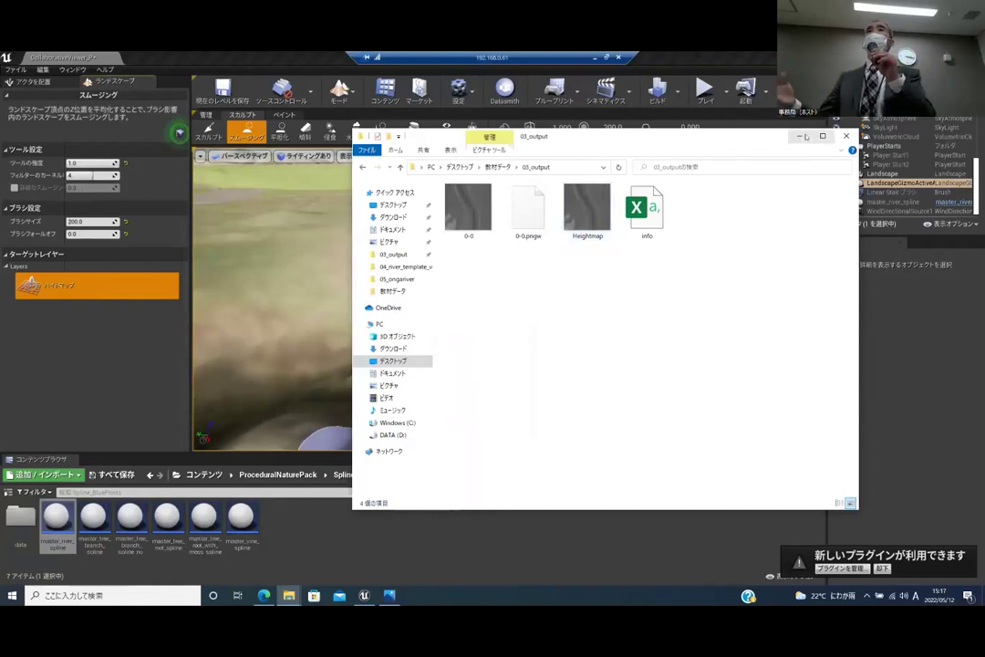
pyautogui.click(805, 137)
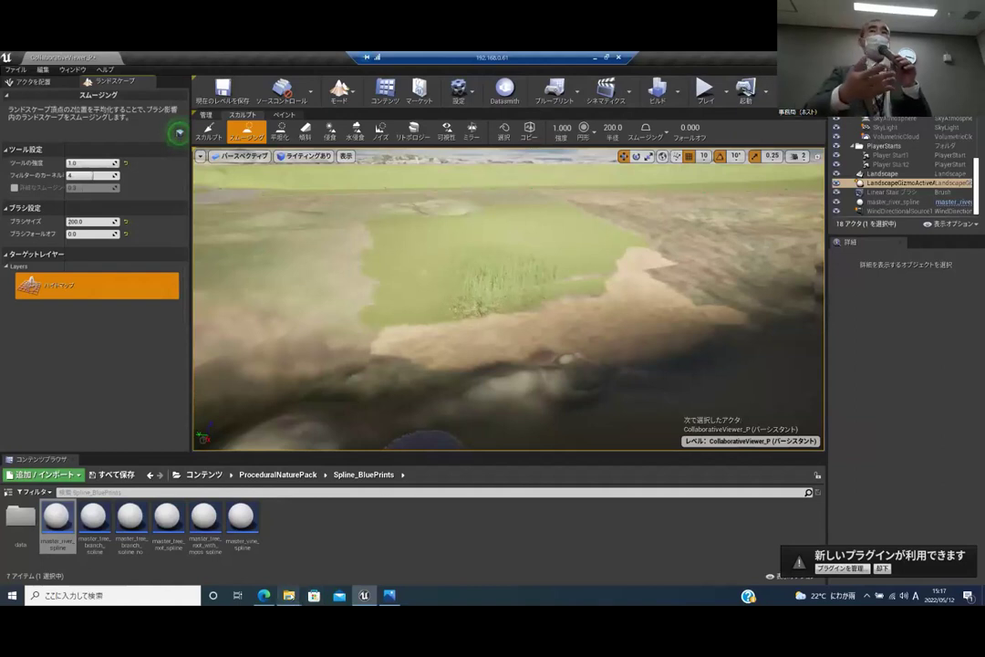
pyautogui.moveTo(288, 594)
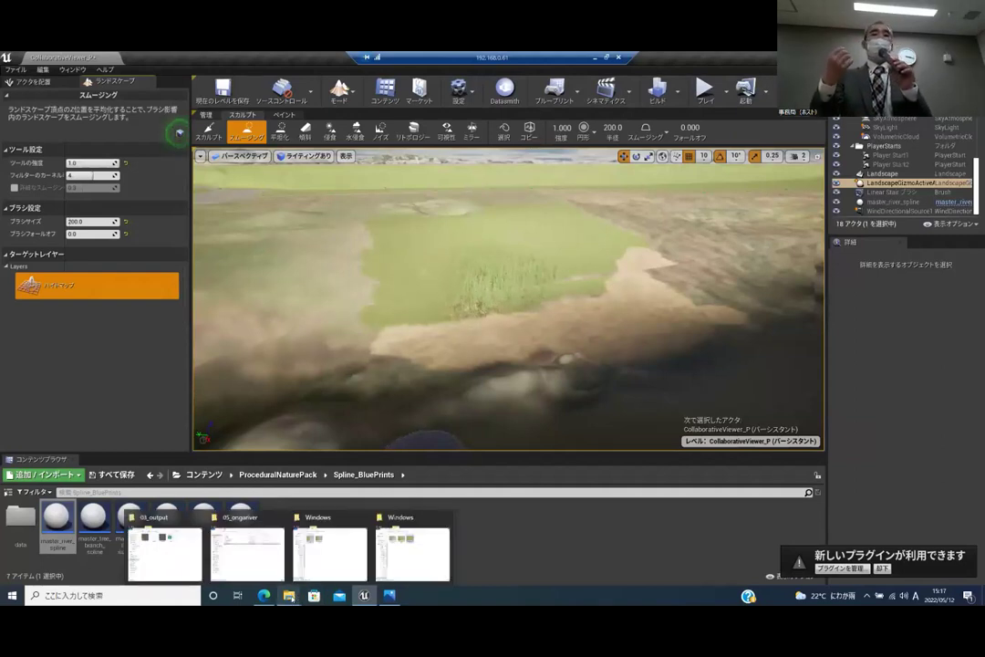
pyautogui.click(183, 554)
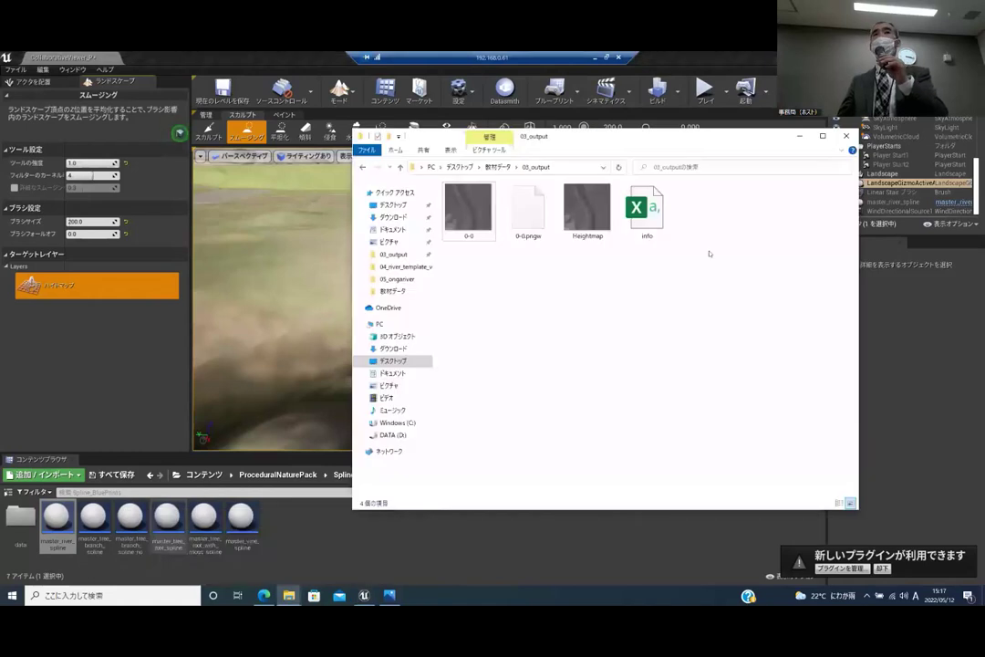
pyautogui.click(798, 139)
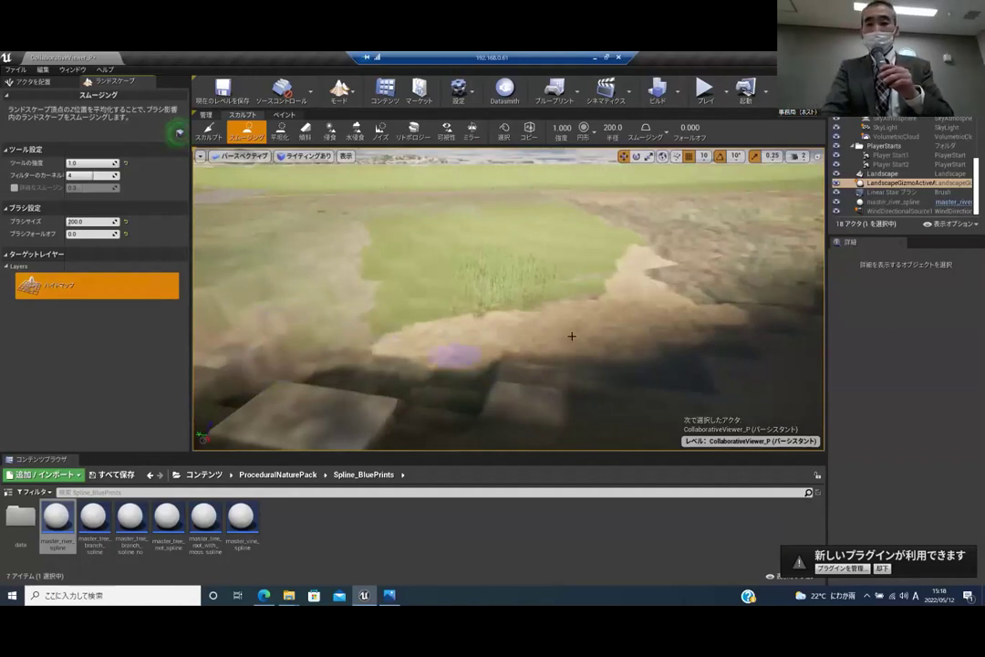
# Switch to the Edge browser and show the game engine page's published materials and download link again
pyautogui.moveTo(548, 314); pyautogui.dragTo(568, 324, button='right')
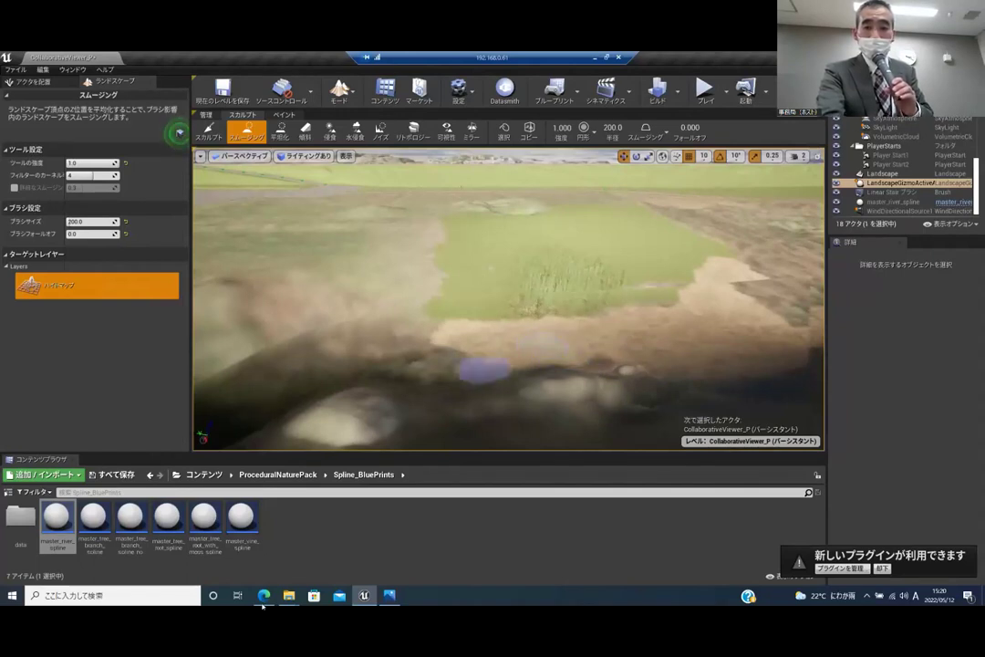
pyautogui.click(263, 594)
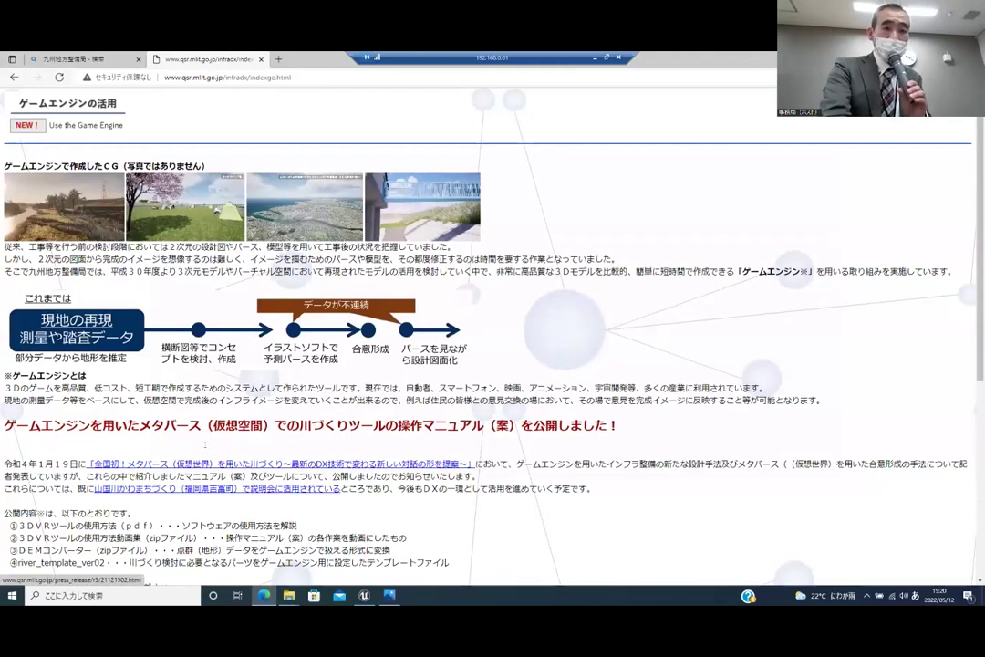
pyautogui.scroll(-3, 143, 346)
pyautogui.scroll(-2, 142, 337)
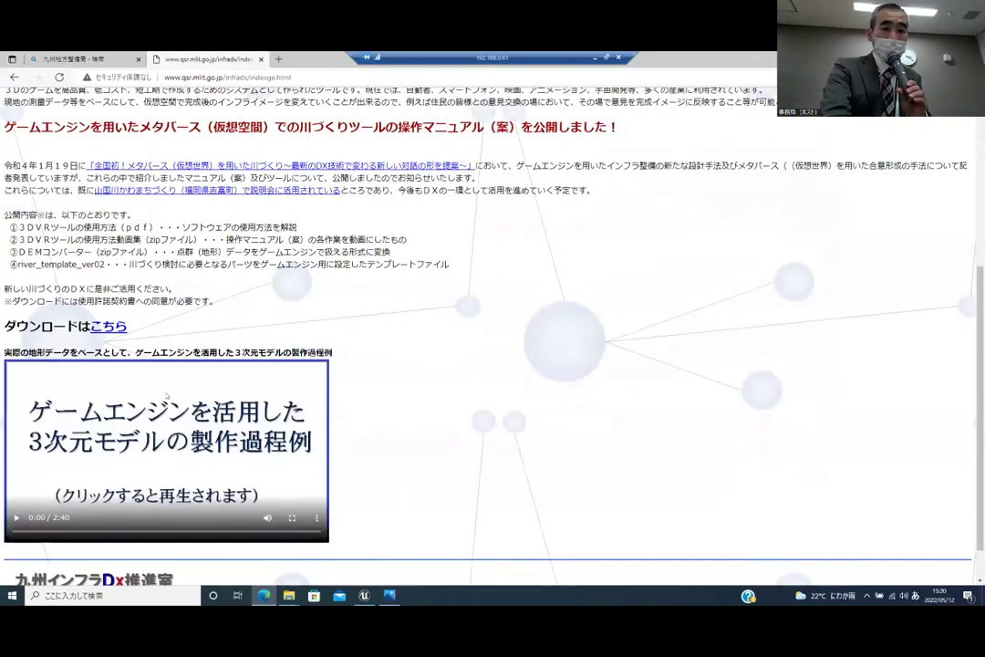
# Examine the game engine page's workflow diagram, game engine explanation and list of published river-design materials
pyautogui.scroll(1, 137, 333)
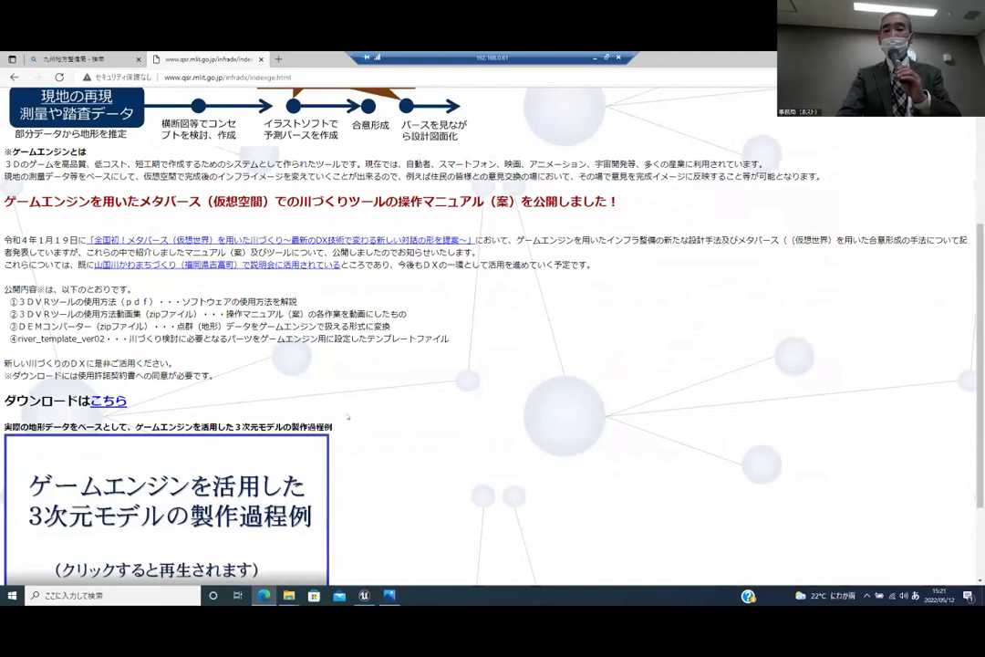
pyautogui.scroll(3, 361, 372)
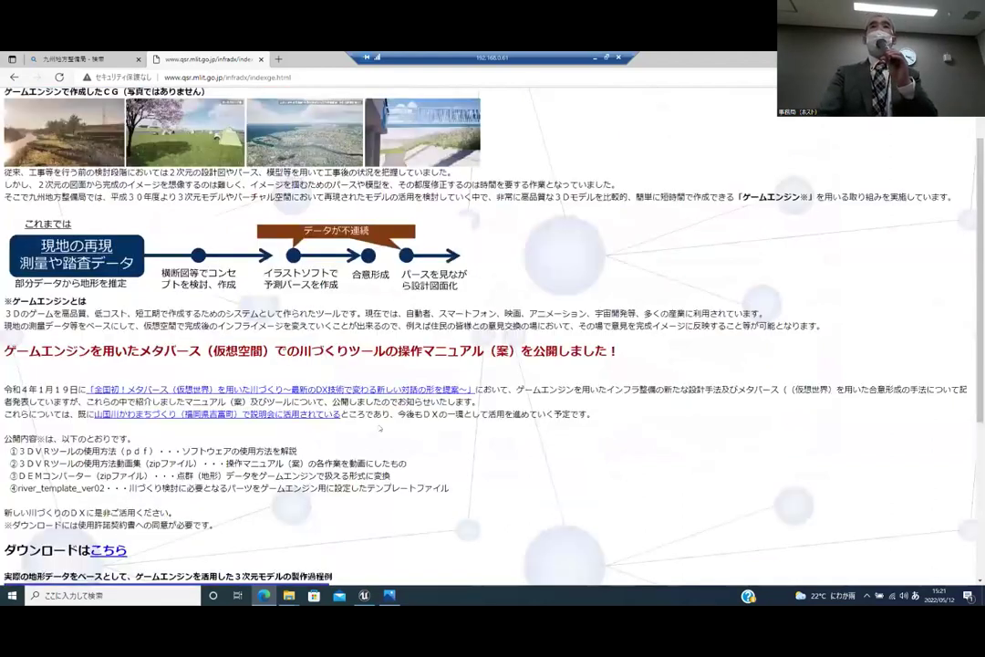
pyautogui.scroll(-4, 321, 381)
pyautogui.scroll(4, 369, 379)
pyautogui.scroll(1, 789, 214)
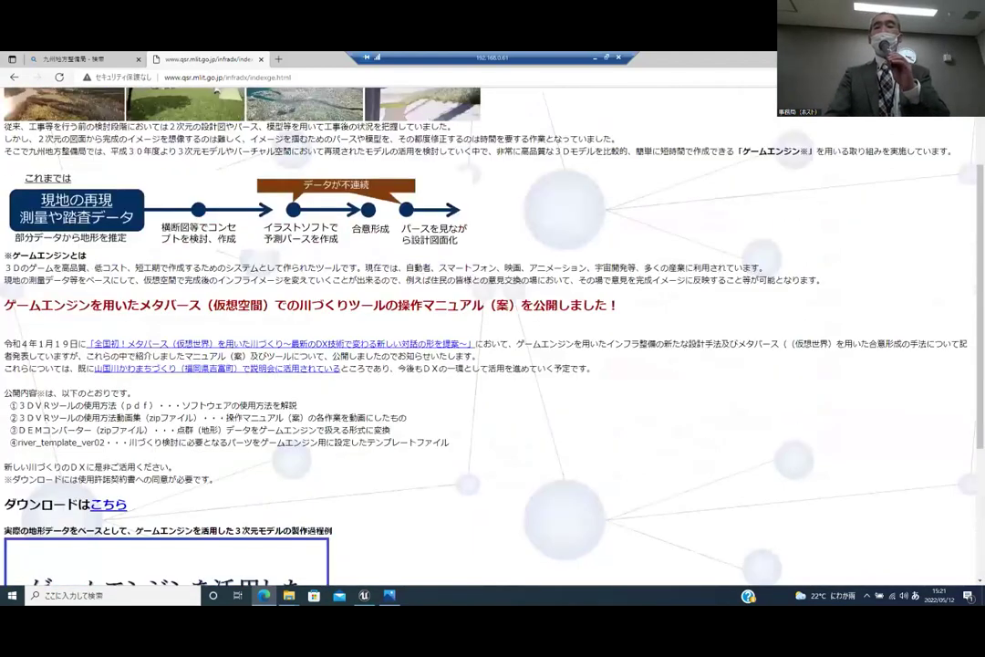
# Return to Unreal Editor and disconnect the Remote Desktop session, leaving its programs running
pyautogui.hotkey('alt', 'Tab')
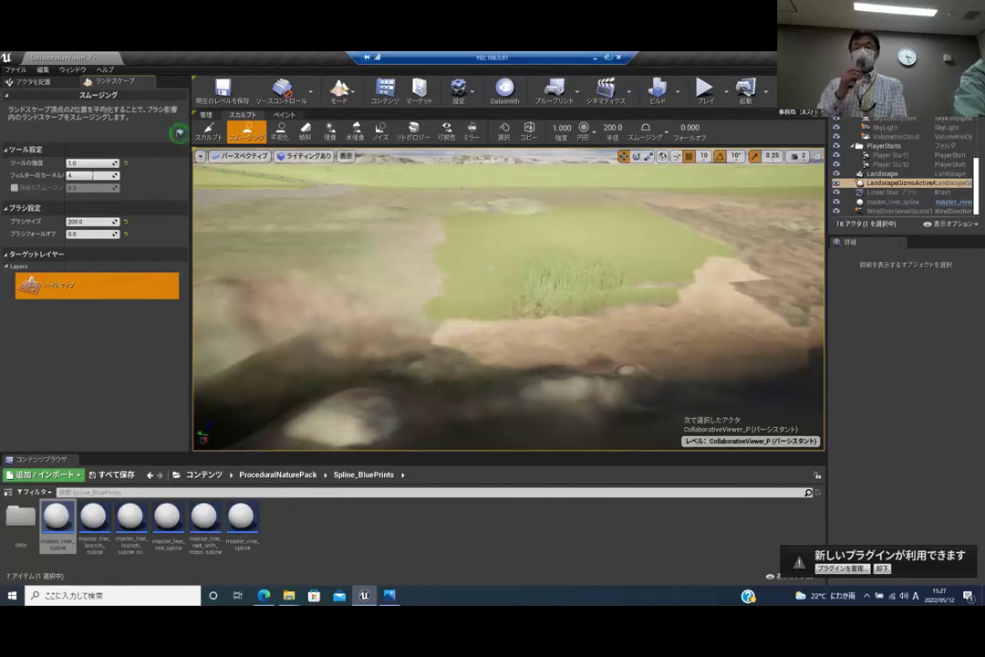
pyautogui.click(619, 57)
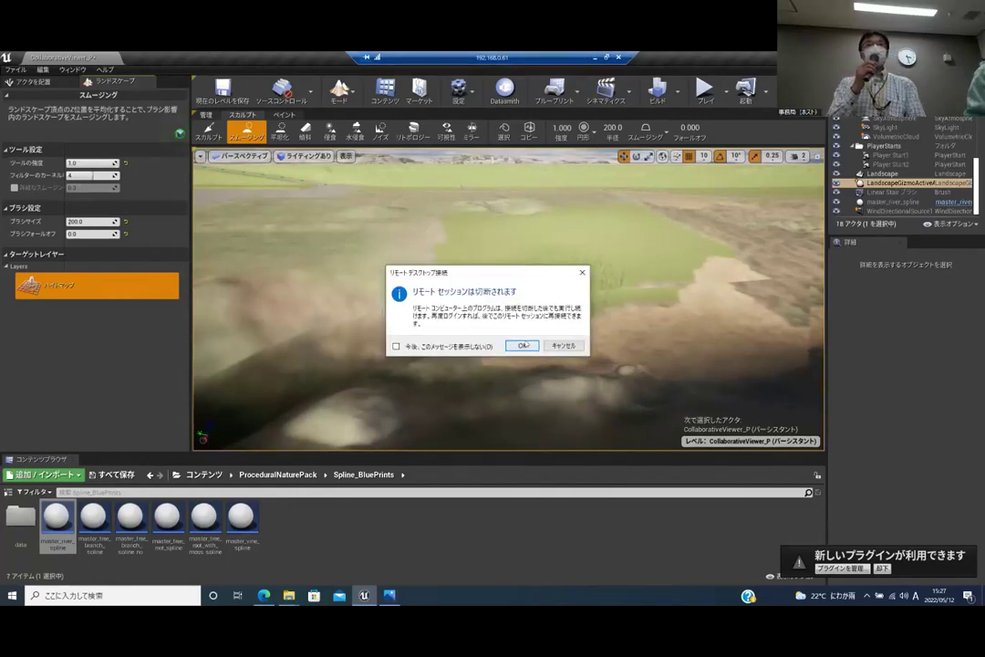
pyautogui.click(521, 344)
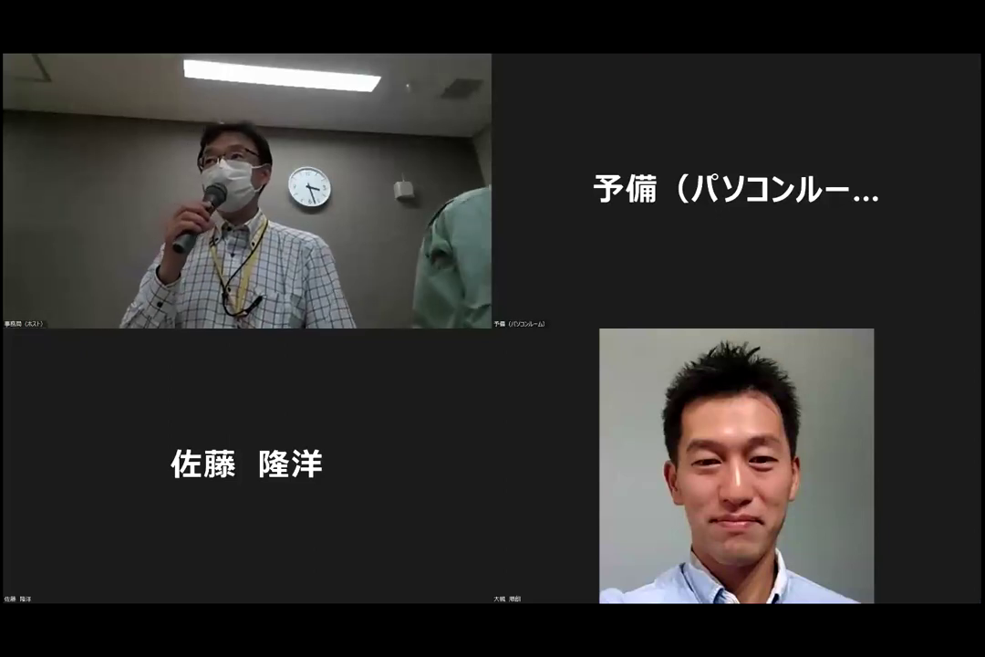